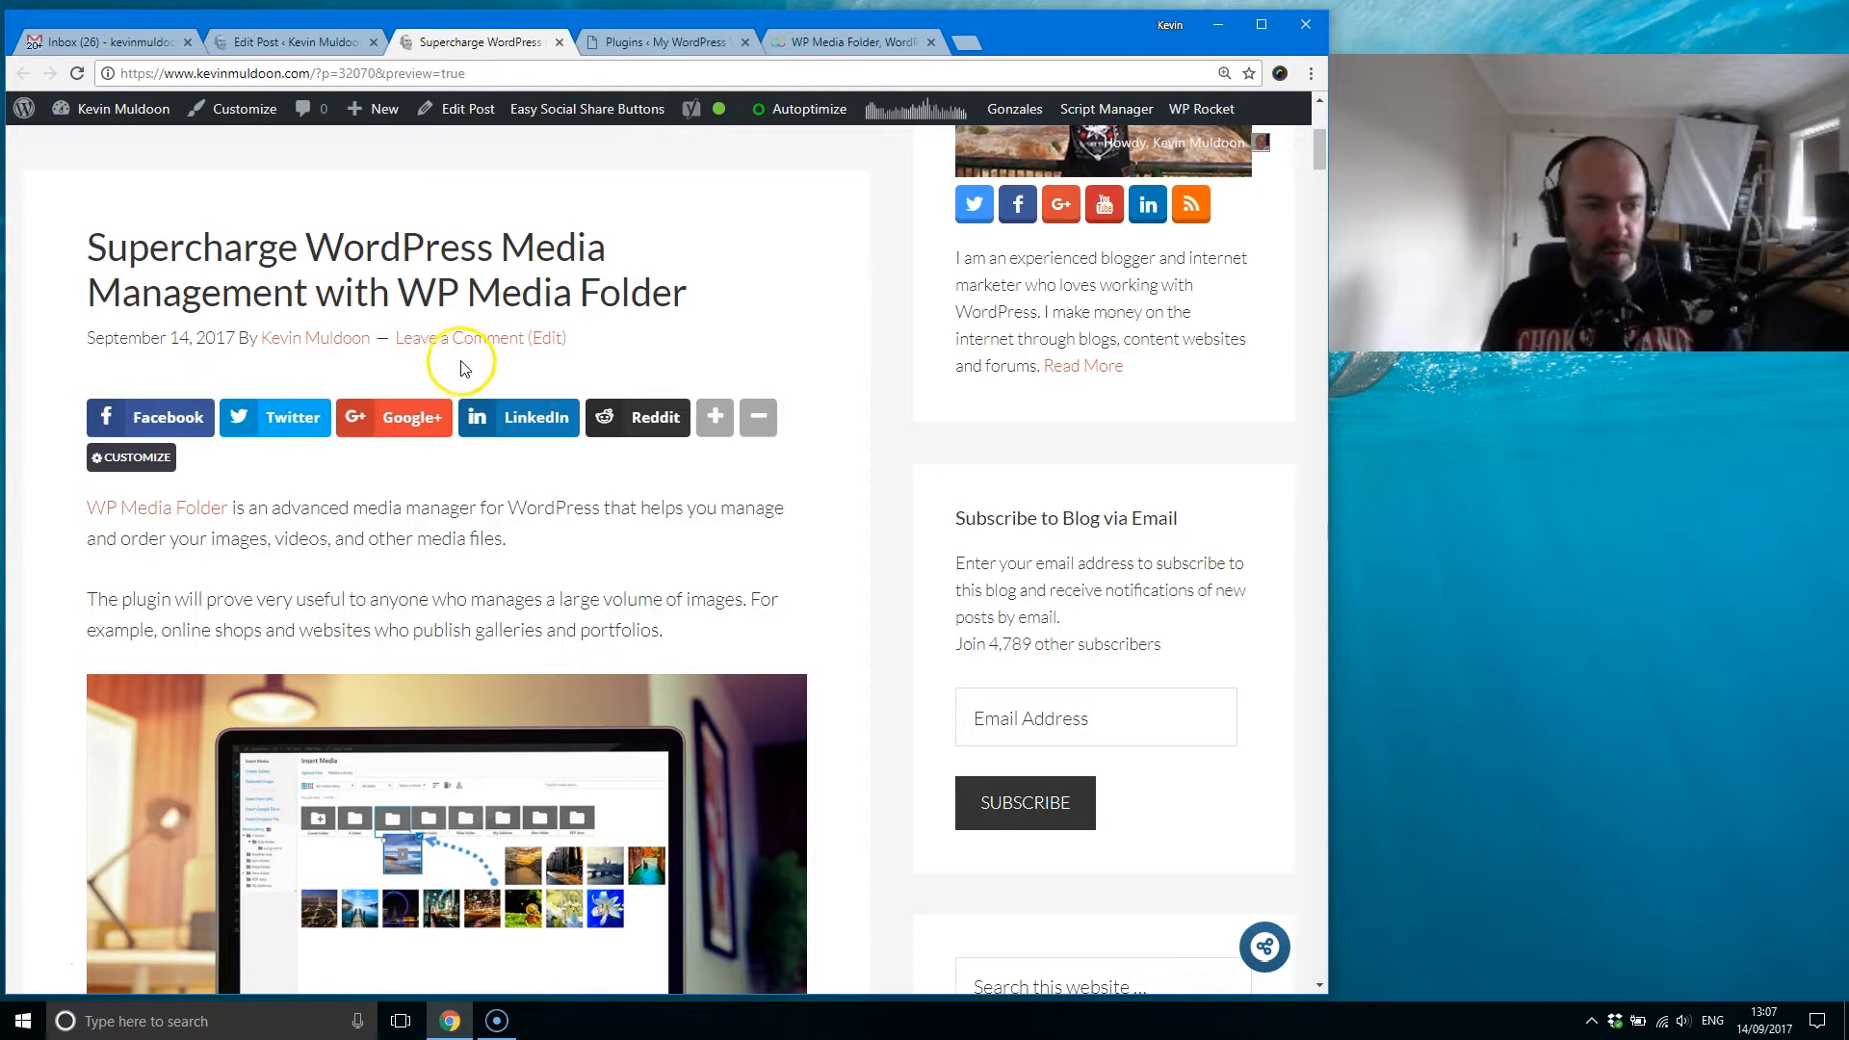
Step: Open the earlier WP Media Folder review linked in the blog post in a separate tab and switch to it
scroll(448, 549, down, 4)
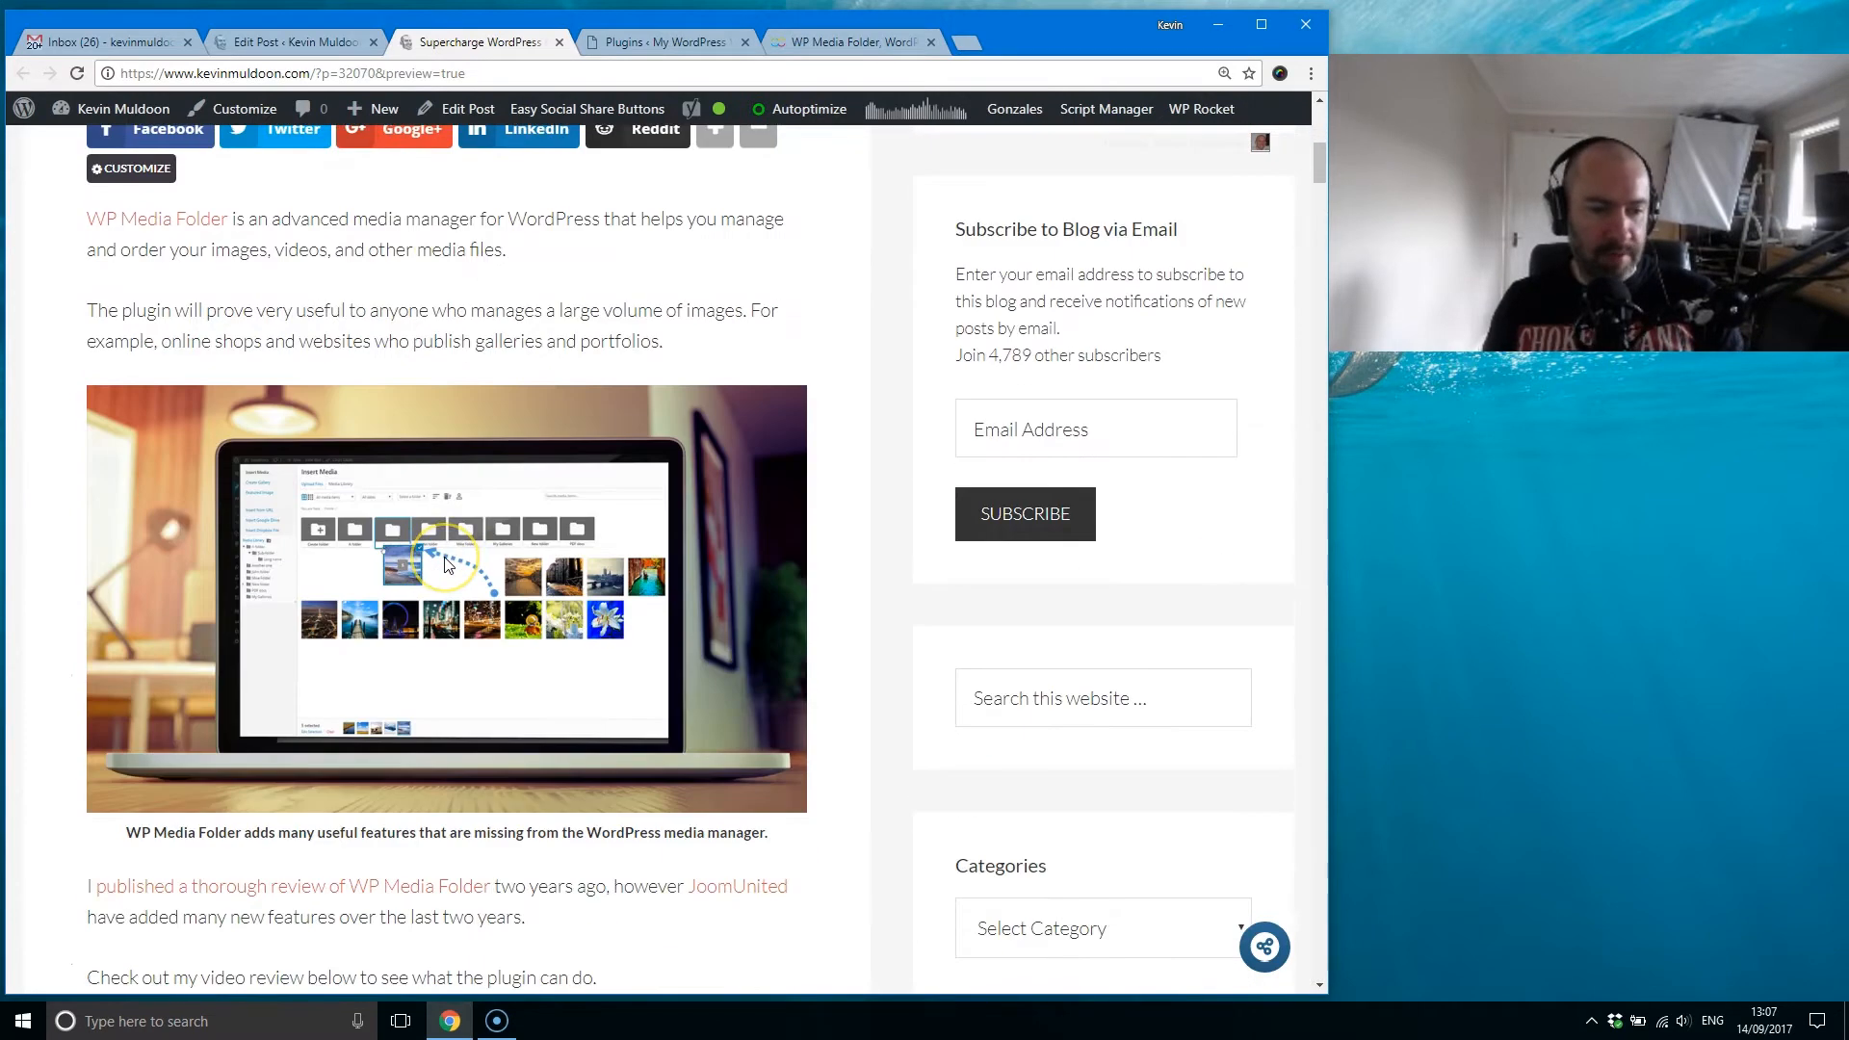
scroll(448, 565, up, 5)
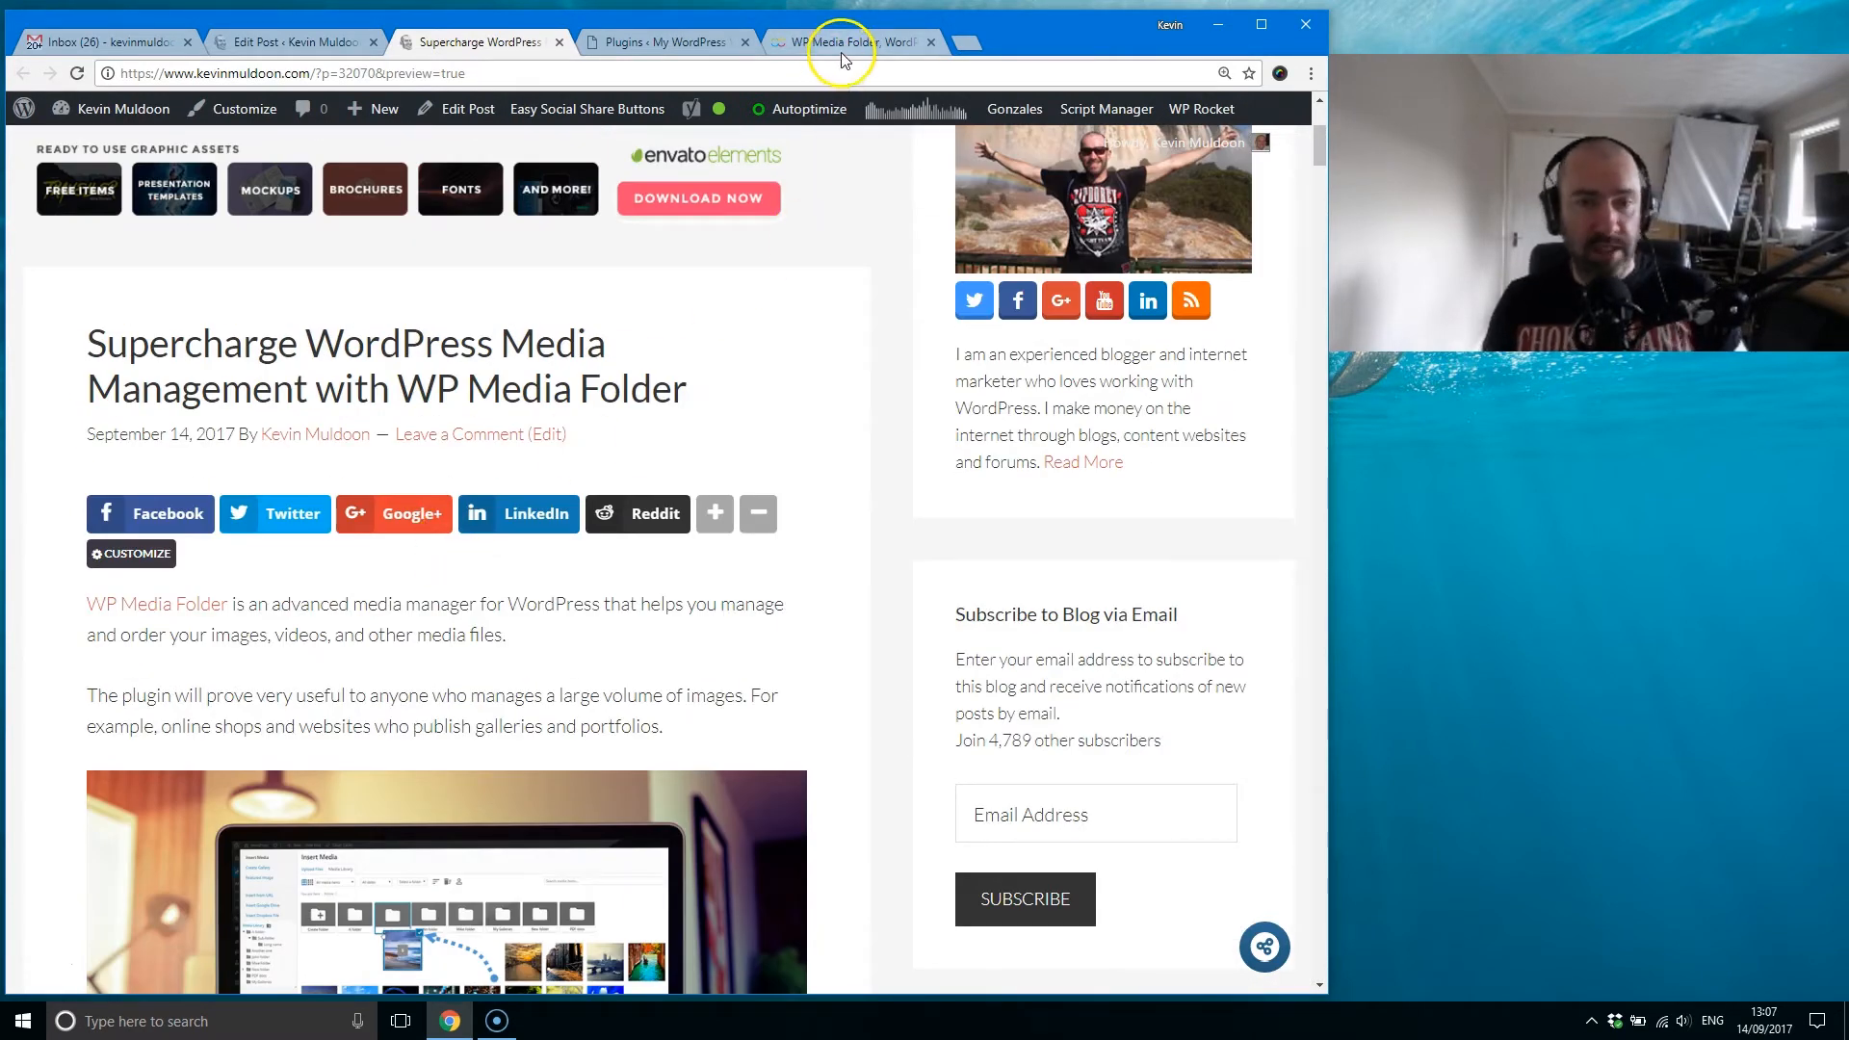
scroll(414, 686, down, 6)
right_click(344, 691)
click(392, 703)
click(680, 44)
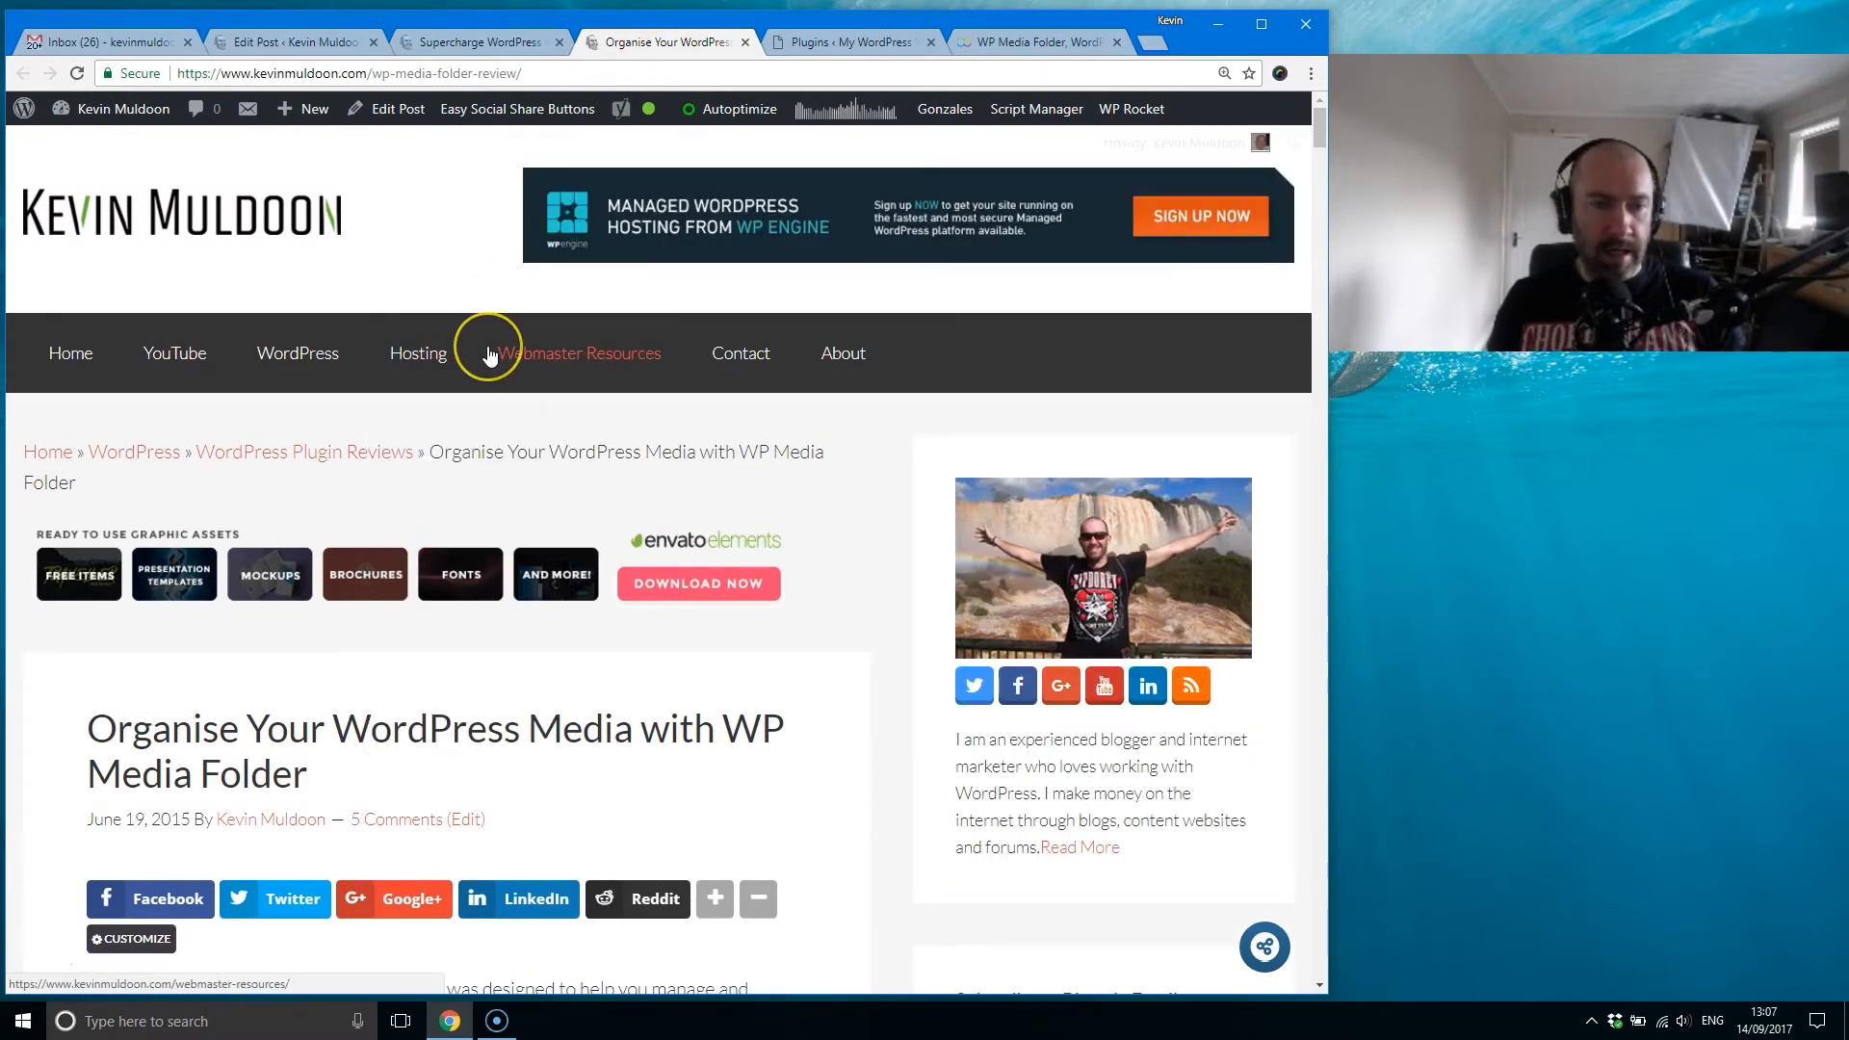
Step: Skim the 2015 WP Media Folder review down to its Pricing section and close its tab
scroll(577, 462, down, 3)
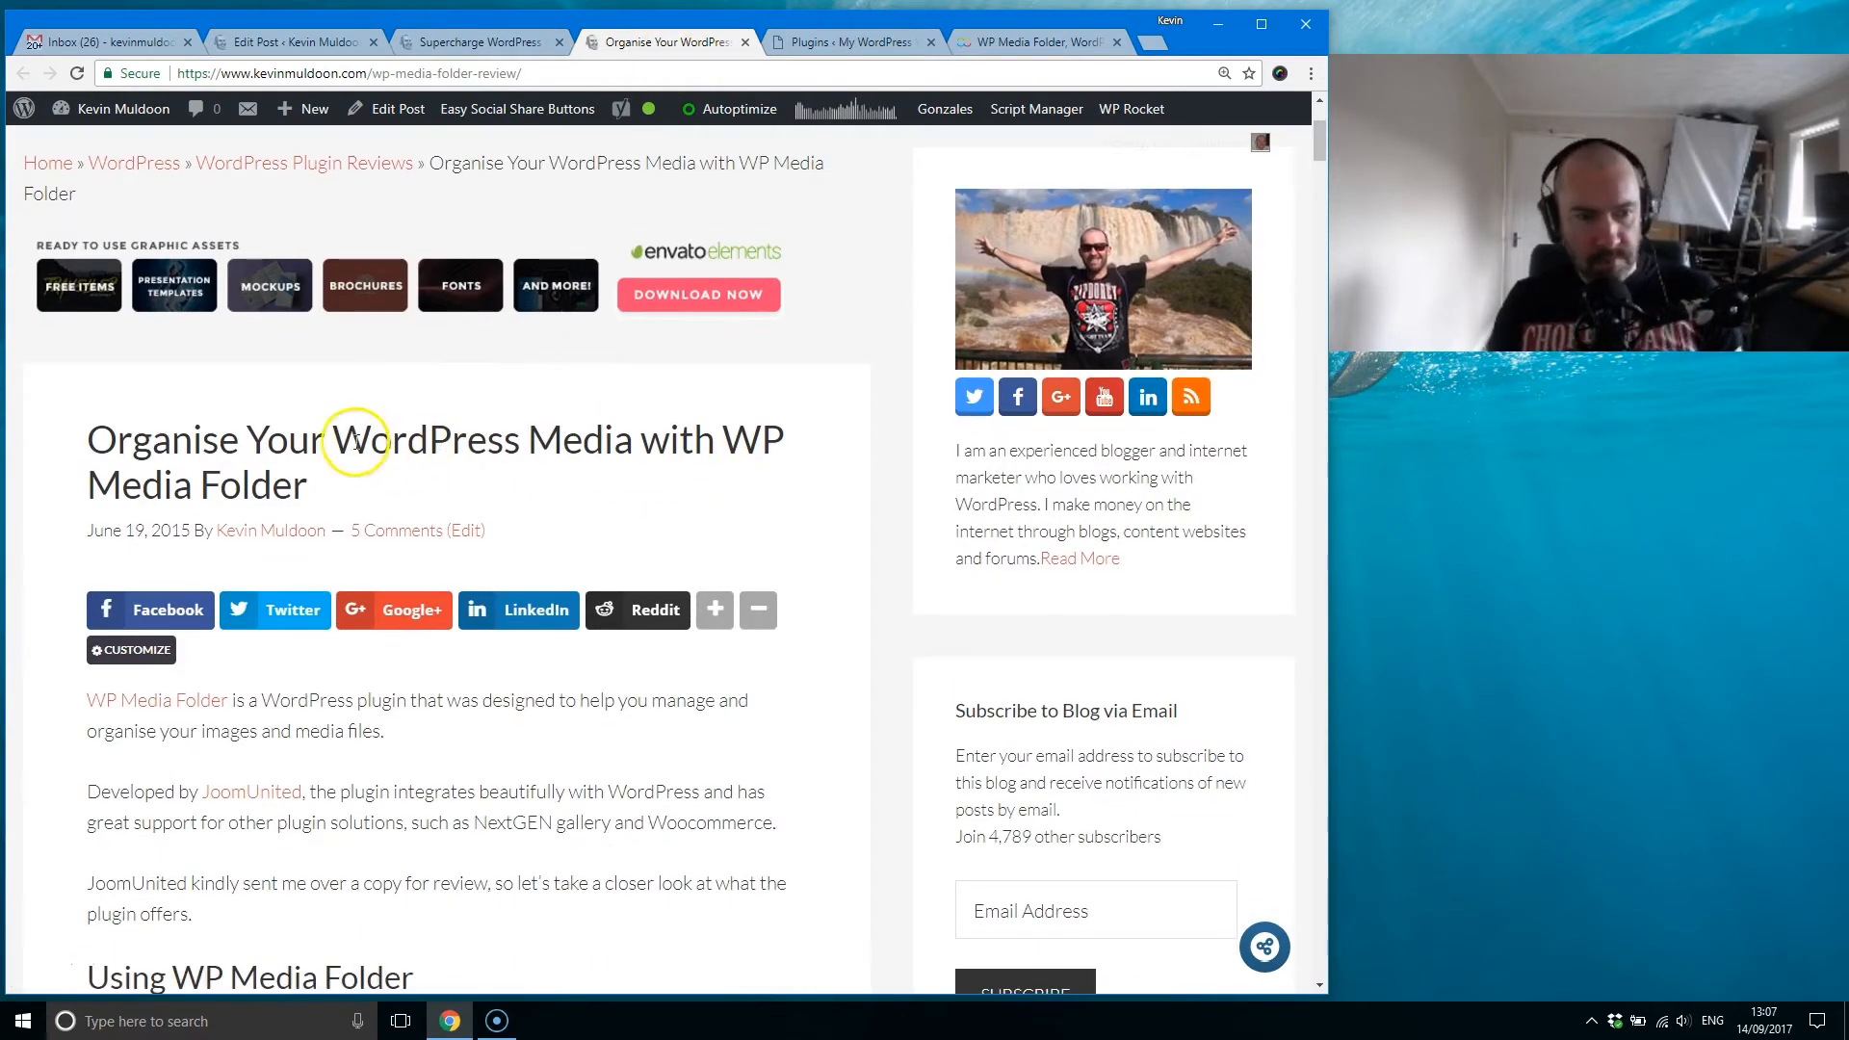
scroll(350, 433, down, 3)
drag(1319, 159, 1223, 588)
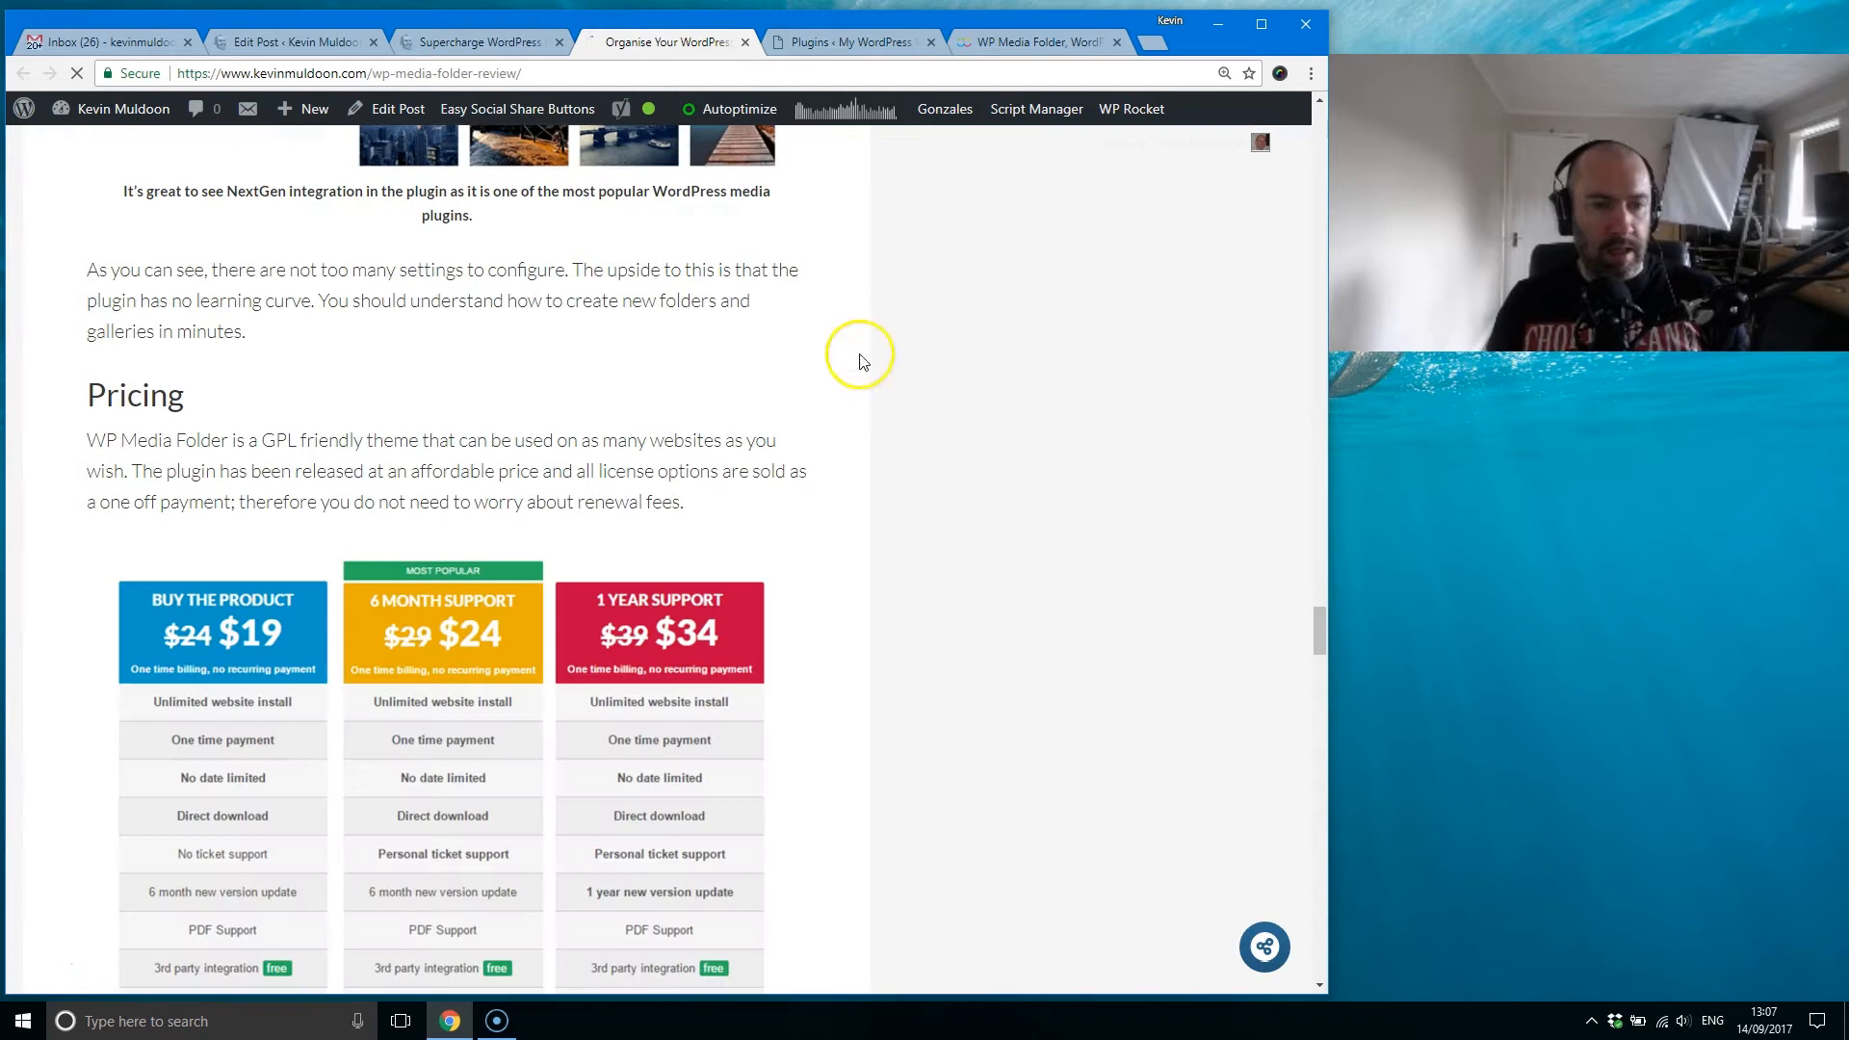
click(746, 42)
Step: Open the plugin demo from the WP Media Folder product page in a separate tab, and review the product features down to Image Watermark
click(846, 42)
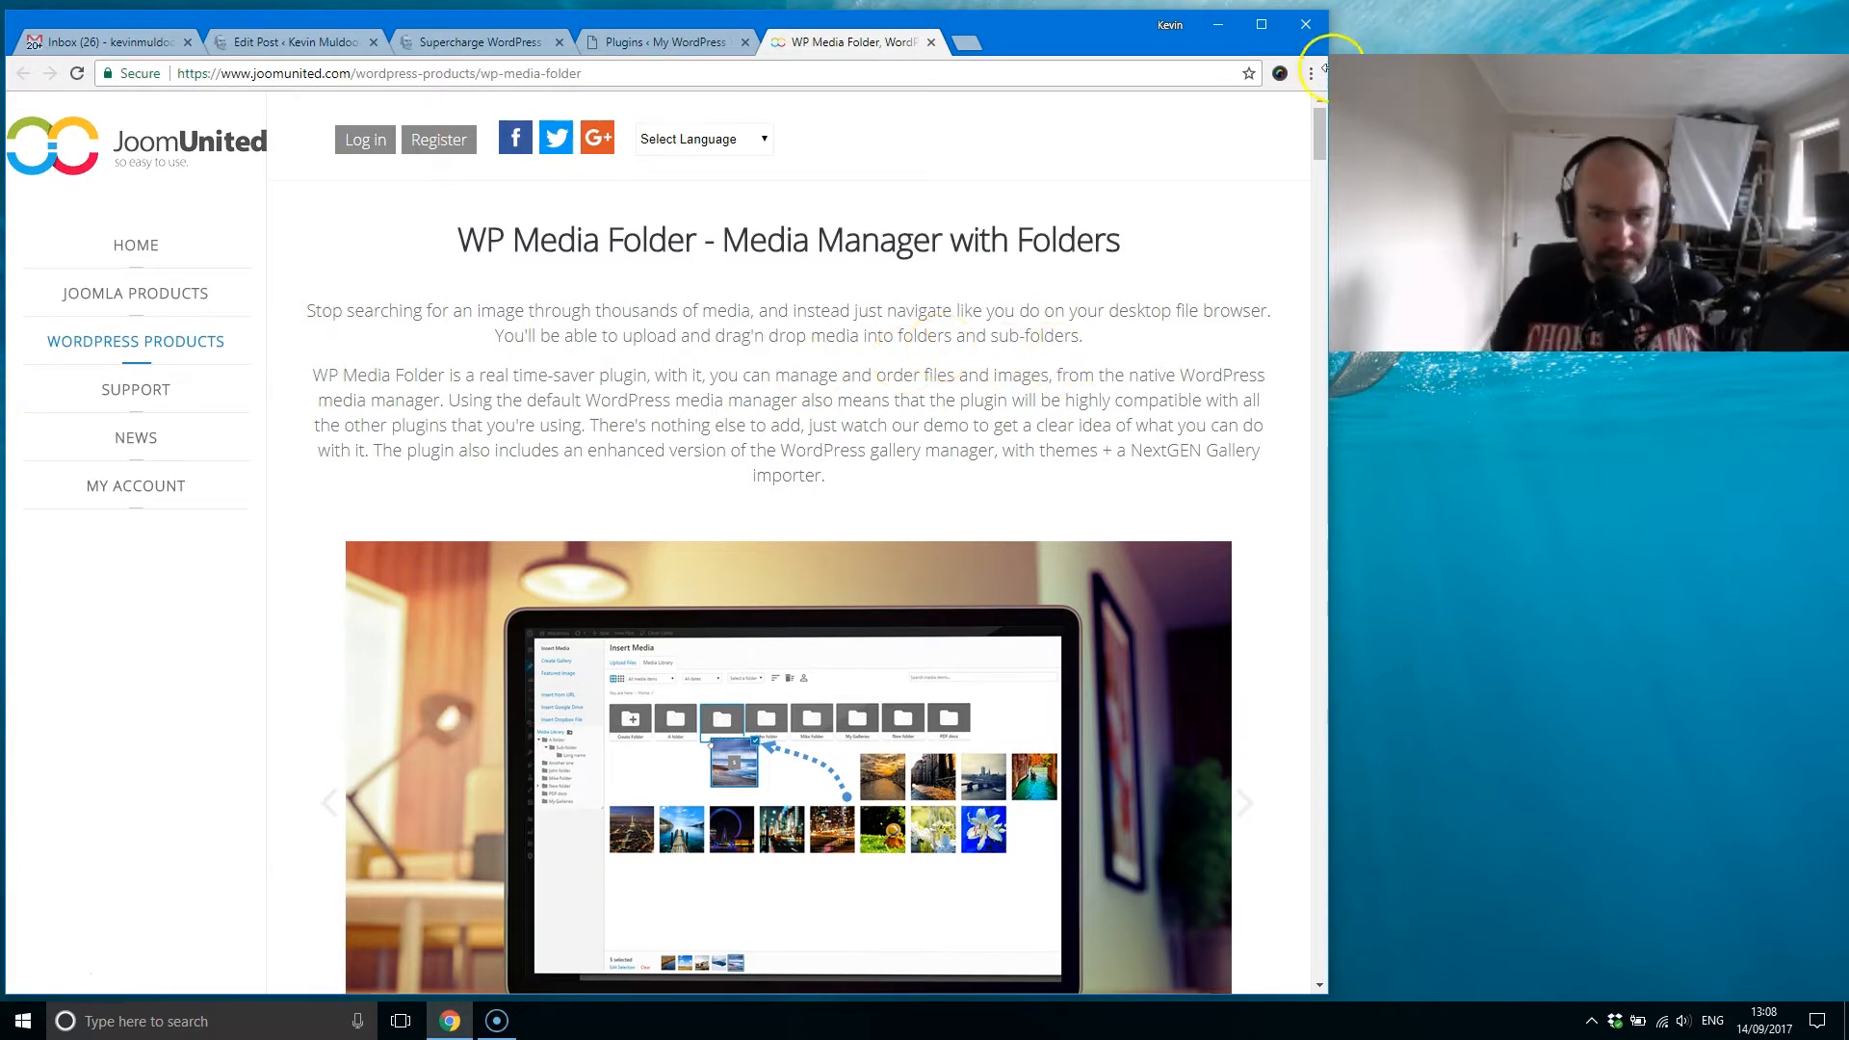
drag(1322, 146, 1313, 173)
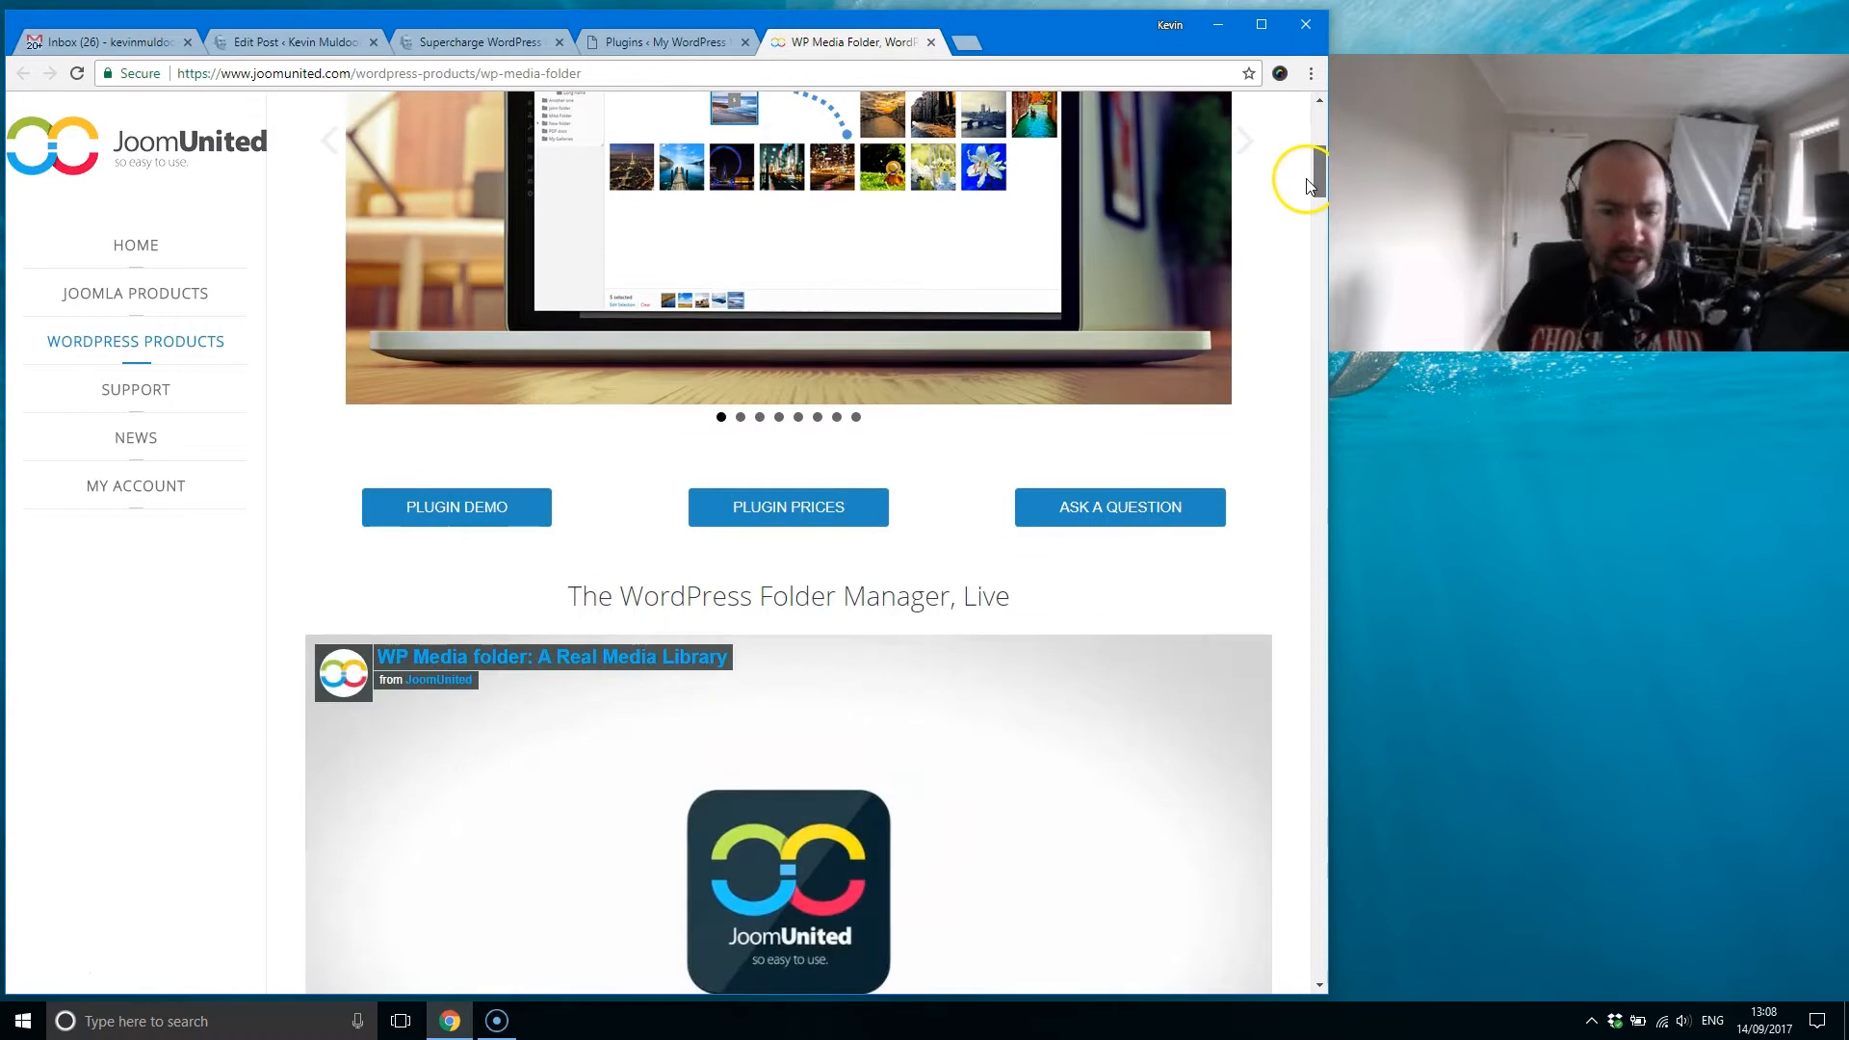
middle_click(530, 508)
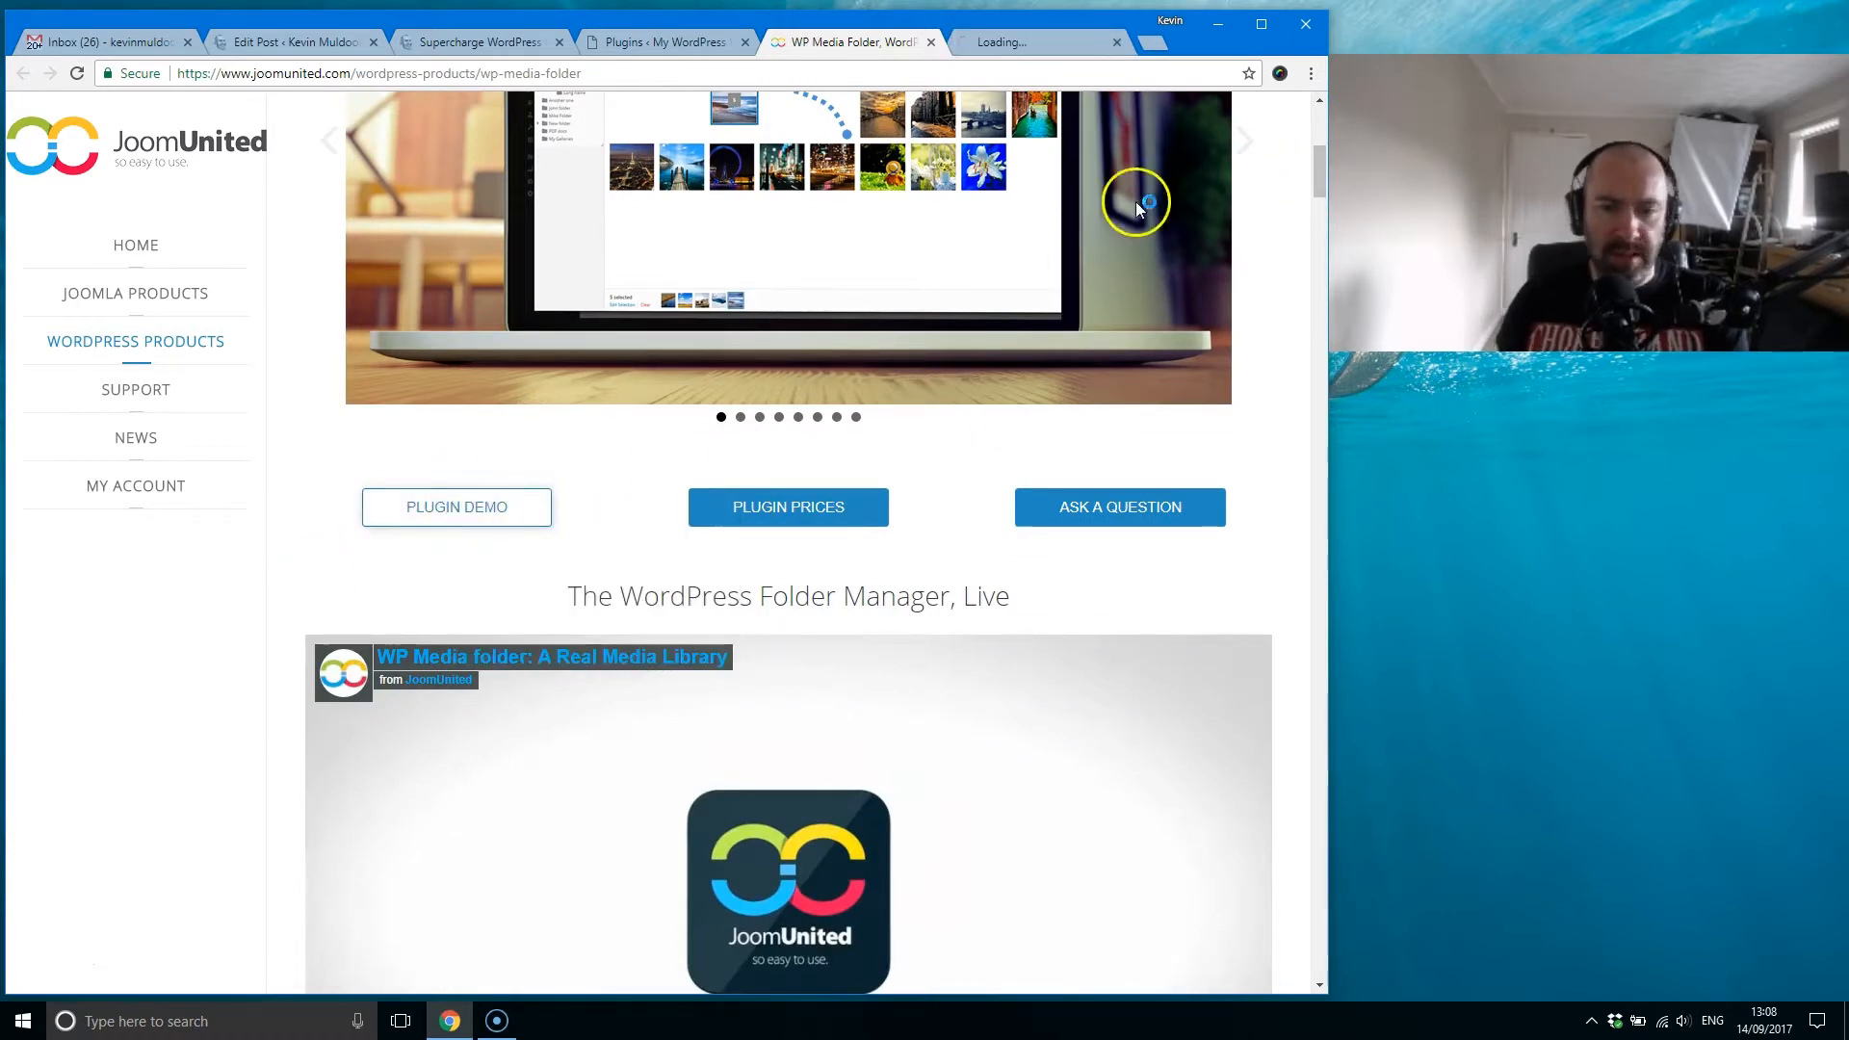
drag(1319, 183, 1299, 674)
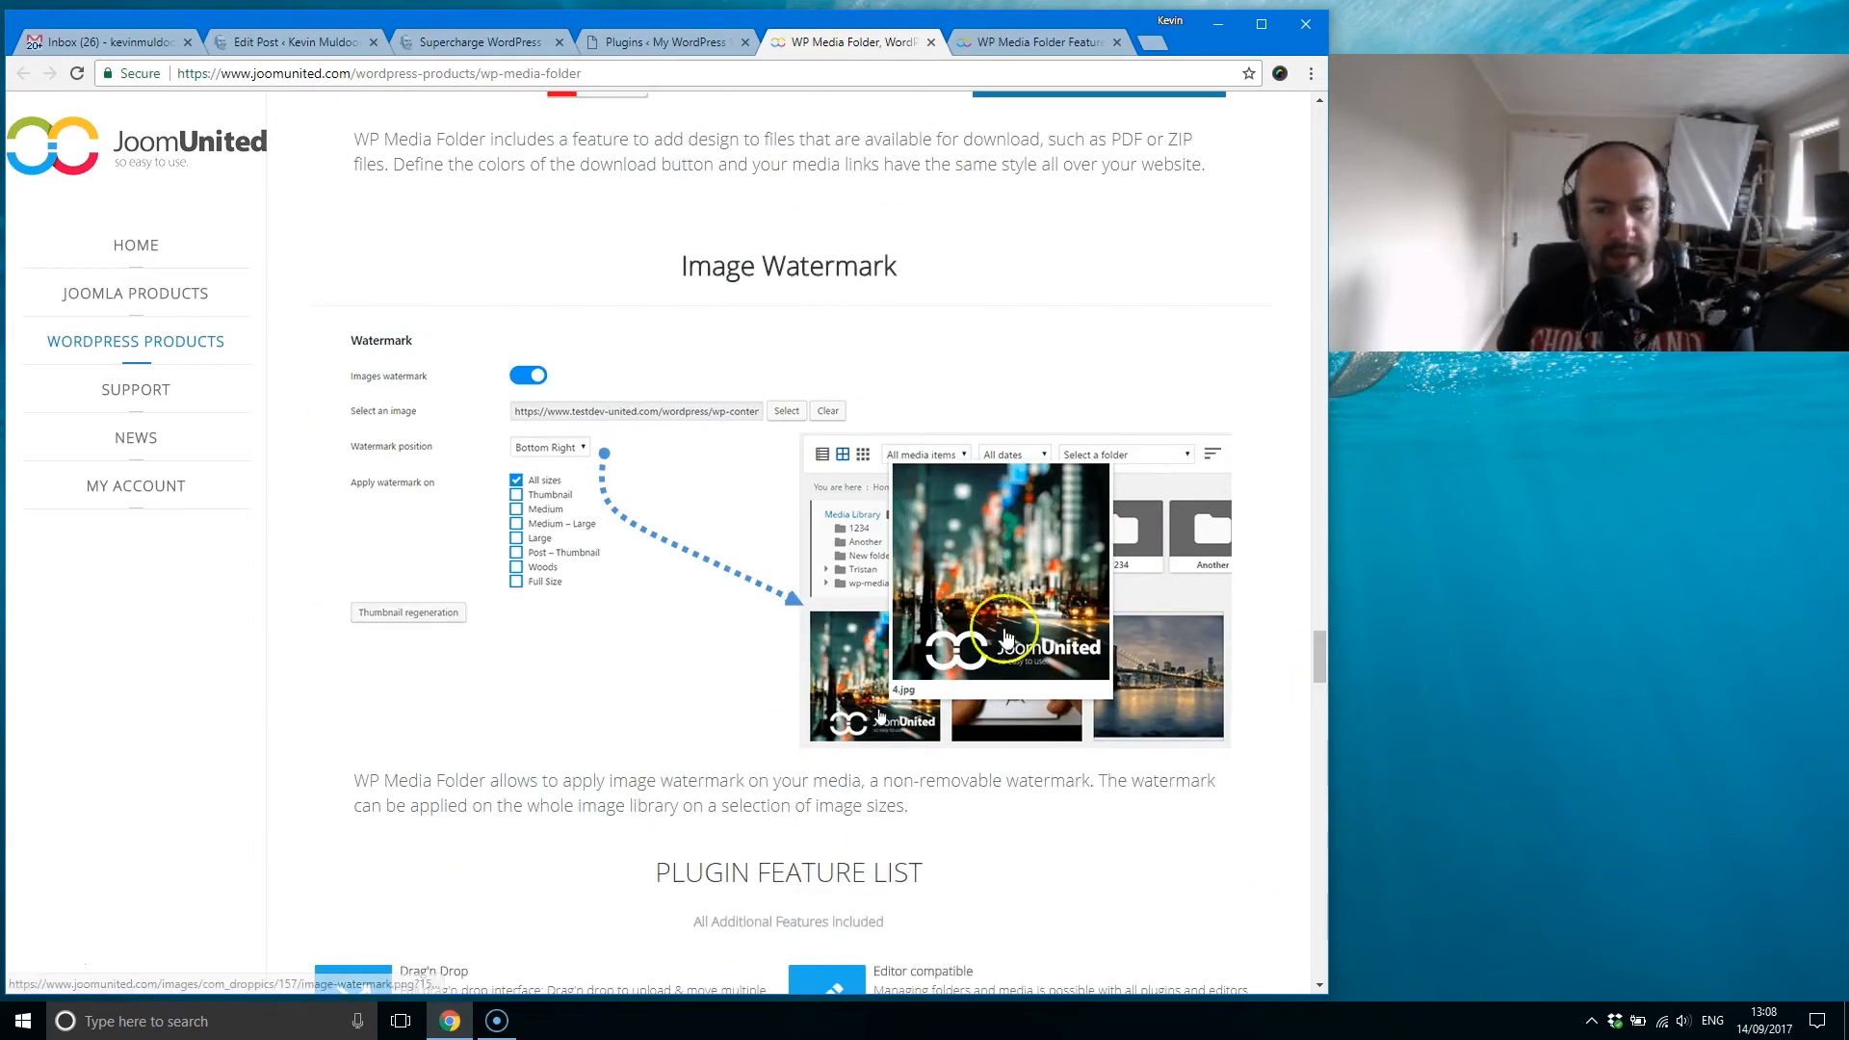
Step: Open the demo site's WP Media Folder Galleries page and view the gallery examples from the Masonry gallery to the captioned city photos
click(1025, 41)
mouse_move(202, 250)
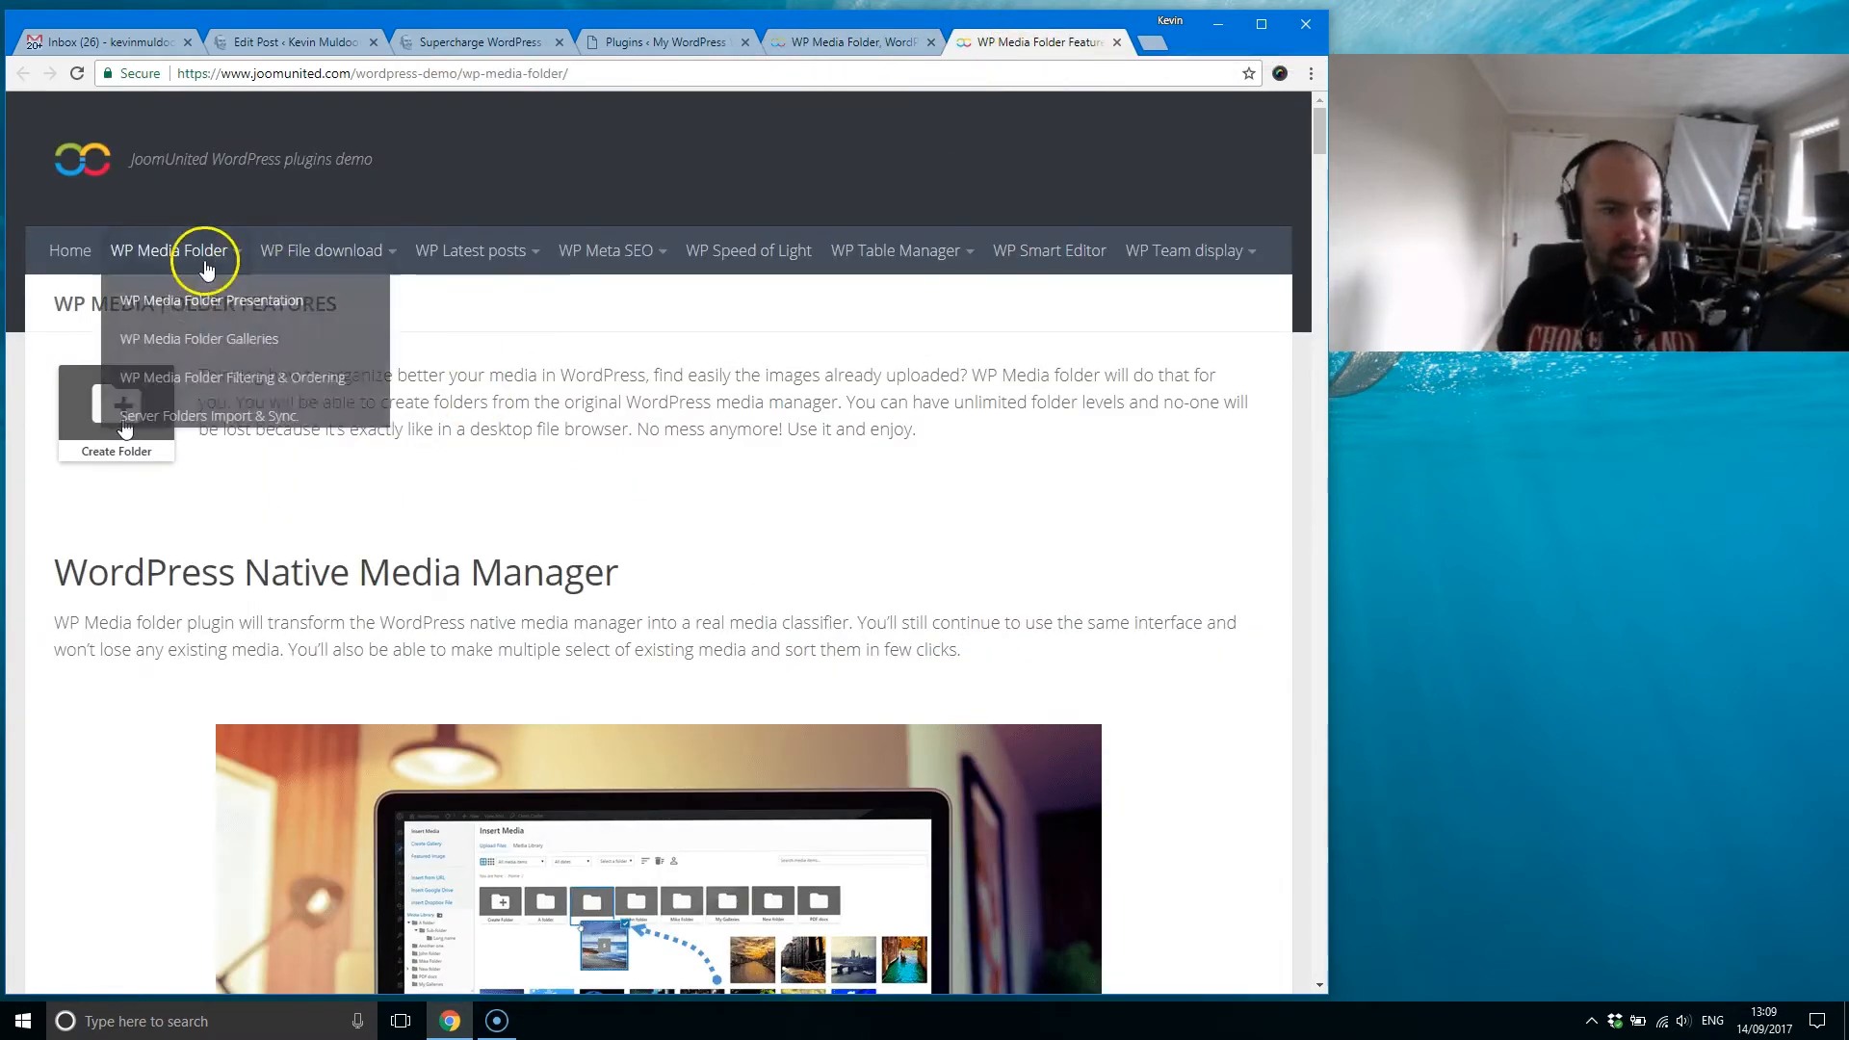
click(224, 344)
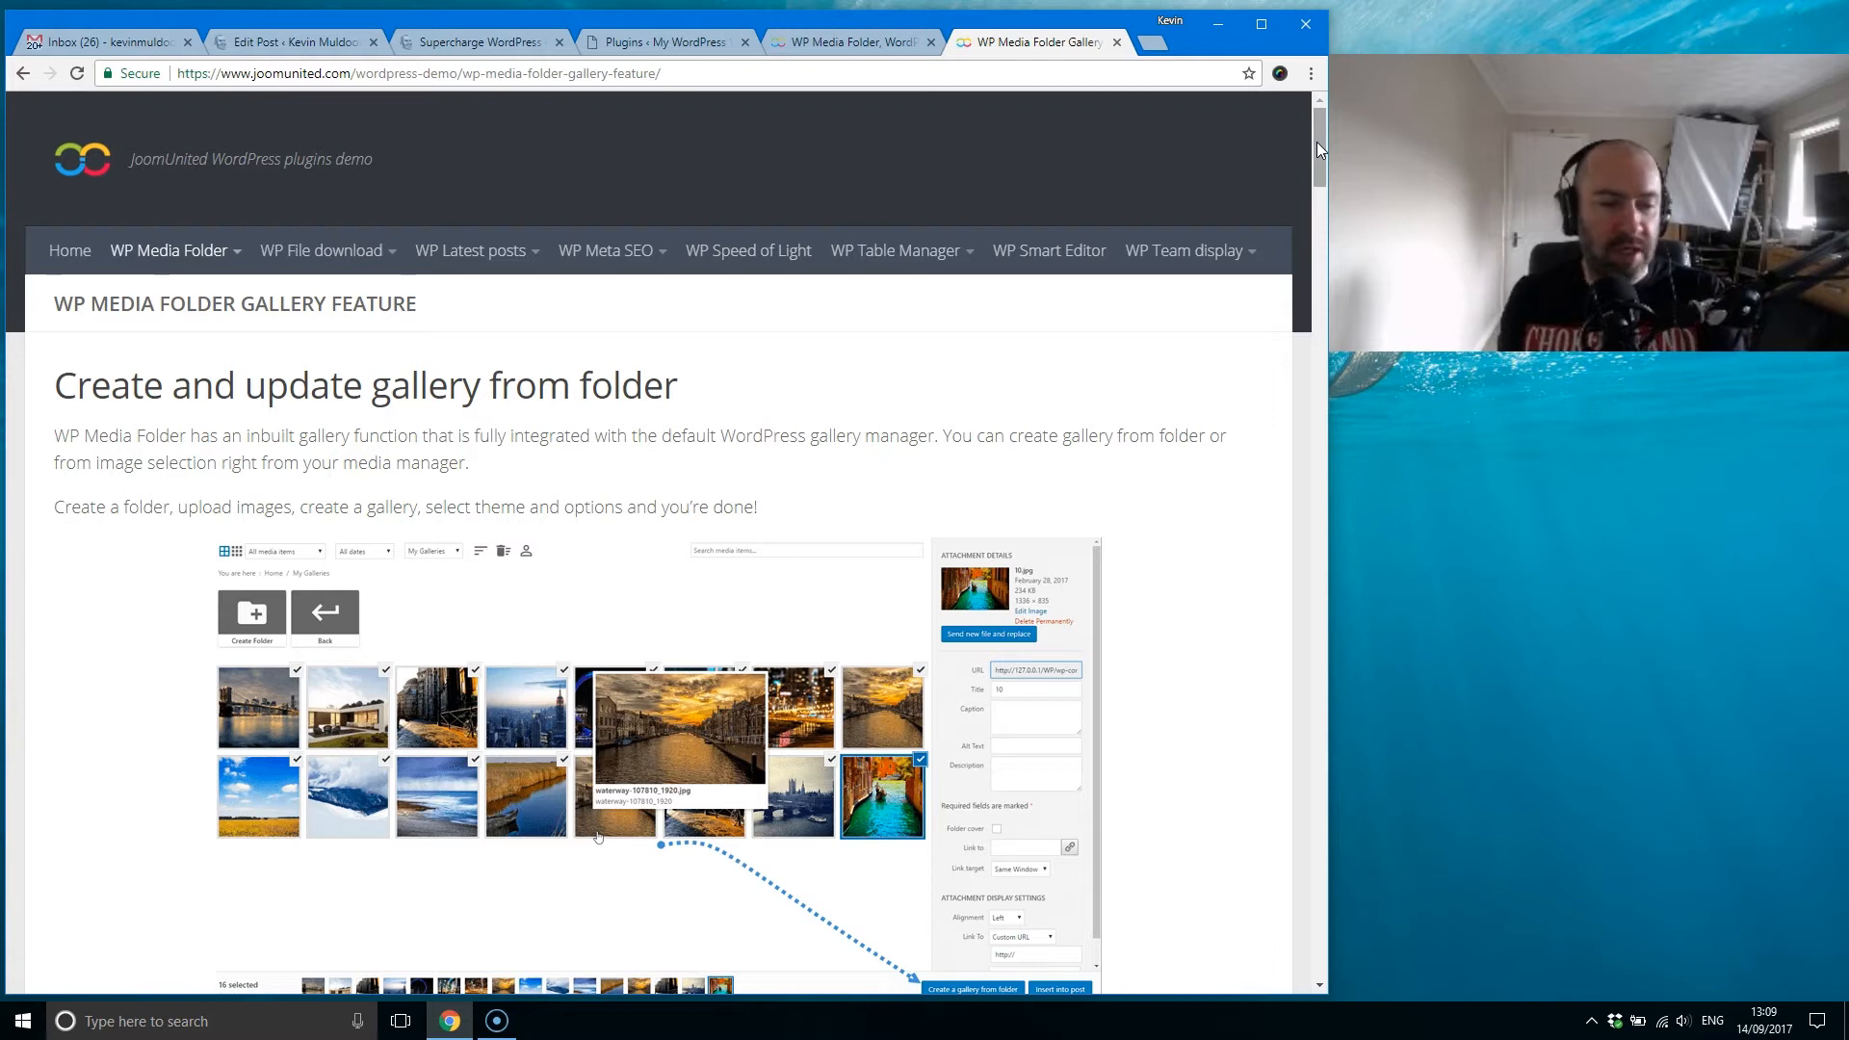
drag(1316, 143, 1317, 258)
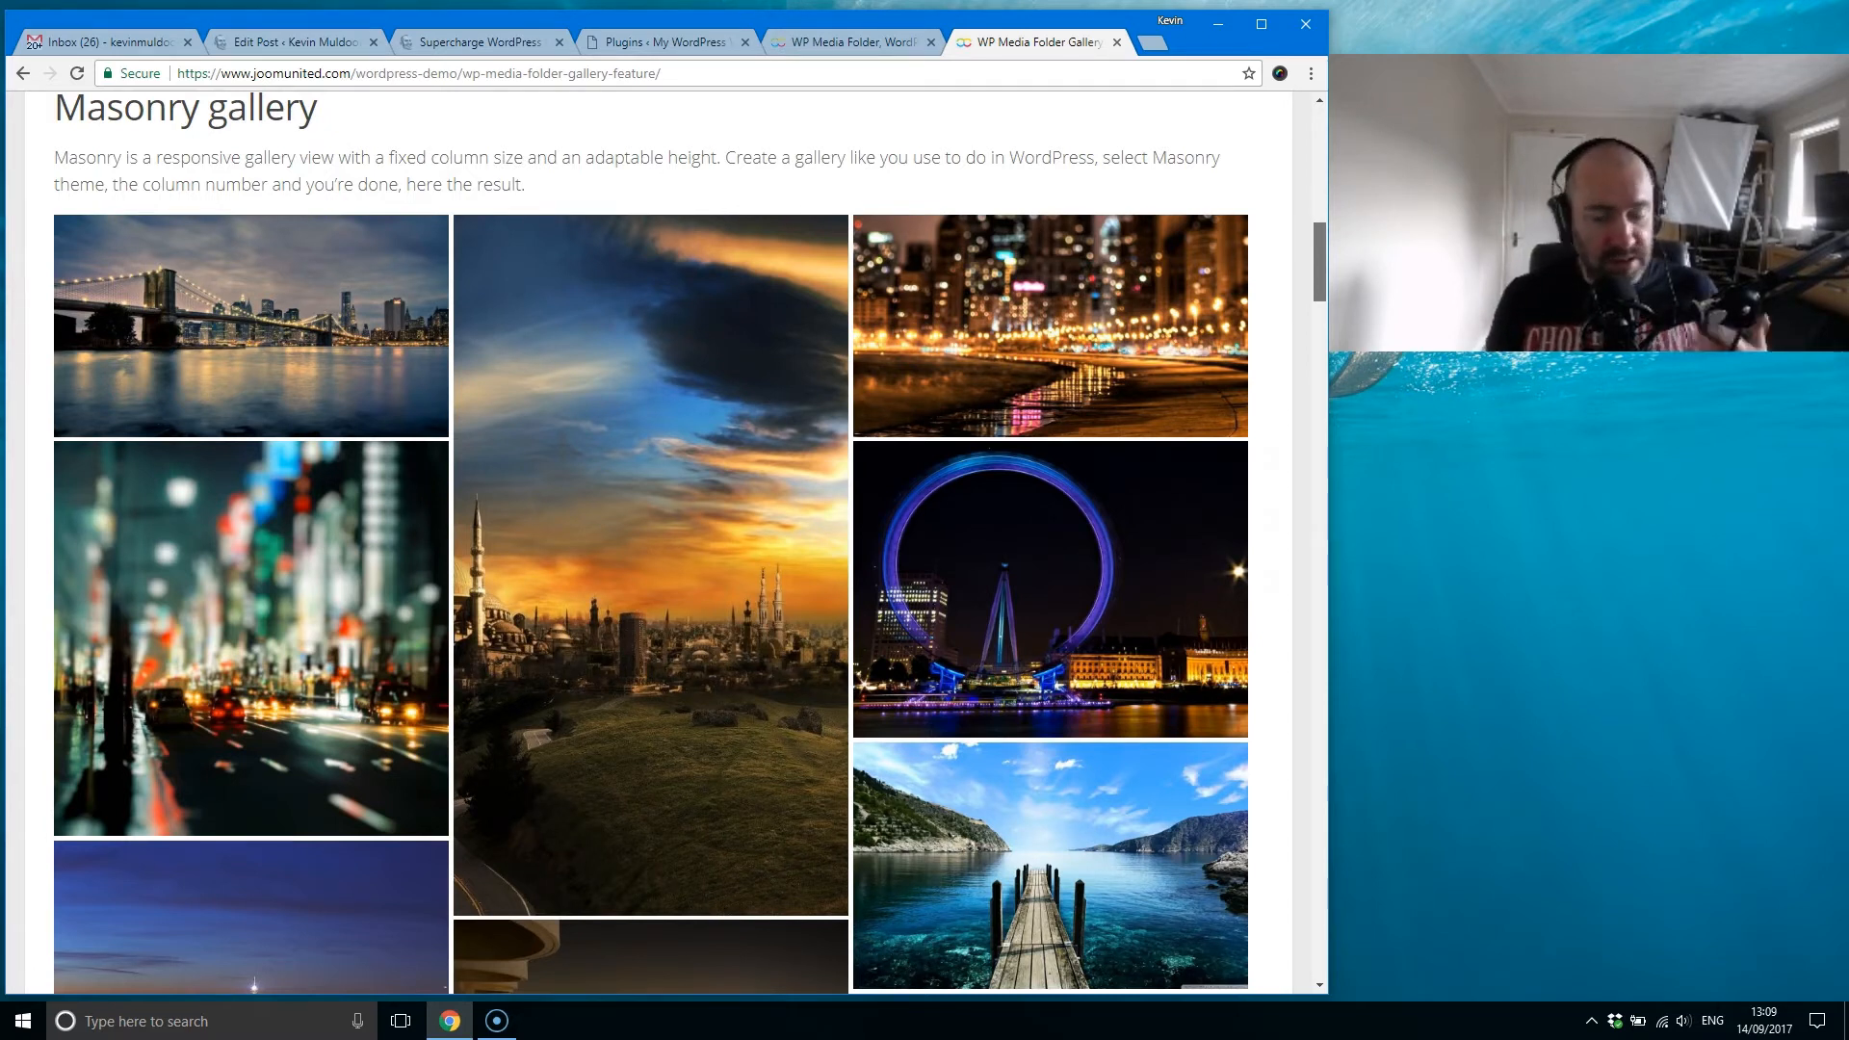
drag(1317, 258, 1342, 441)
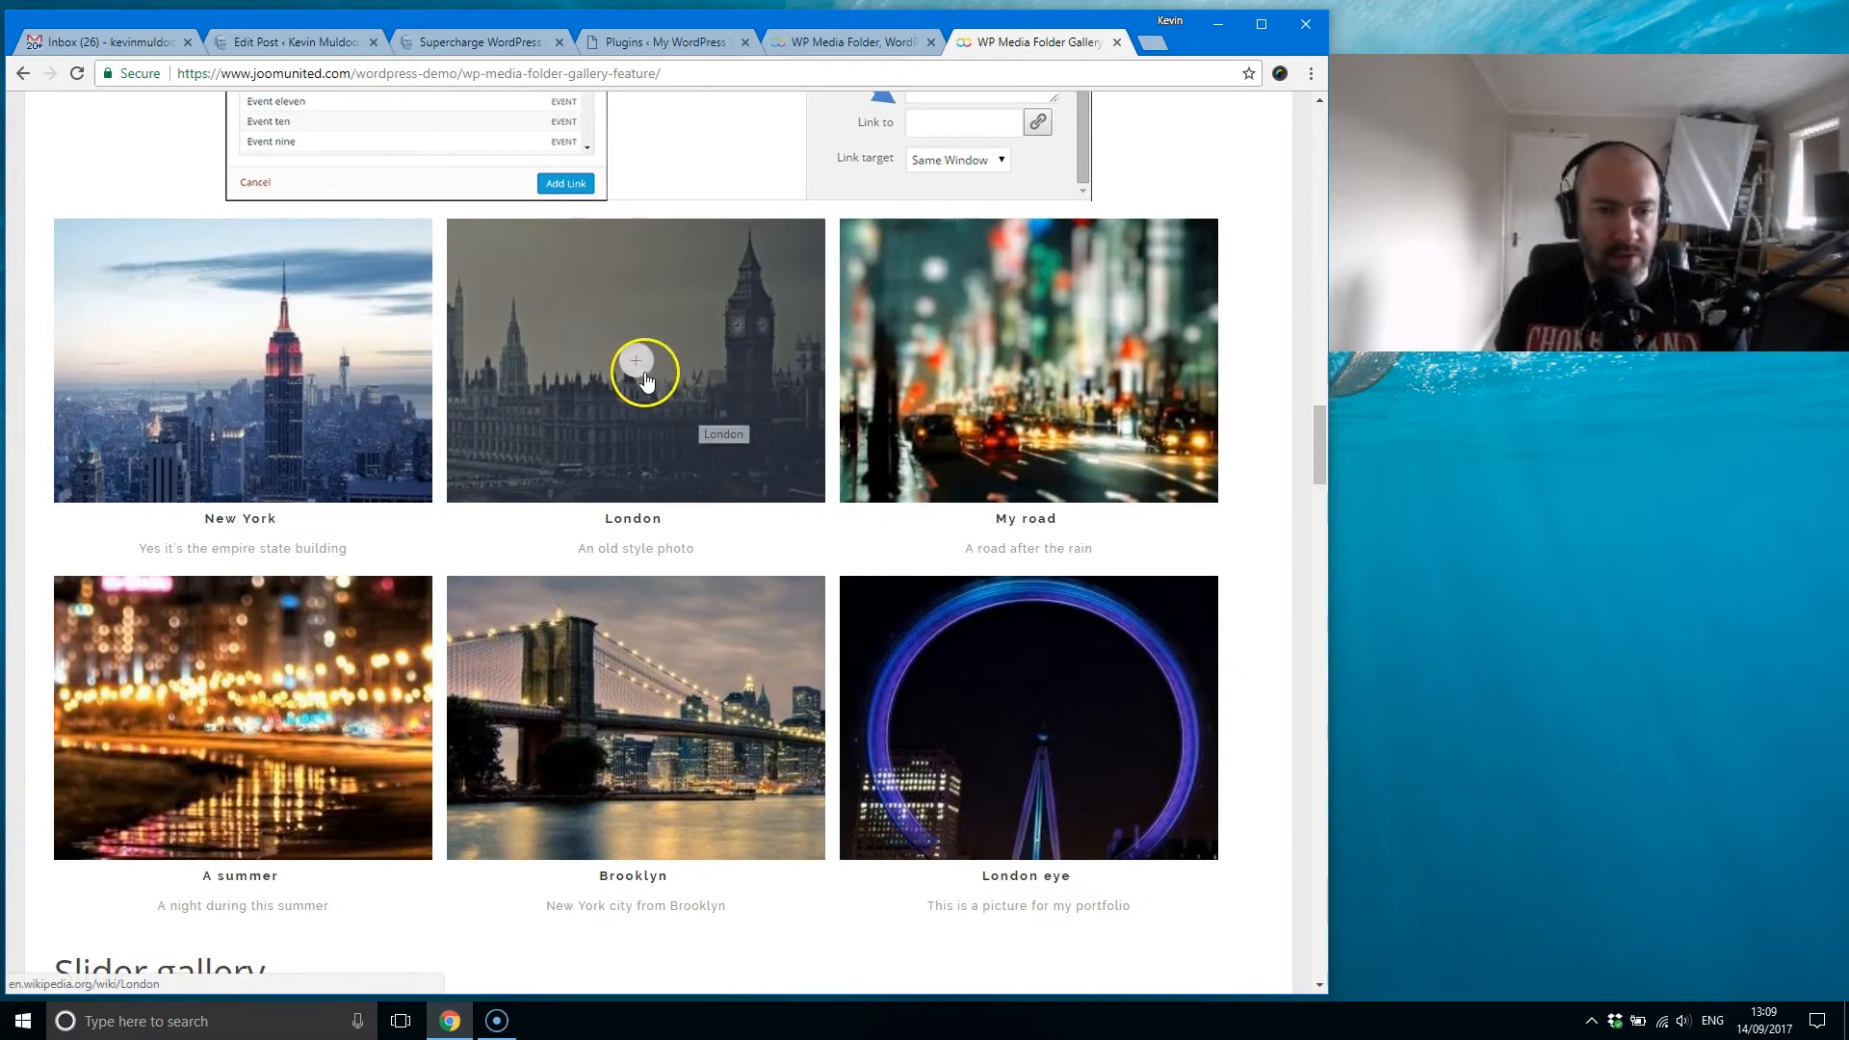
Step: Test the custom links on the London and My road gallery images, closing each linked page
click(645, 382)
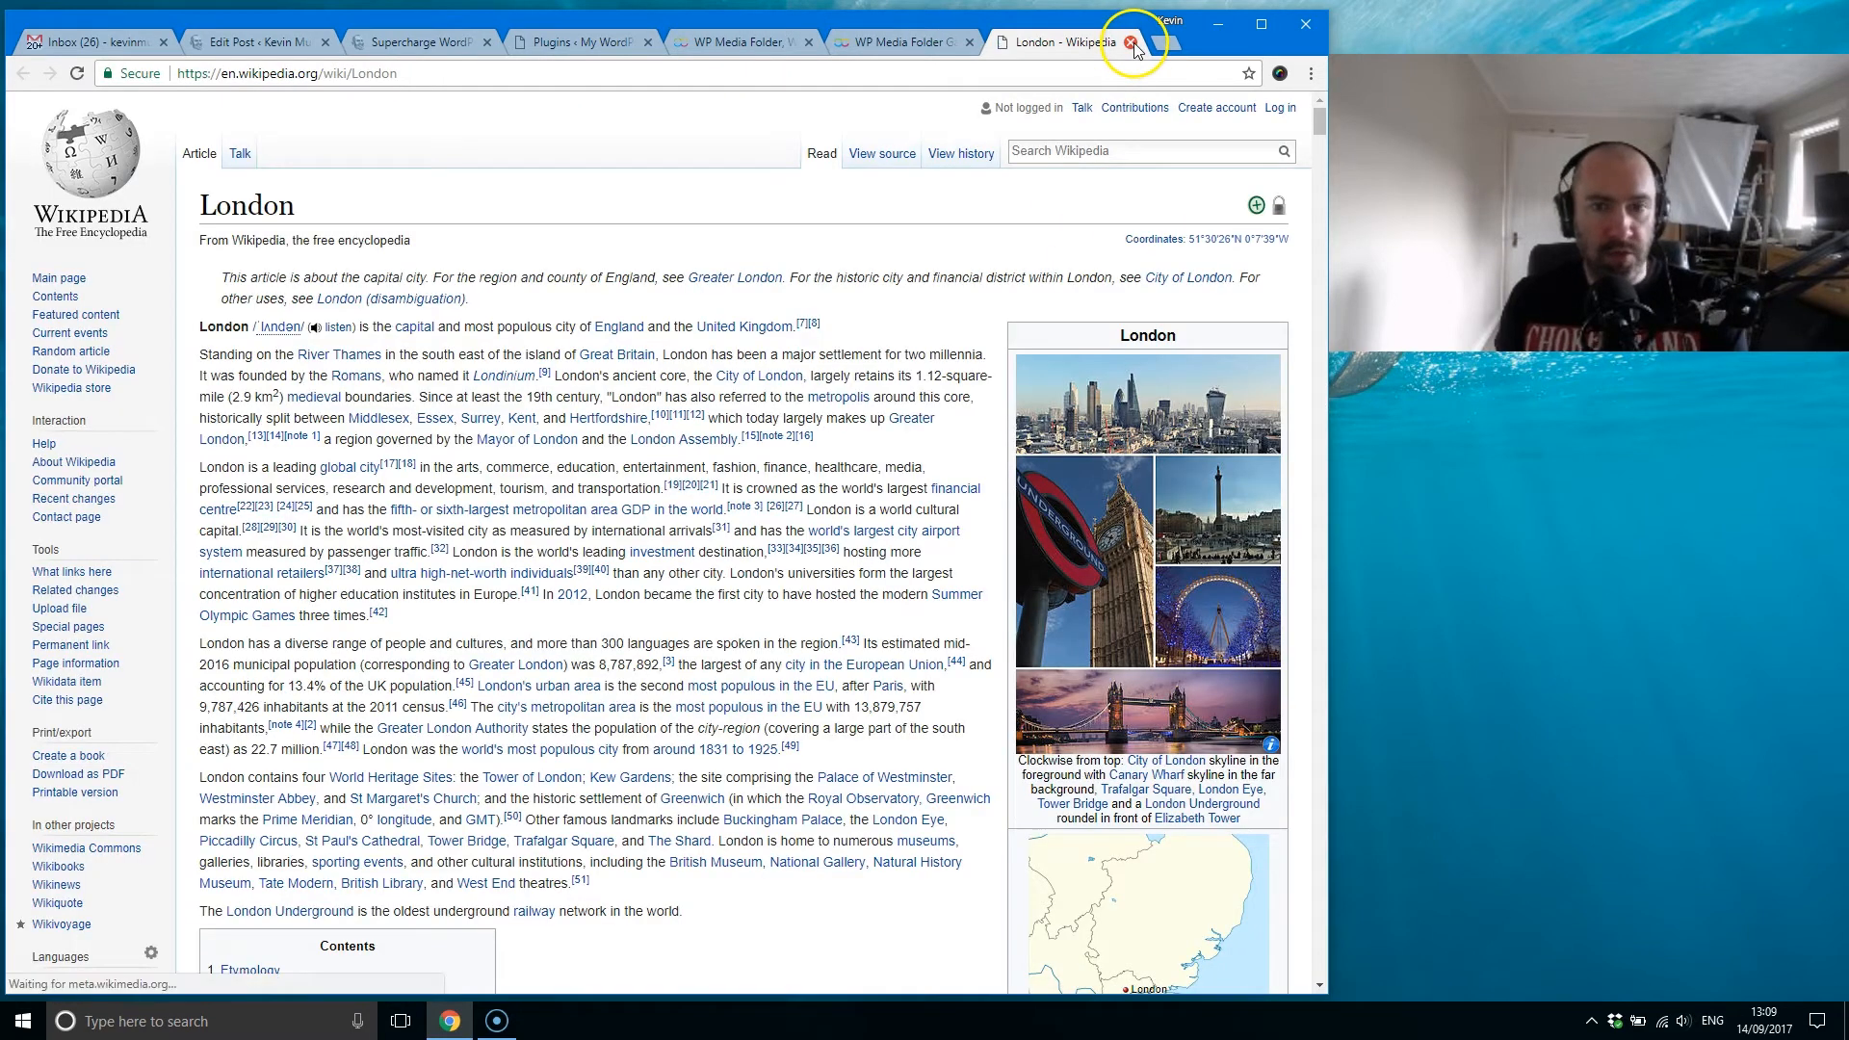
click(1131, 43)
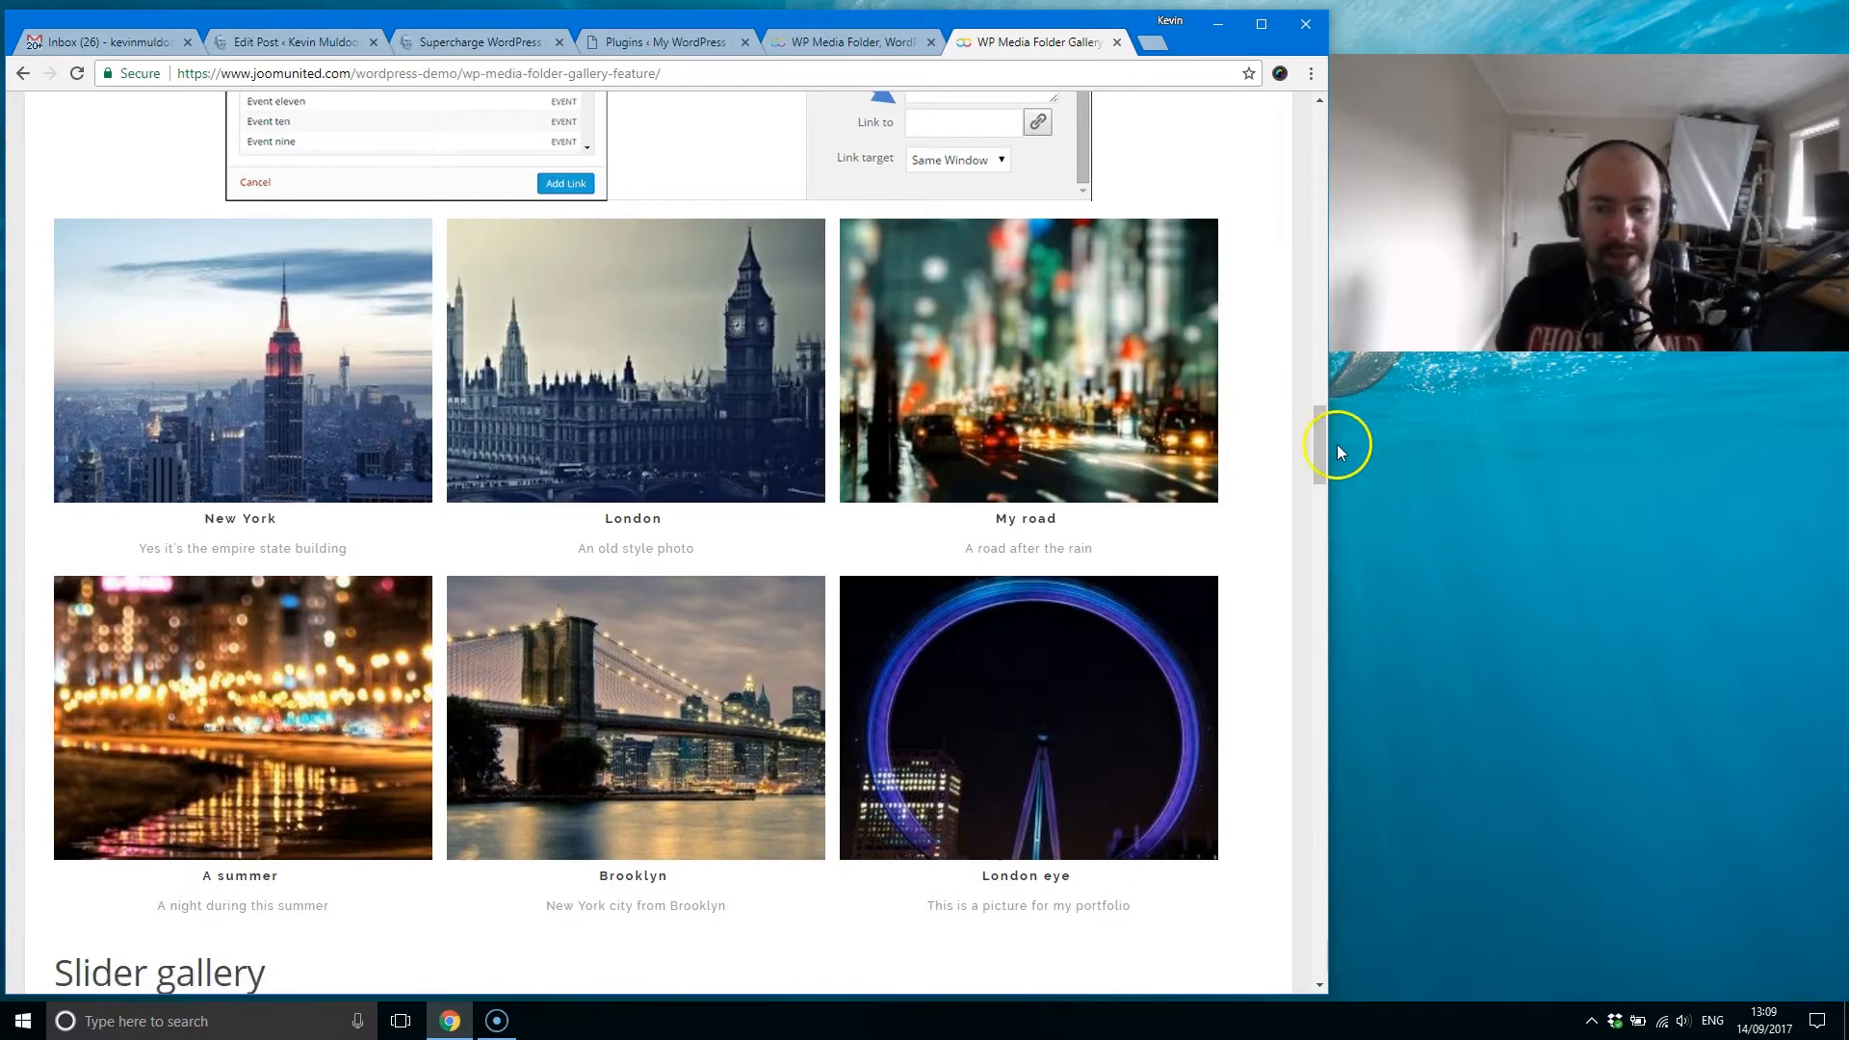
click(1072, 399)
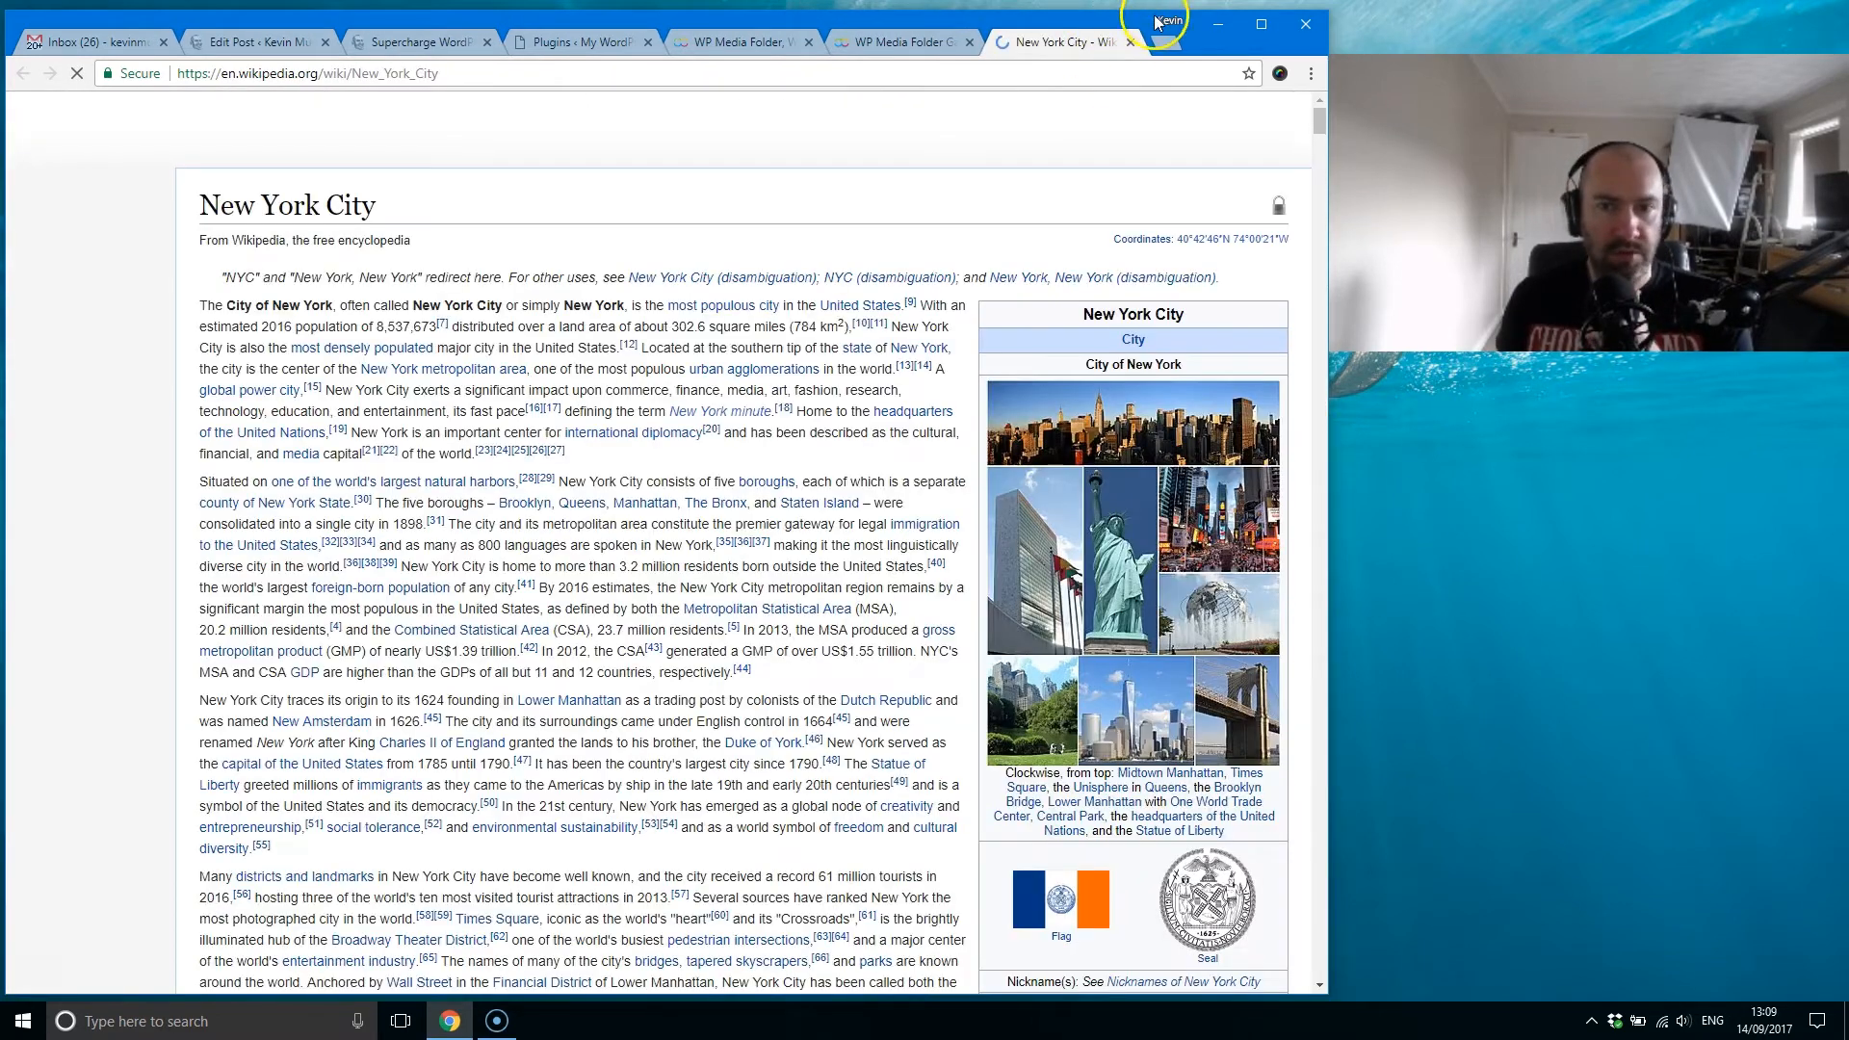
click(1130, 42)
Step: Find the Slider gallery example and advance through its slides
drag(1321, 432, 1317, 539)
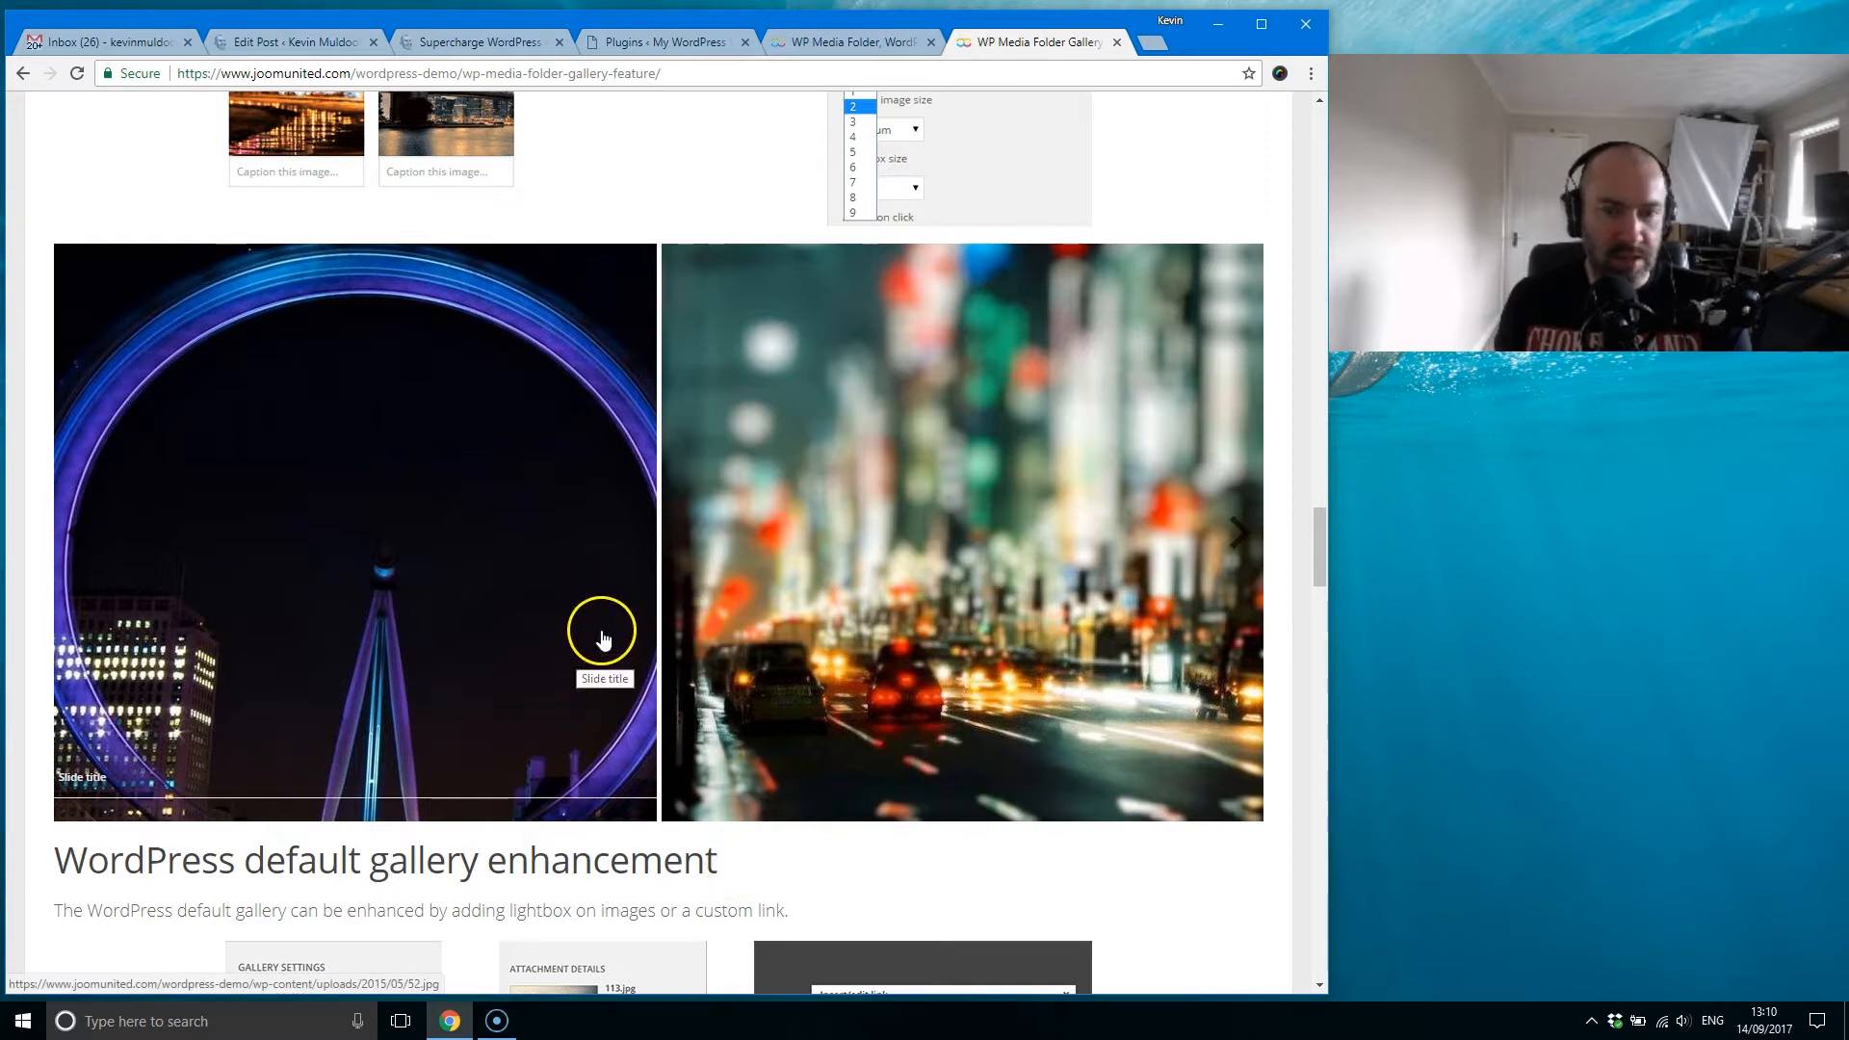
click(1236, 535)
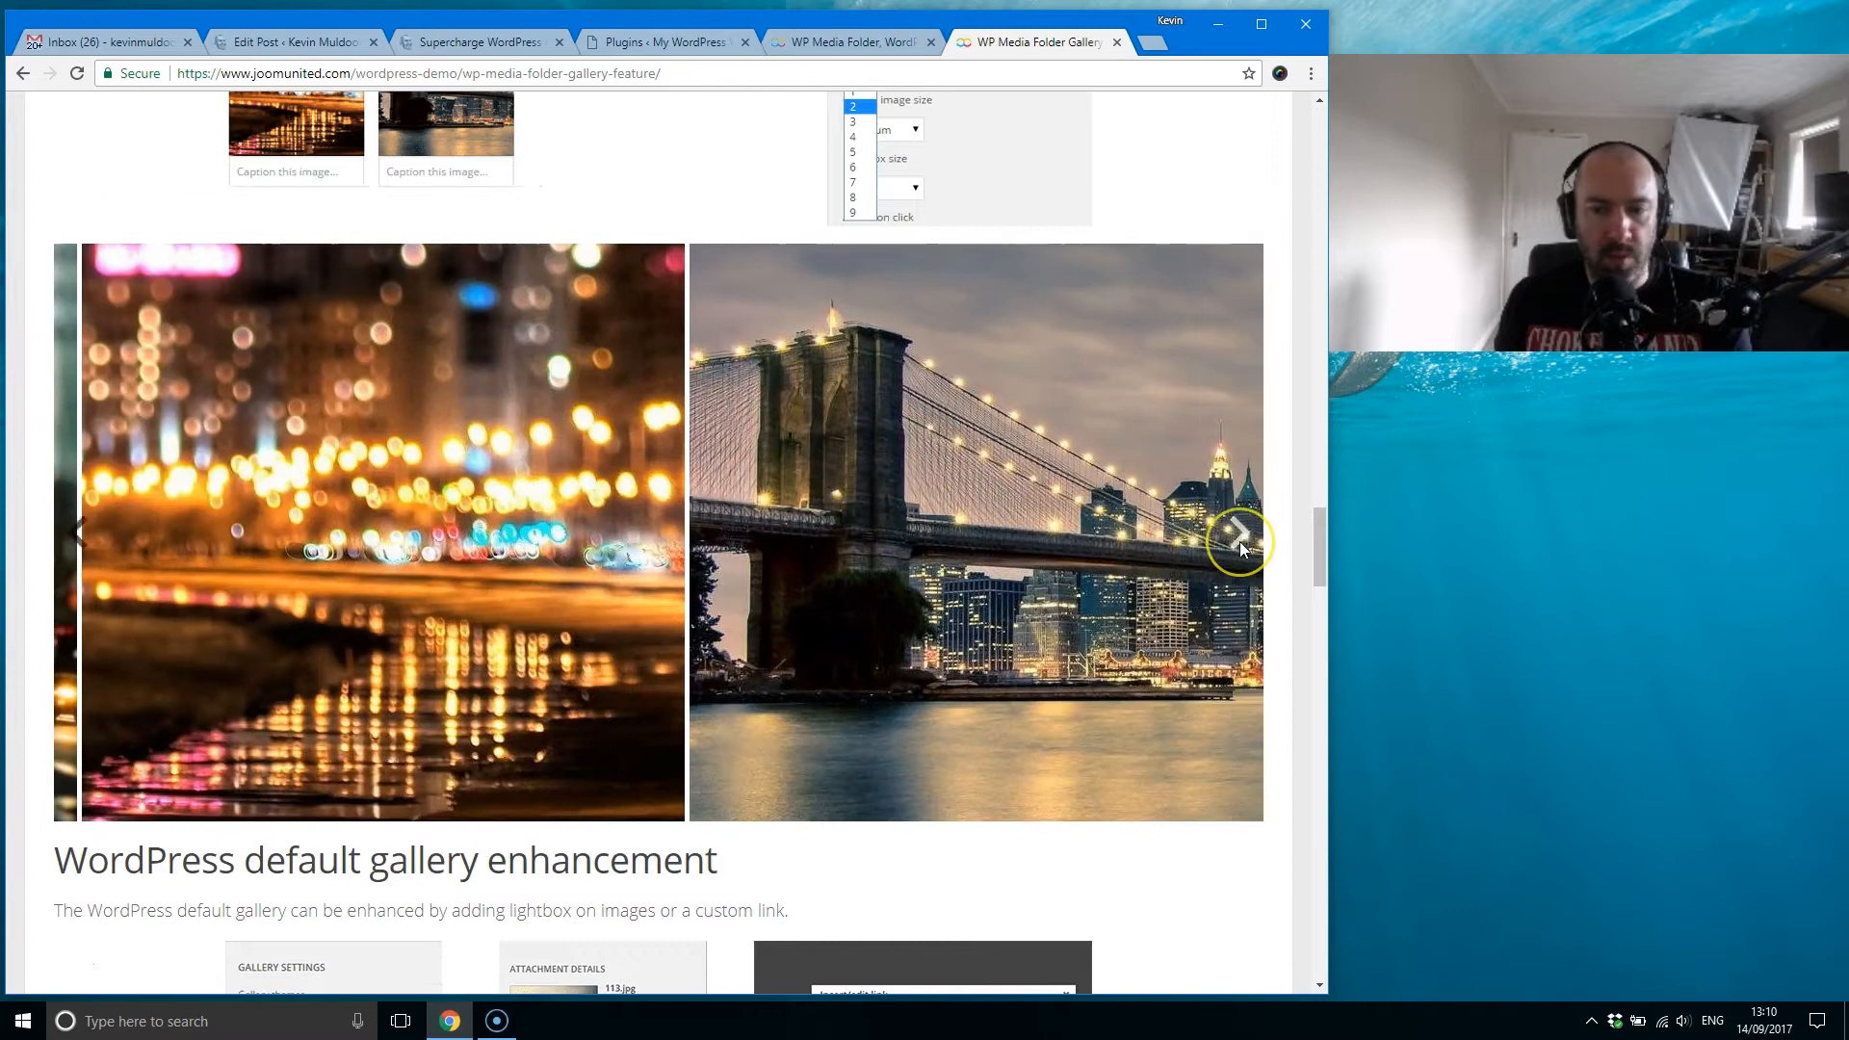
click(1239, 541)
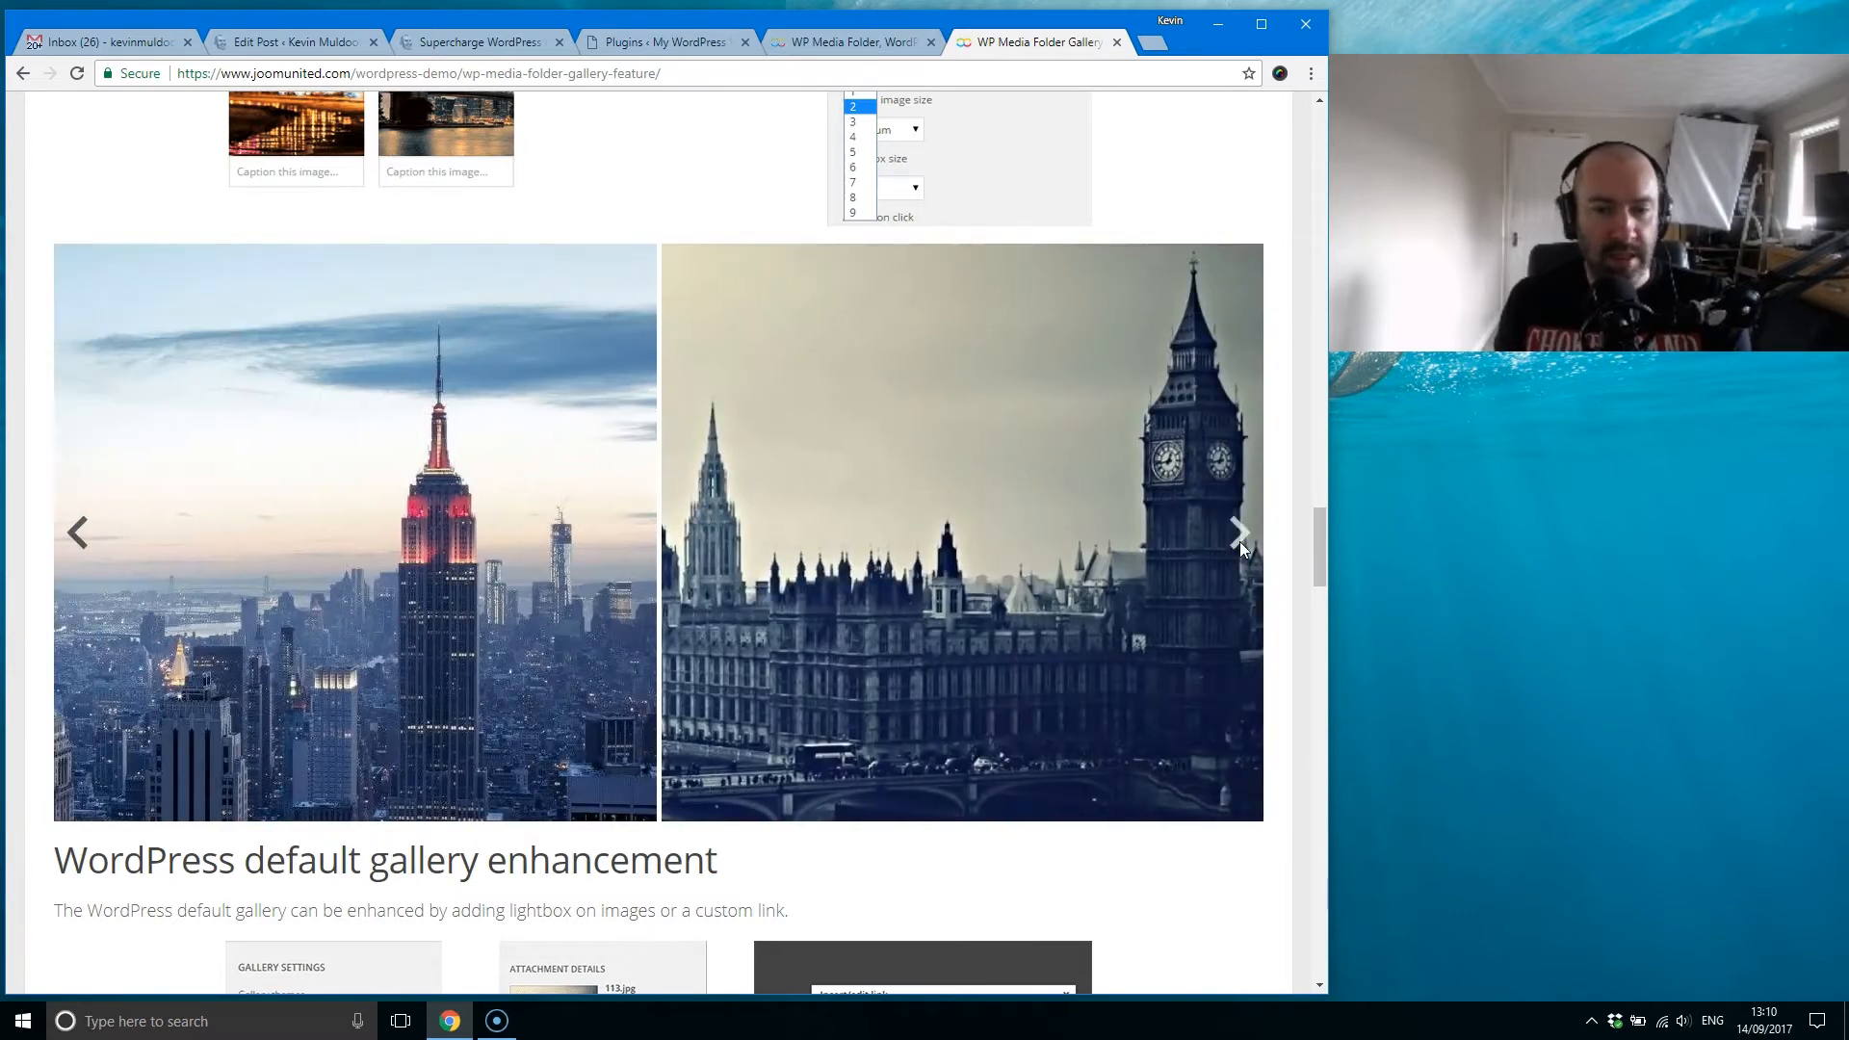
click(1239, 541)
click(1239, 541)
click(1318, 561)
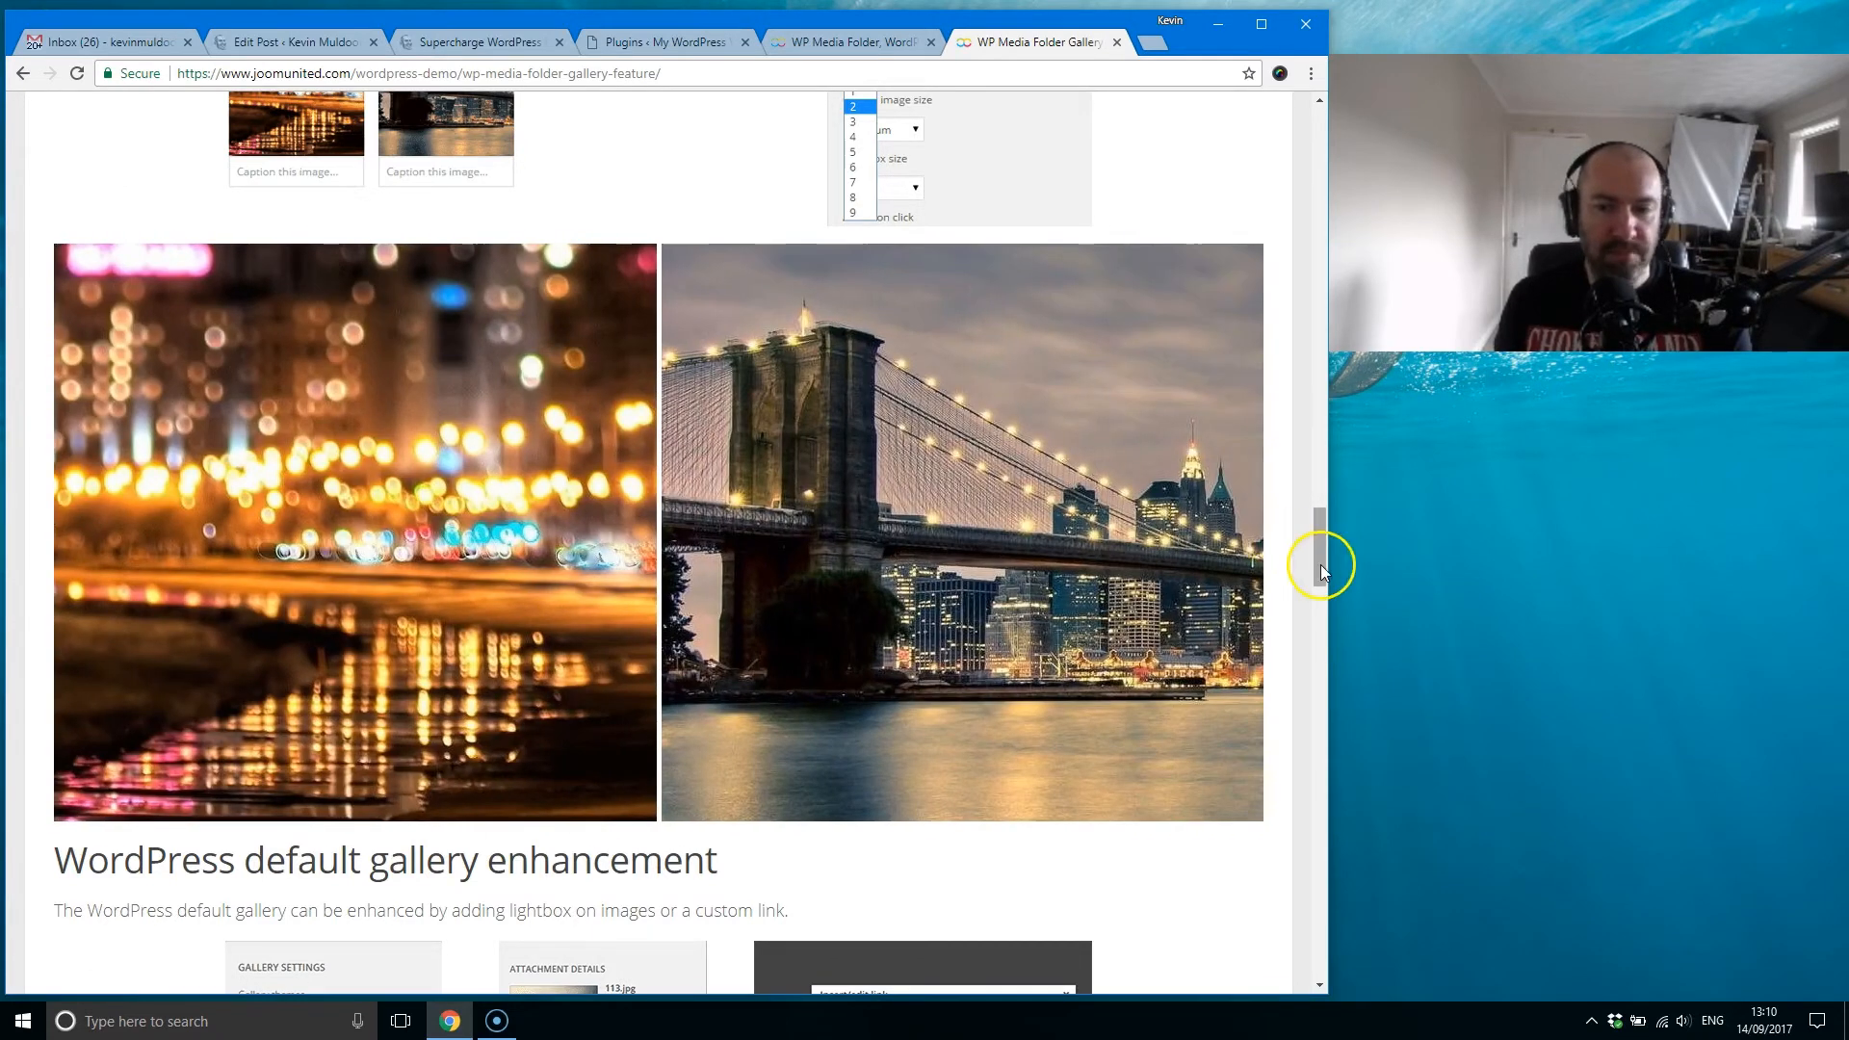
Step: Open the WP Media Folder Filtering & Ordering demo page and look over the media filtering options
drag(1318, 561, 1303, 148)
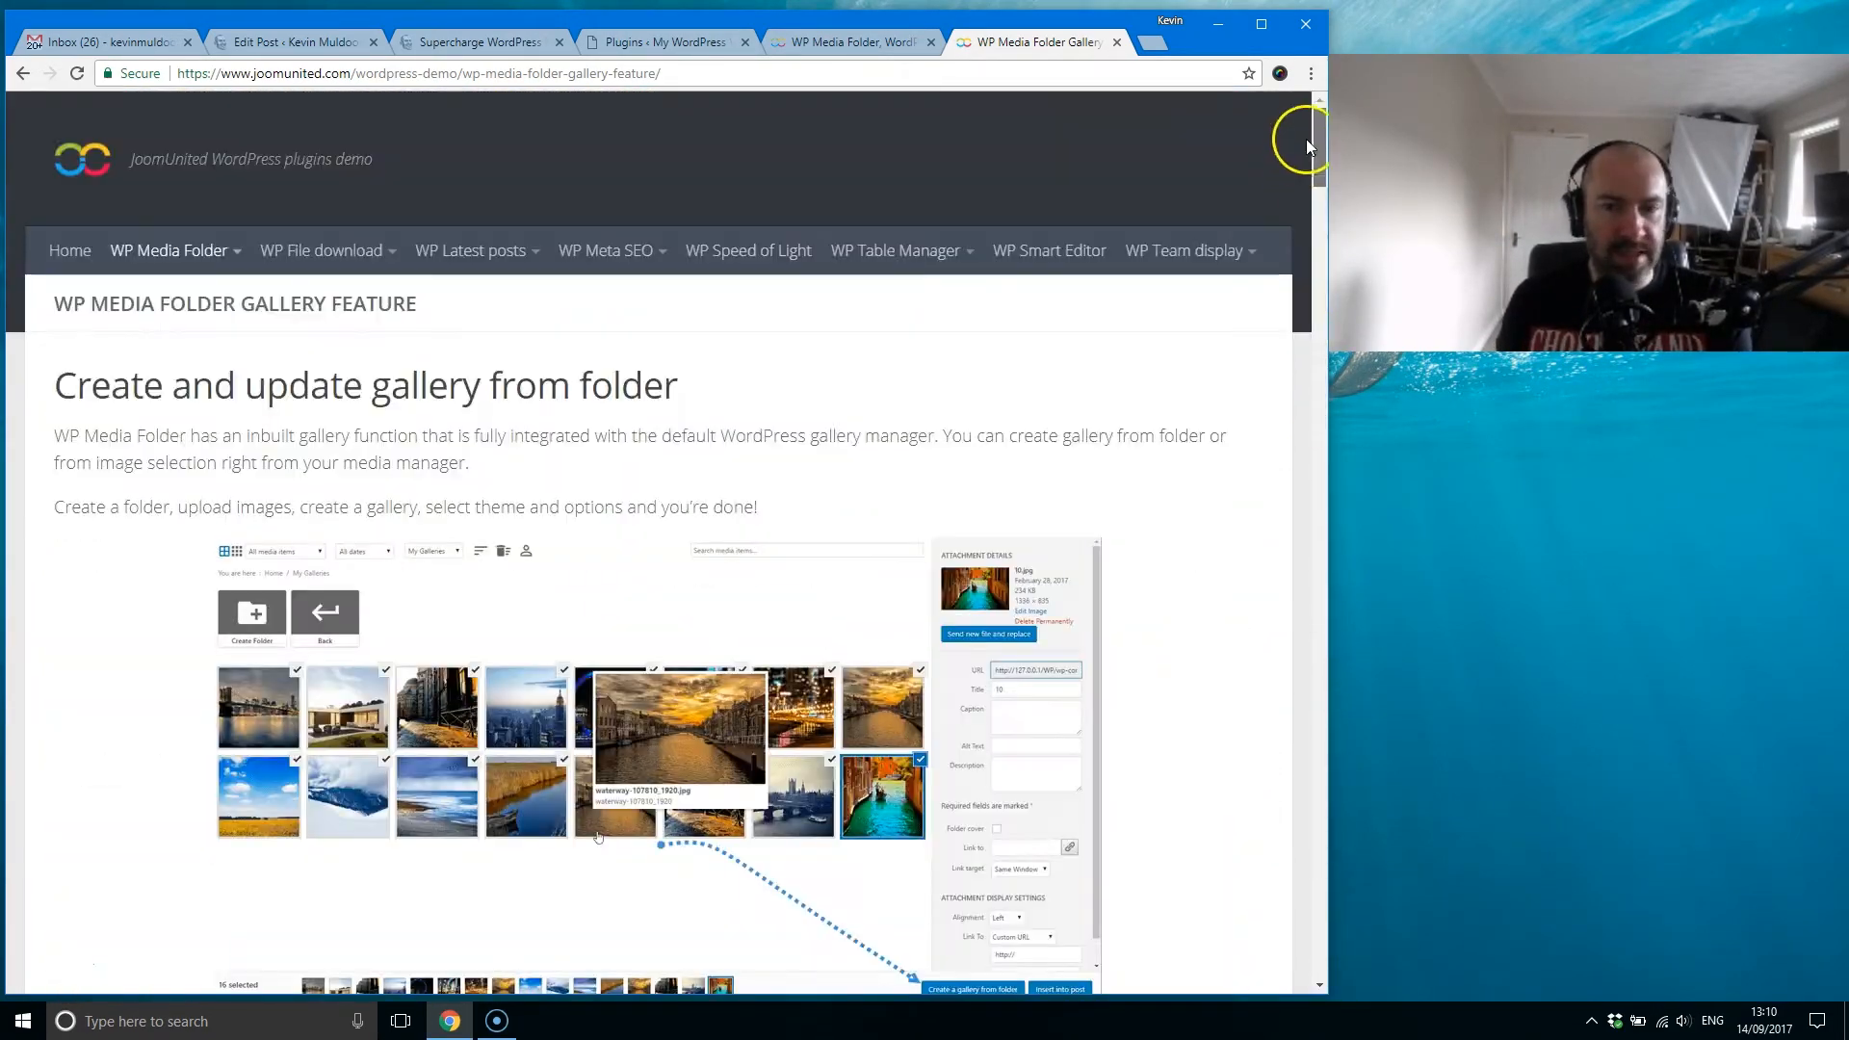
mouse_move(183, 243)
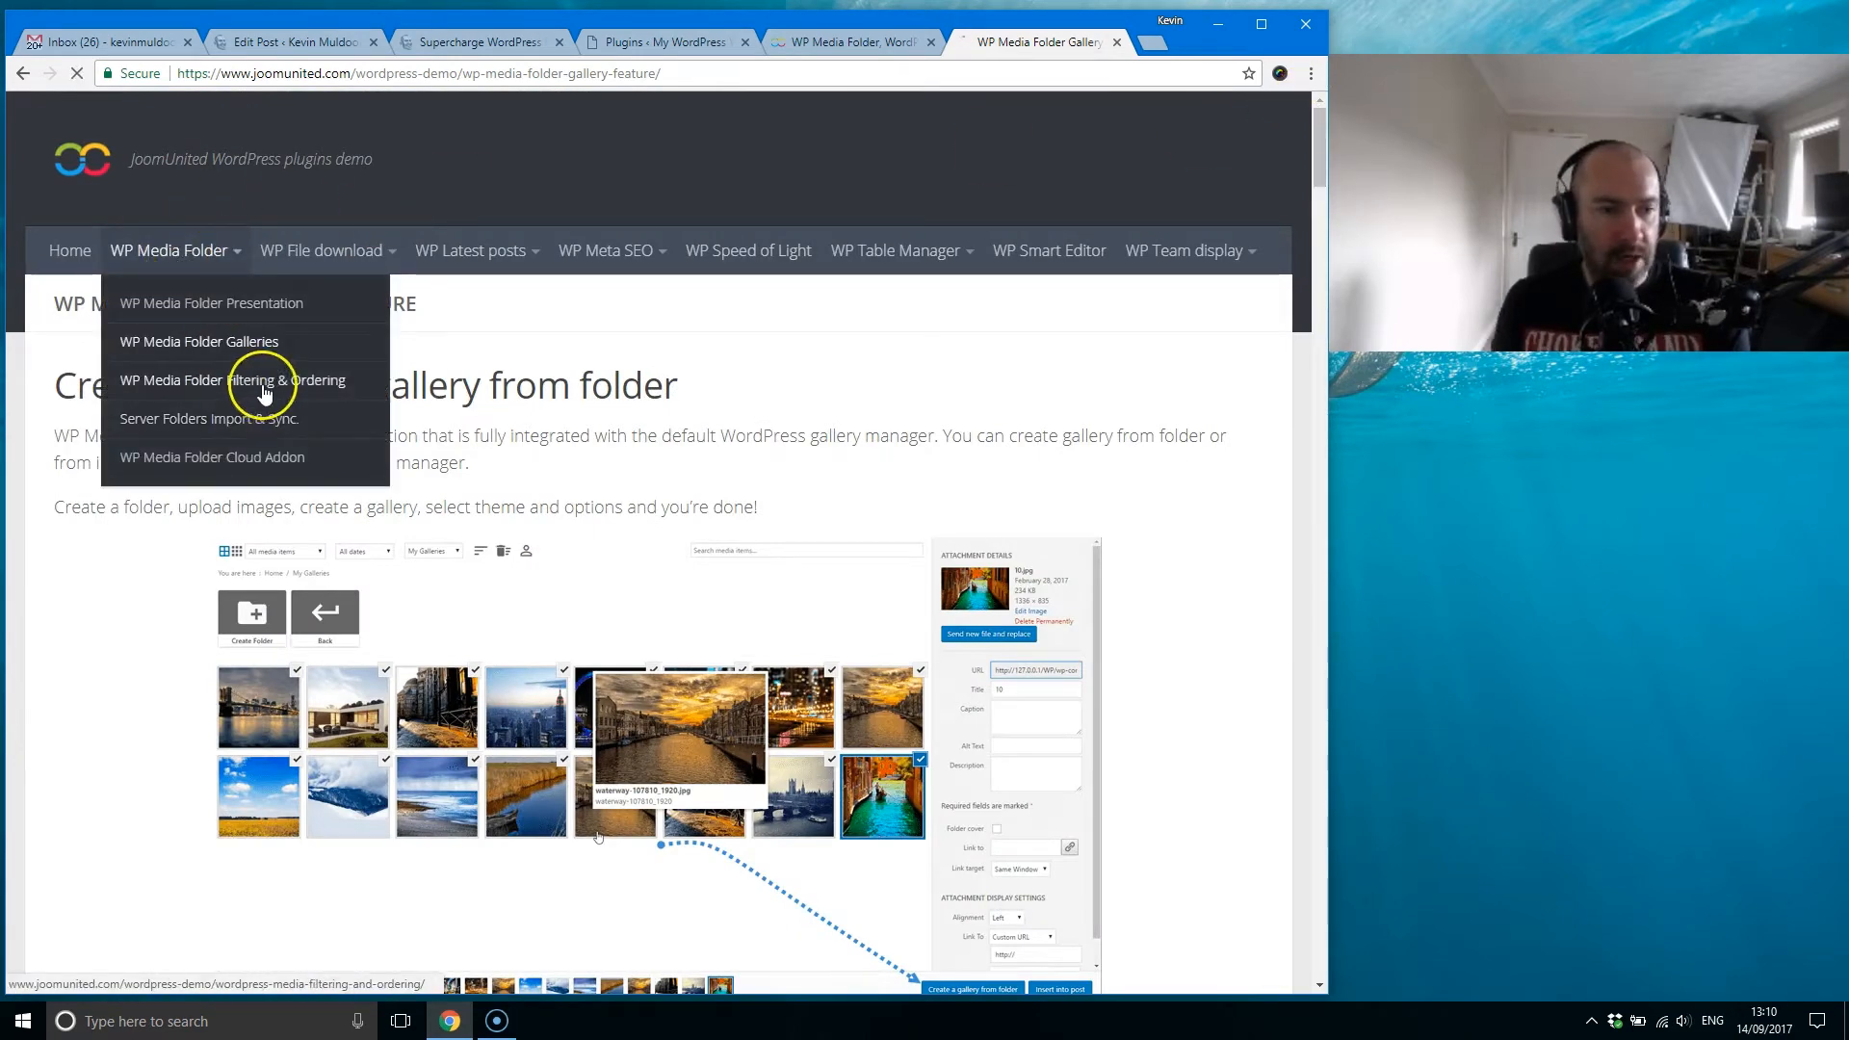
drag(1315, 168, 1316, 229)
Step: Open the Server Folders Import & Sync demo page and read its folder import and server folder sync sections
drag(1317, 239, 1284, 103)
mouse_move(189, 270)
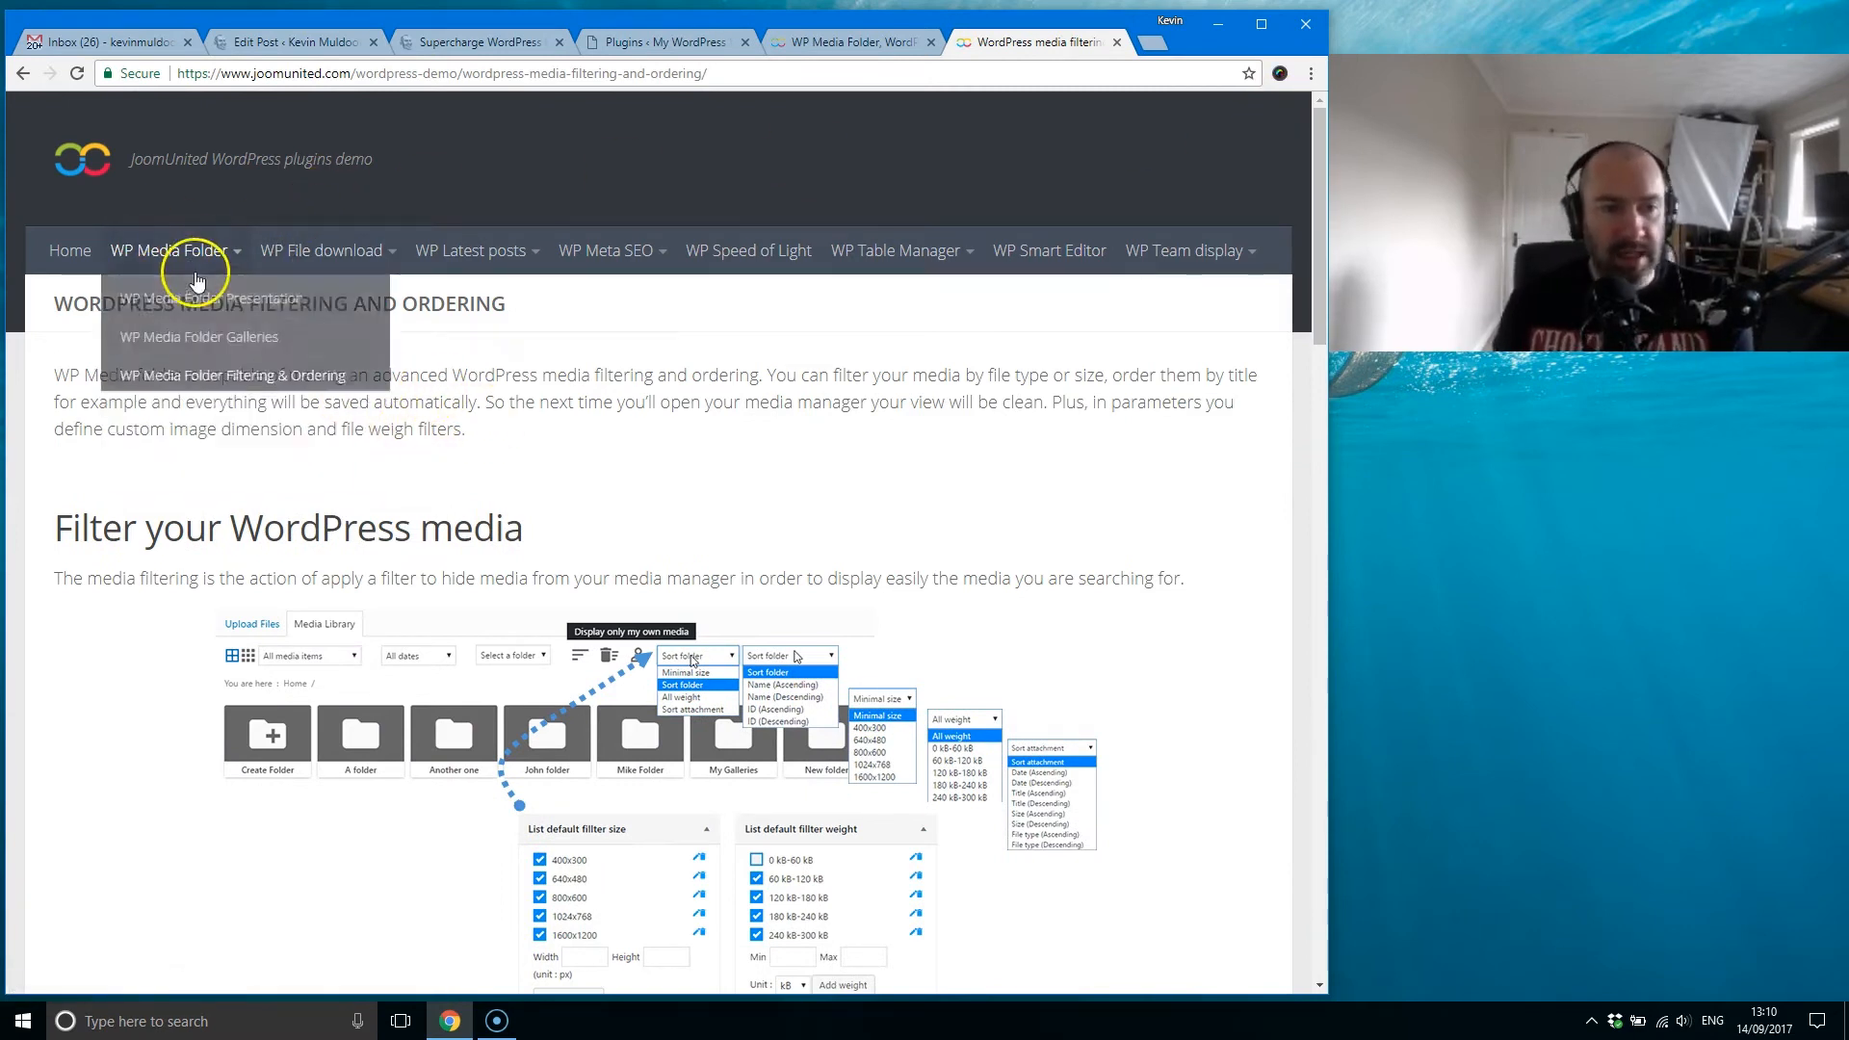
click(241, 413)
drag(1315, 164, 1302, 249)
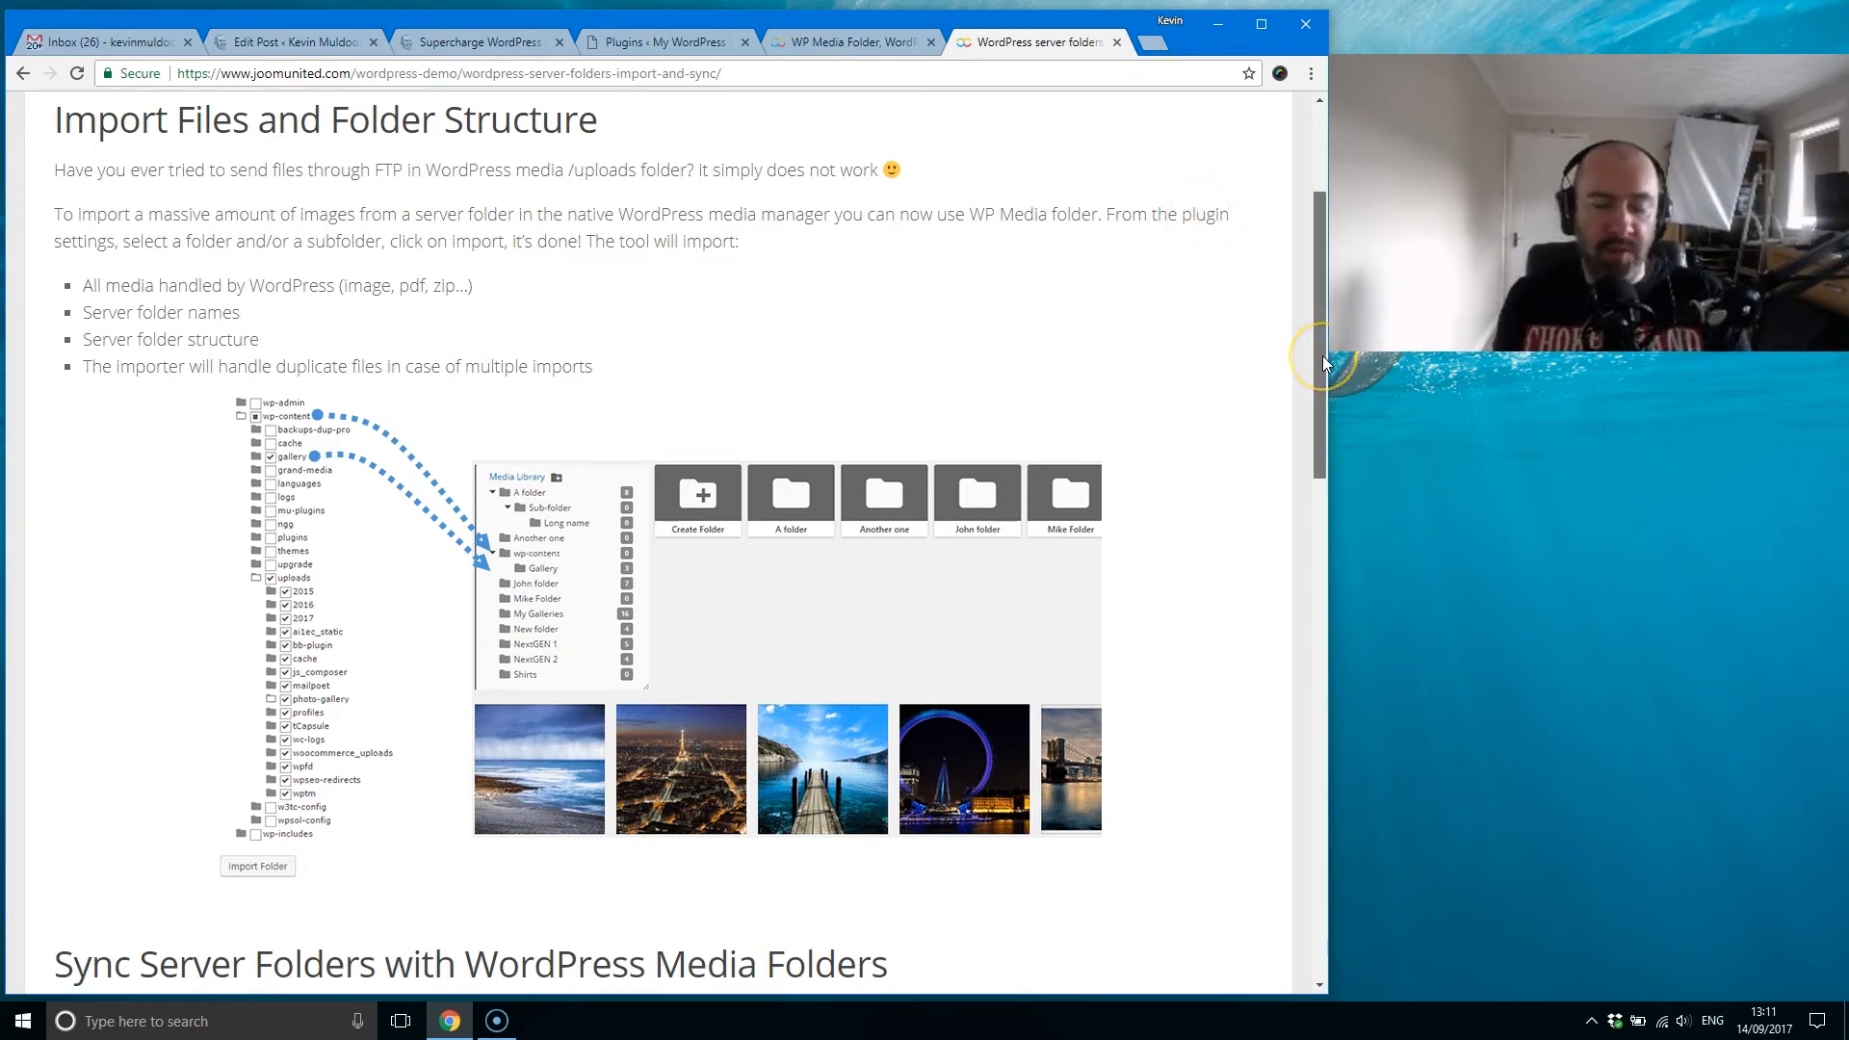
drag(1309, 355, 1288, 635)
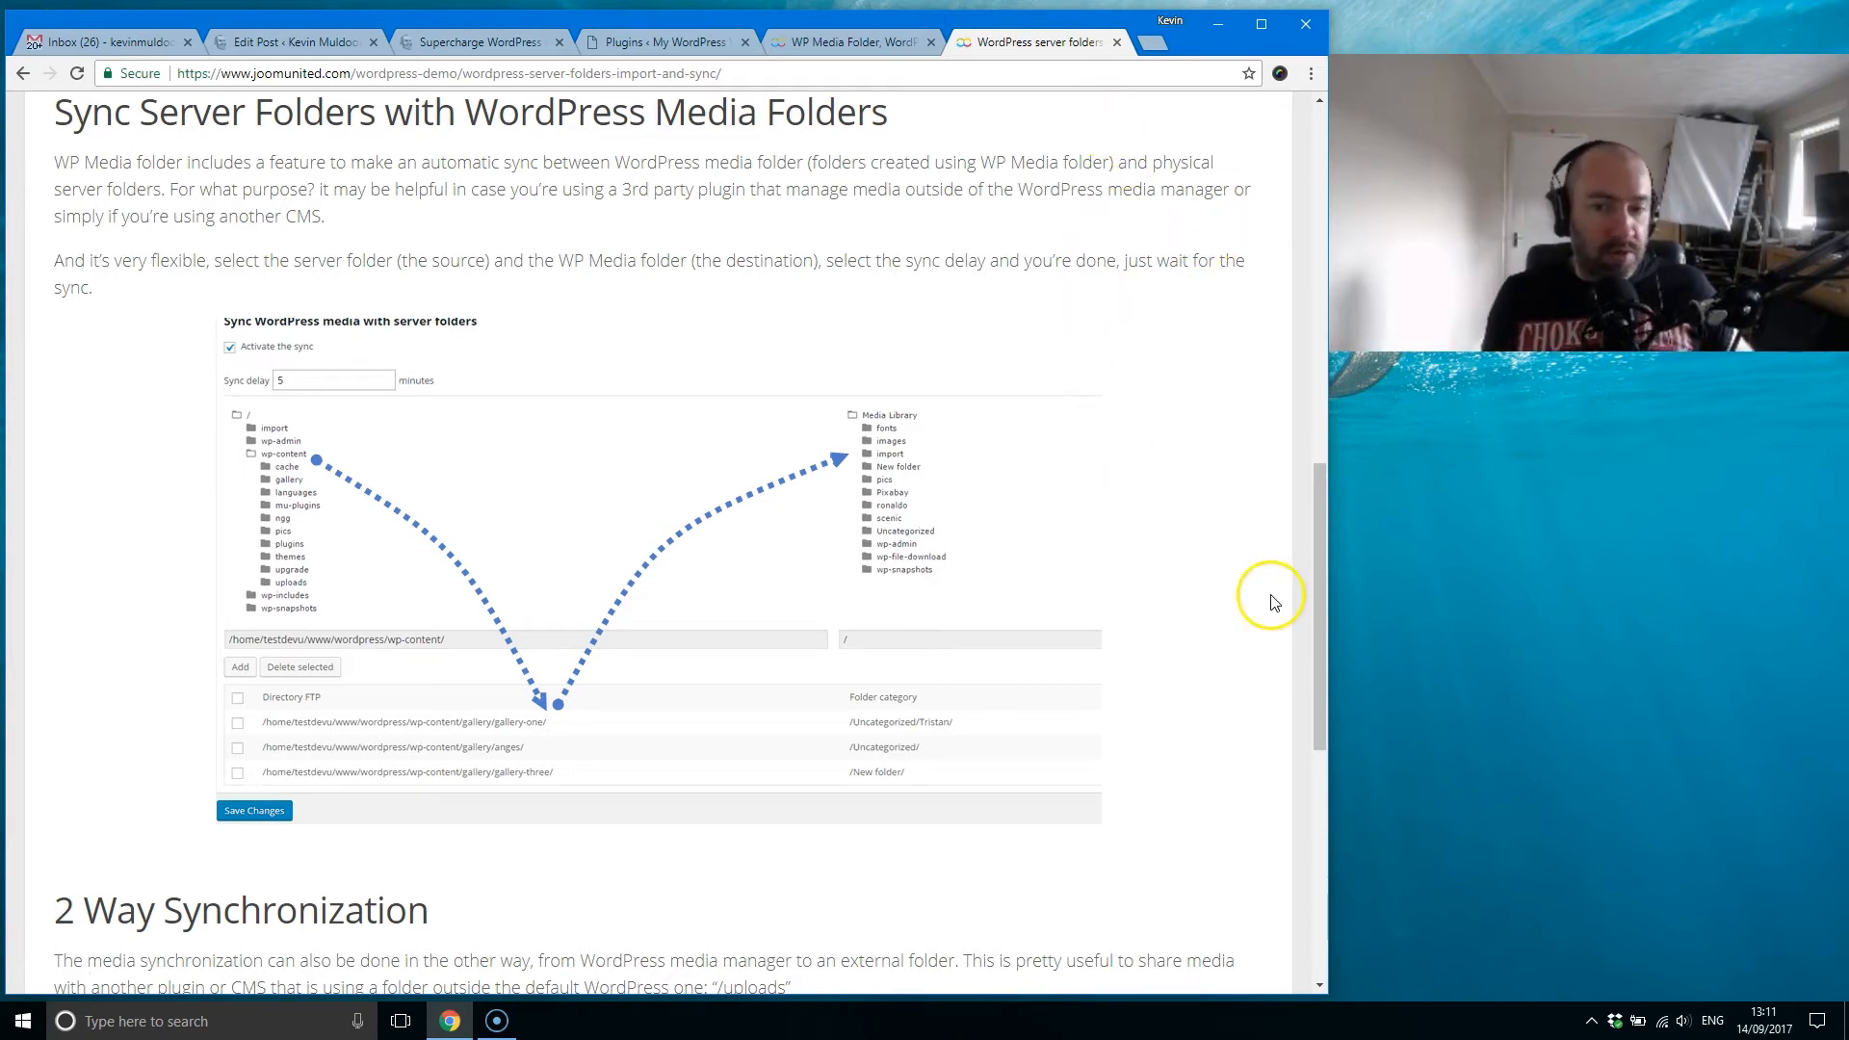
Step: Open the WP Media Folder Cloud Addon demo page and read from the introduction to the Dropbox feature list
drag(1317, 606, 1284, 195)
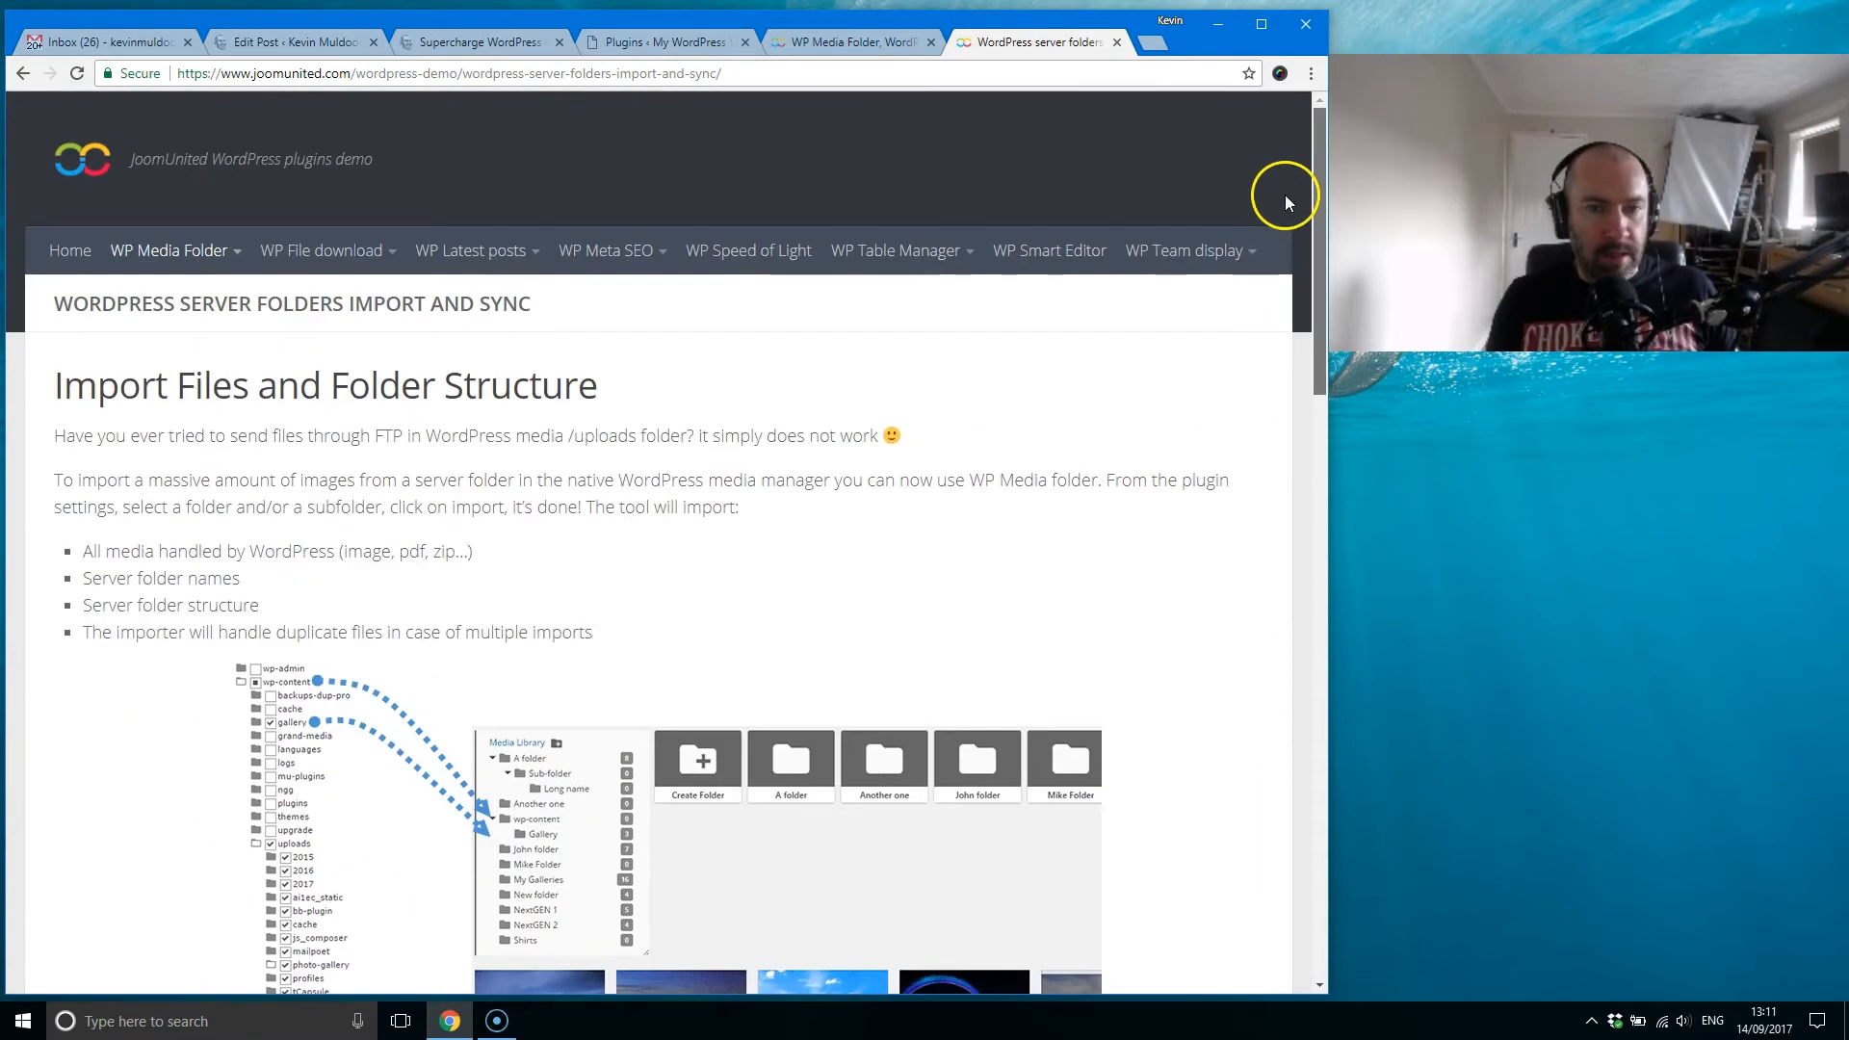
mouse_move(187, 250)
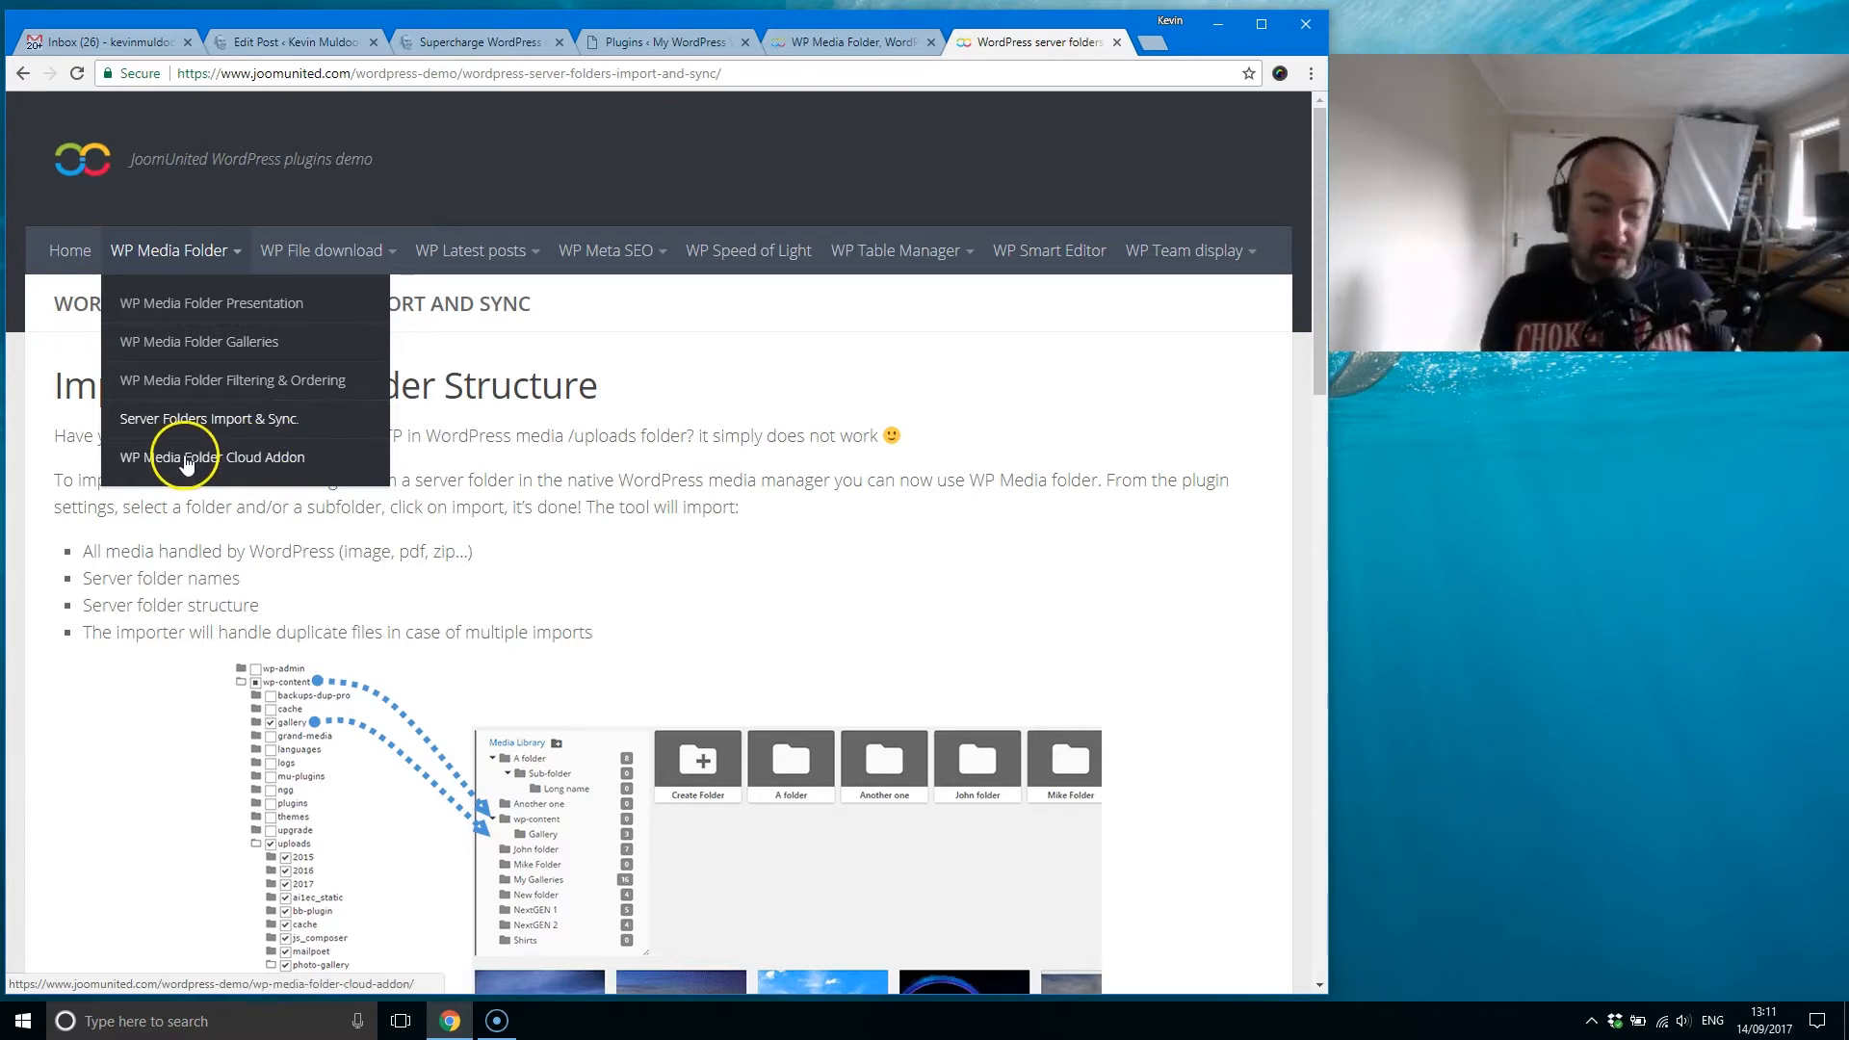
click(274, 459)
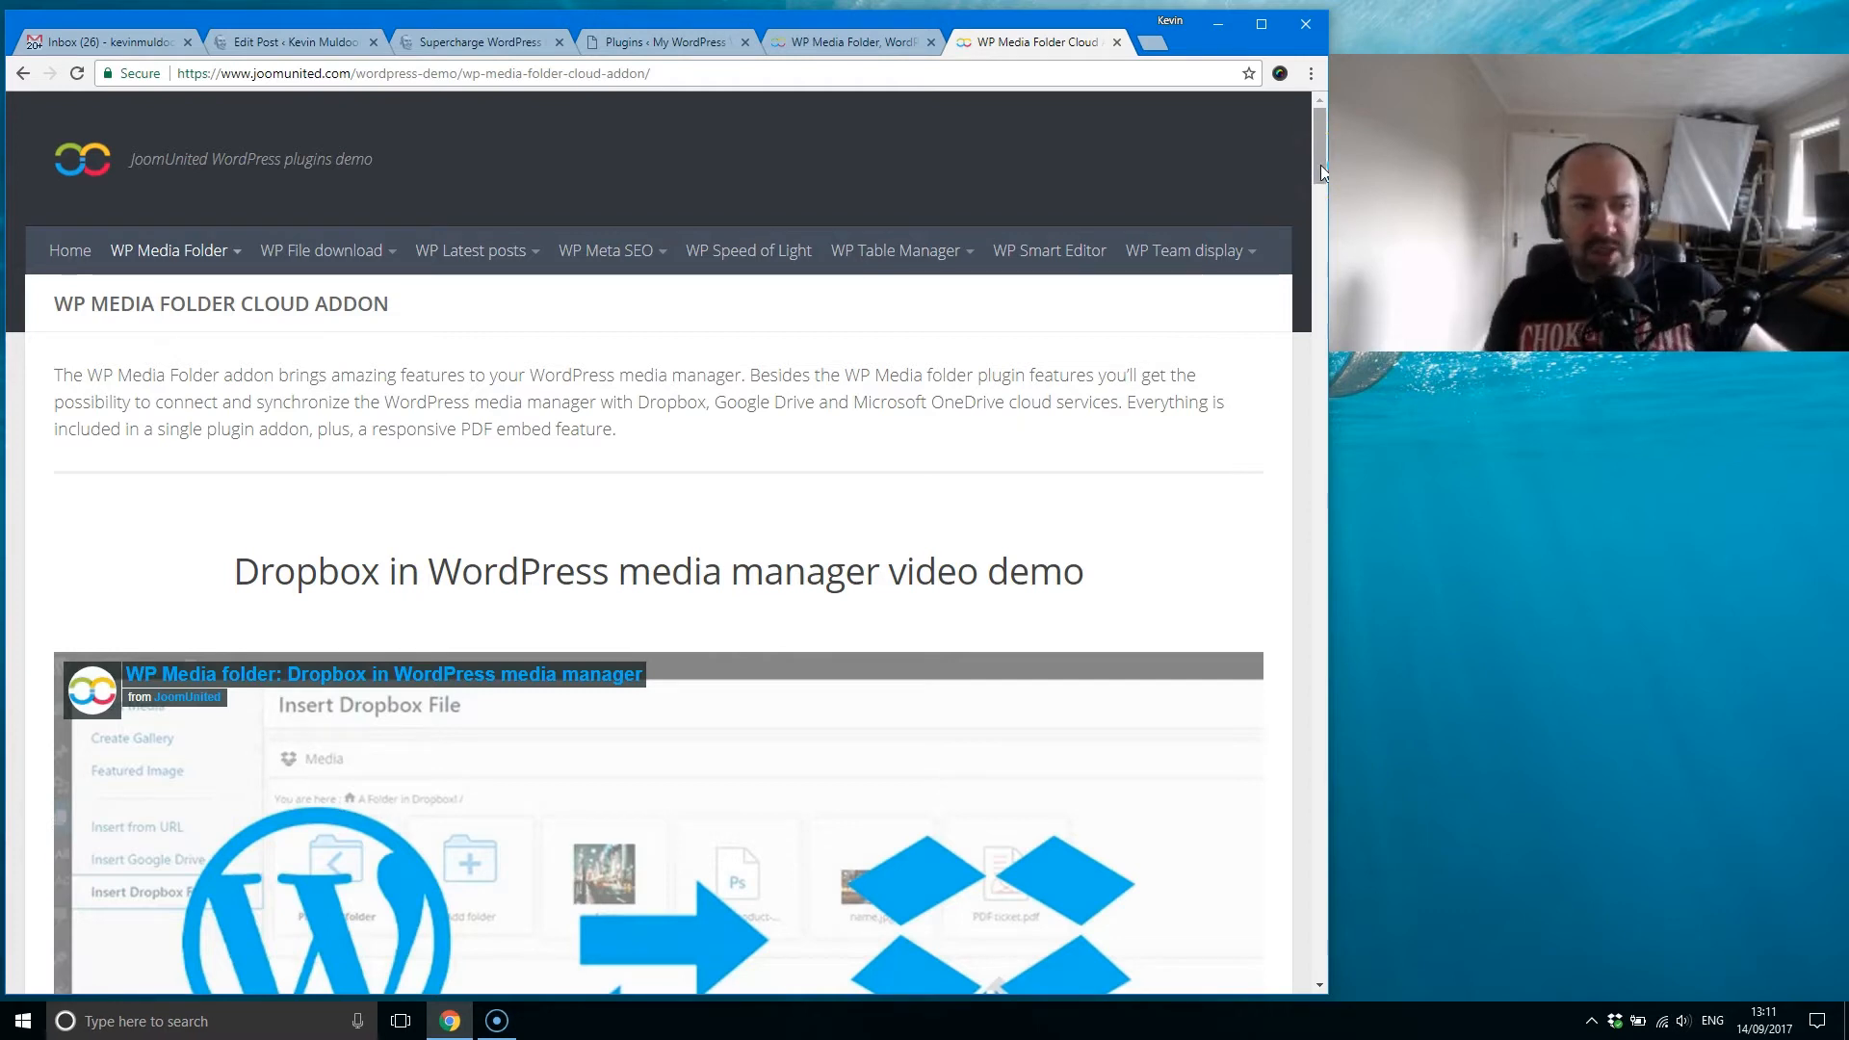
mouse_move(1320, 164)
mouse_down()
mouse_move(1290, 217)
mouse_move(1286, 174)
mouse_up()
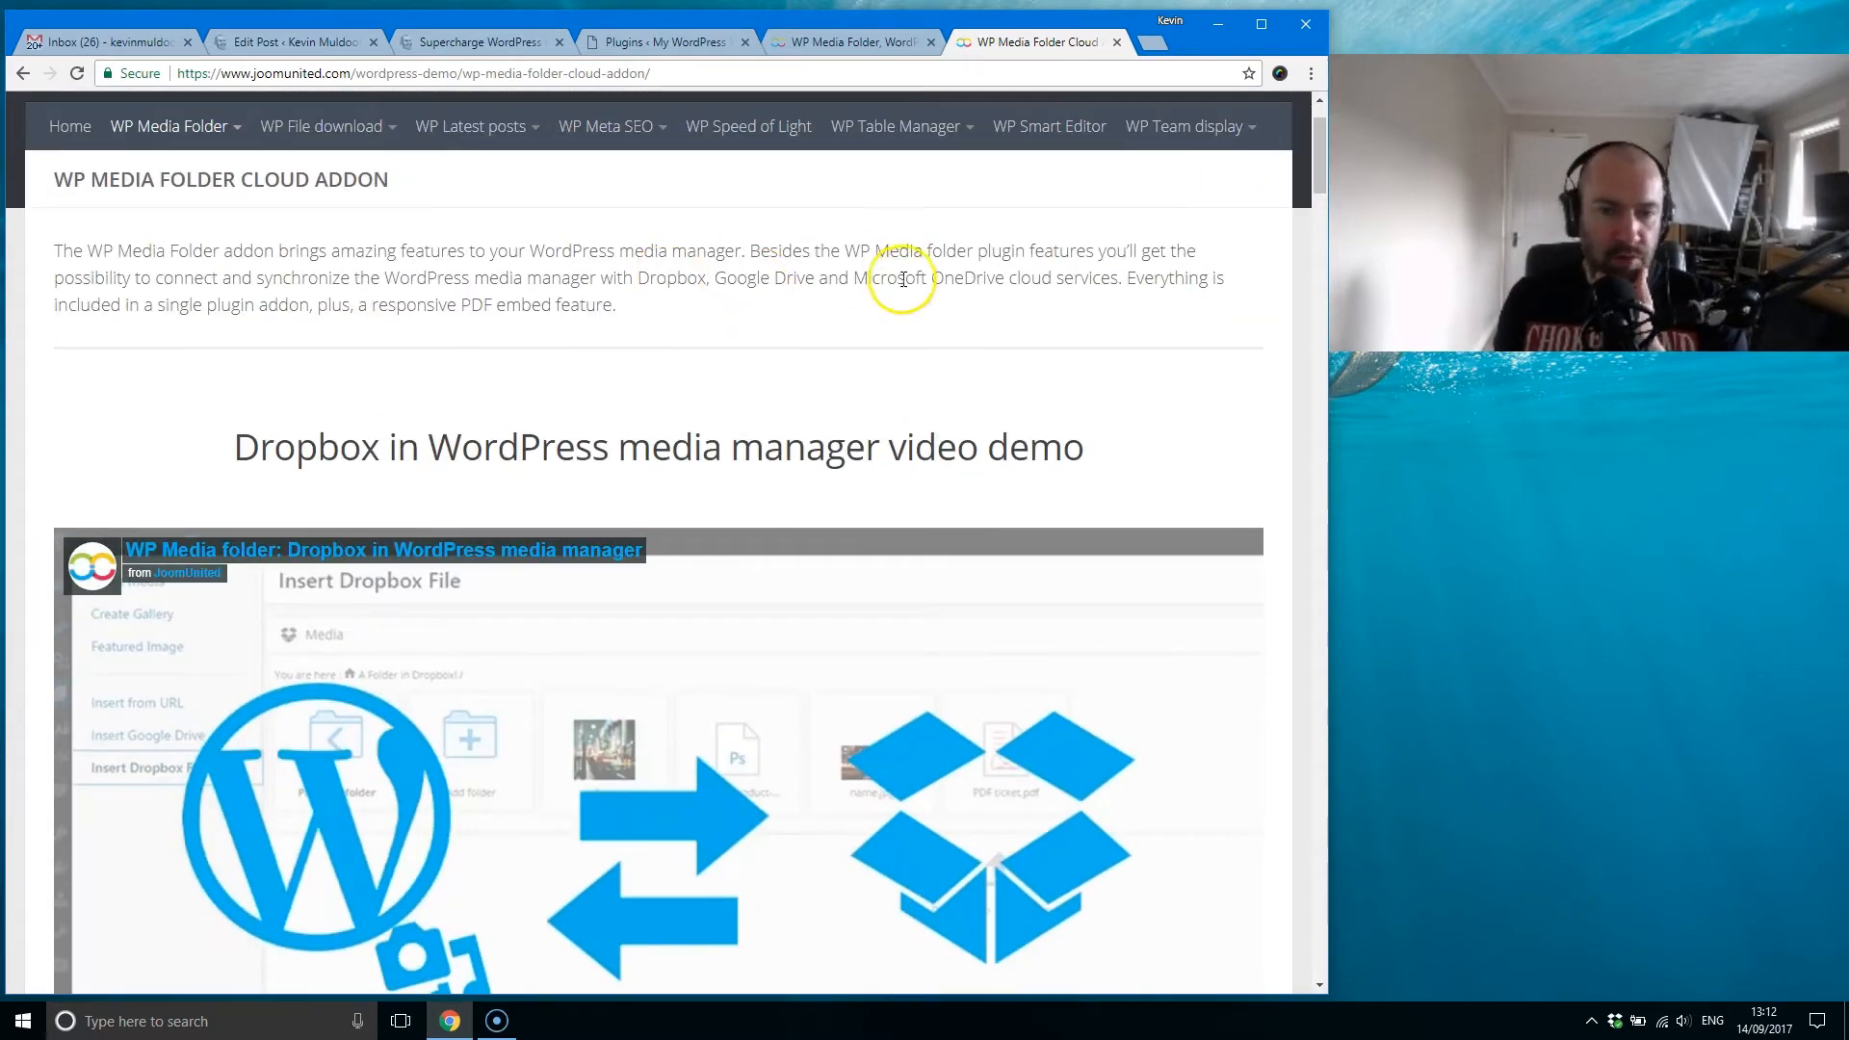
drag(1321, 166, 1298, 375)
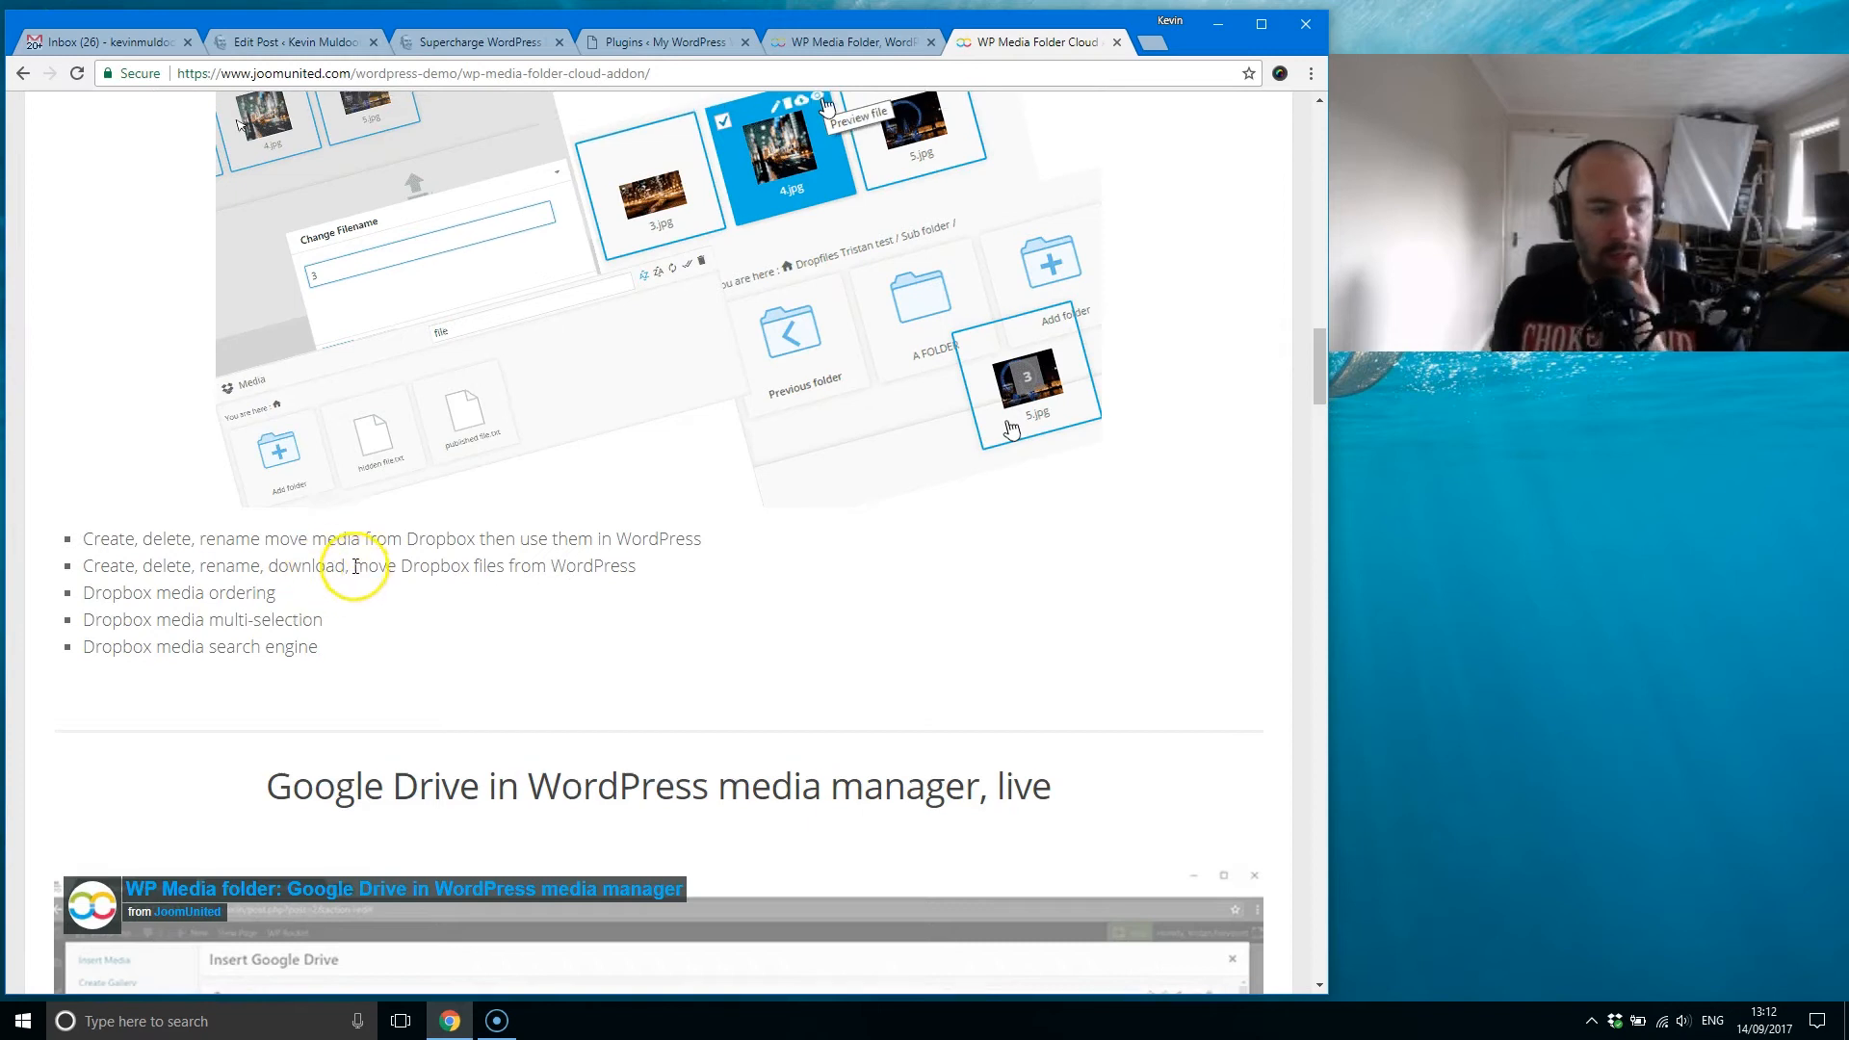
Step: Review the Cloud Addon's Dropbox media manager and import sections, ending back at the start of the page
scroll(356, 566, up, 8)
scroll(355, 566, up, 7)
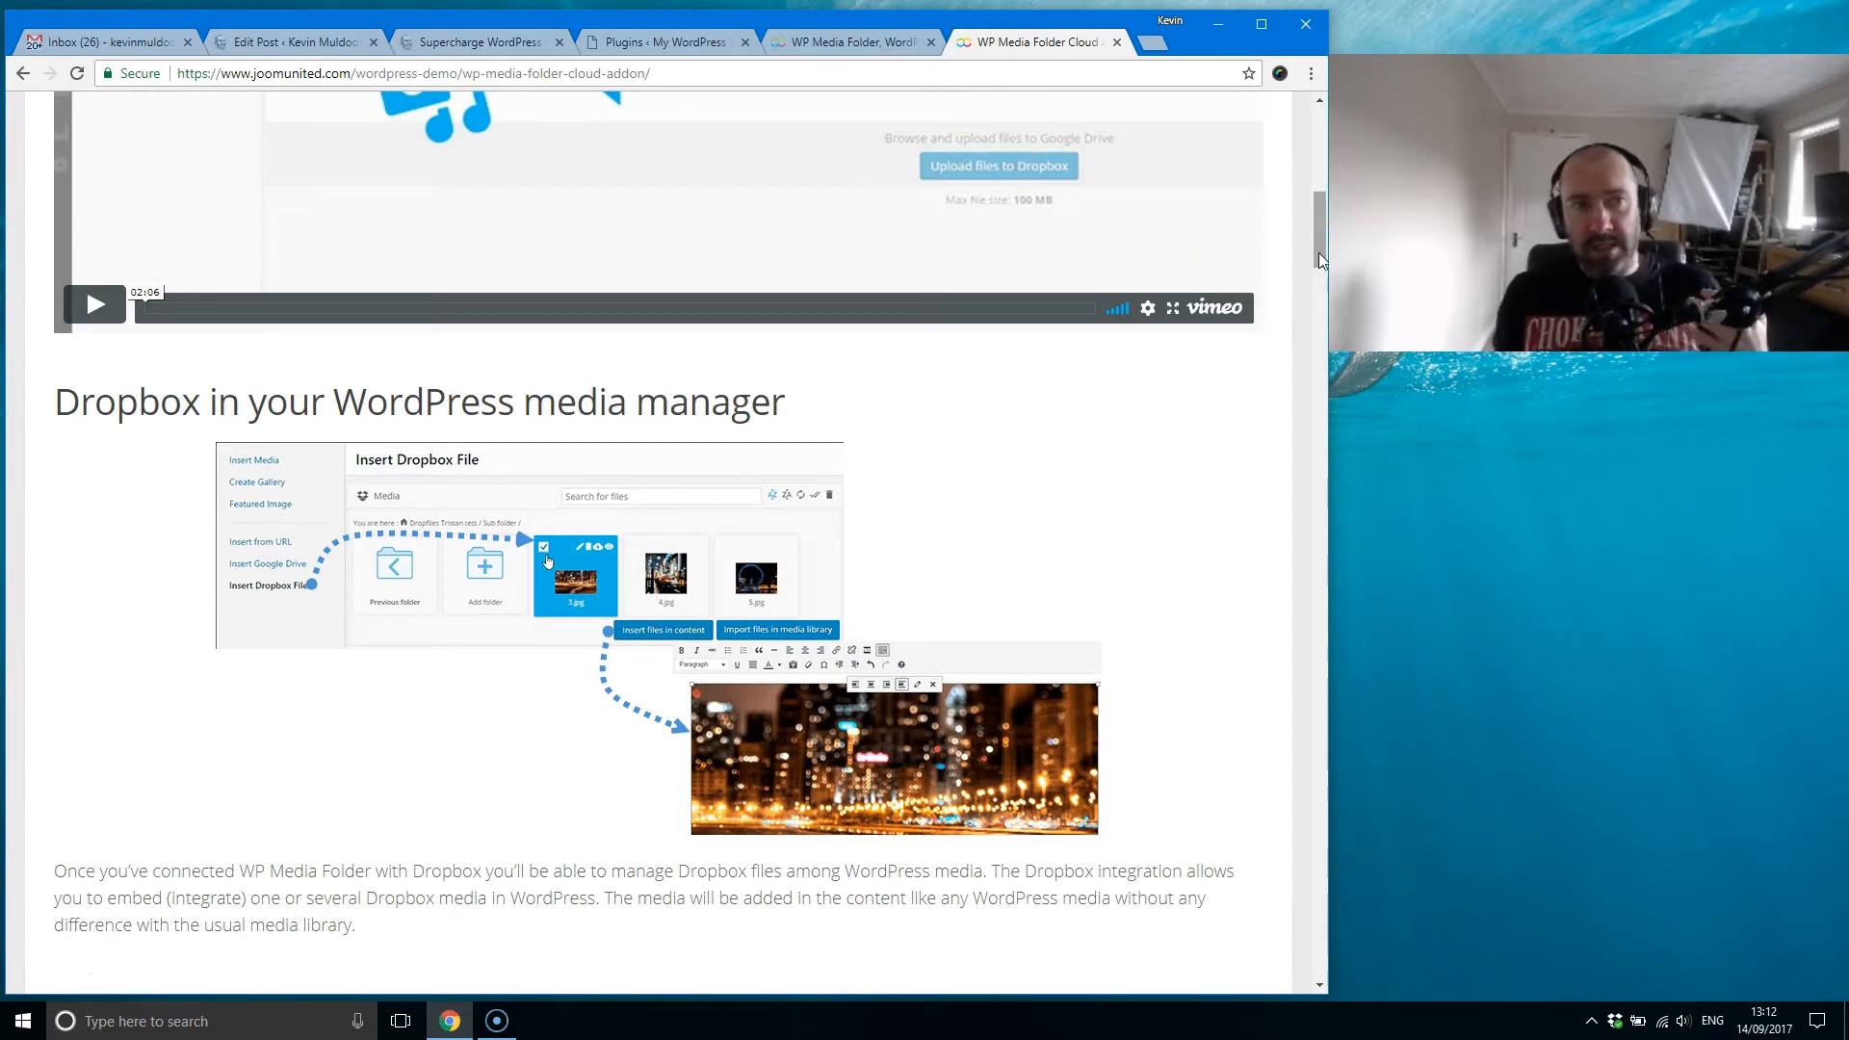
drag(1313, 254, 1322, 284)
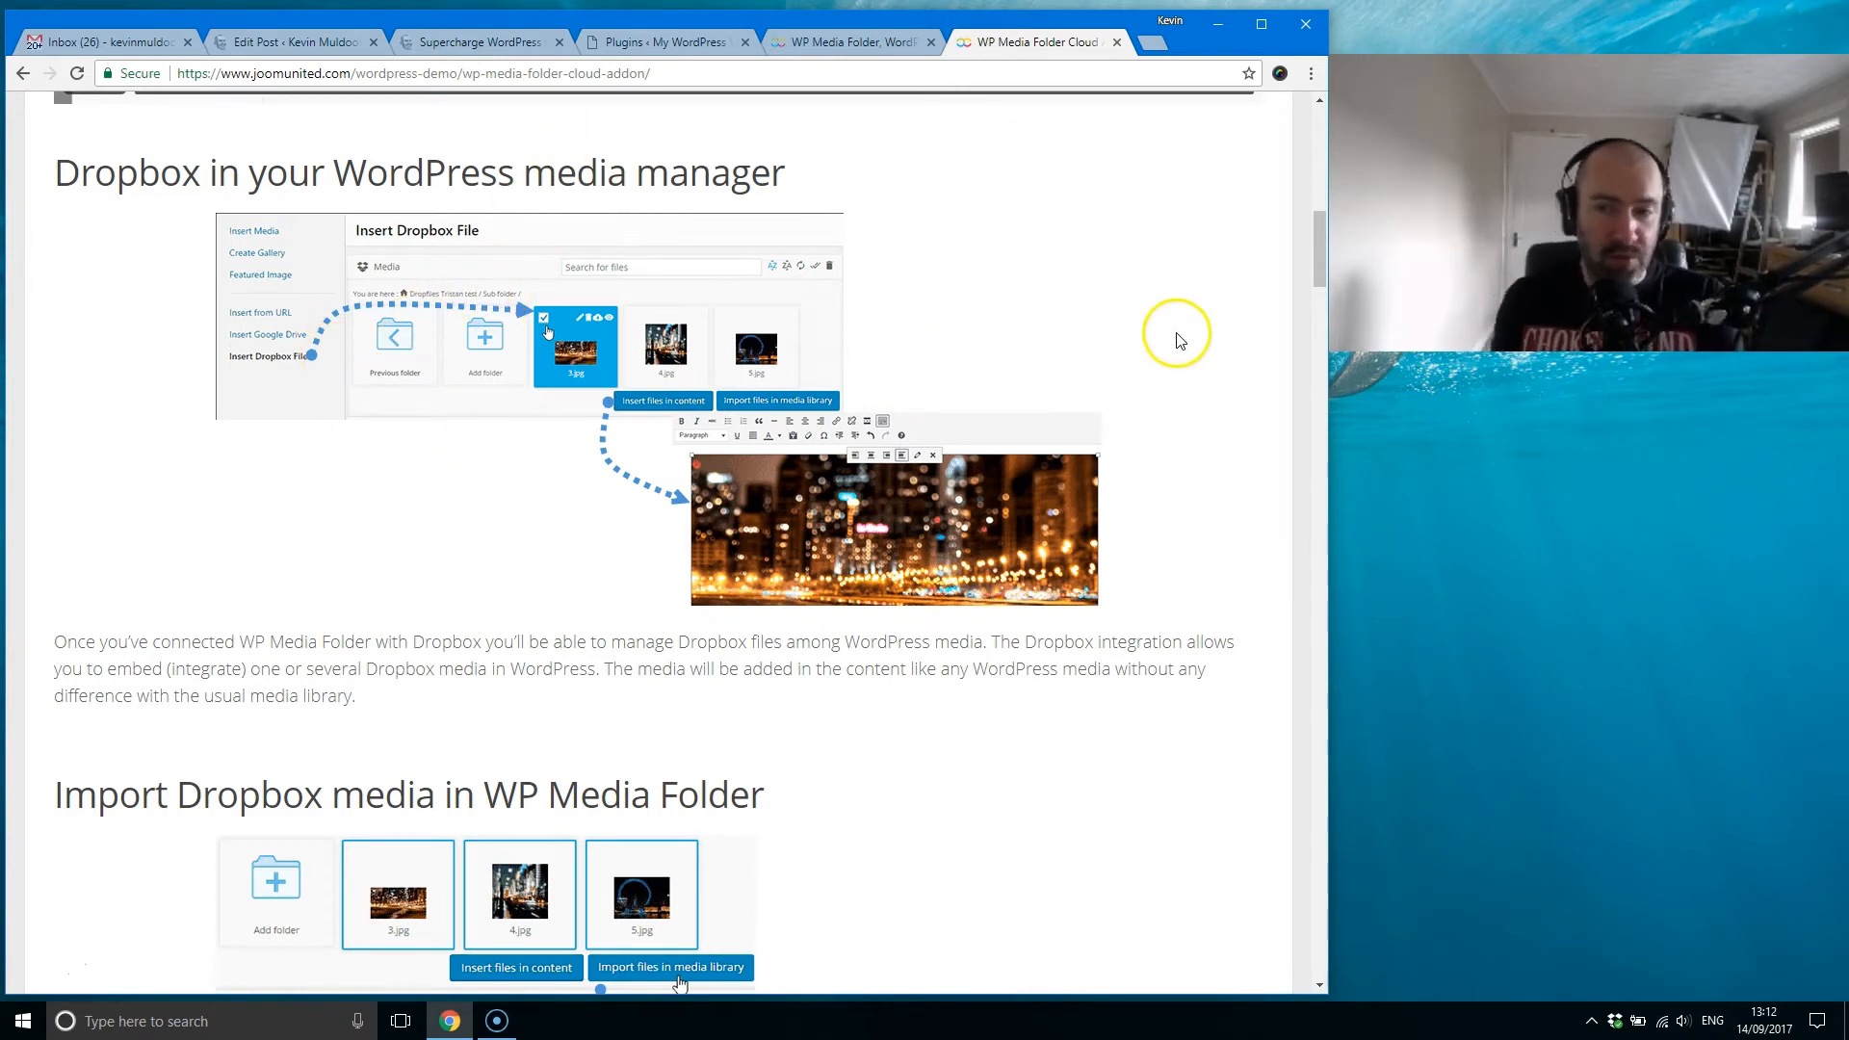
drag(1304, 256, 1302, 381)
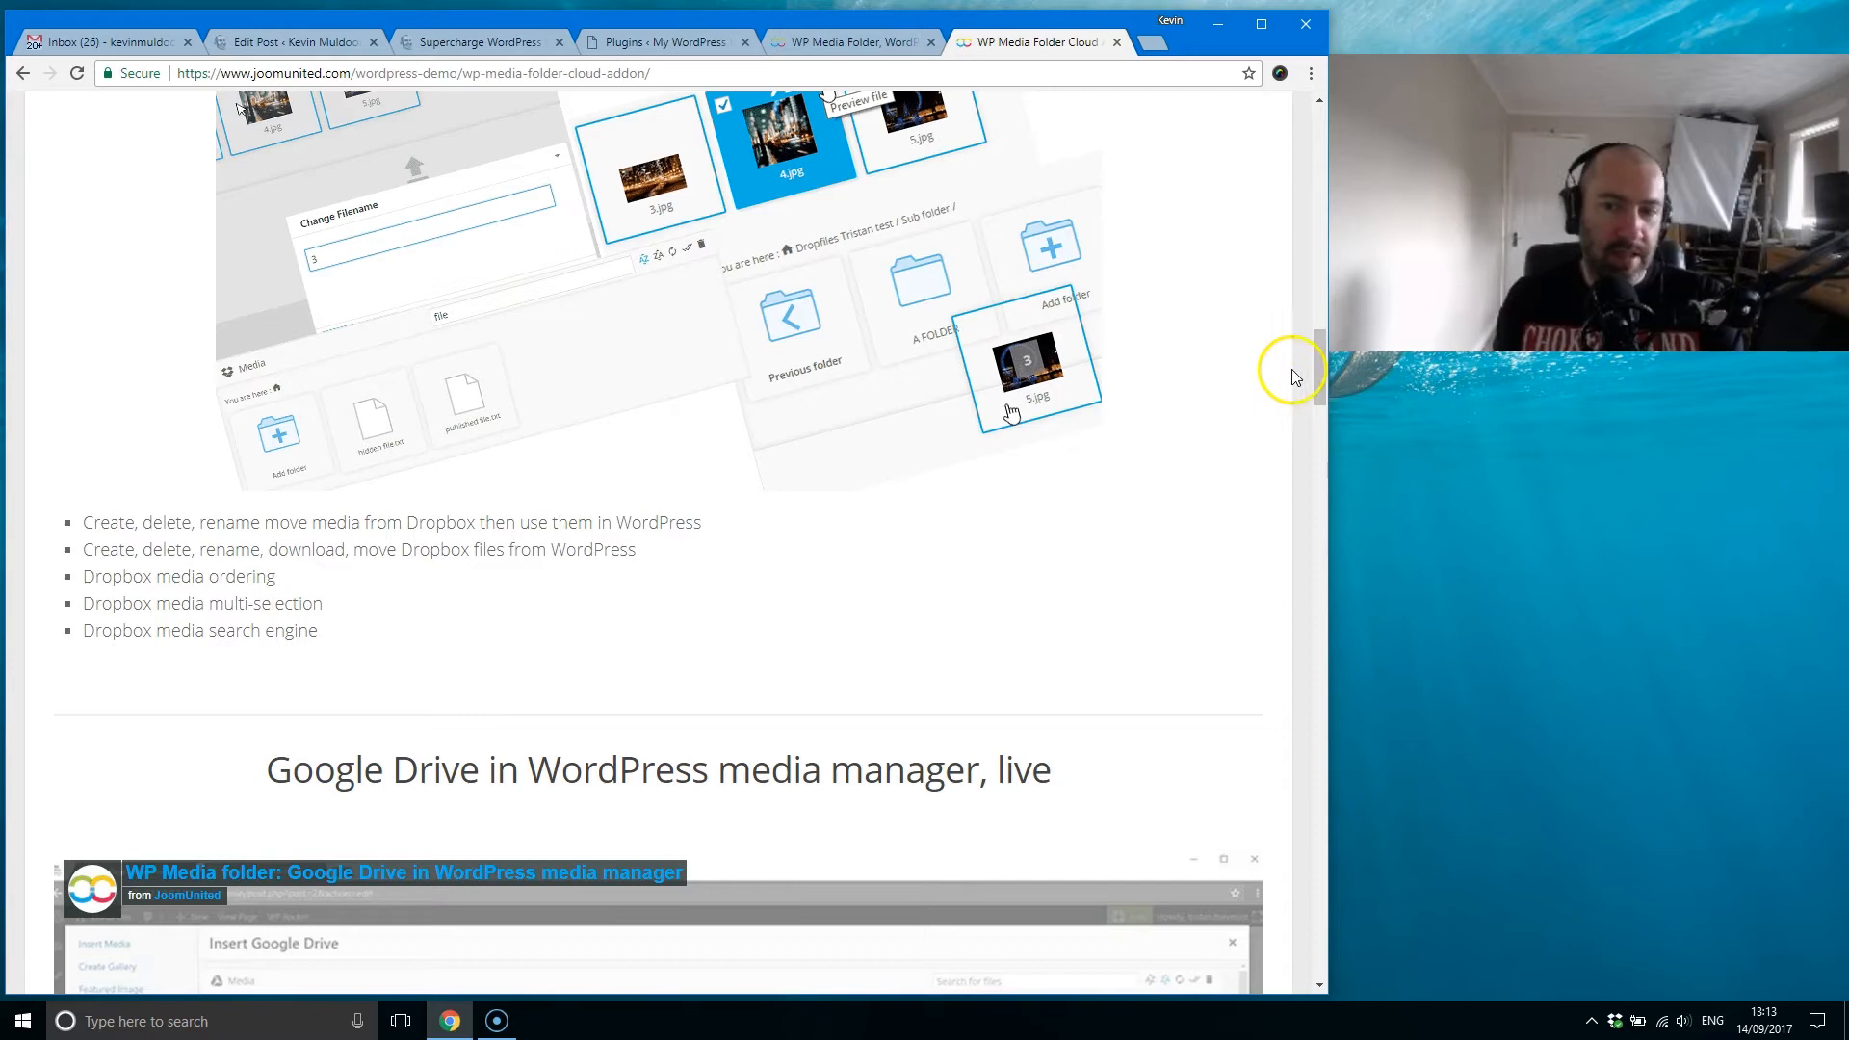
drag(1325, 384, 1209, 222)
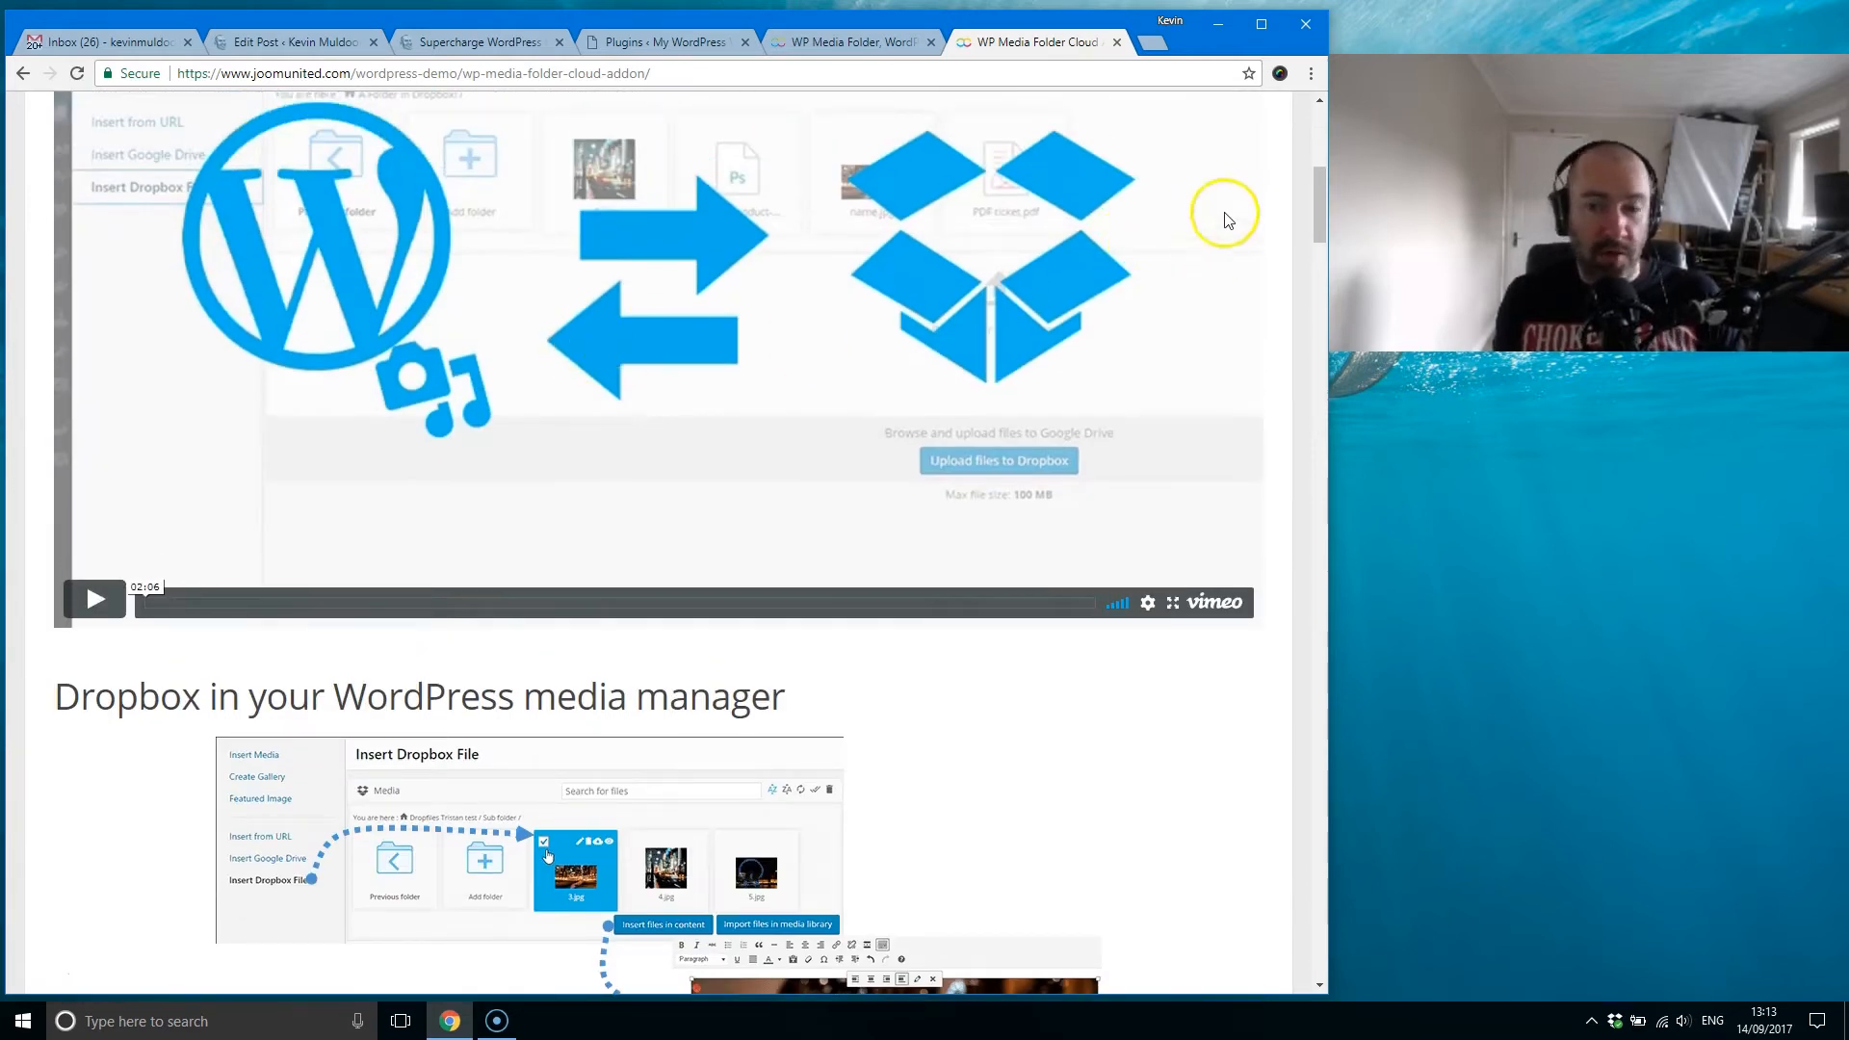
drag(1319, 229, 1308, 152)
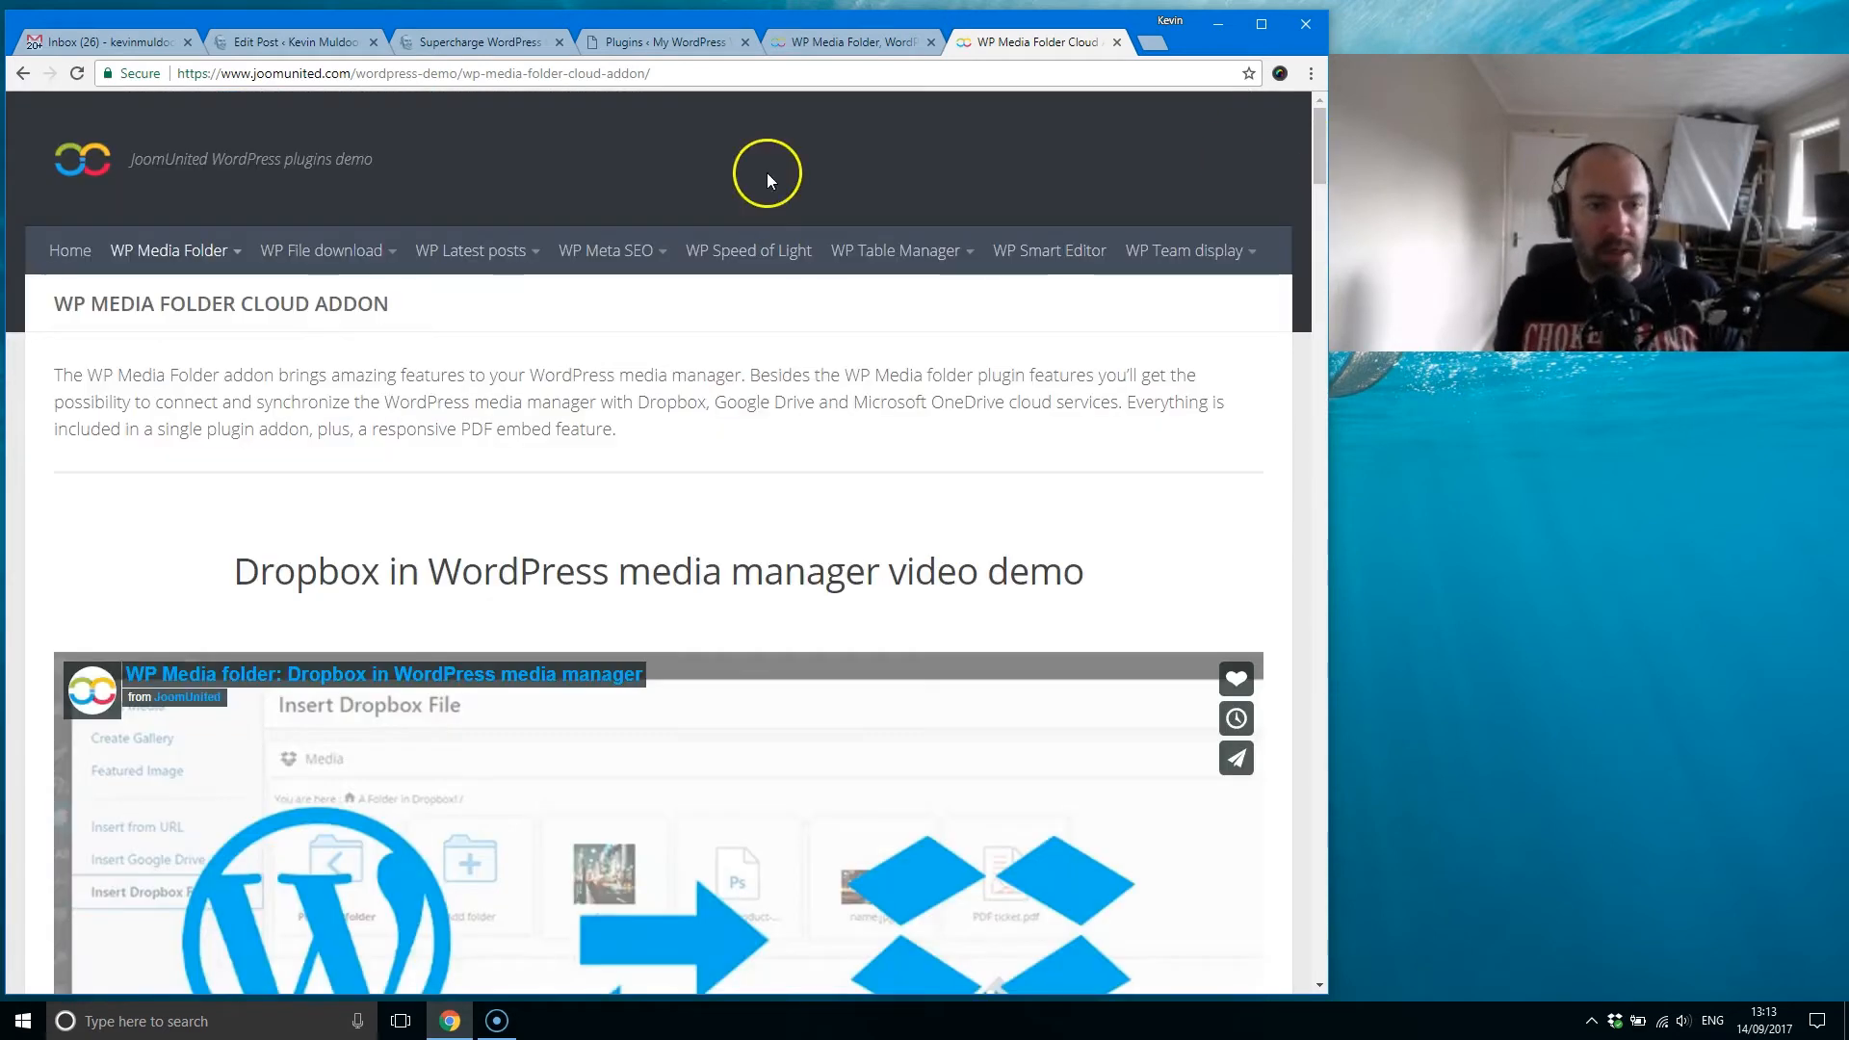
Step: Return to the WP Media Folder product page and read through its plugin feature list
click(832, 50)
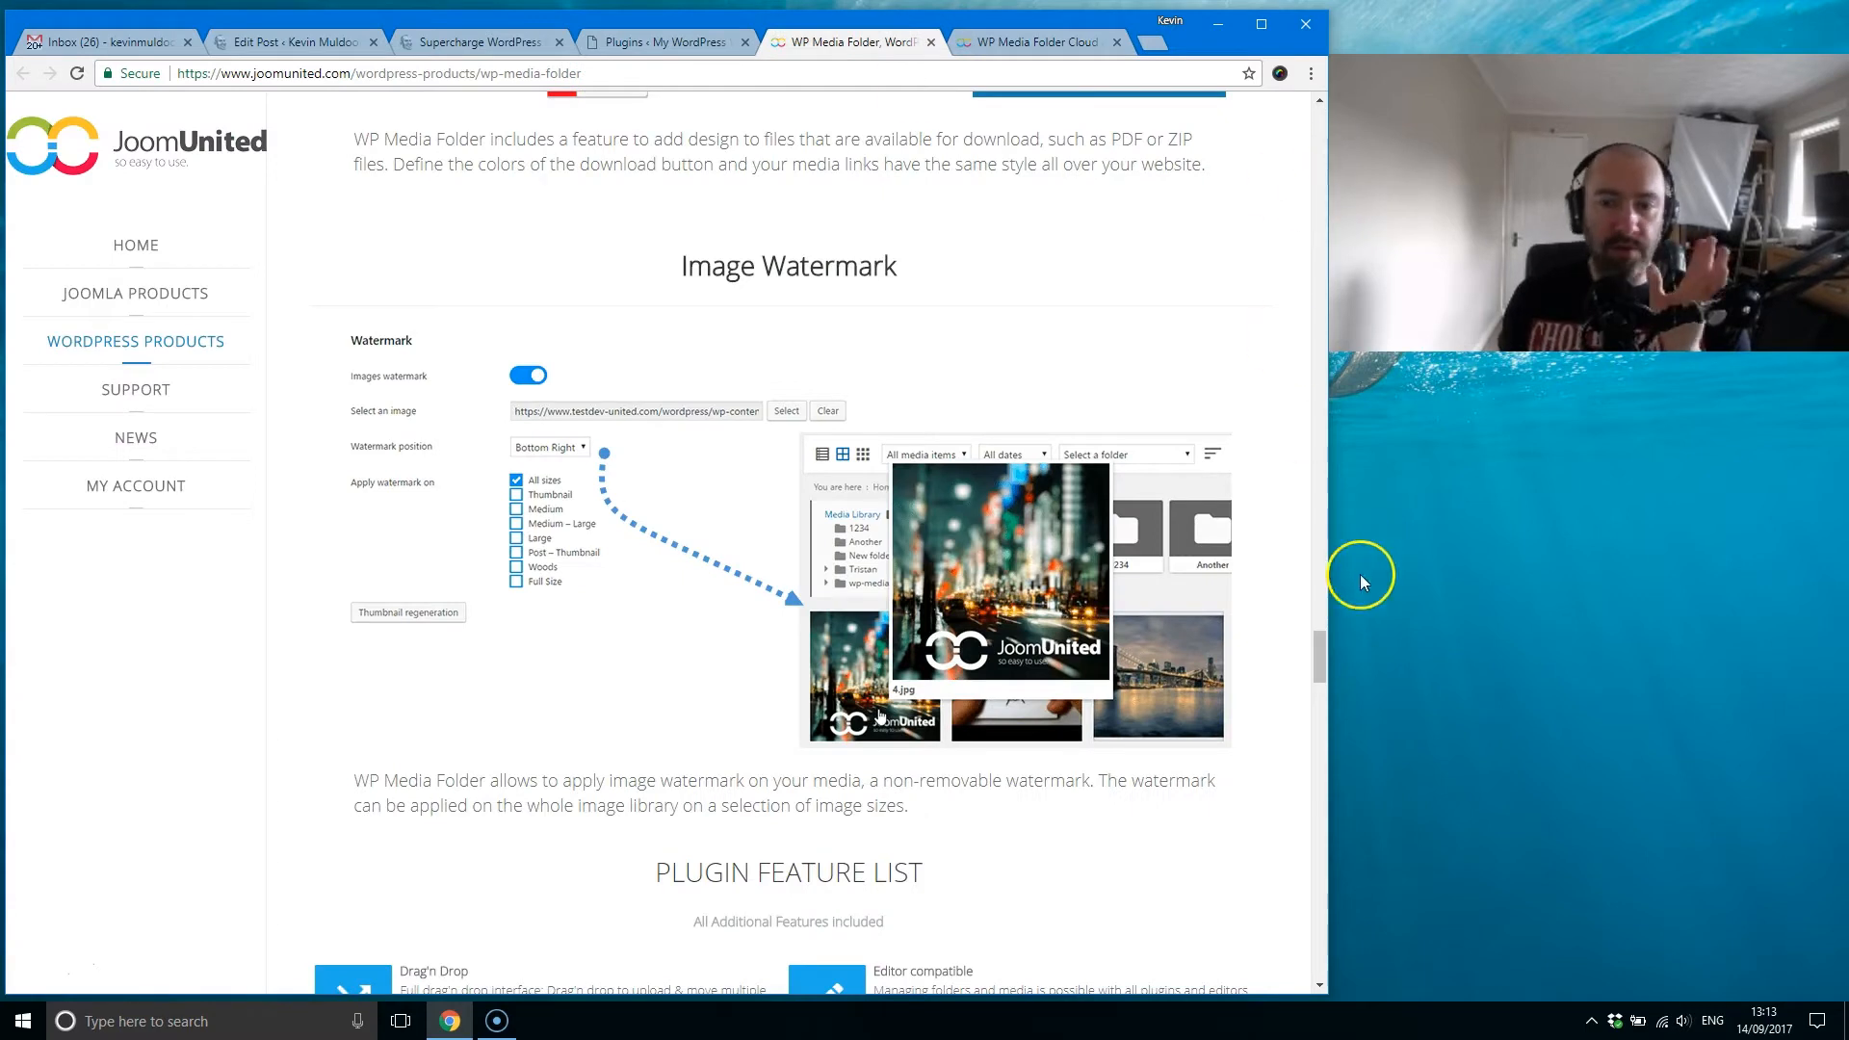
drag(1319, 653, 1295, 131)
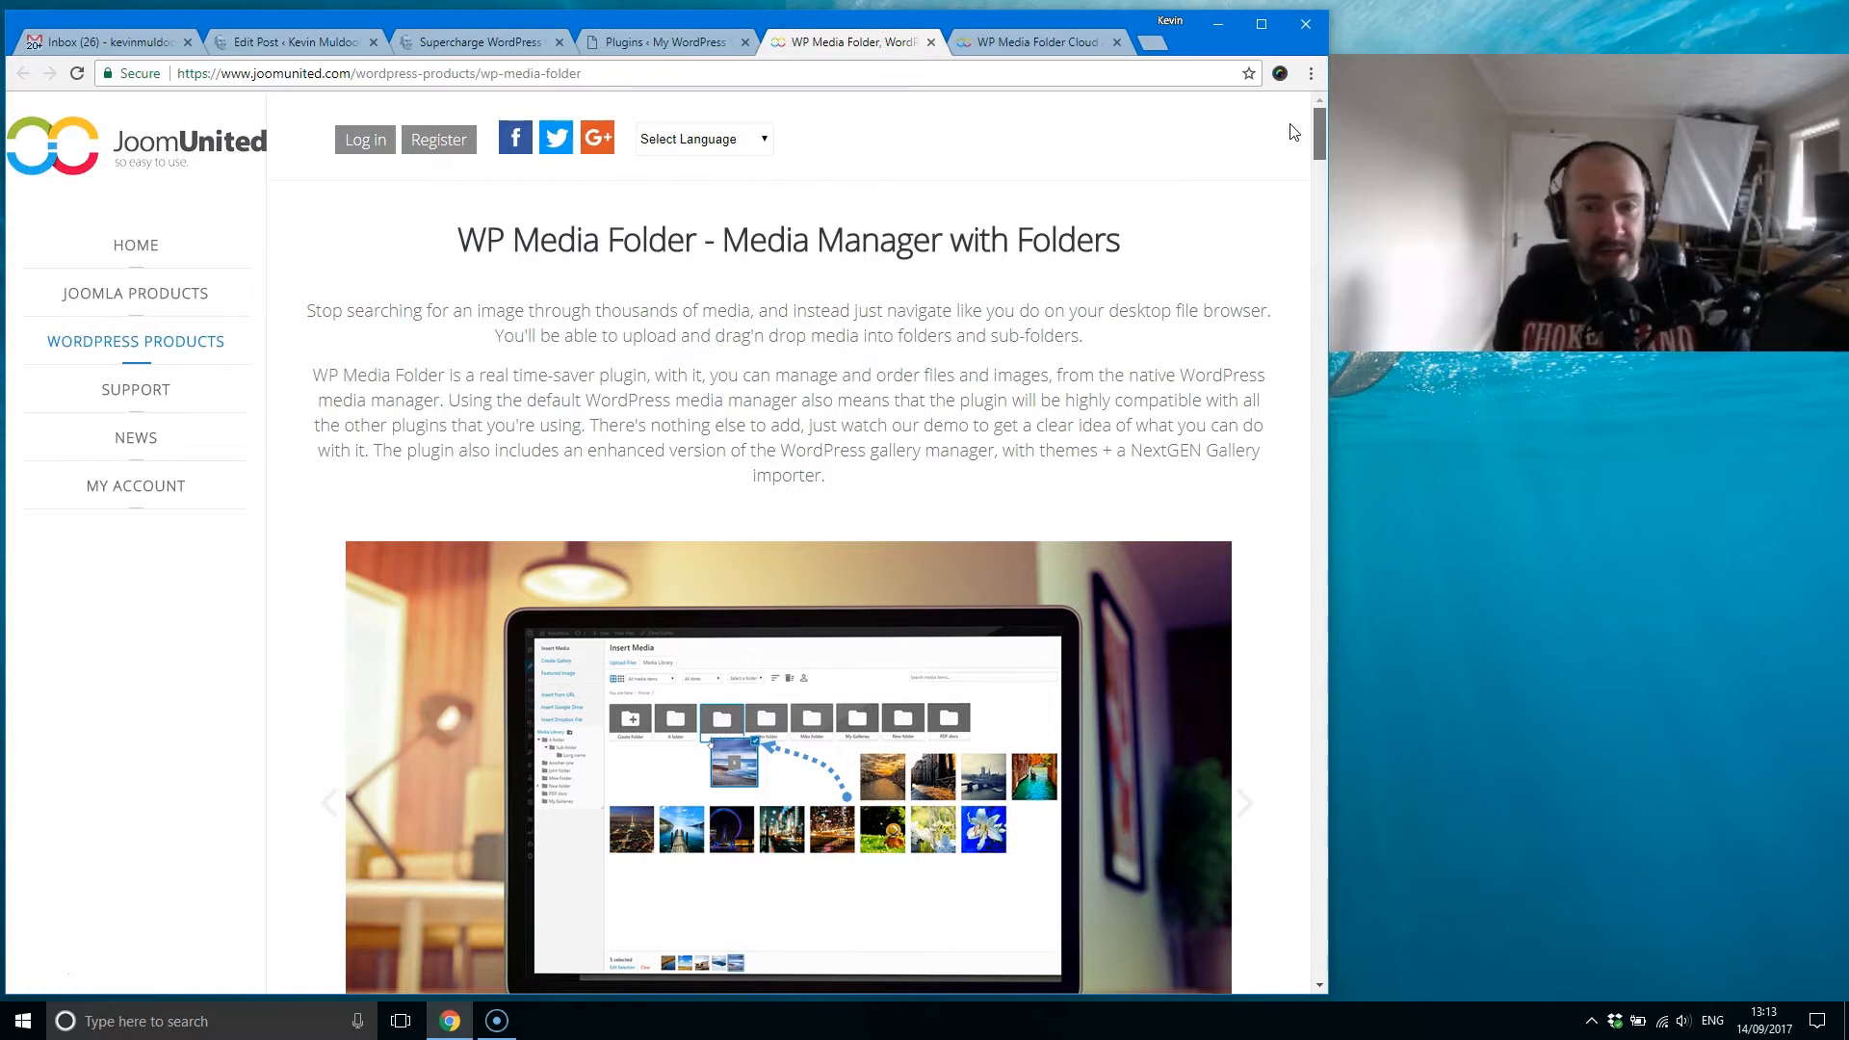
click(1290, 136)
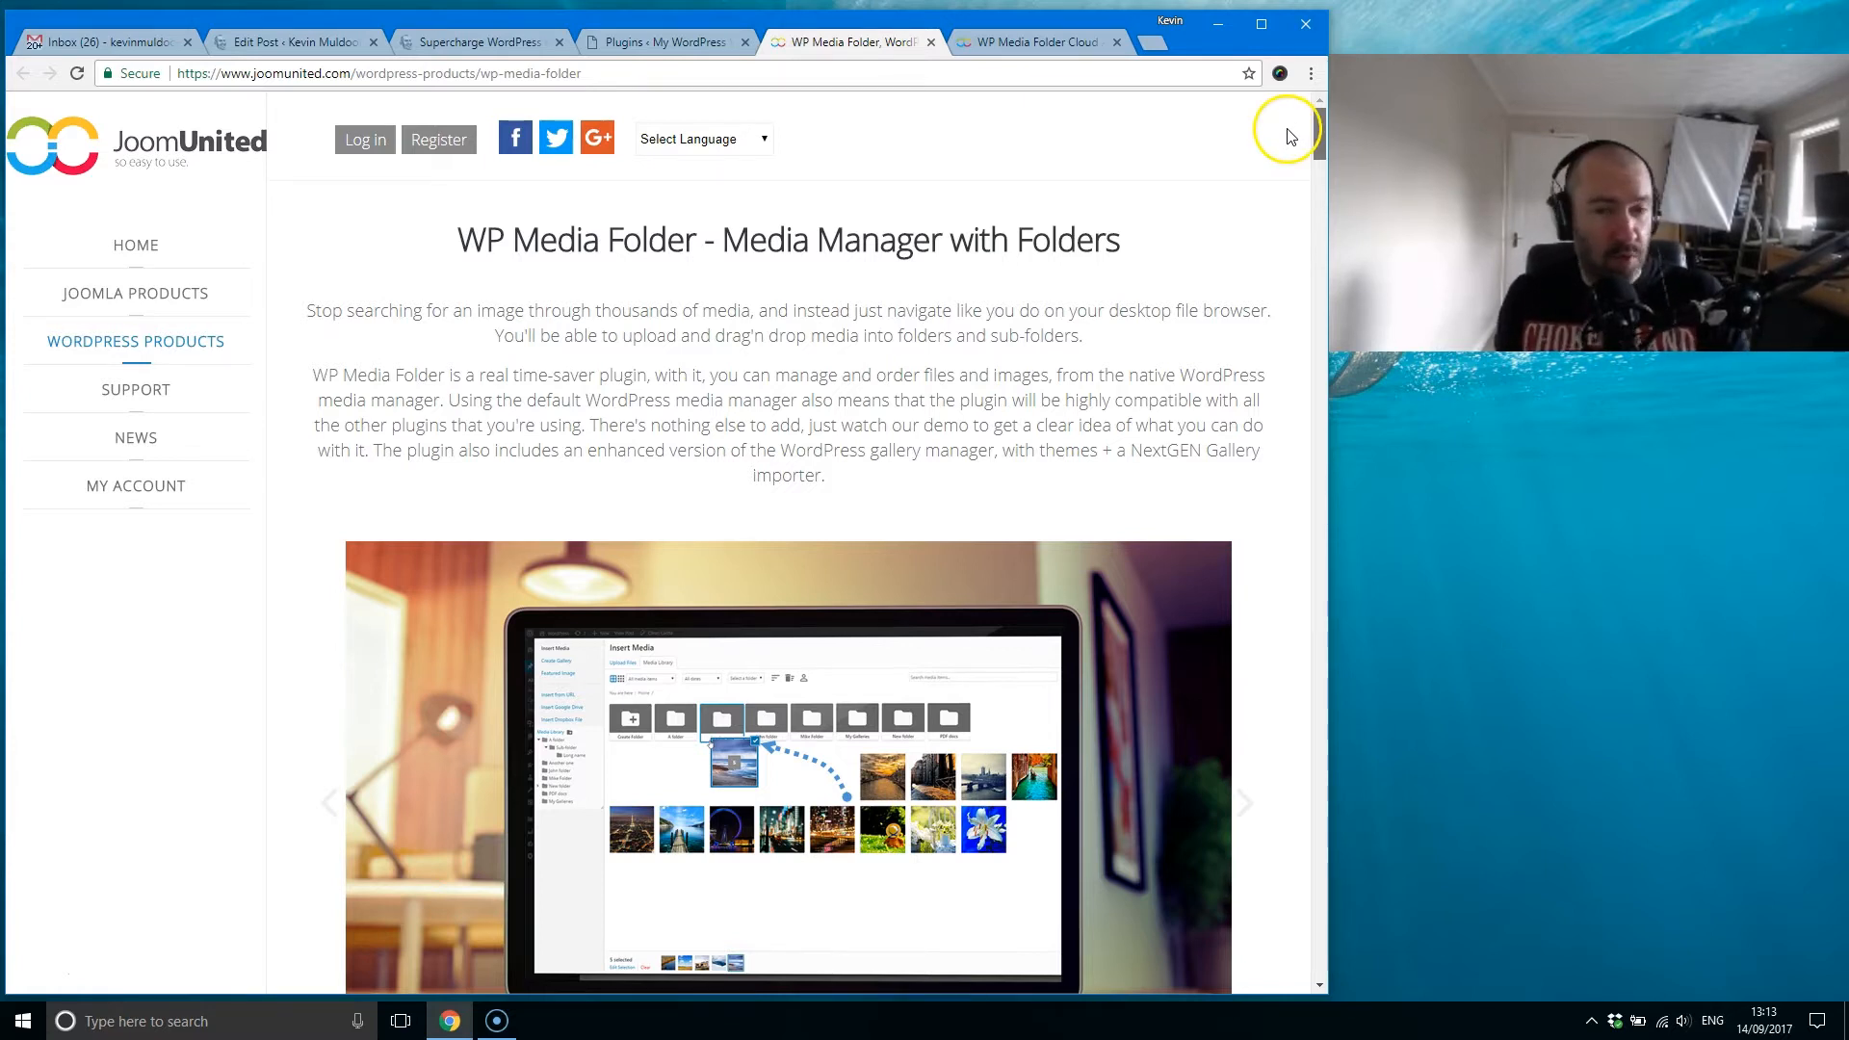
scroll(1290, 136, down, 20)
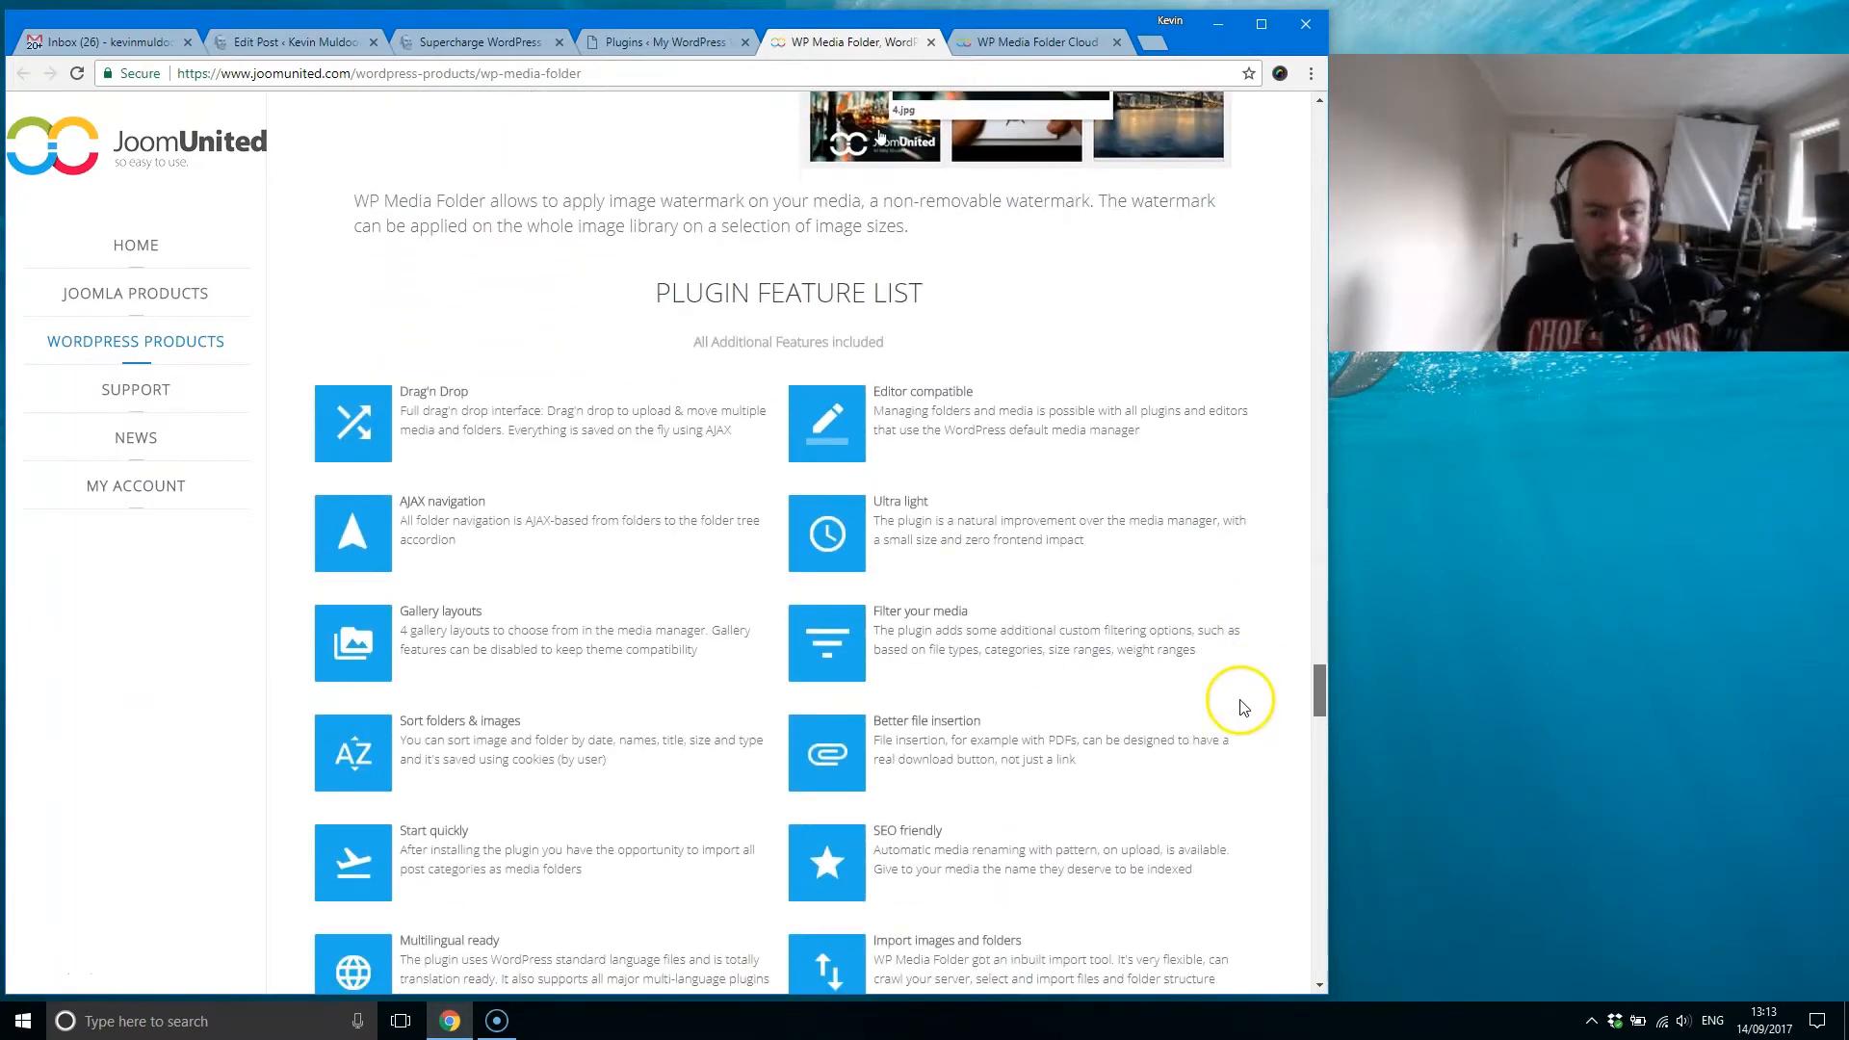
scroll(1242, 708, down, 4)
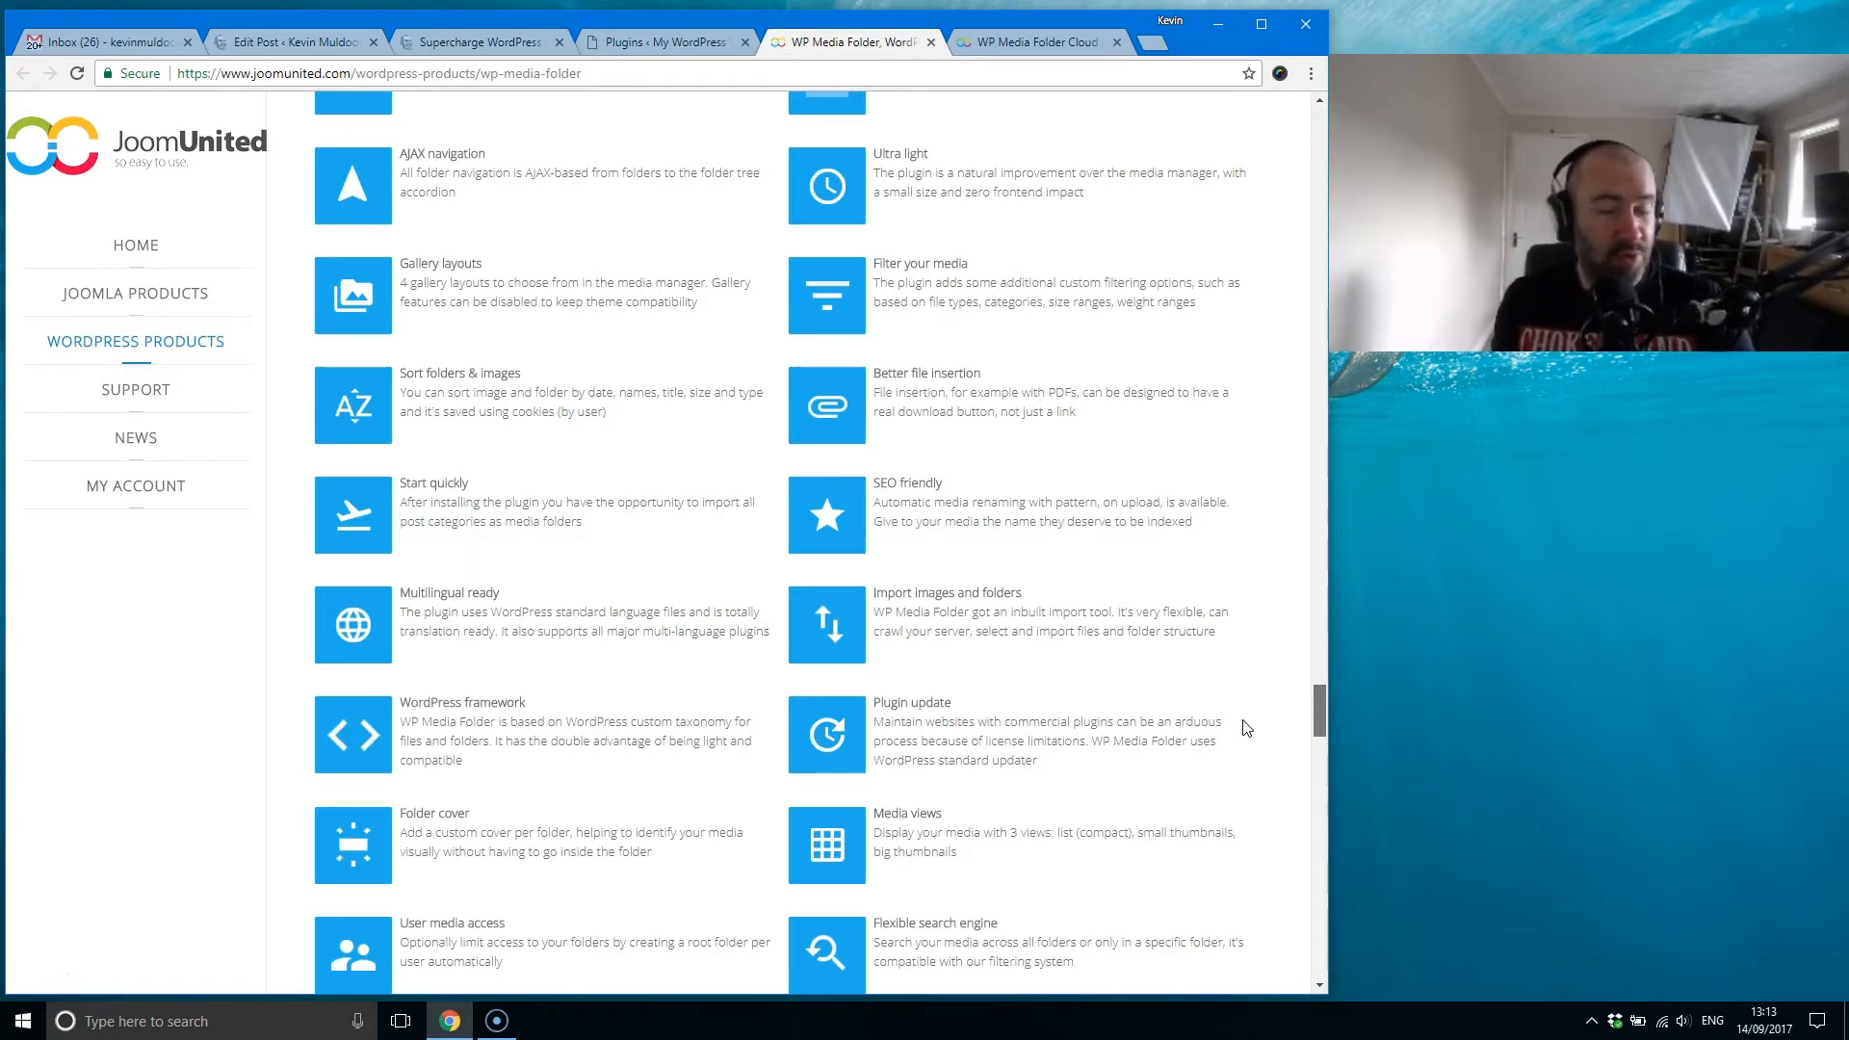
scroll(1247, 731, down, 1)
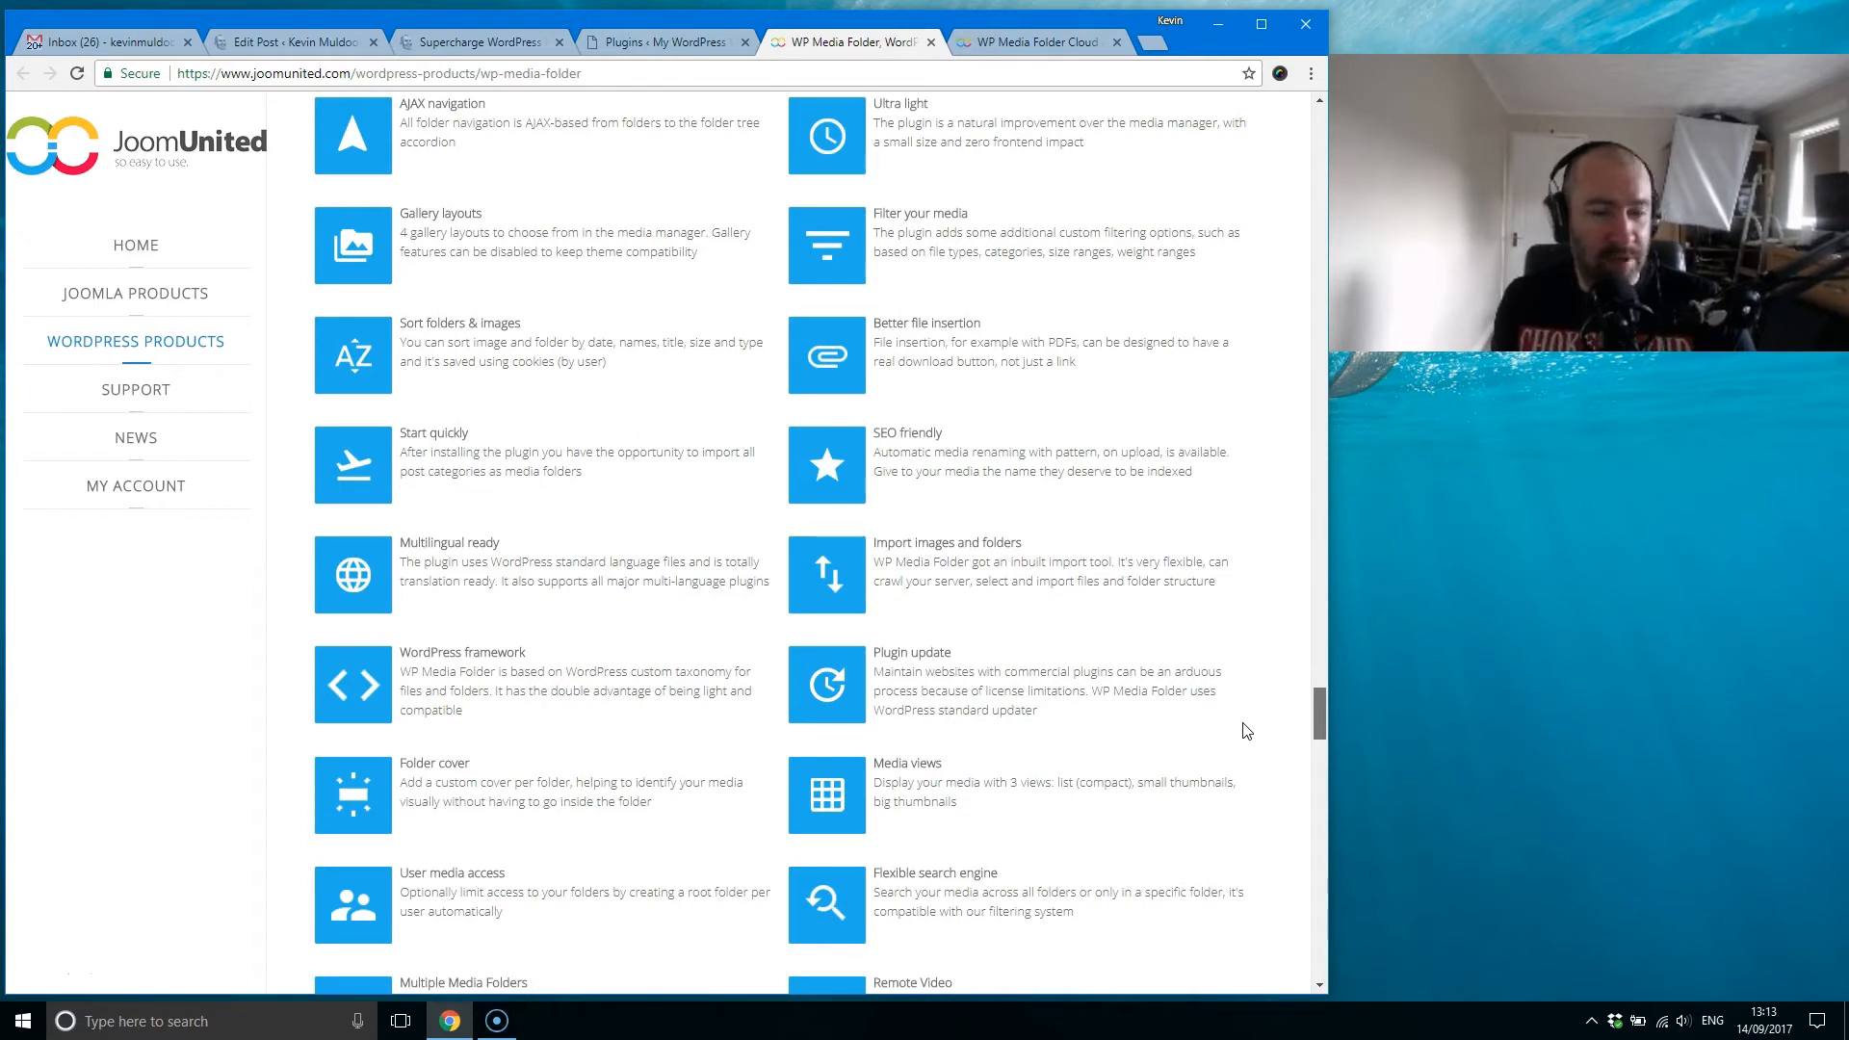
Step: Review the product page's cloud addon summary and third-party plugin integrations, continuing to the plugin prices table
scroll(1247, 732, down, 12)
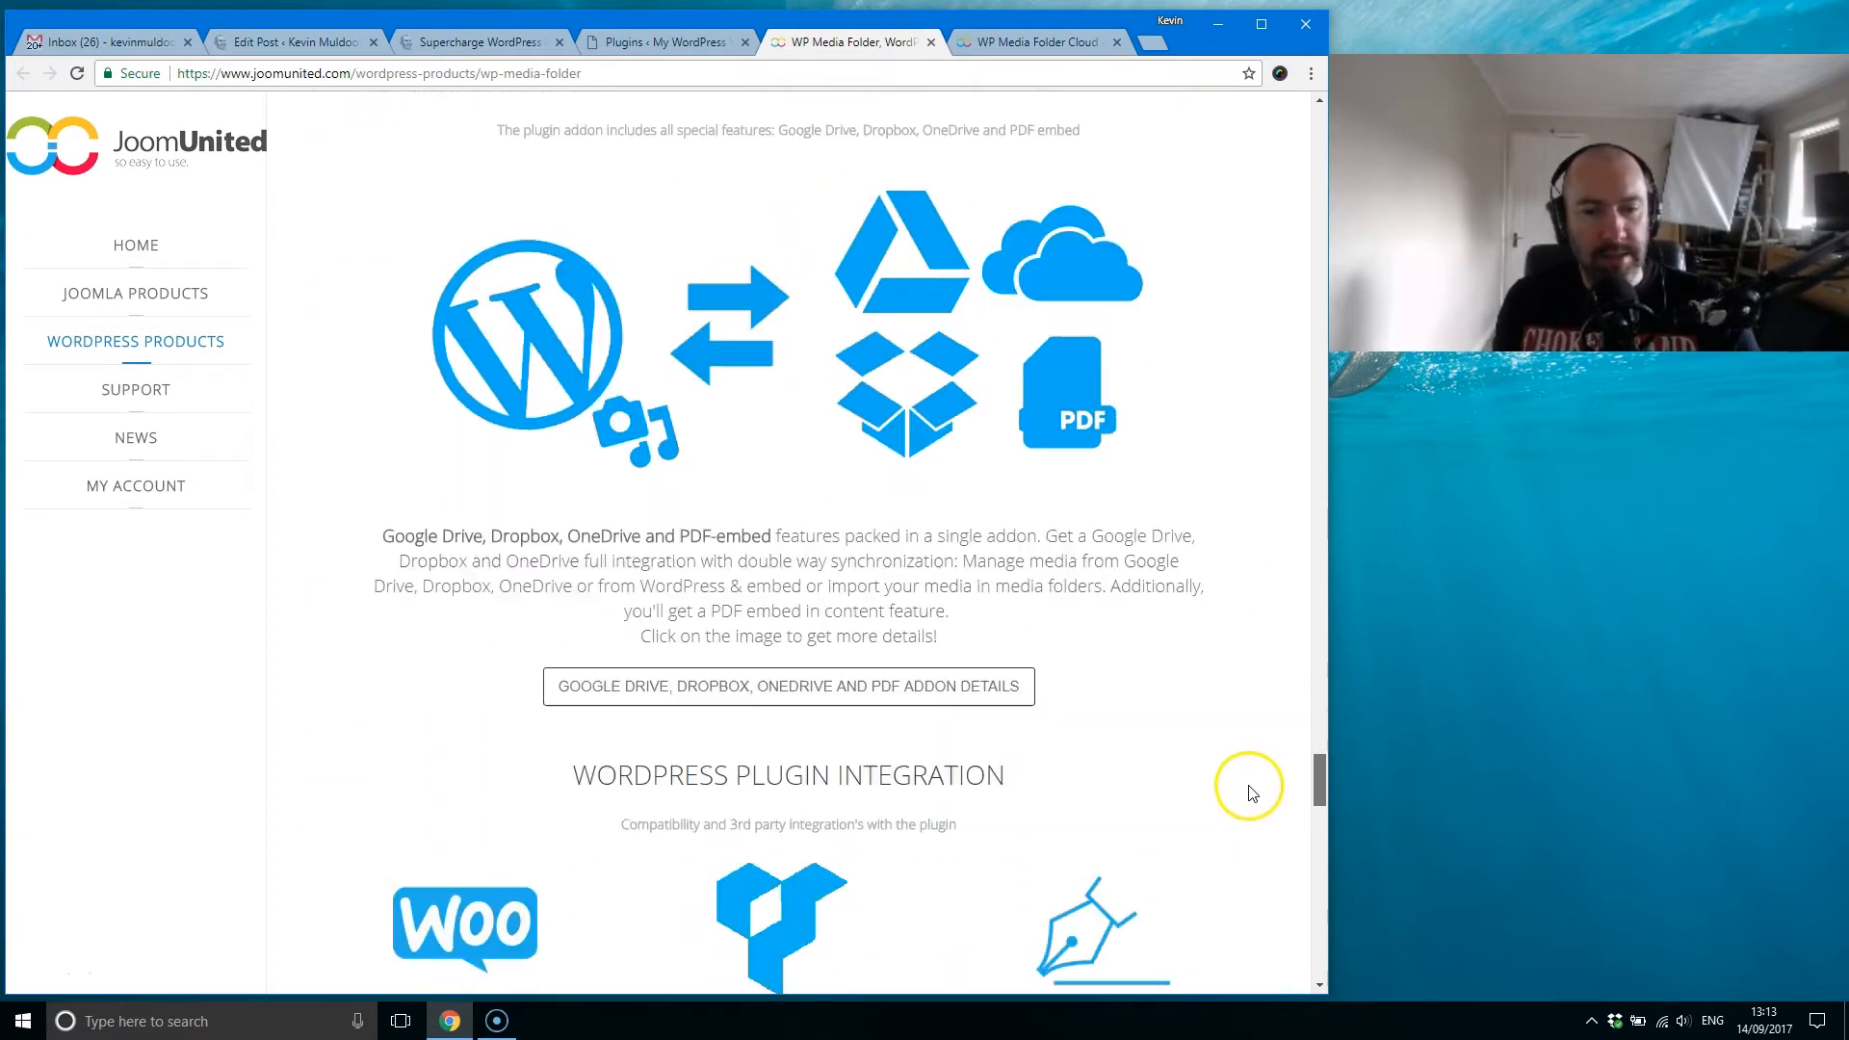
scroll(1255, 802, down, 2)
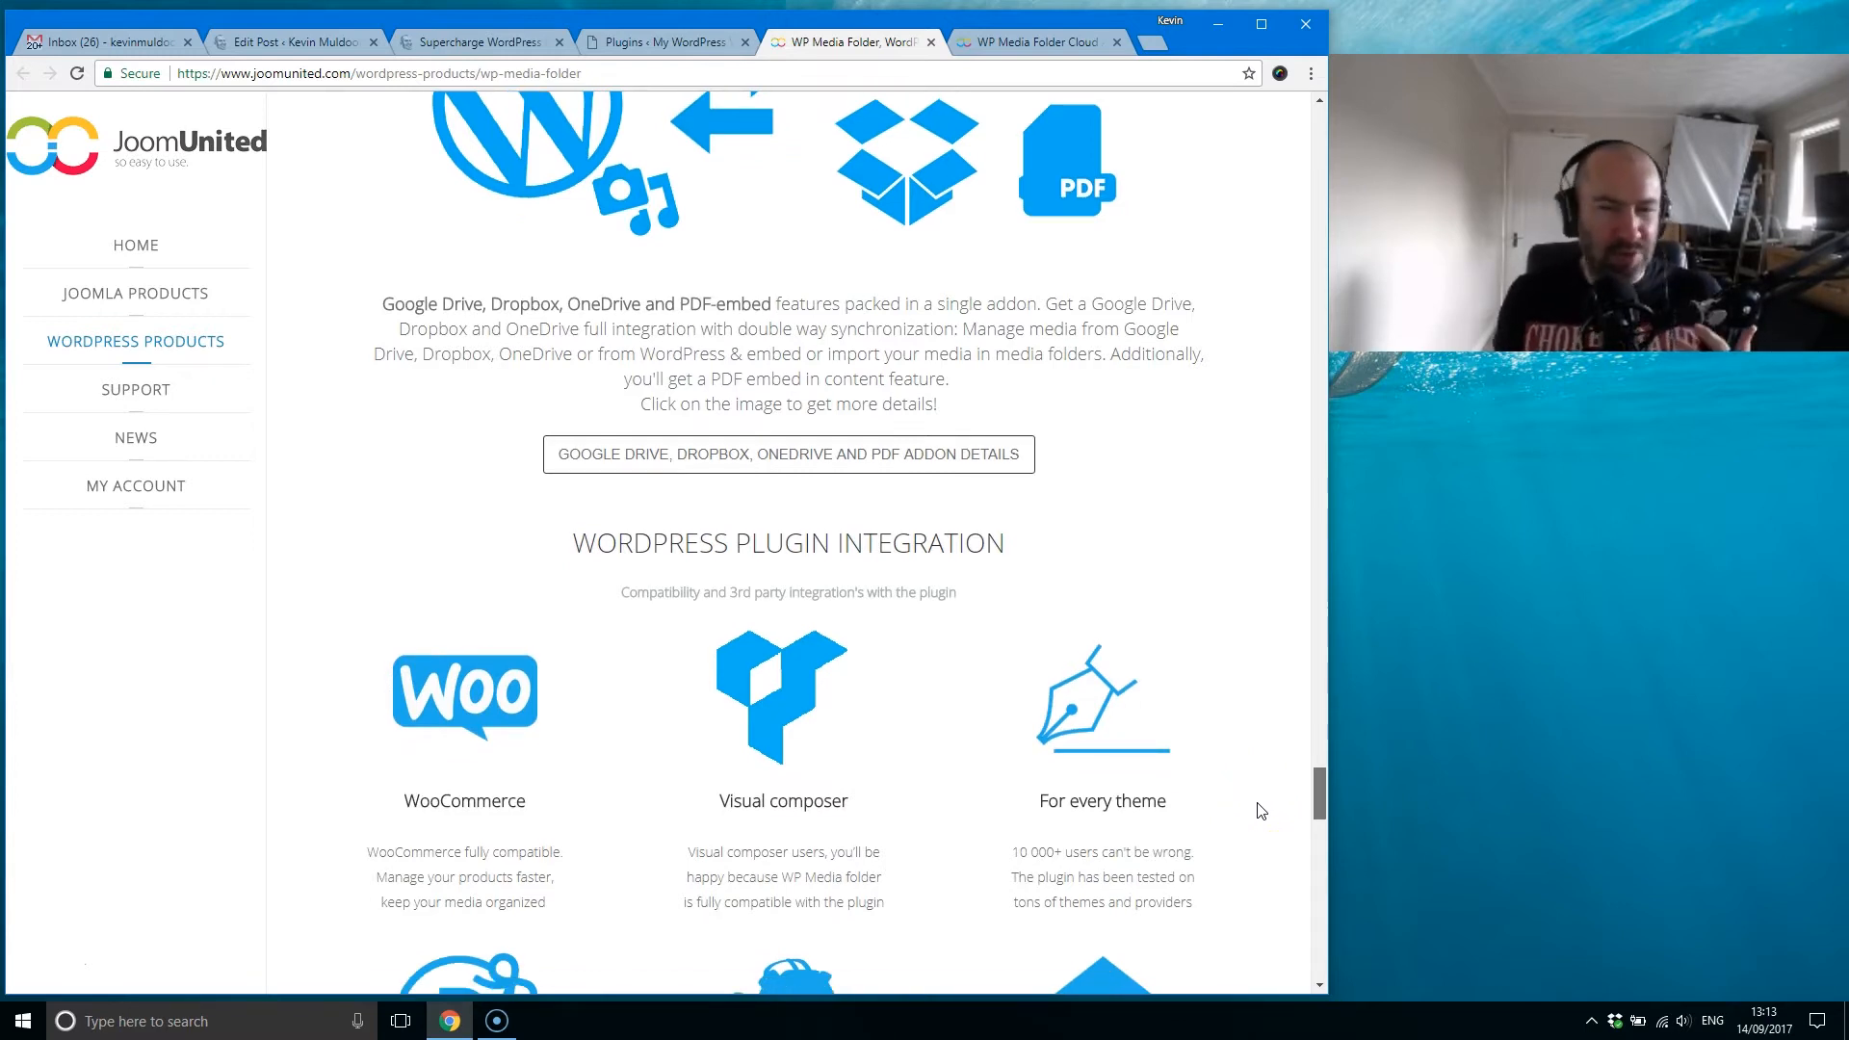
scroll(1262, 811, down, 5)
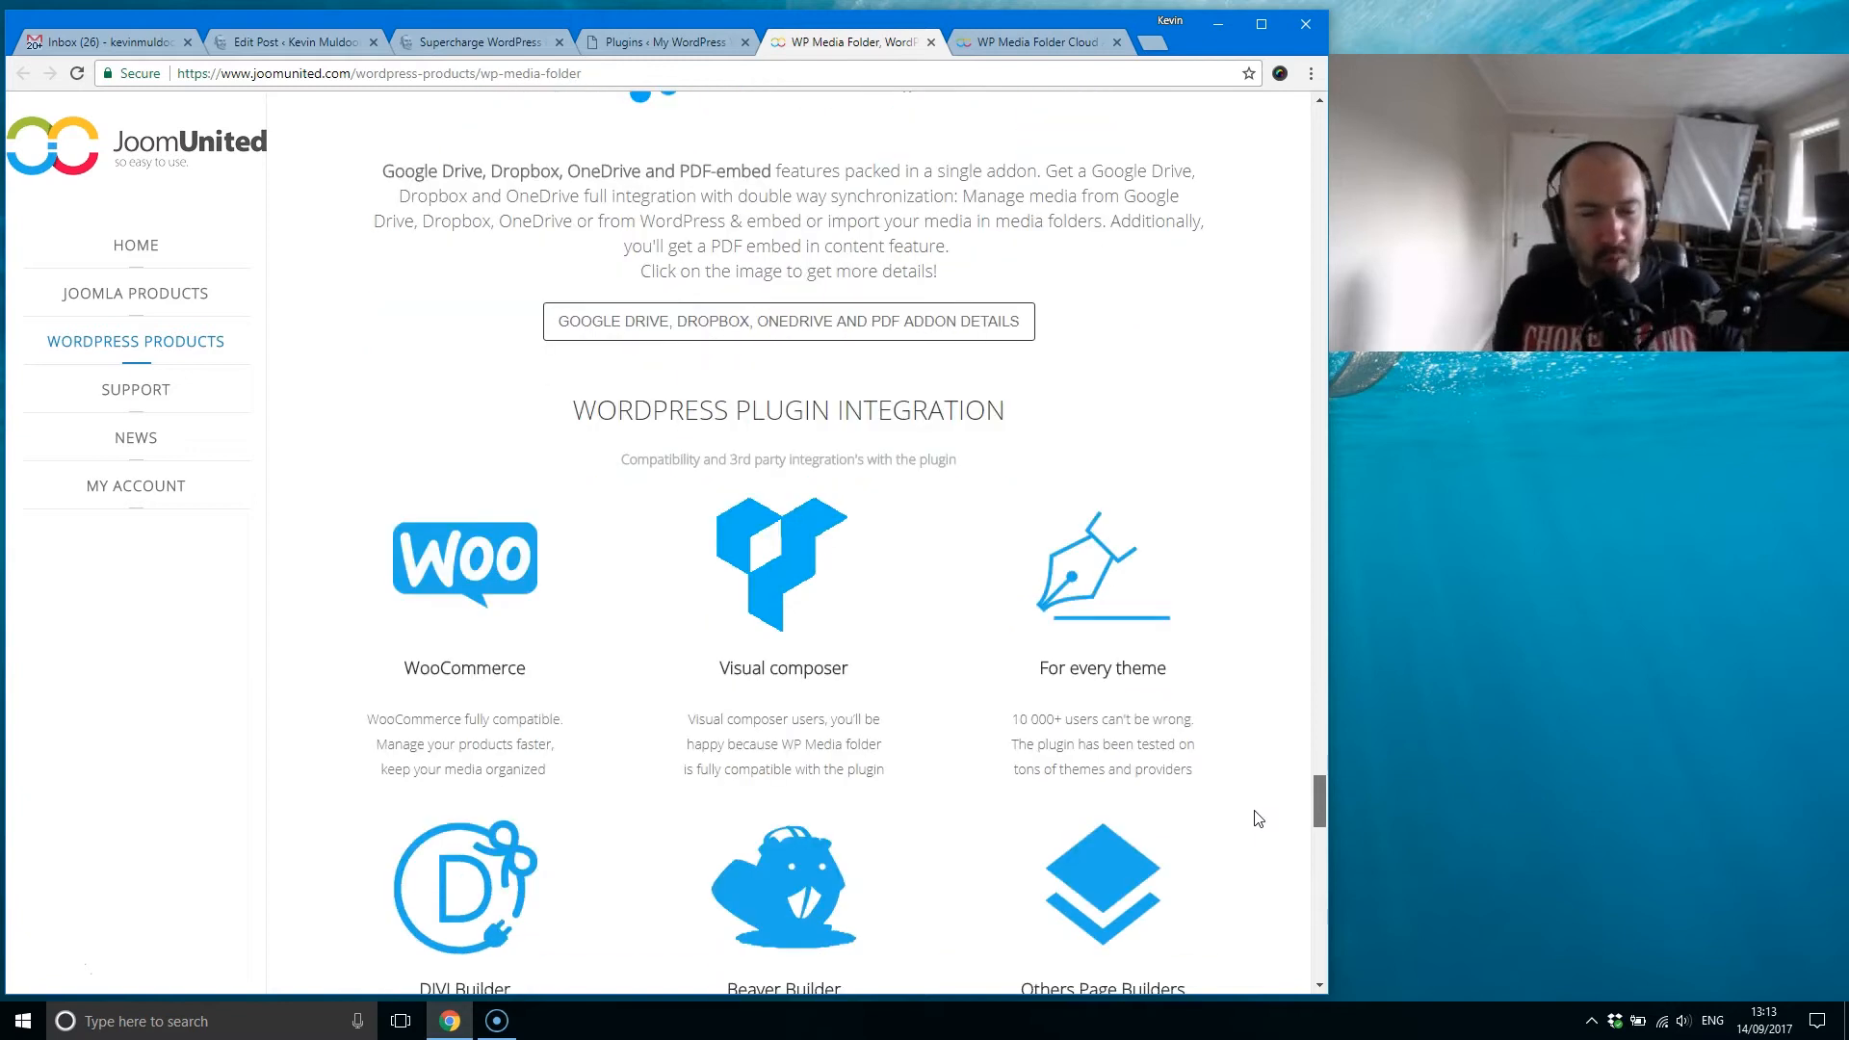
scroll(1269, 834, down, 1)
scroll(1269, 834, down, 7)
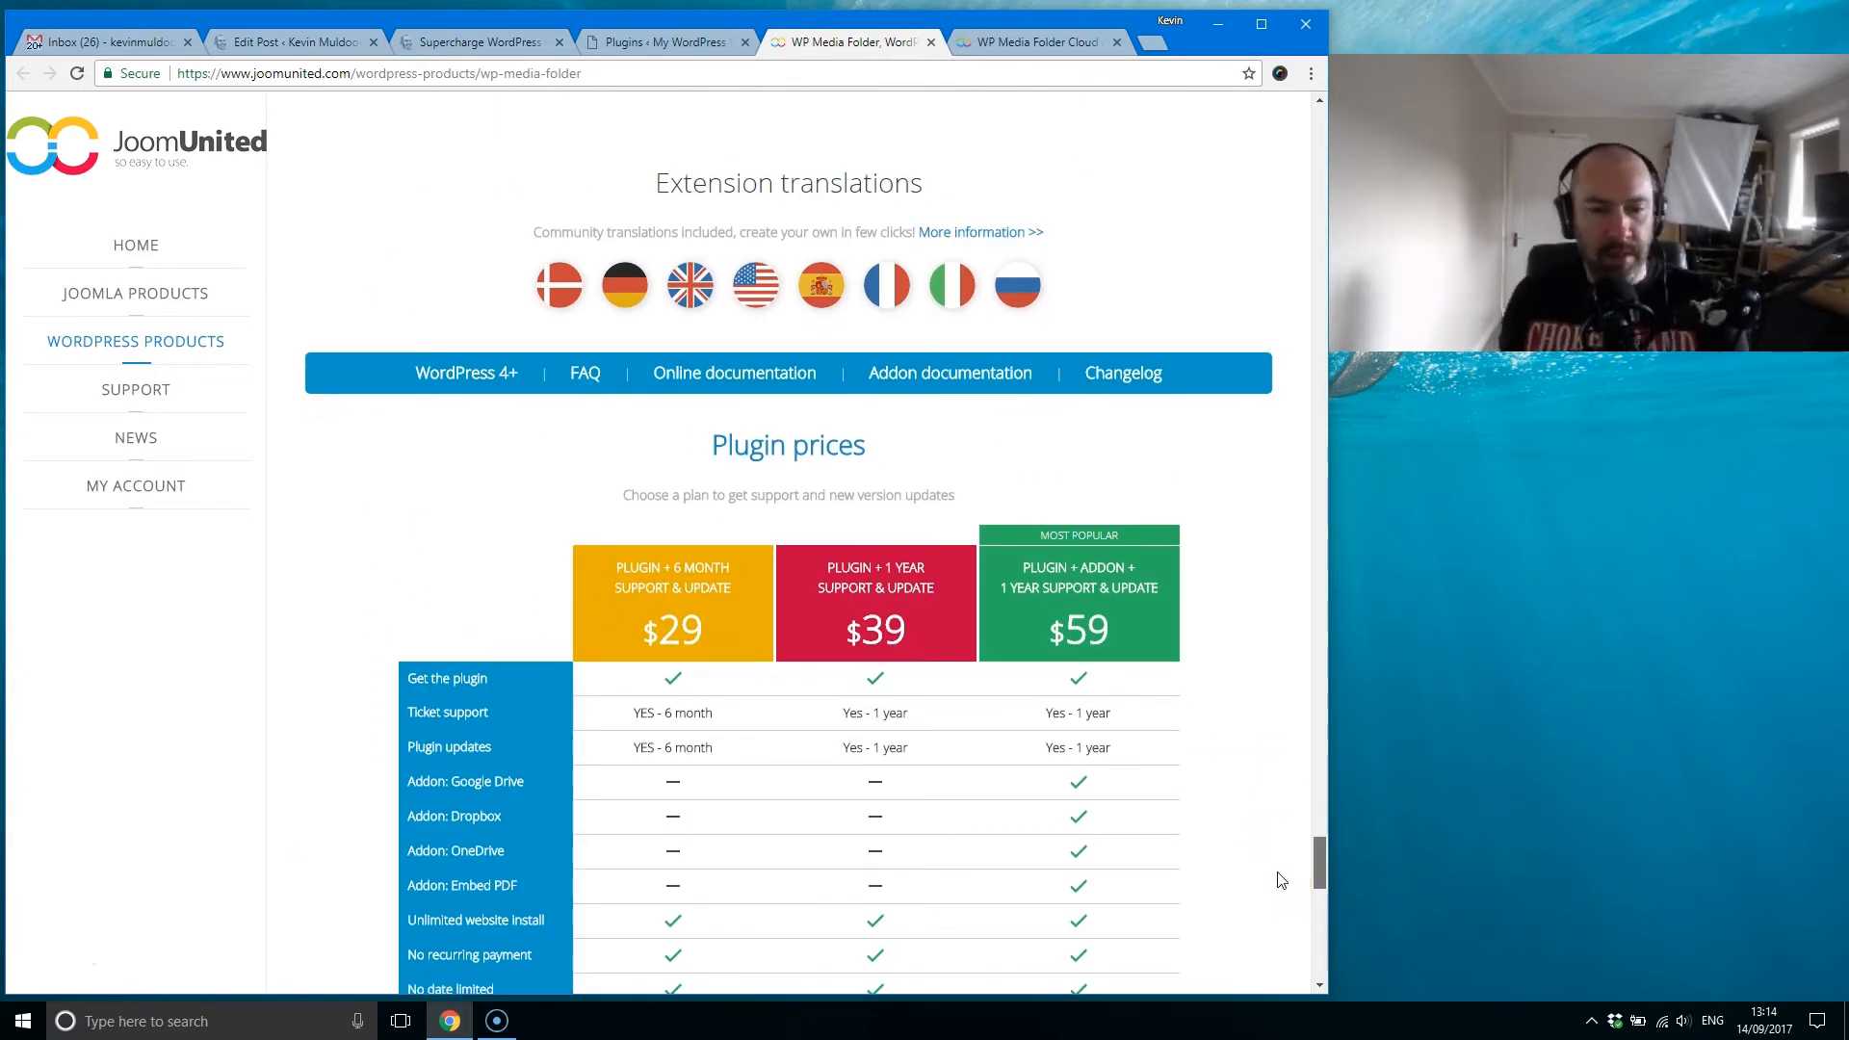
scroll(1280, 879, down, 3)
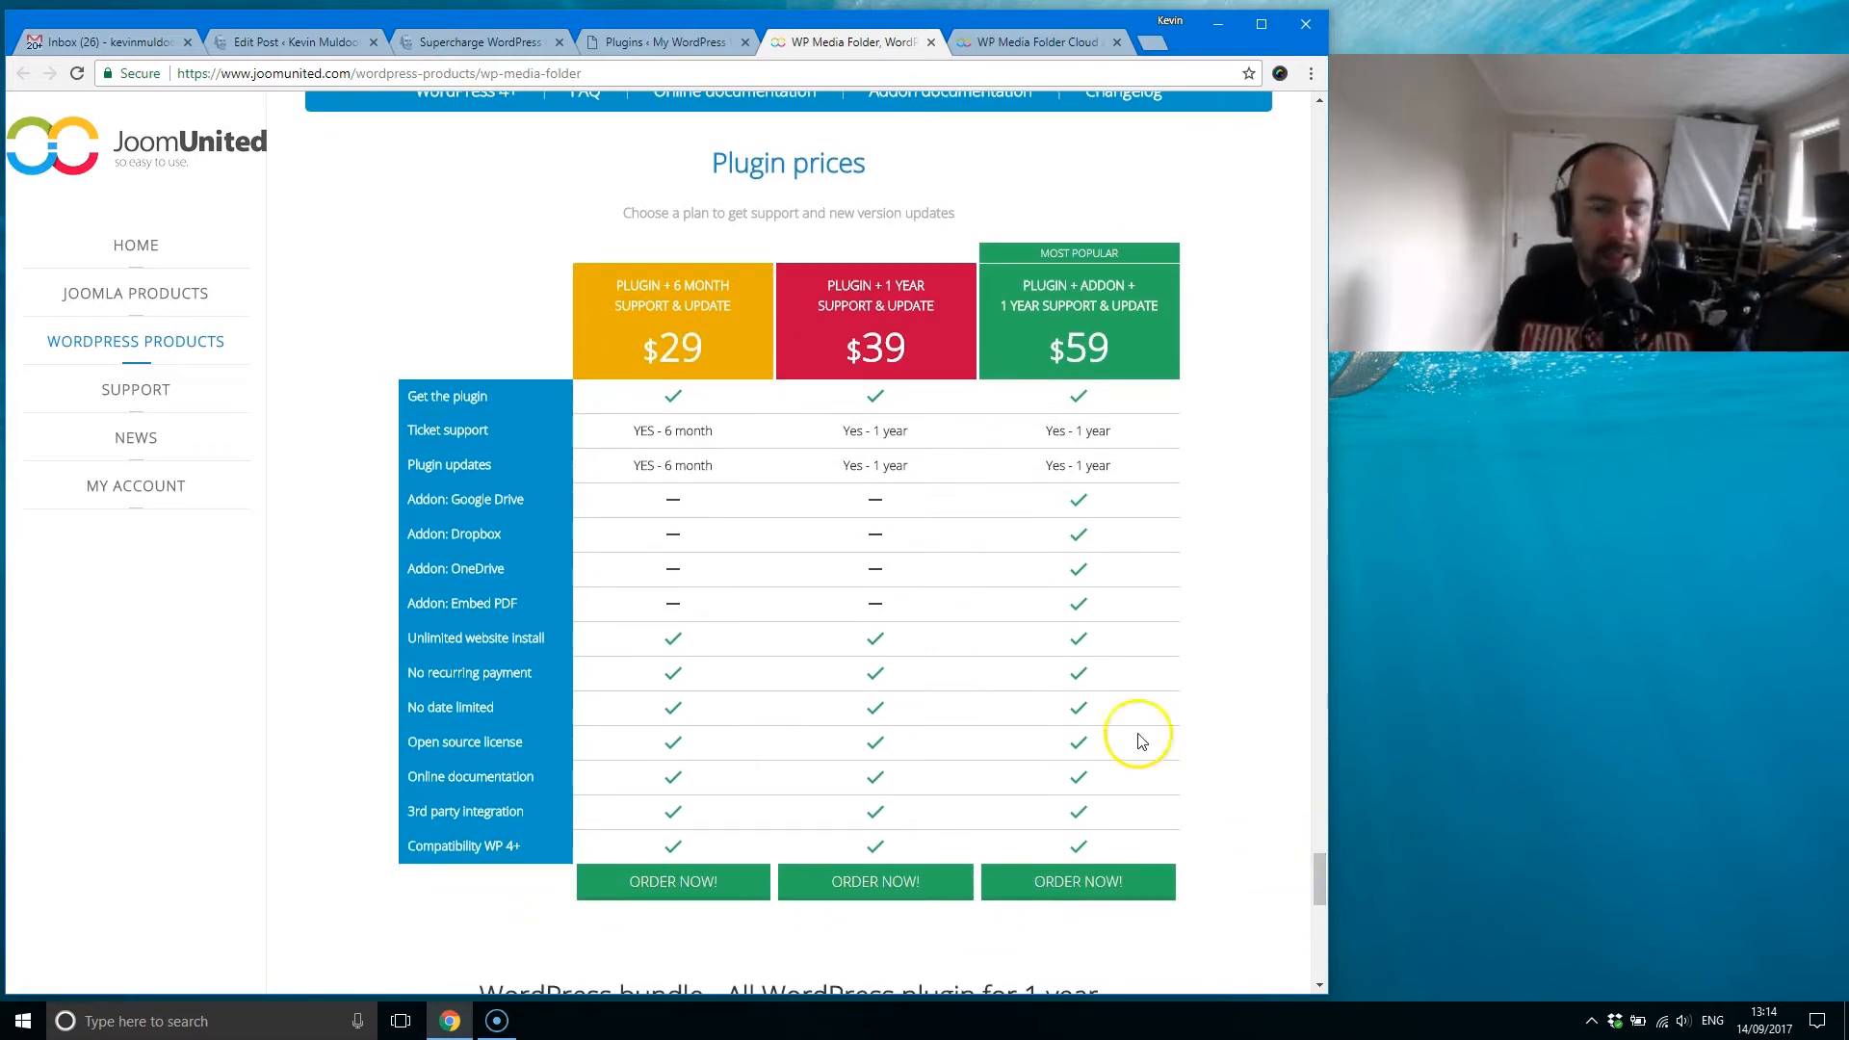
Step: Compare the $29, $39 and $59 plans in the plugin prices table, including which addons each covers
drag(698, 349, 655, 354)
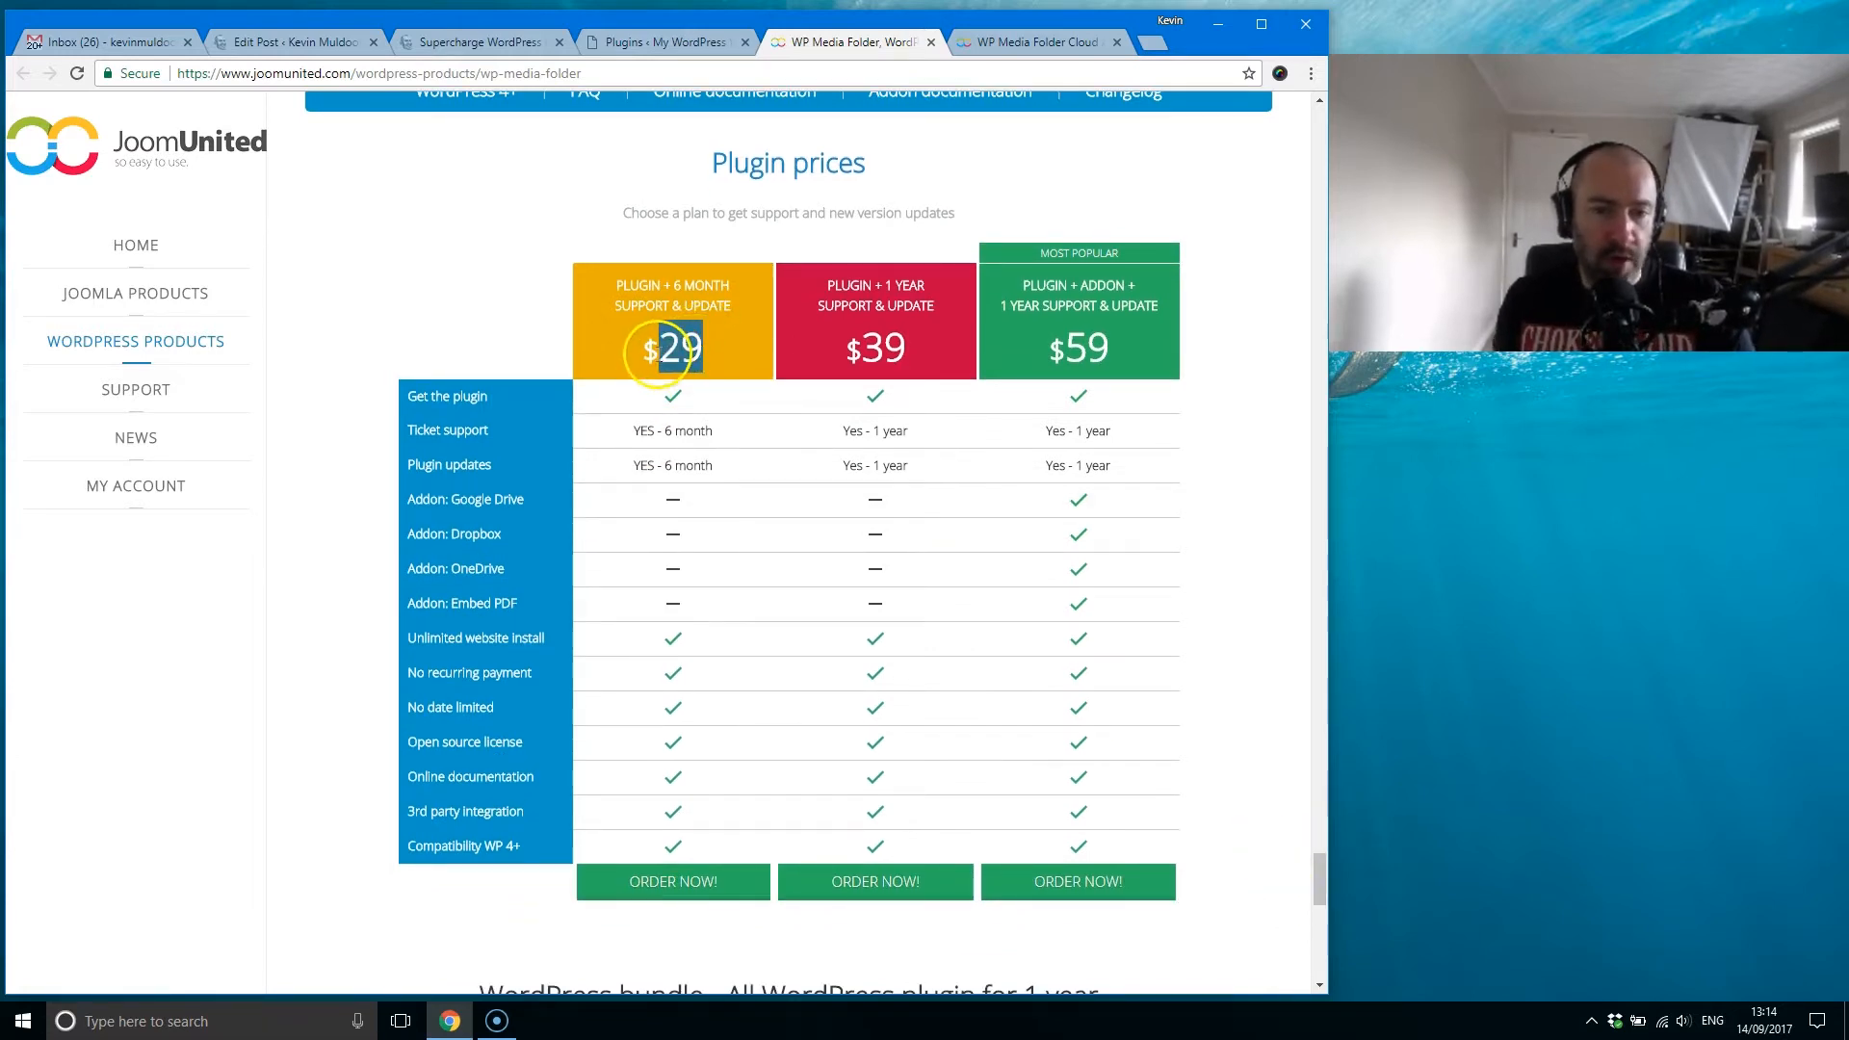
click(626, 371)
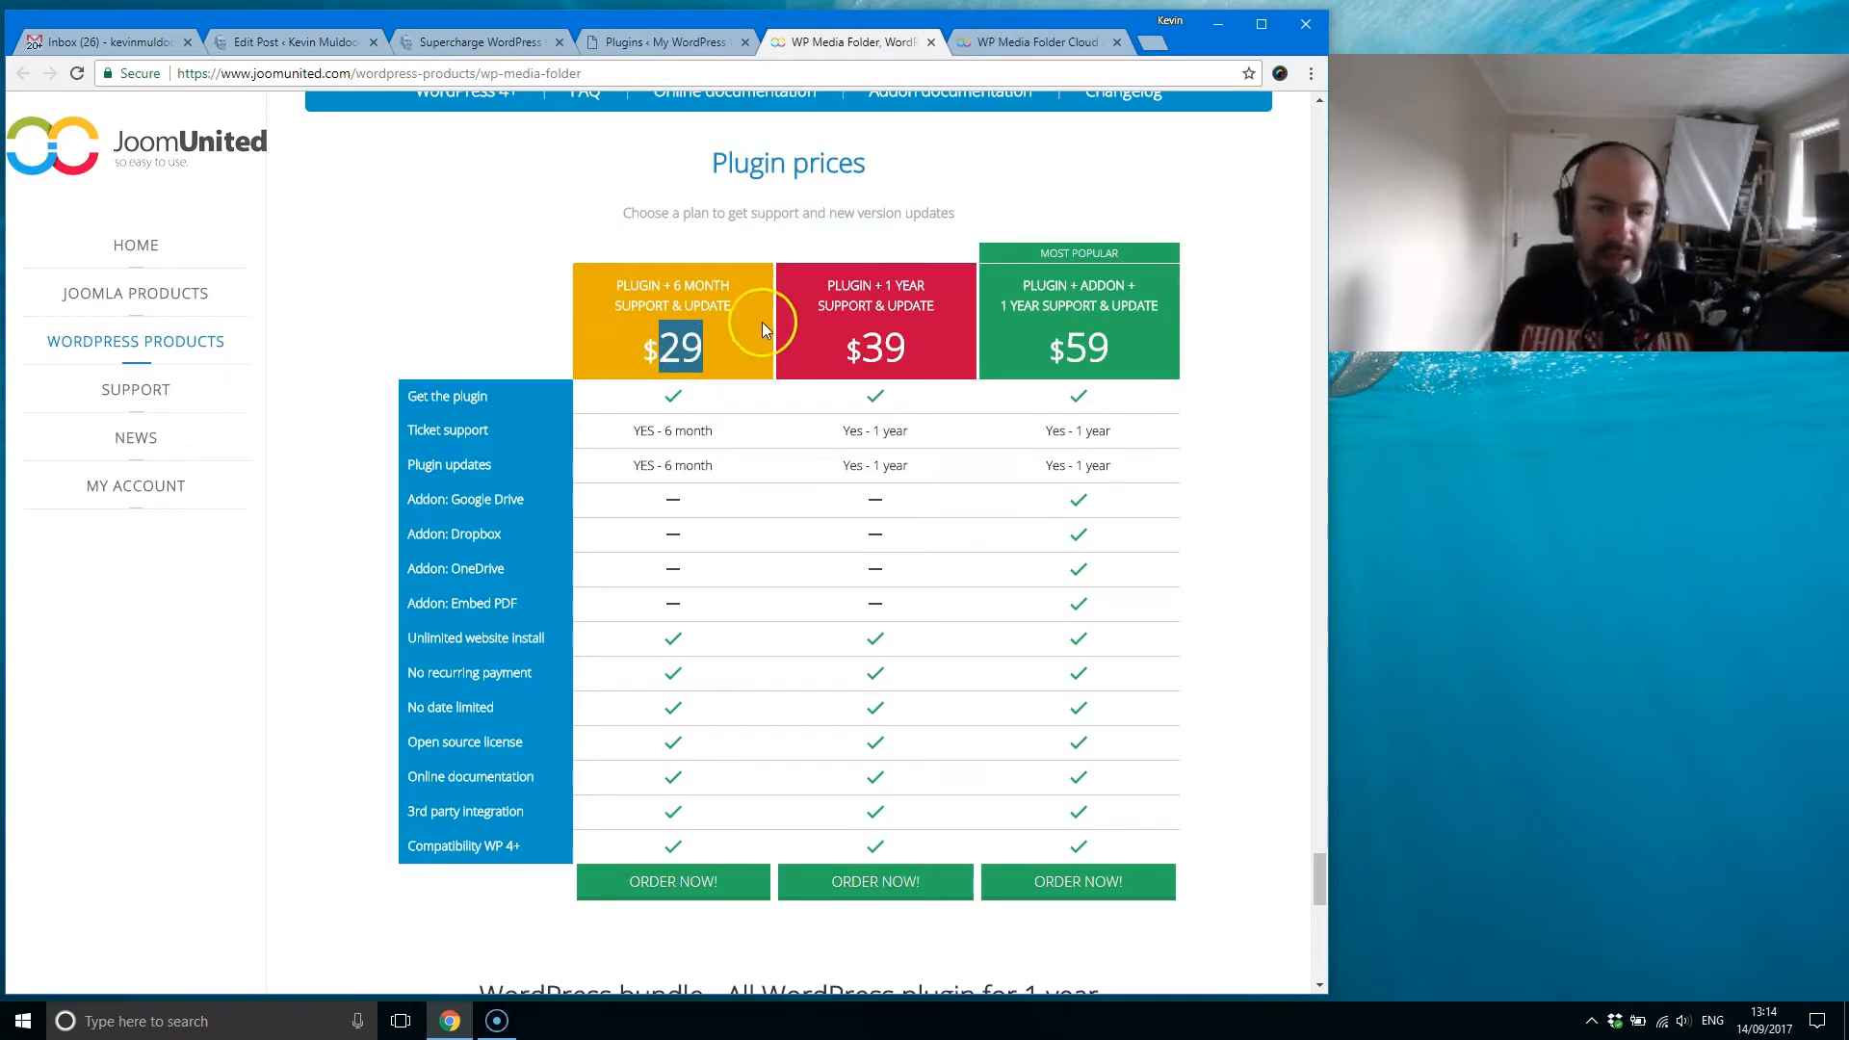
drag(910, 348, 862, 349)
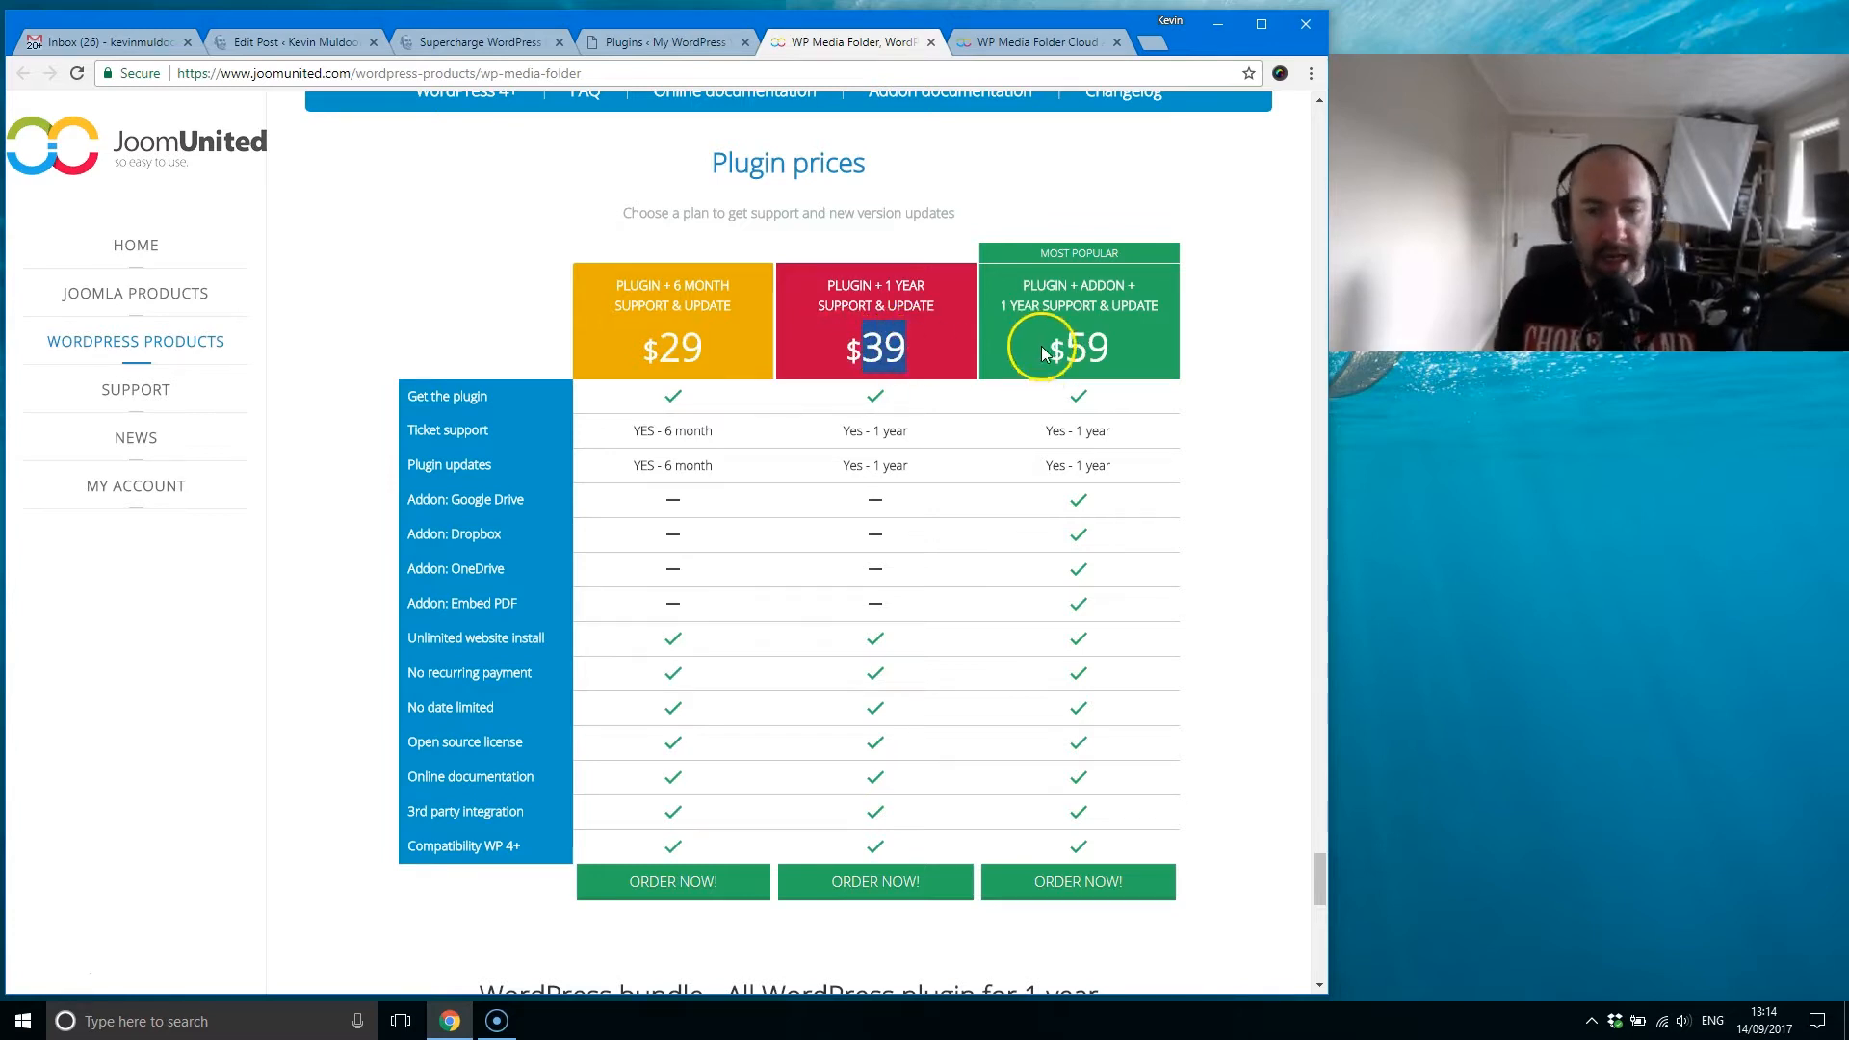
drag(1063, 350, 1115, 366)
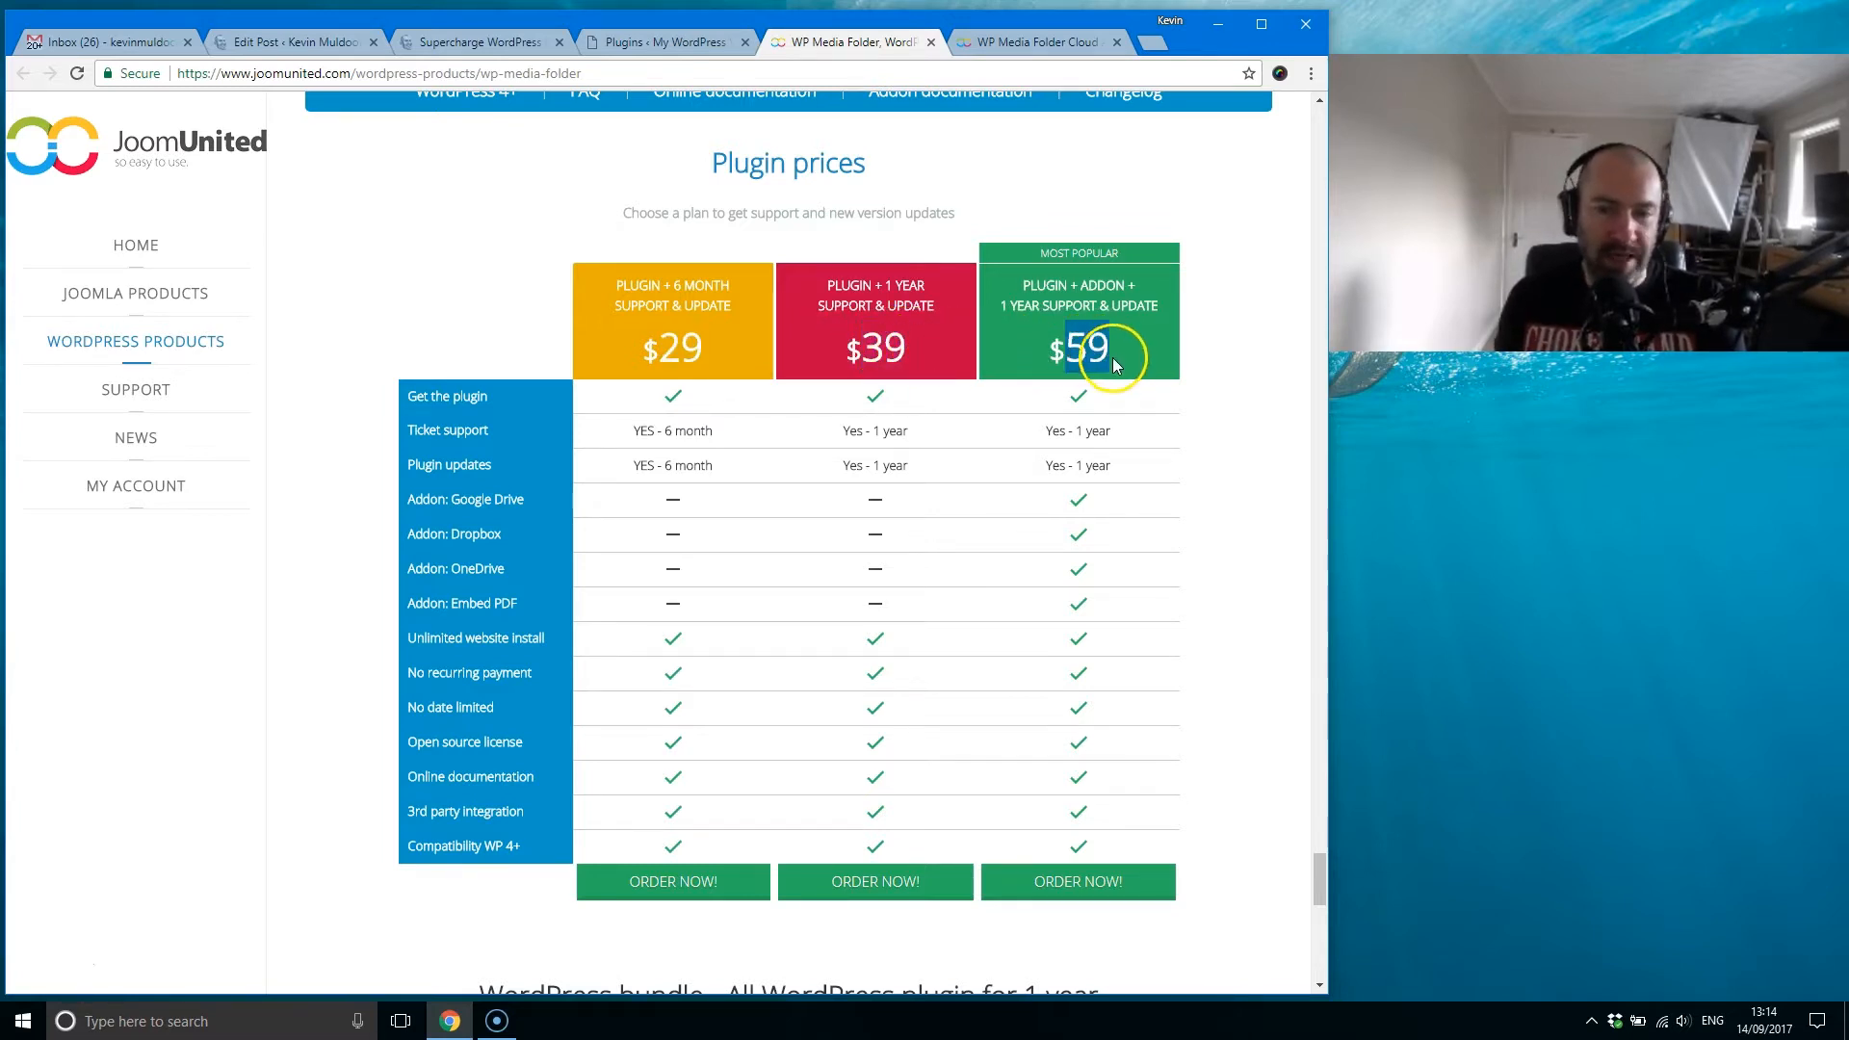
click(1059, 351)
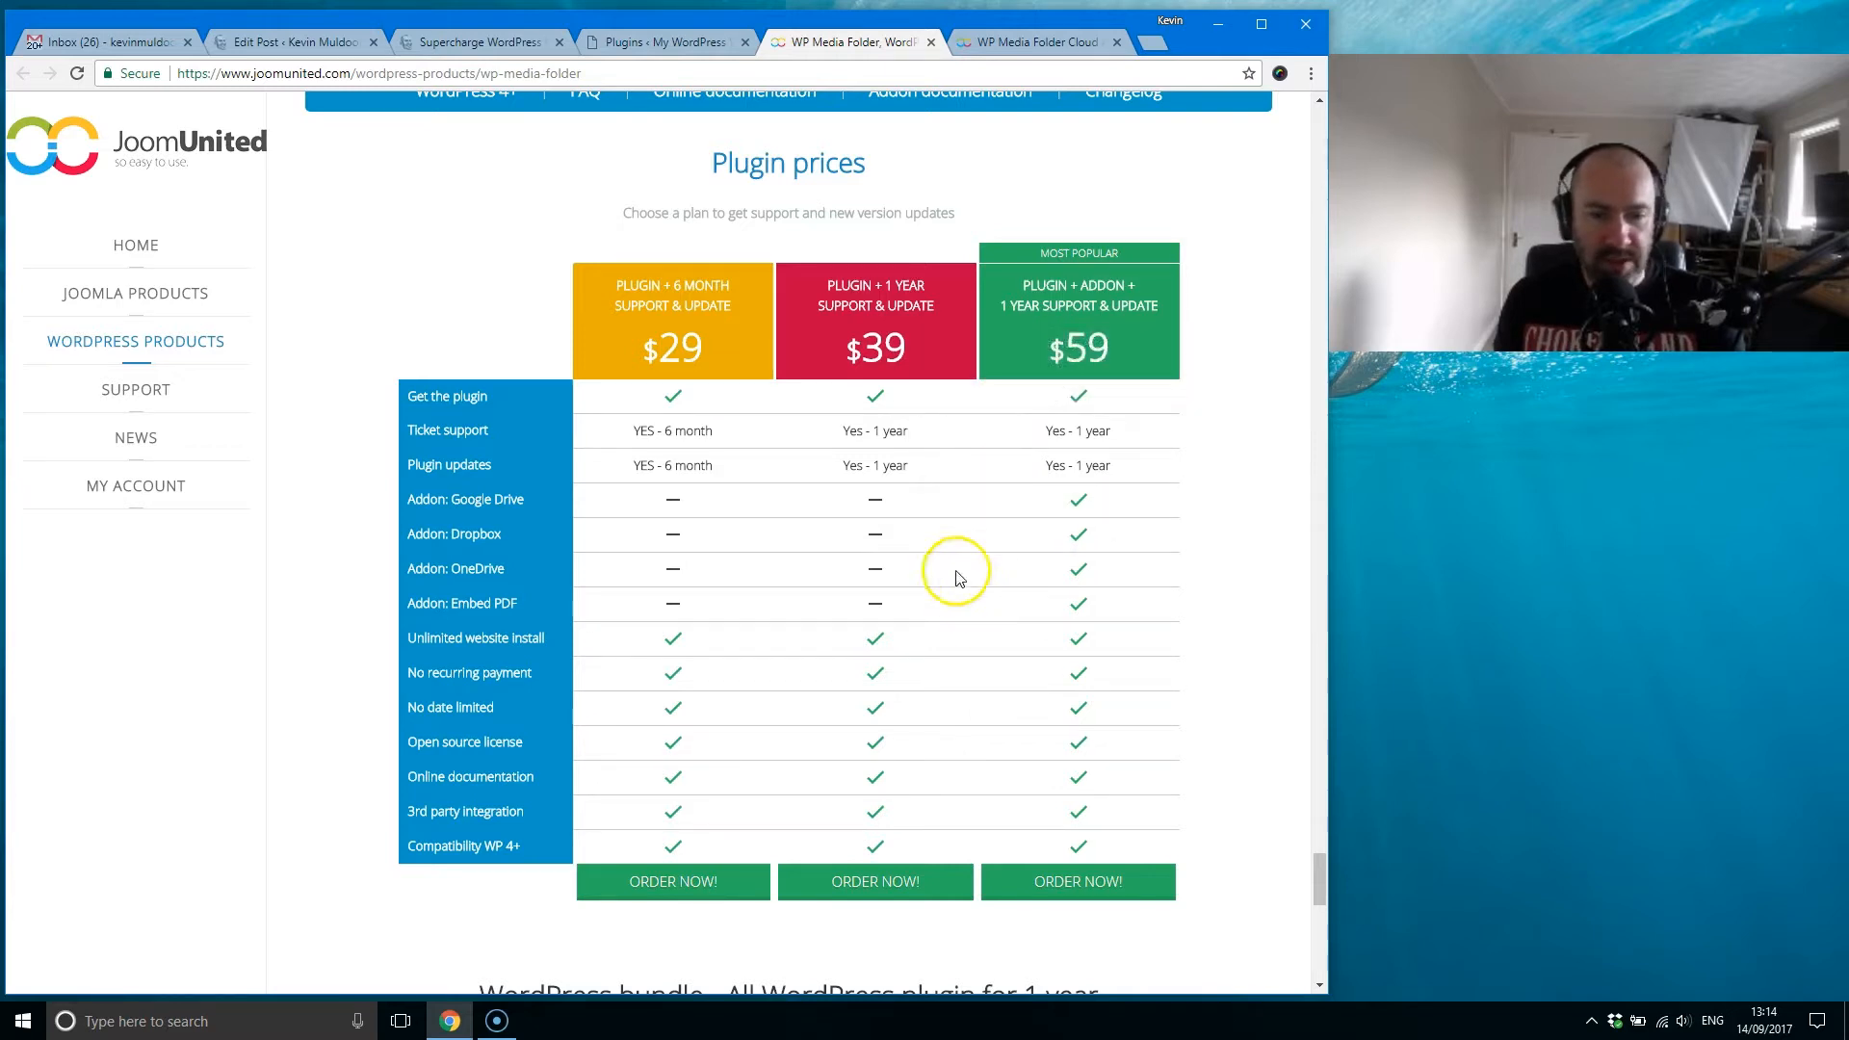
mouse_move(1096, 601)
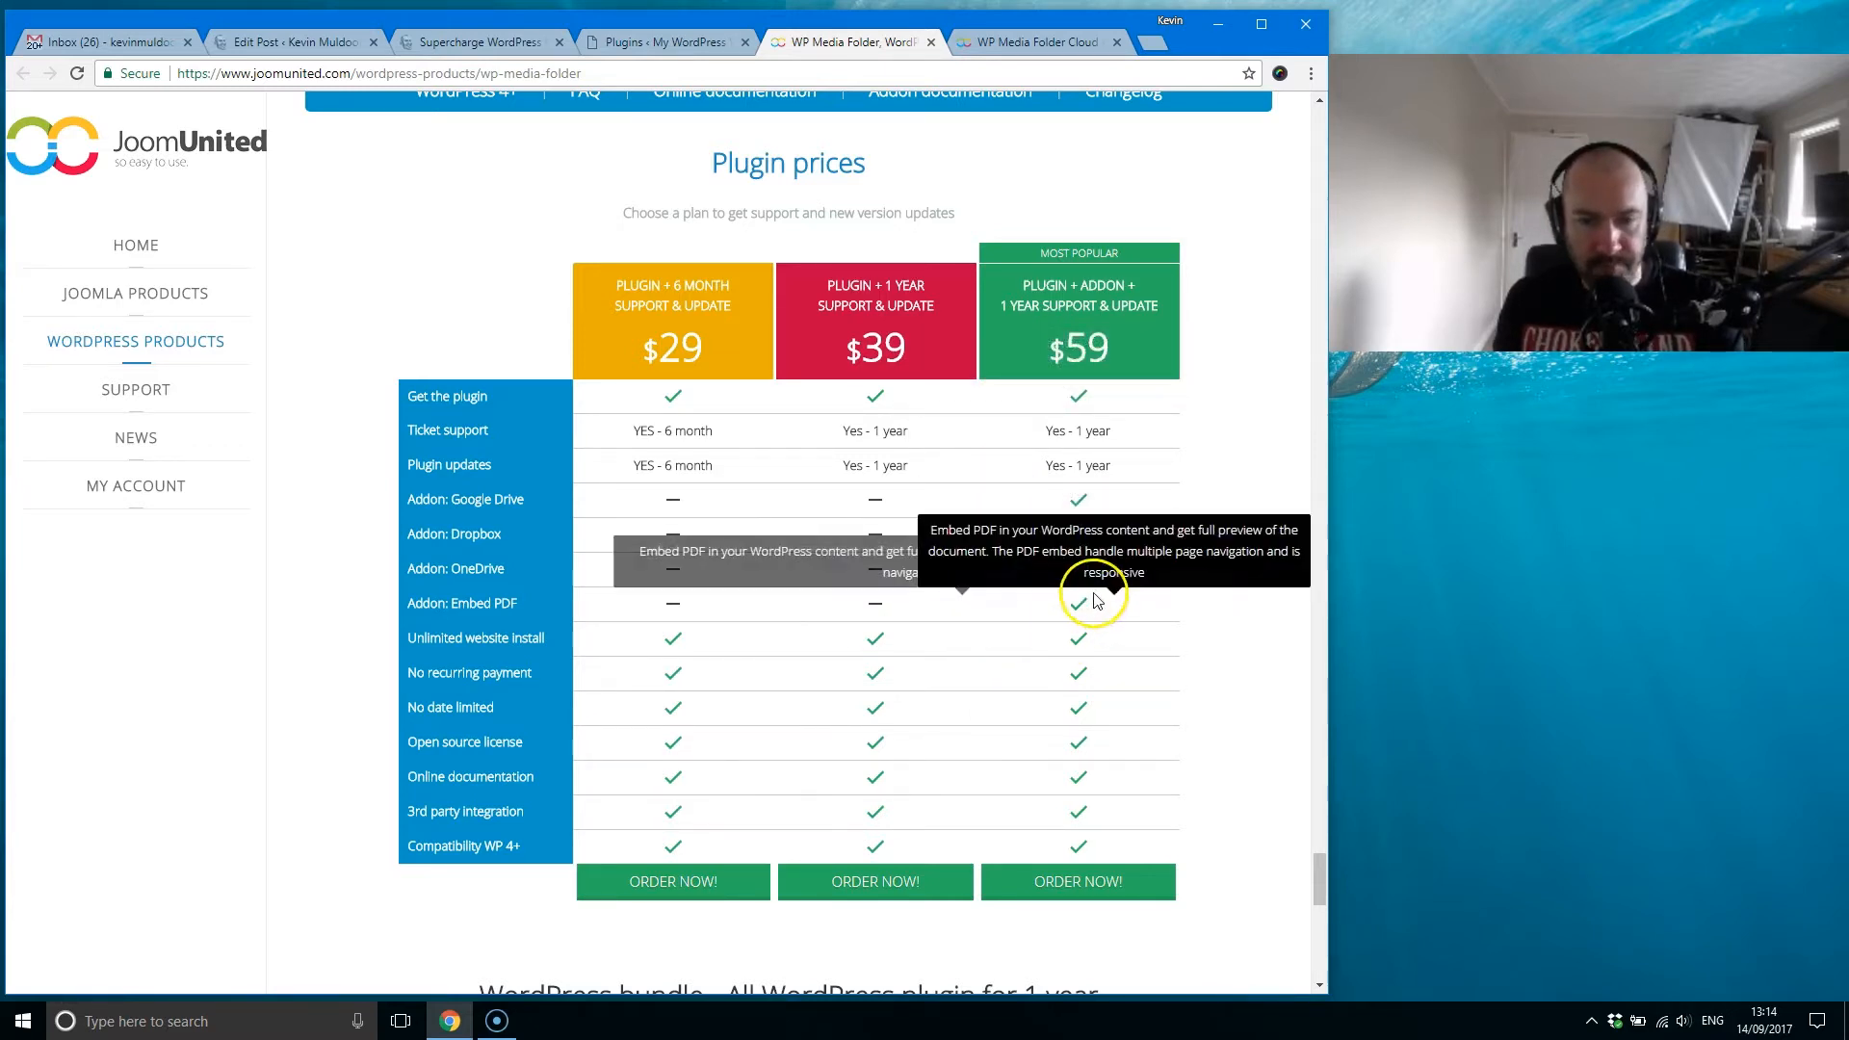
Step: Go back to the Cloud Addon demo page and read its section on embedding PDFs in WordPress content
click(1045, 43)
drag(1324, 197, 1254, 893)
click(847, 41)
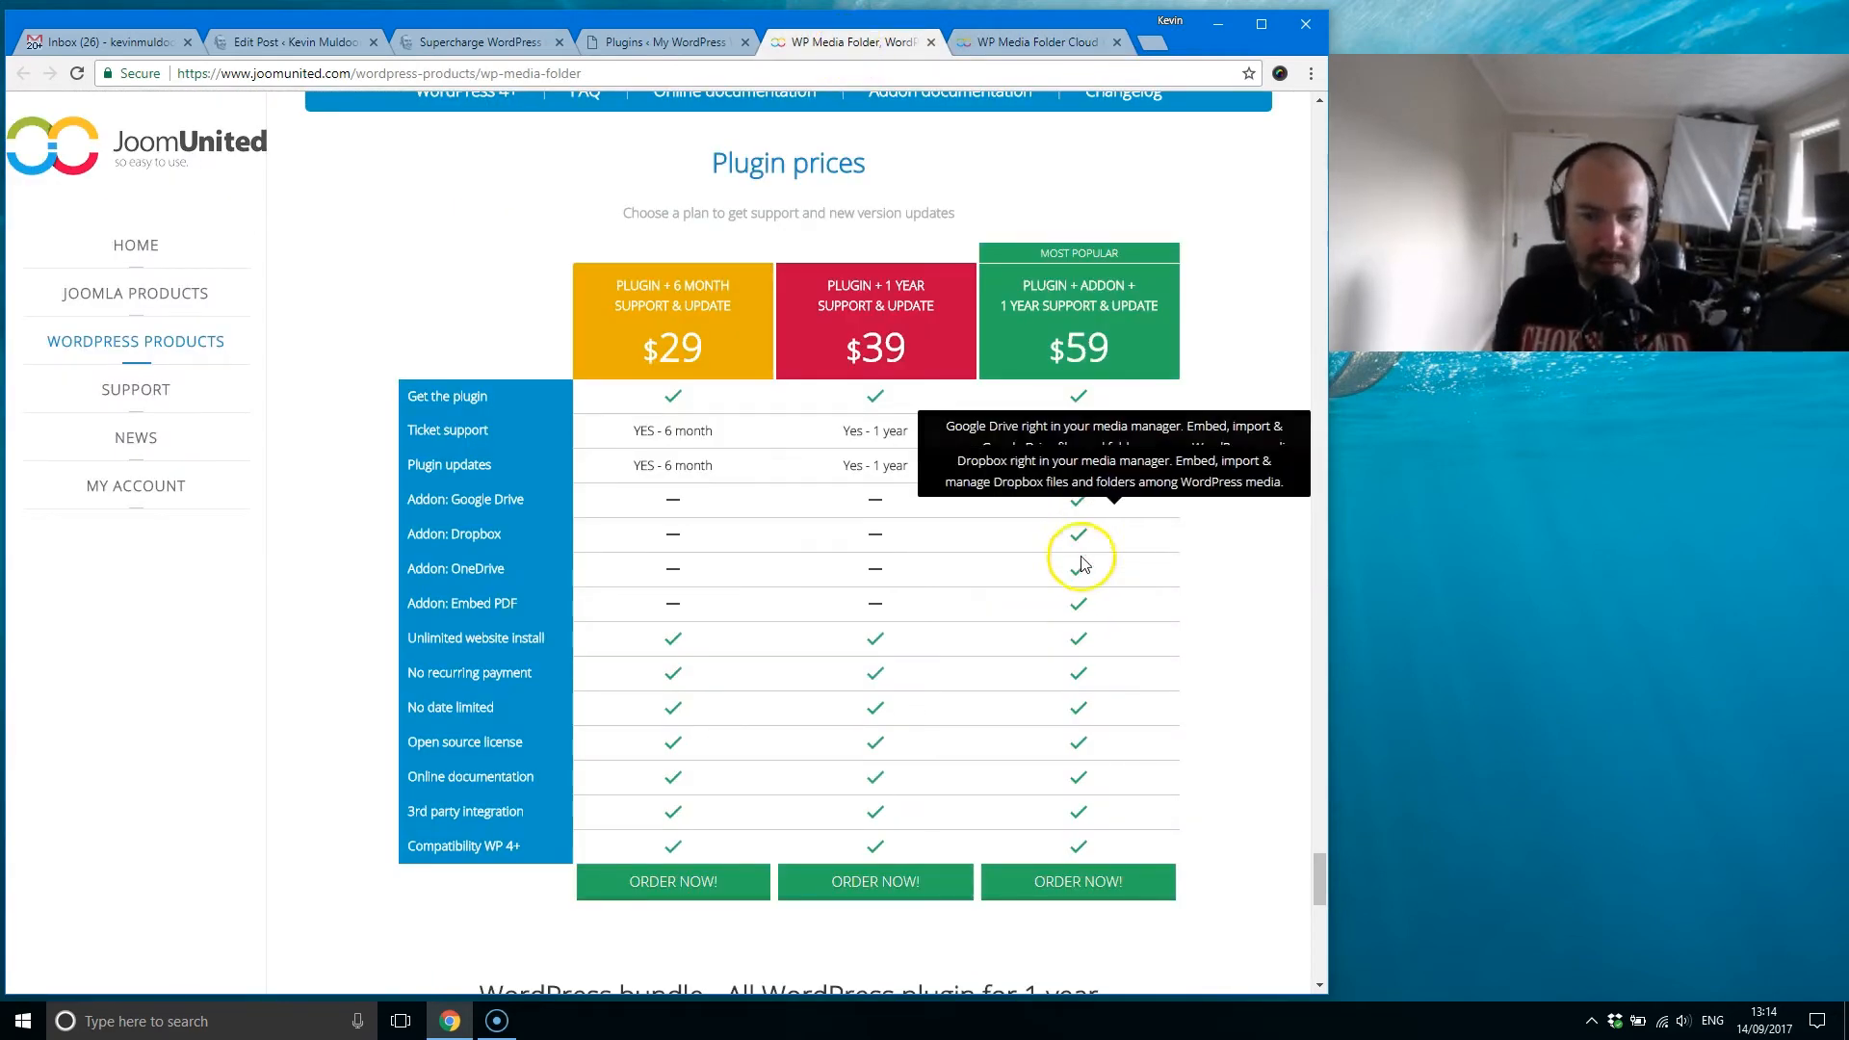
click(1033, 40)
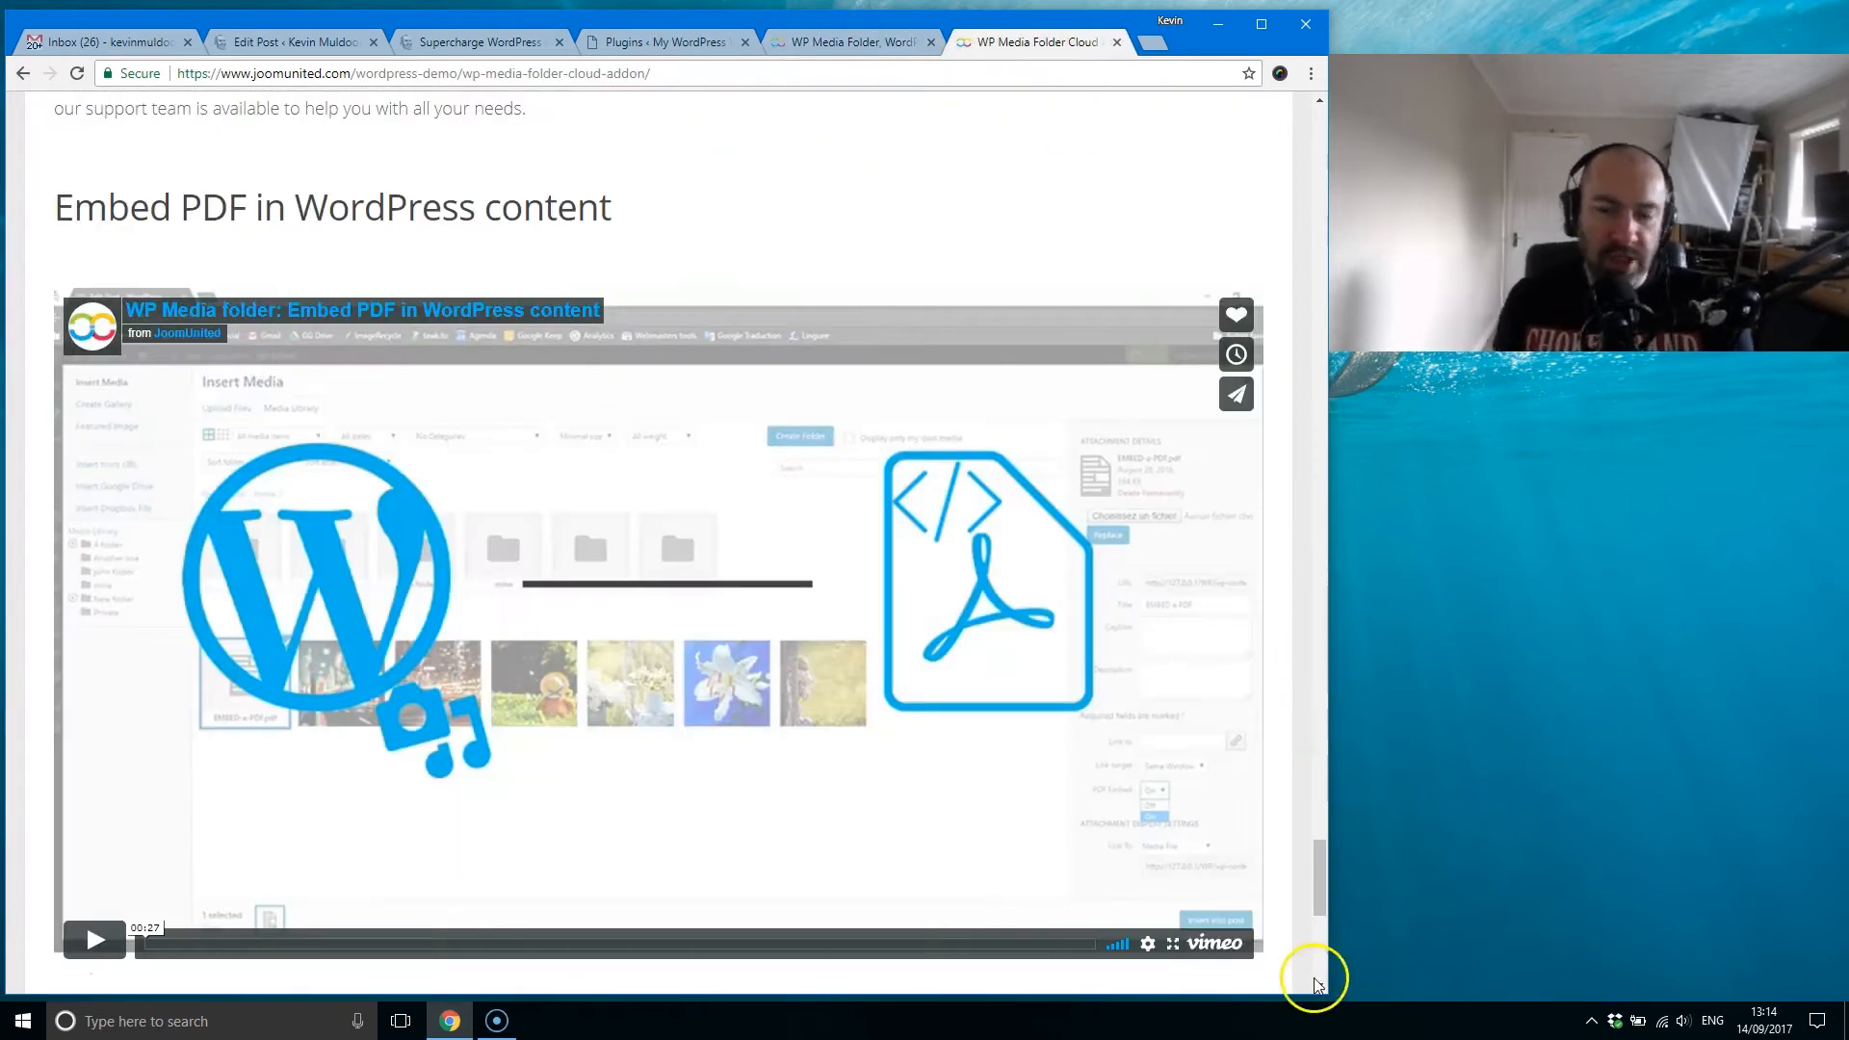
drag(1315, 867, 1322, 911)
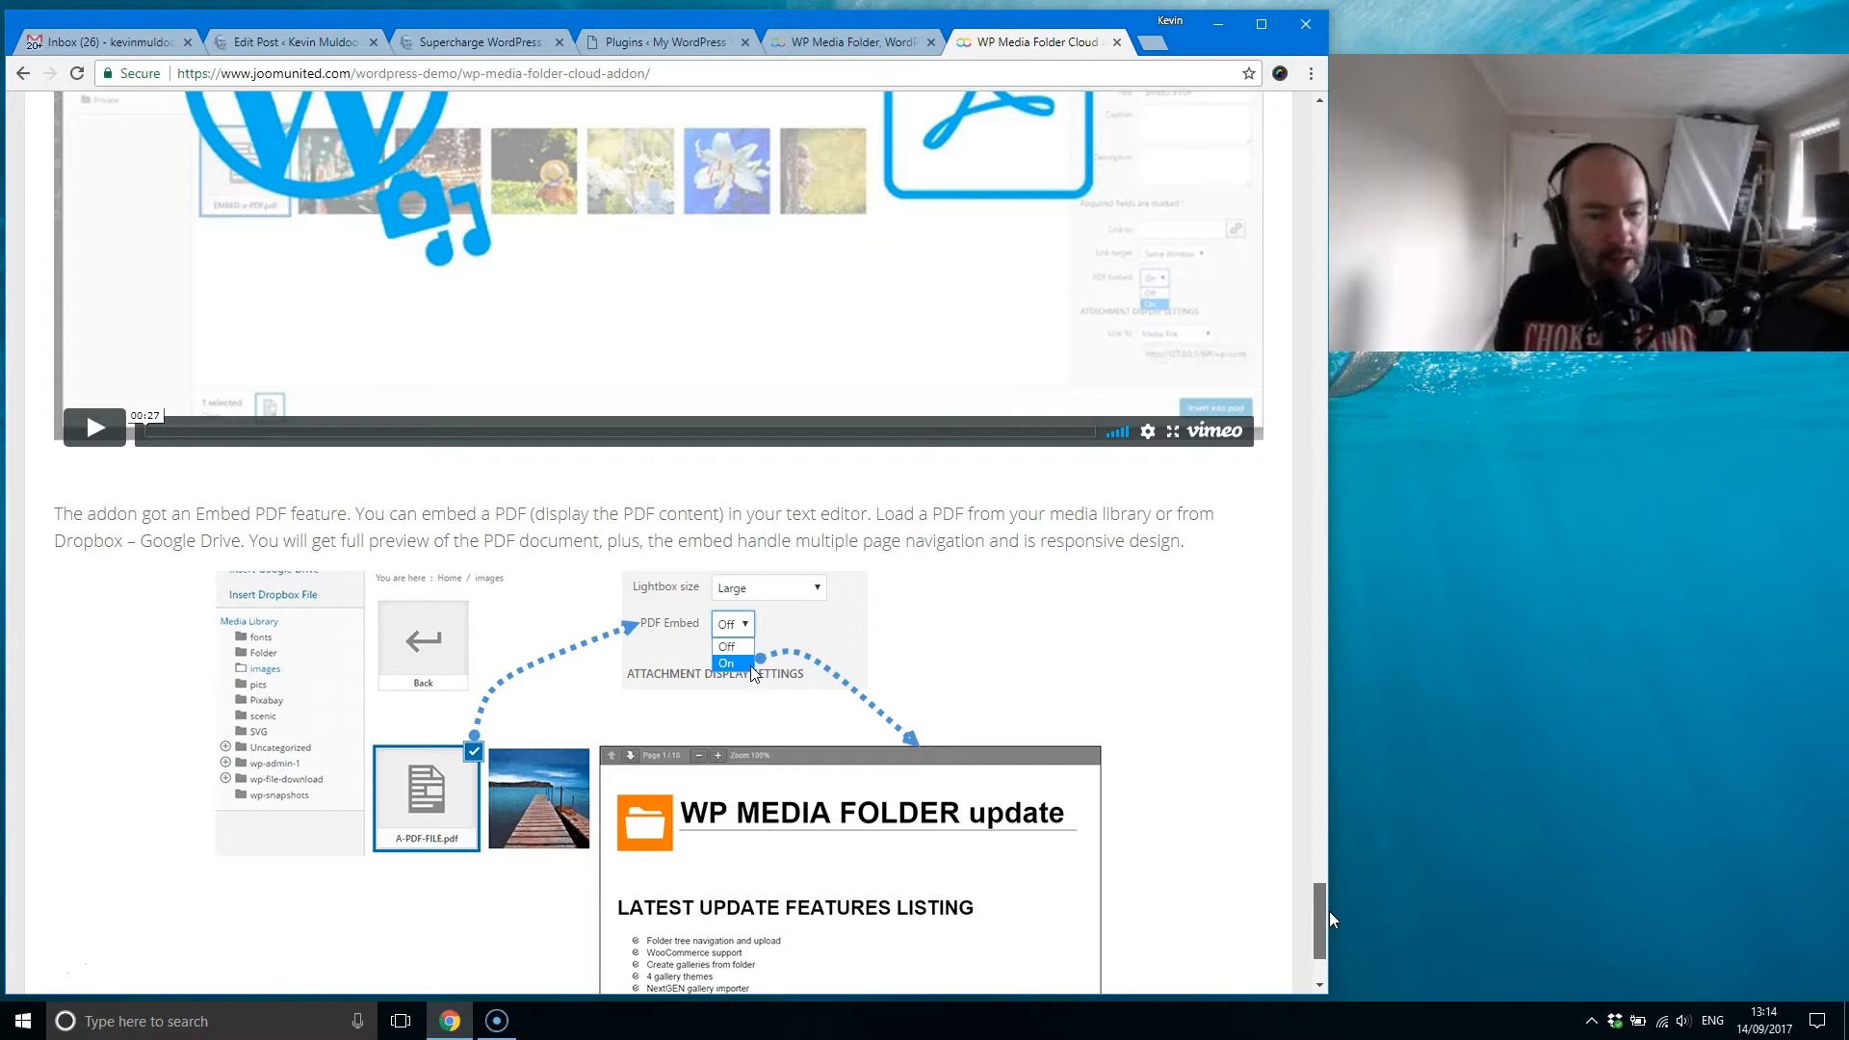
drag(1329, 911, 1330, 913)
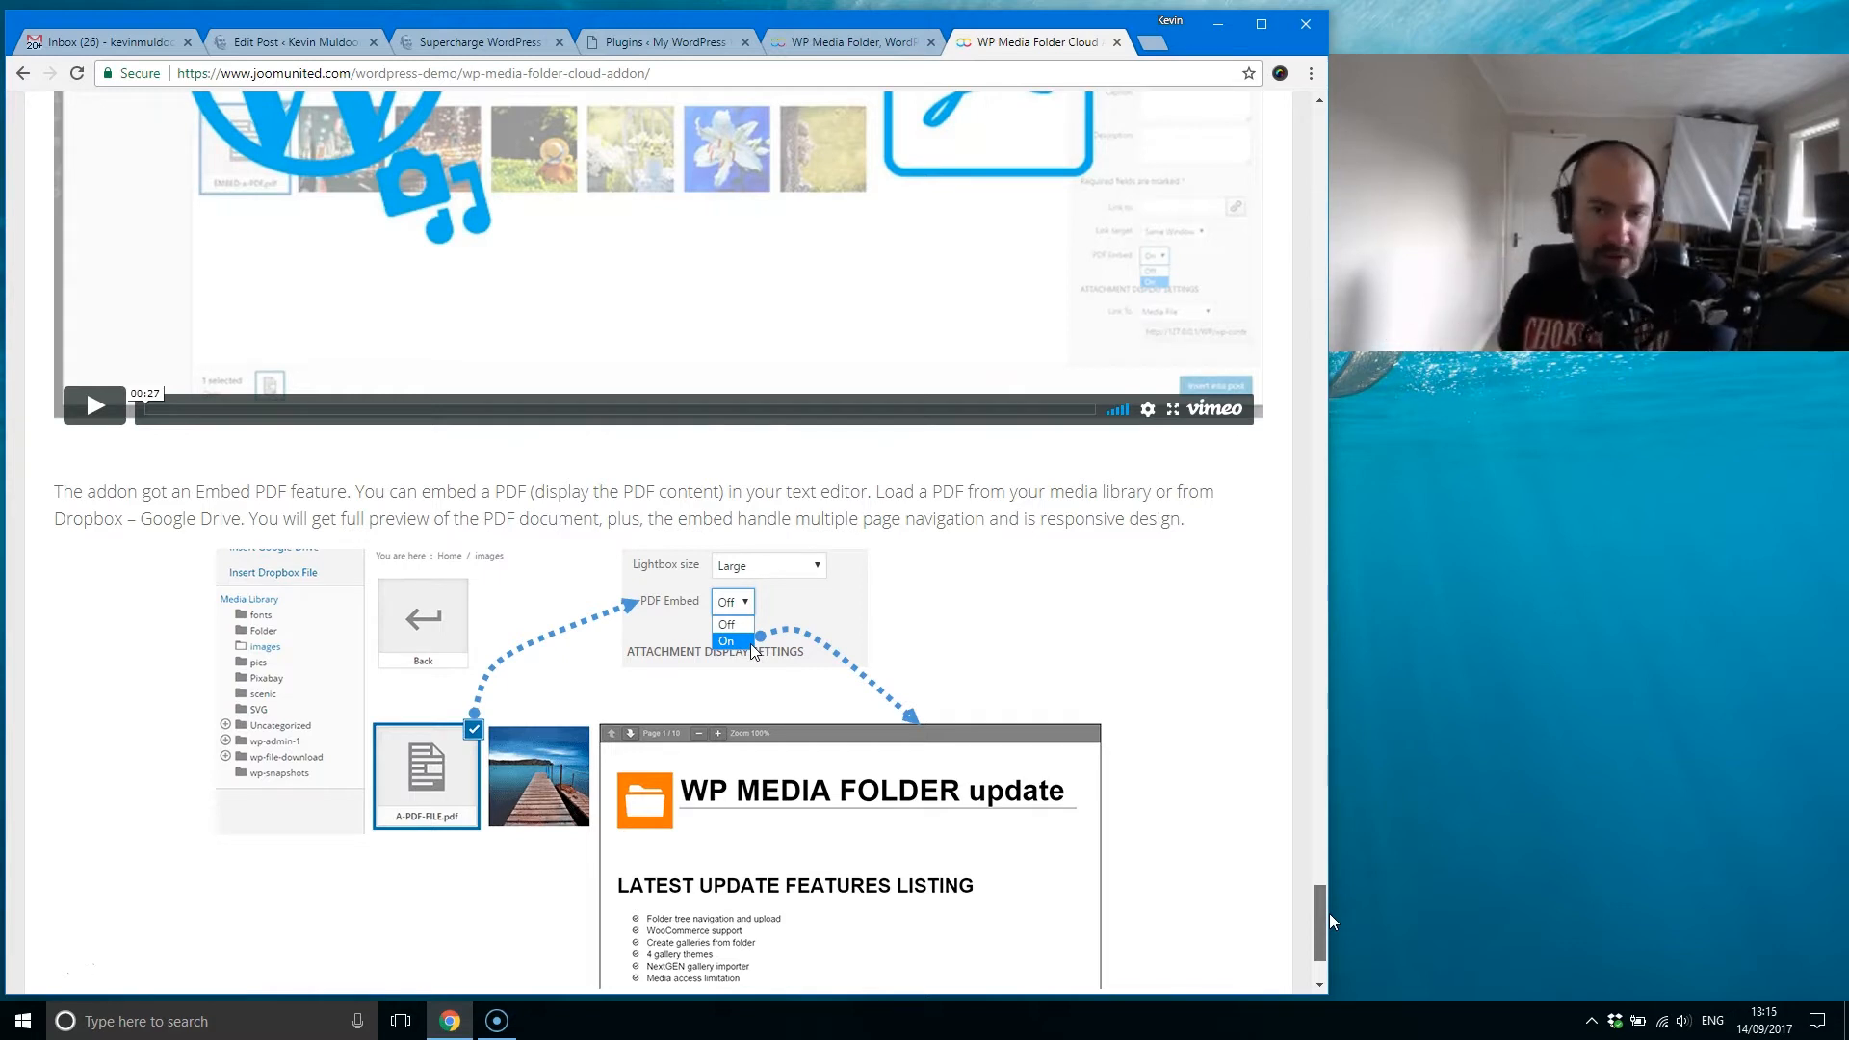
drag(1331, 910, 1327, 909)
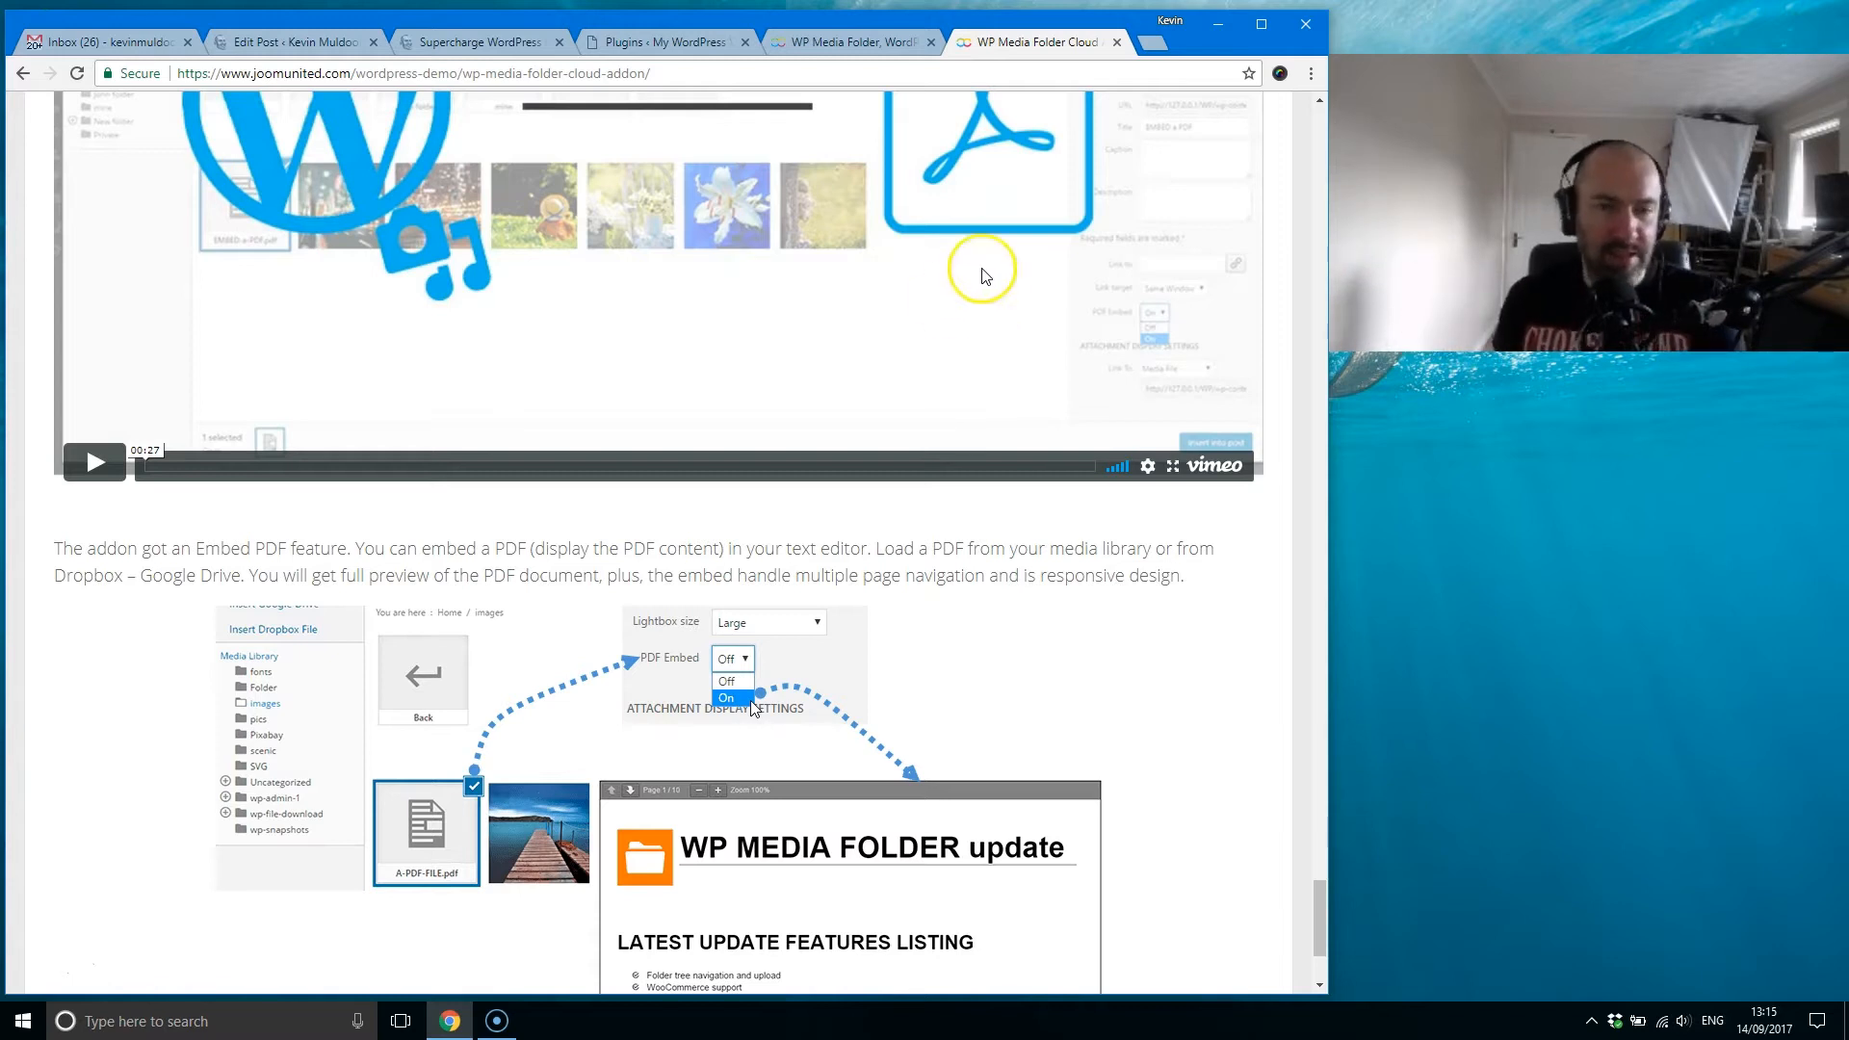
Step: Switch to the test site's Plugins page, look over the installed plugins and open the site's Media Library
click(843, 43)
click(693, 42)
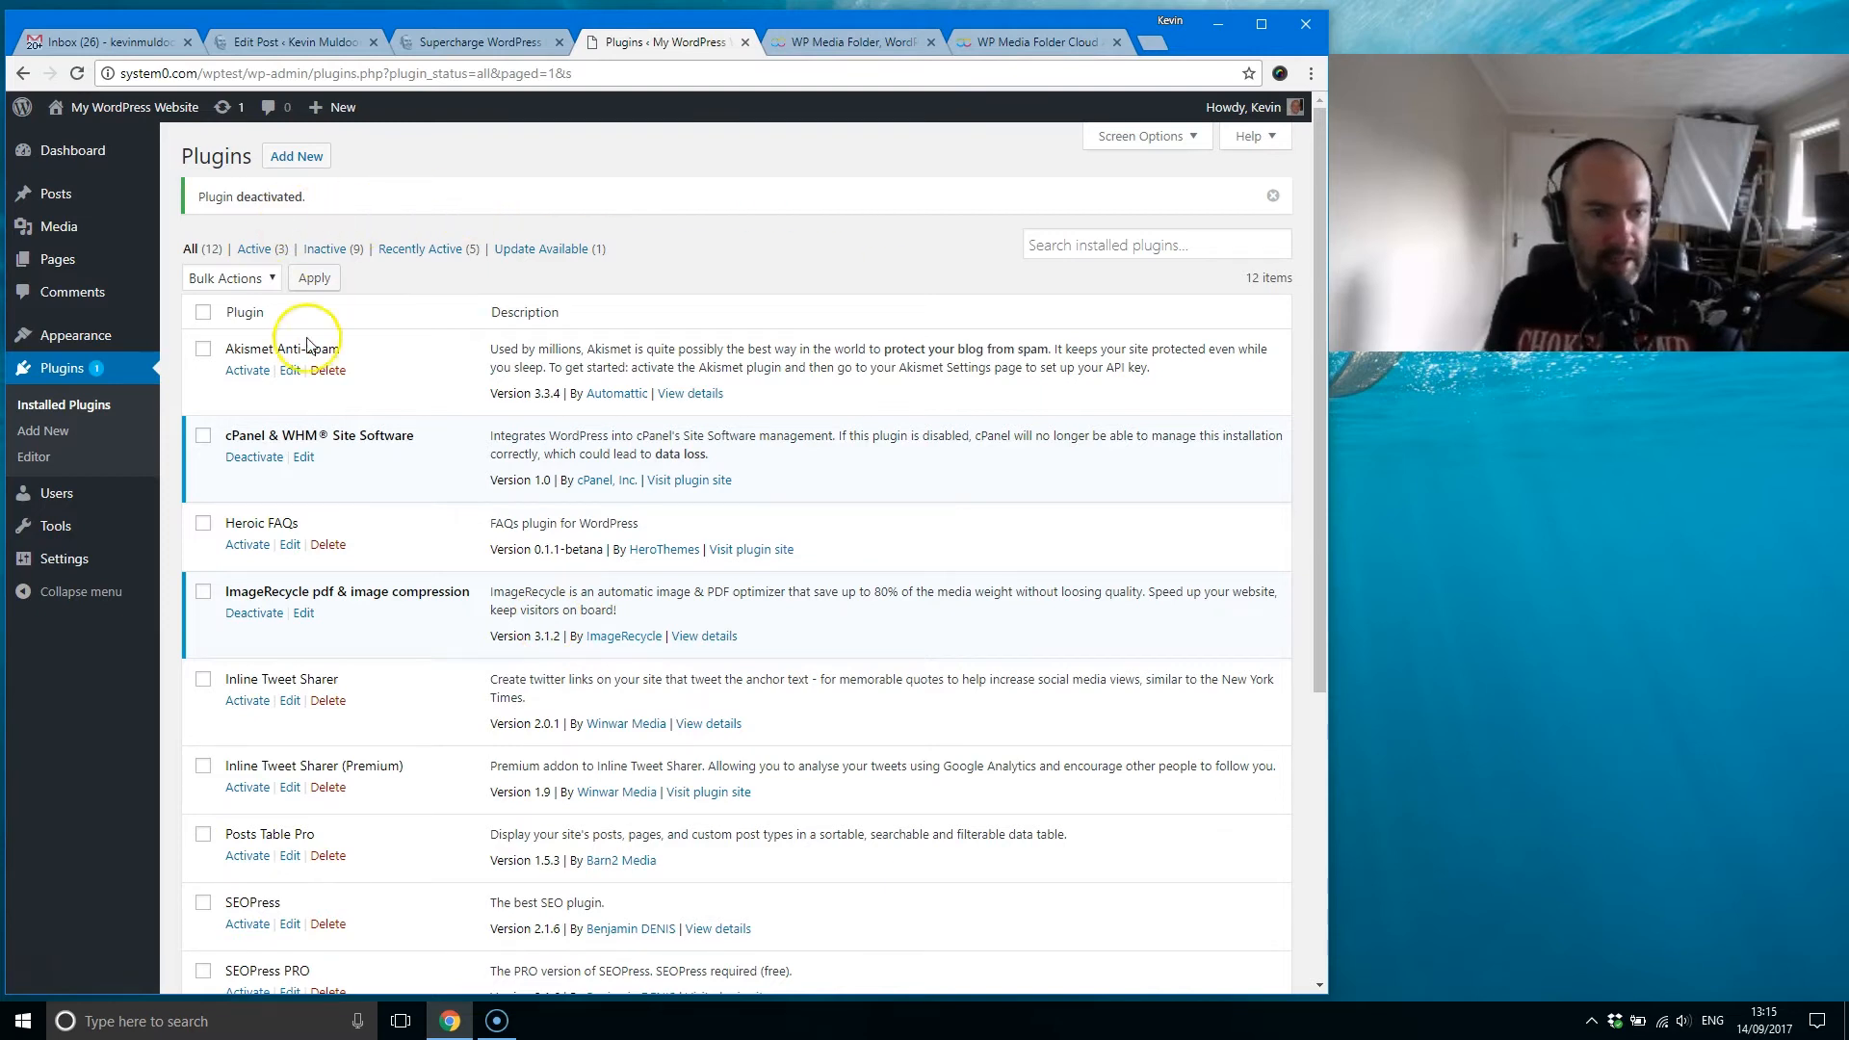
scroll(284, 872, down, 4)
click(255, 811)
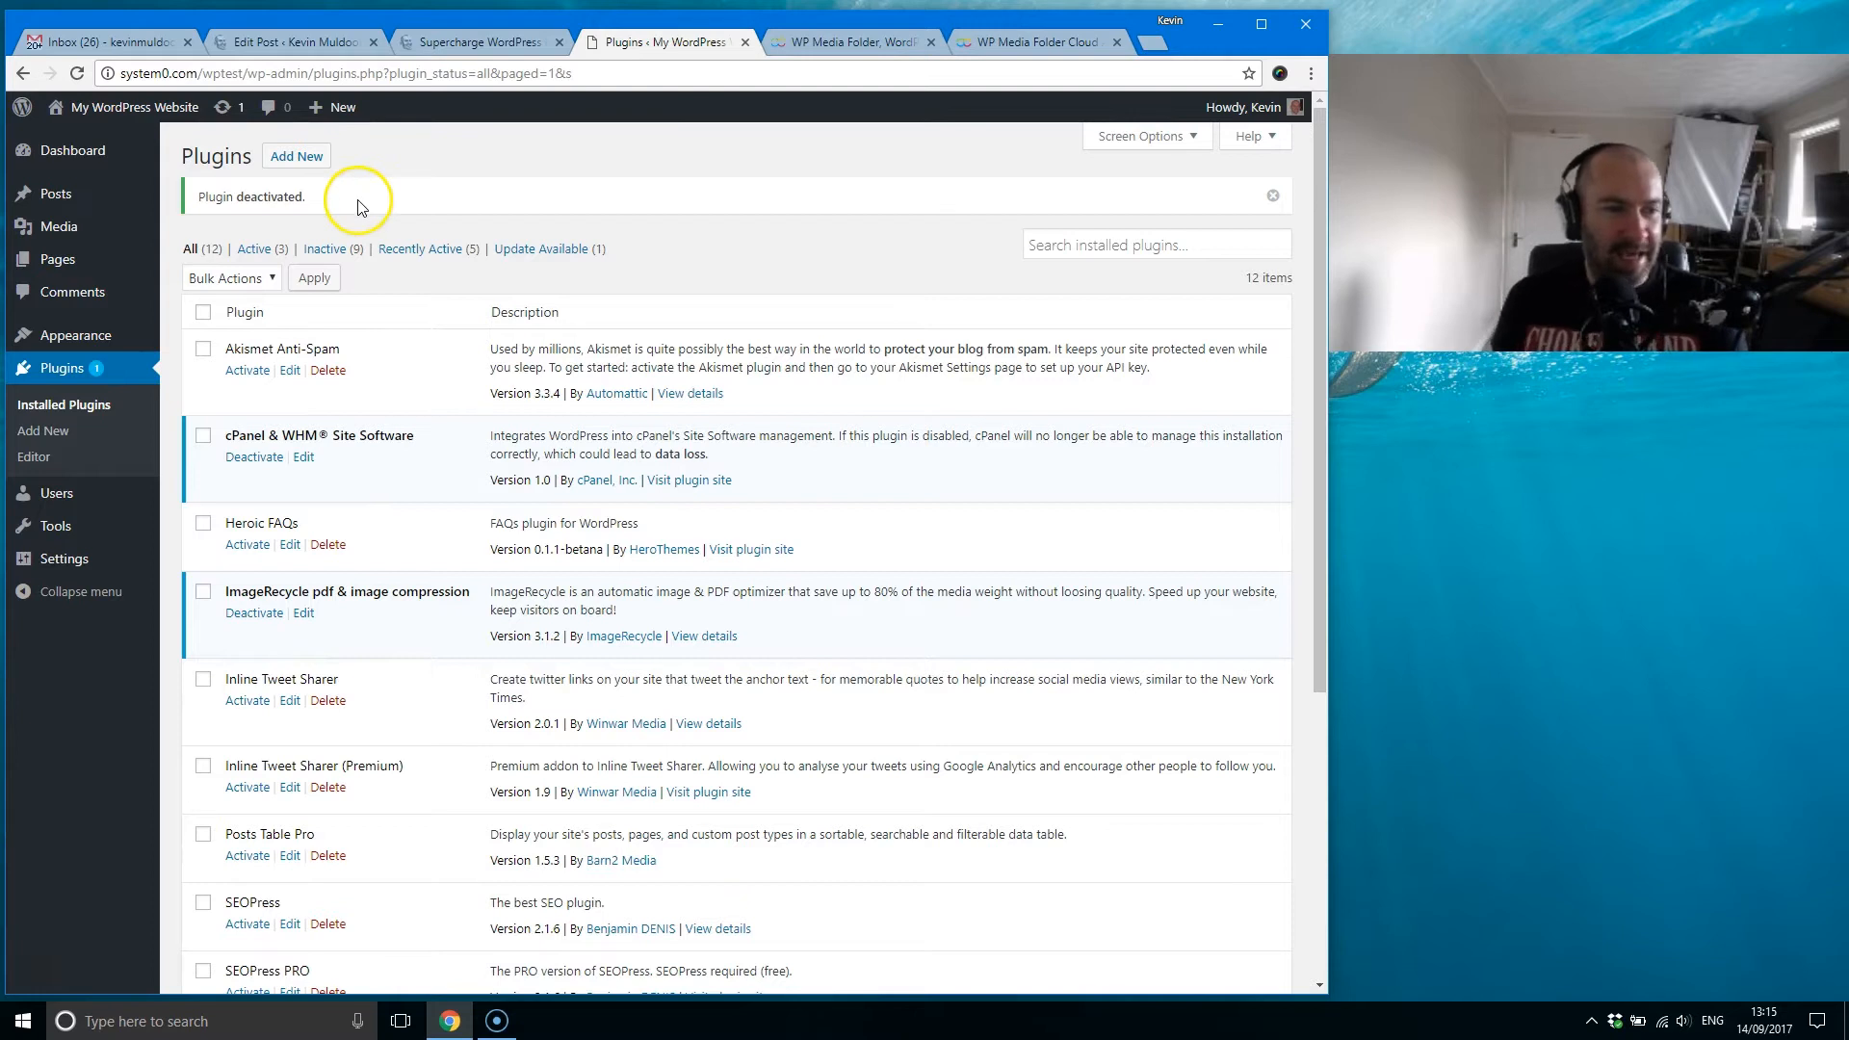
mouse_move(77, 207)
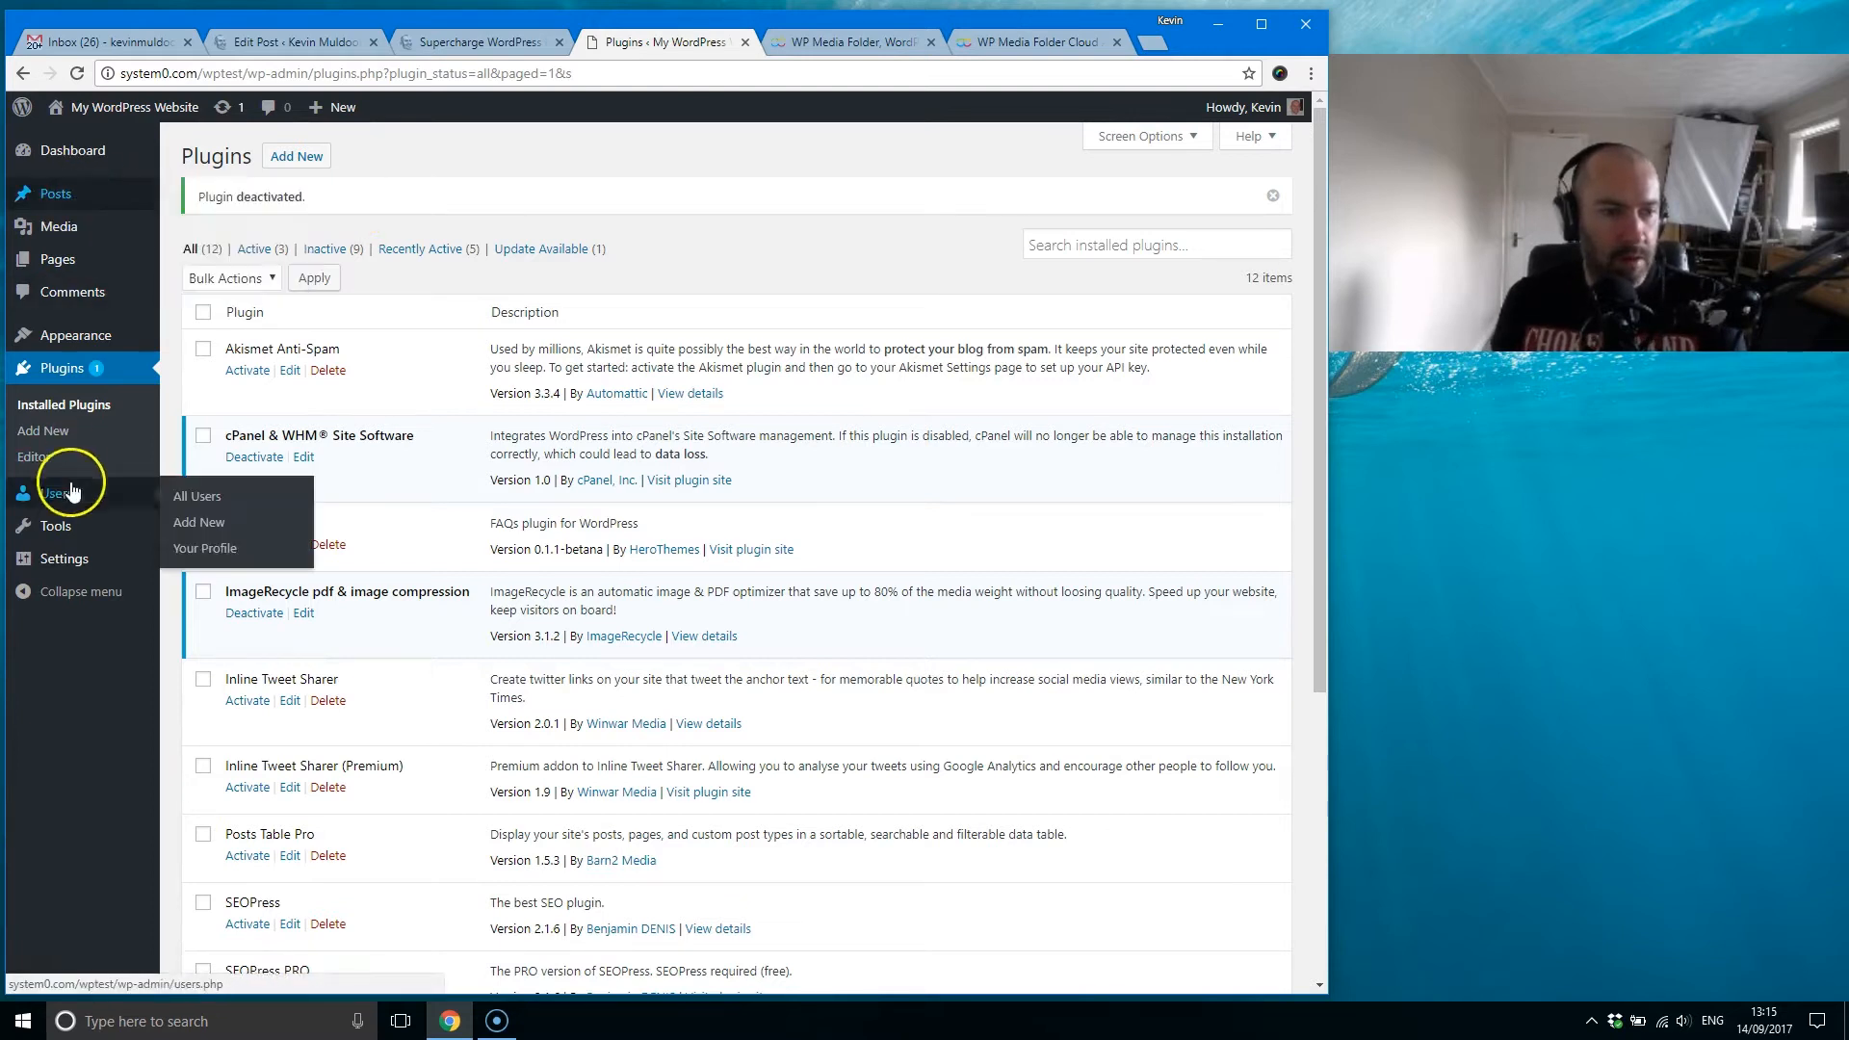
mouse_move(79, 581)
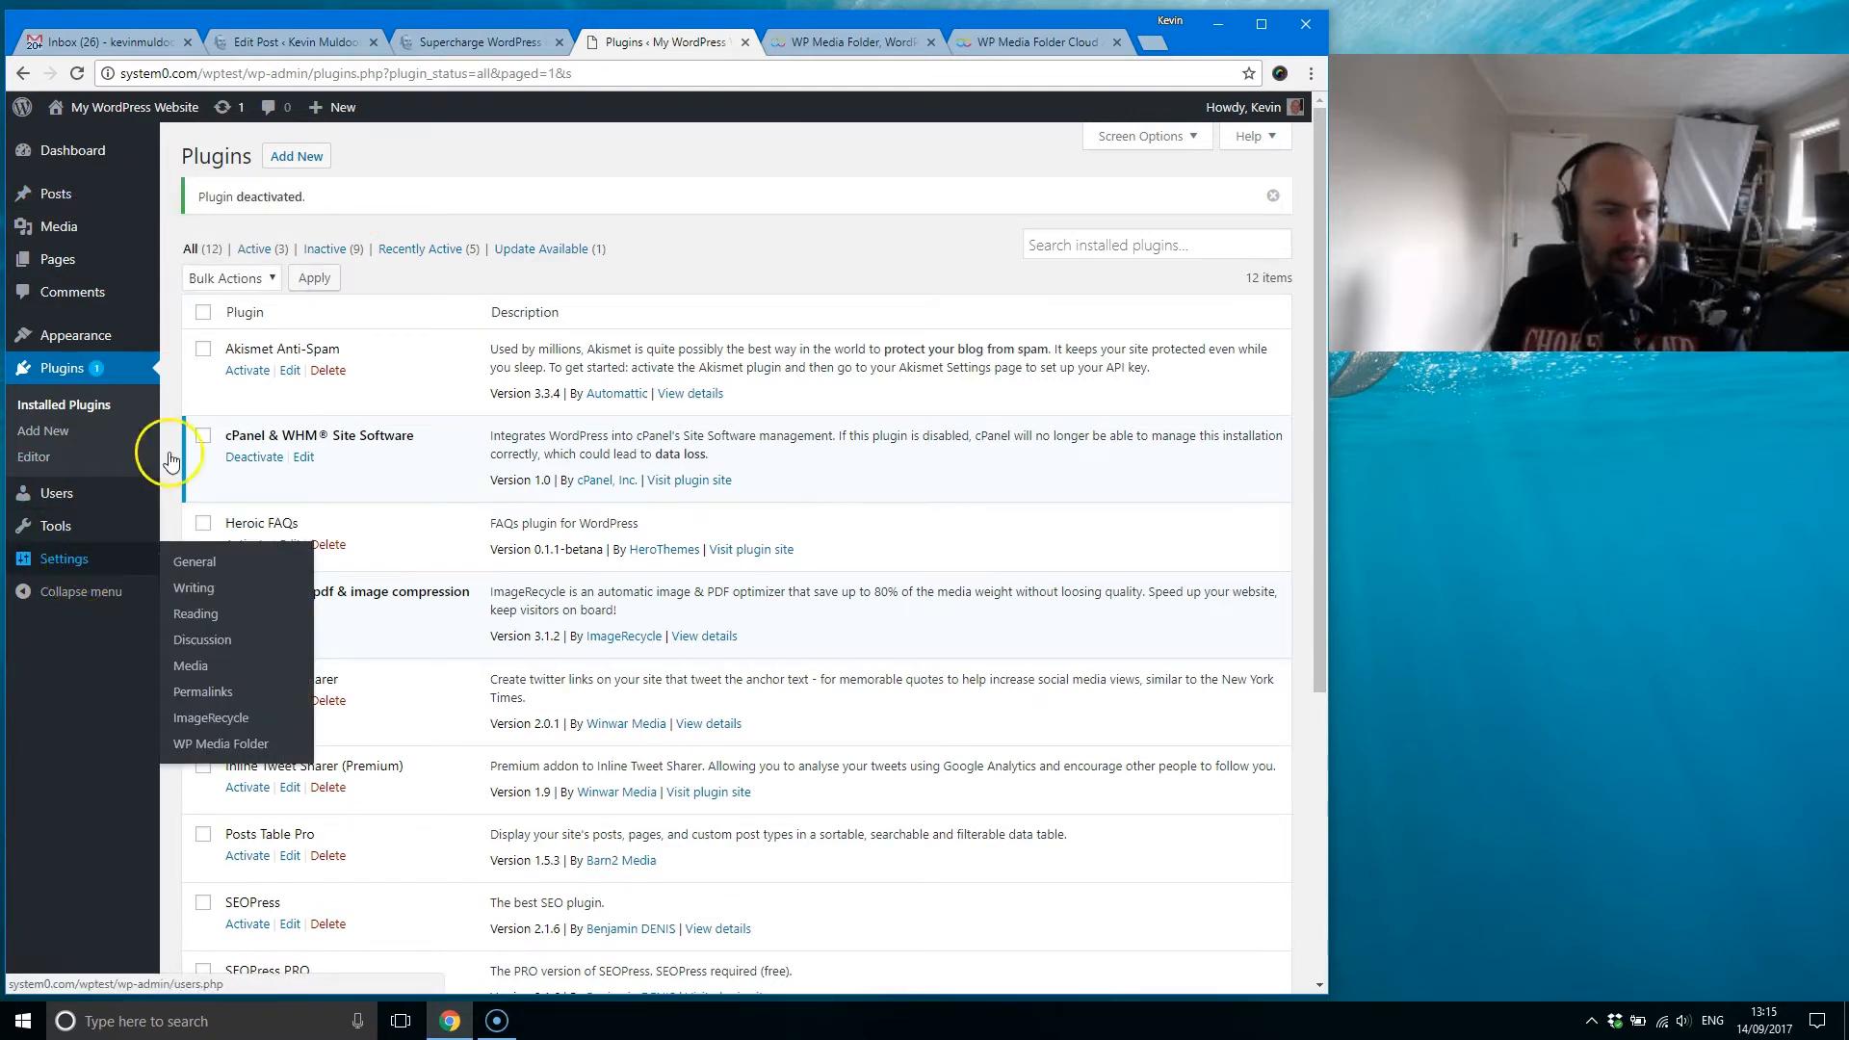
click(204, 230)
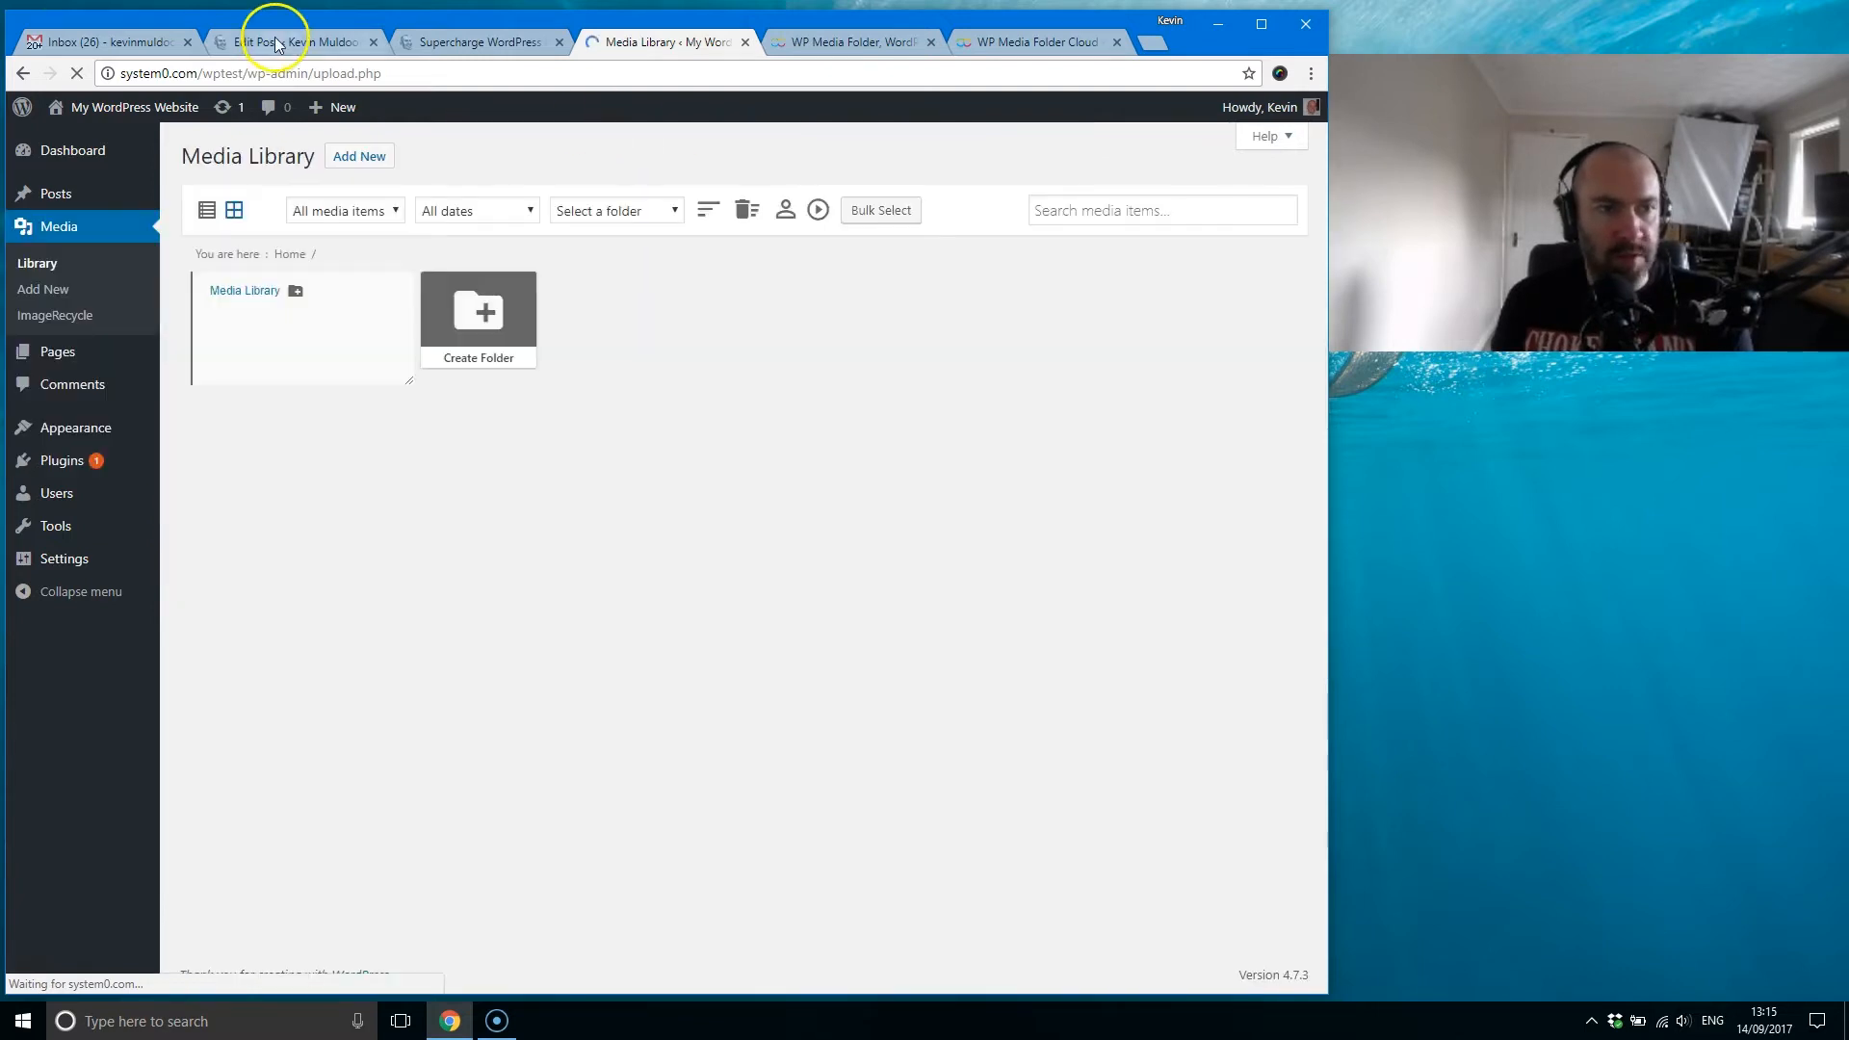
Step: From the Edit Post page of the live WordPress site, open that site's Media Library in a new browser tab
click(275, 41)
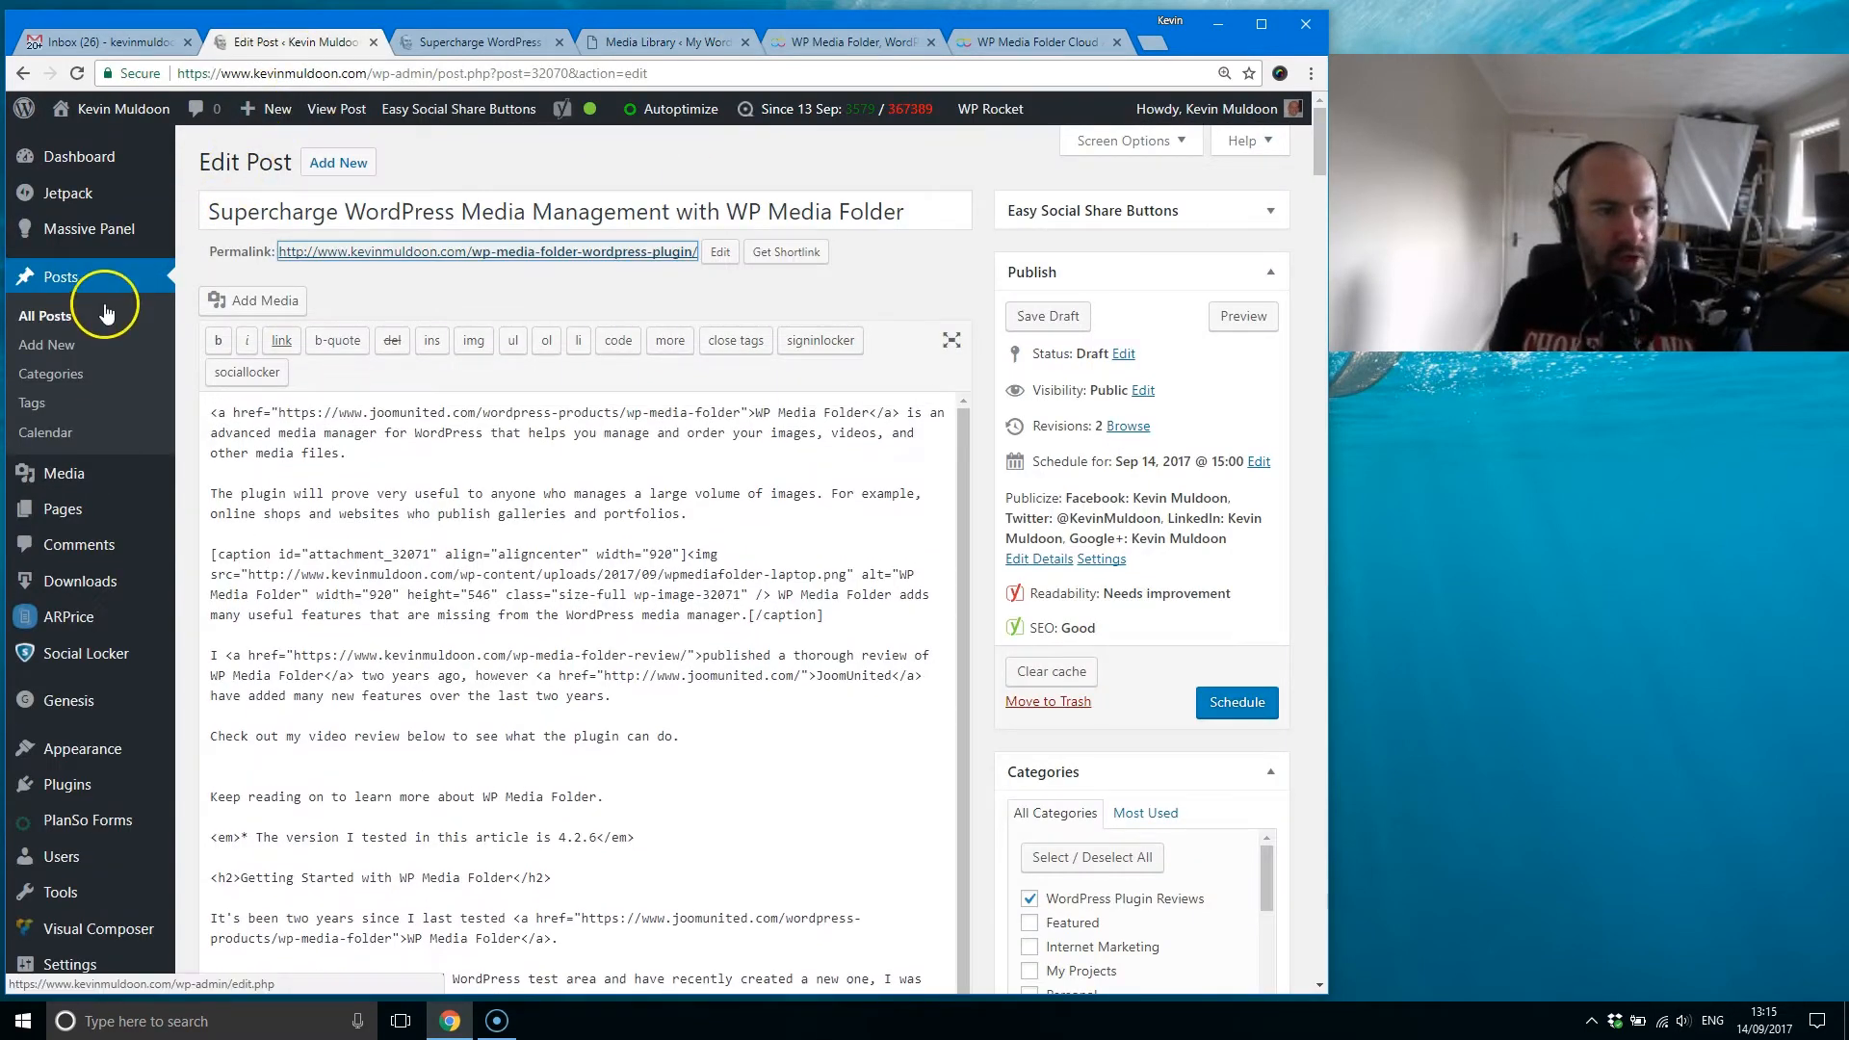
mouse_move(106, 473)
middle_click(220, 478)
click(424, 42)
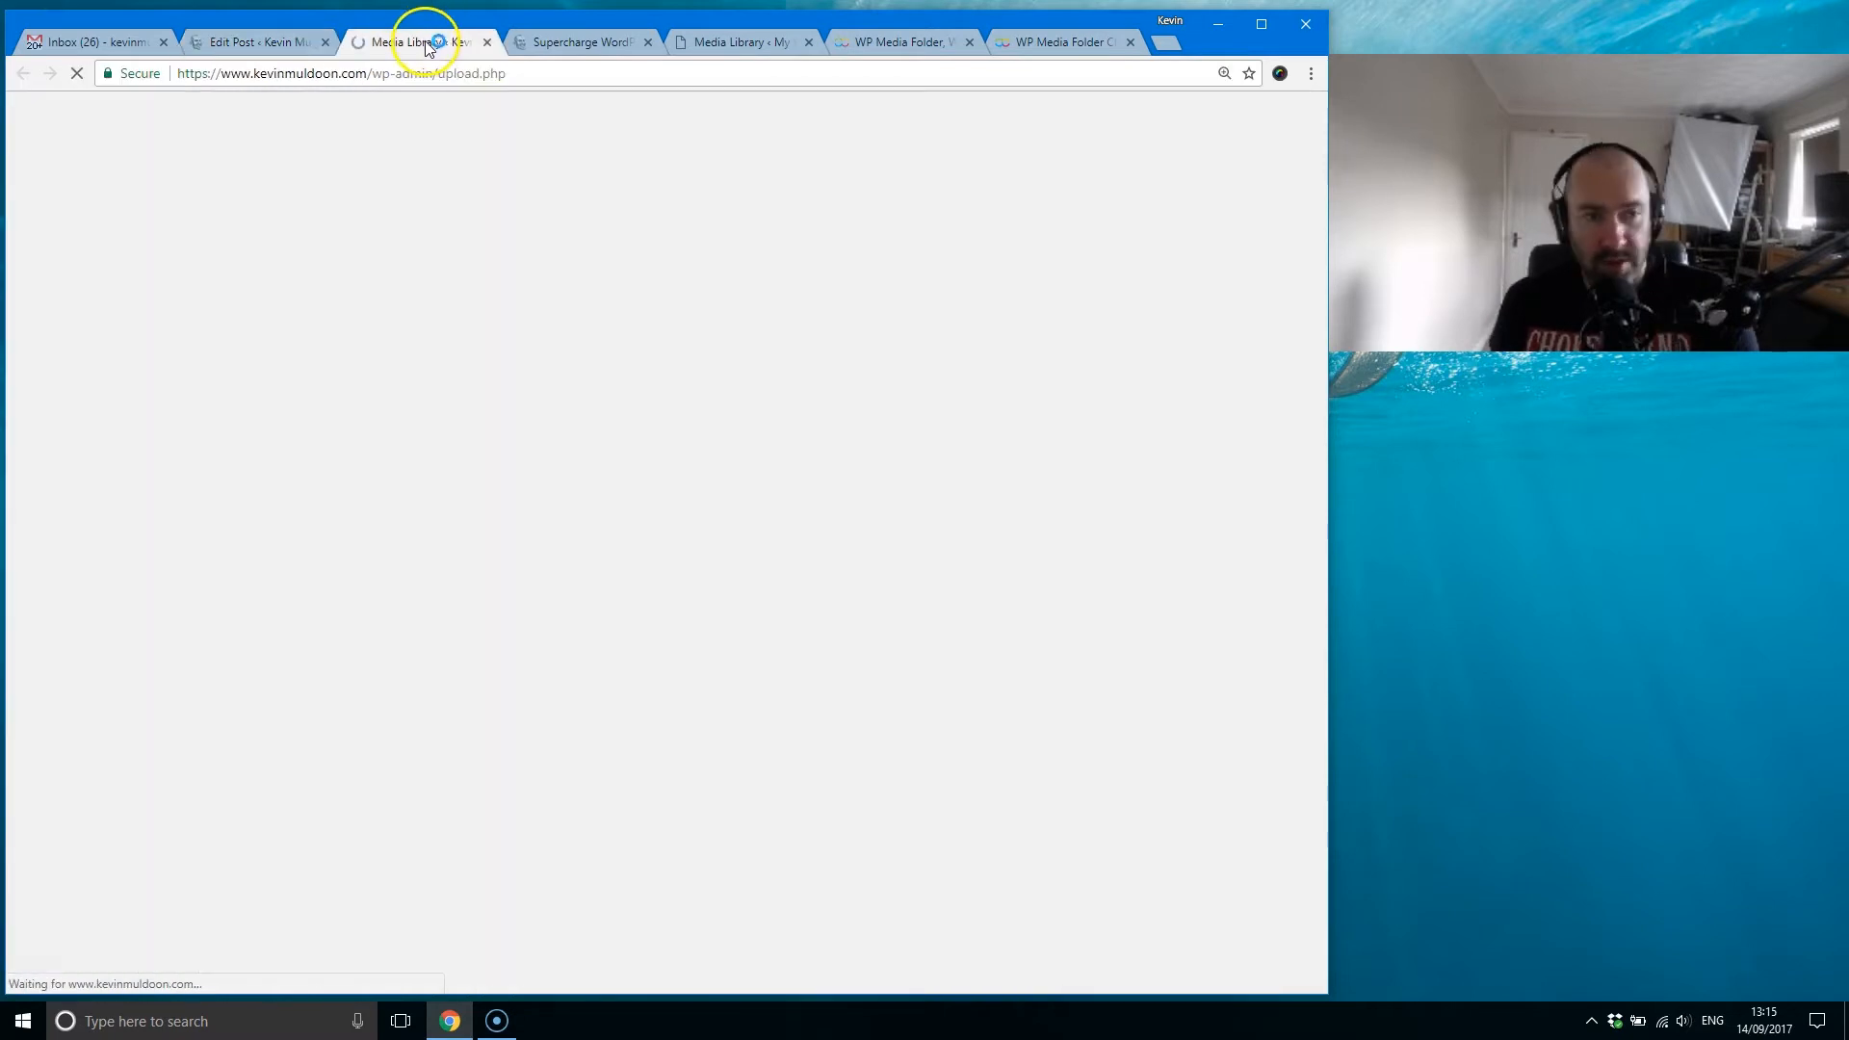
mouse_move(395, 104)
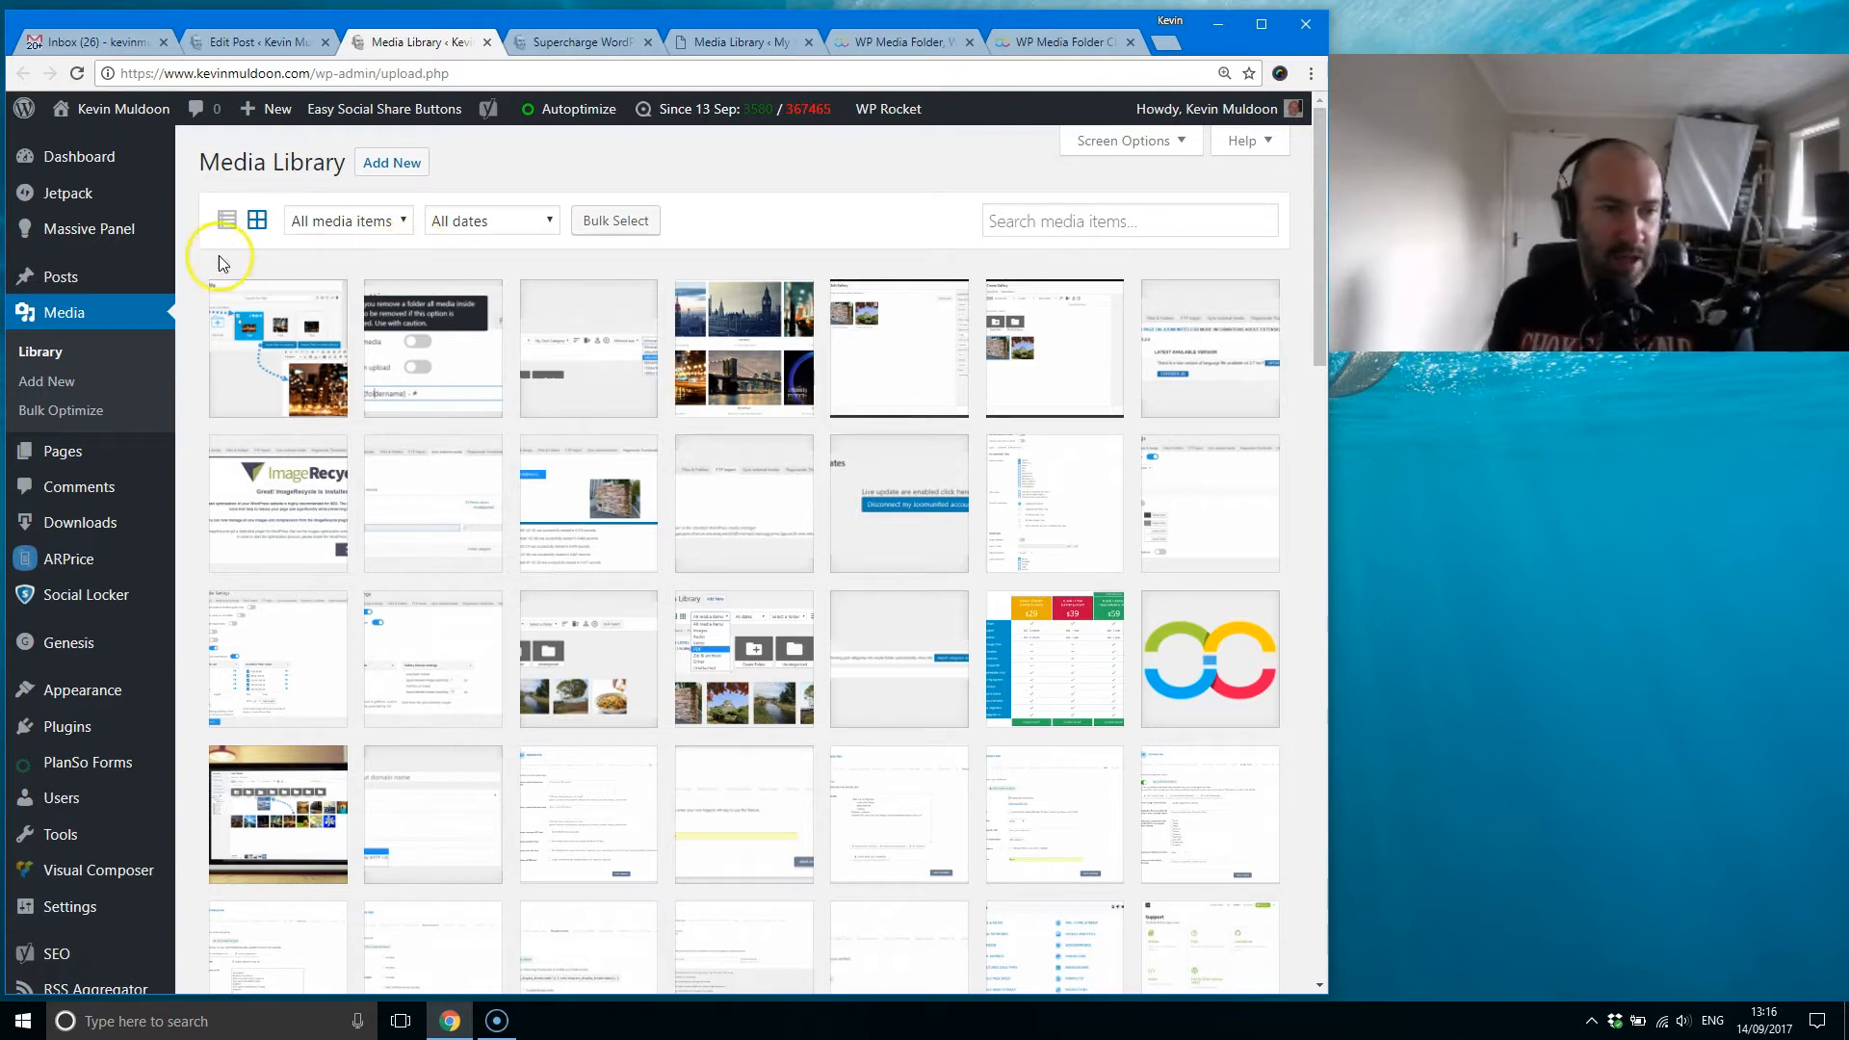
Step: Examine the default Media Library's list and grid views and its media type and date filter options
click(227, 222)
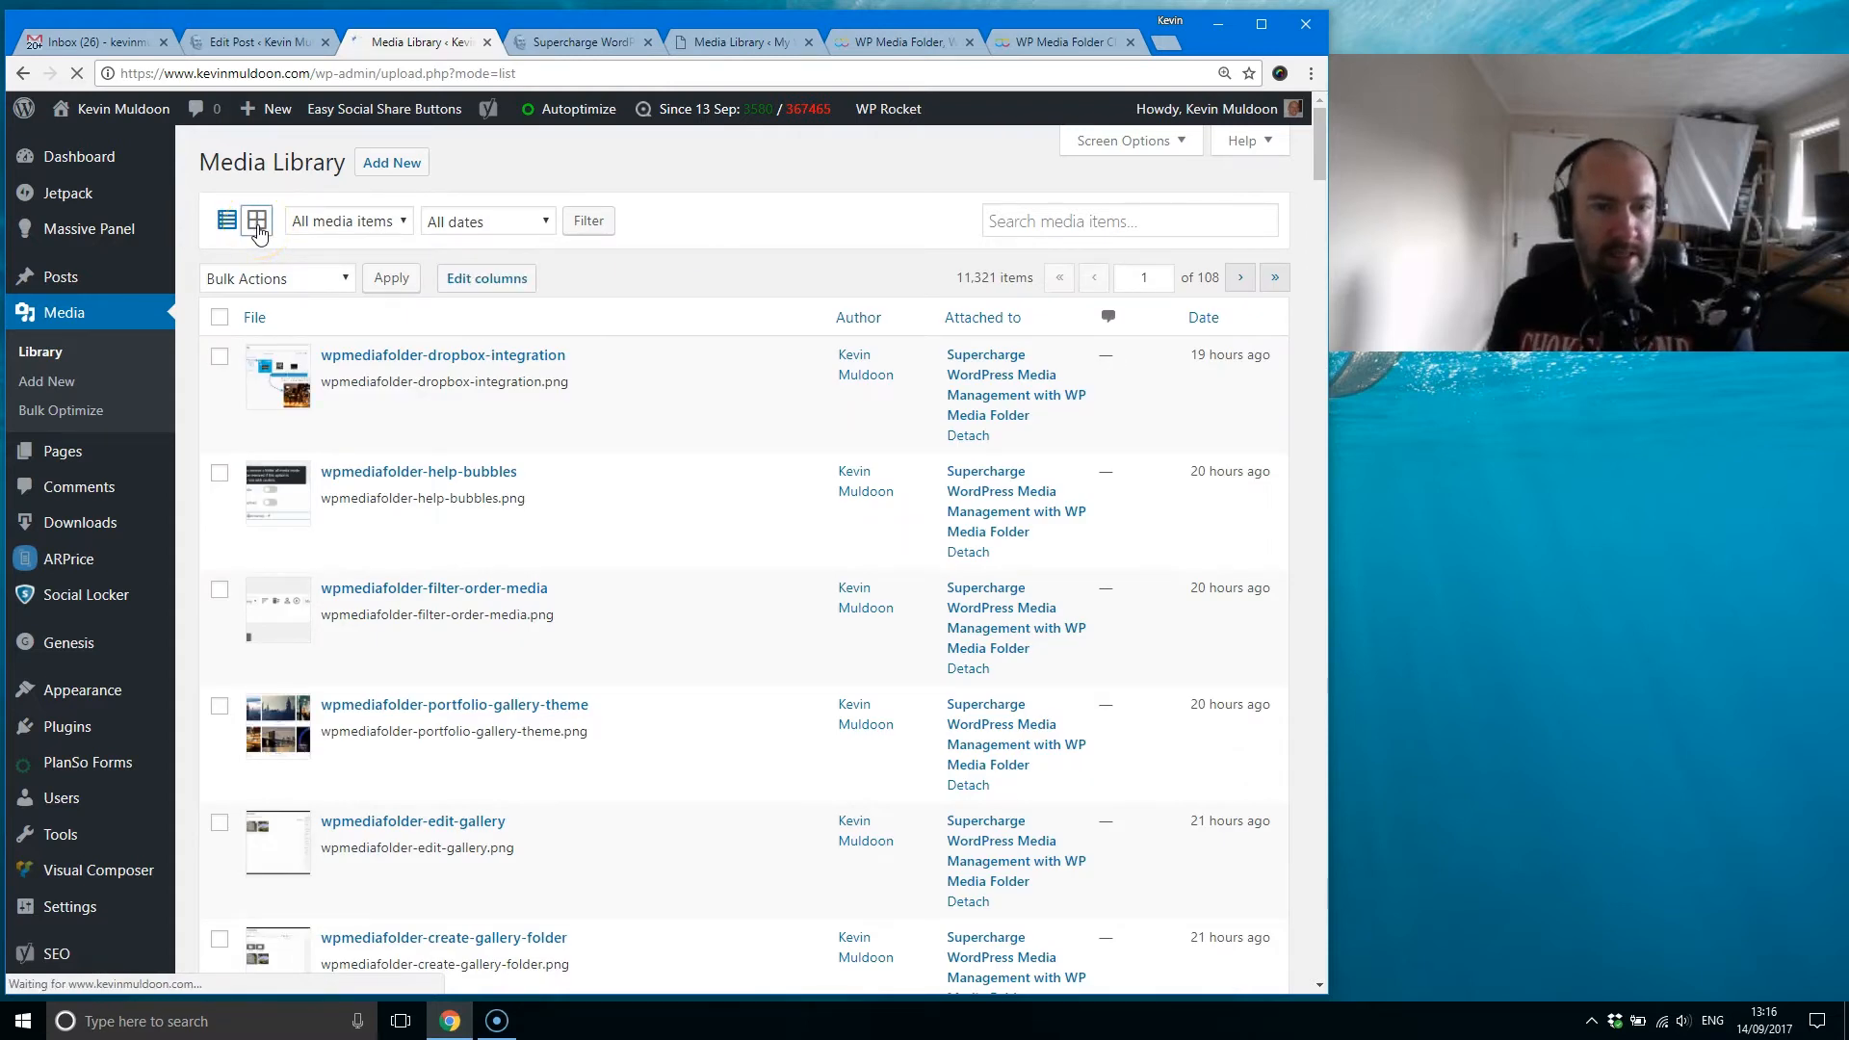
click(357, 222)
click(364, 223)
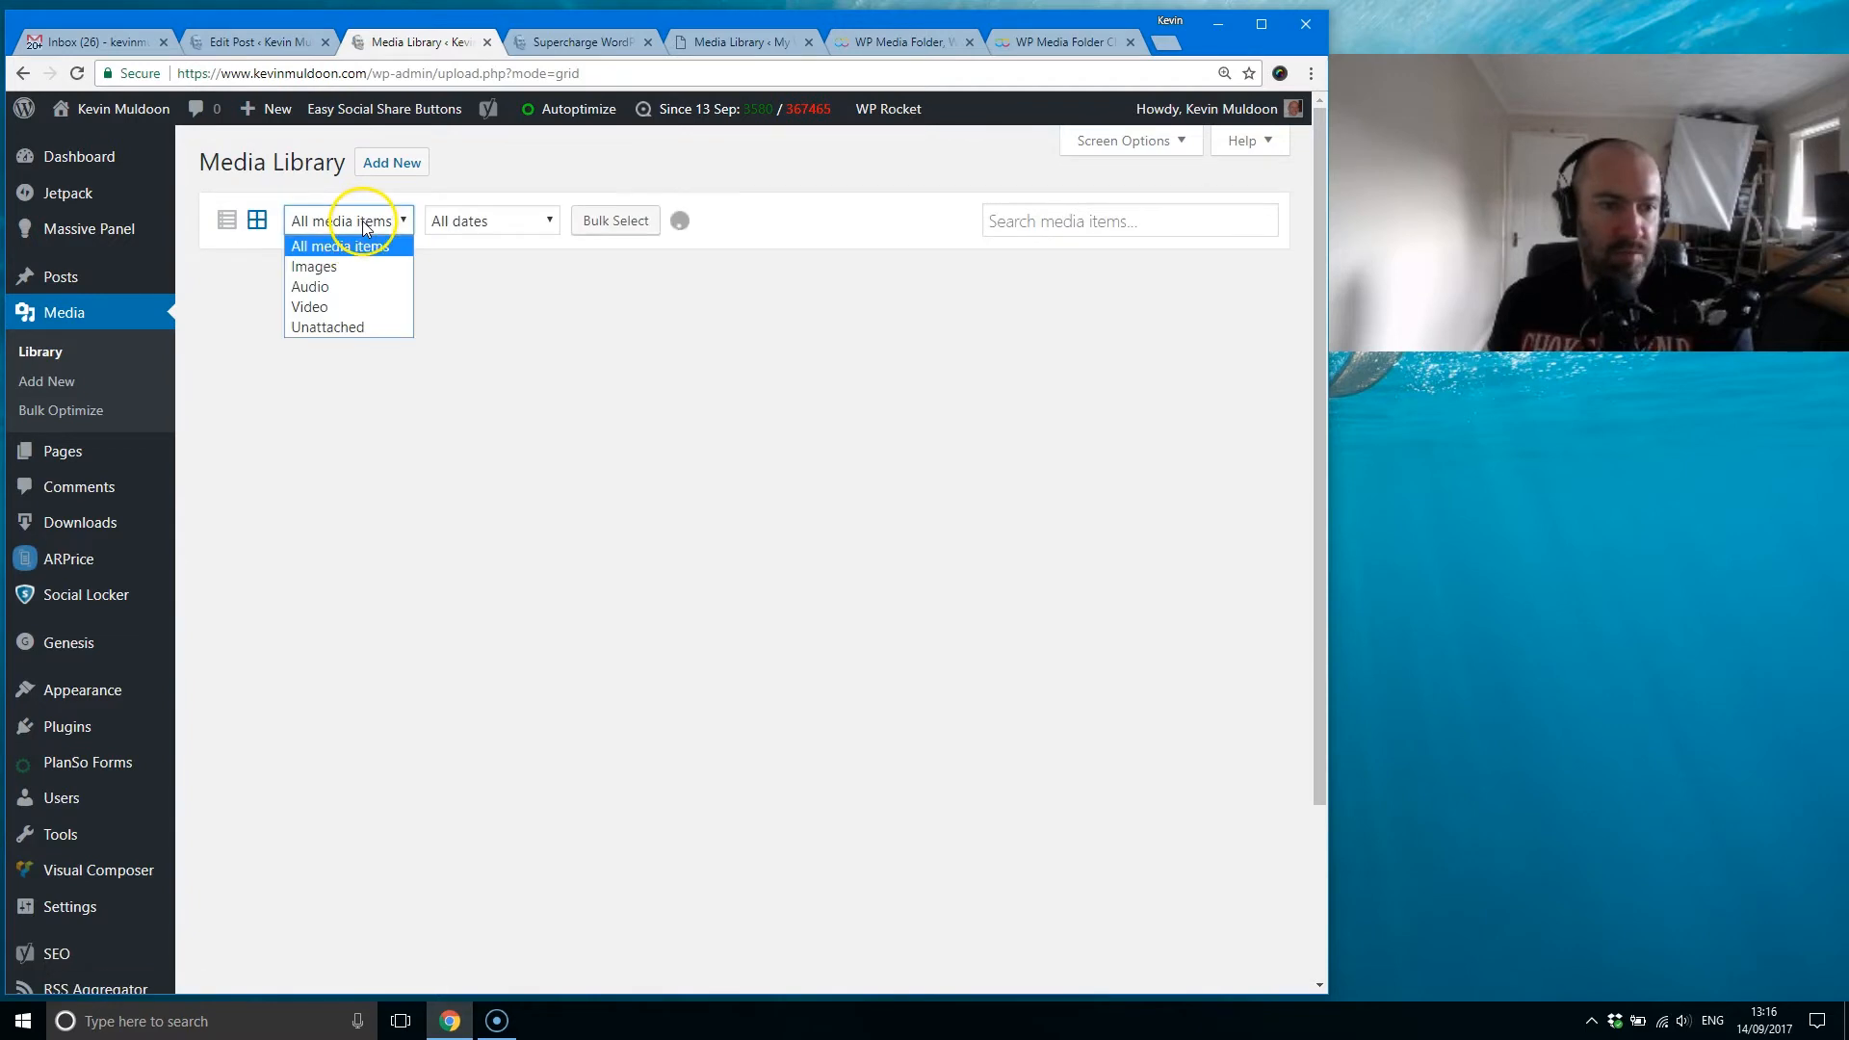
click(491, 222)
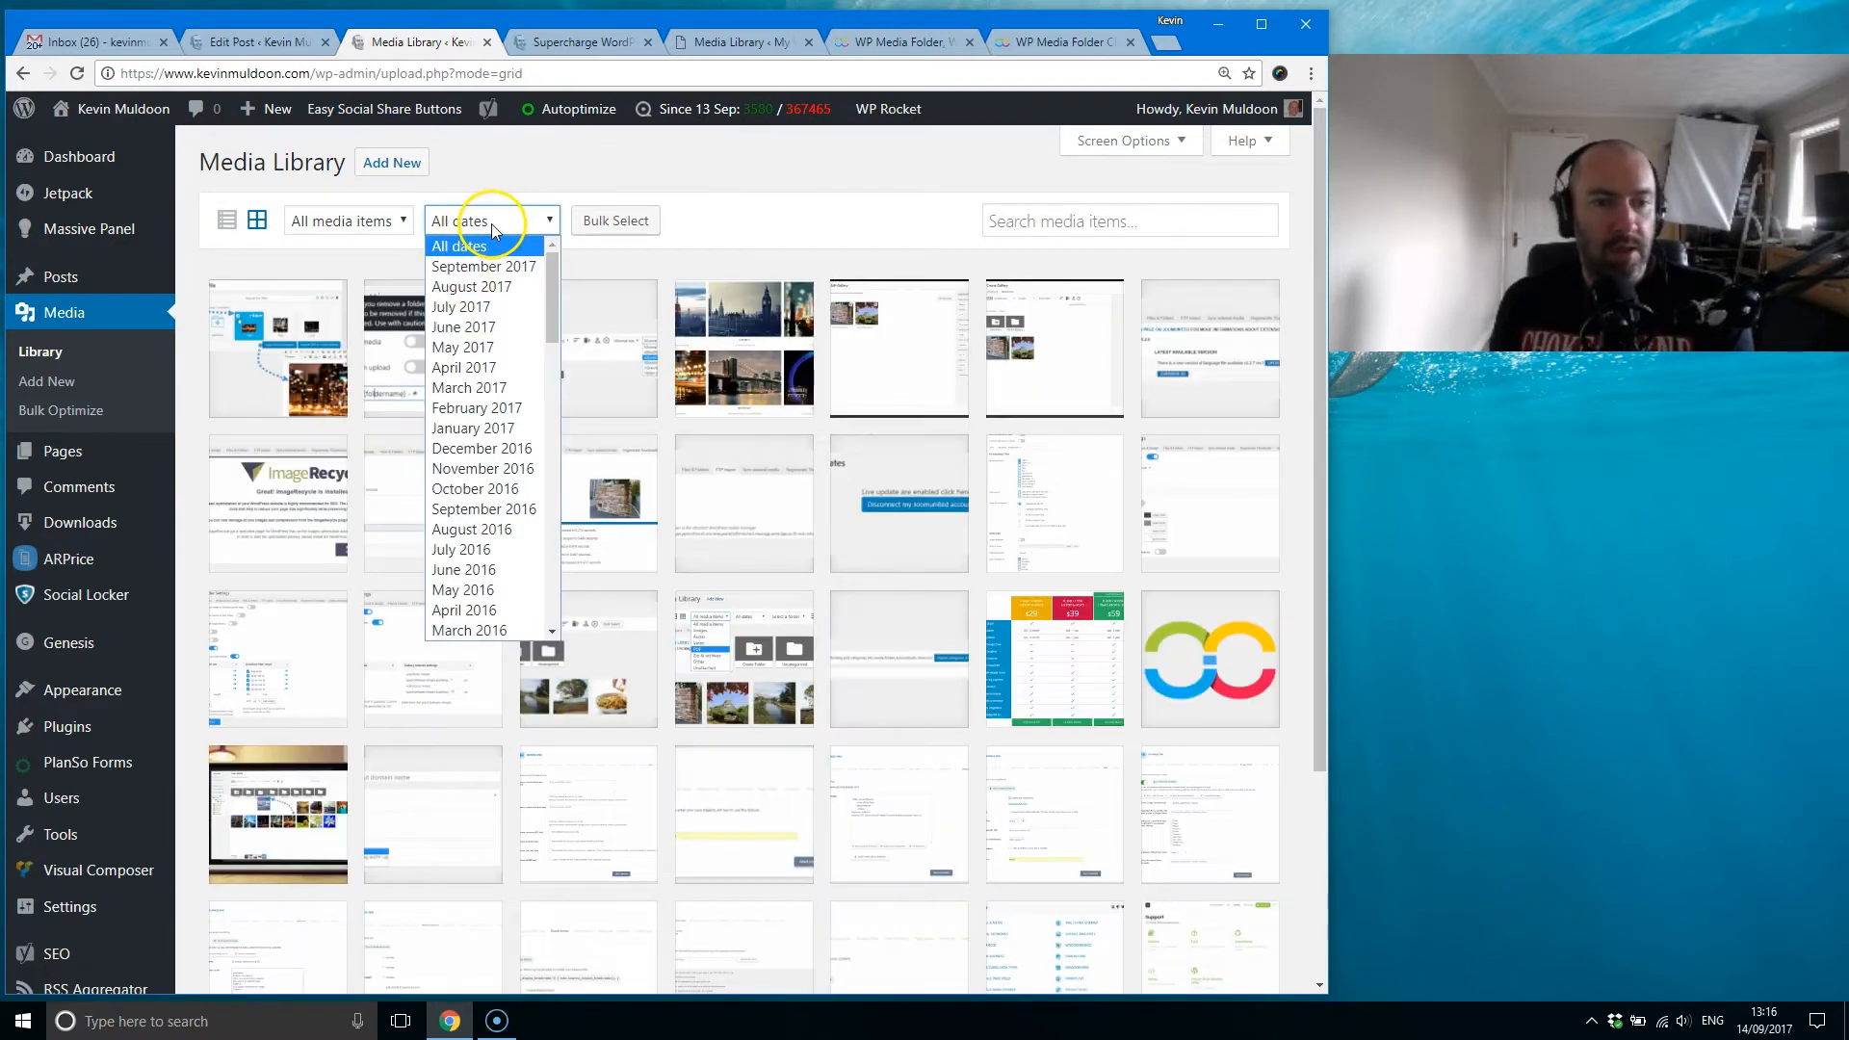
drag(557, 309, 551, 258)
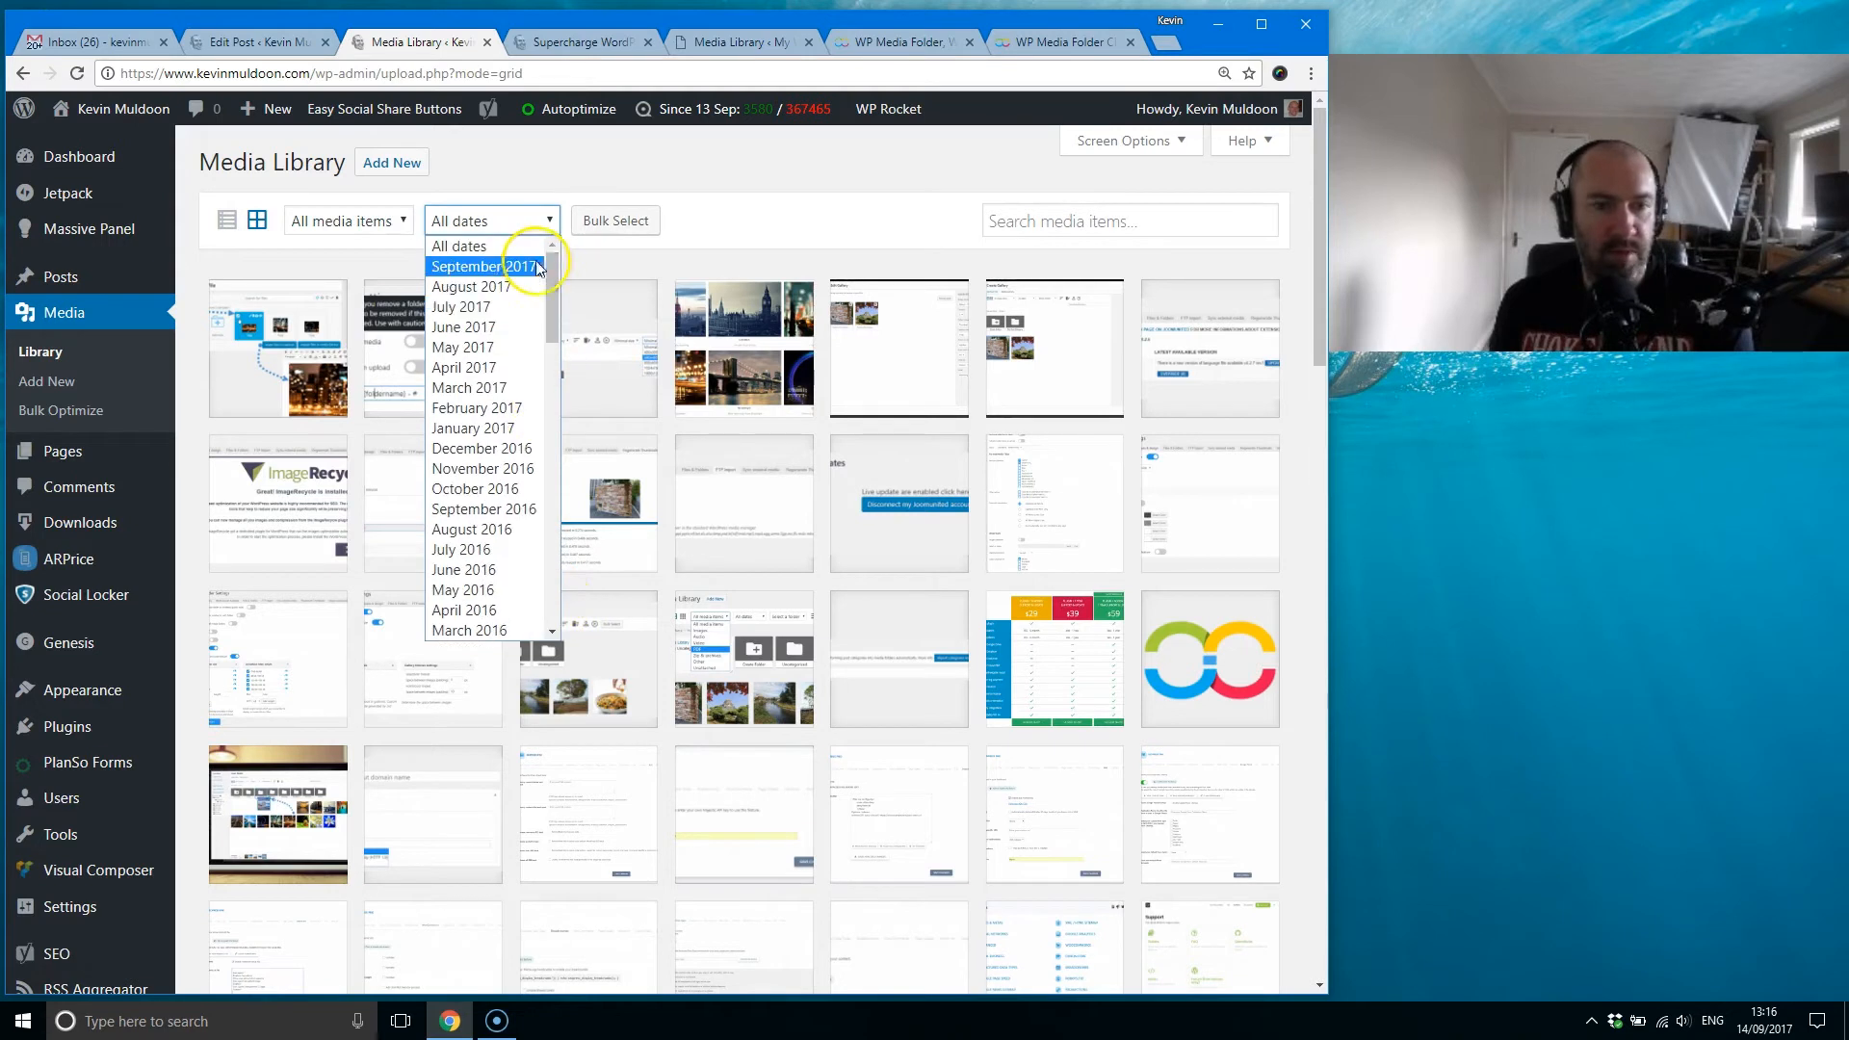
click(699, 227)
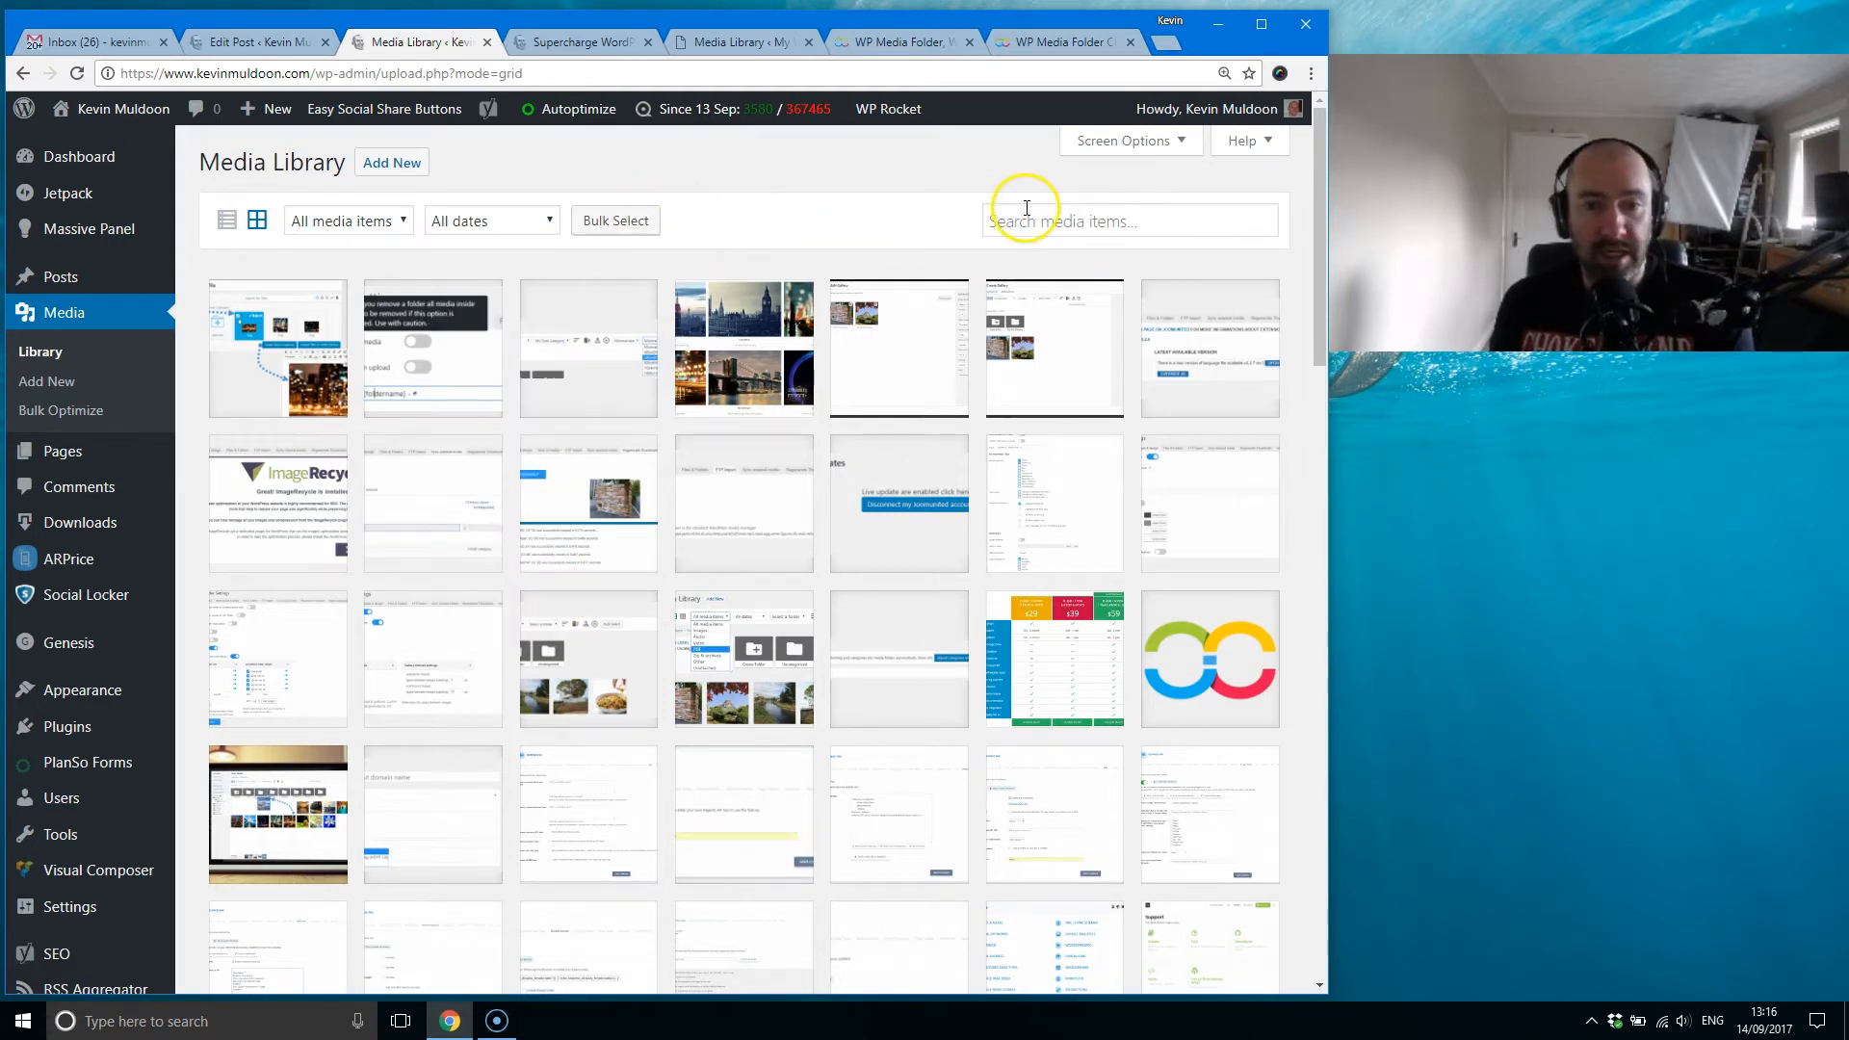
Step: Try bulk selecting and deselecting the first three items in the default Media Library, ending by cancelling the selection
click(635, 227)
click(288, 347)
click(429, 349)
click(582, 351)
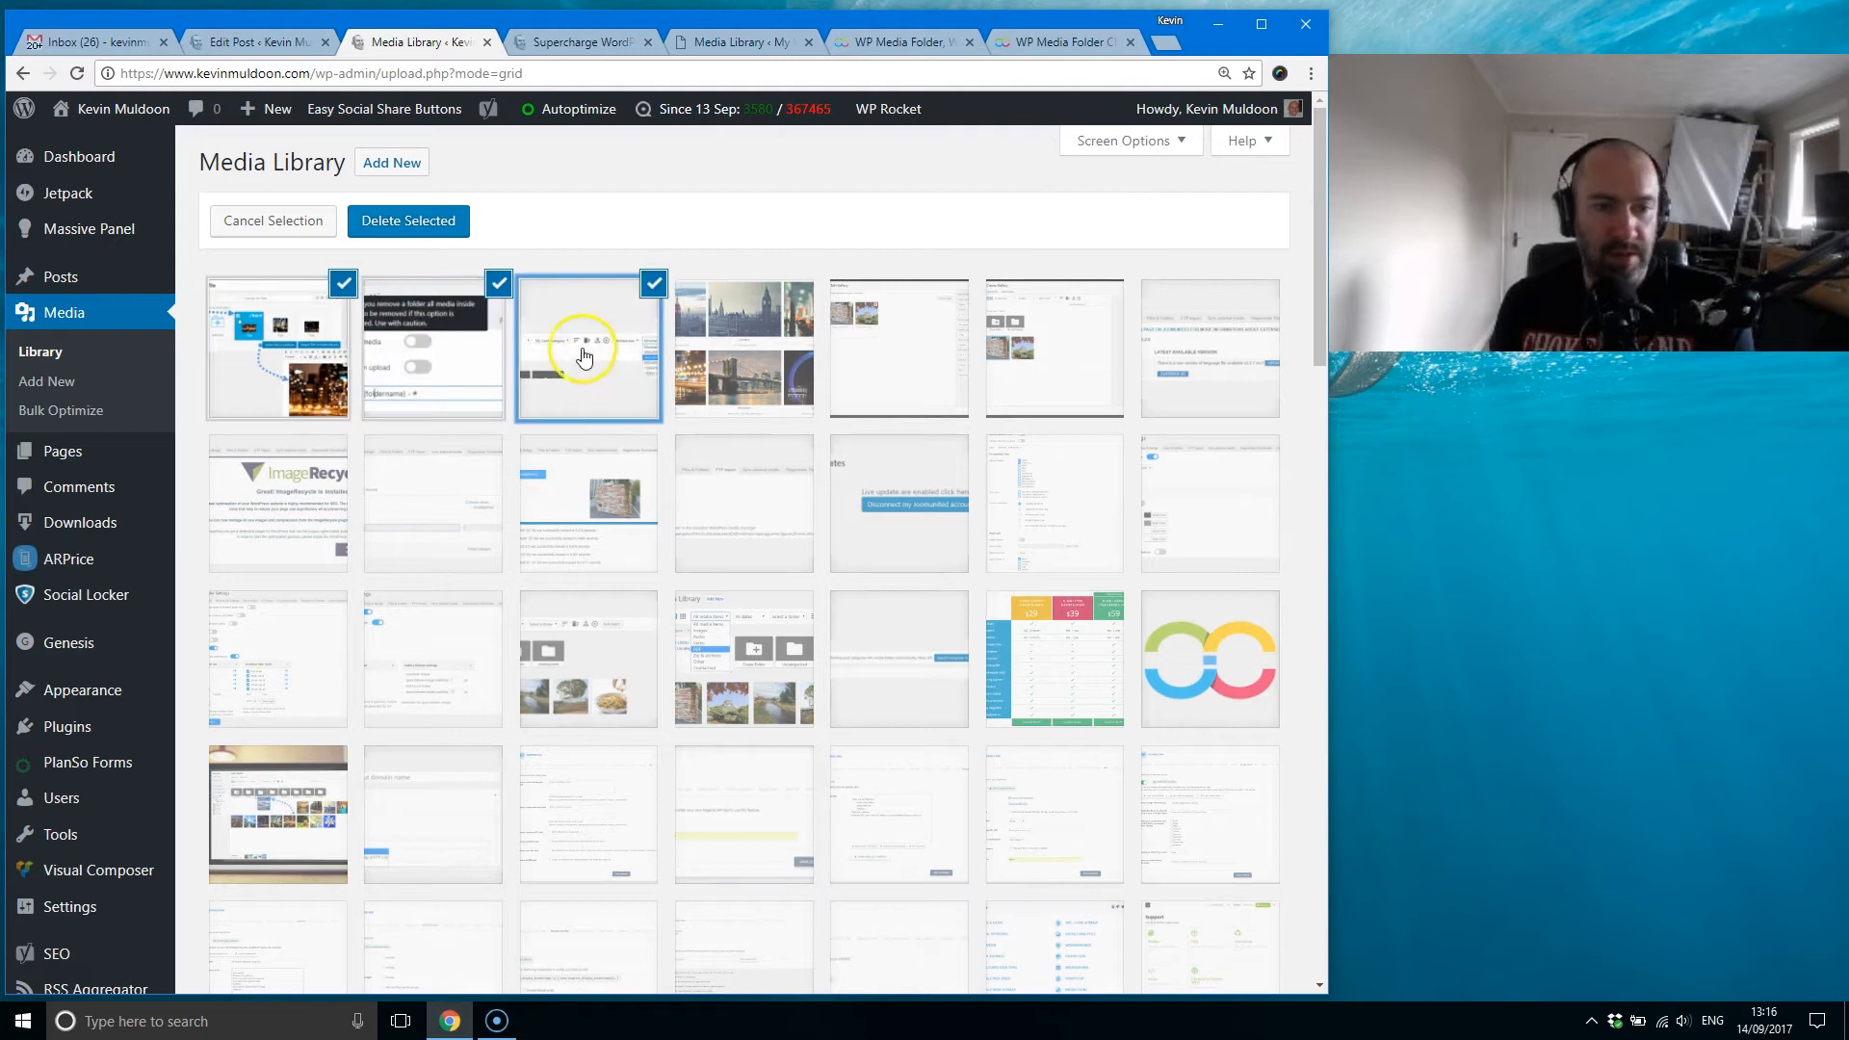
click(561, 345)
click(311, 314)
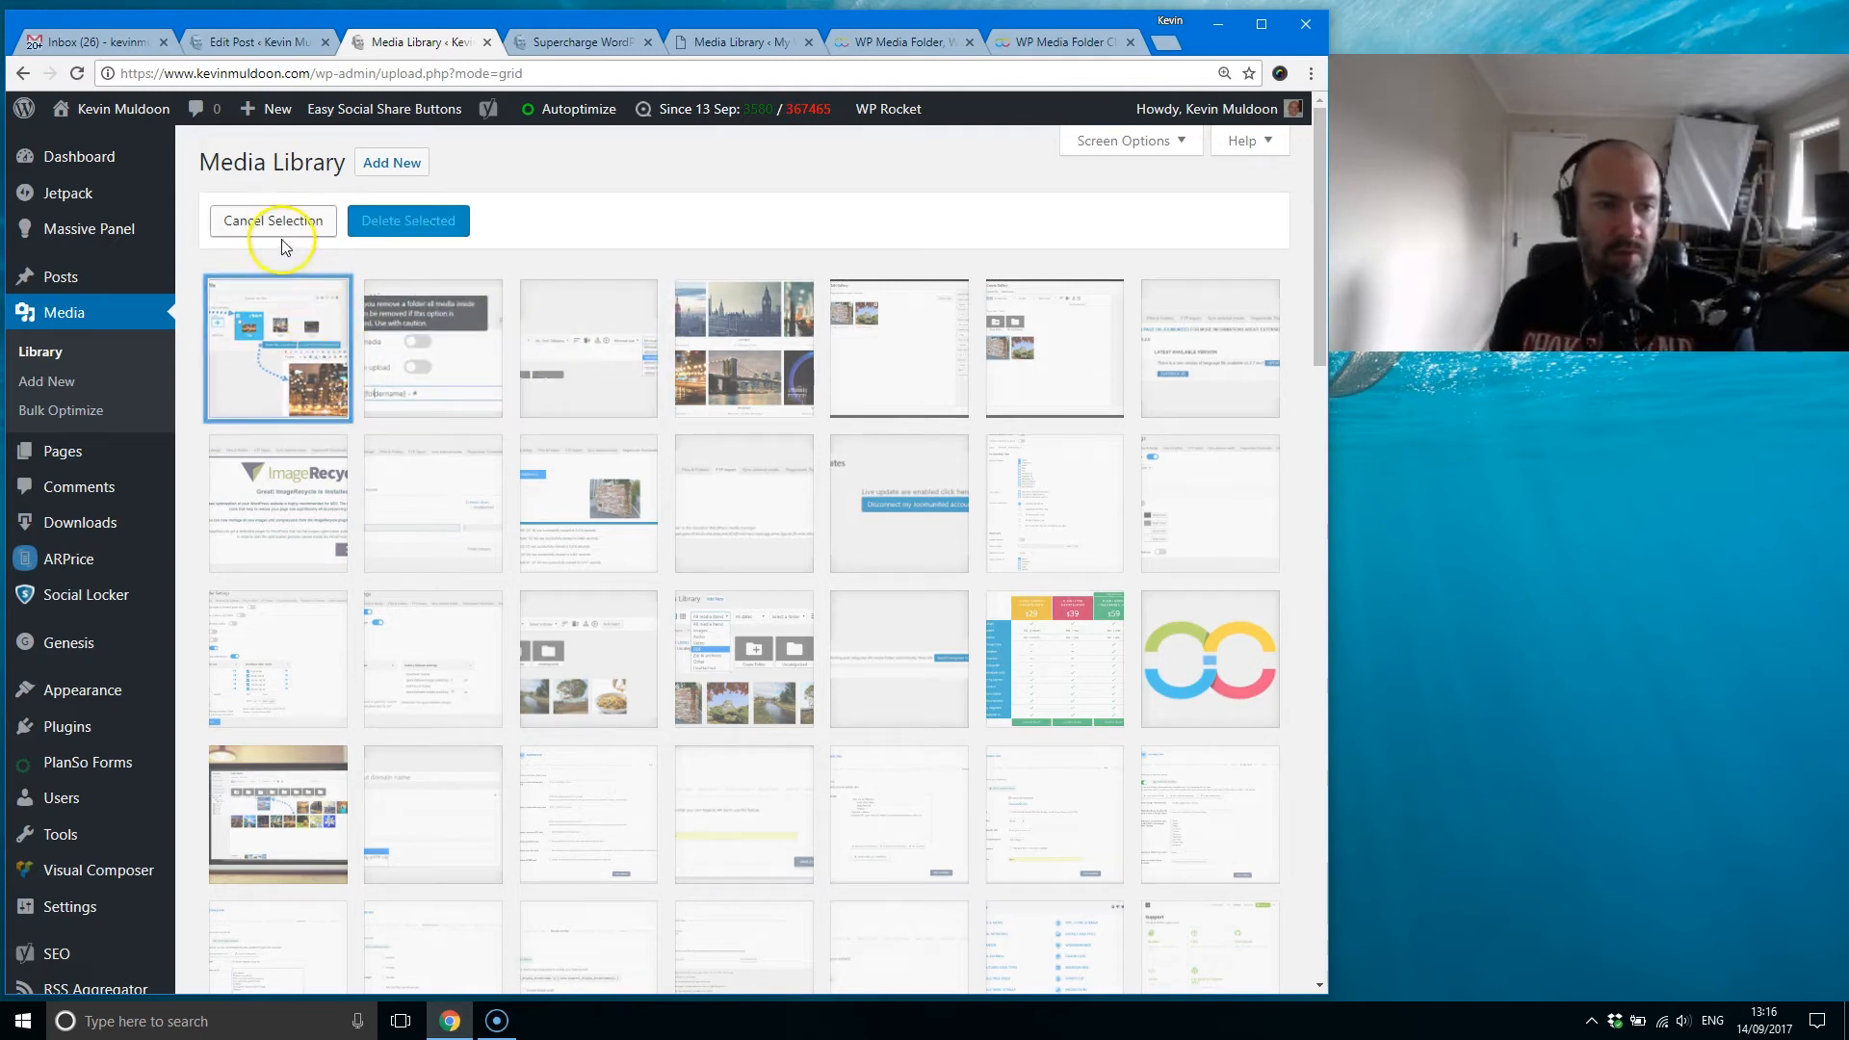
click(536, 330)
click(442, 350)
click(279, 332)
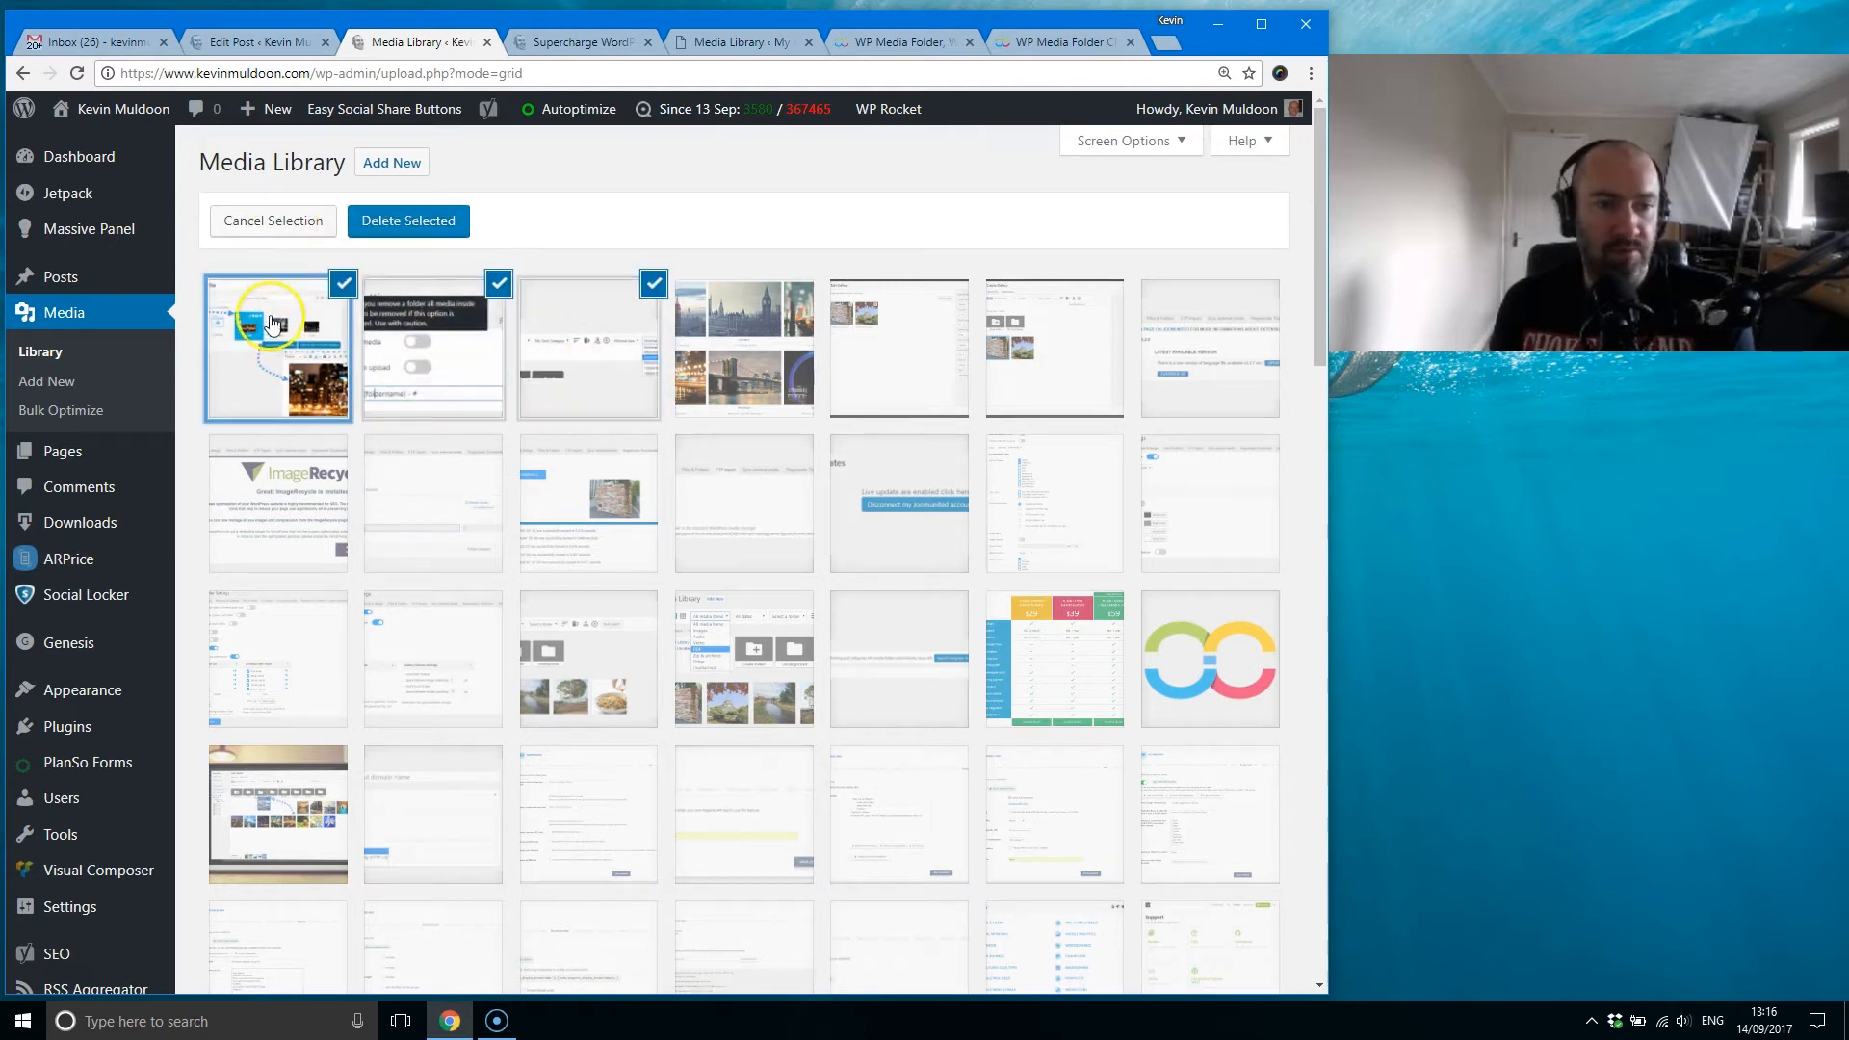
click(289, 342)
click(419, 361)
click(558, 351)
click(289, 222)
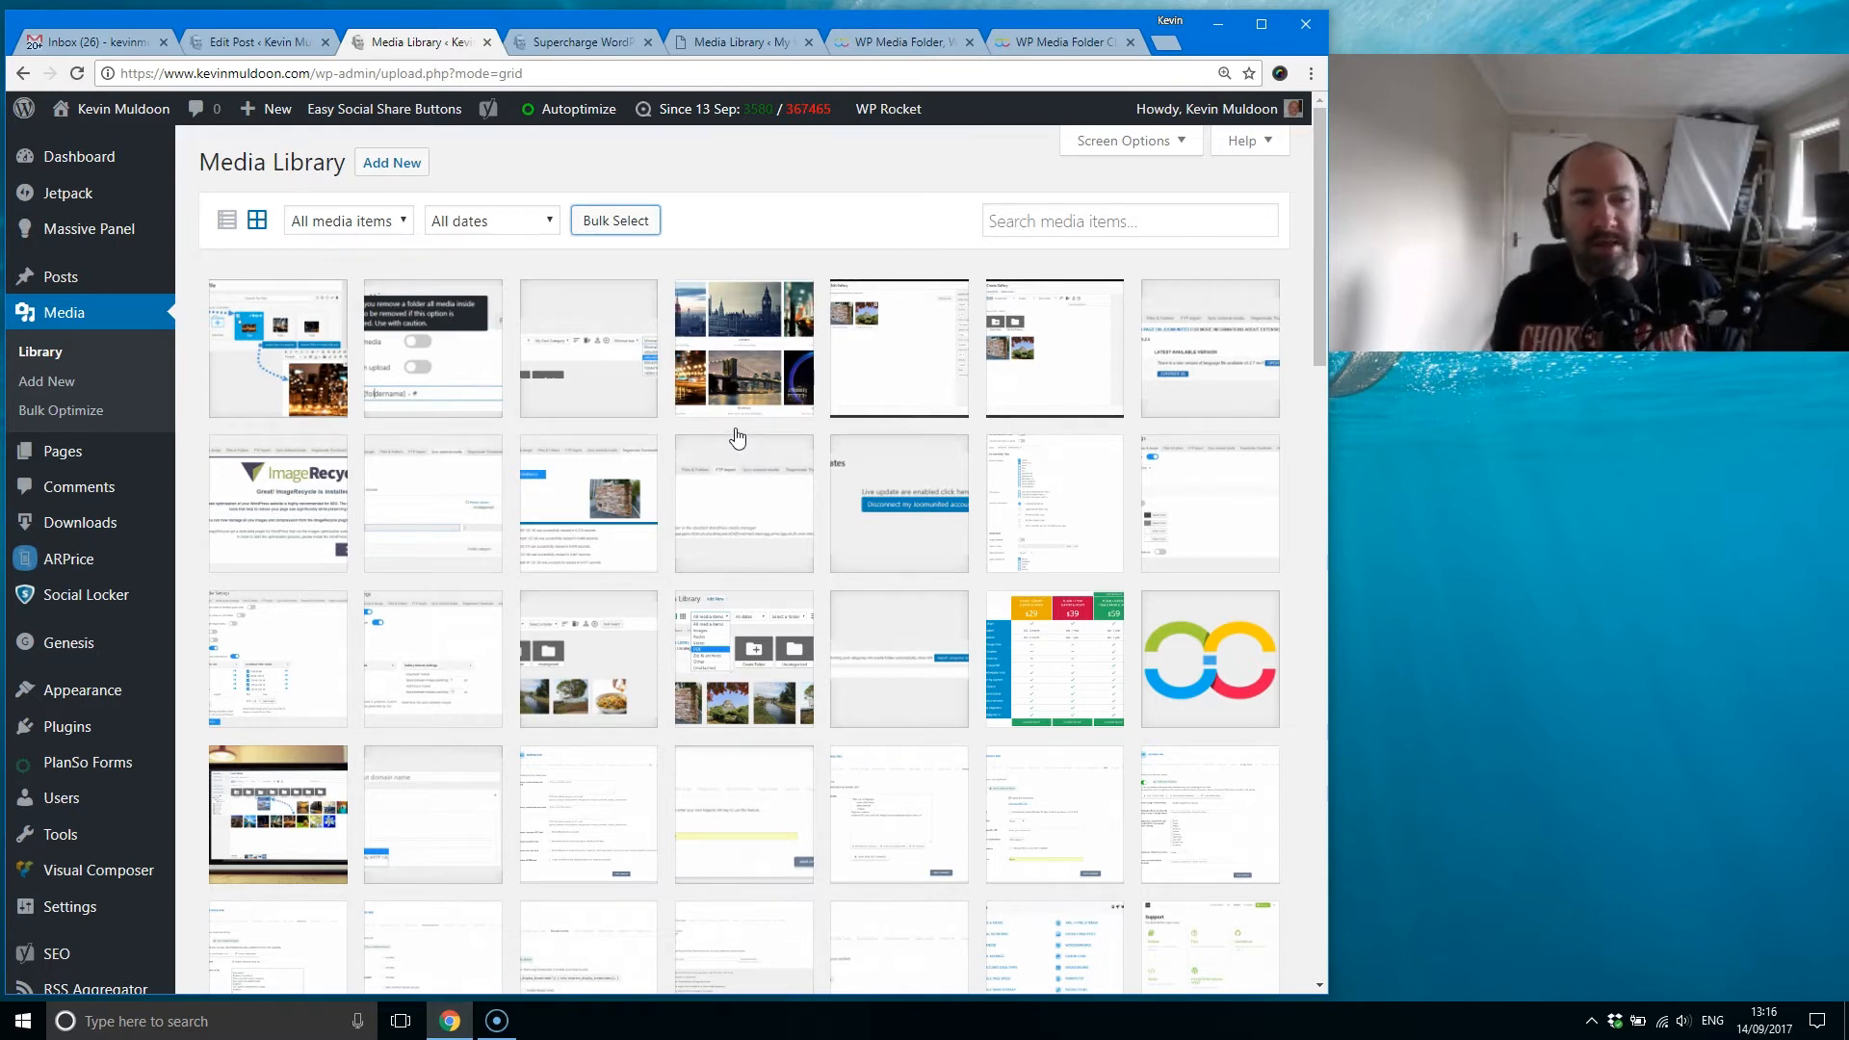
Step: Compare the live site's default Media Library with the test site's WP Media Folder library, ending on the test site
click(724, 45)
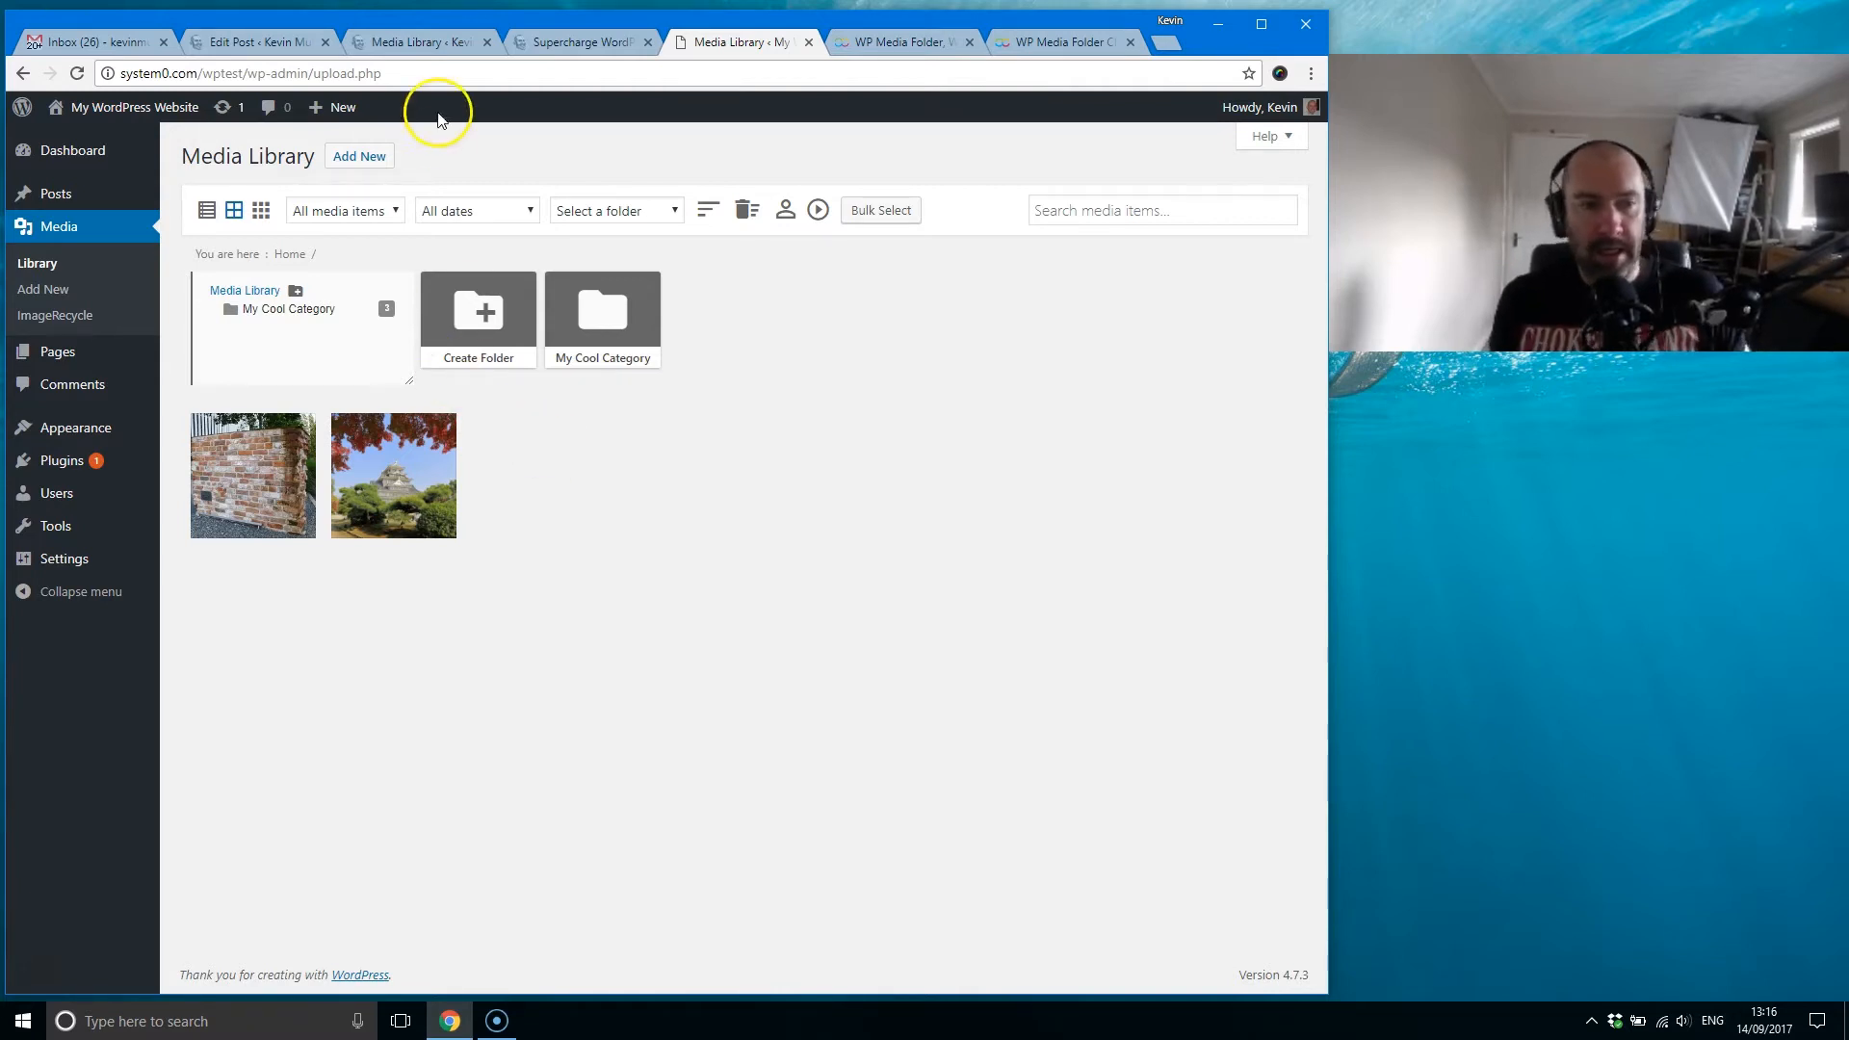
click(429, 45)
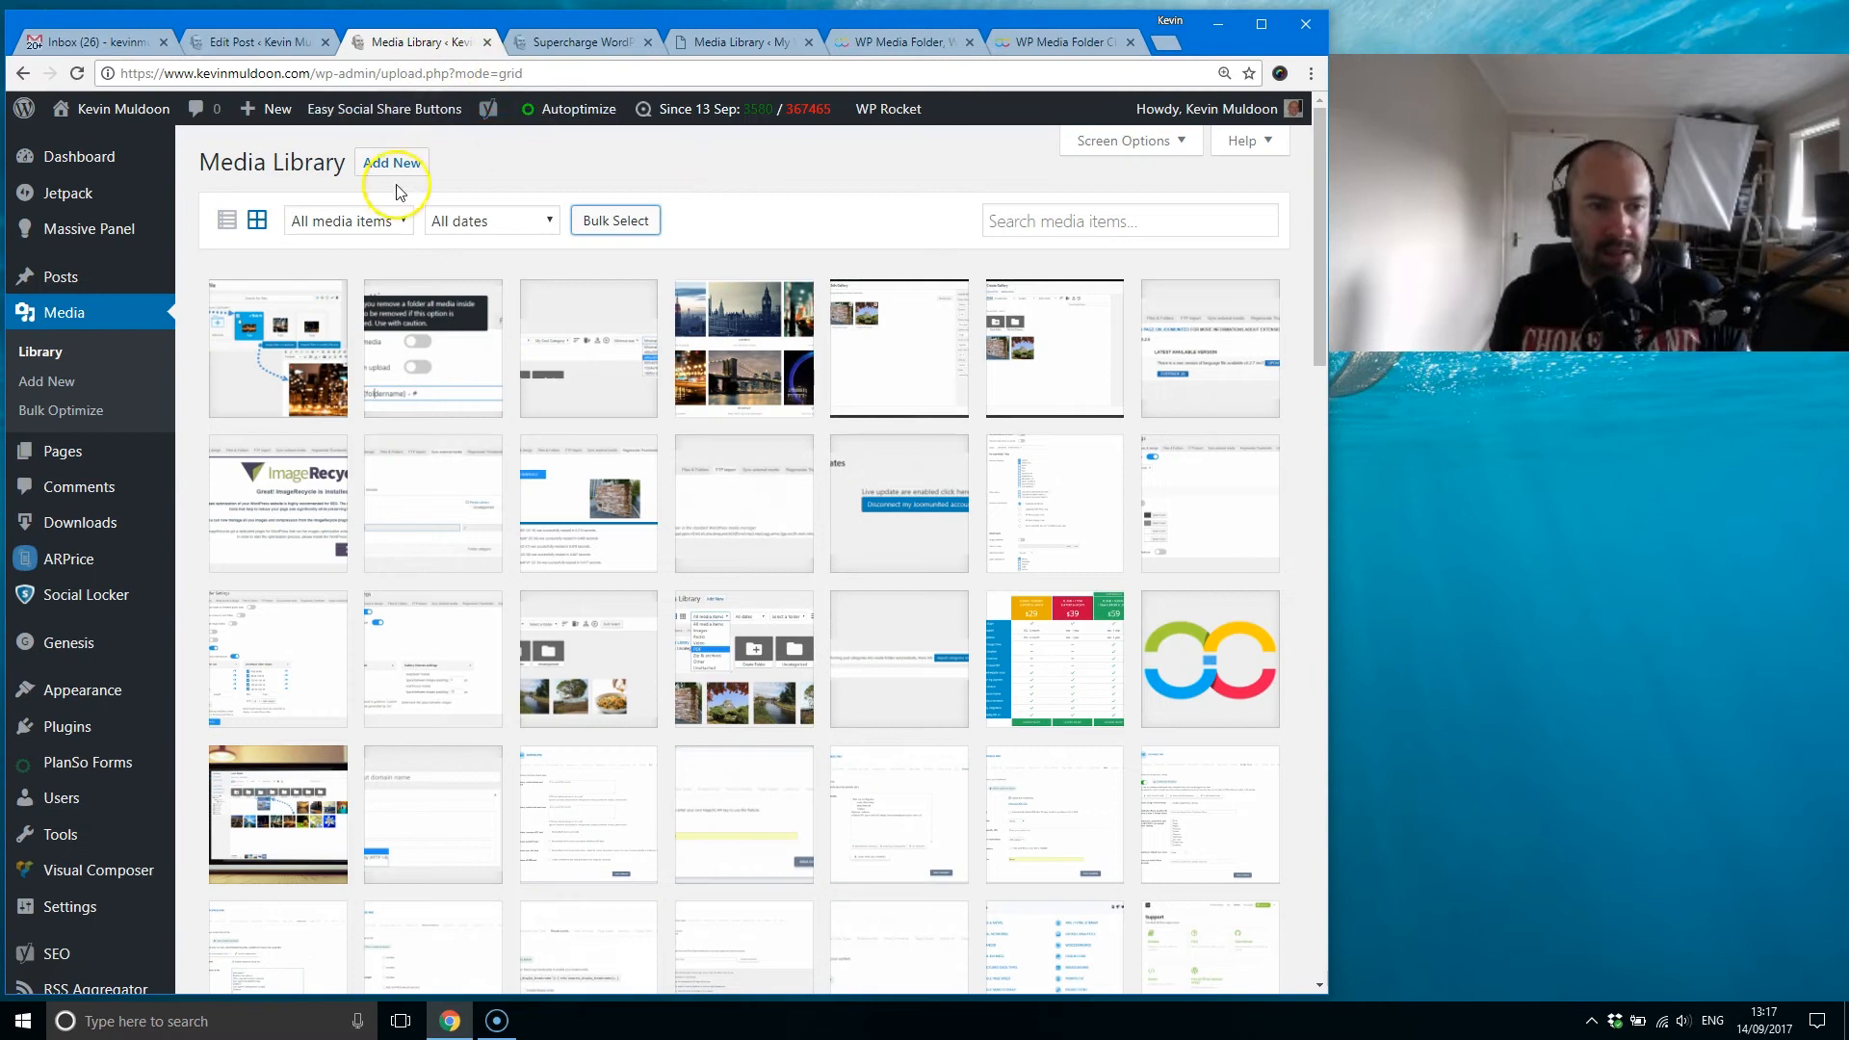
click(747, 42)
mouse_move(362, 467)
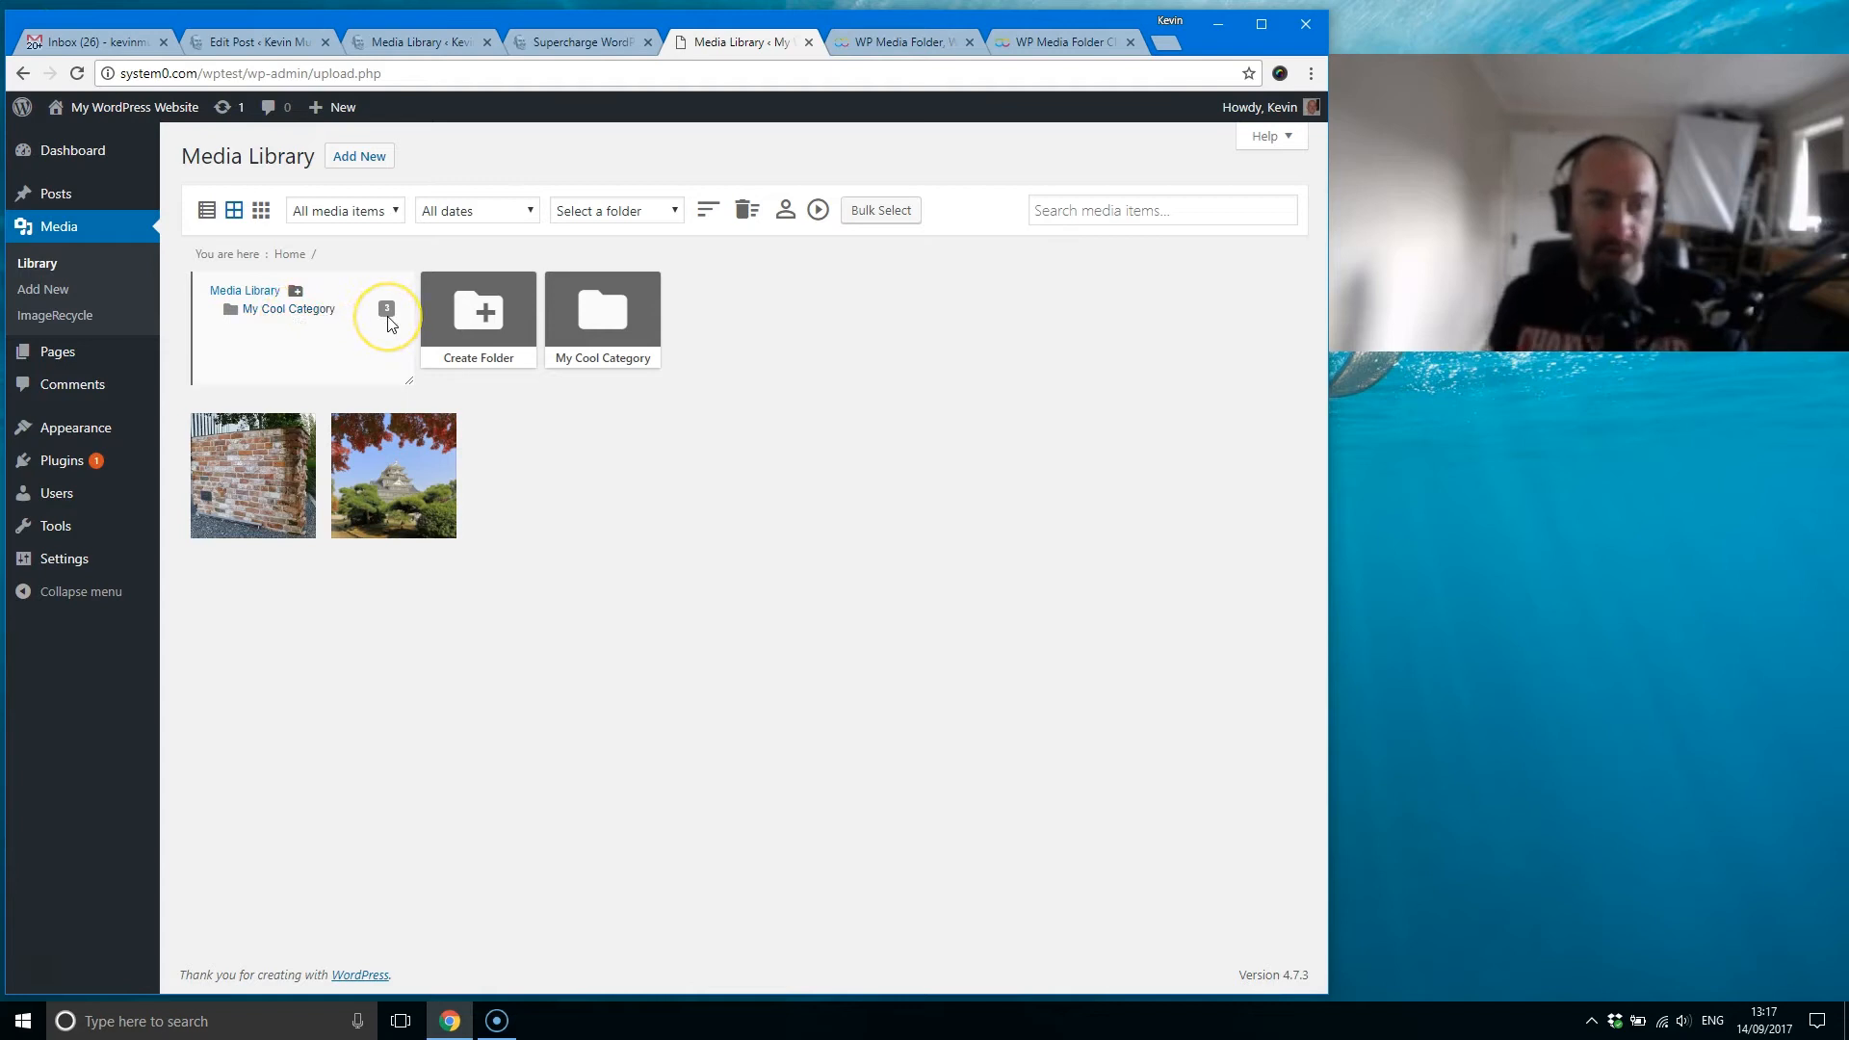
Step: View the images inside the My Cool Category folder and return to the library's root
click(619, 330)
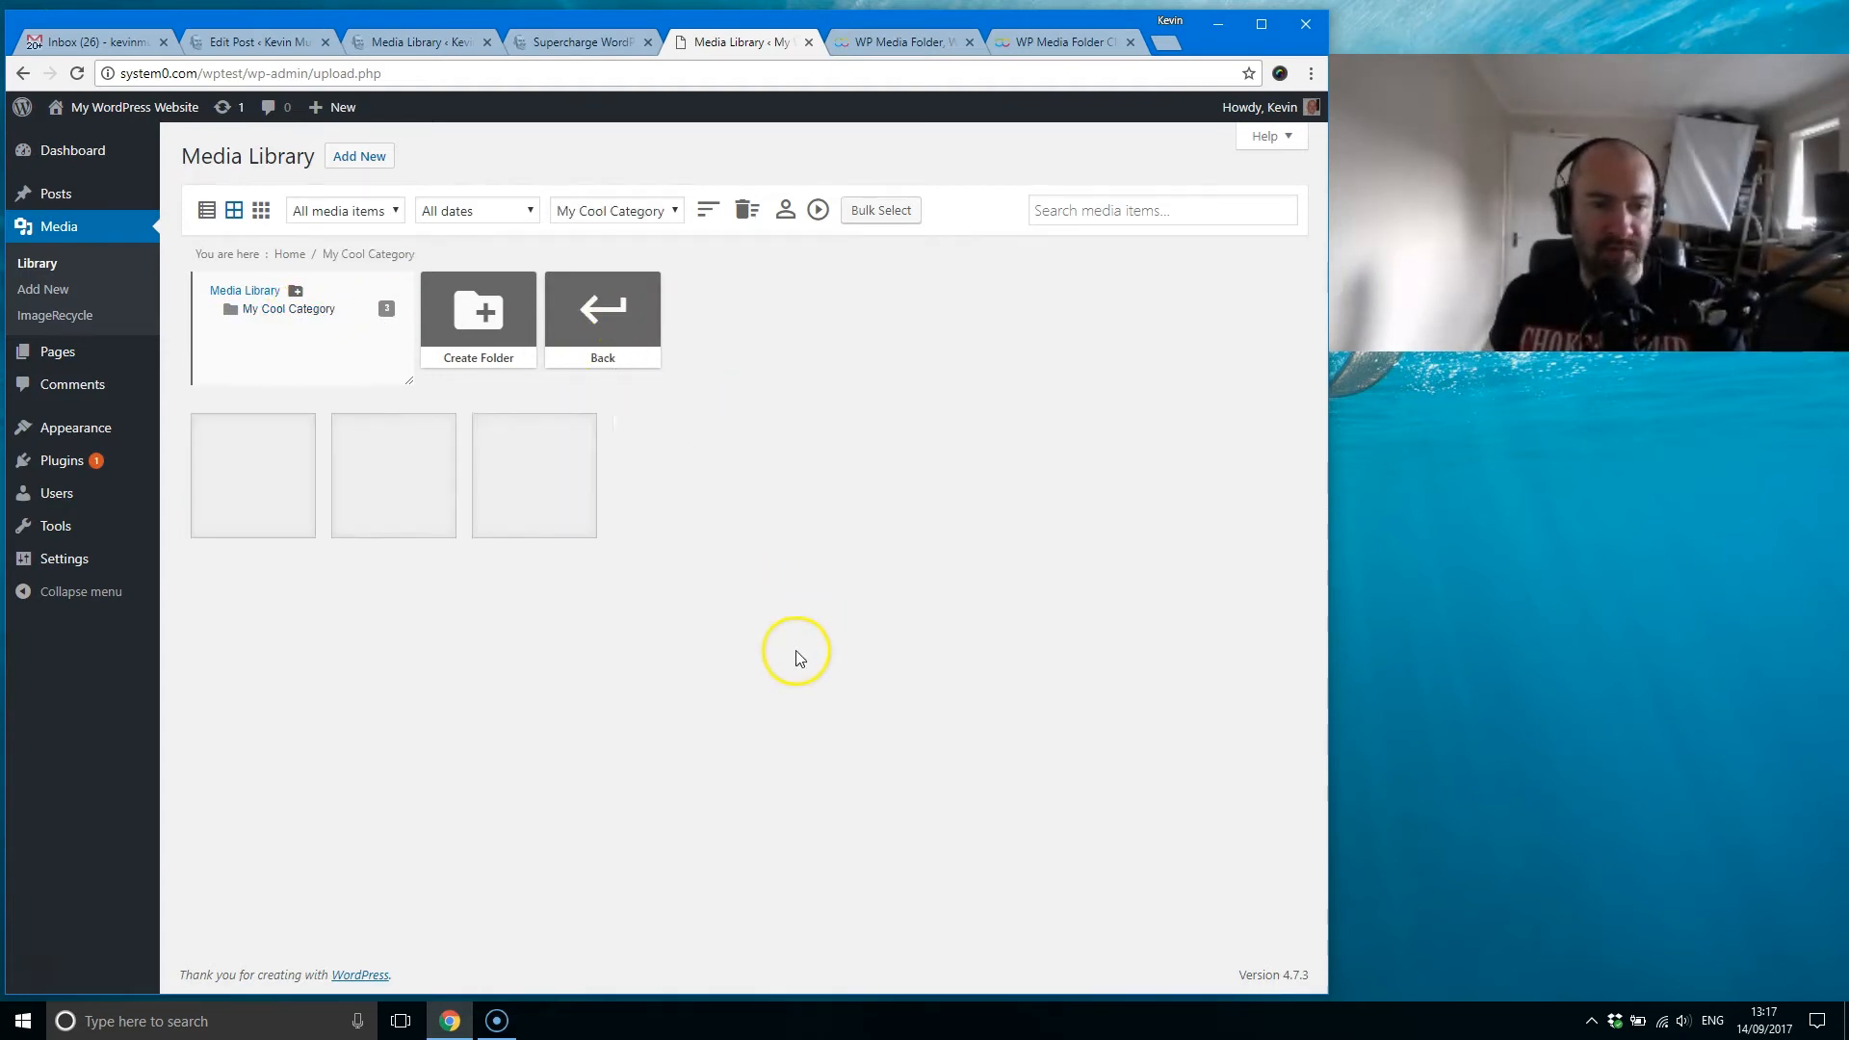
mouse_move(349, 489)
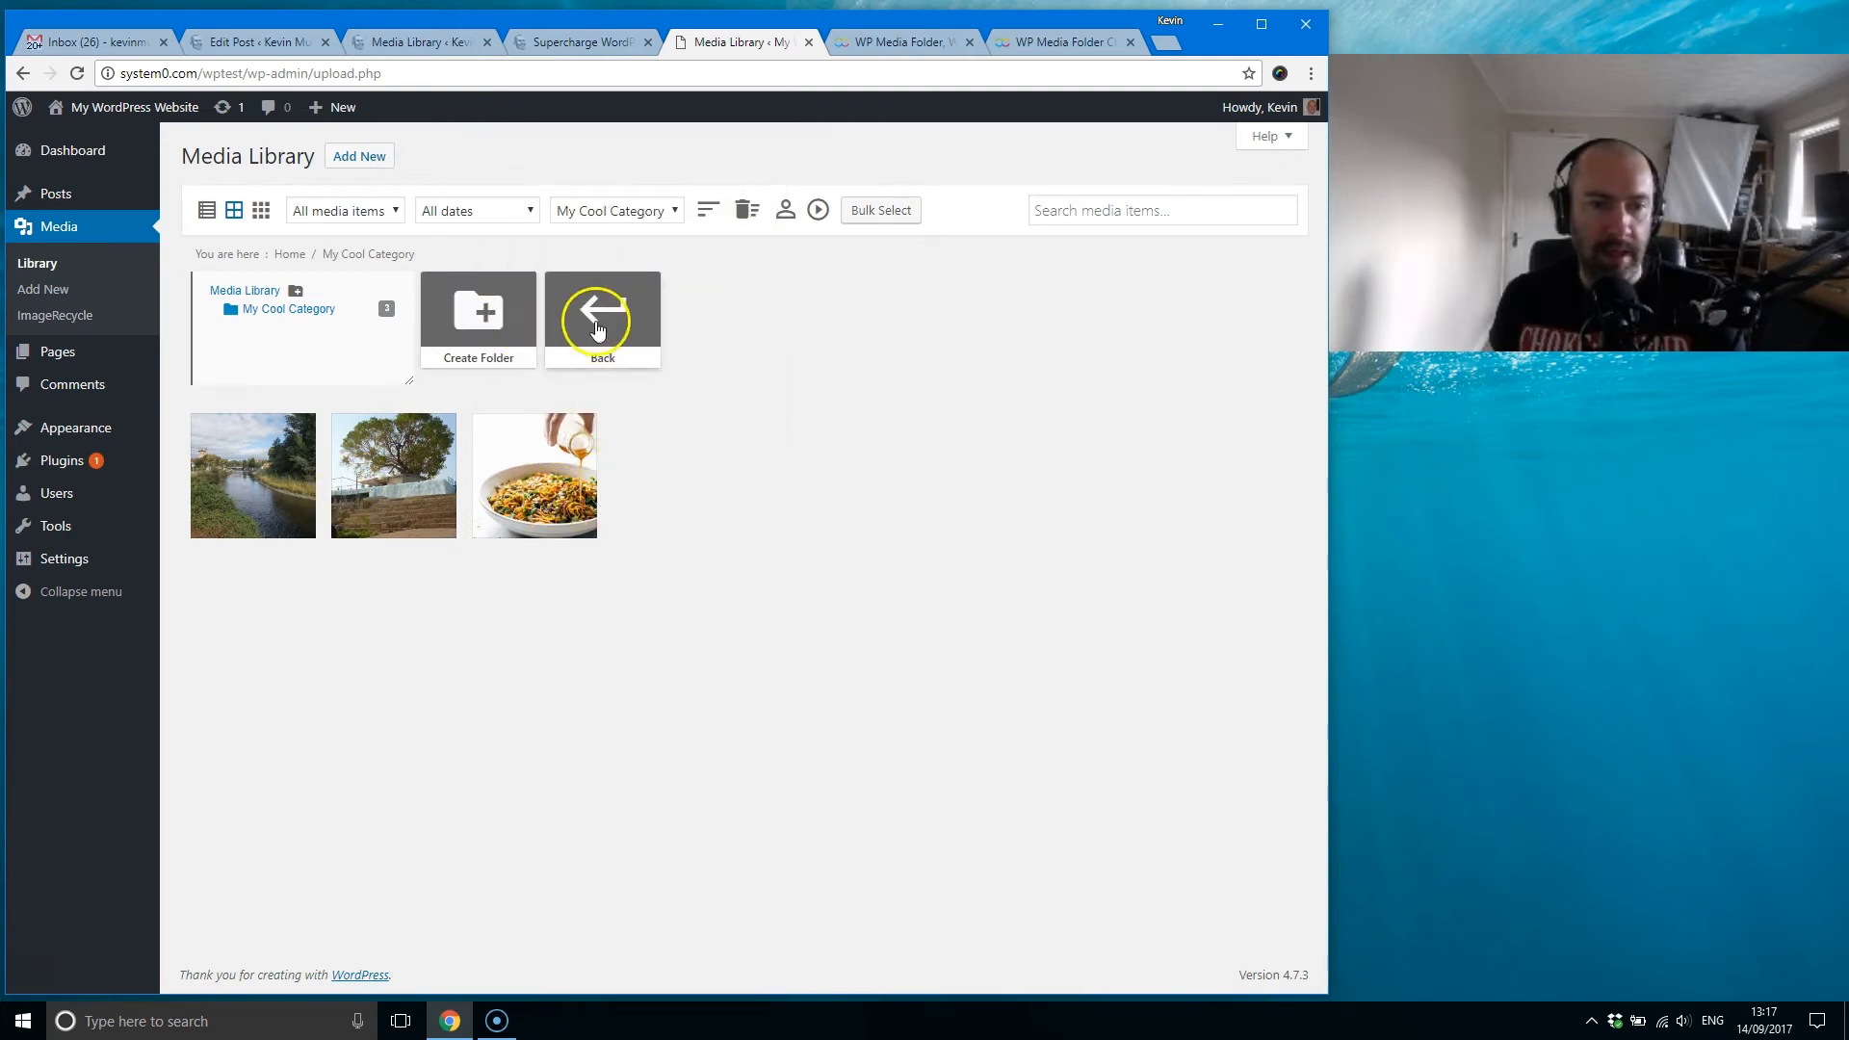
click(597, 330)
Step: Open the name of the My Cool Category folder for editing and cancel without renaming it
click(652, 287)
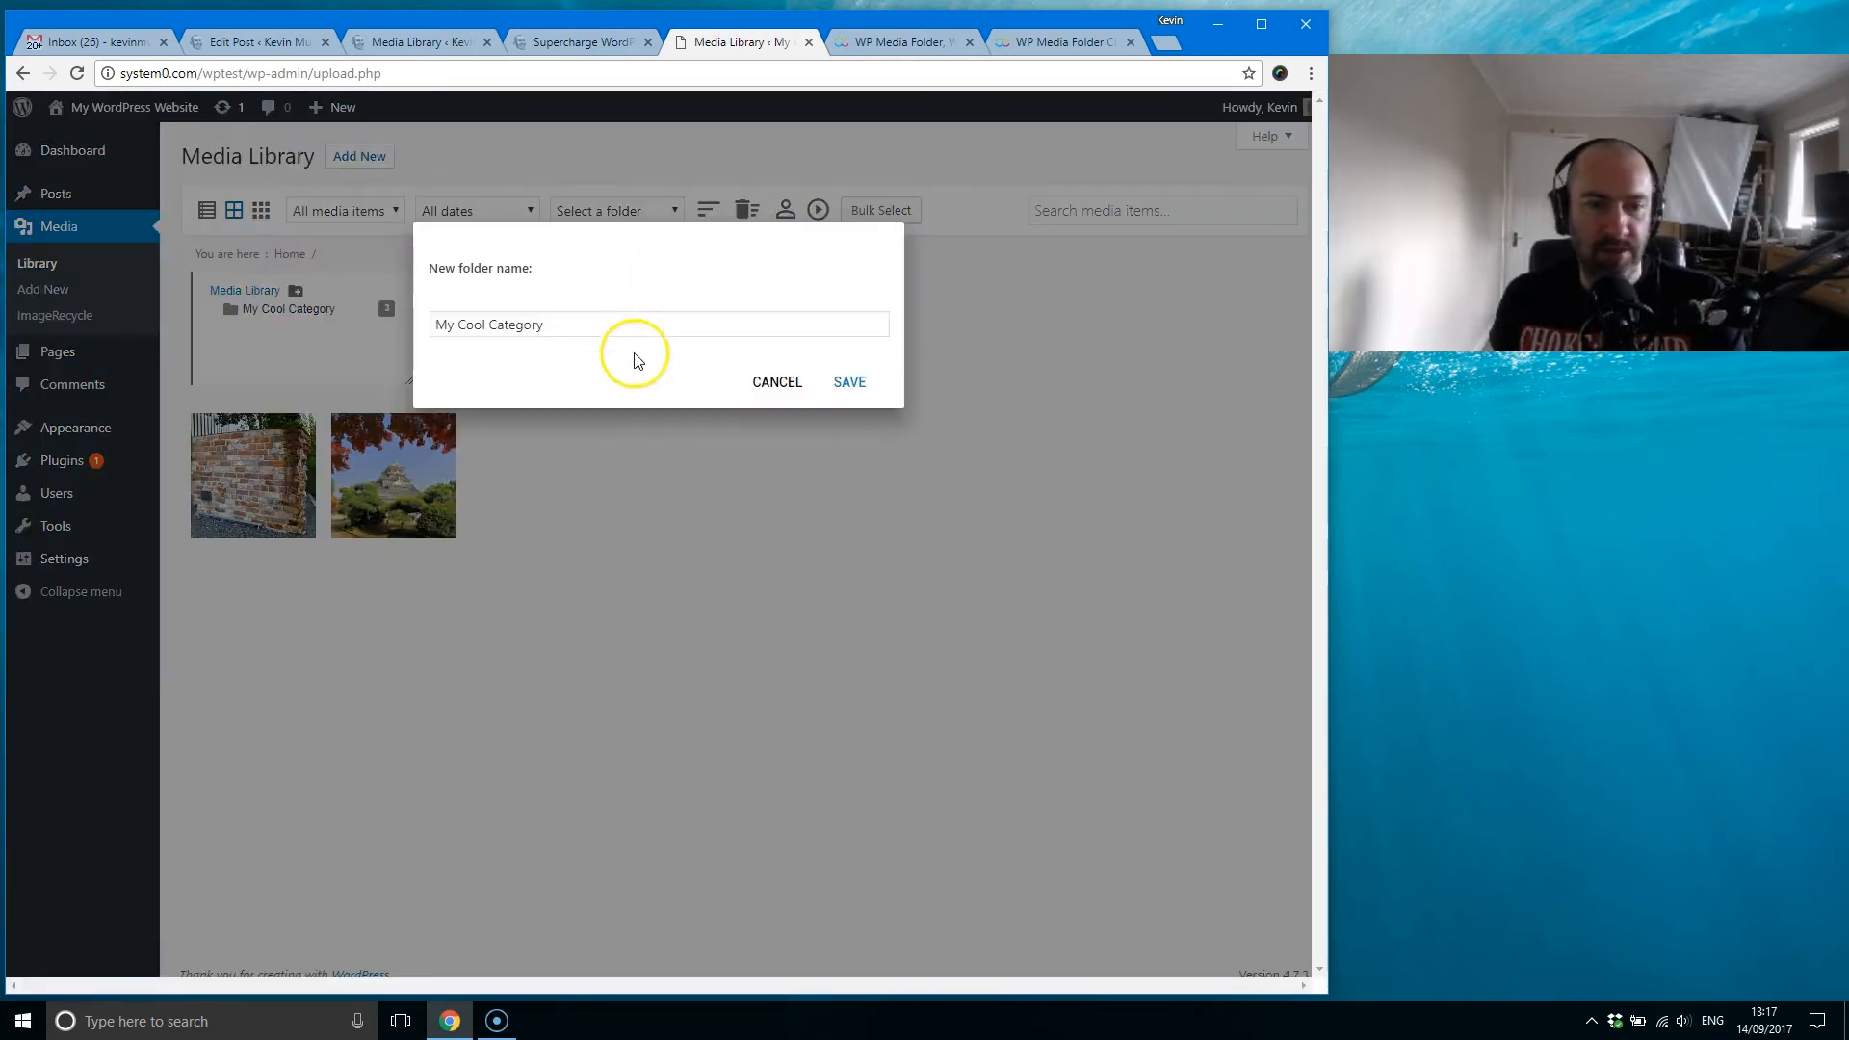
click(599, 325)
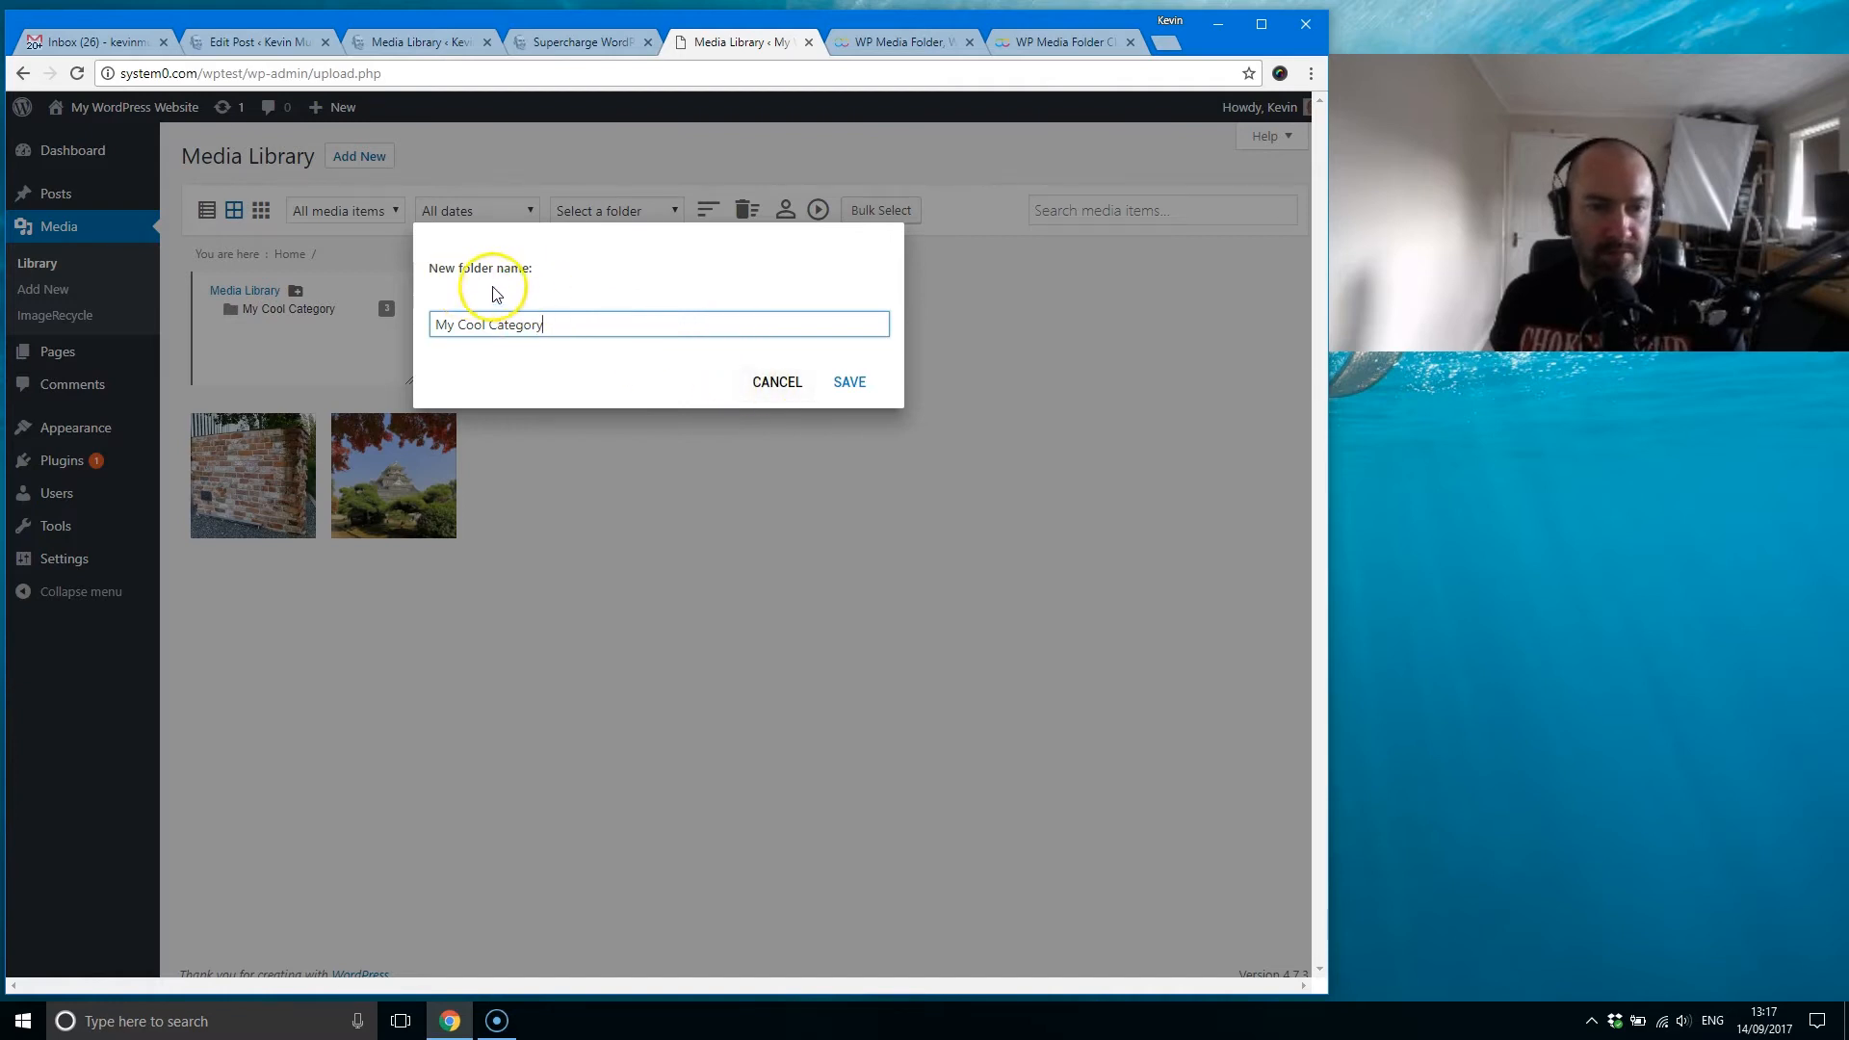
click(778, 377)
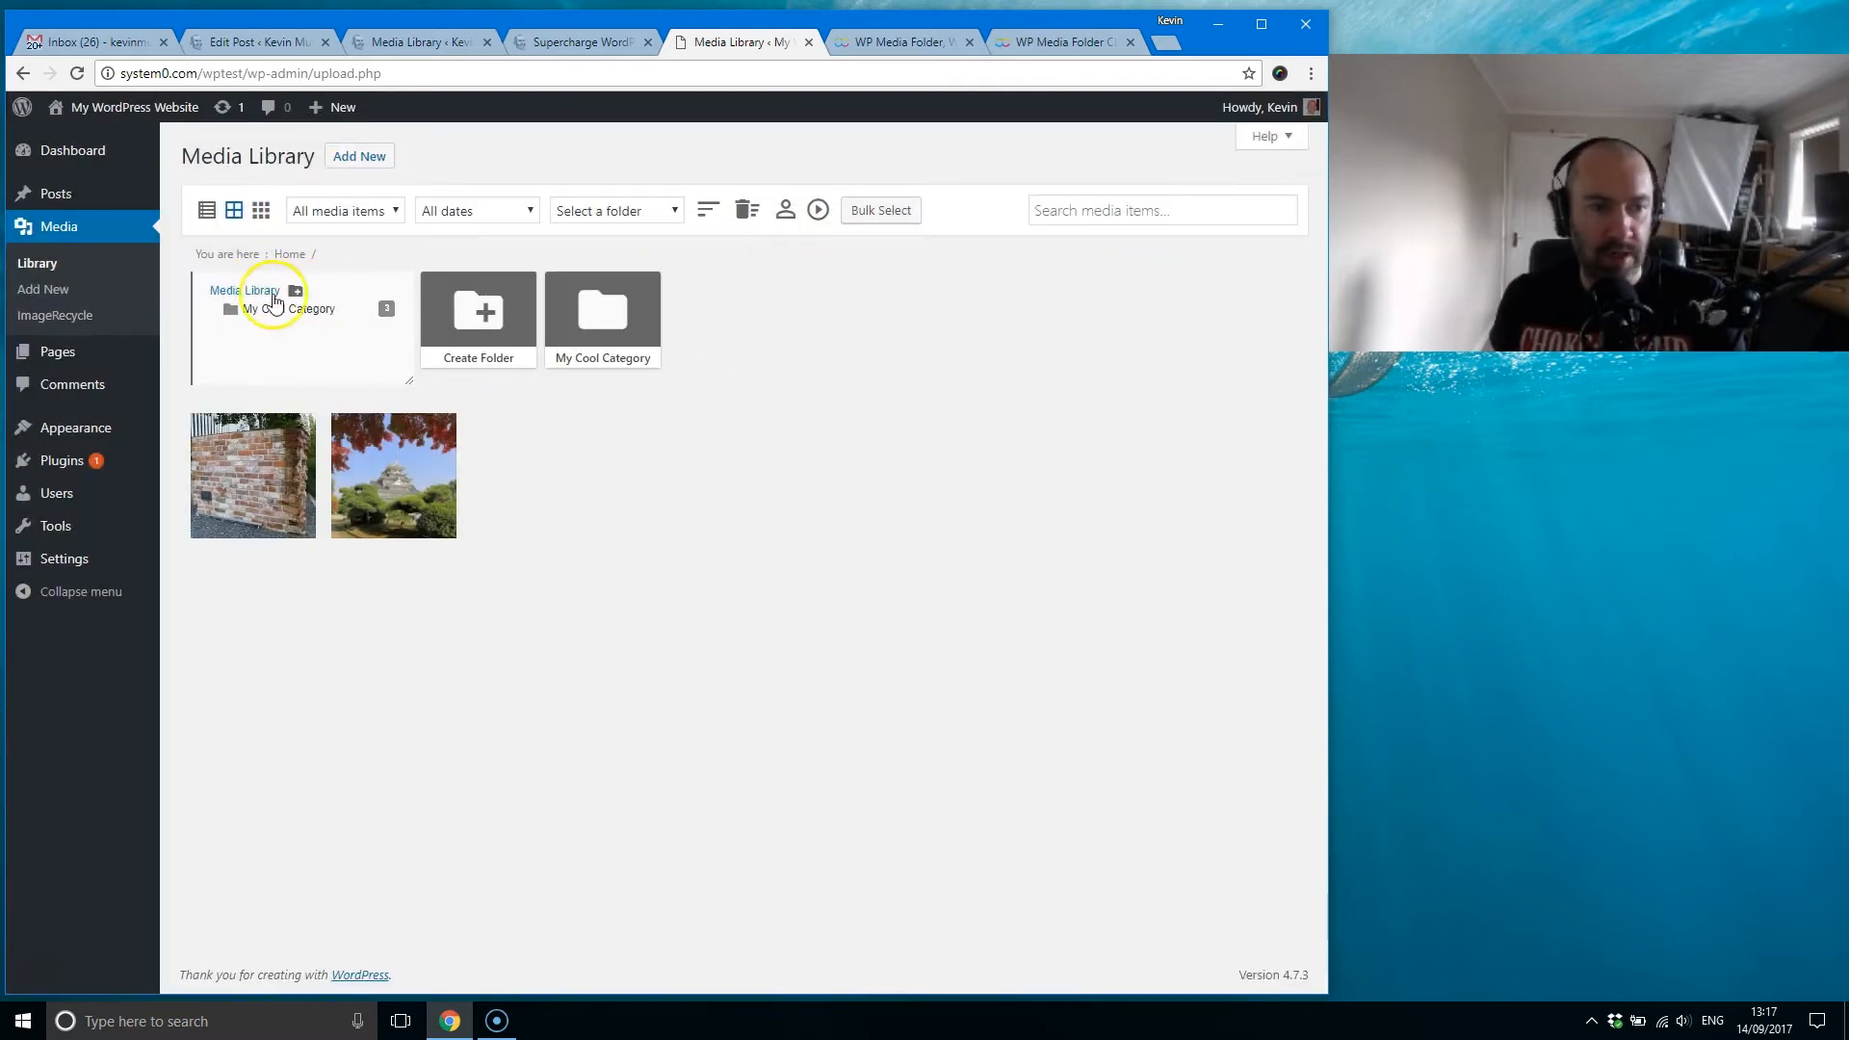
Step: Create a new folder named "My 2nd Category" directly under the Media Library root
click(297, 293)
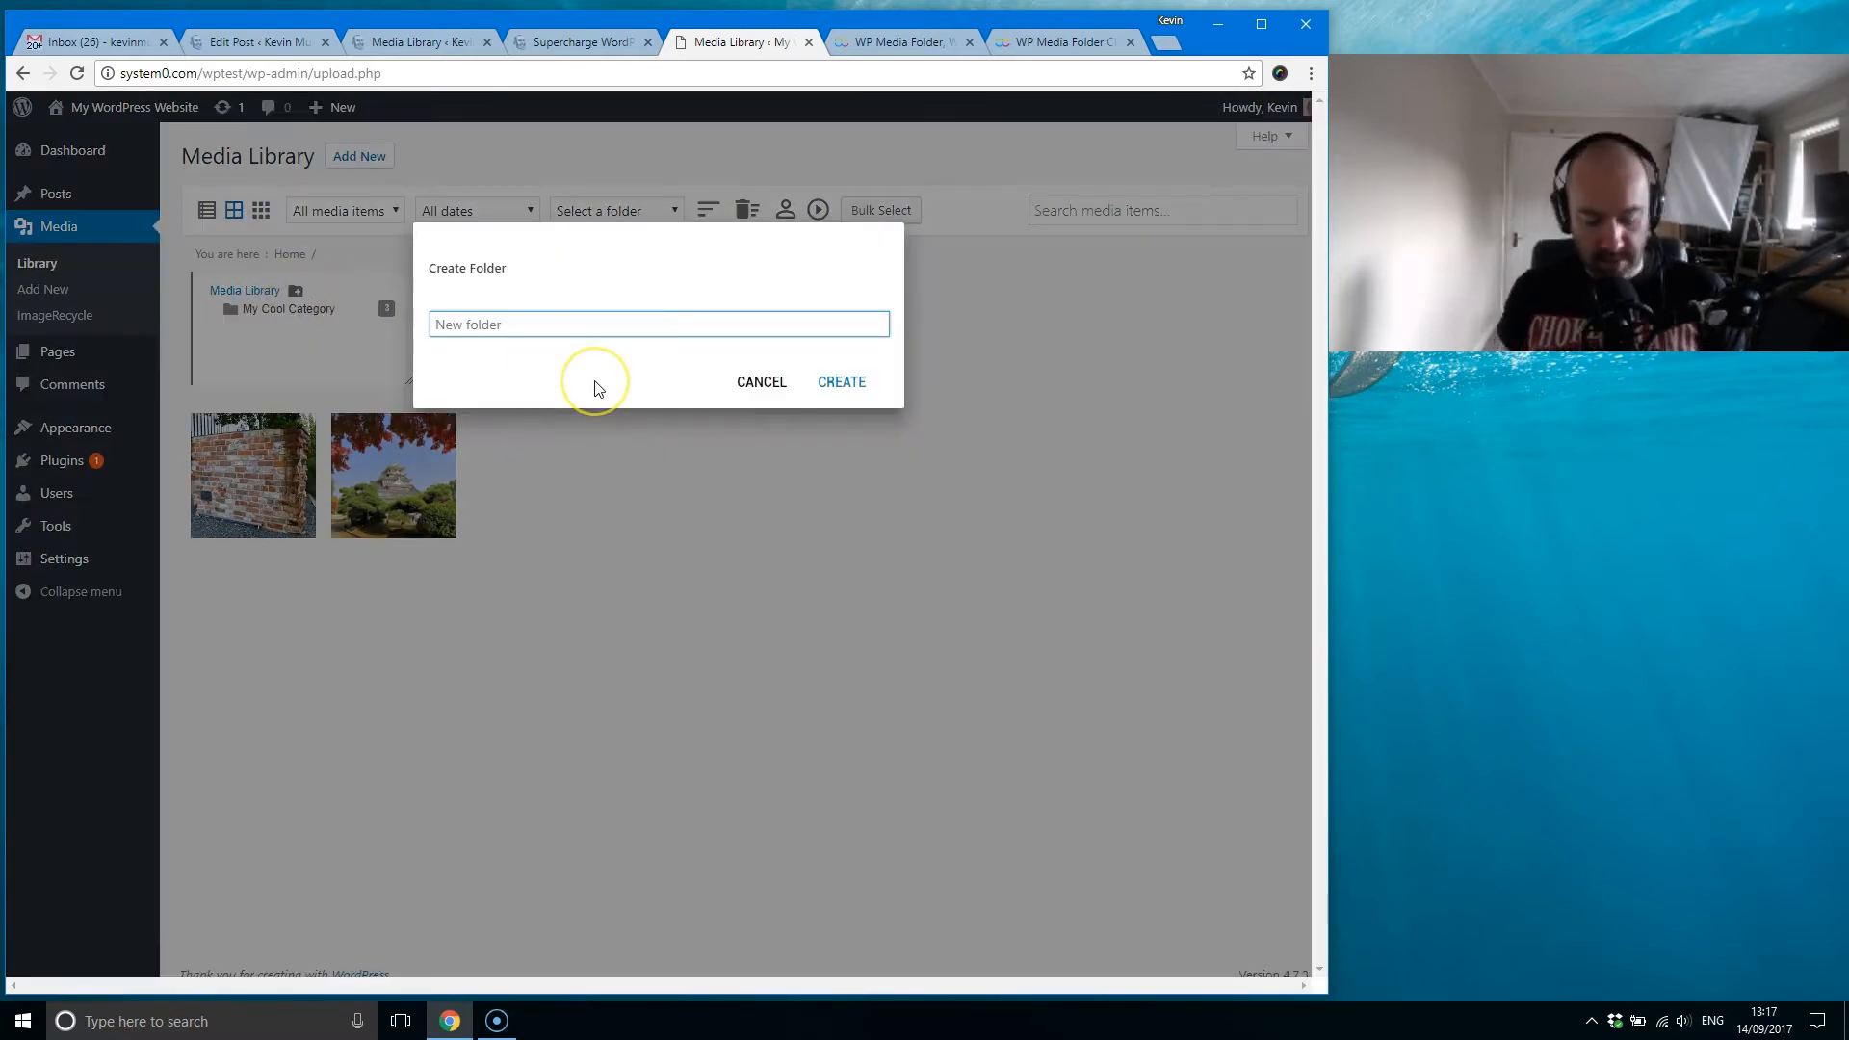
text(My 2nd Category)
click(686, 310)
click(828, 391)
Step: Open the My Cool Category folder and look over the attachment details of the temple tree image
click(624, 317)
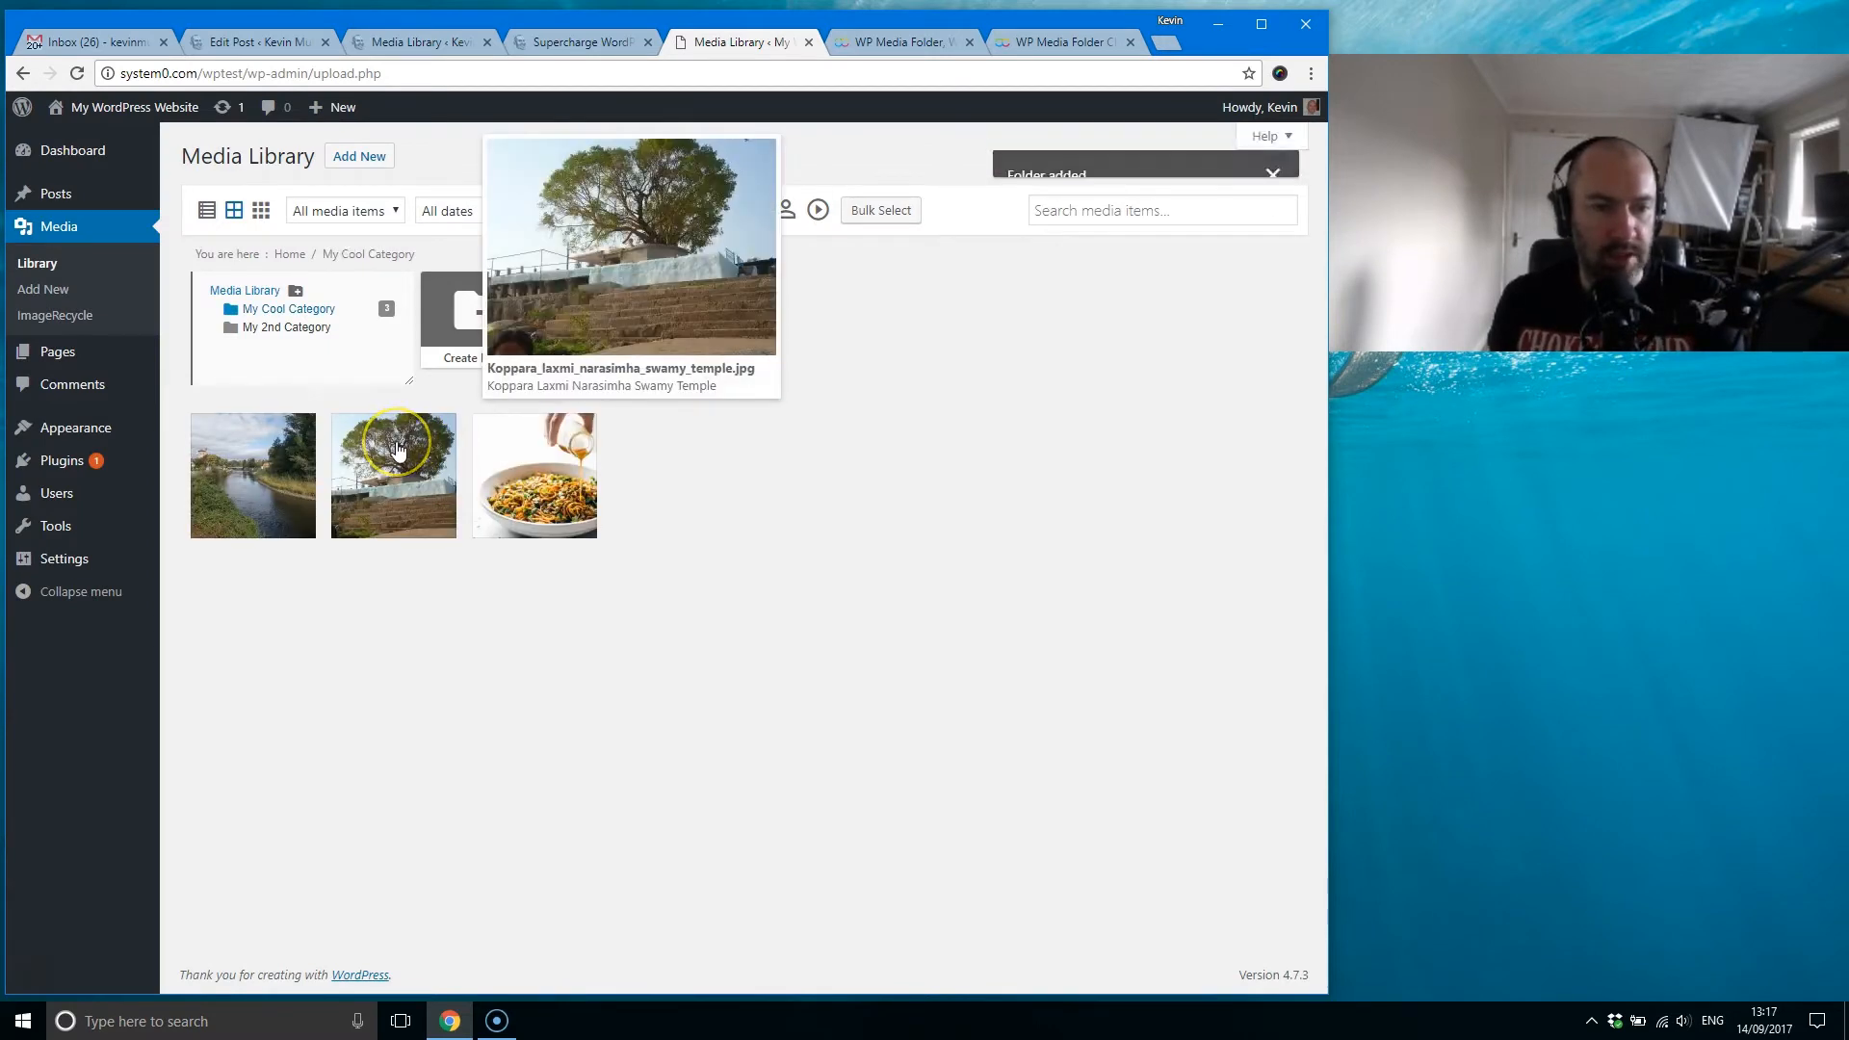
click(399, 448)
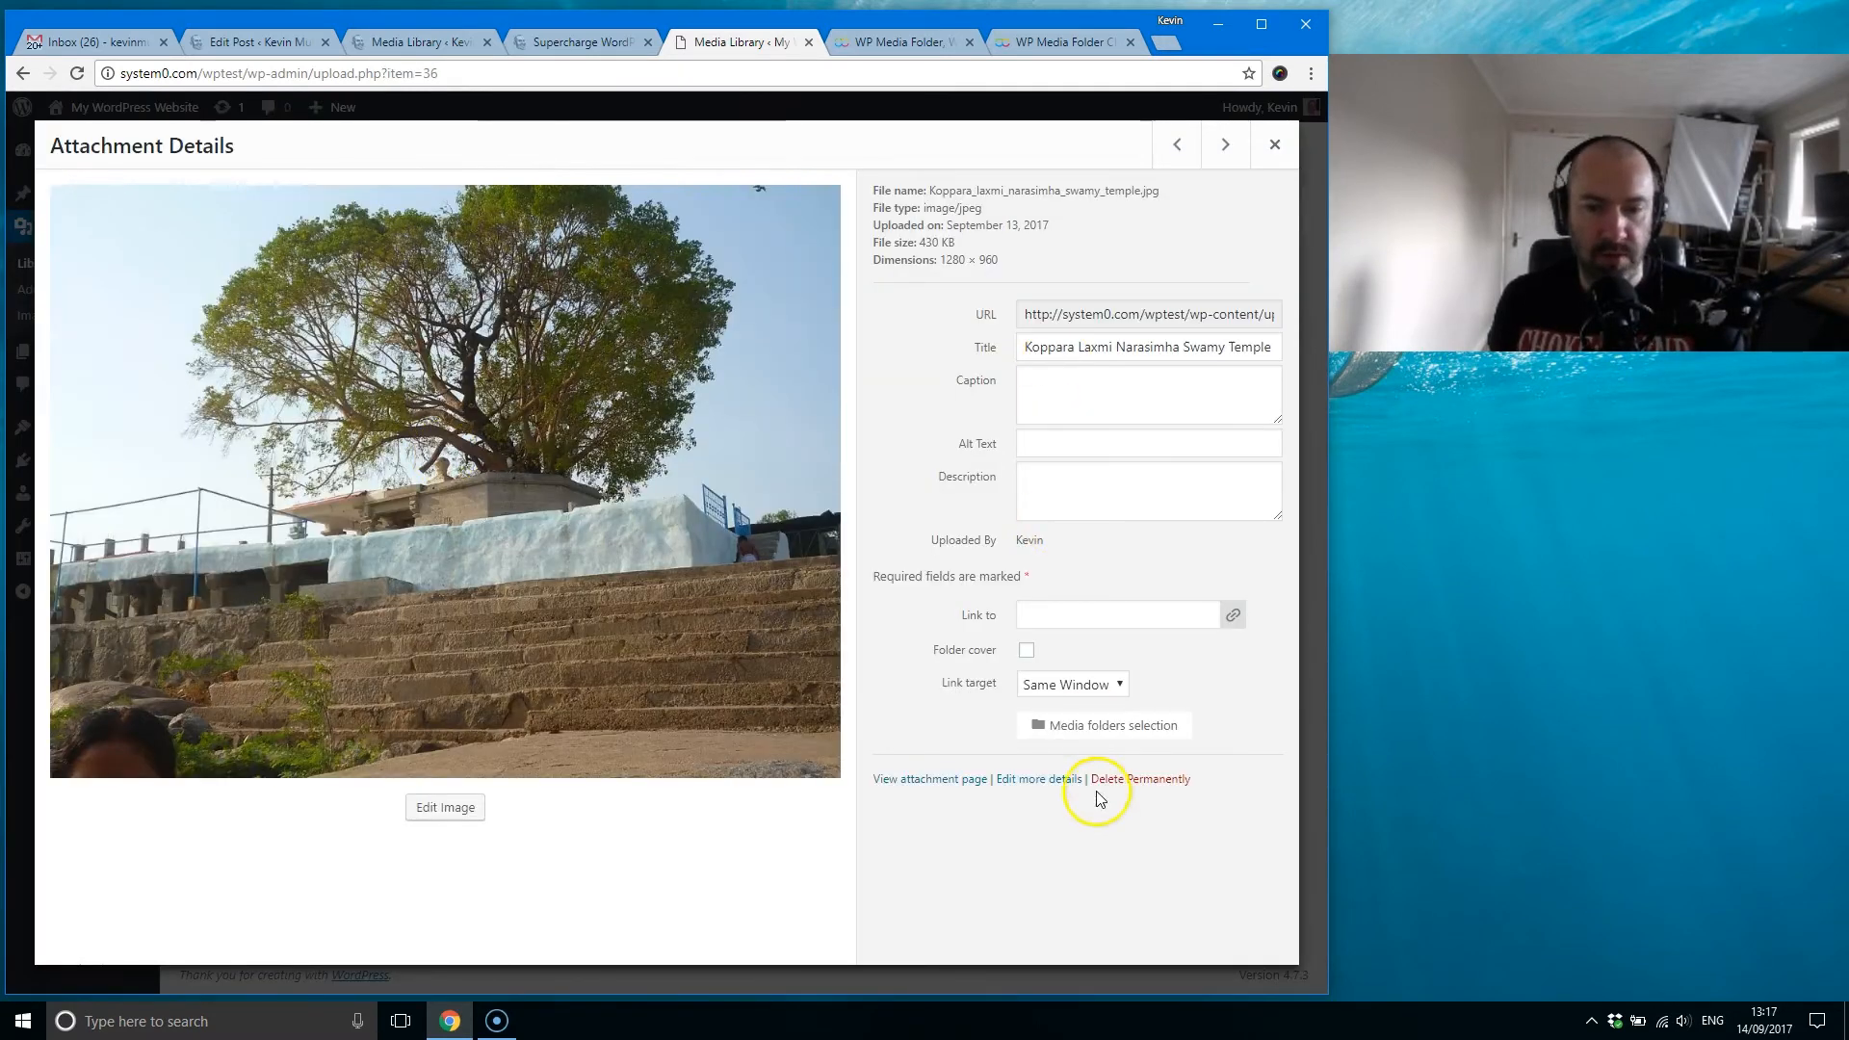
click(1271, 142)
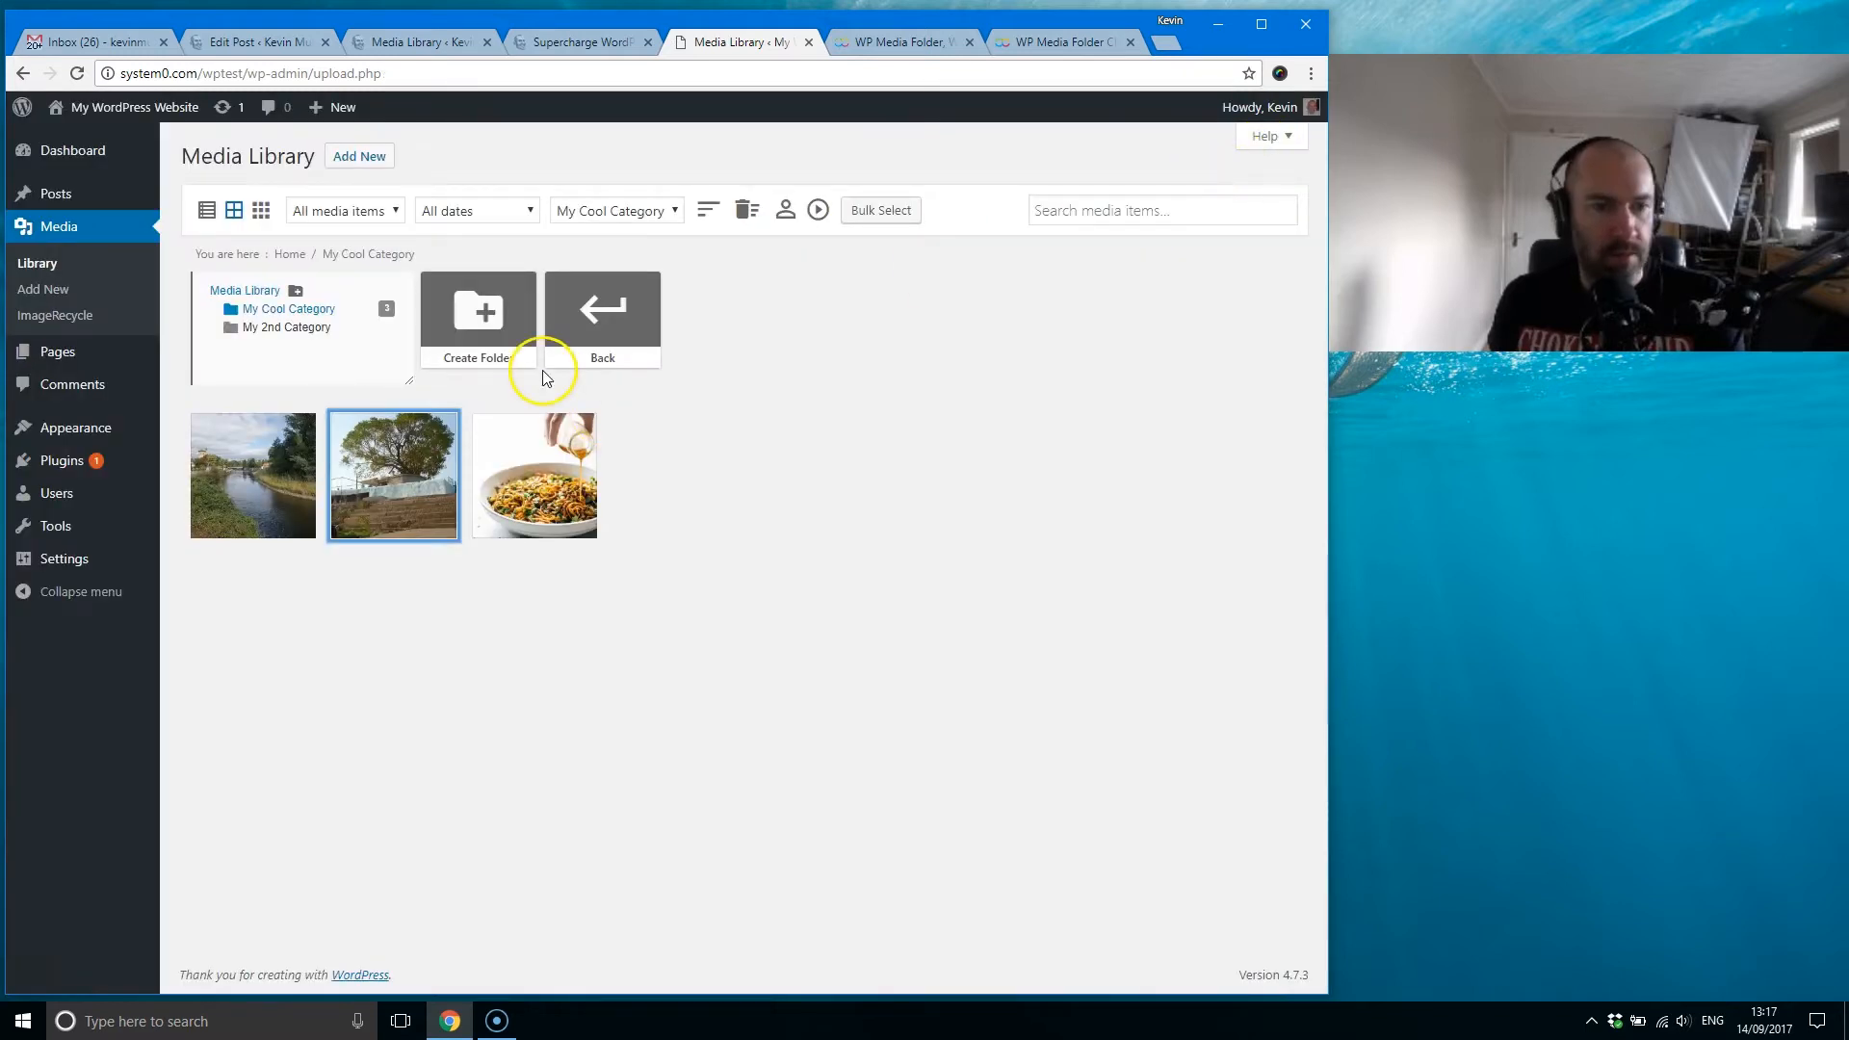
Step: Move the temple tree image from My Cool Category to the library root and the castle image into My 2nd Category, and reload the page
mouse_move(408, 463)
drag(408, 463, 570, 306)
click(604, 310)
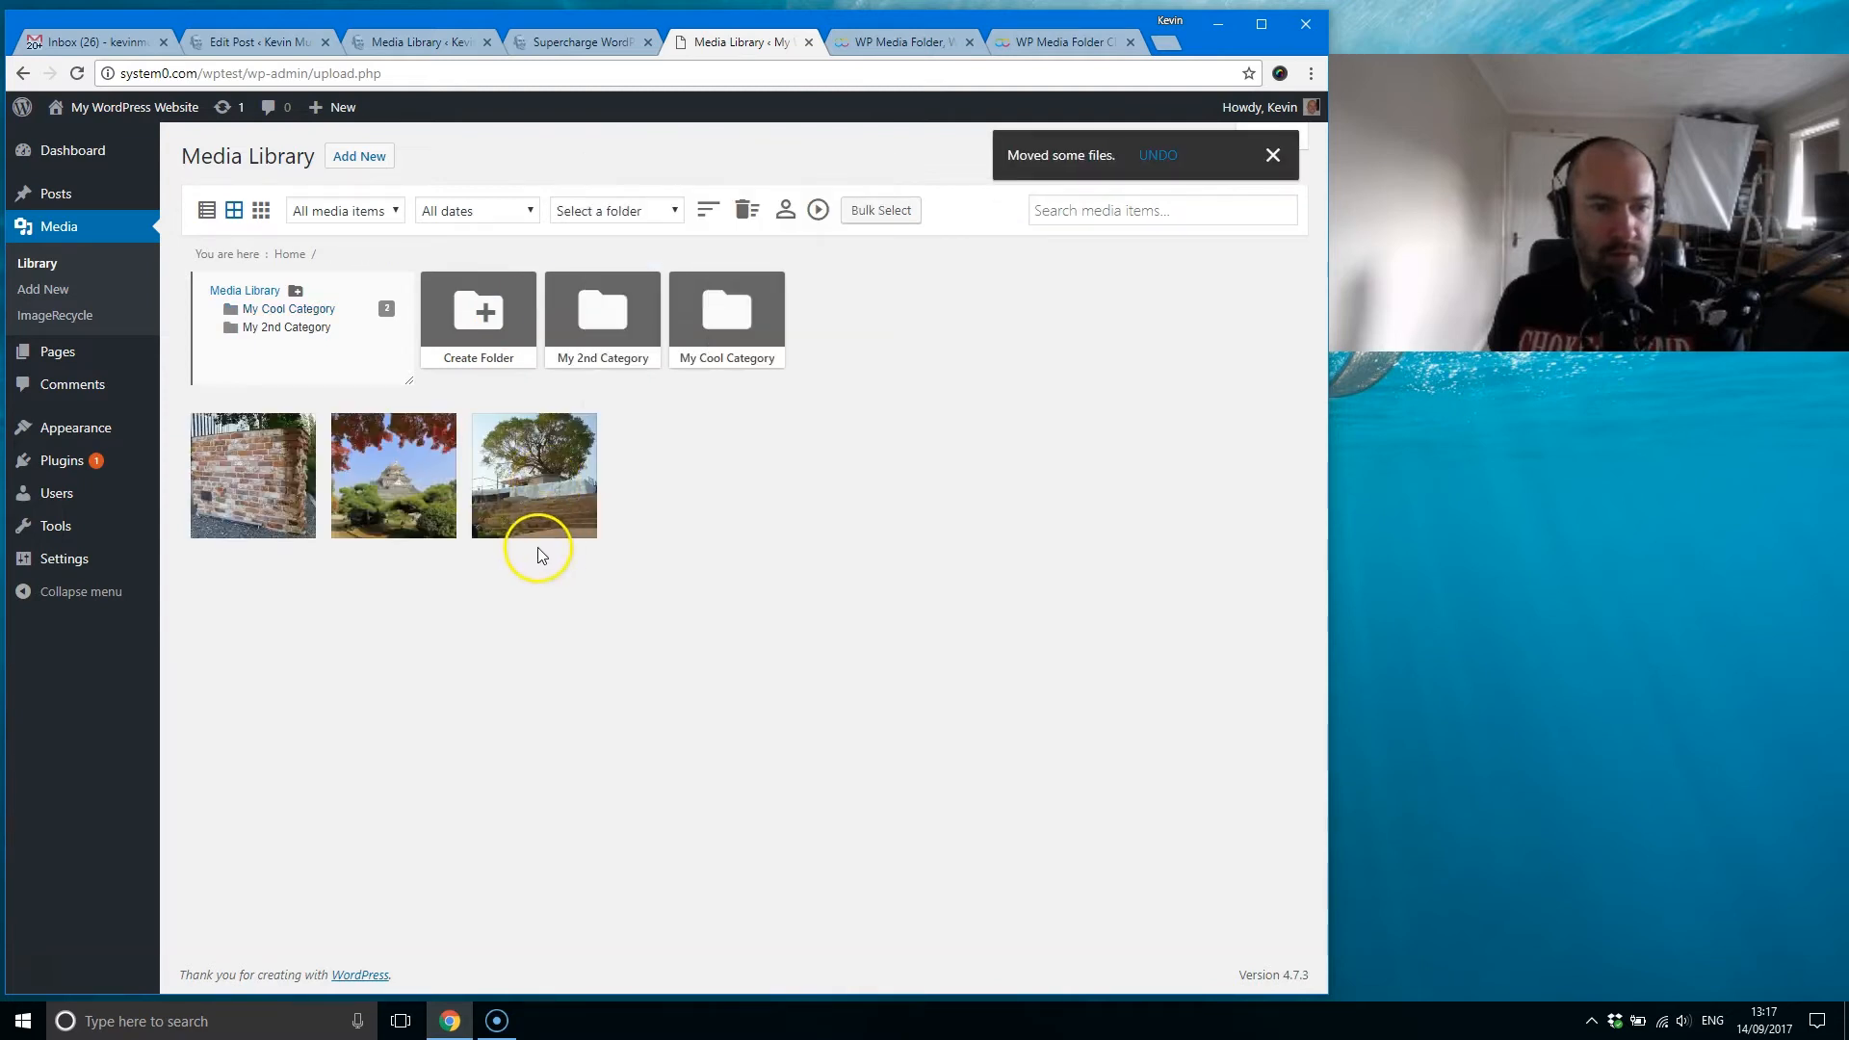
drag(400, 460, 603, 308)
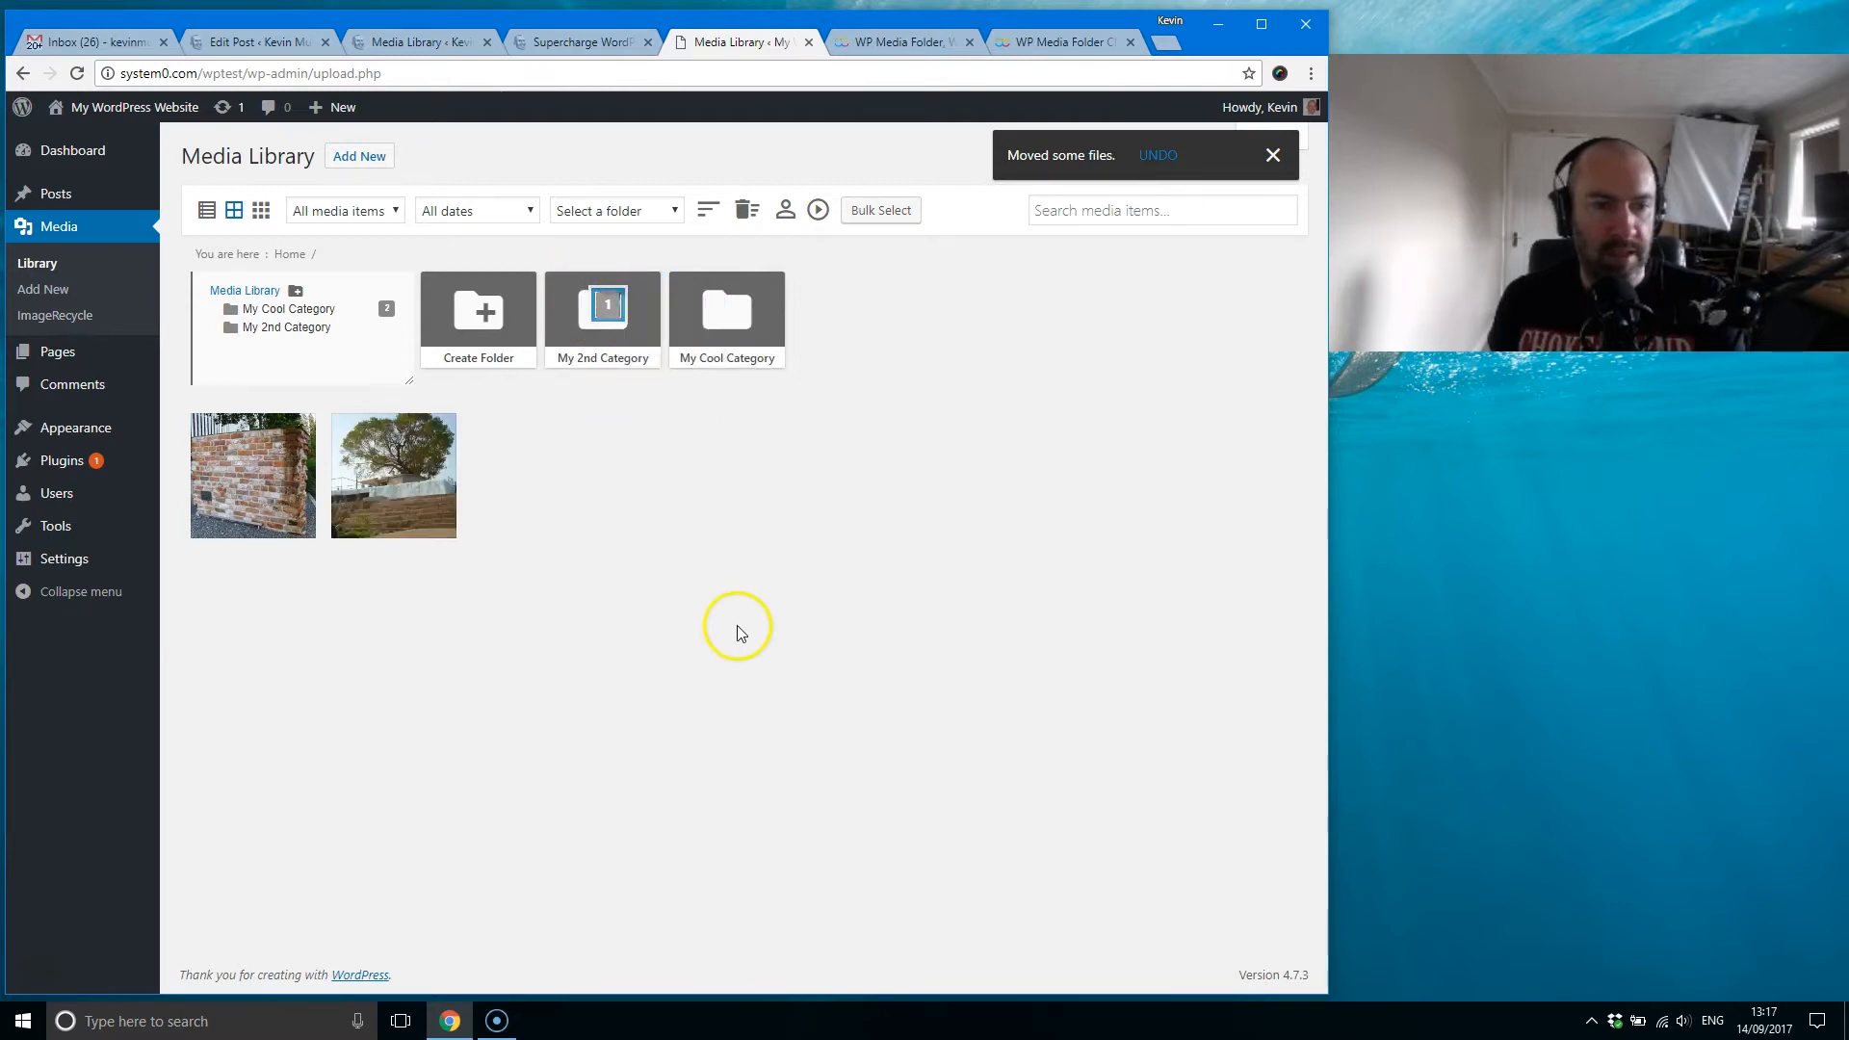
click(76, 74)
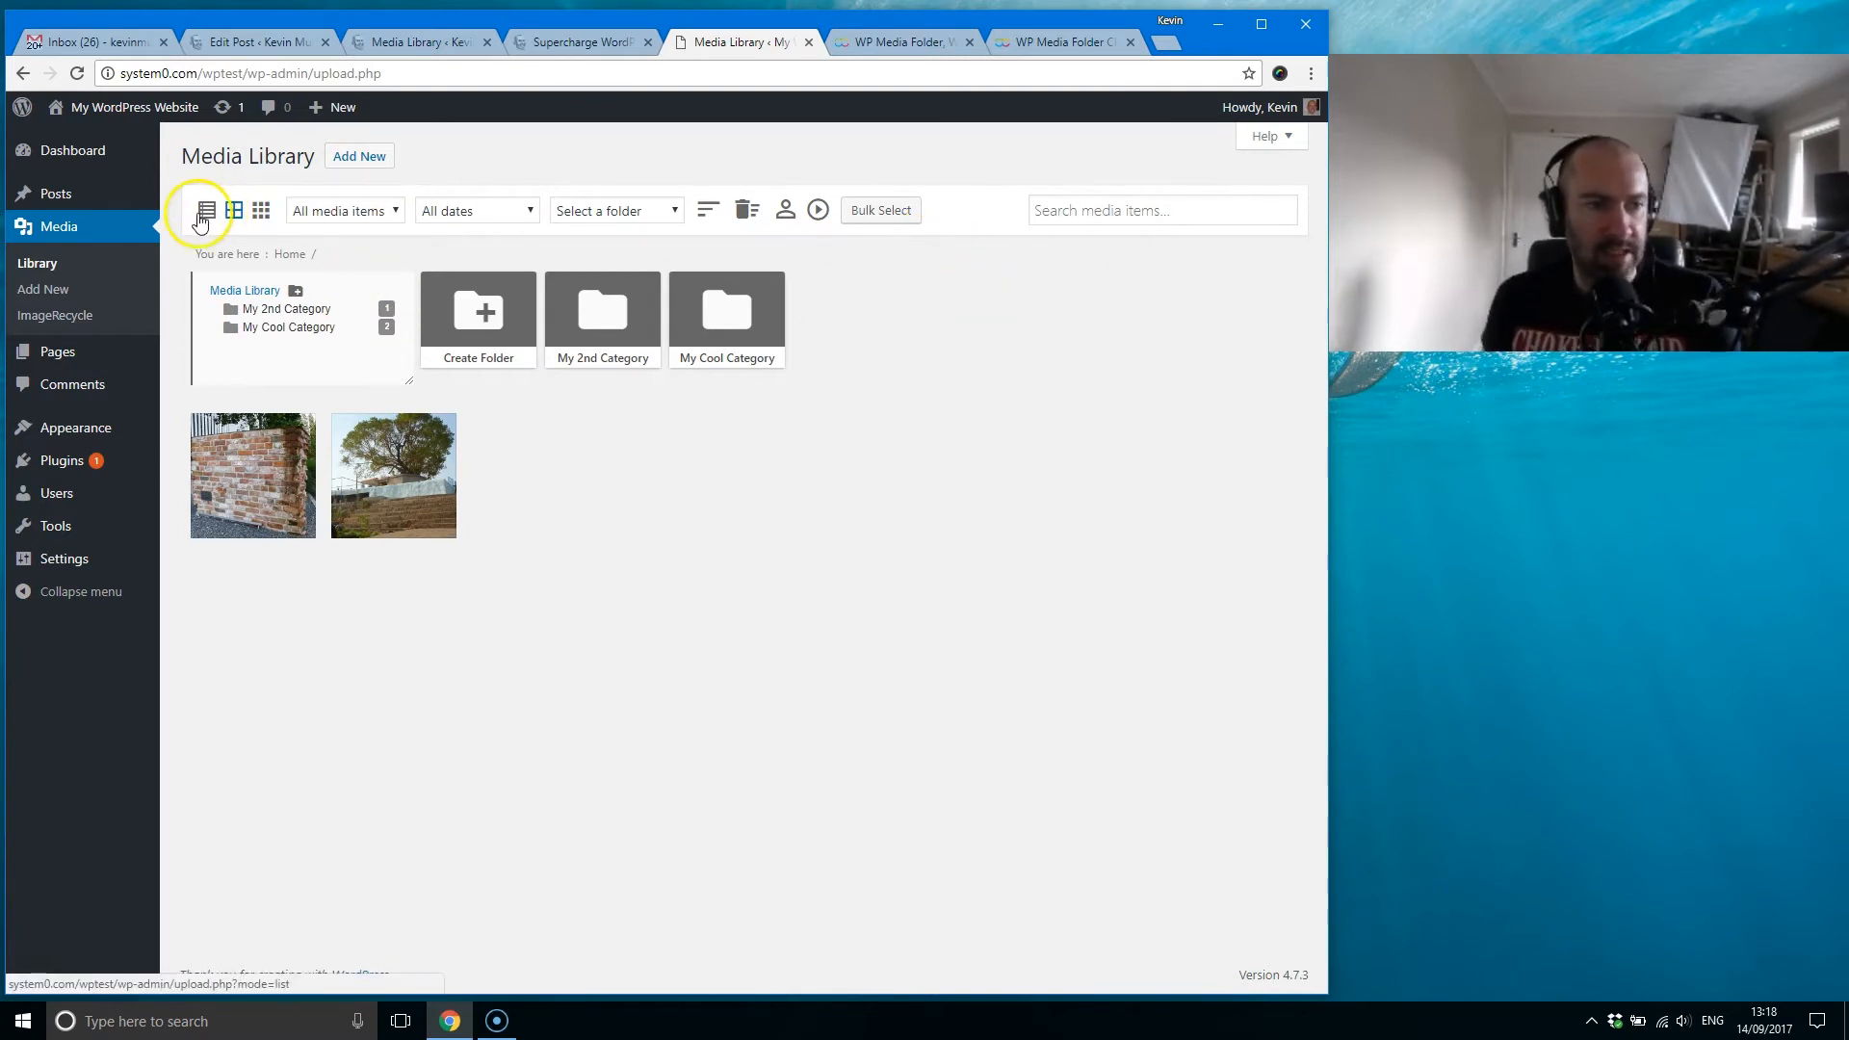
Step: Examine the plugin library in its compact thumbnail view and return it to the standard grid view
click(262, 216)
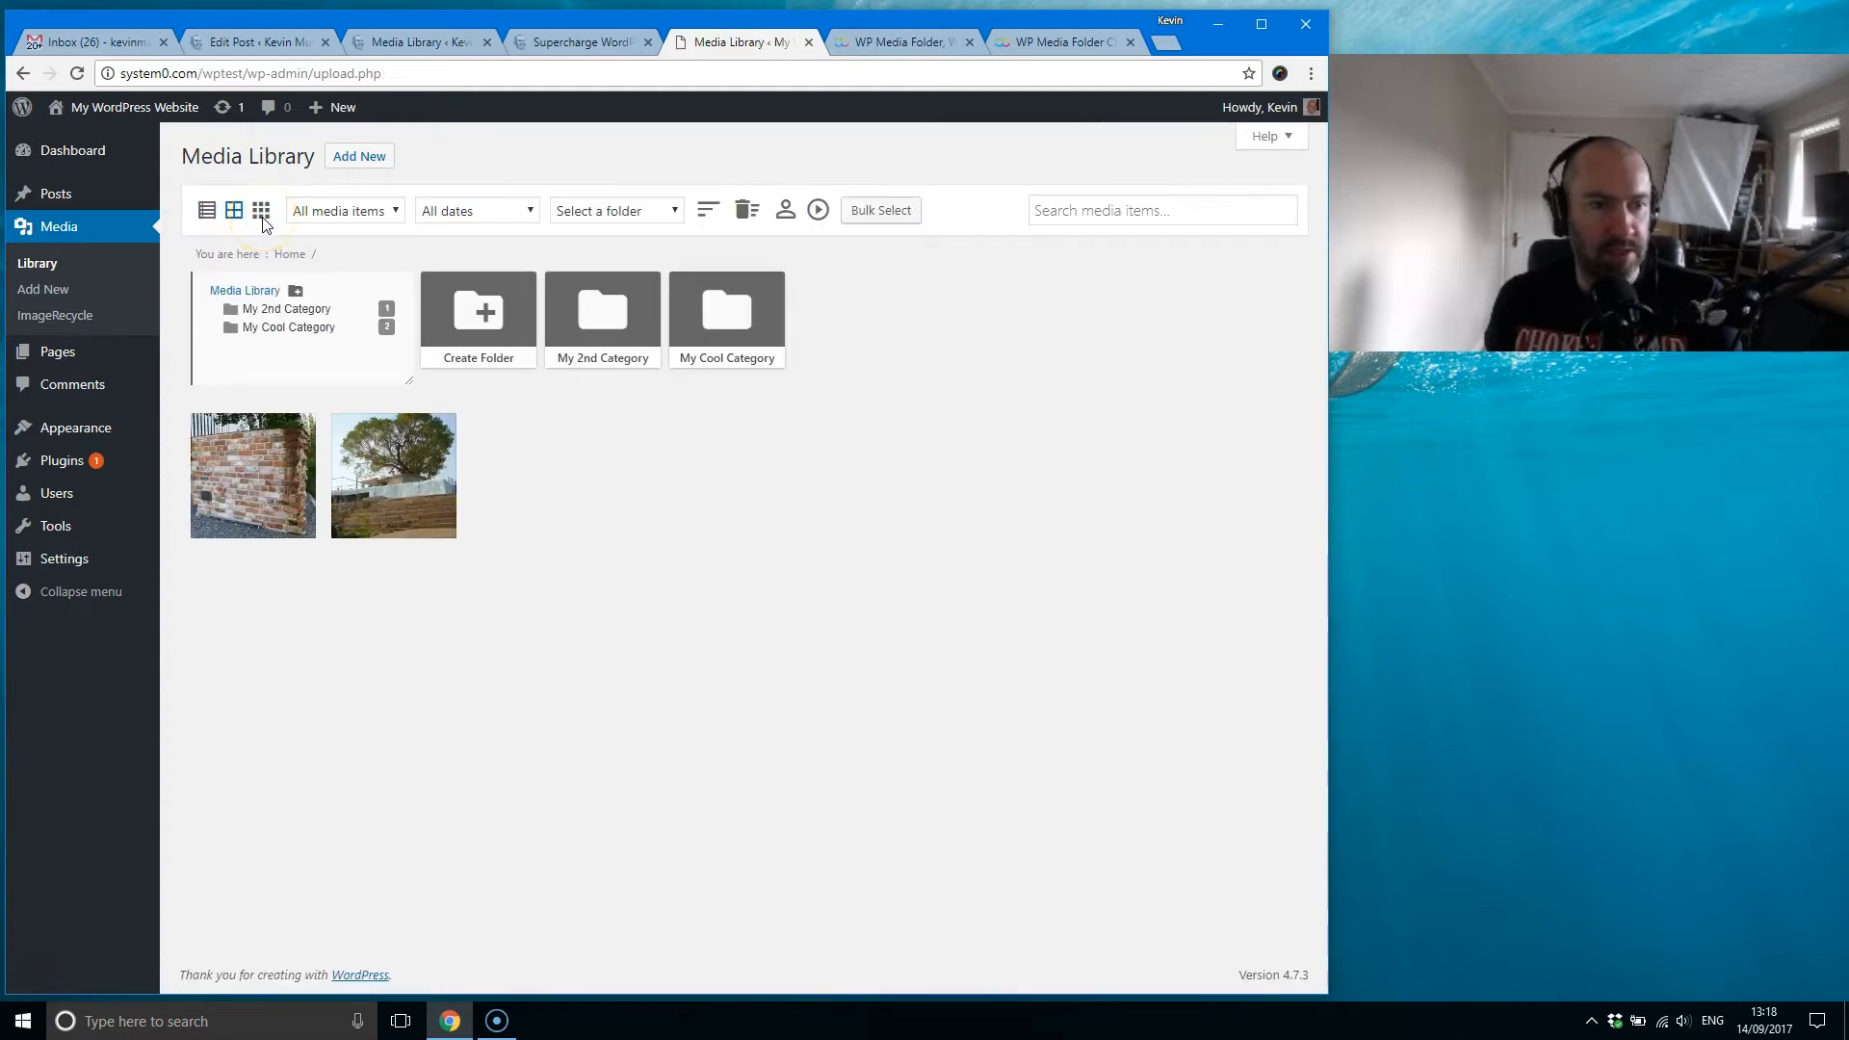
mouse_move(285, 462)
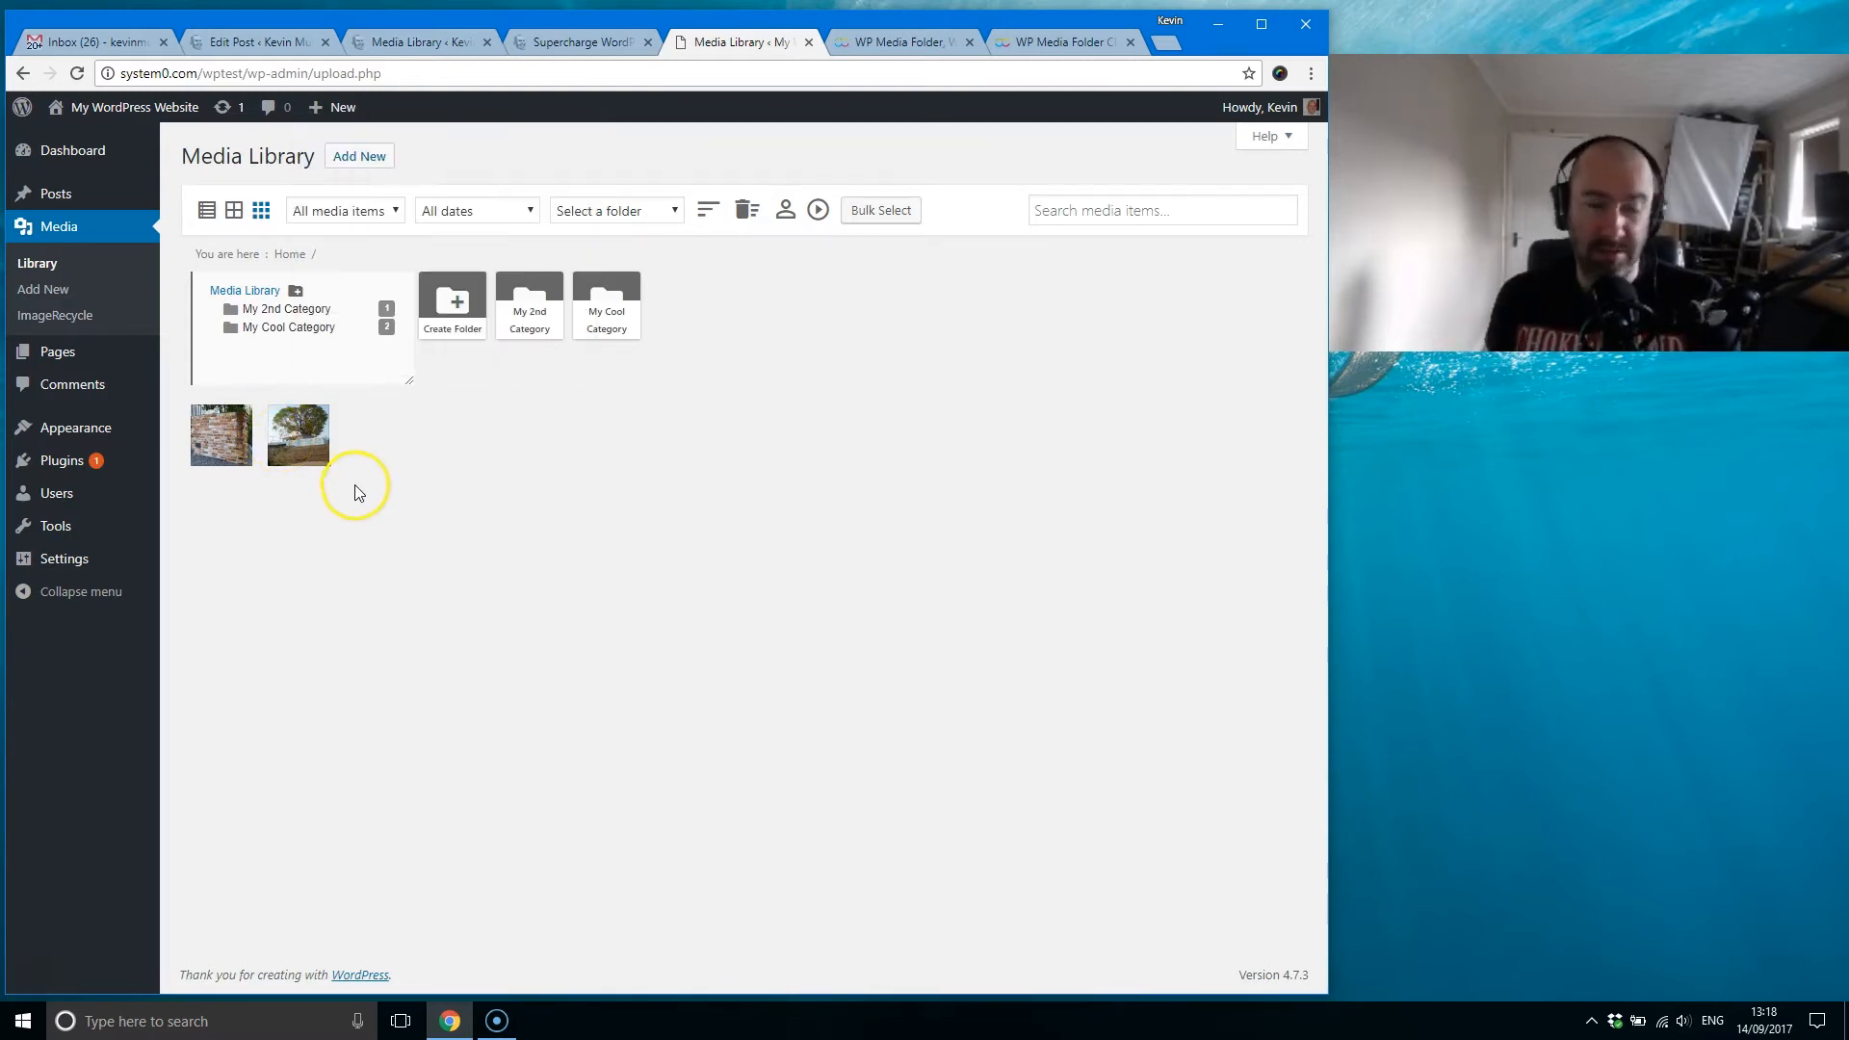
click(231, 212)
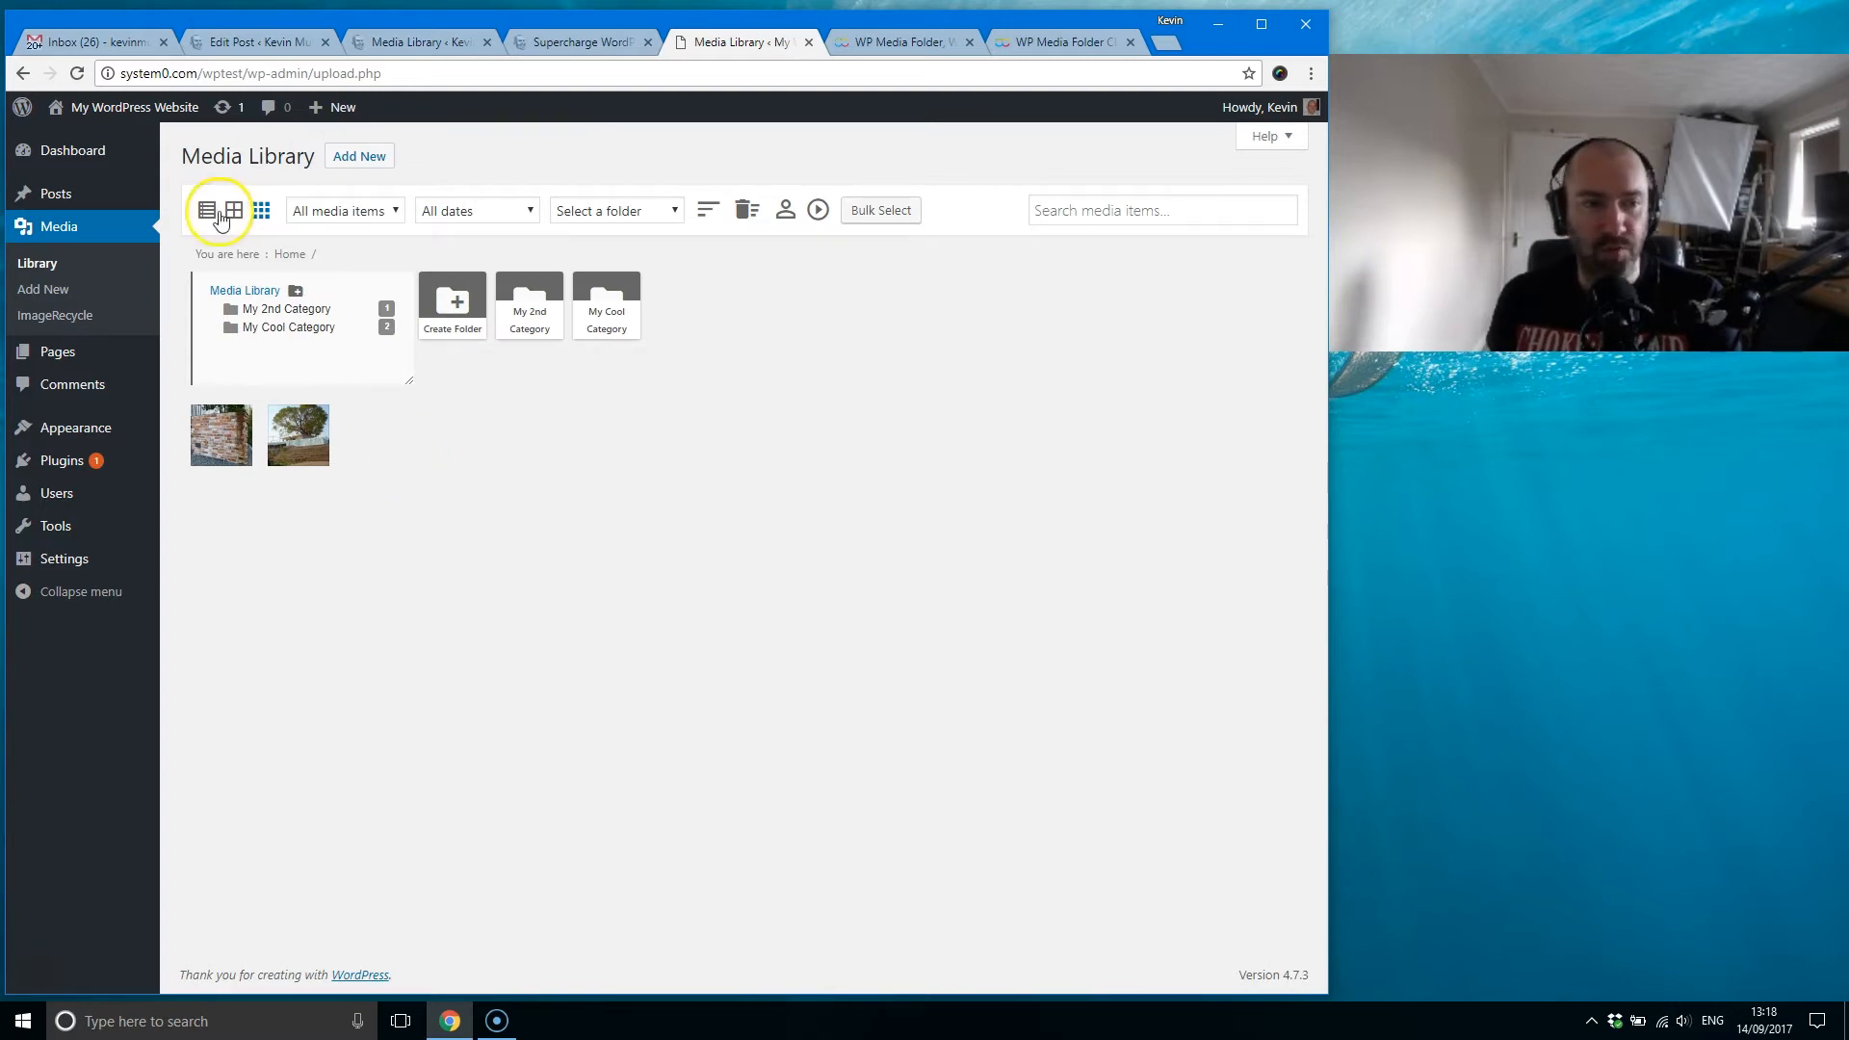
Step: Check the live site's default library again, and view the brick wall image's attachment details in the test site's library
click(411, 43)
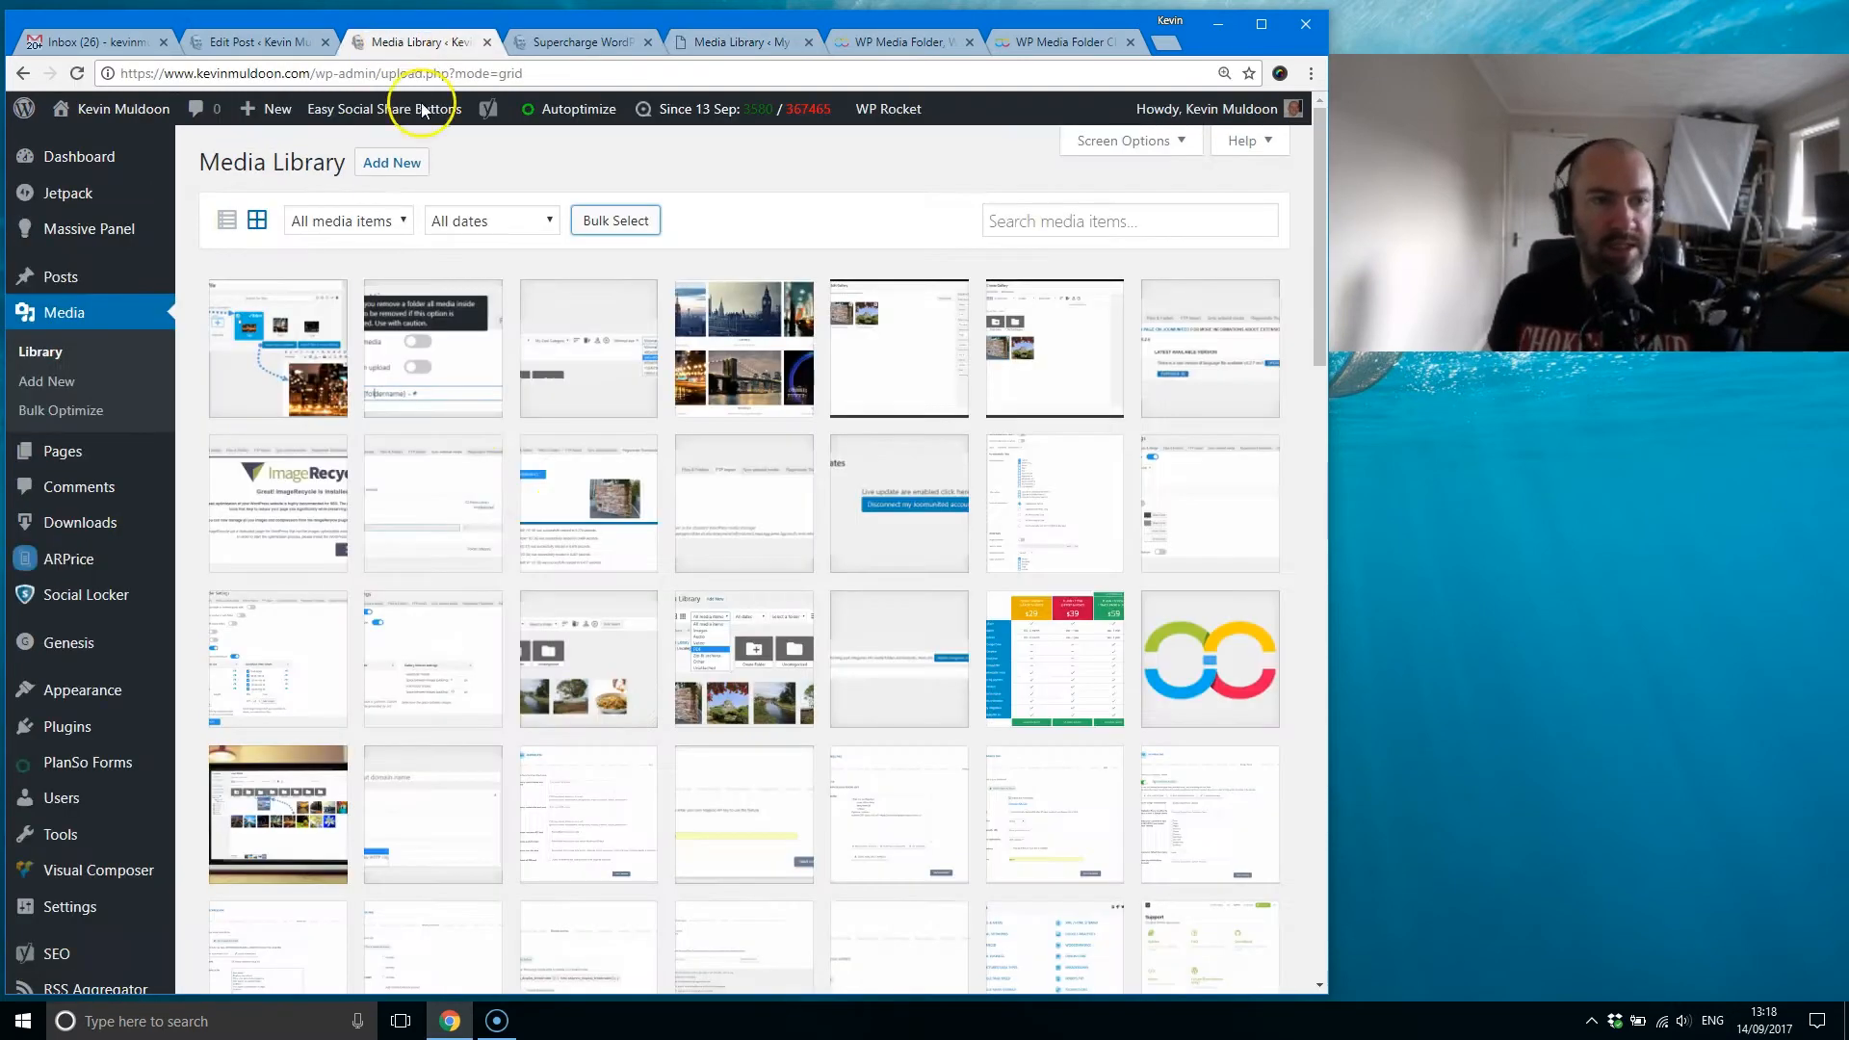
click(736, 42)
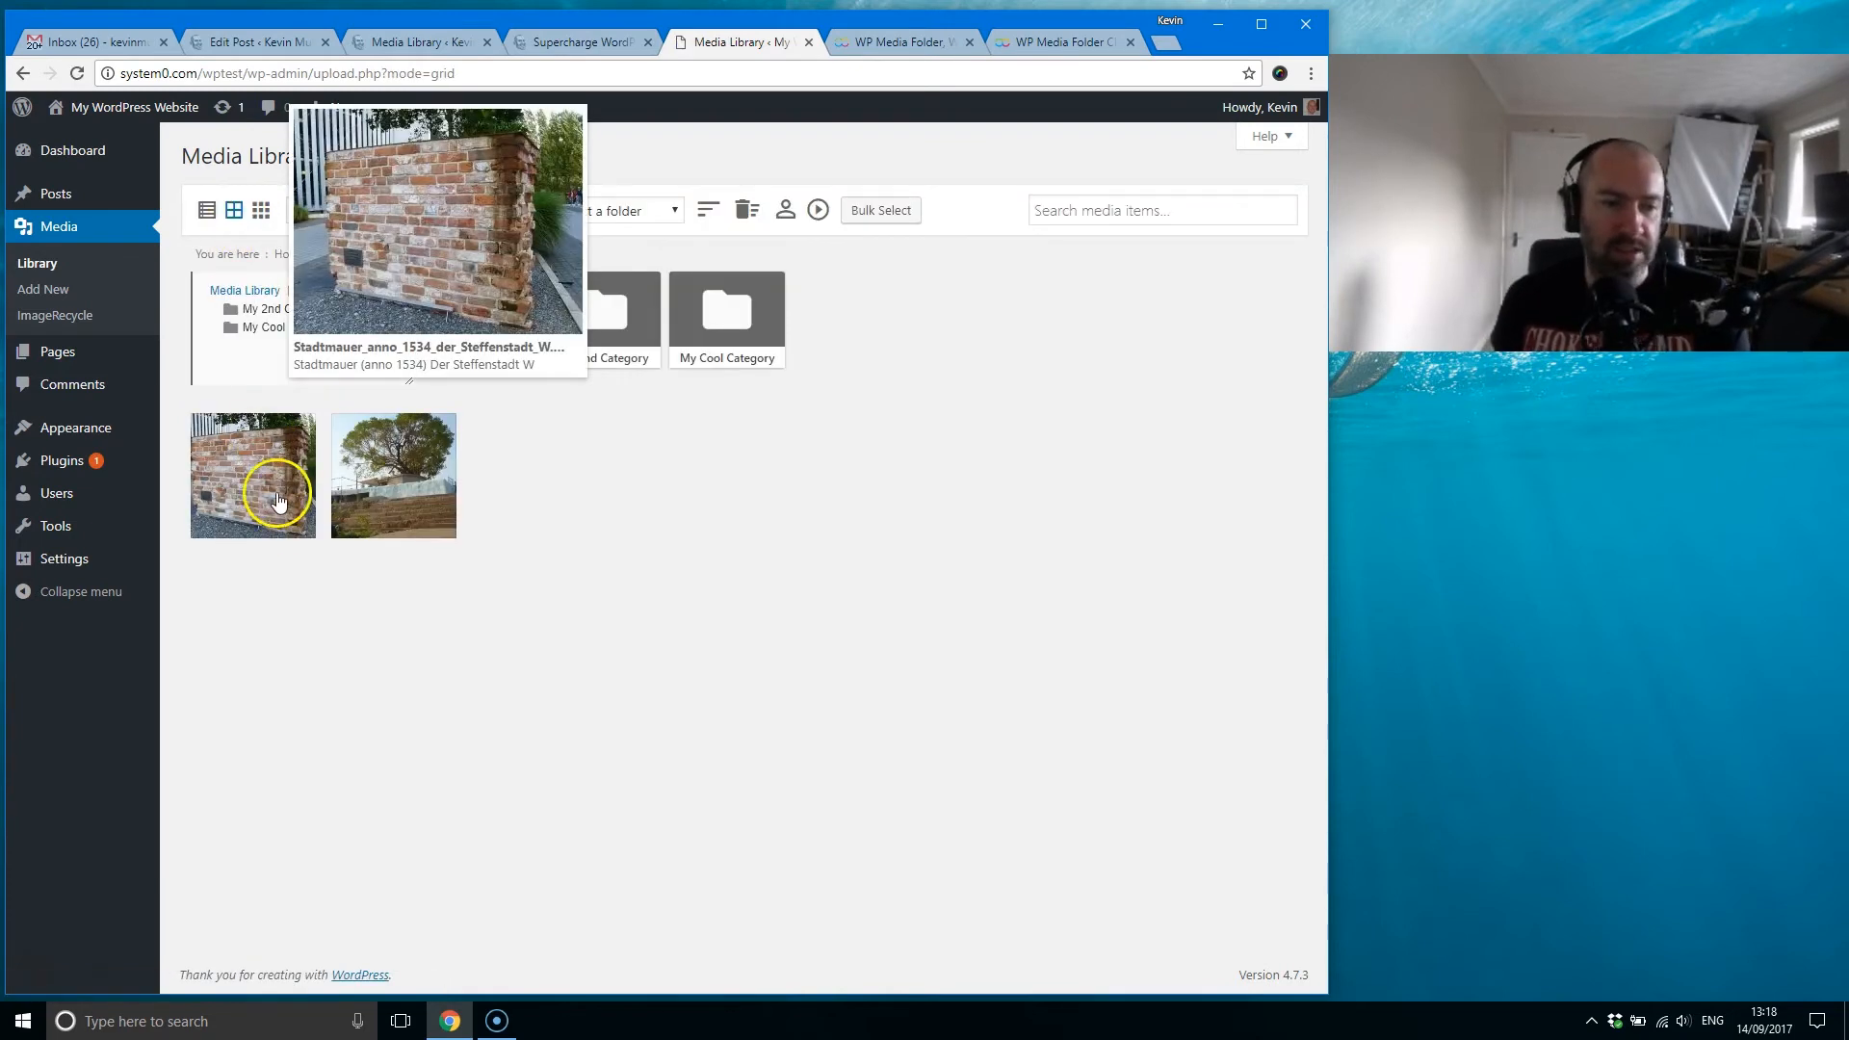
click(274, 486)
click(1274, 144)
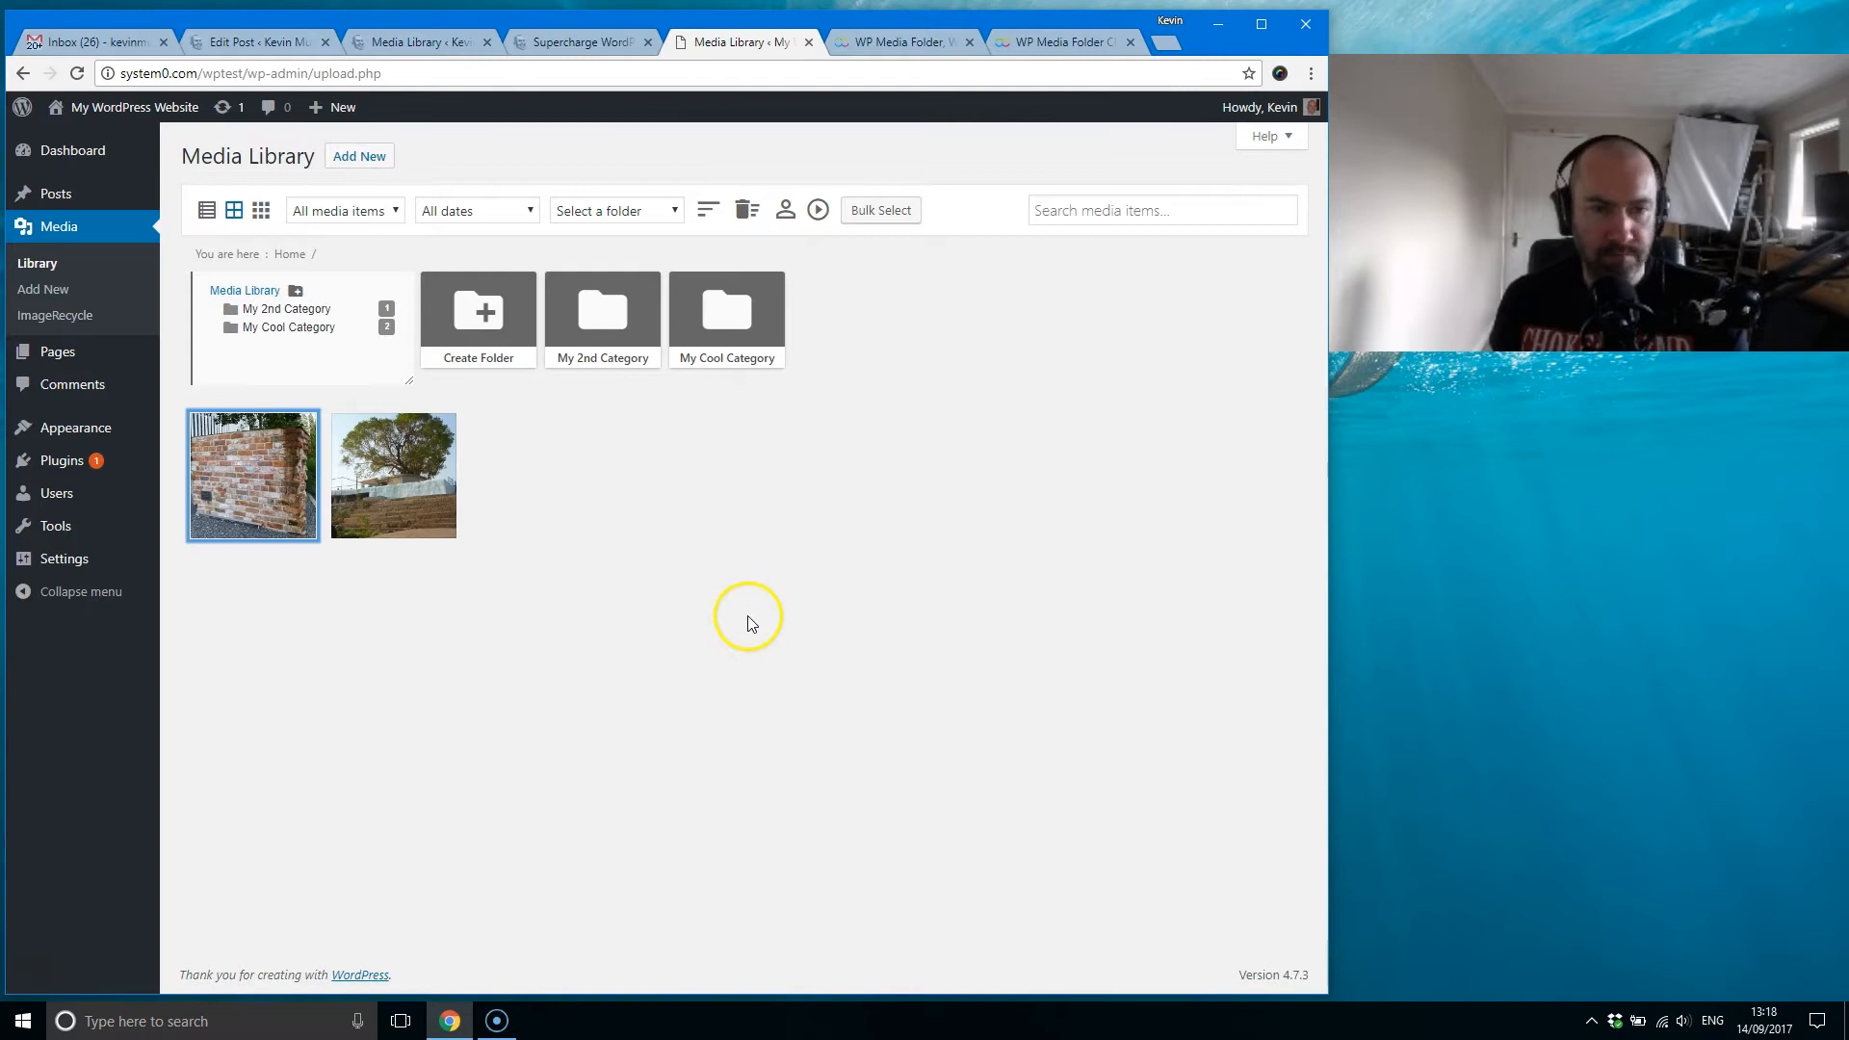
Step: Examine the test site library's media type, date and folder filter options without applying any
click(370, 212)
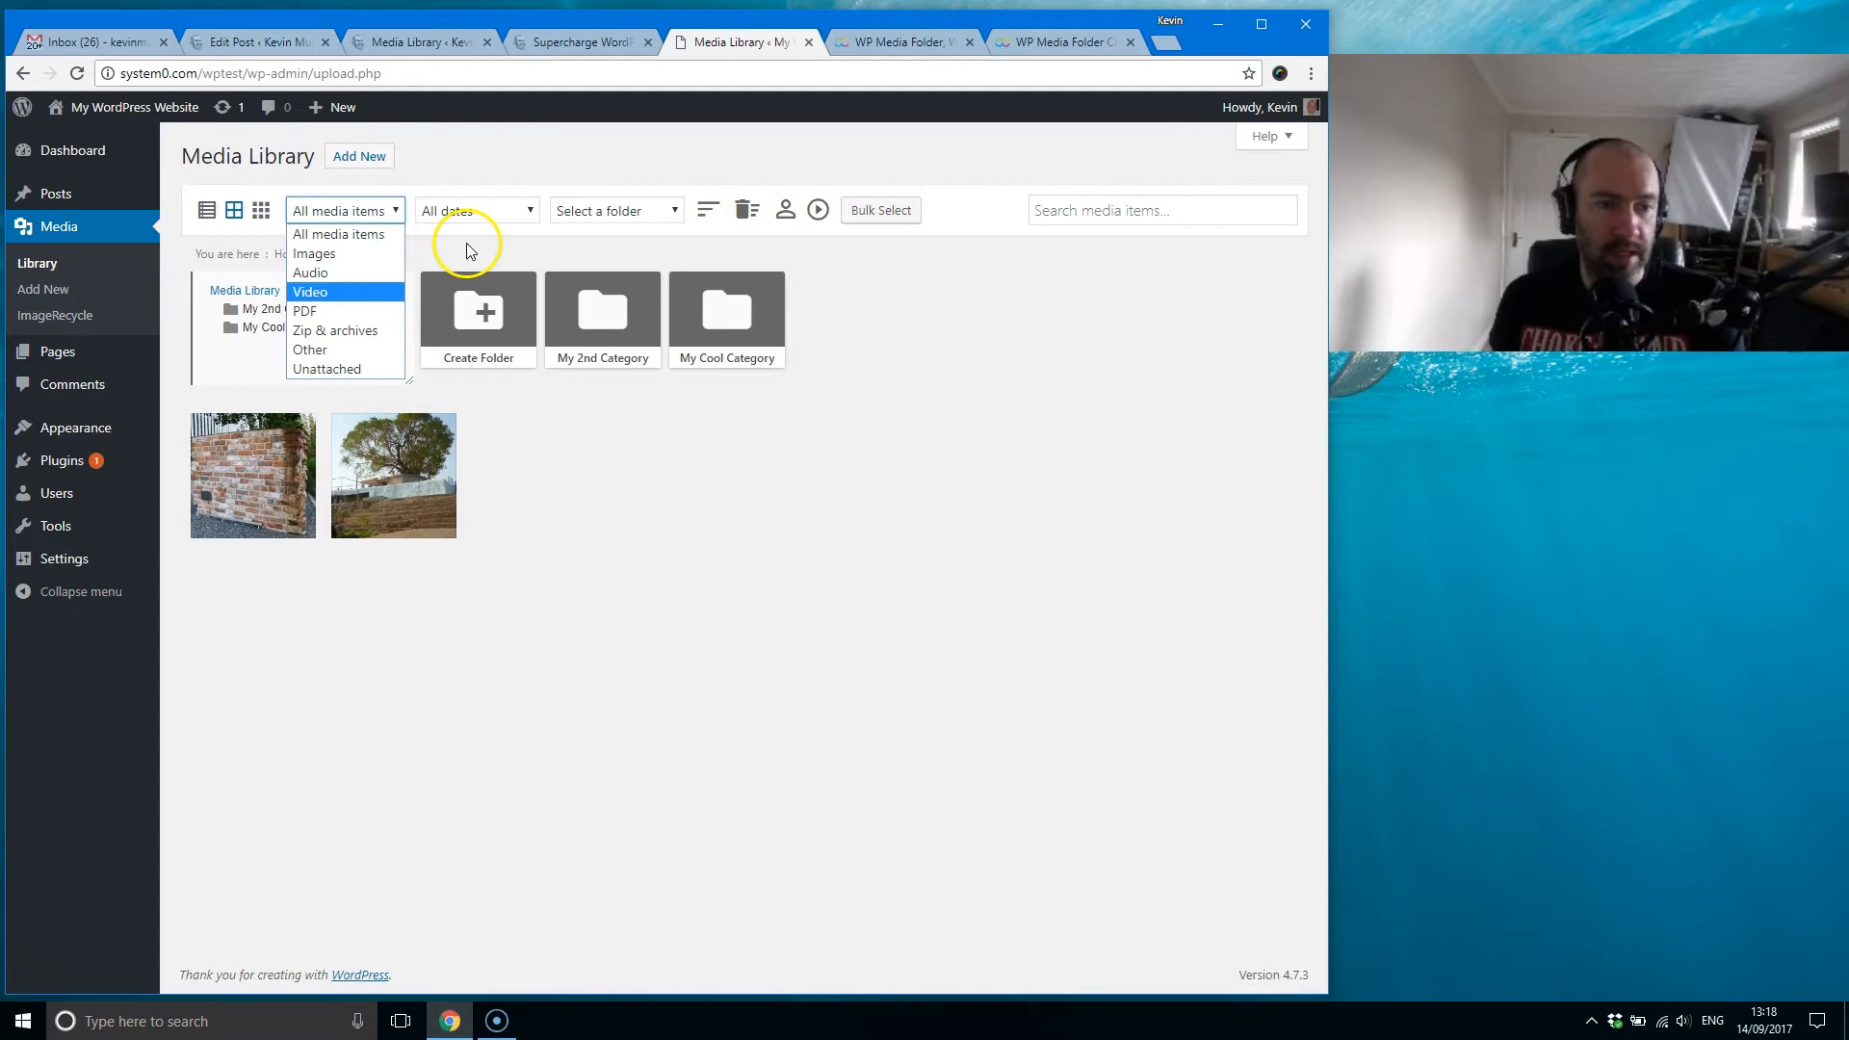
click(477, 214)
click(481, 210)
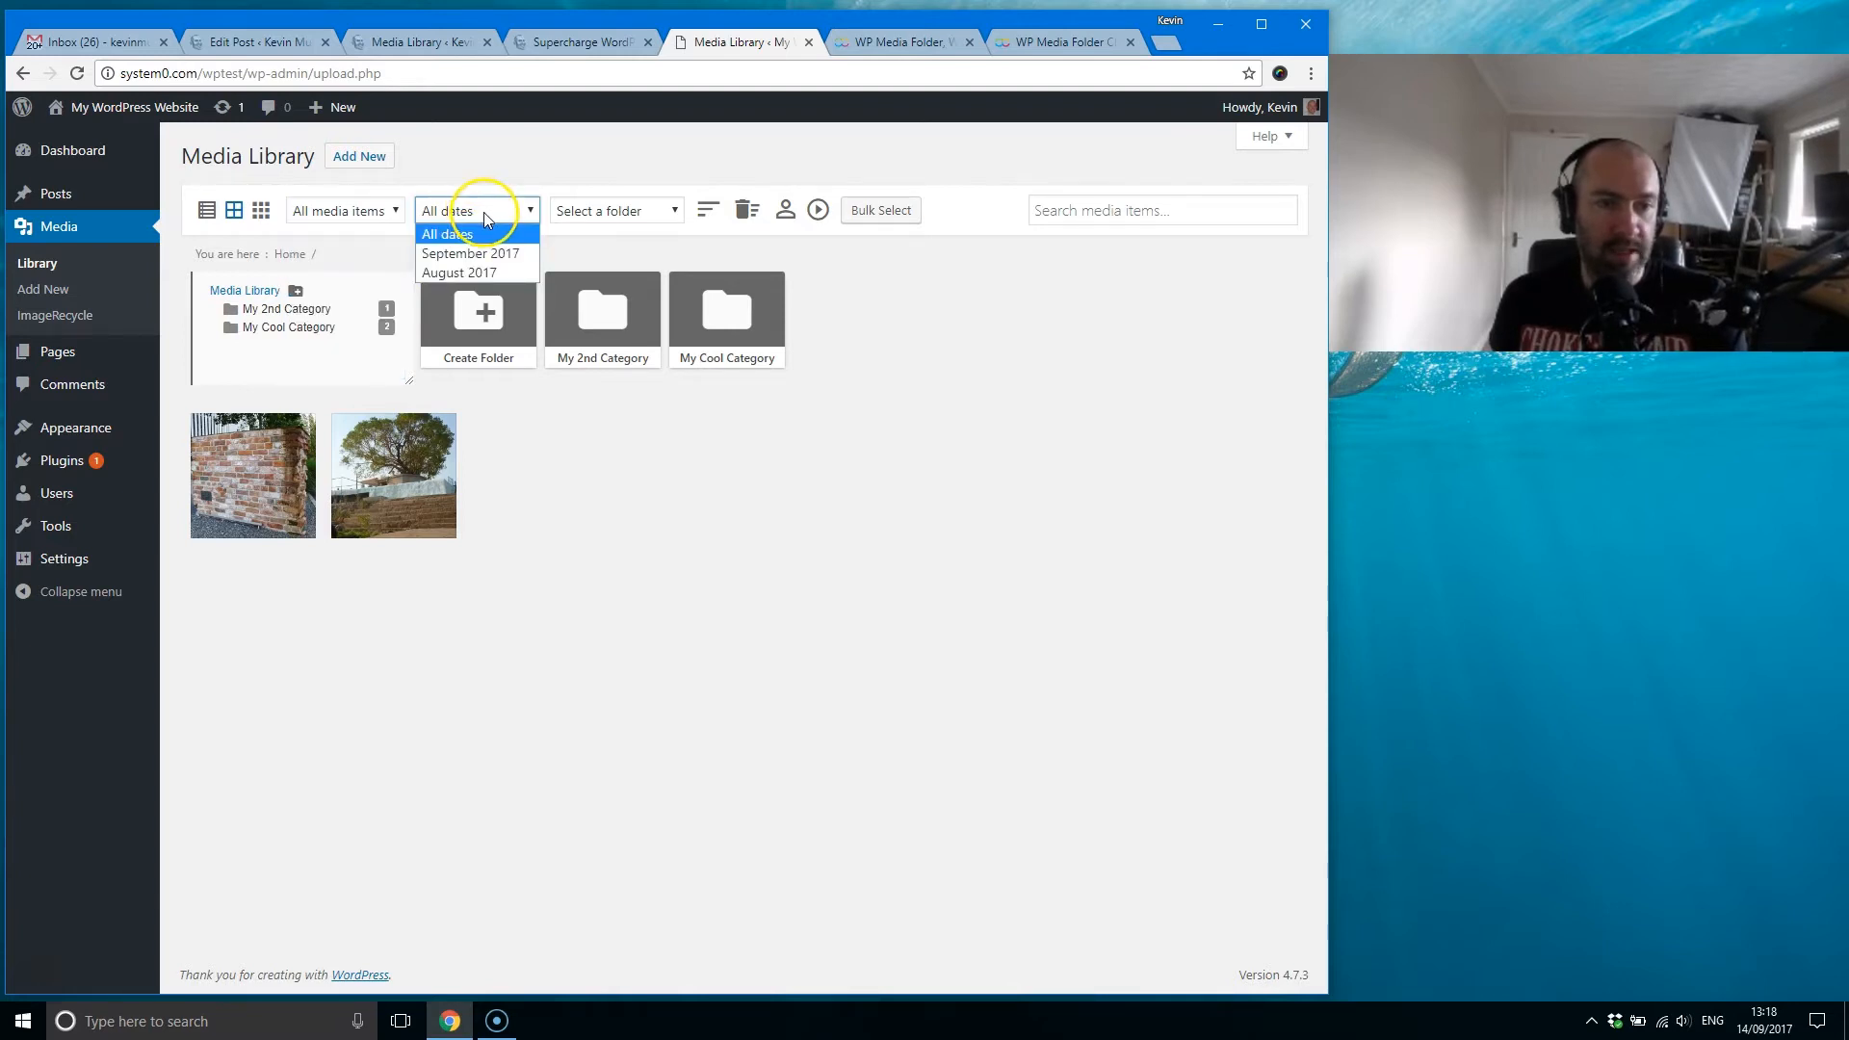
click(483, 212)
click(345, 220)
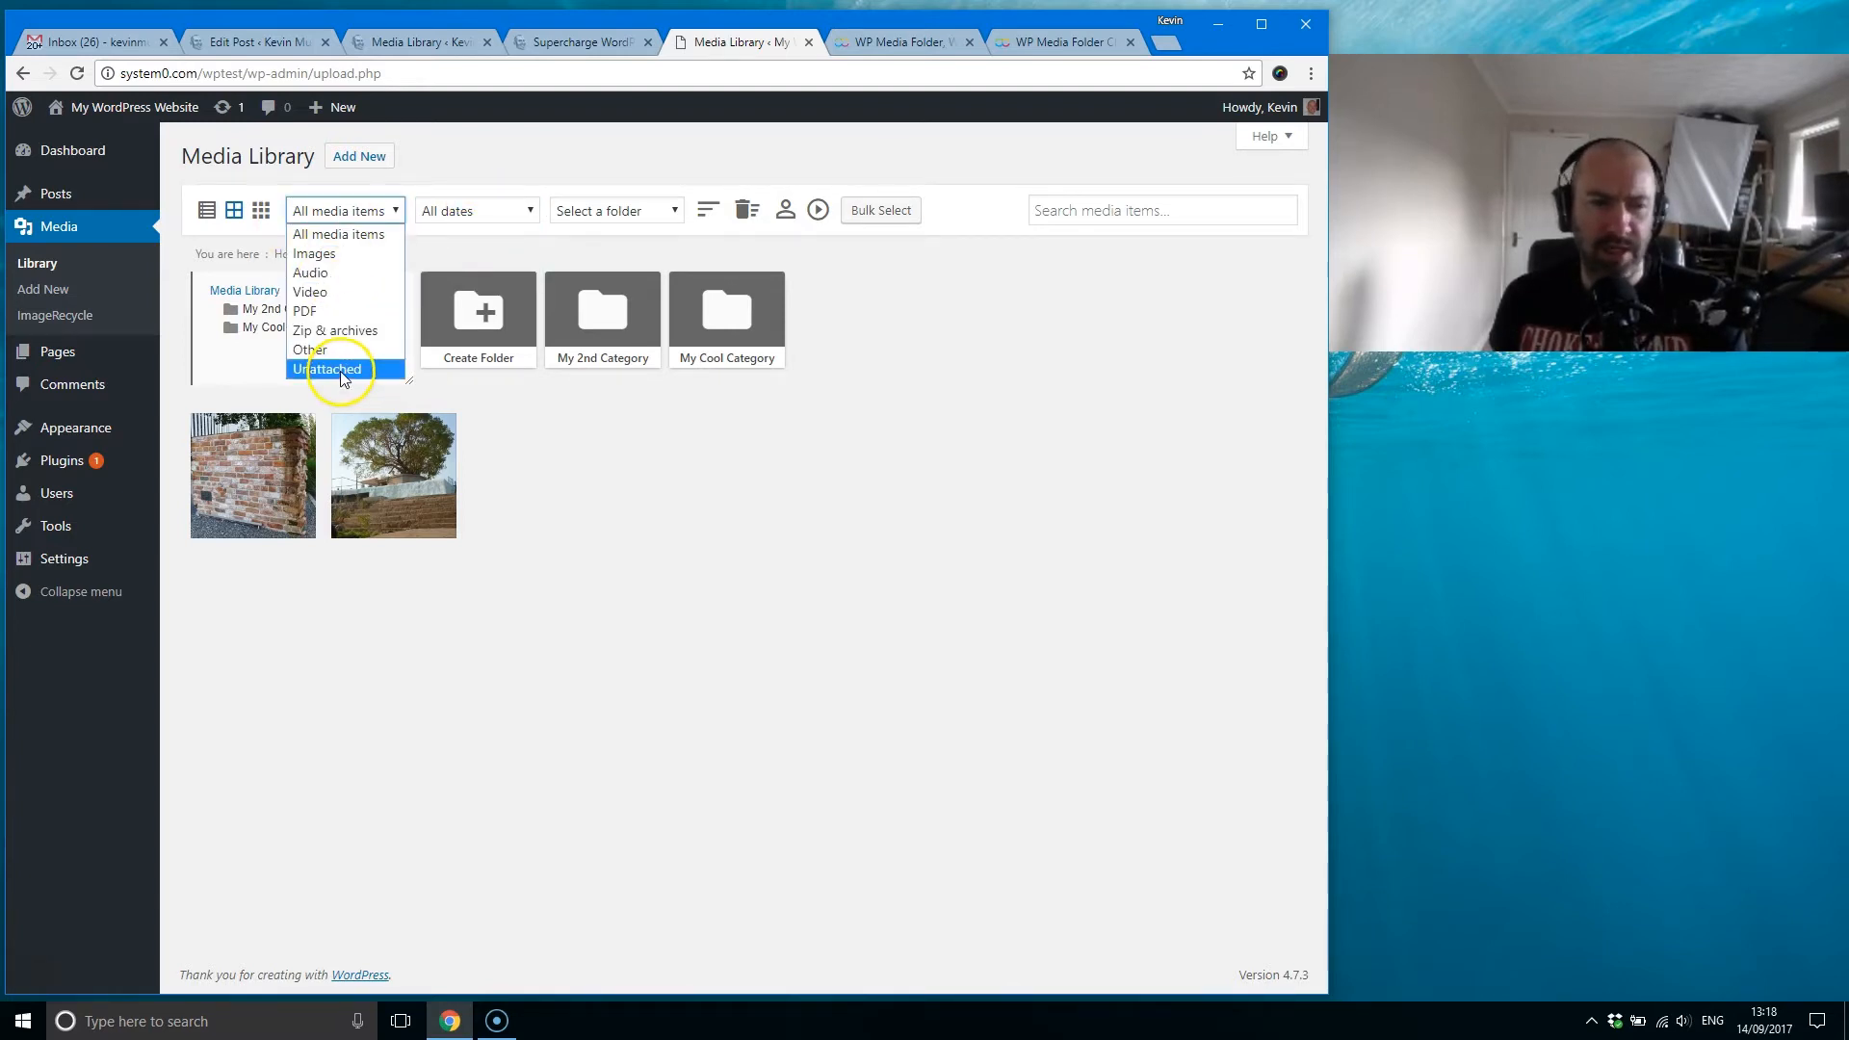
click(483, 214)
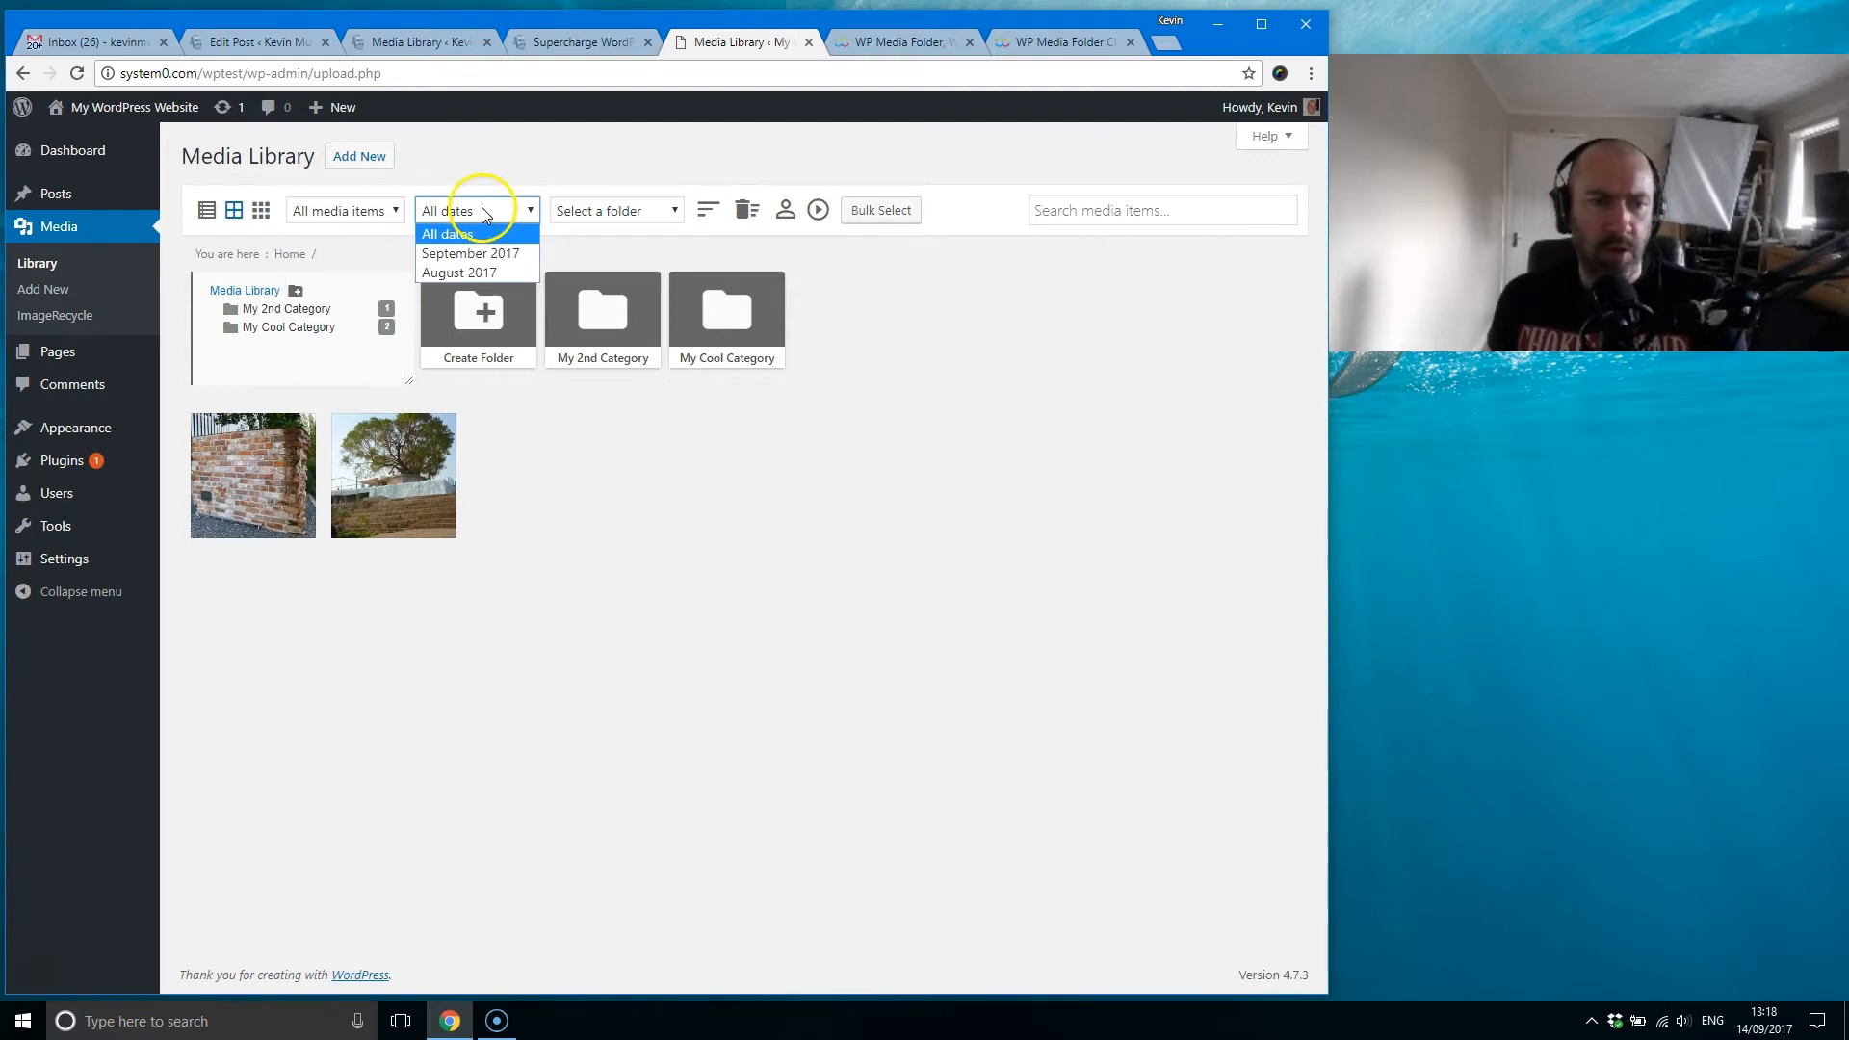
click(482, 212)
click(607, 214)
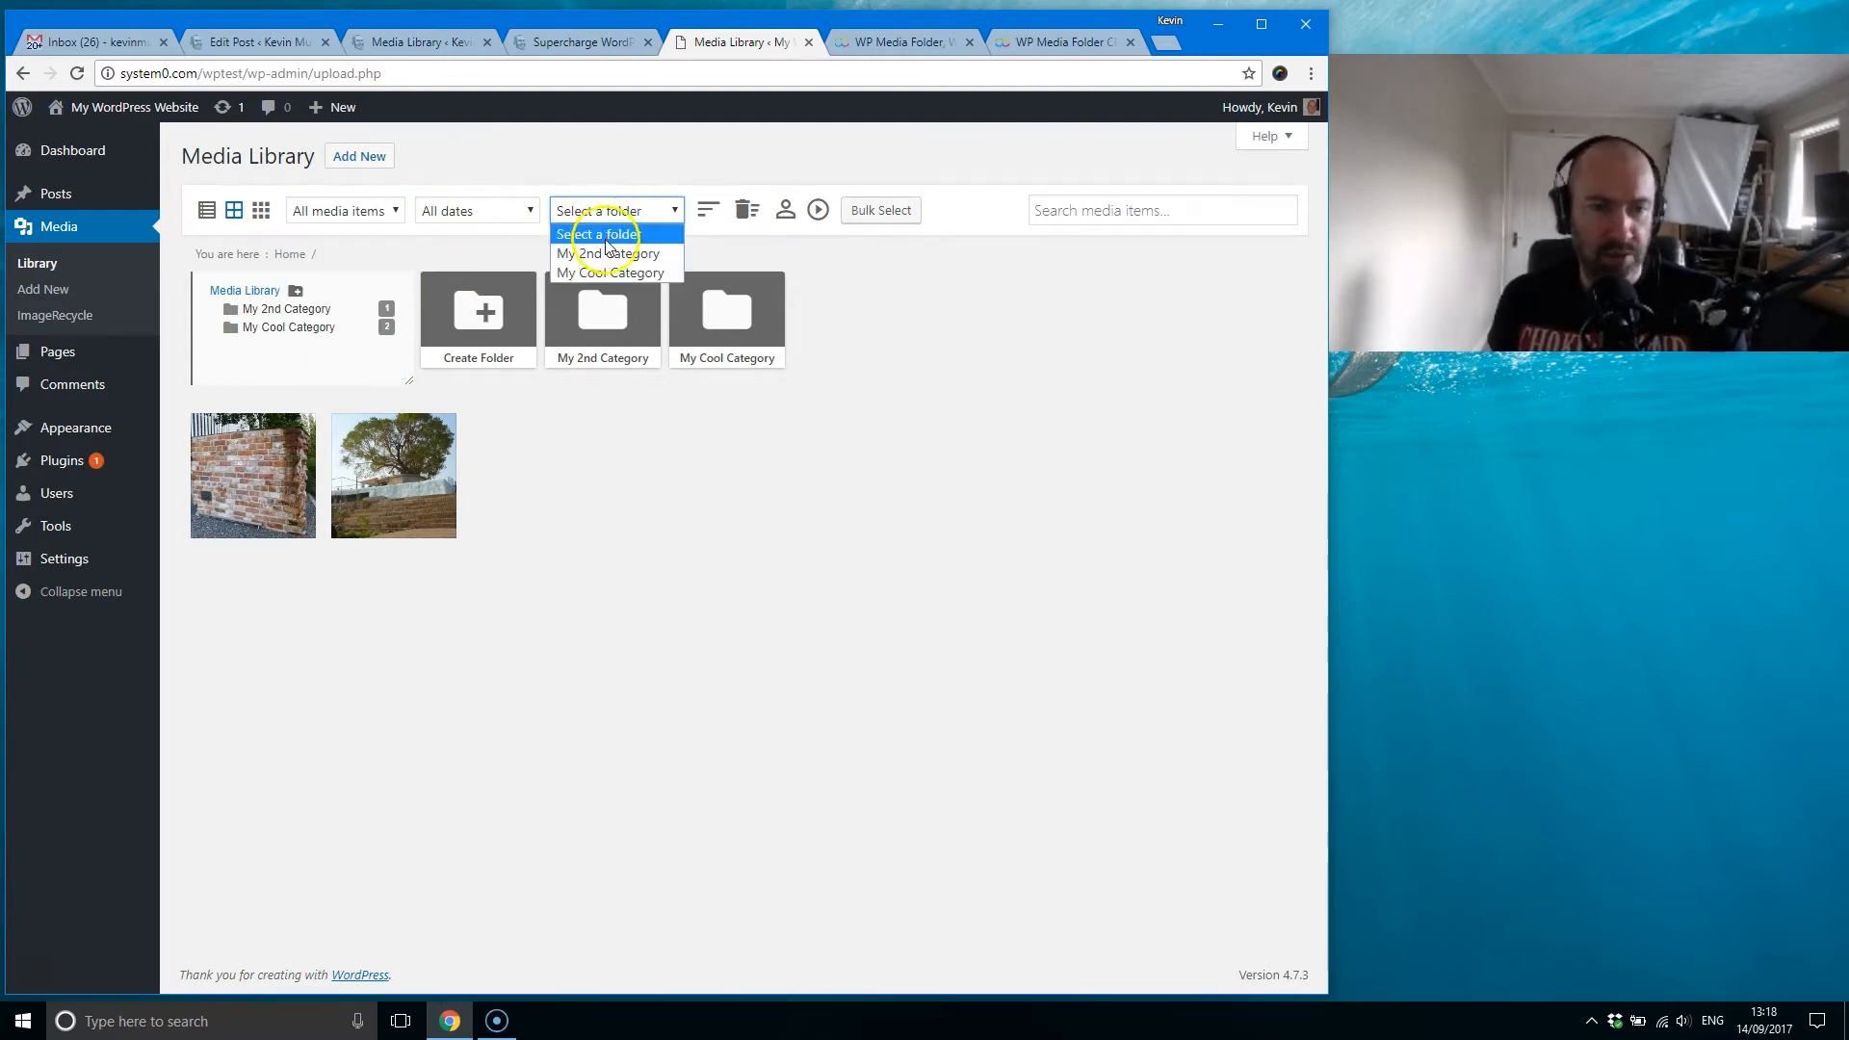
click(608, 205)
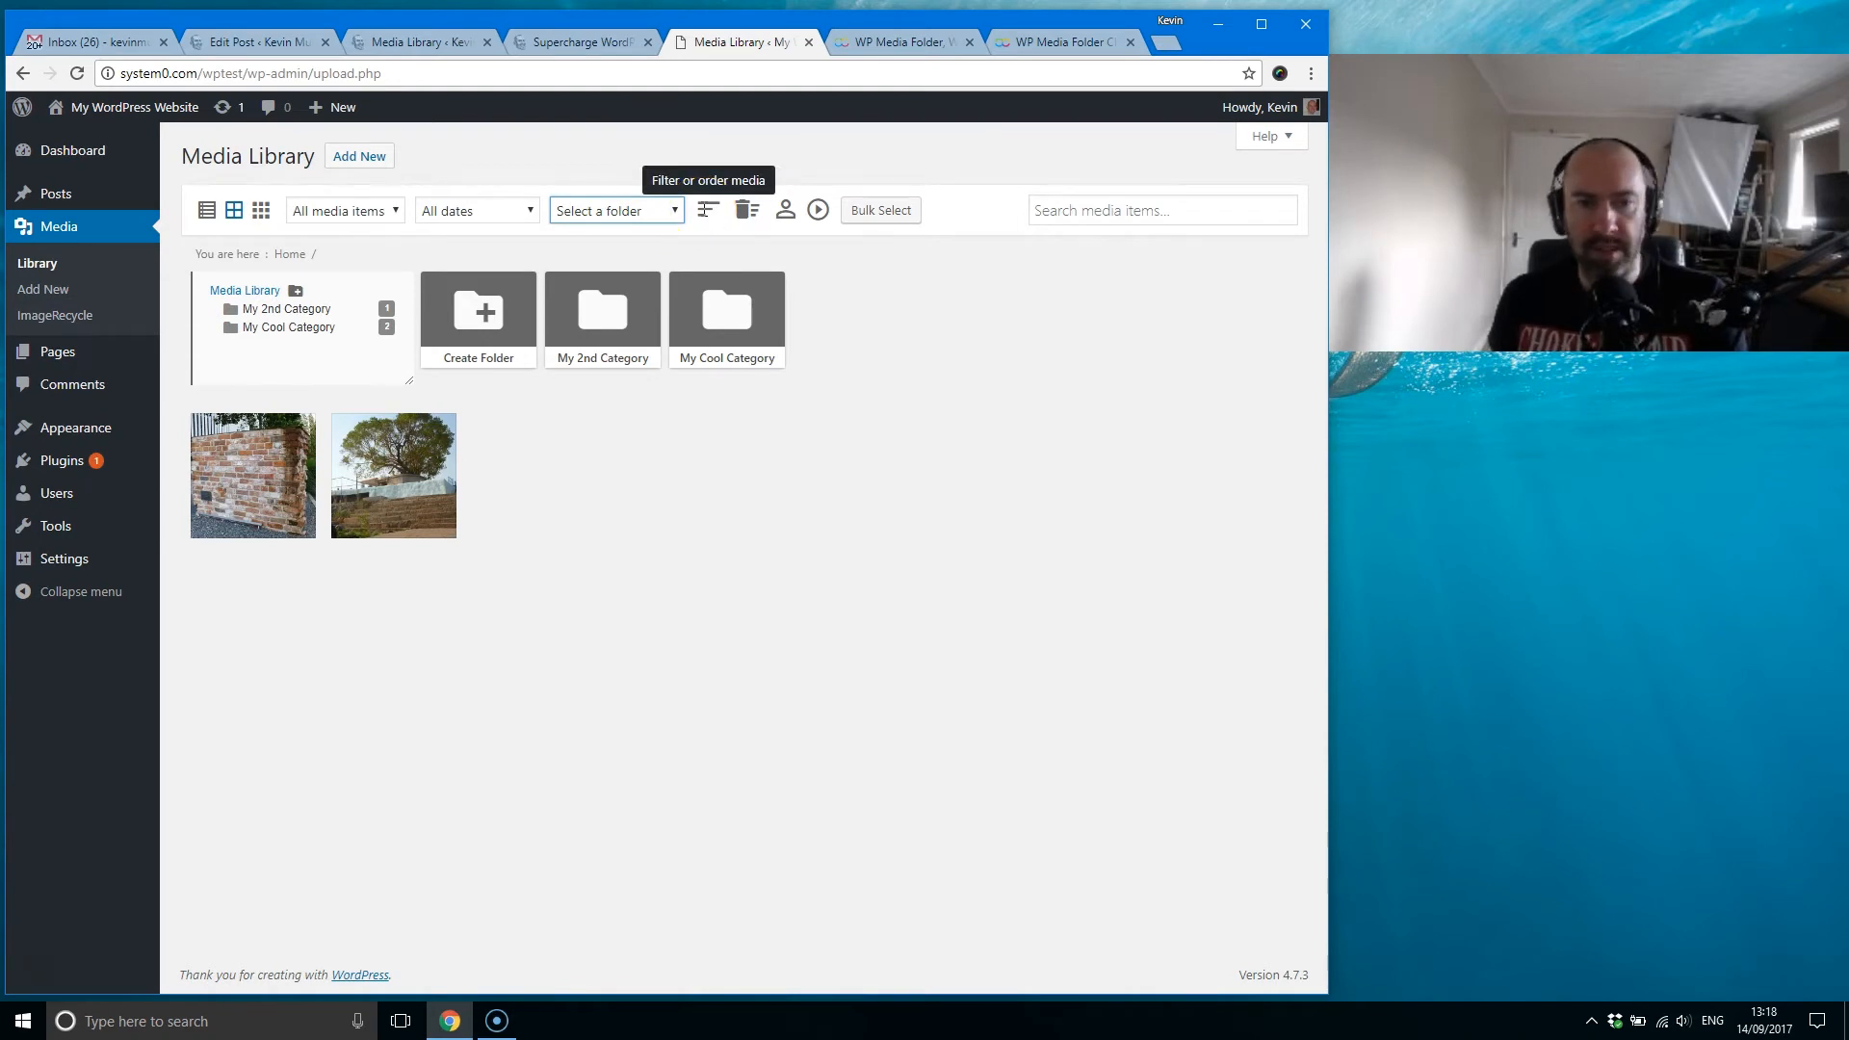
Step: Show the extra filter and ordering controls and examine the choices for size, weight, folder sorting and media sorting
click(707, 210)
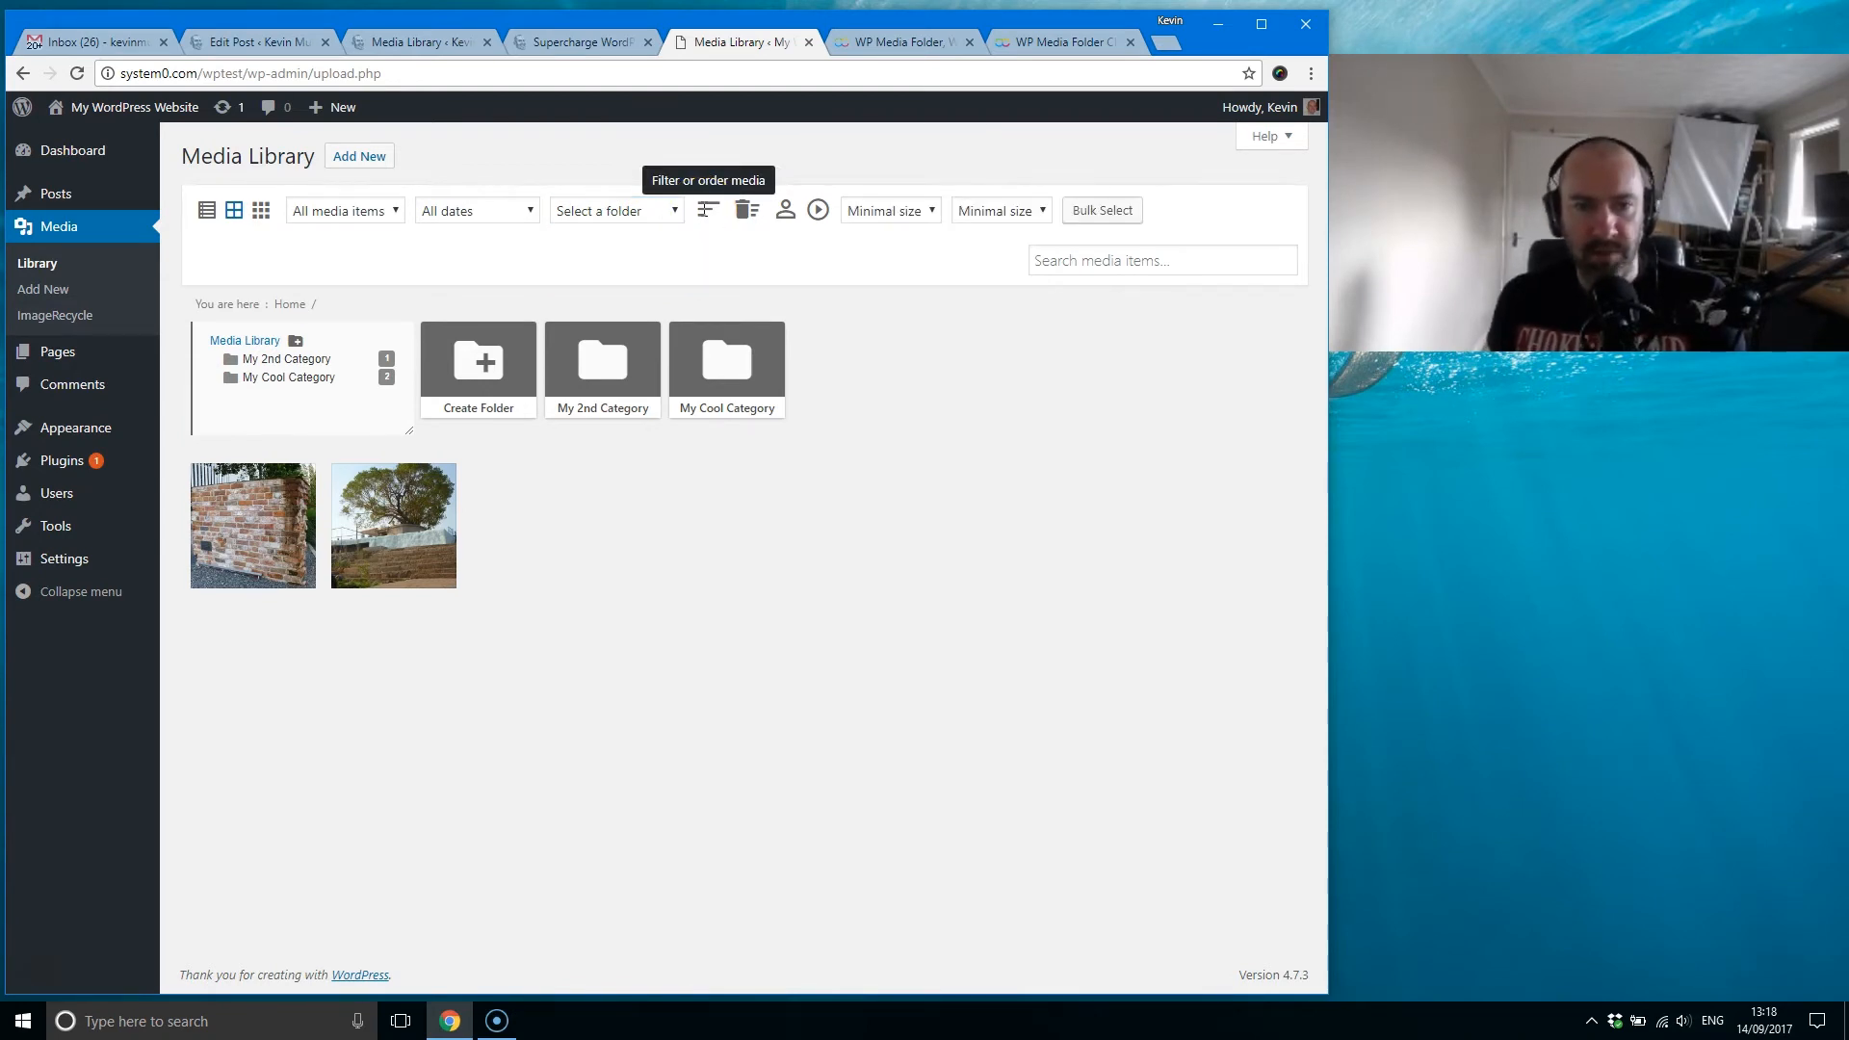
click(884, 211)
click(1005, 212)
click(928, 215)
click(1005, 216)
click(891, 207)
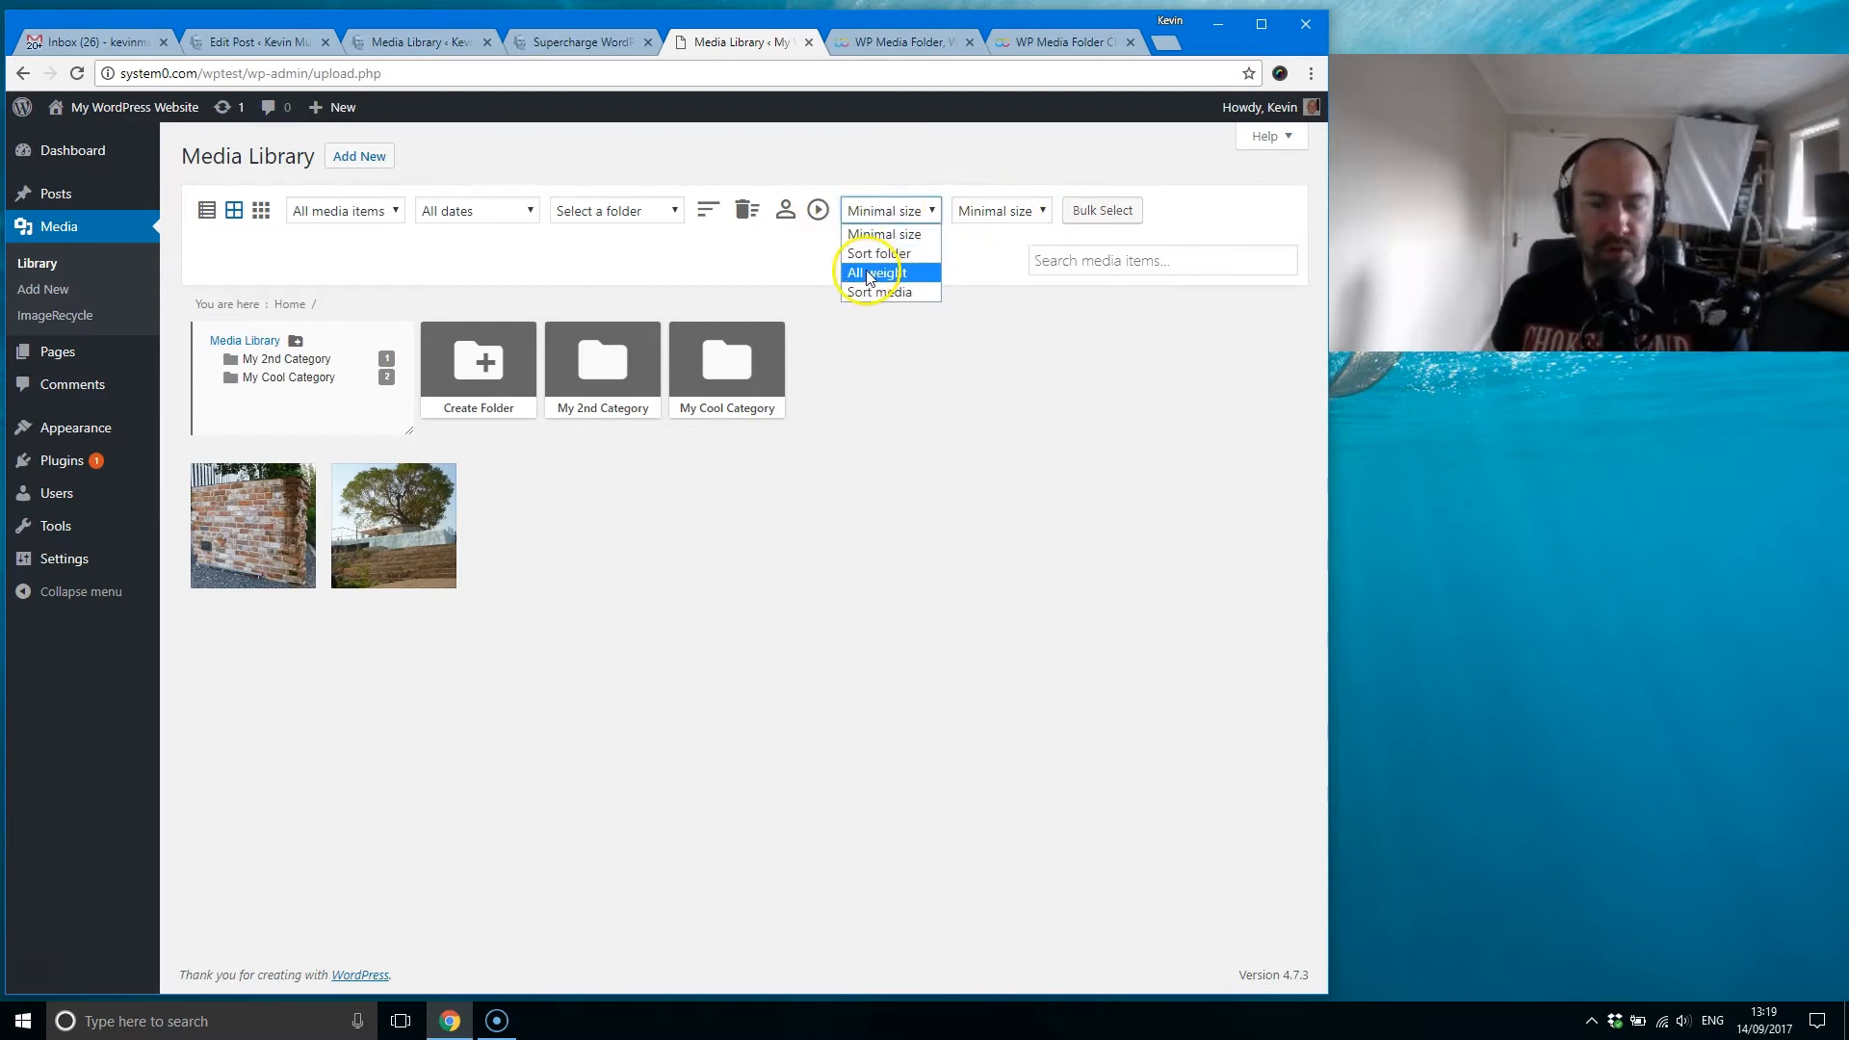
click(966, 250)
Step: Filter the library by a minimal image size of 800x600, and raise it to 1024x768
click(996, 220)
click(1010, 295)
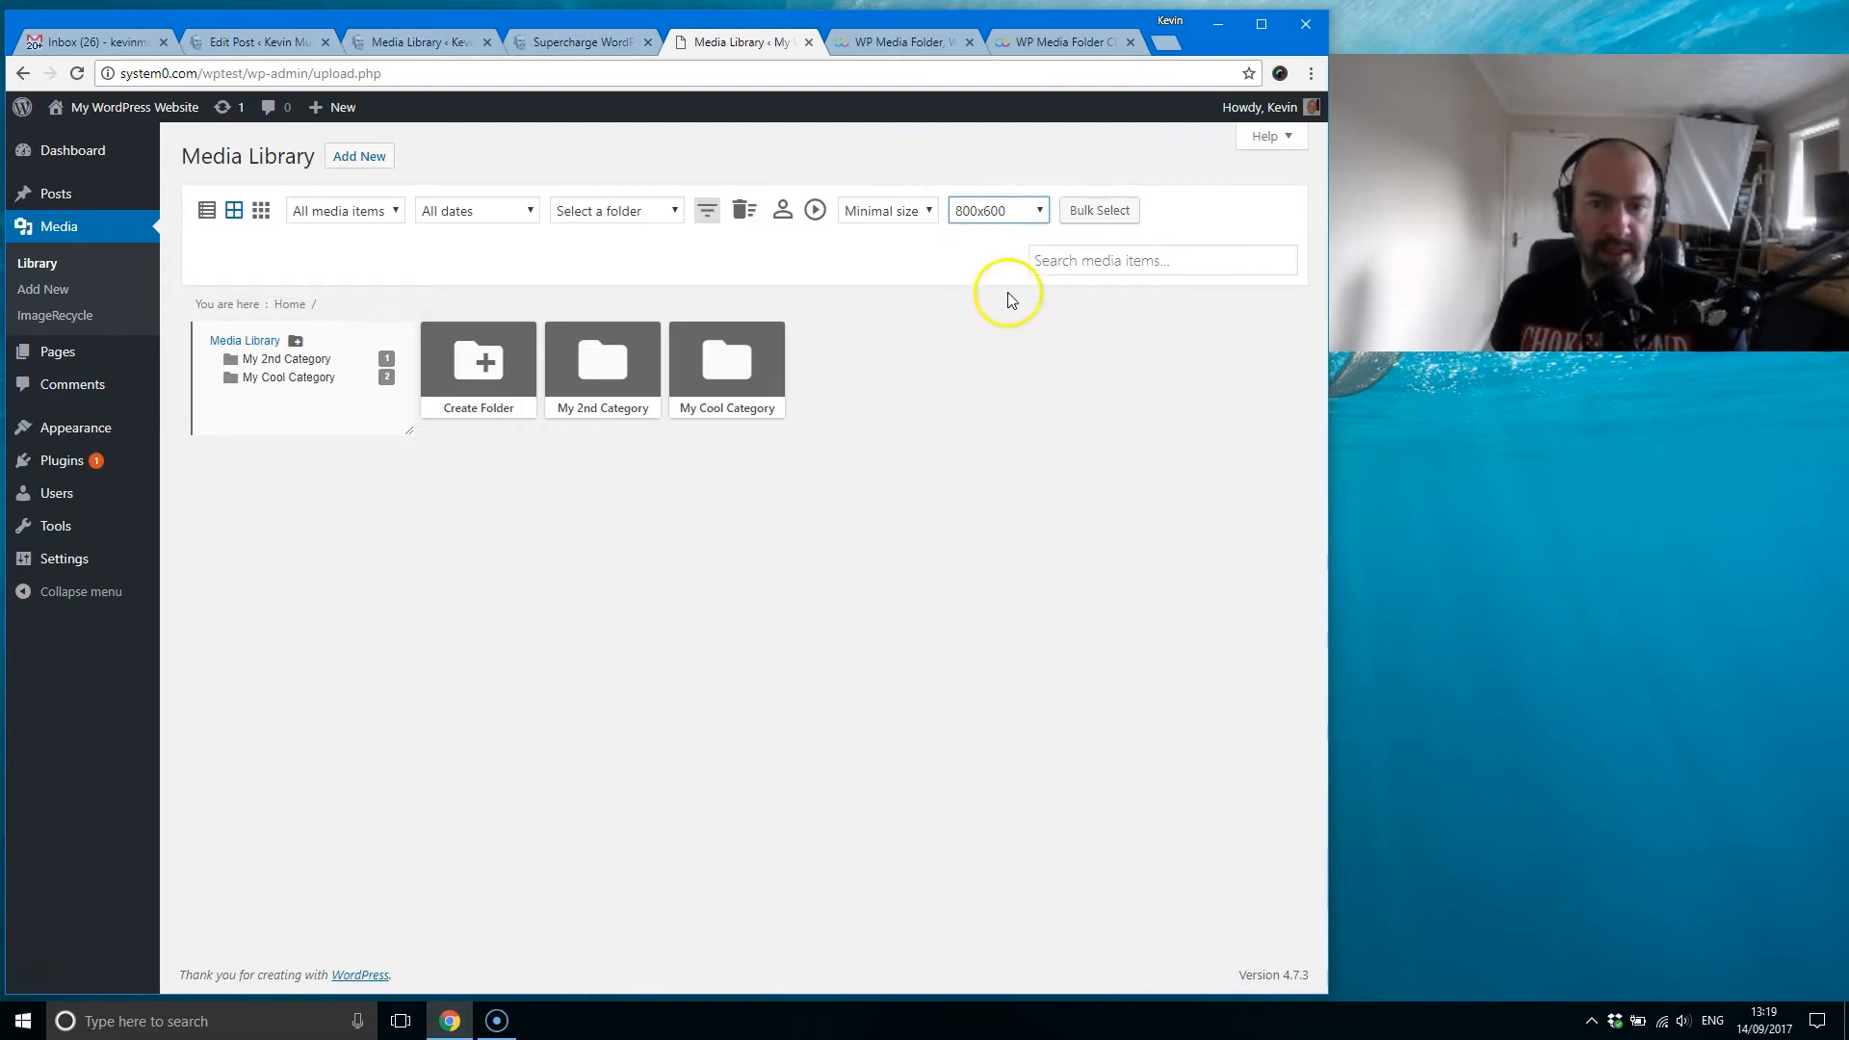
click(1031, 208)
click(1006, 308)
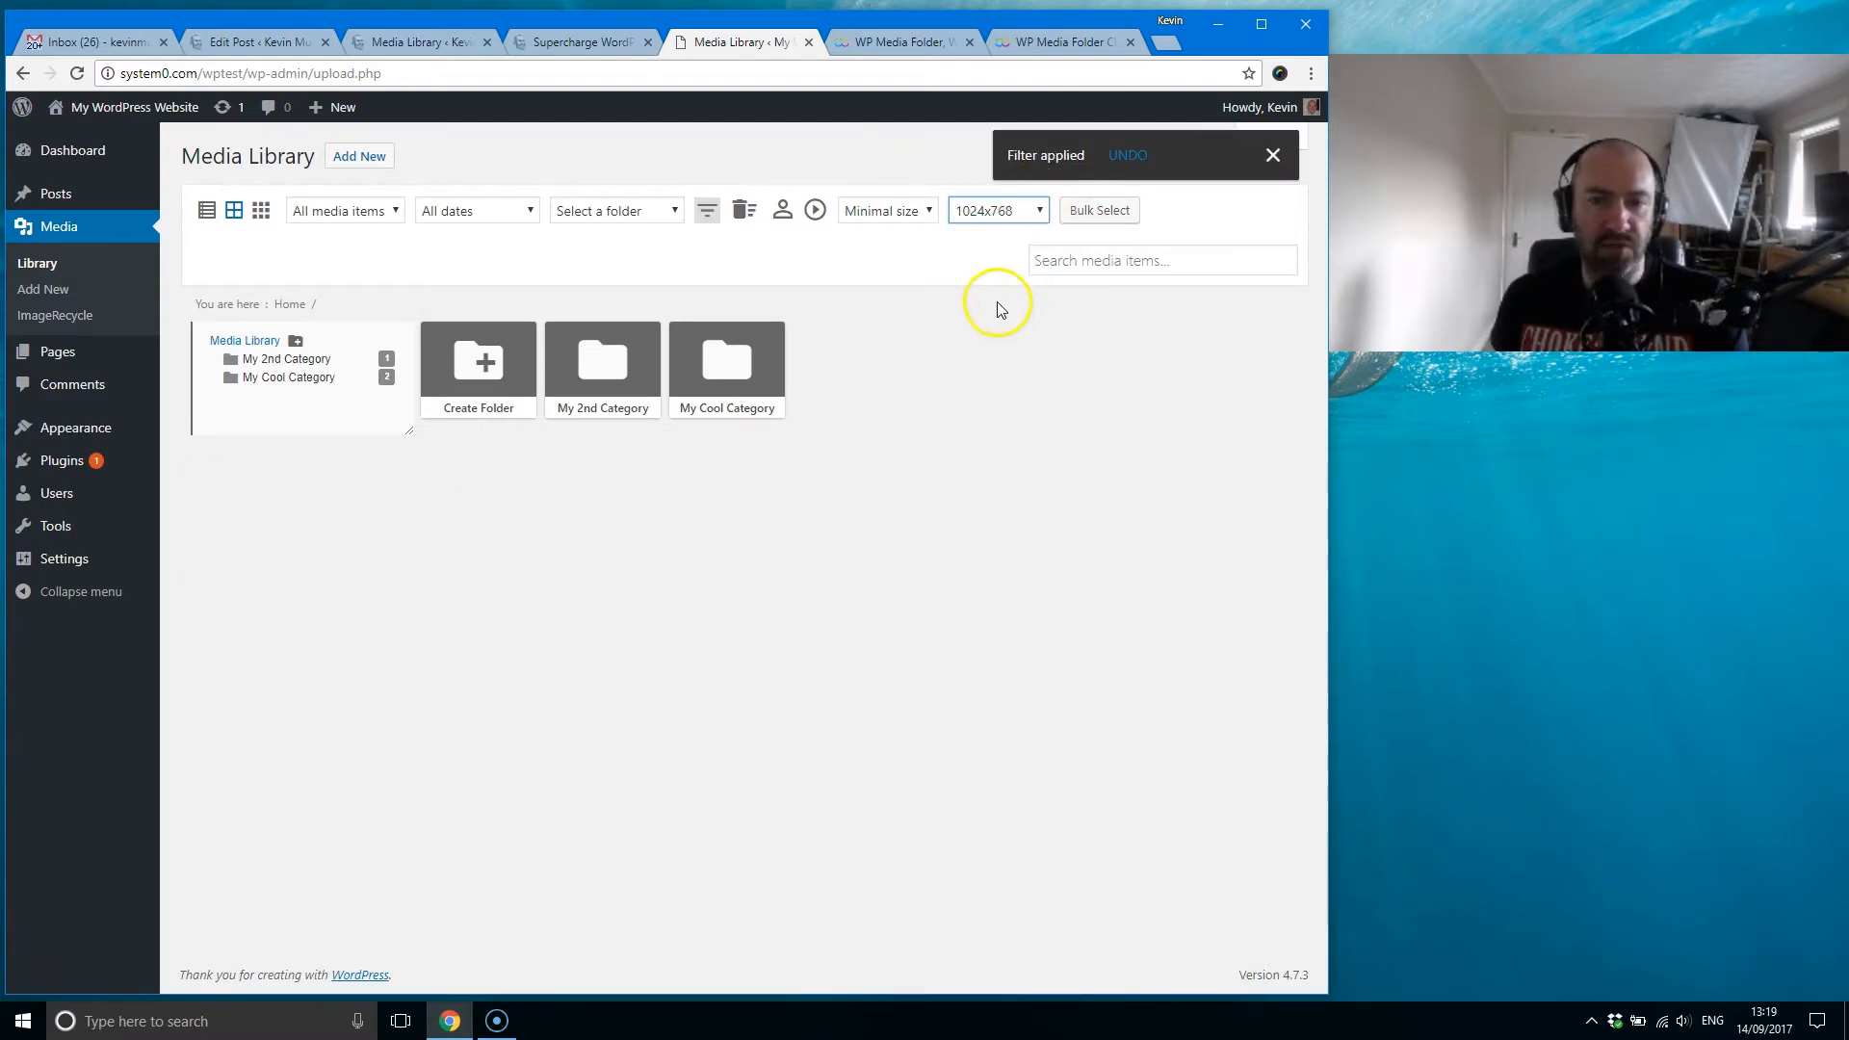
Step: Compare the library filtered by minimal sizes 1600x1200 and 1024x768, and reset the size filter to Minimal size
click(1003, 220)
click(992, 330)
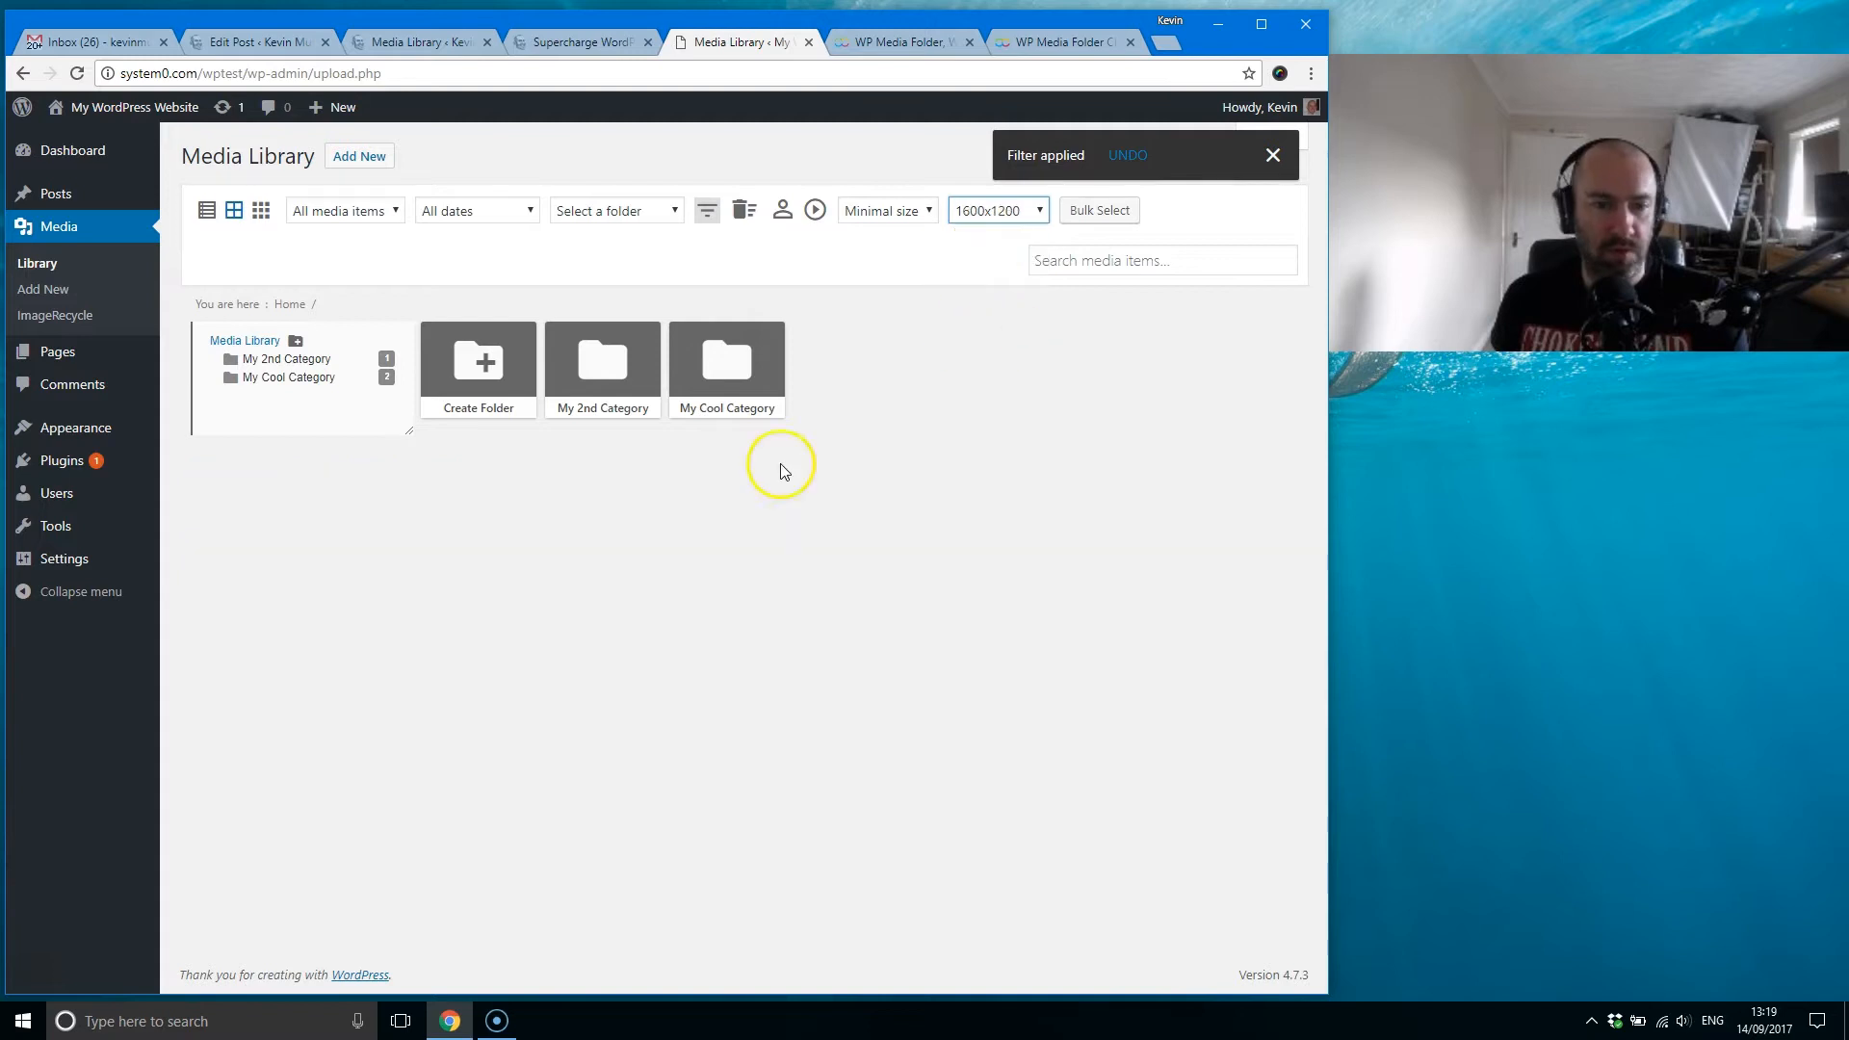
click(1007, 219)
click(996, 306)
mouse_move(294, 575)
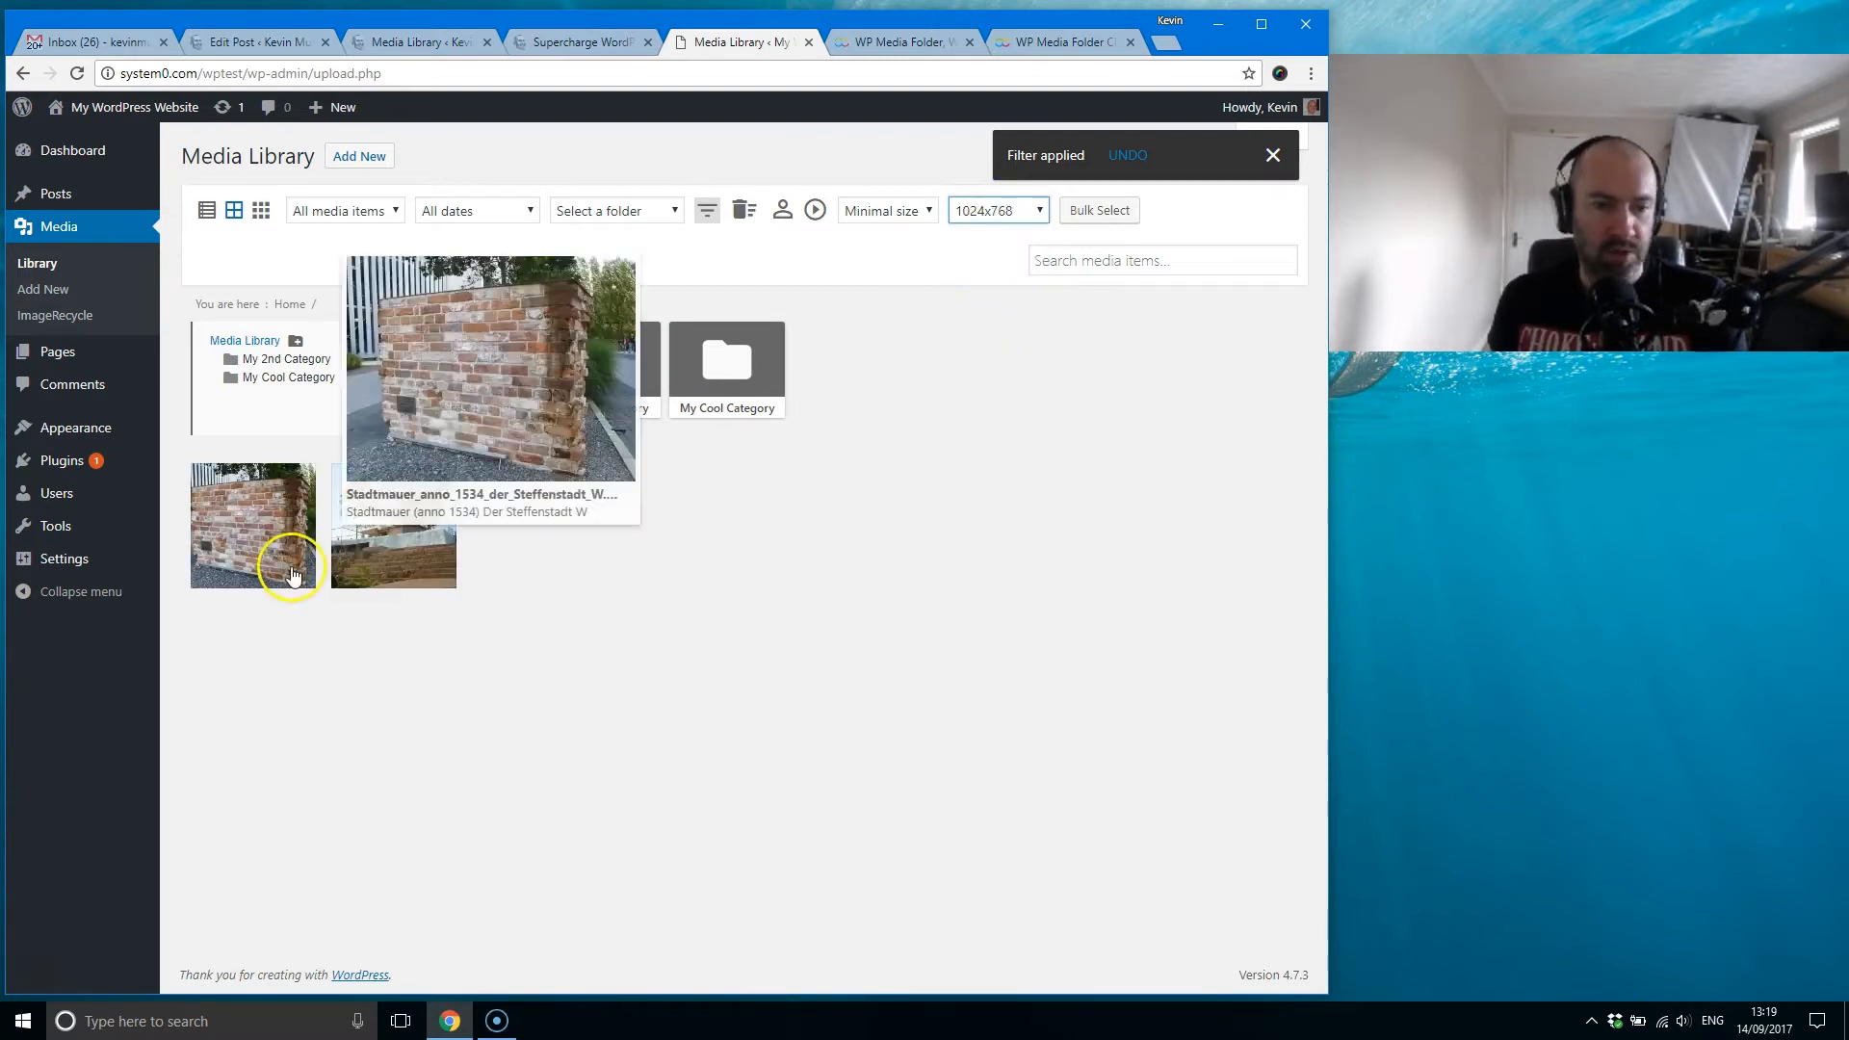
click(1024, 221)
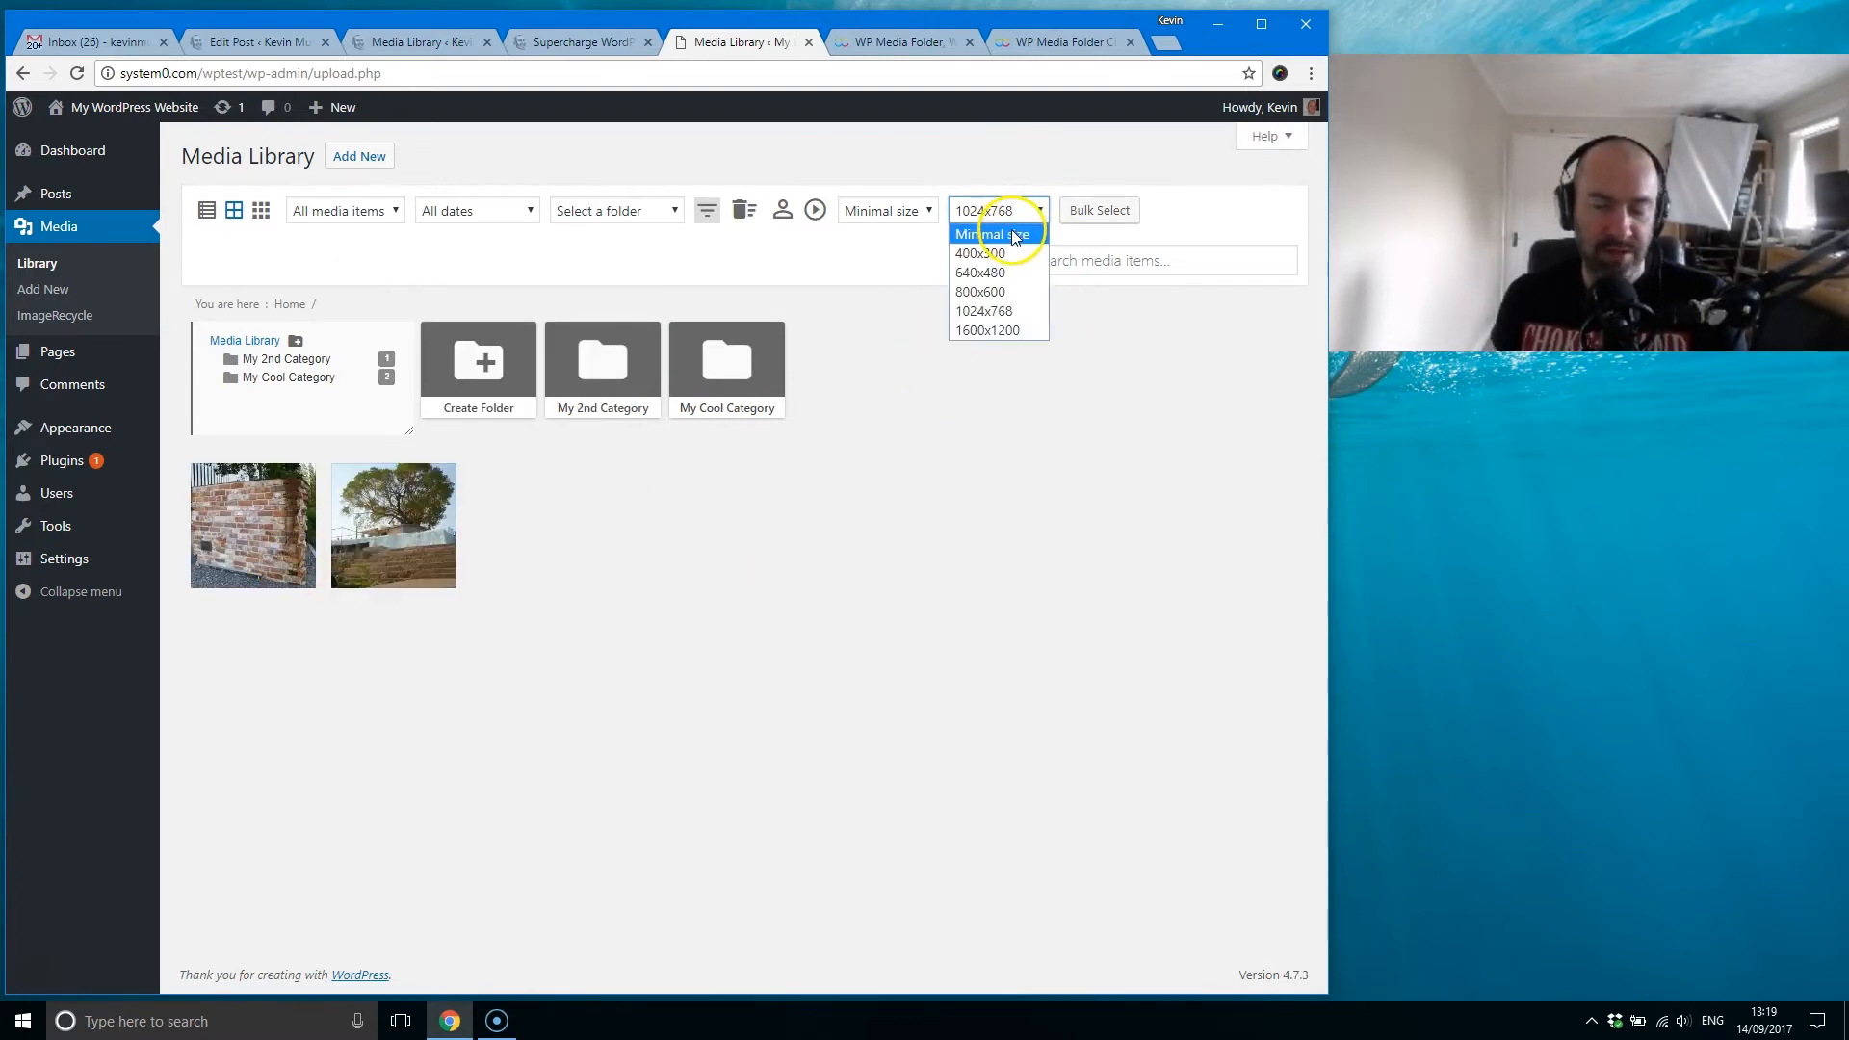
click(1011, 234)
Step: Sort the folders by Name (Descending) and by ID (Ascending), and reset the folder sorting
click(909, 212)
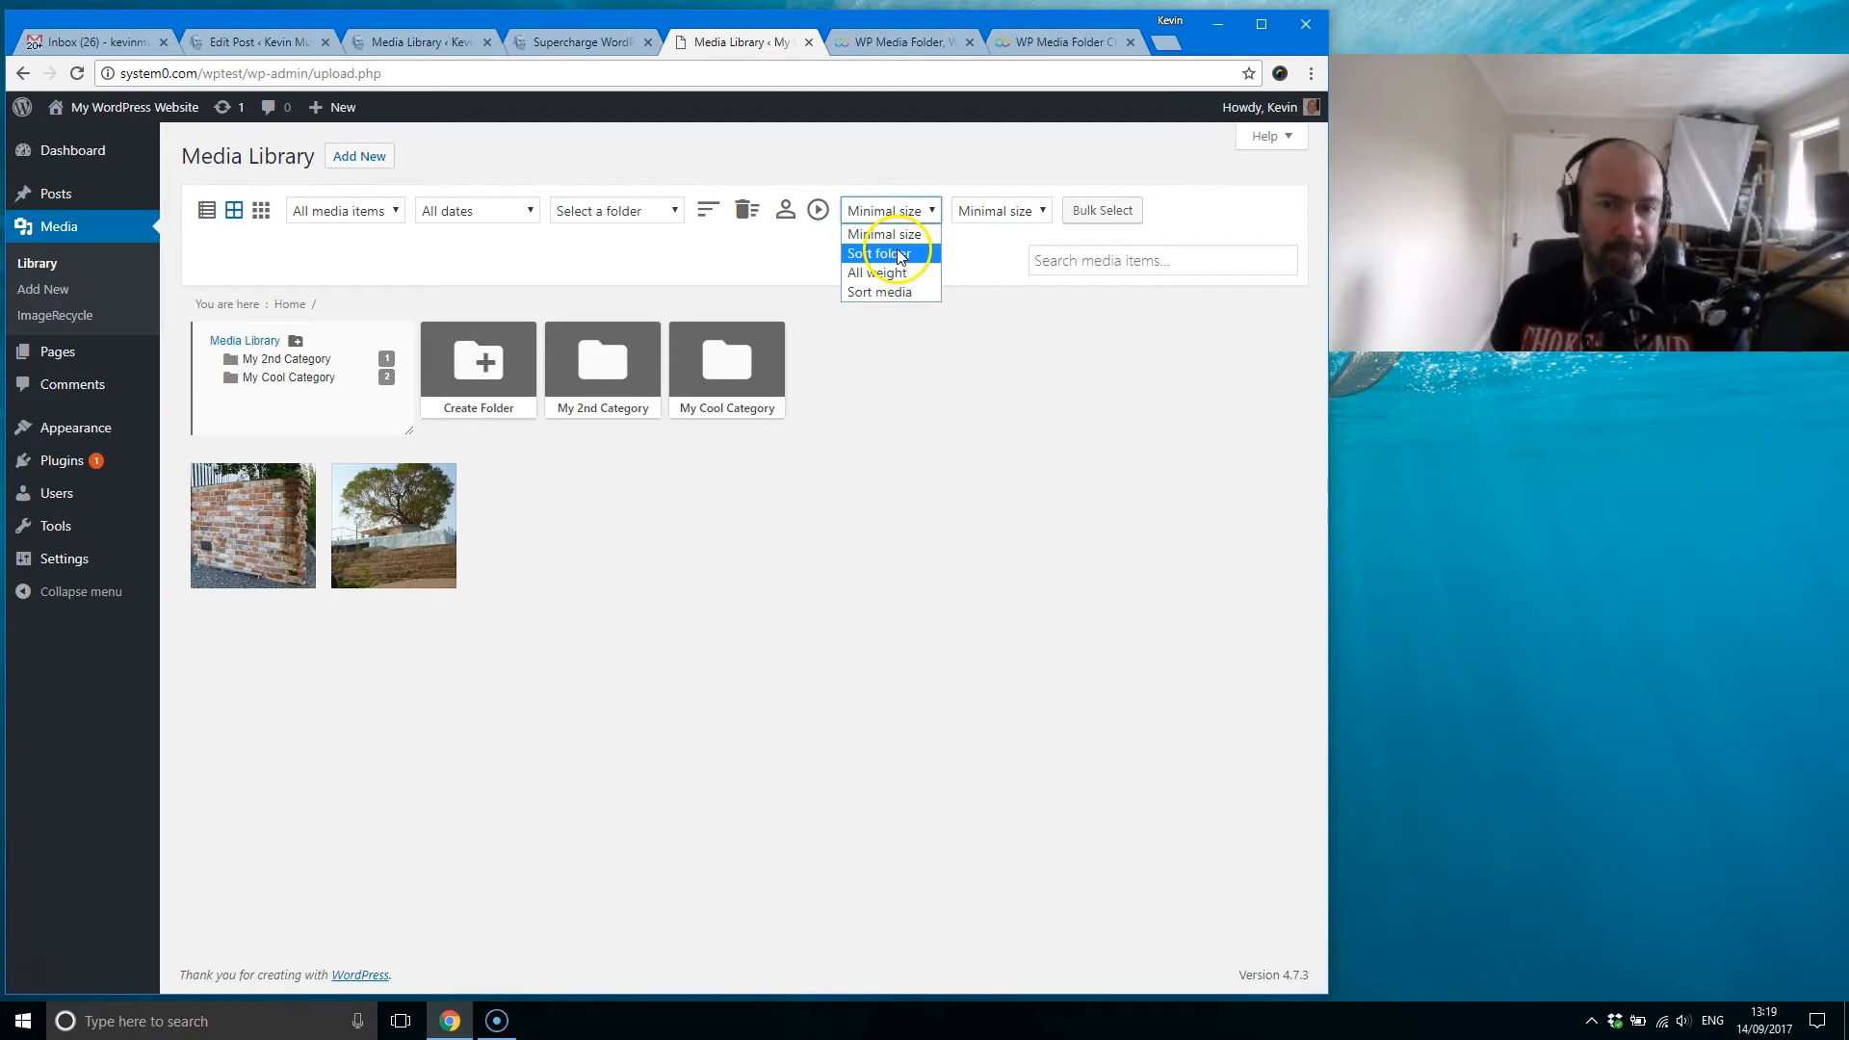
click(901, 254)
click(1011, 214)
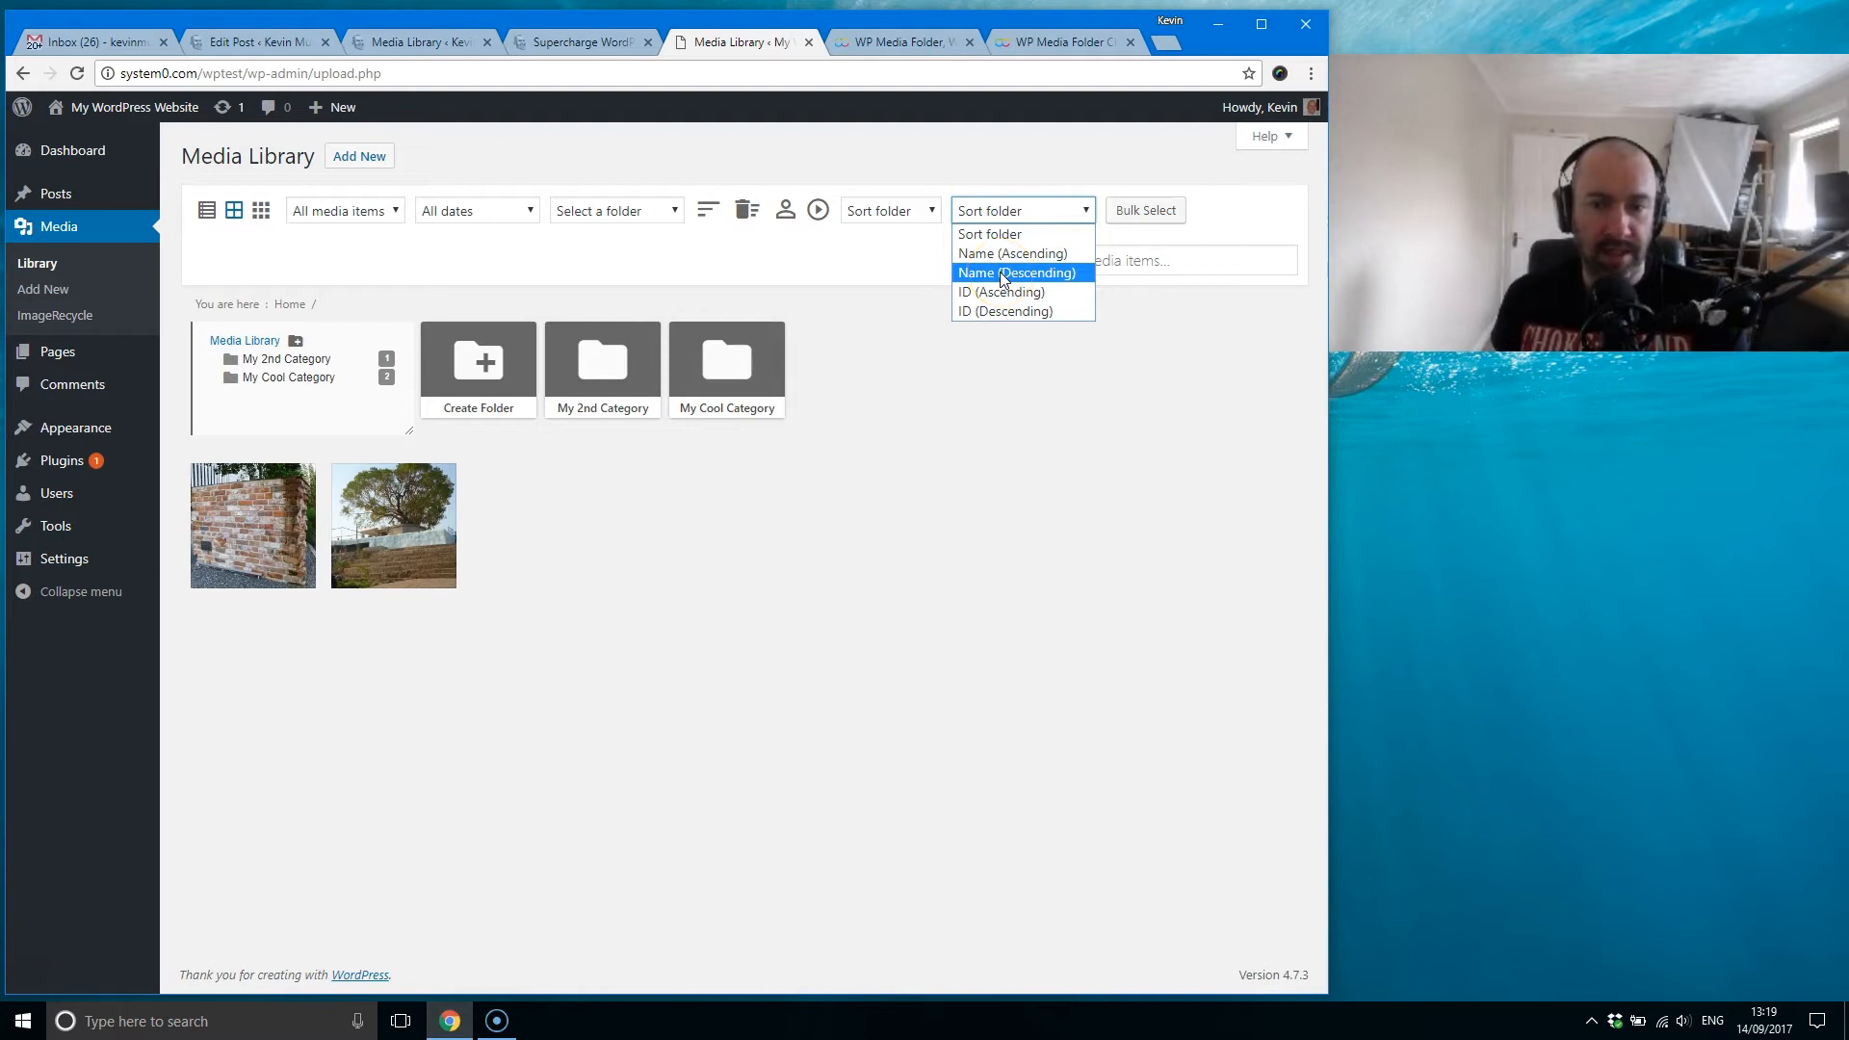
click(1001, 273)
click(1001, 231)
click(1003, 286)
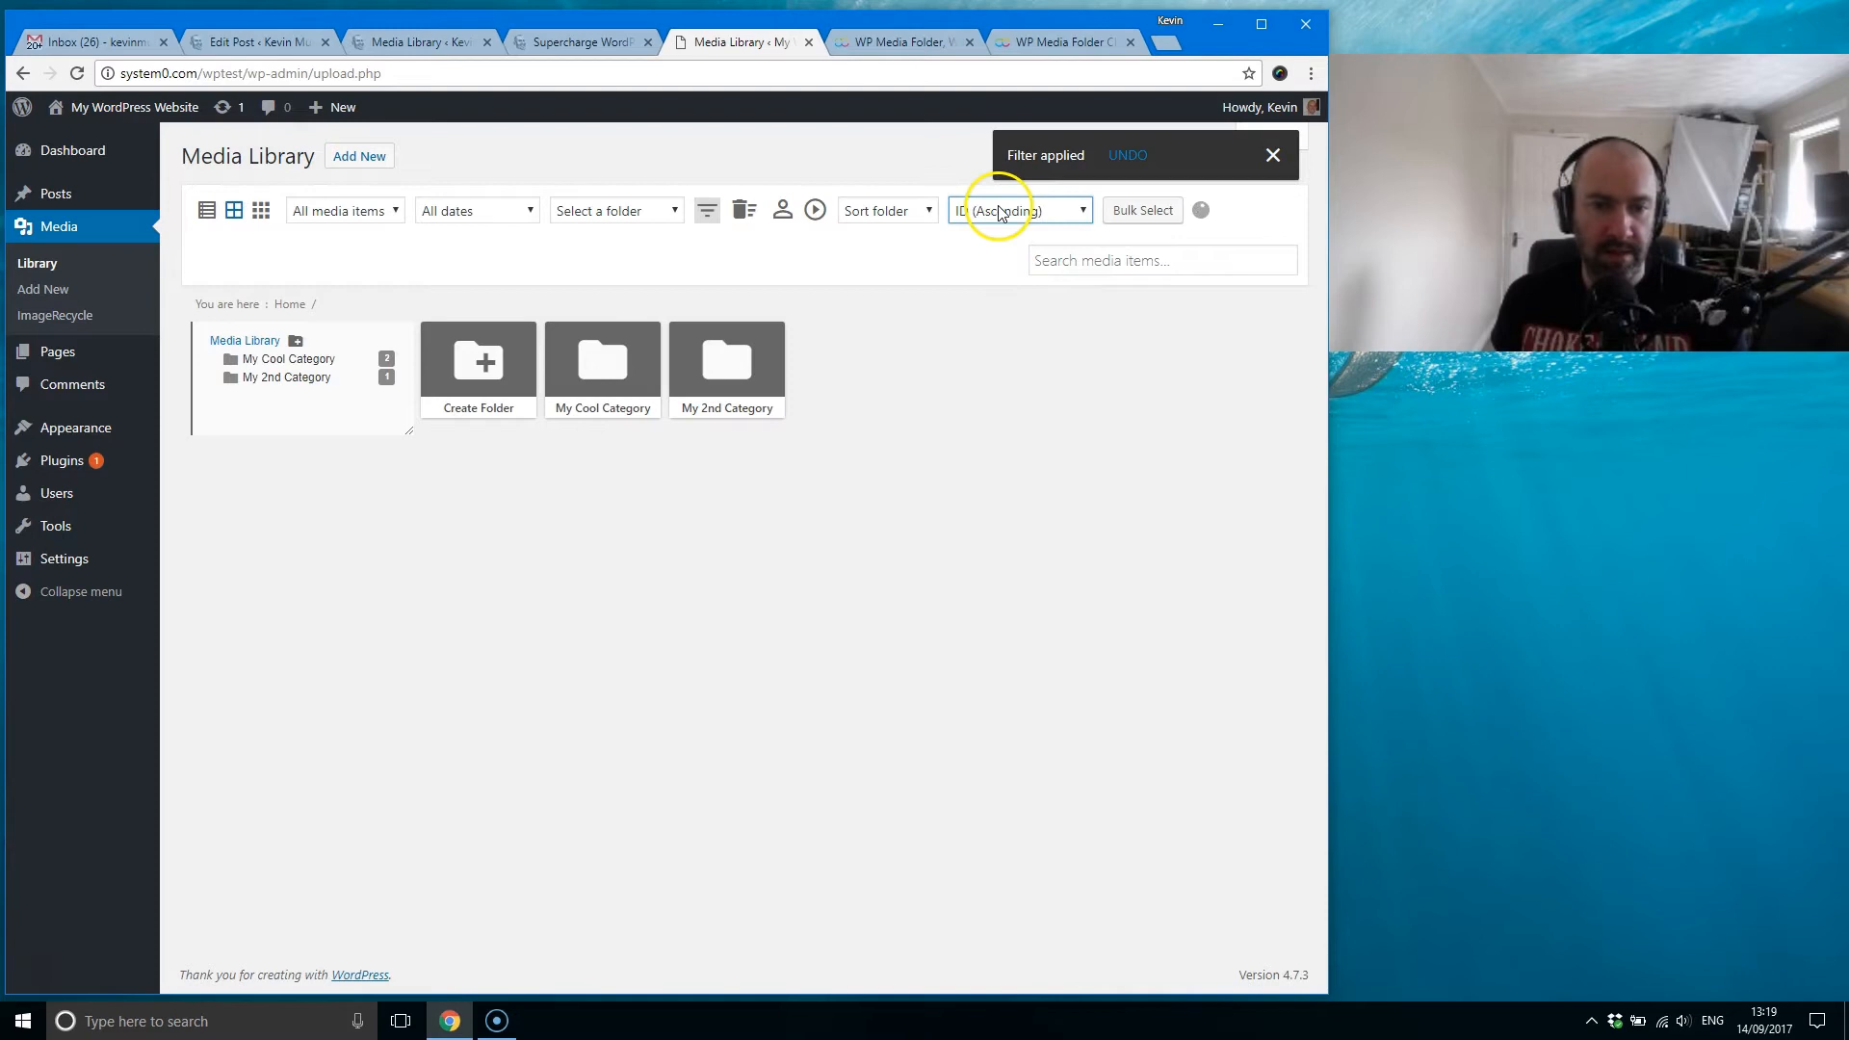
click(1002, 211)
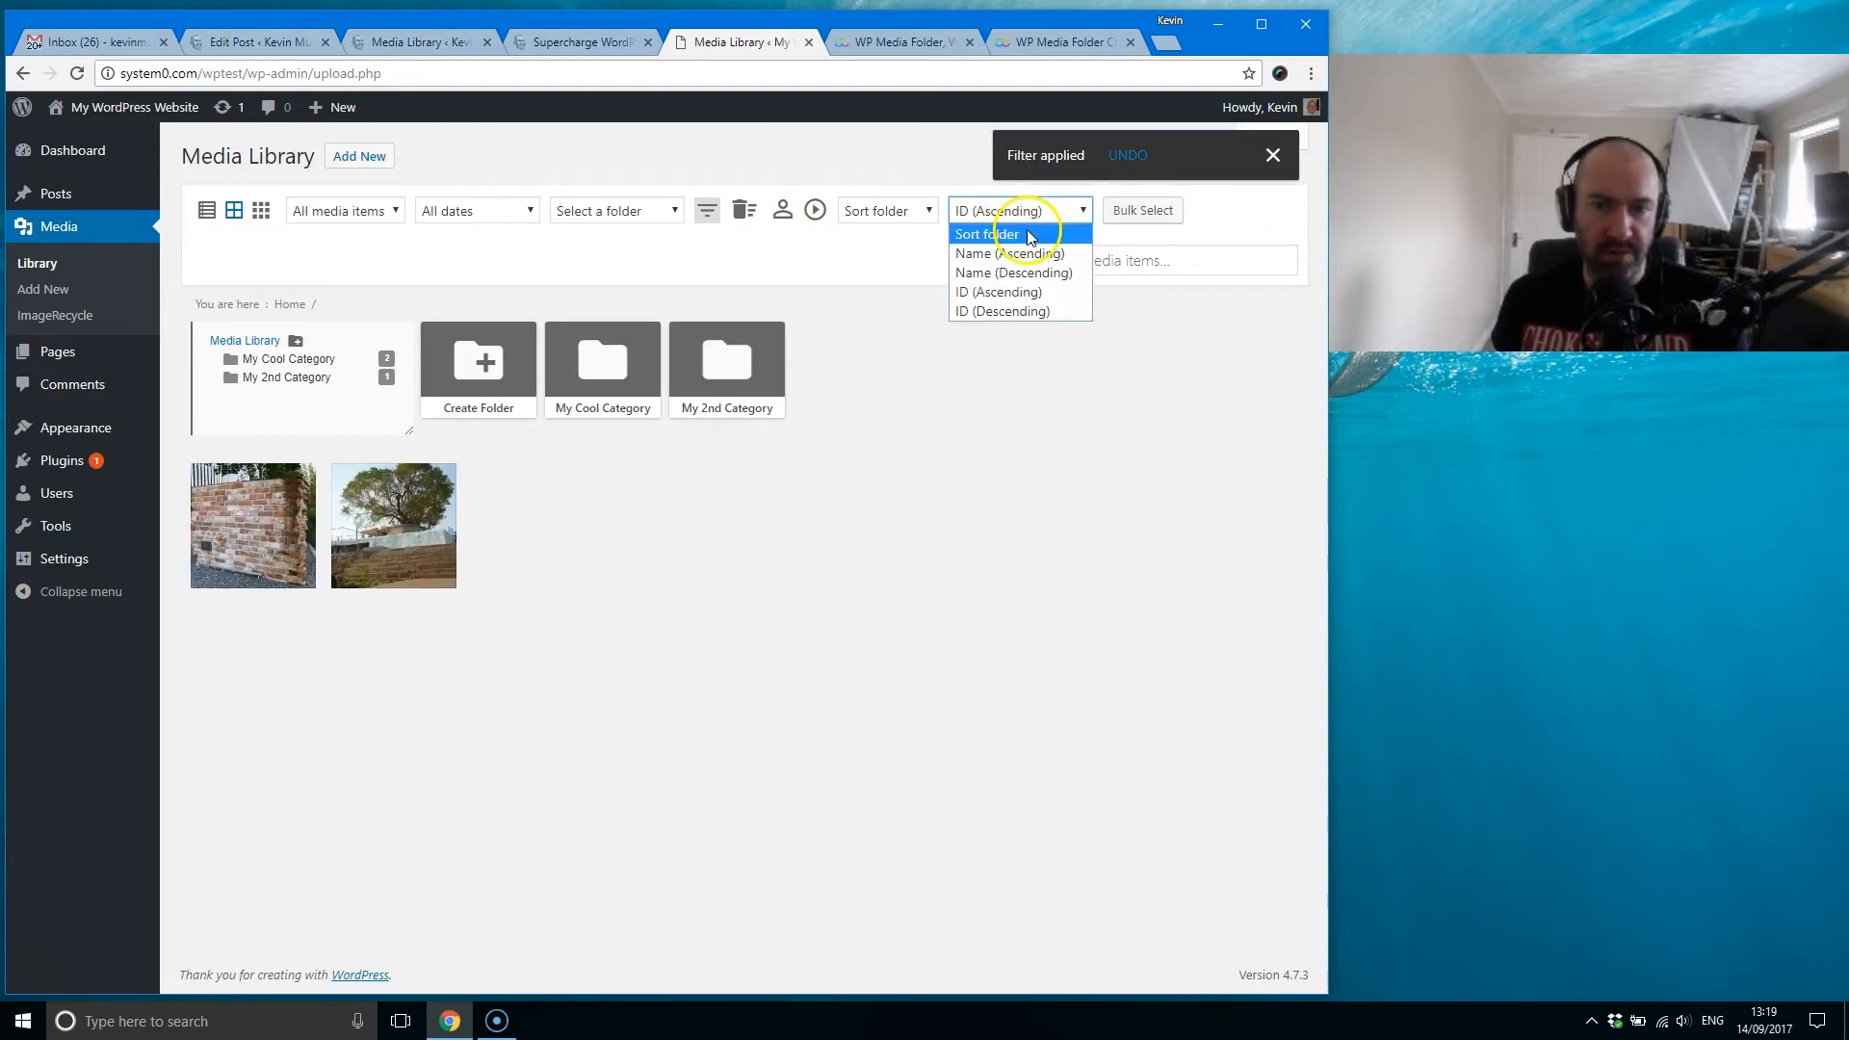
click(1029, 235)
Step: Filter the library by weight, trying the ranges 180-240 kB, 60-120 kB, 120-180 kB, 240-300 kB and 0-60 kB
click(896, 211)
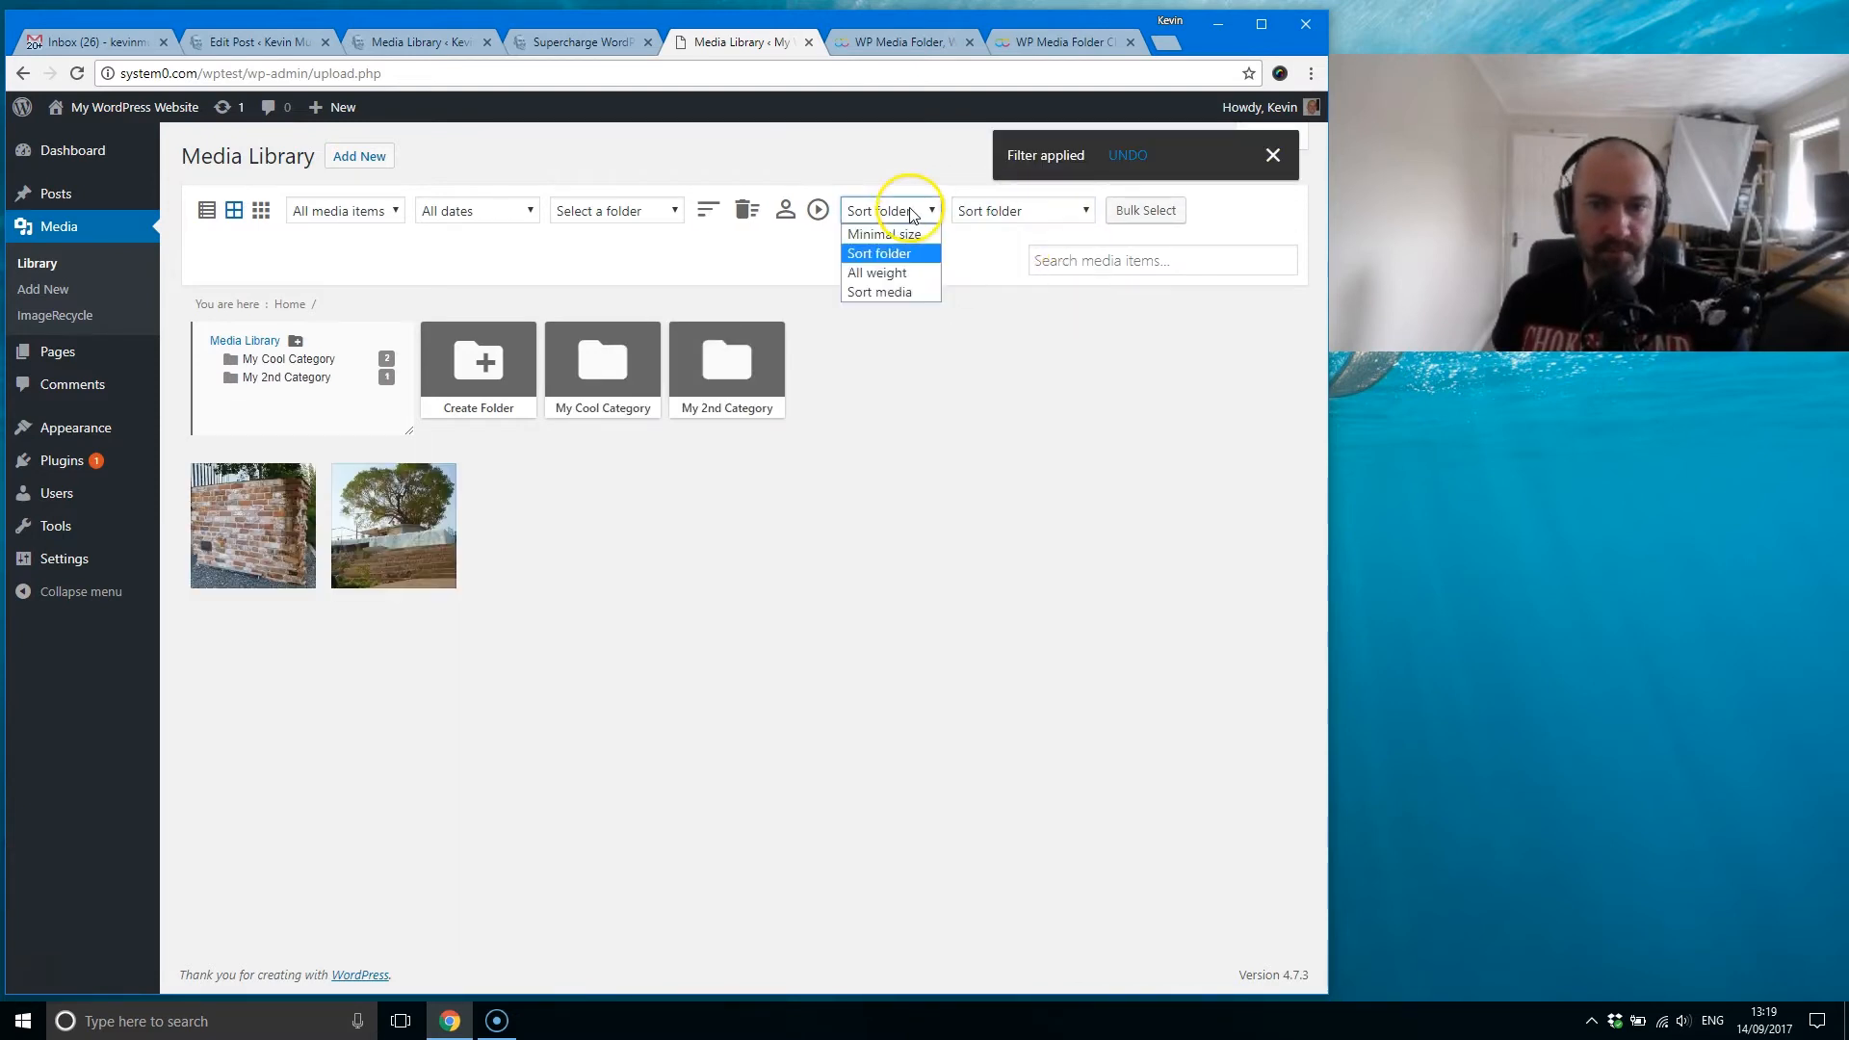
click(895, 273)
click(1008, 212)
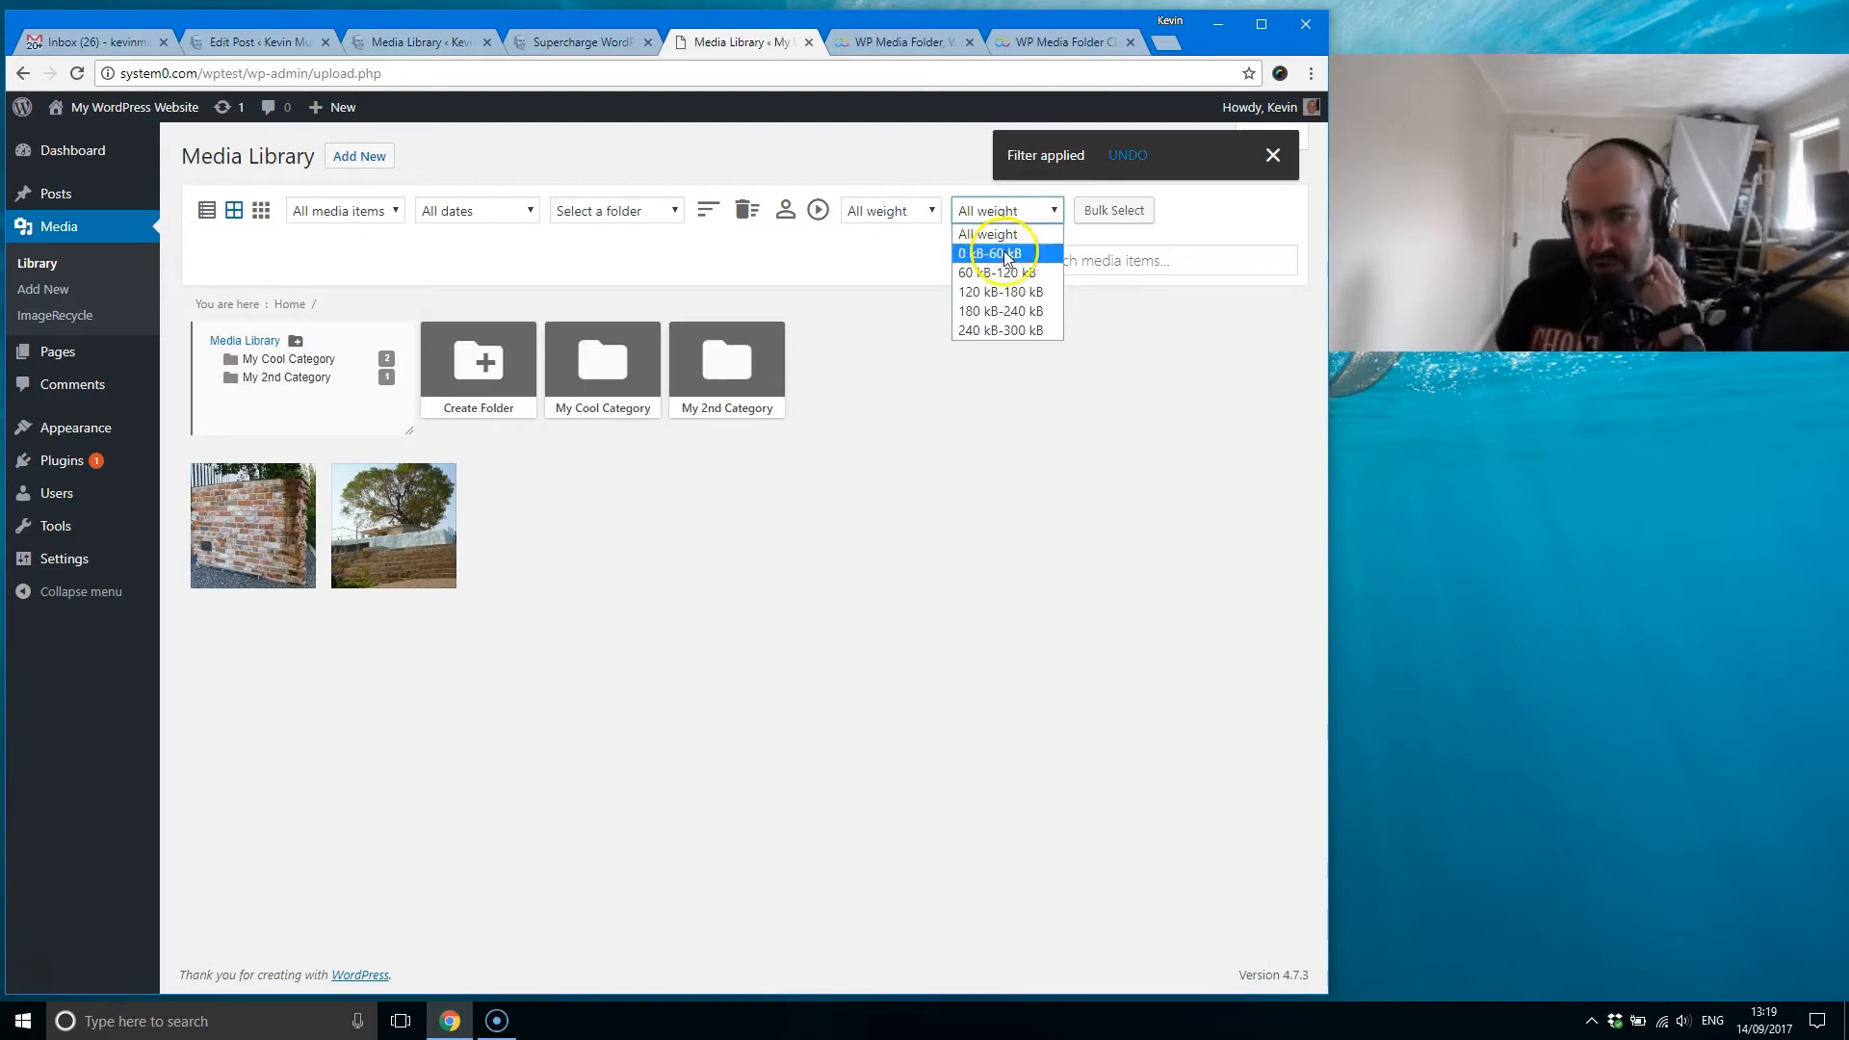
click(1001, 311)
click(1016, 213)
click(1007, 274)
click(1007, 213)
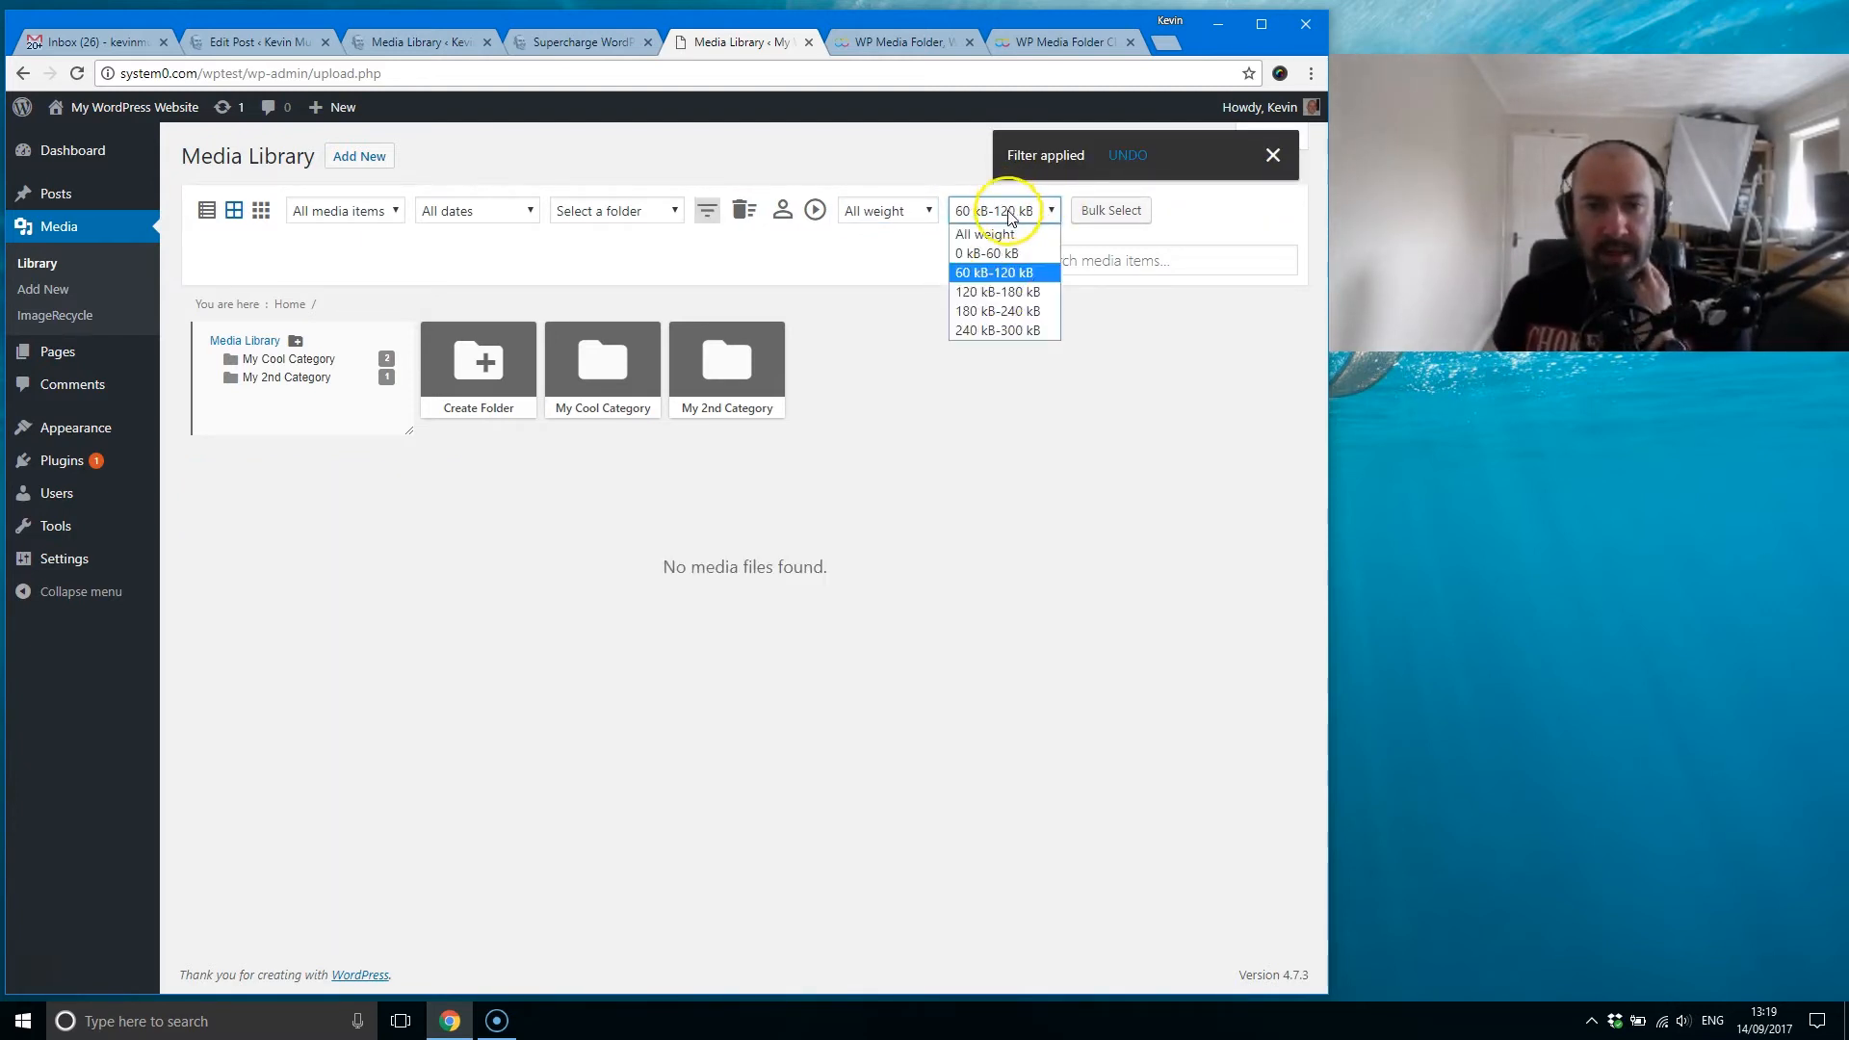
click(1005, 292)
click(1009, 217)
click(1011, 330)
click(1009, 214)
click(1002, 253)
click(1002, 214)
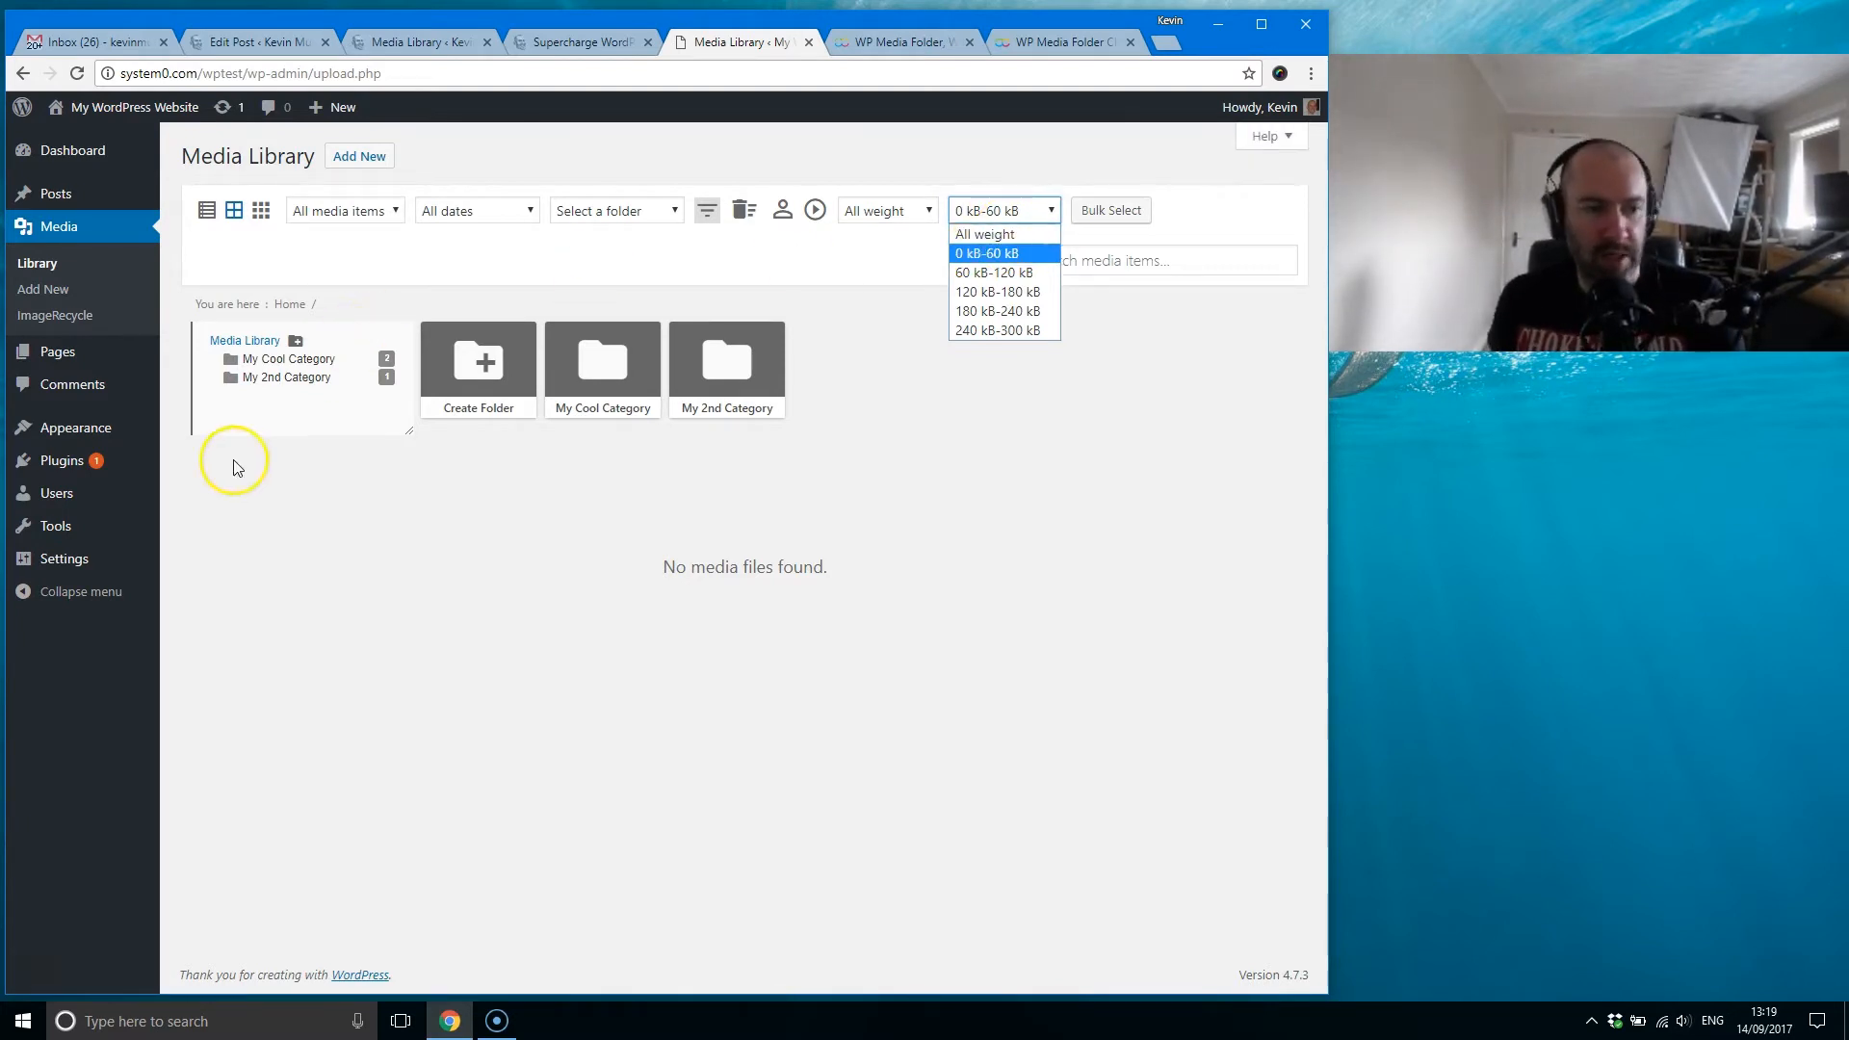
Step: Open the WP Media Folder settings in a new browser tab and reset the library's weight filter to All weight
mouse_move(78, 558)
right_click(221, 748)
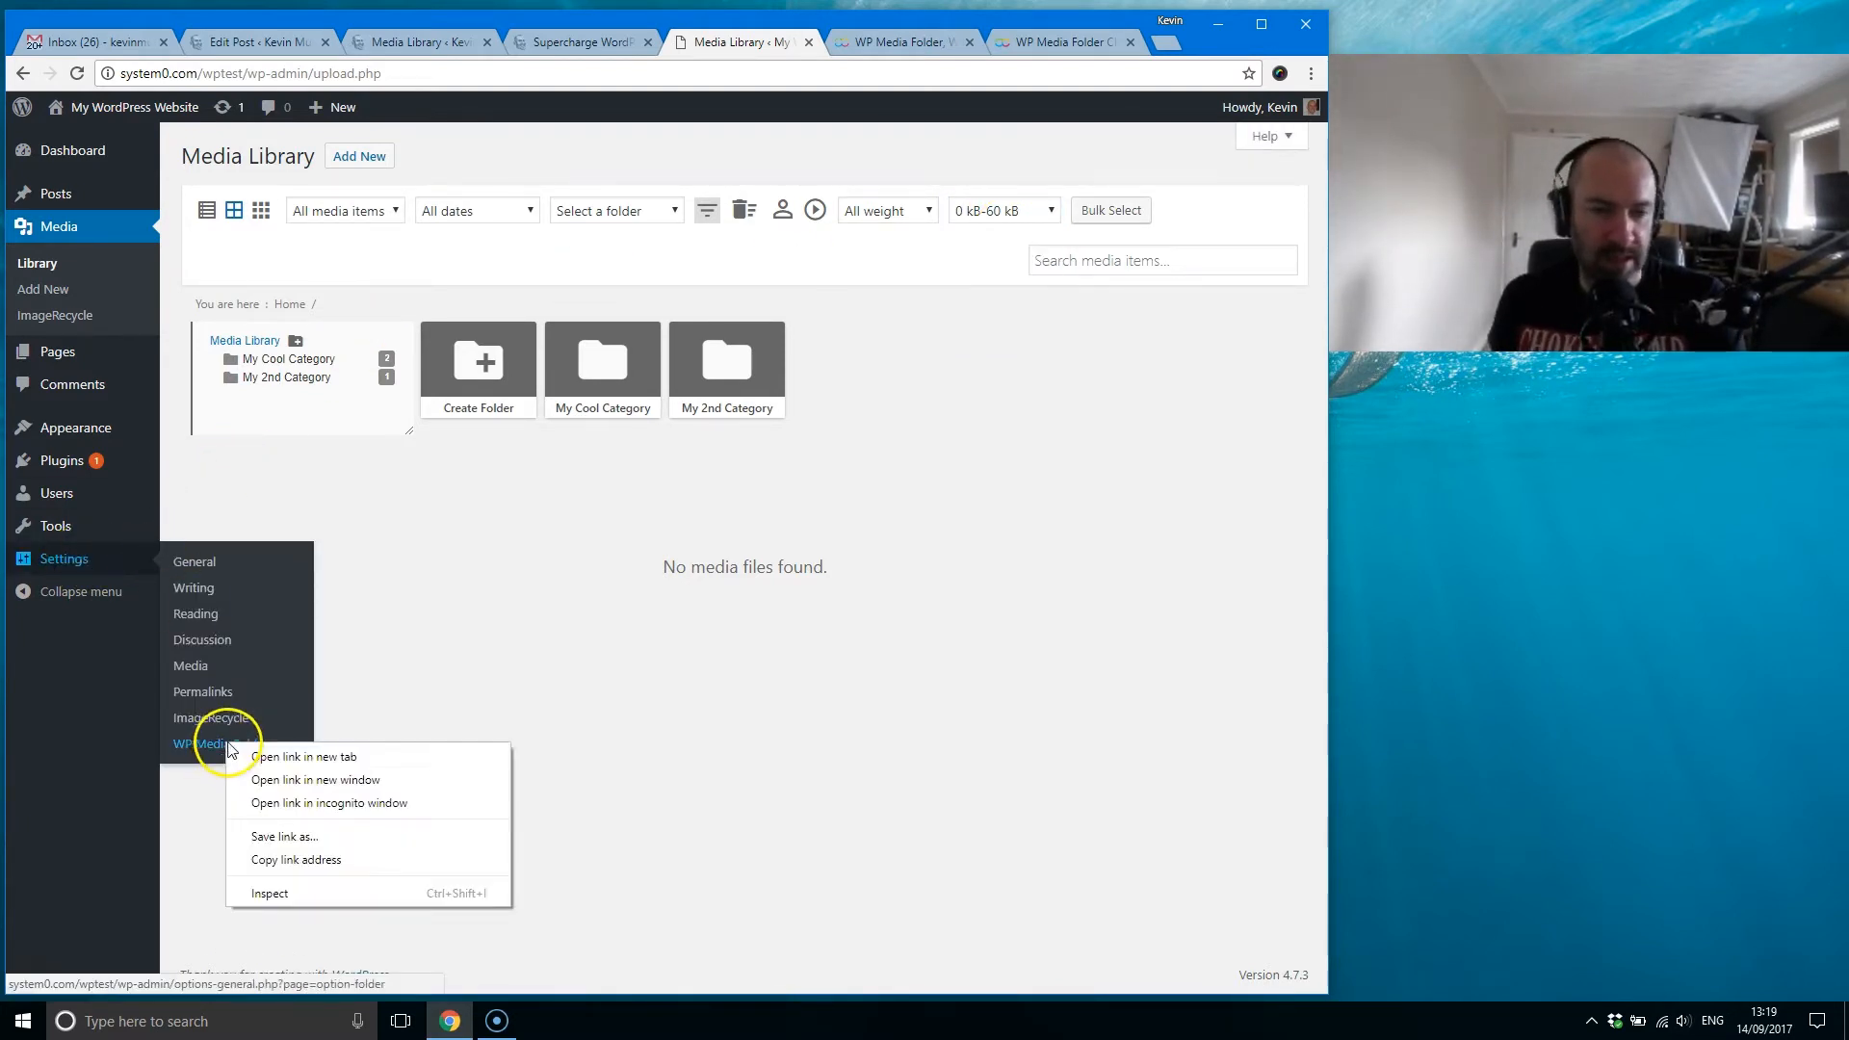
click(358, 754)
click(1002, 210)
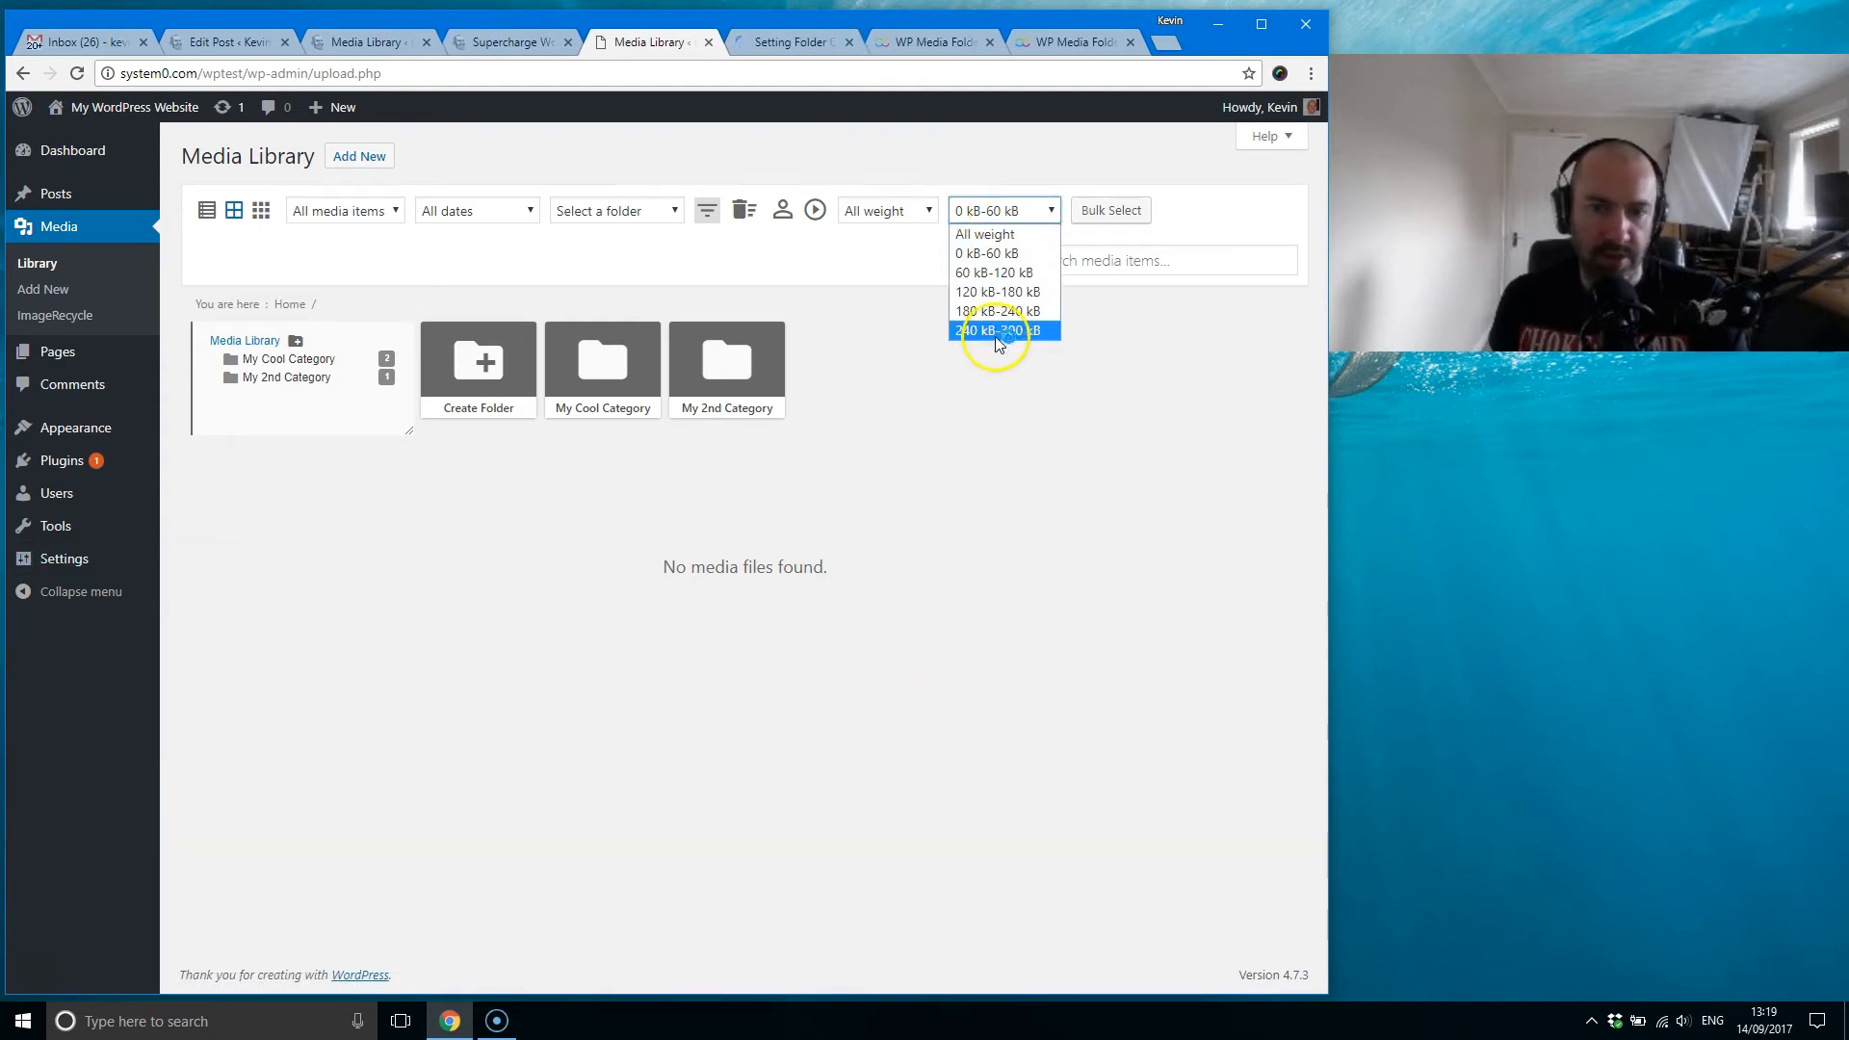
click(998, 236)
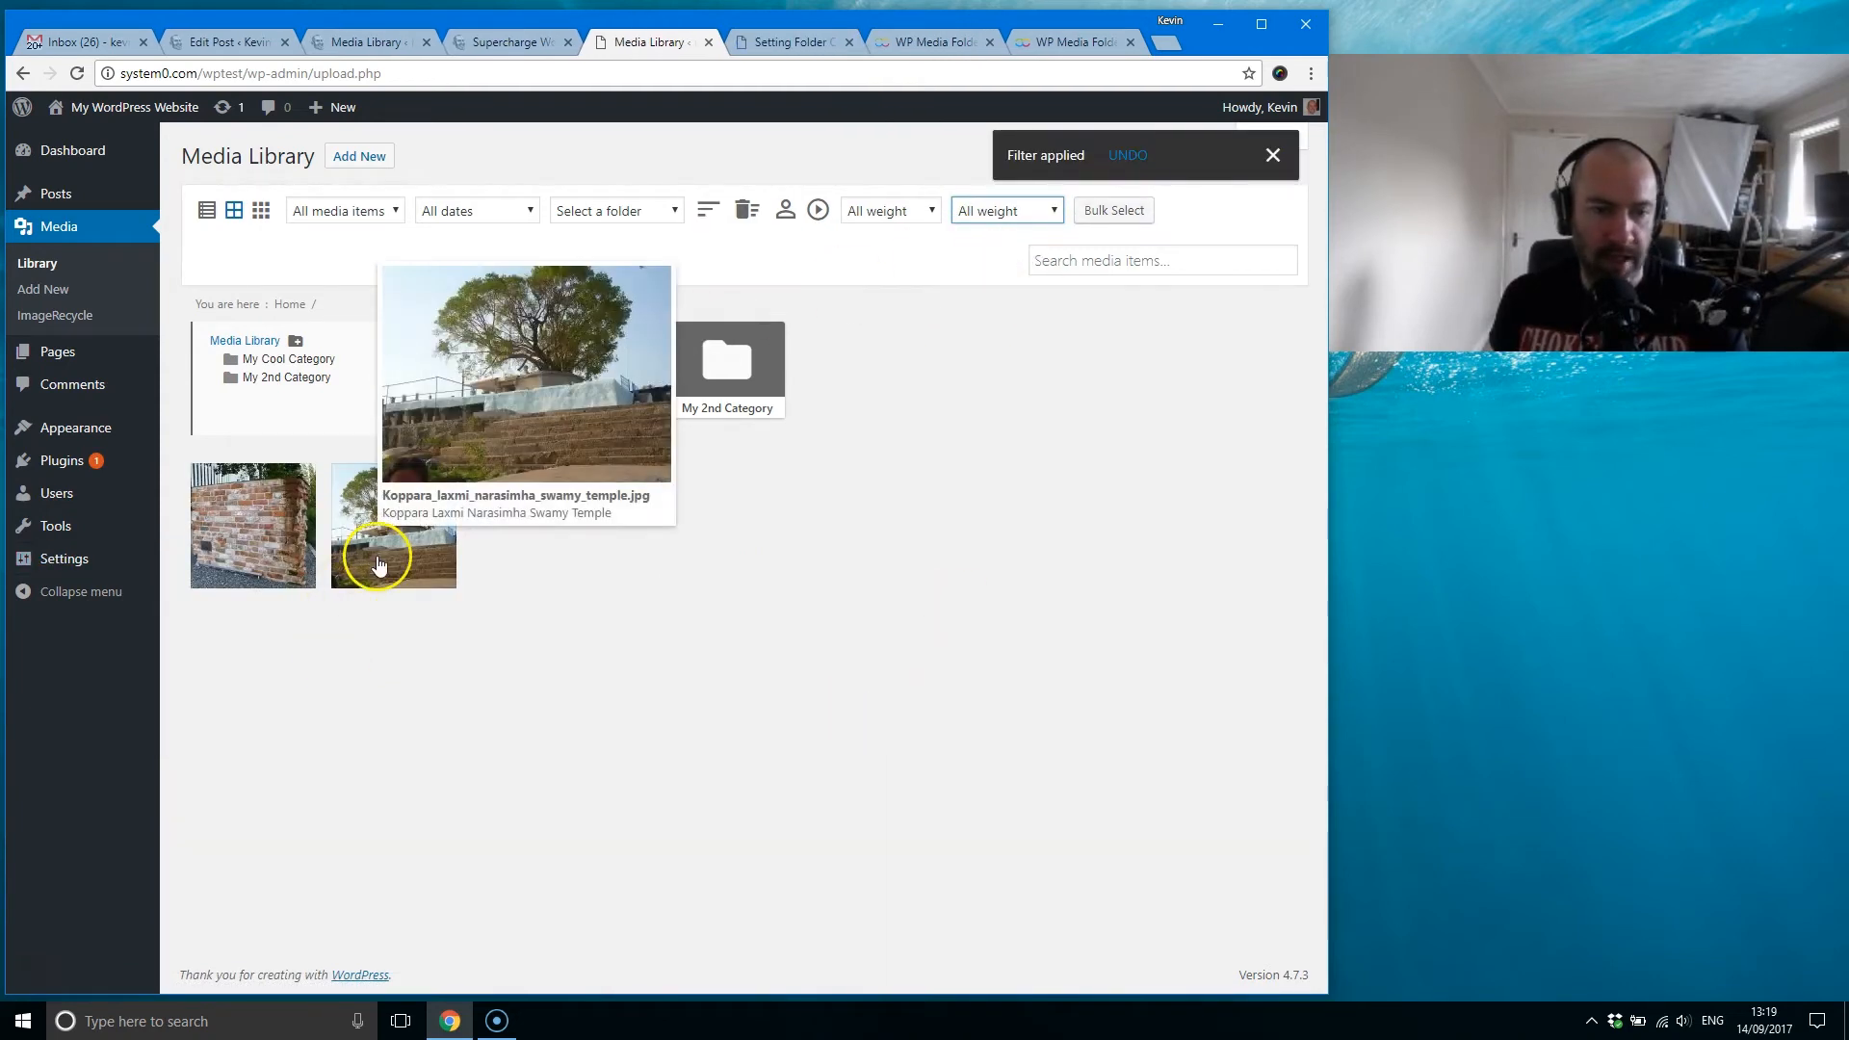
Step: Check the file size in the temple tree image's attachment details and close them
click(373, 558)
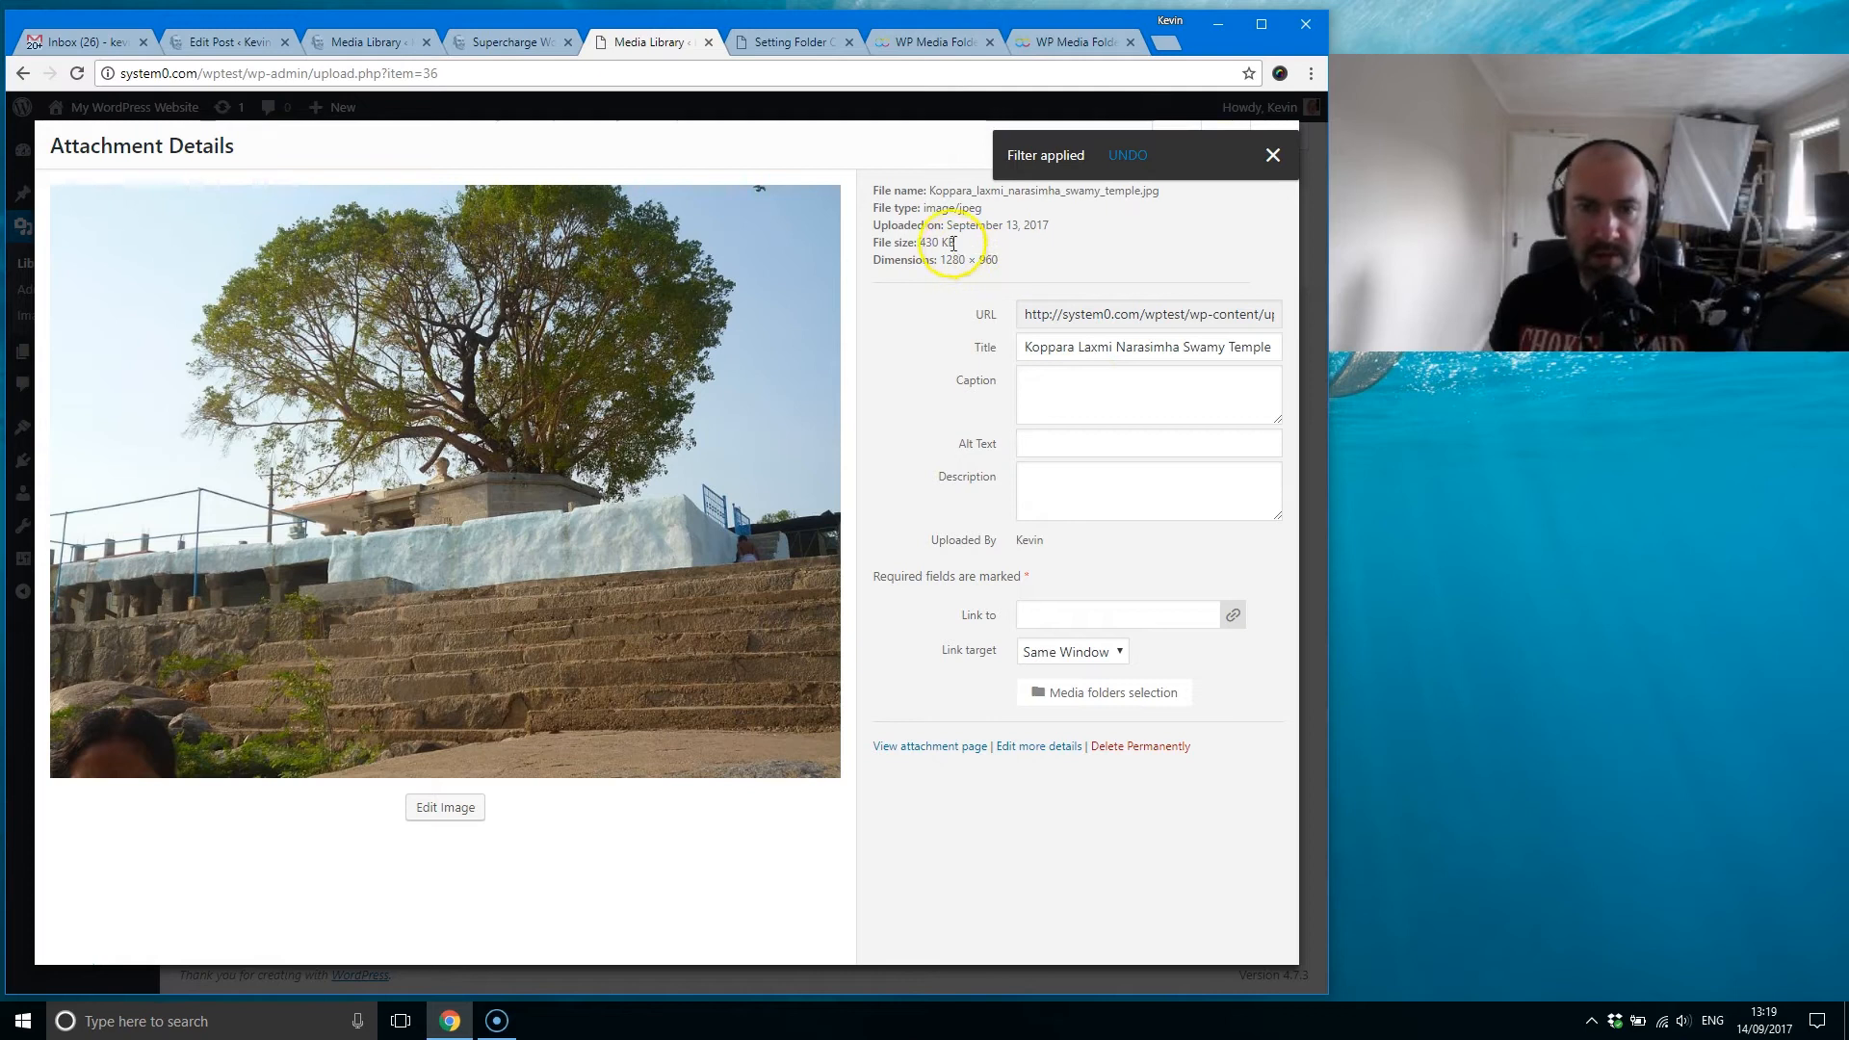
click(1267, 160)
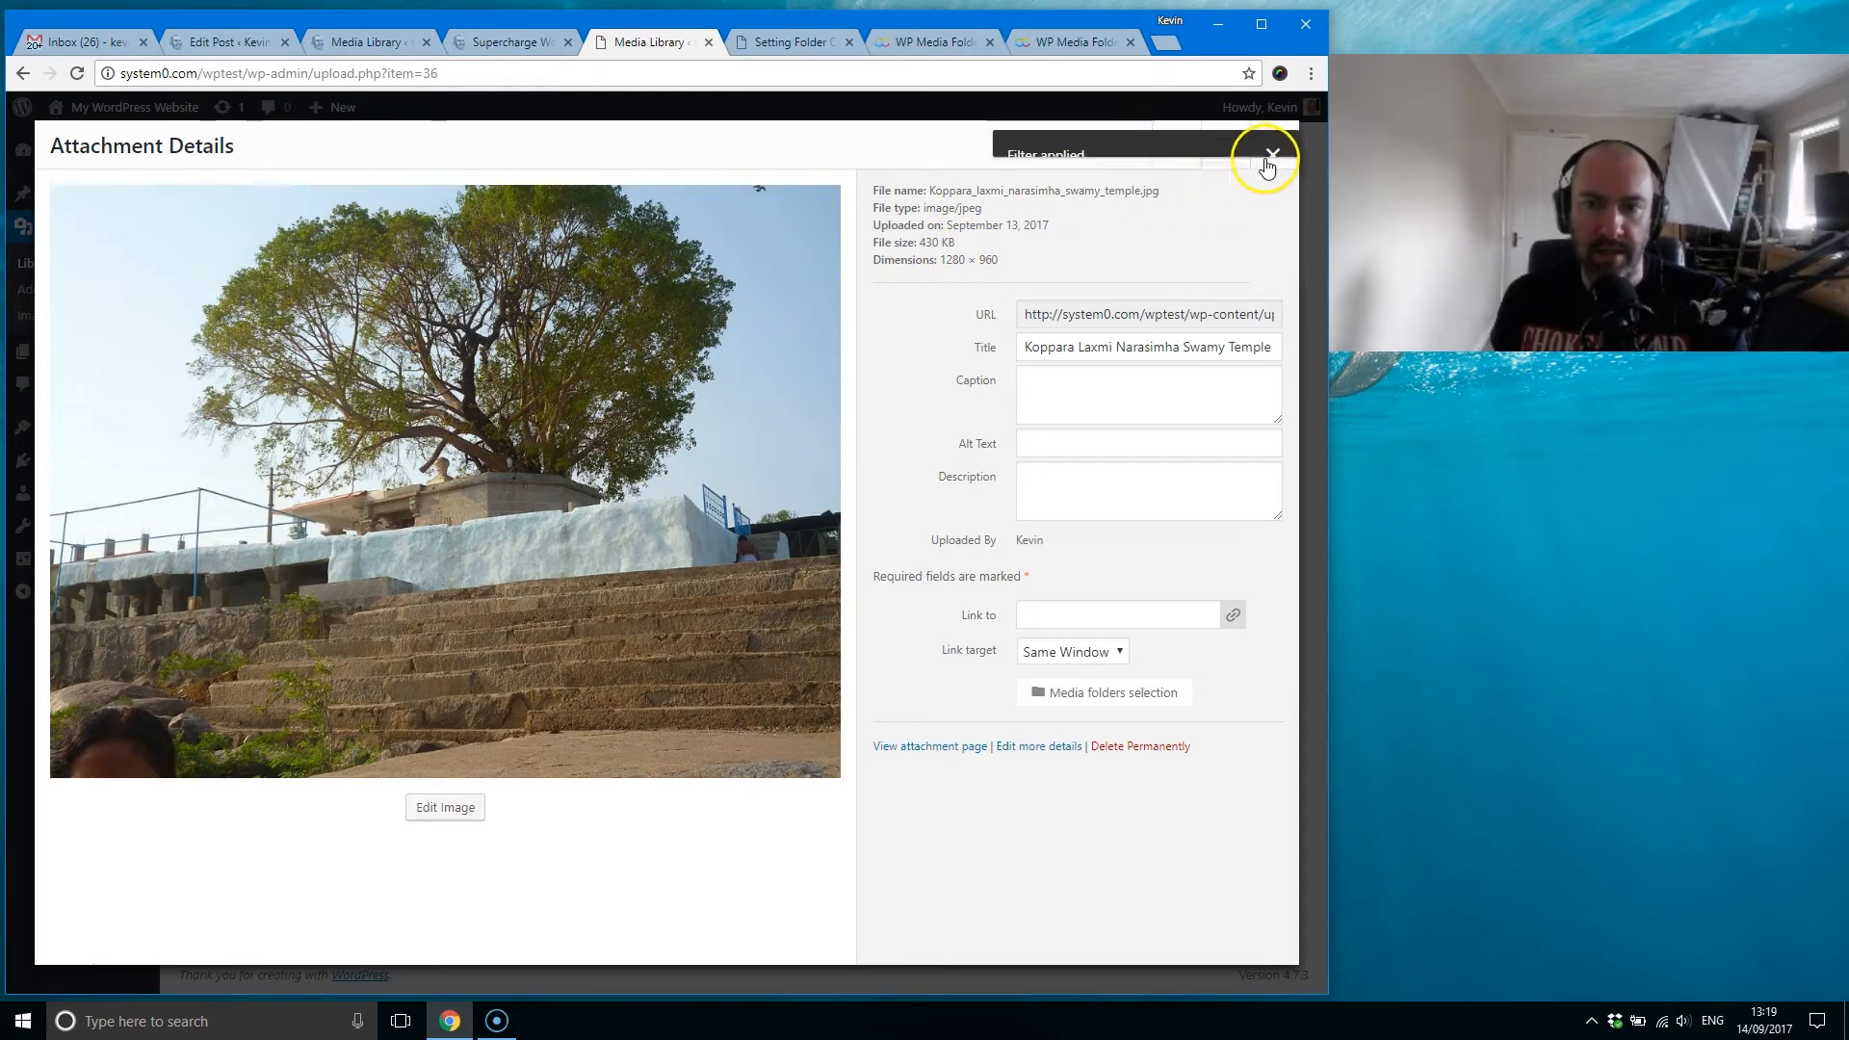
click(1279, 144)
Step: Add a 300-500 kB range to the default weight filters in the Media Folder settings and save the changes
click(807, 44)
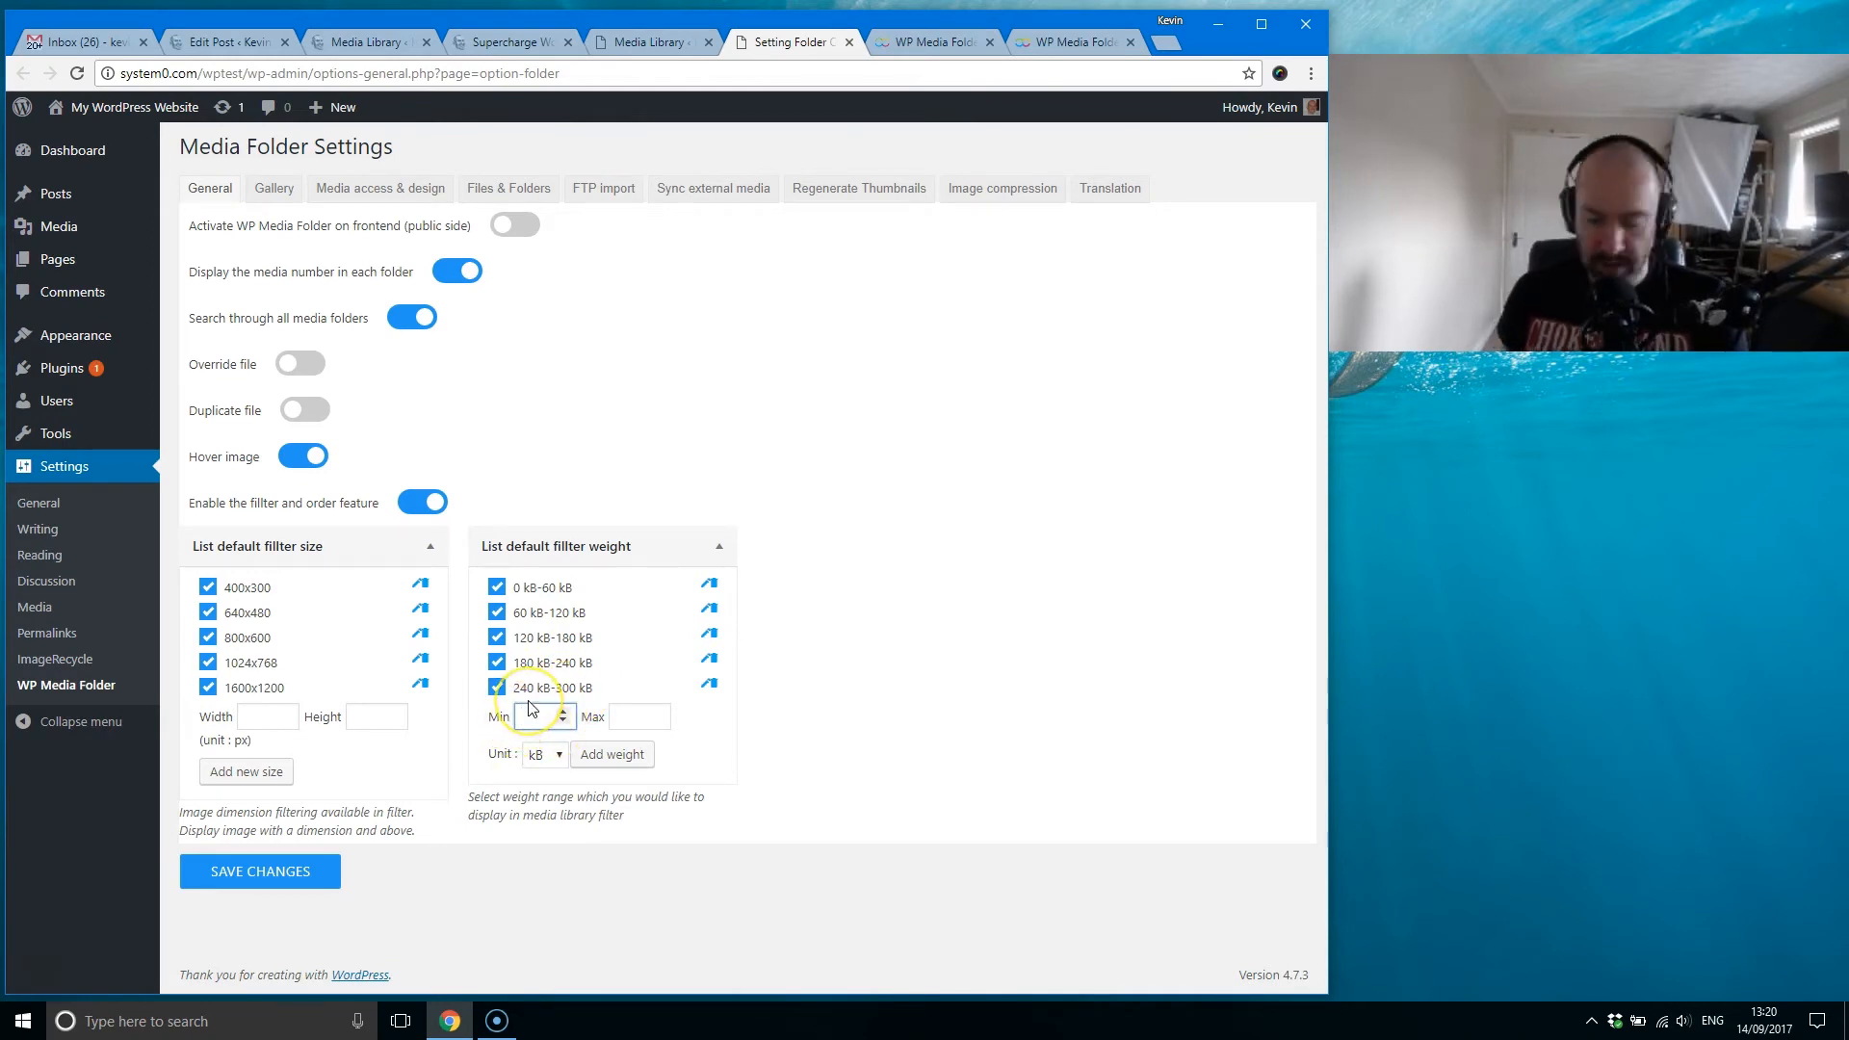
click(626, 714)
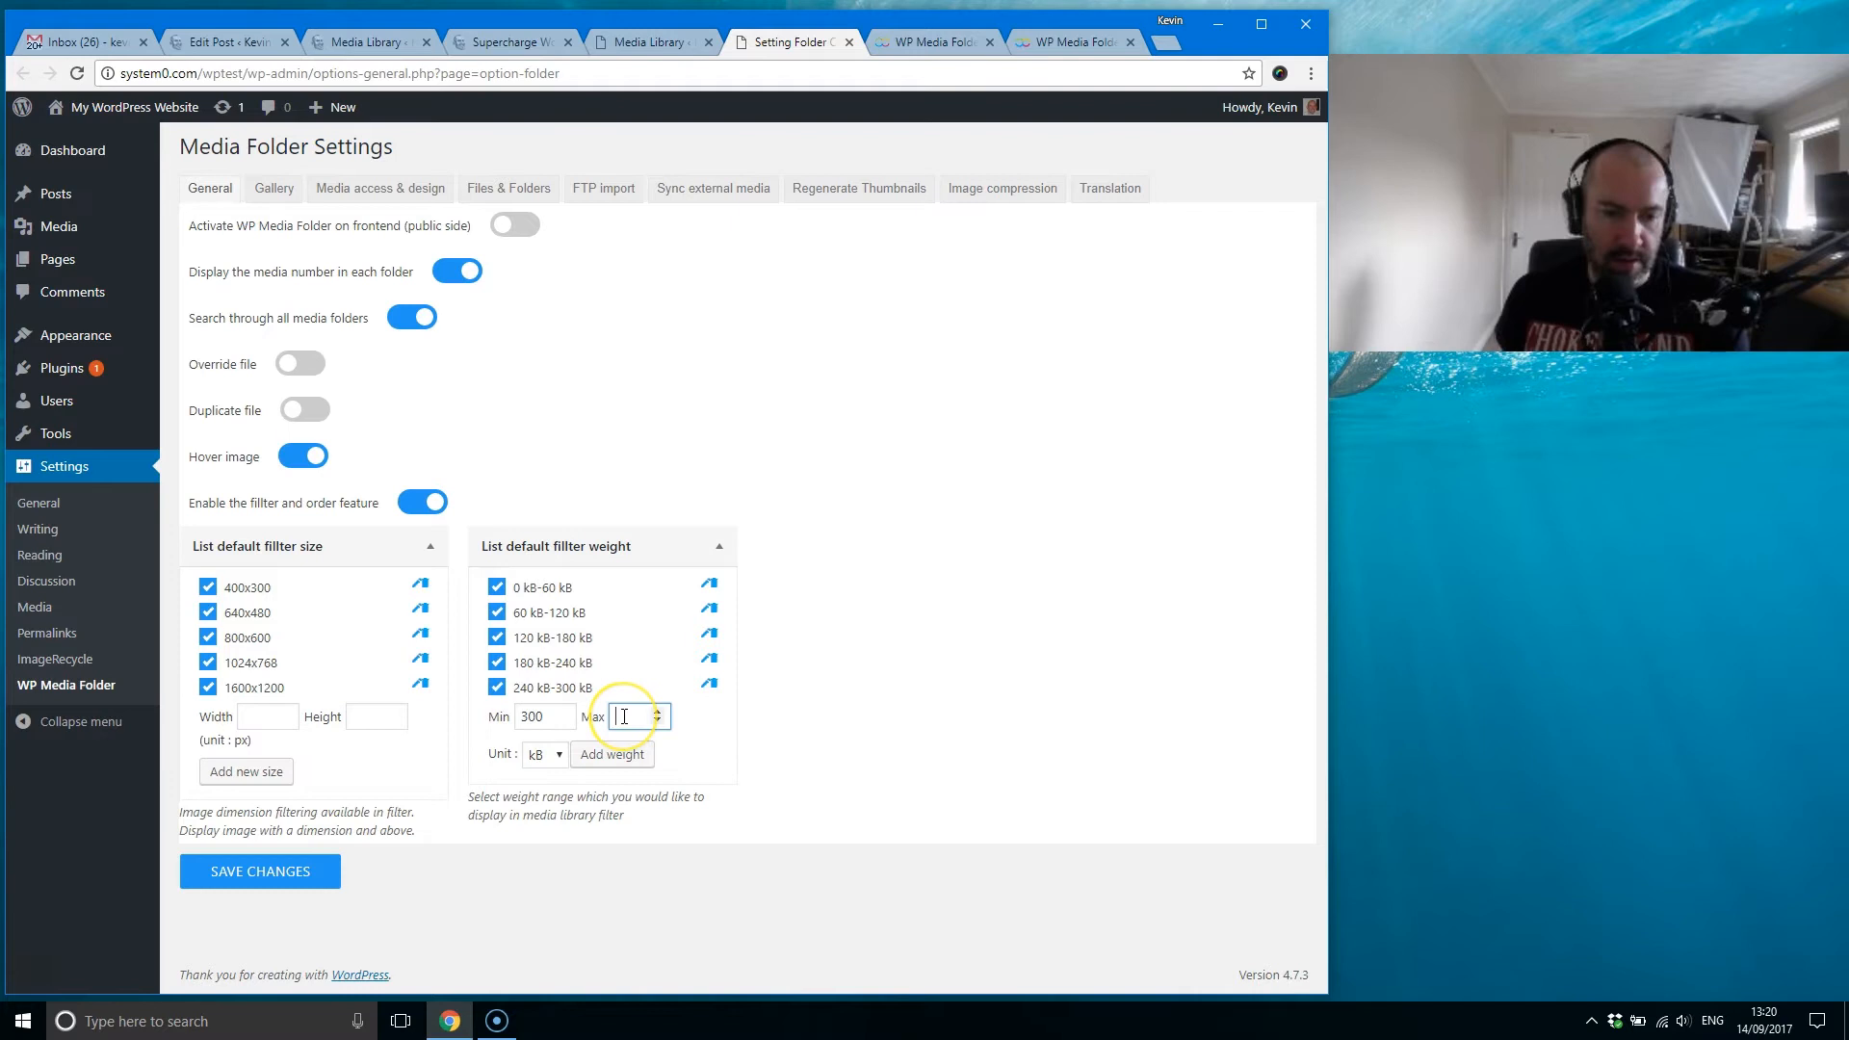
click(614, 756)
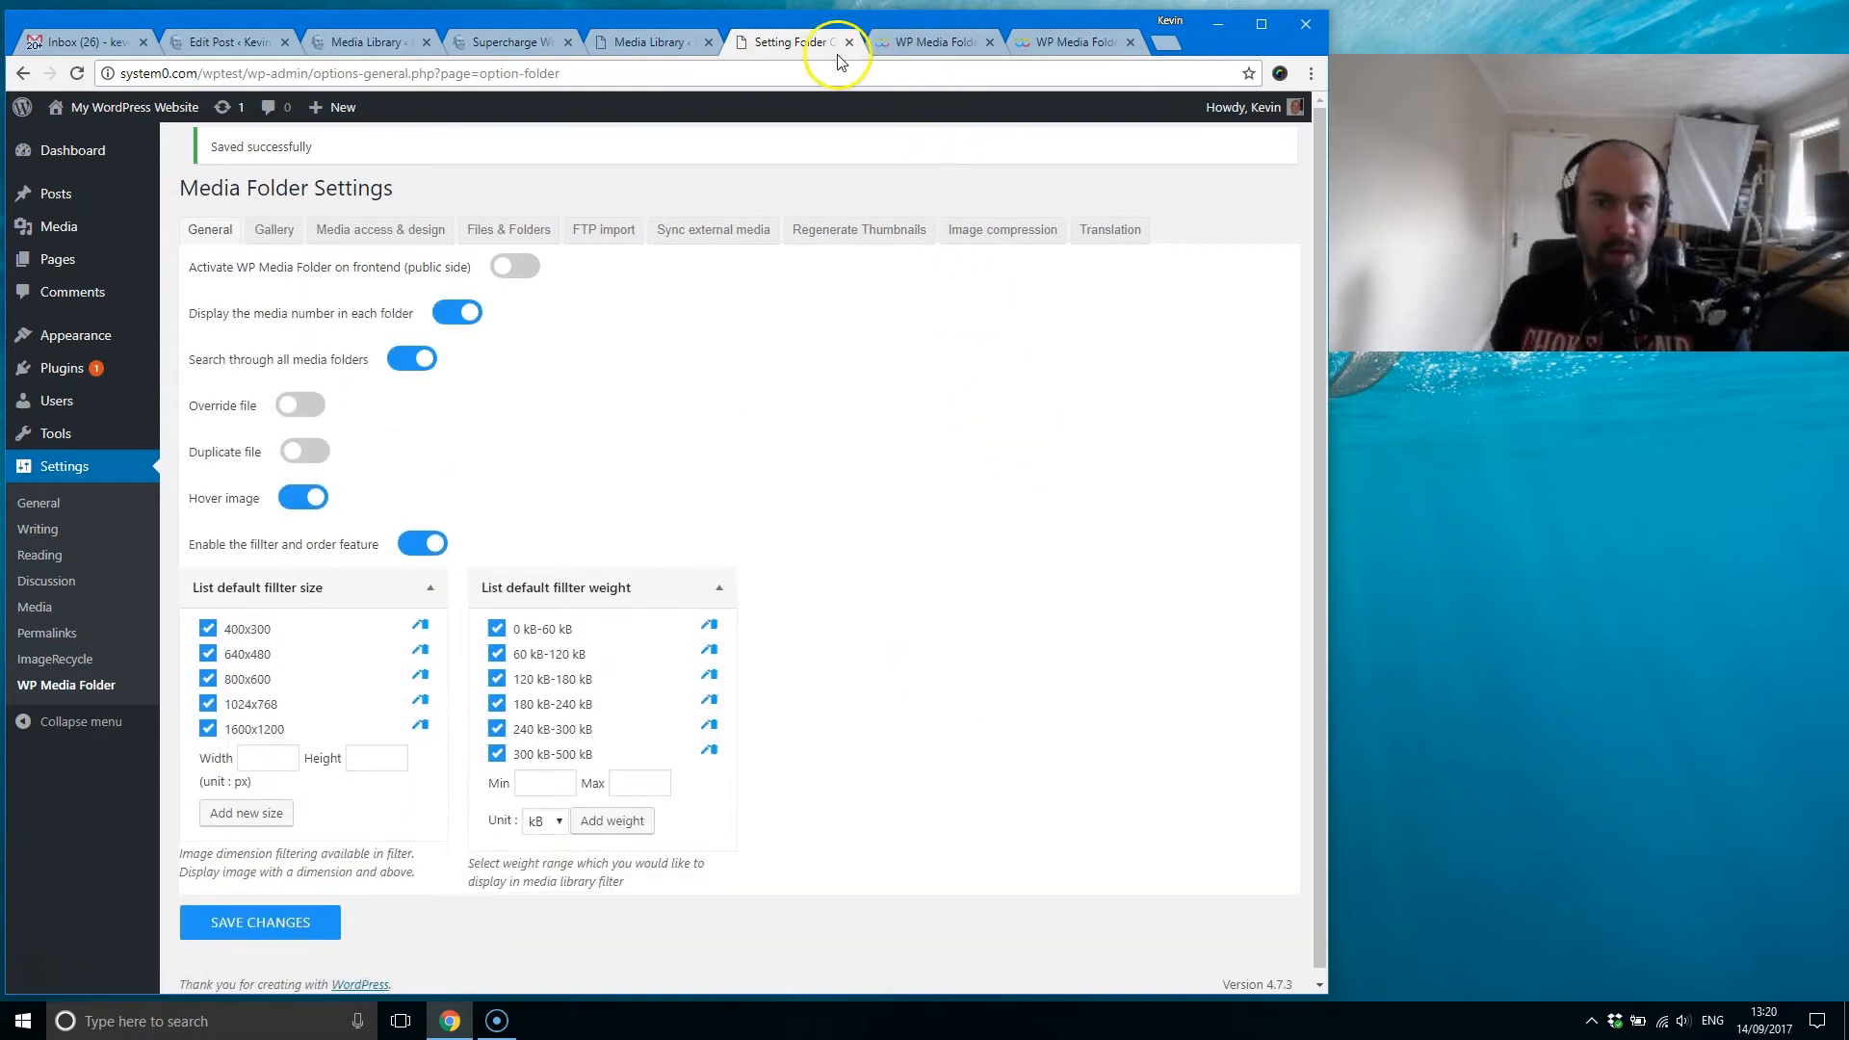
Step: Reload the test site's media library and filter it by the 300 kB-500 kB weight range
click(650, 43)
click(77, 73)
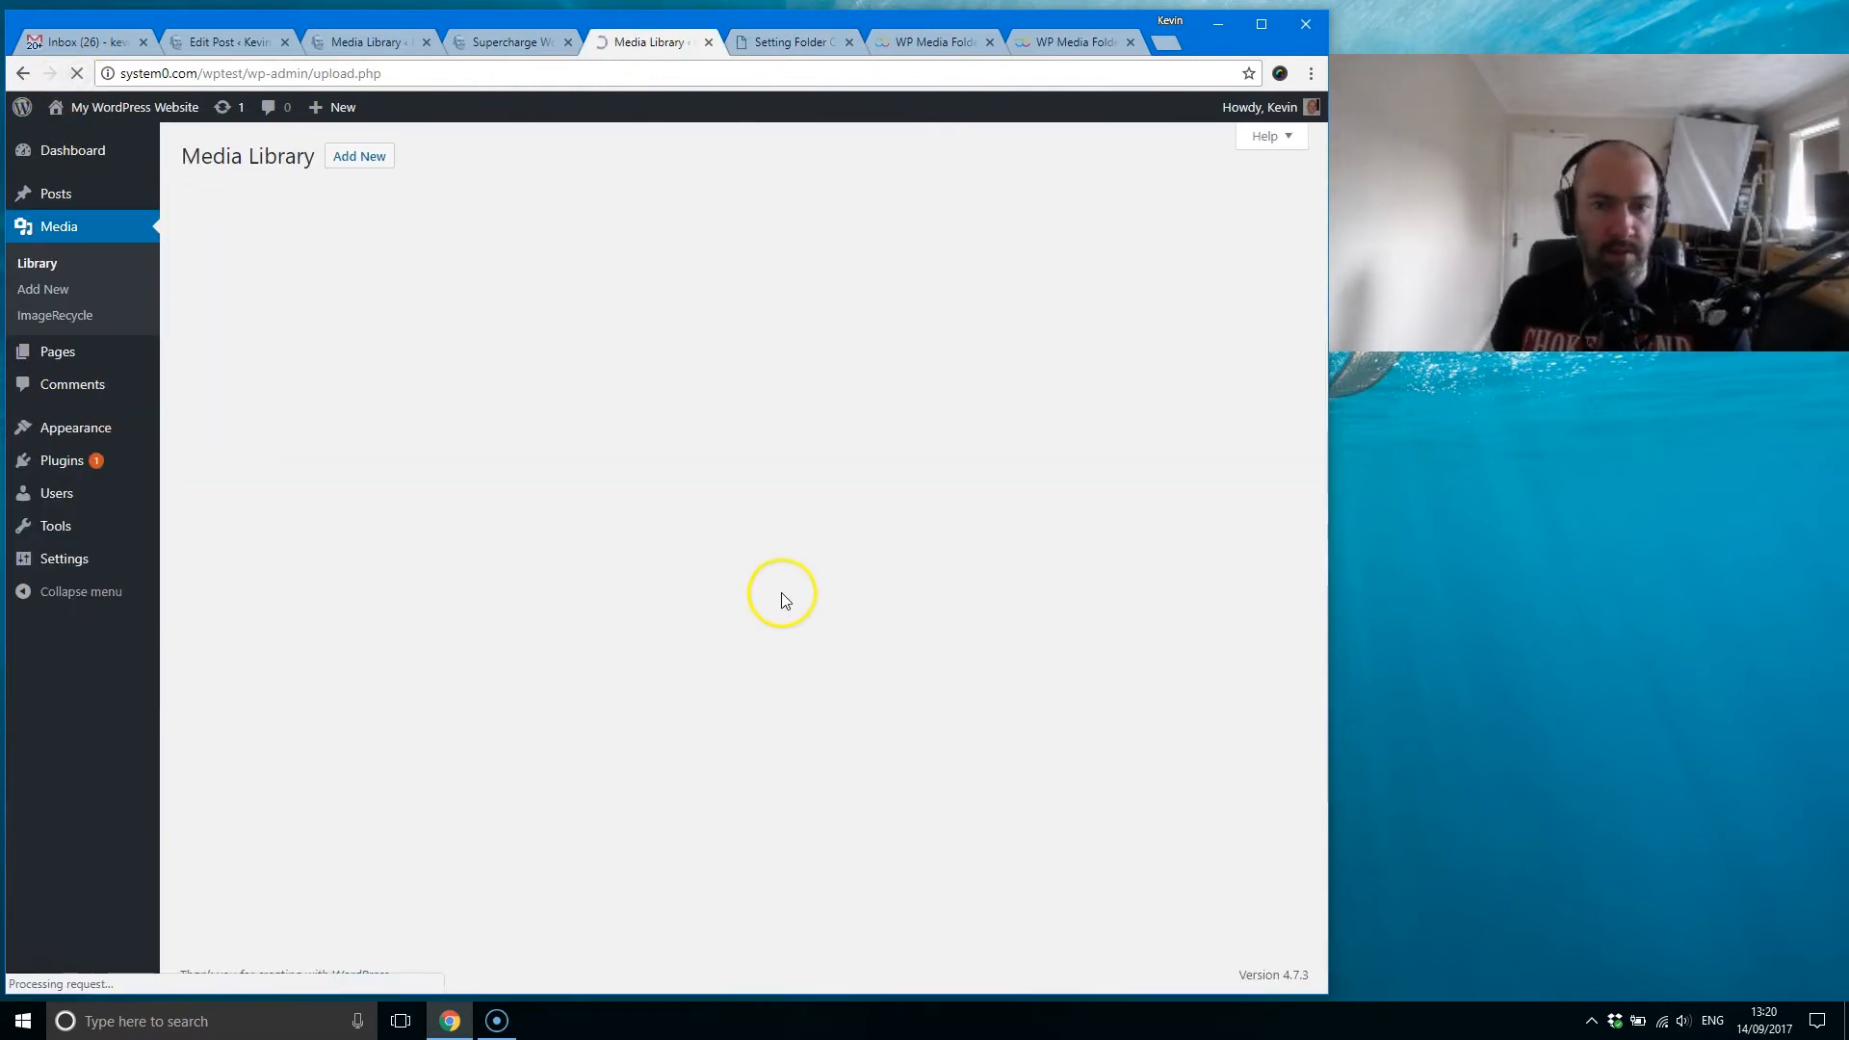
click(1001, 210)
click(899, 210)
click(881, 264)
click(999, 216)
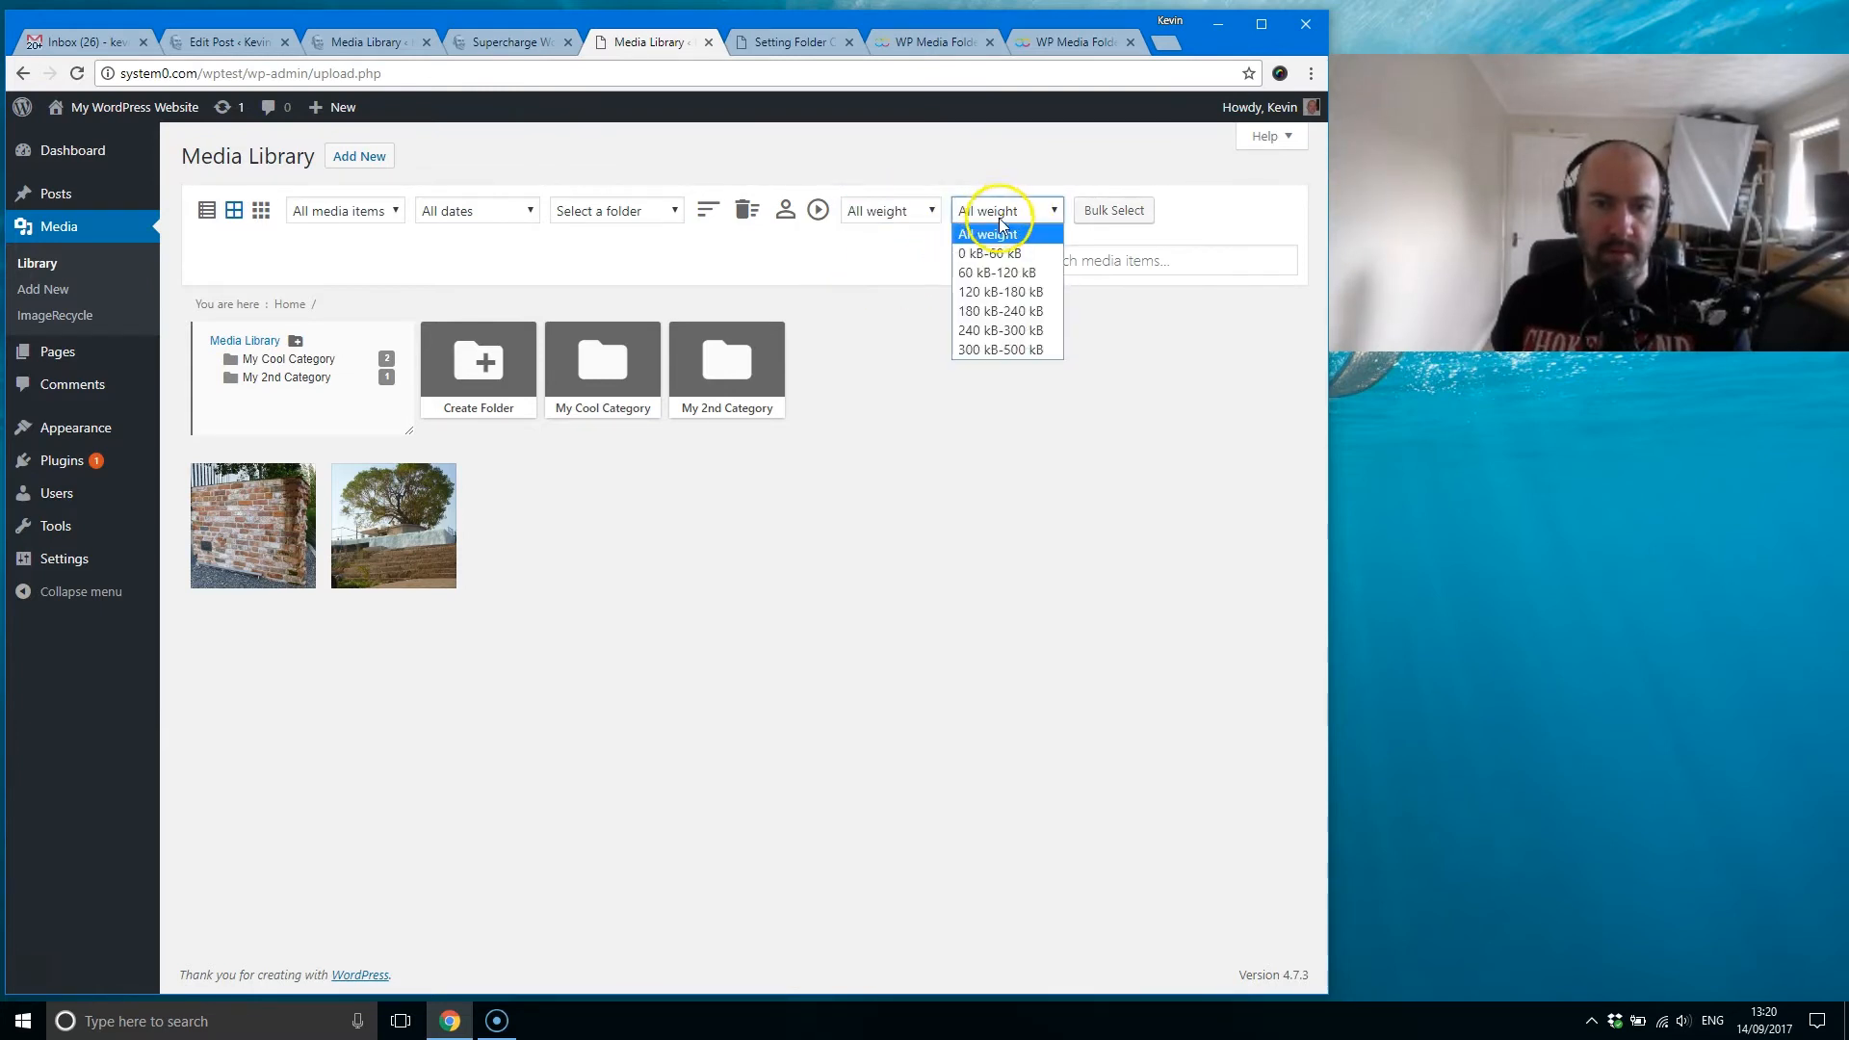
click(1010, 349)
mouse_move(445, 532)
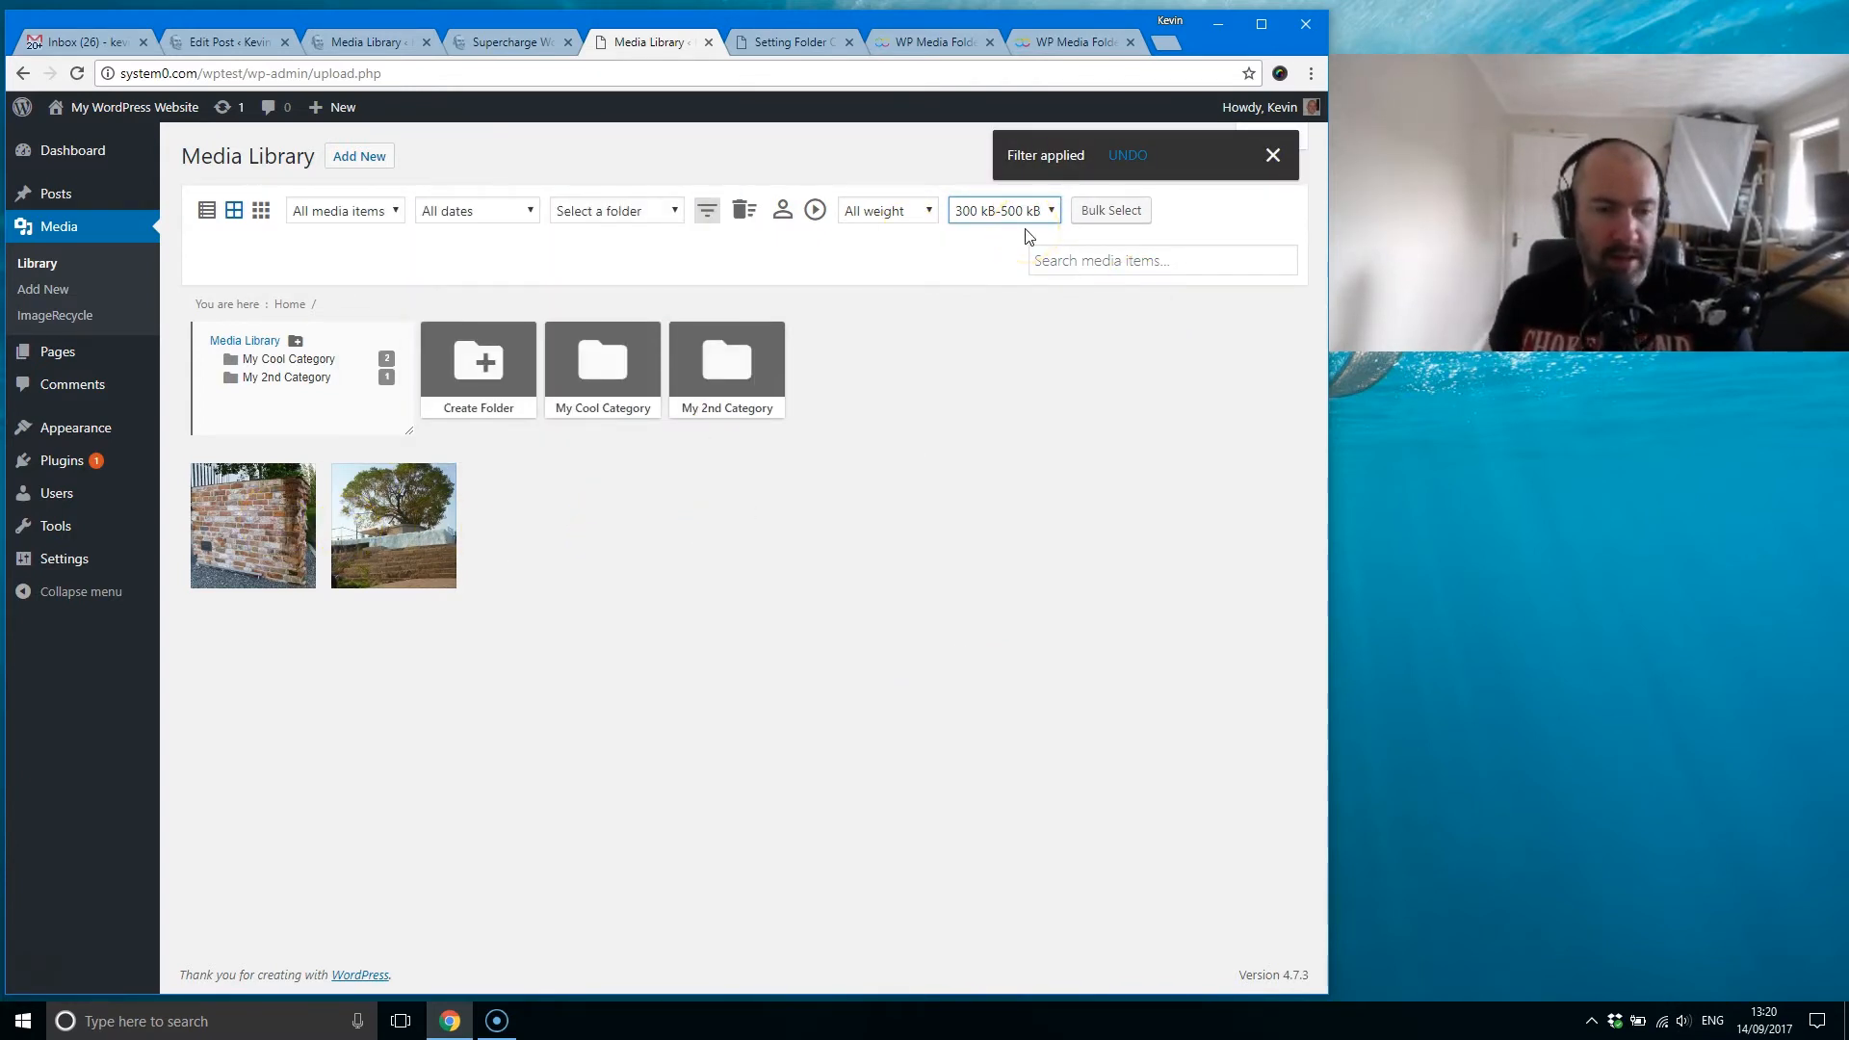
Step: Switch the filter type from weight to media sorting and sort the media by Date (Ascending)
click(915, 212)
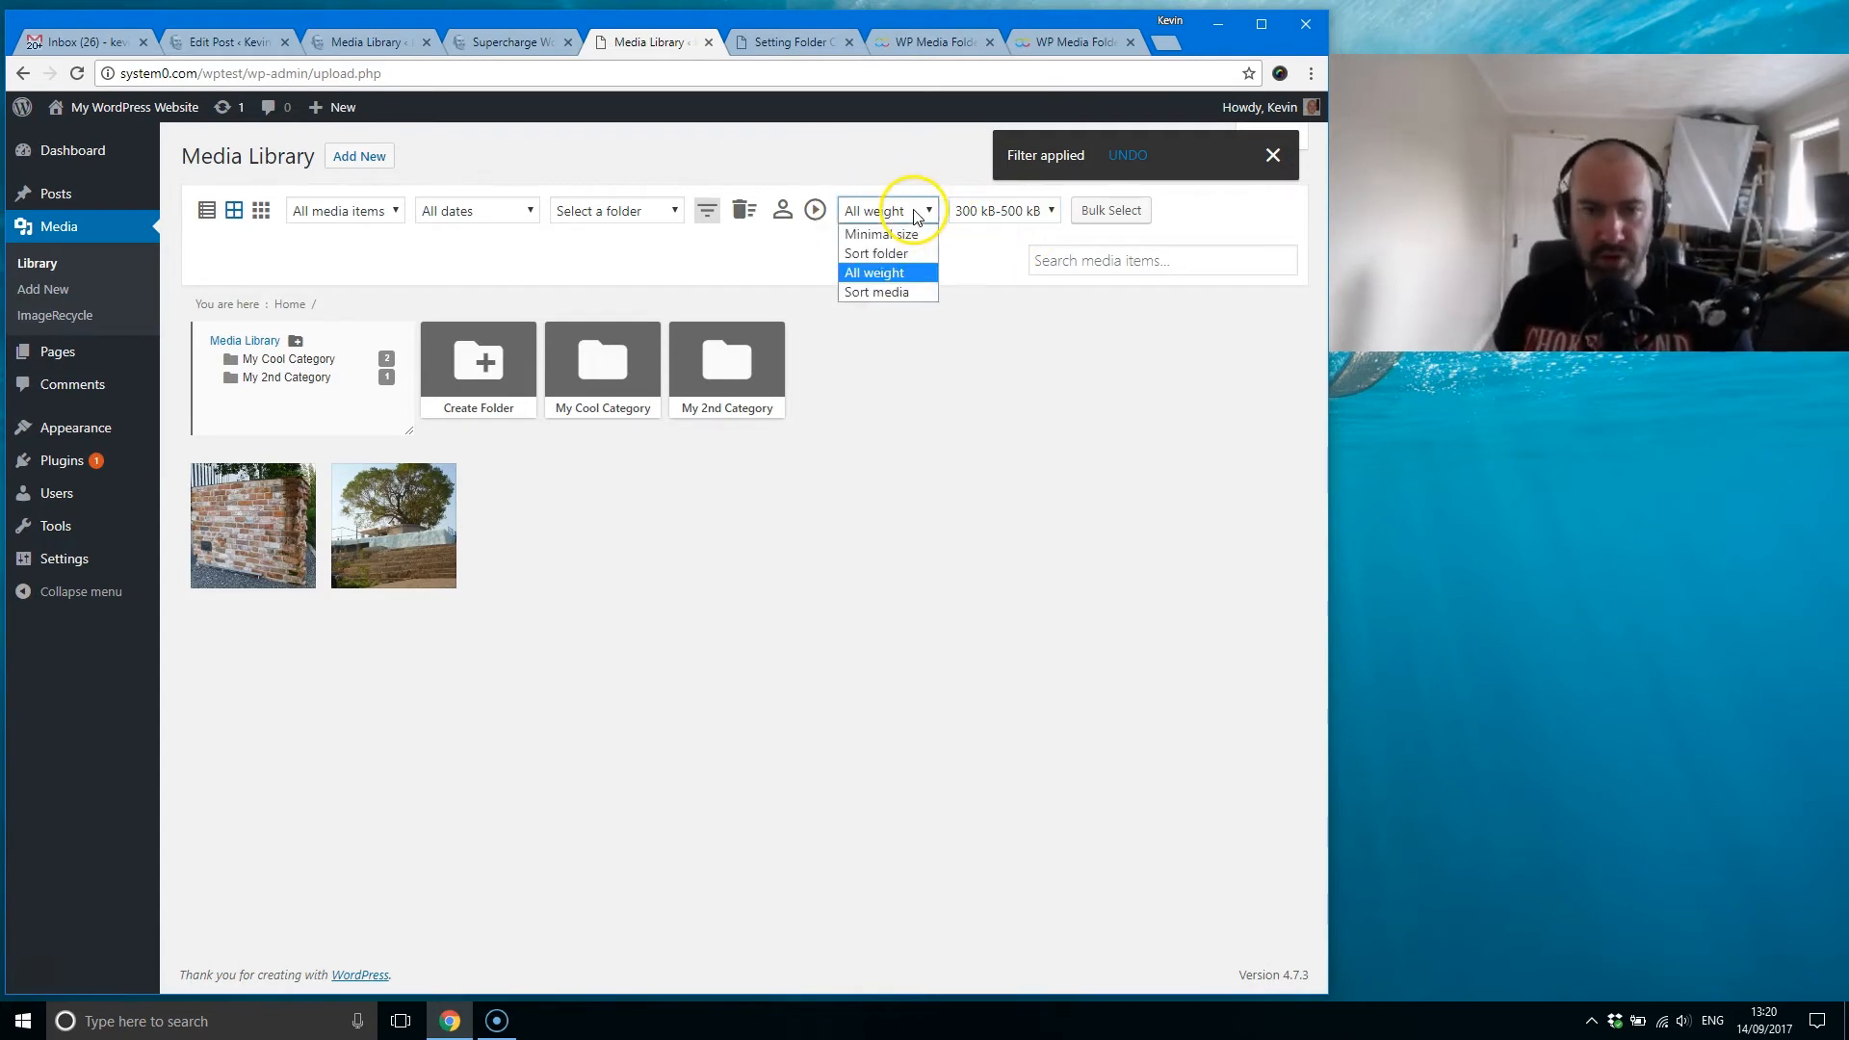
click(881, 292)
click(915, 211)
click(881, 251)
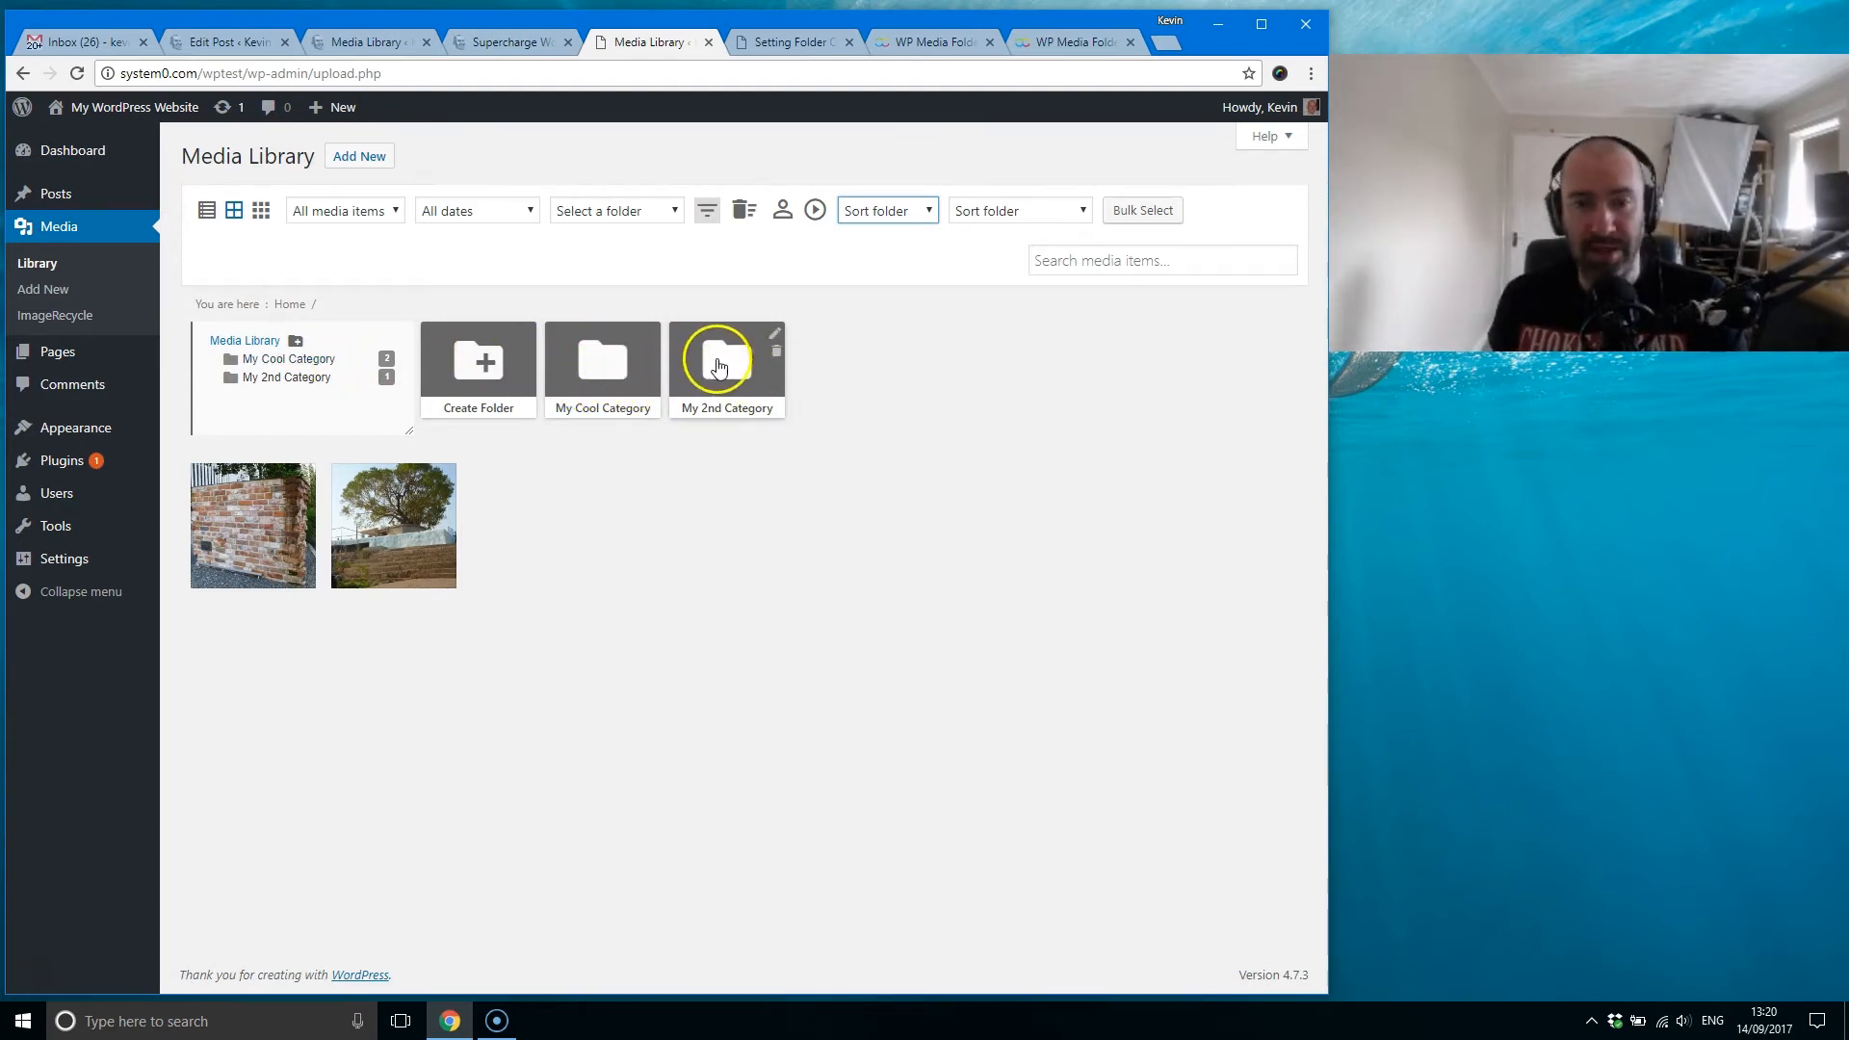
click(884, 214)
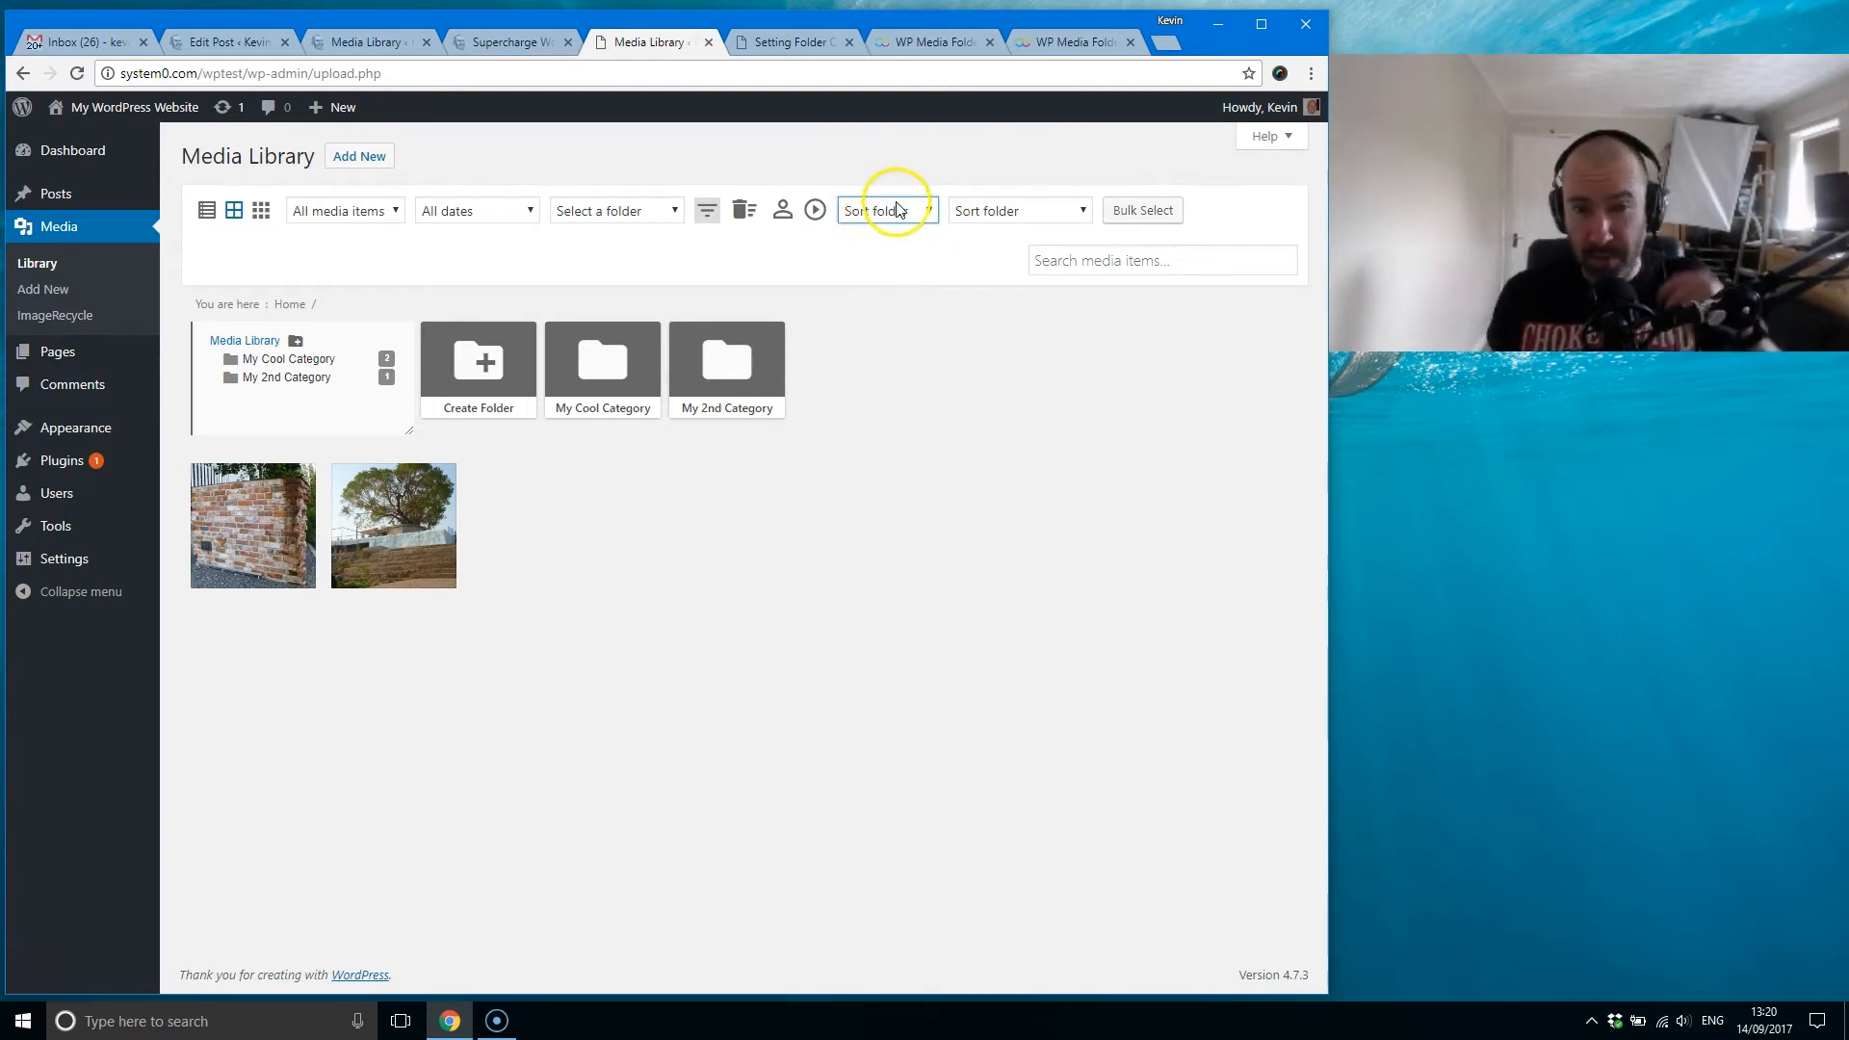
click(891, 294)
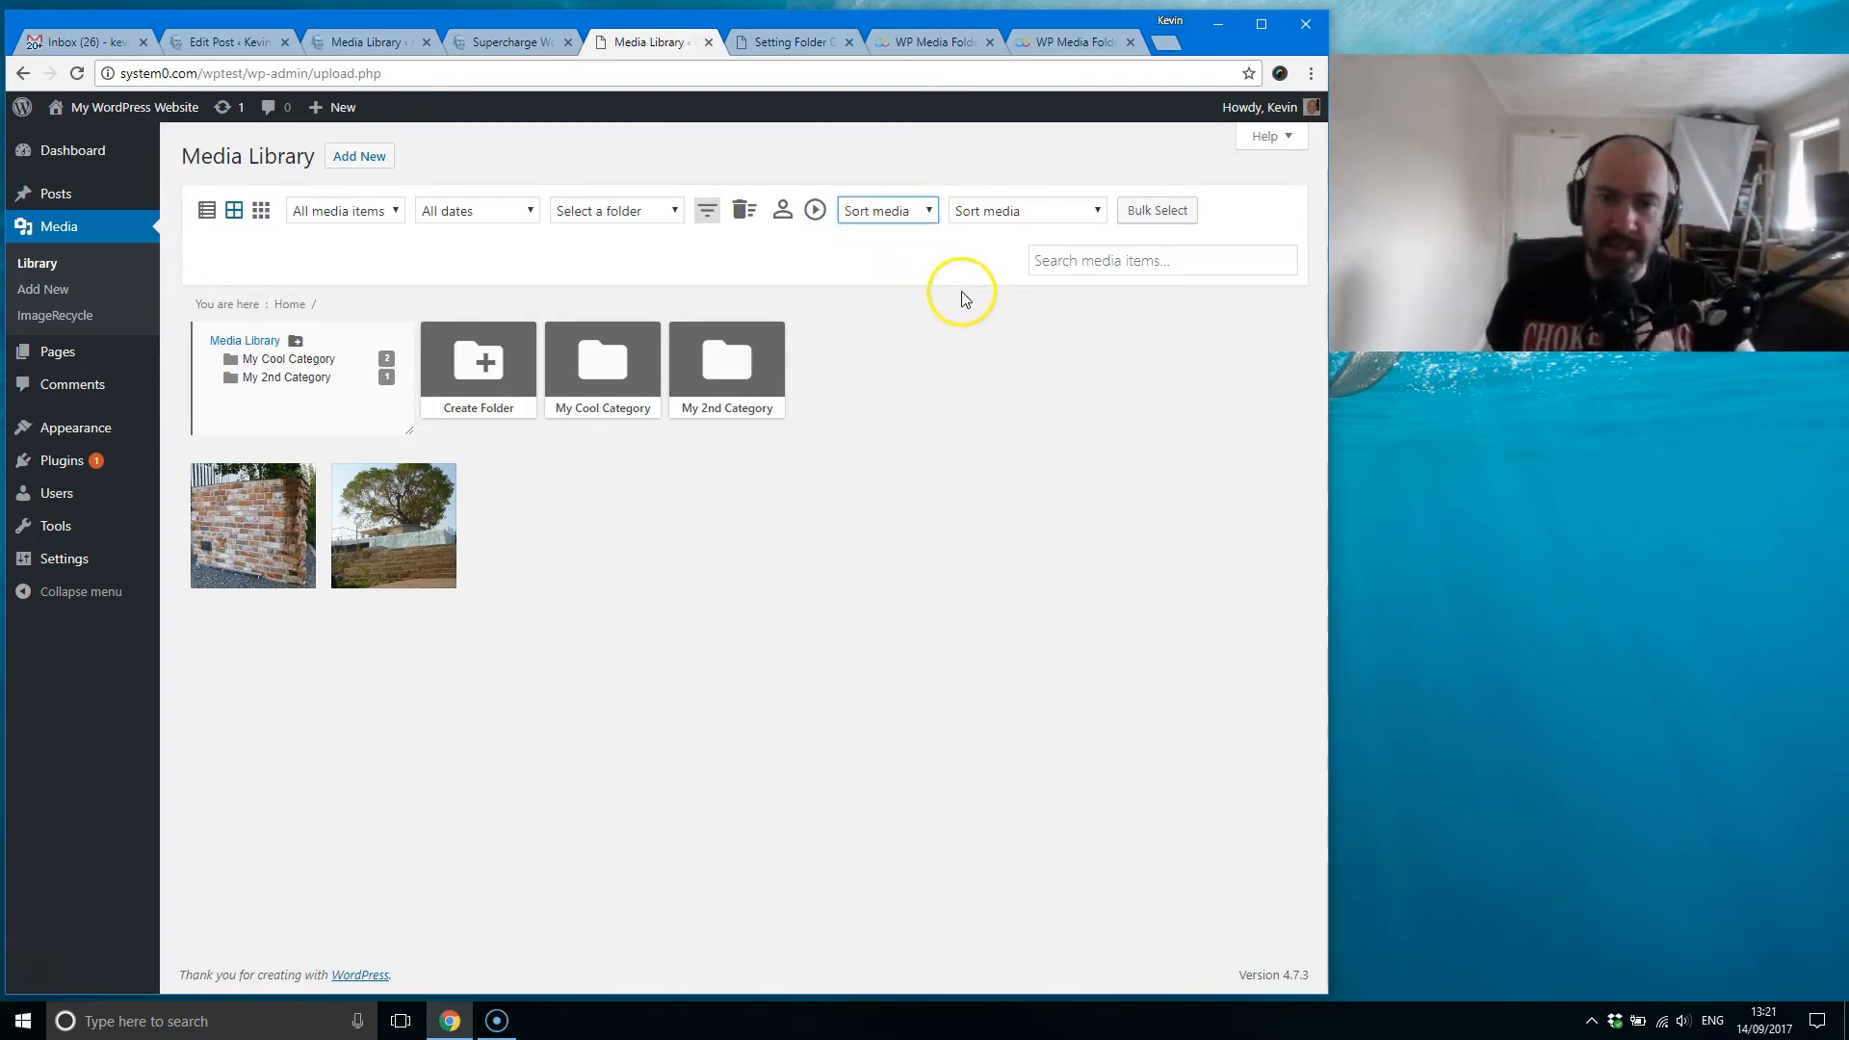
click(1030, 217)
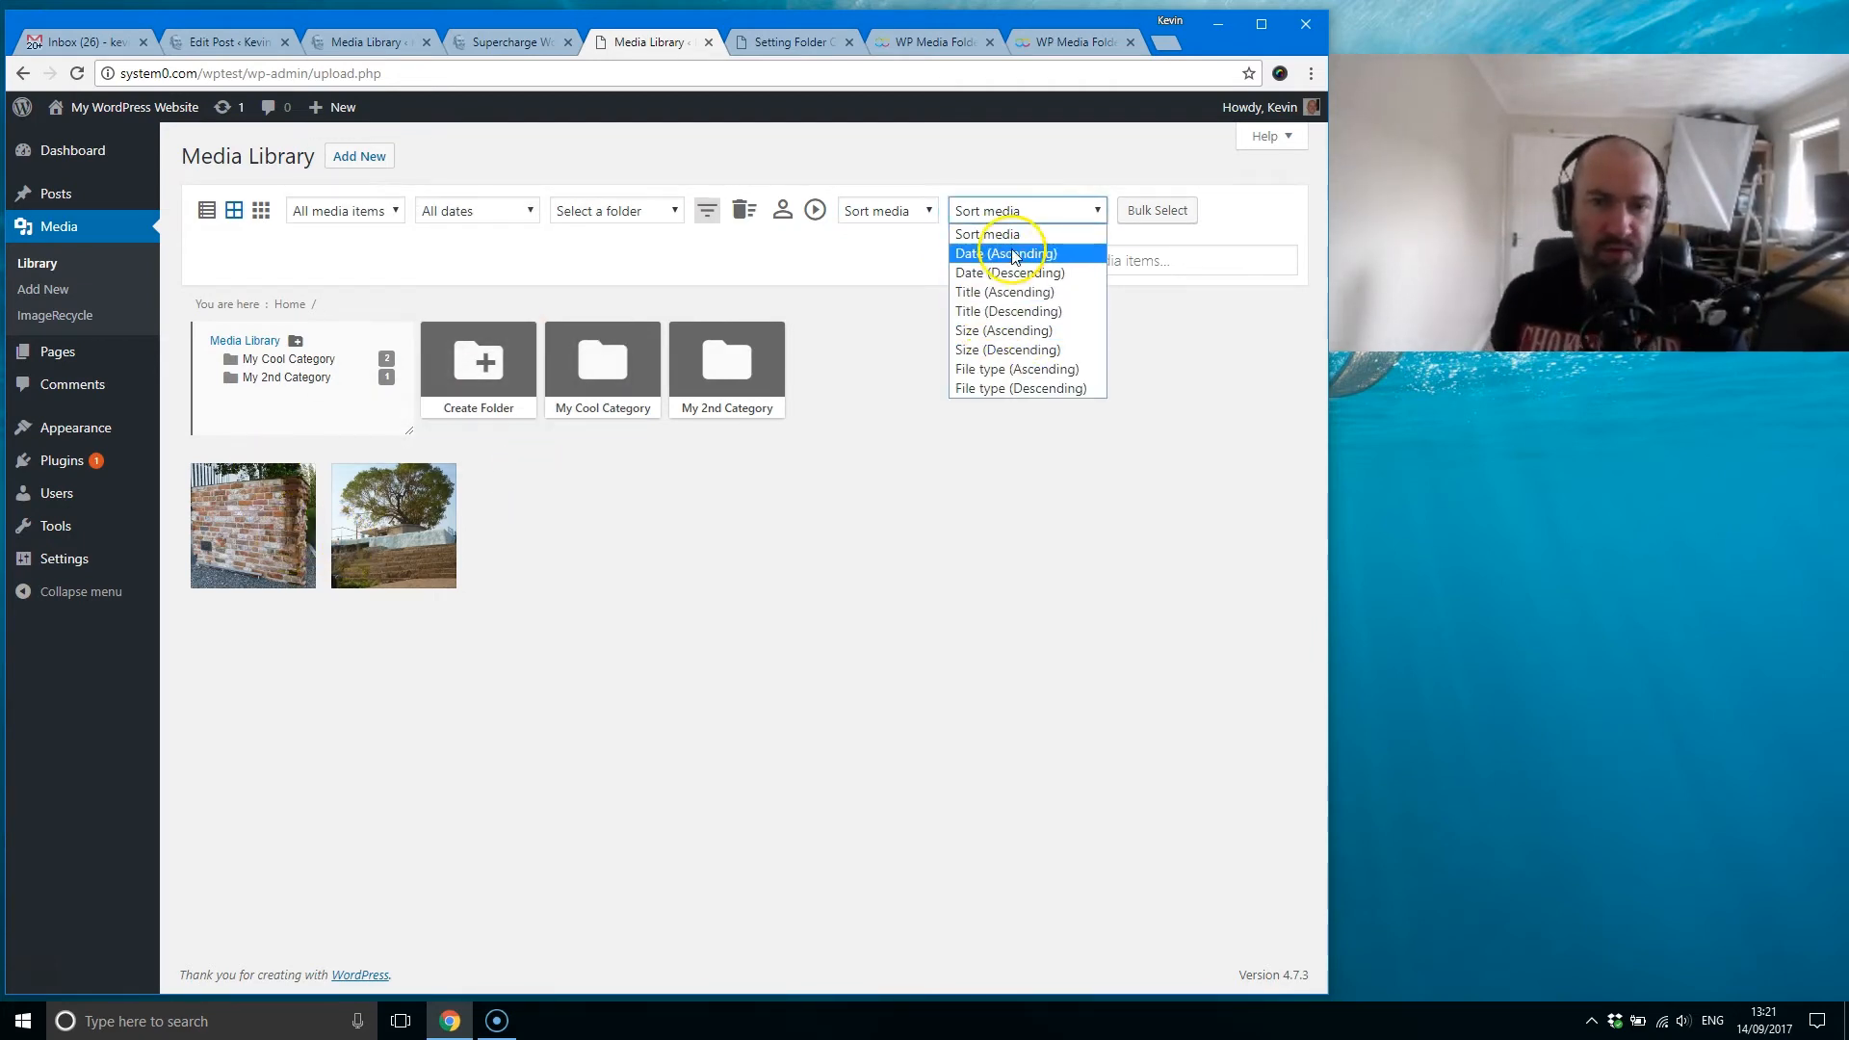
click(1012, 255)
Step: Sort the media by Title (Descending) and look over the remaining size and file type sorting choices
click(1010, 212)
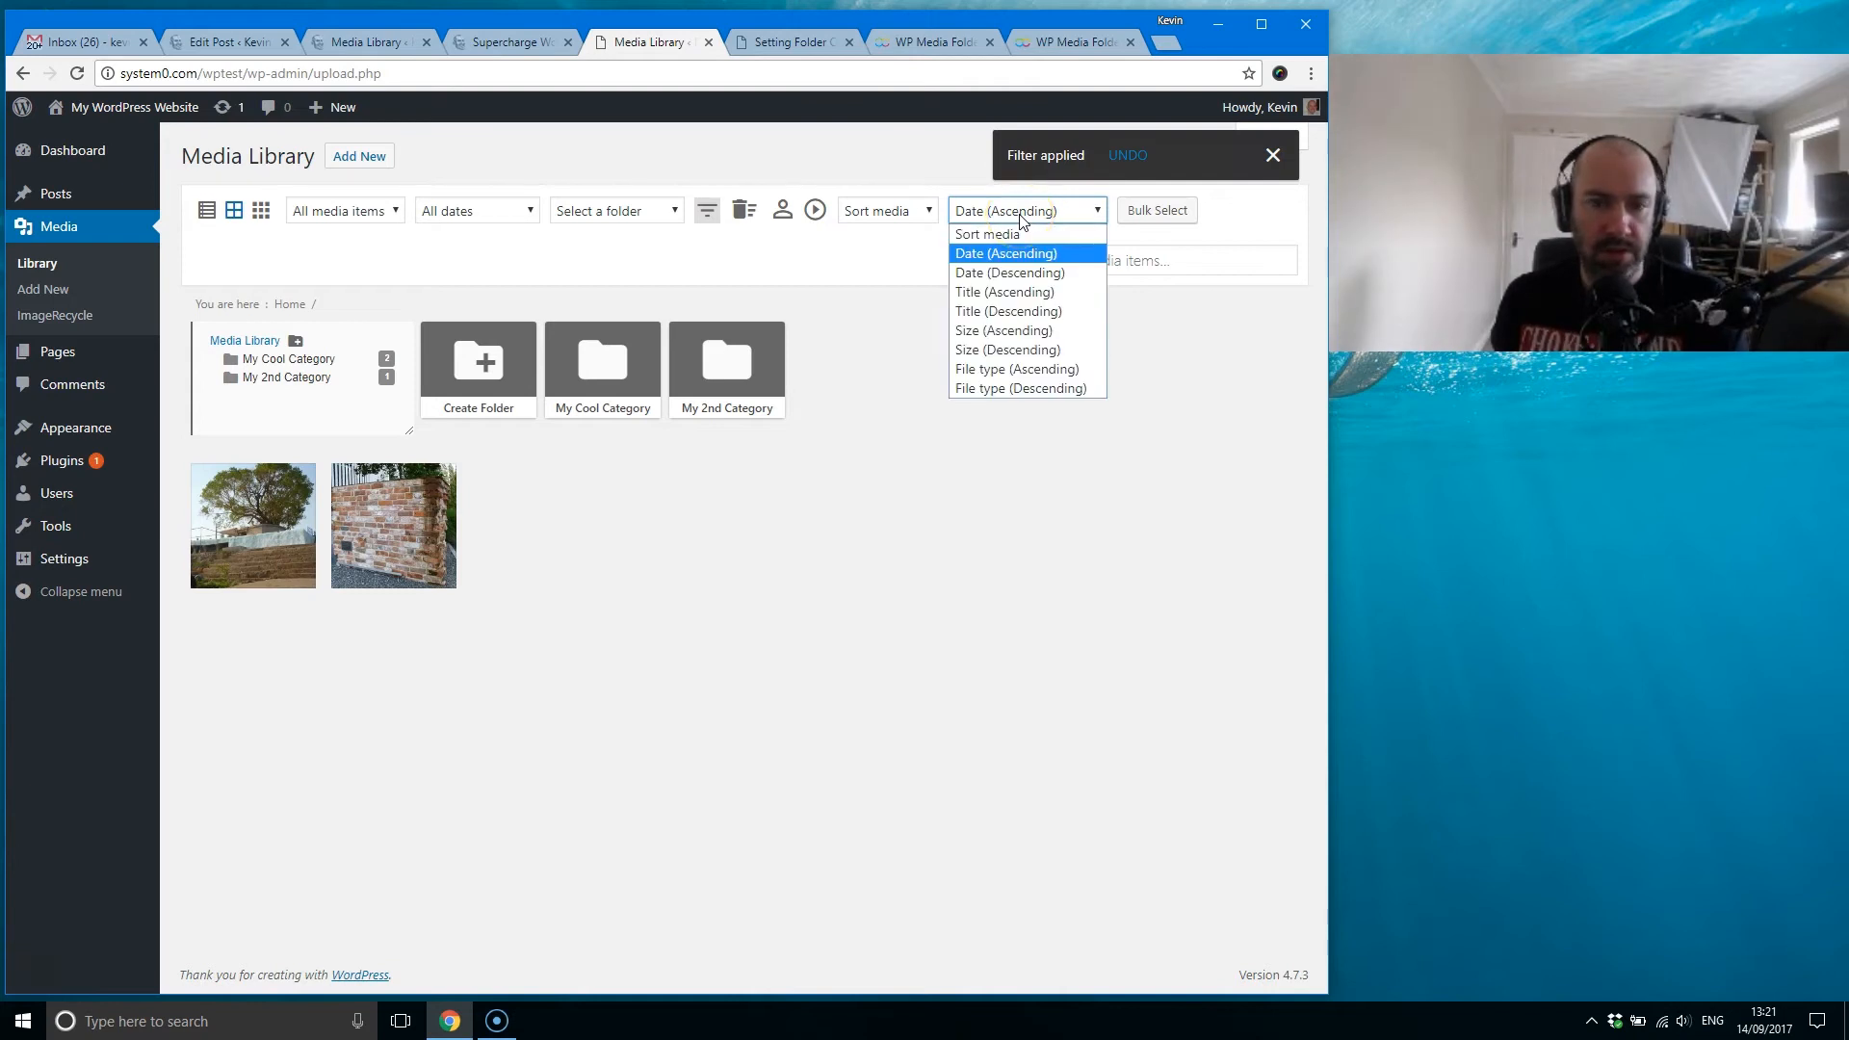
click(1021, 311)
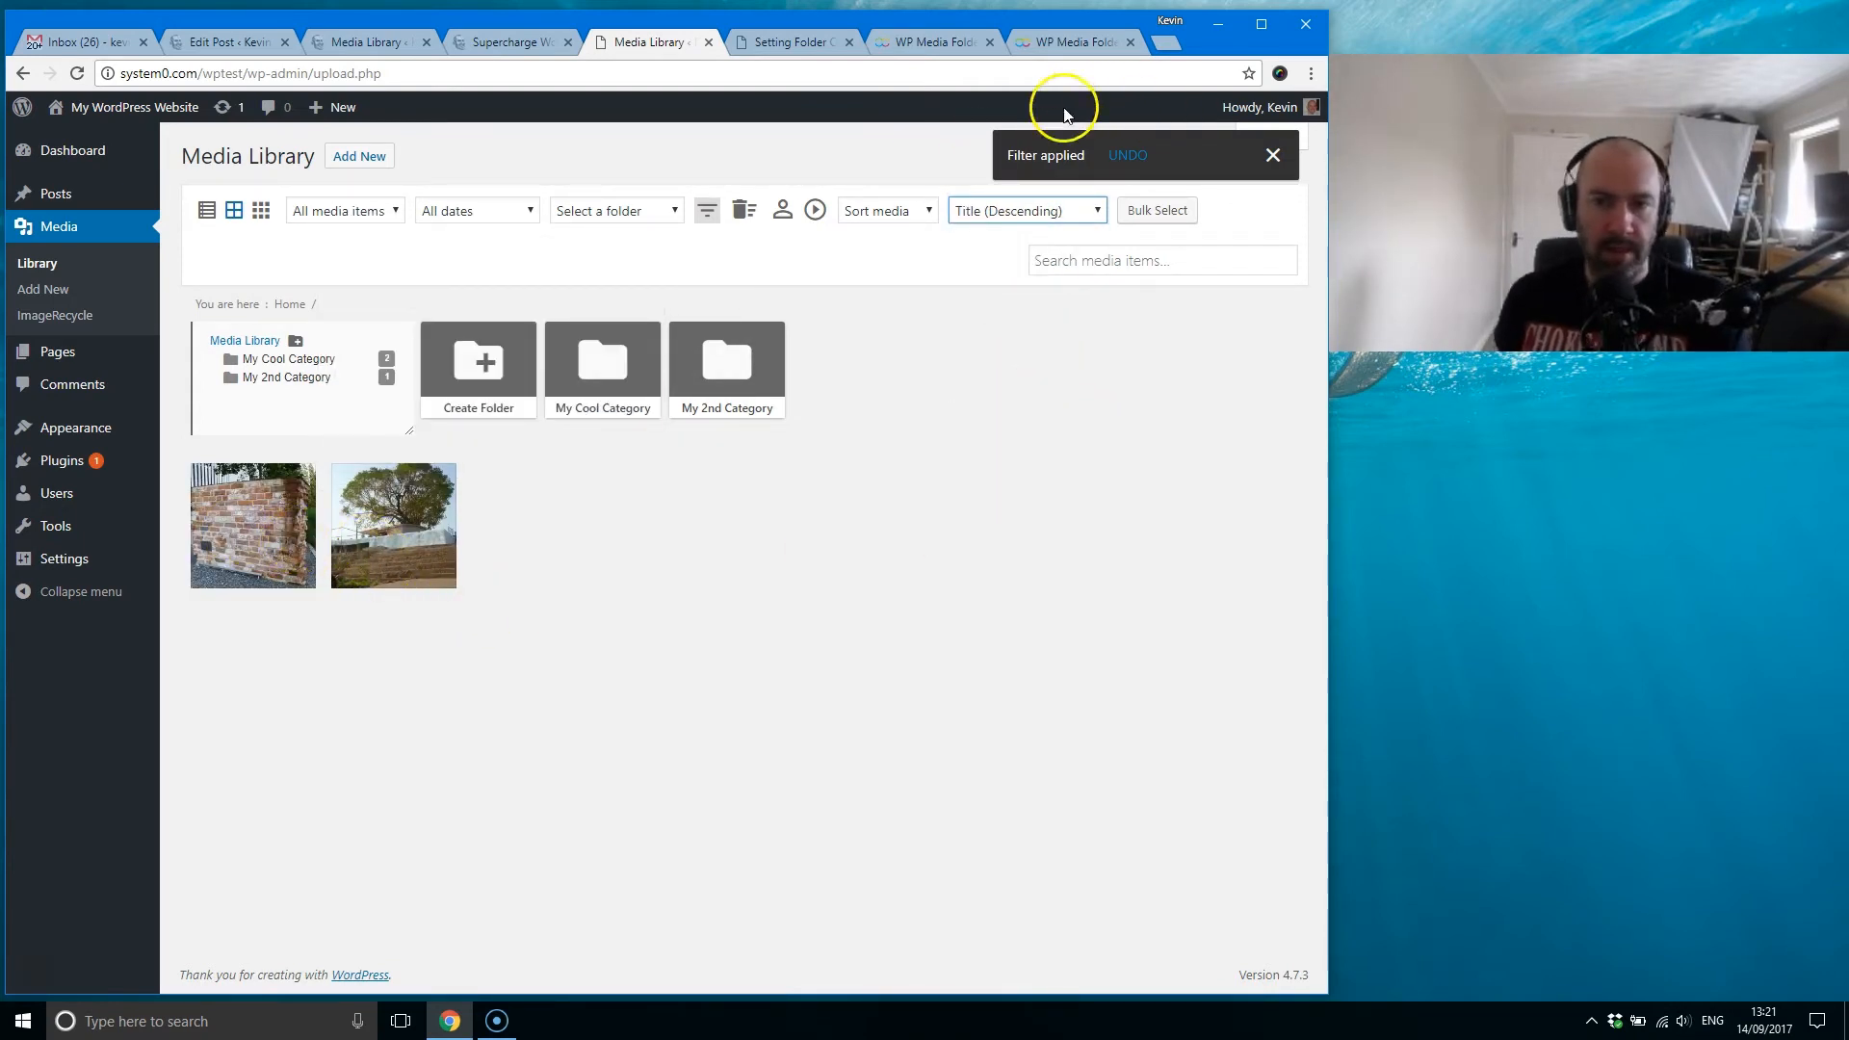
click(1021, 211)
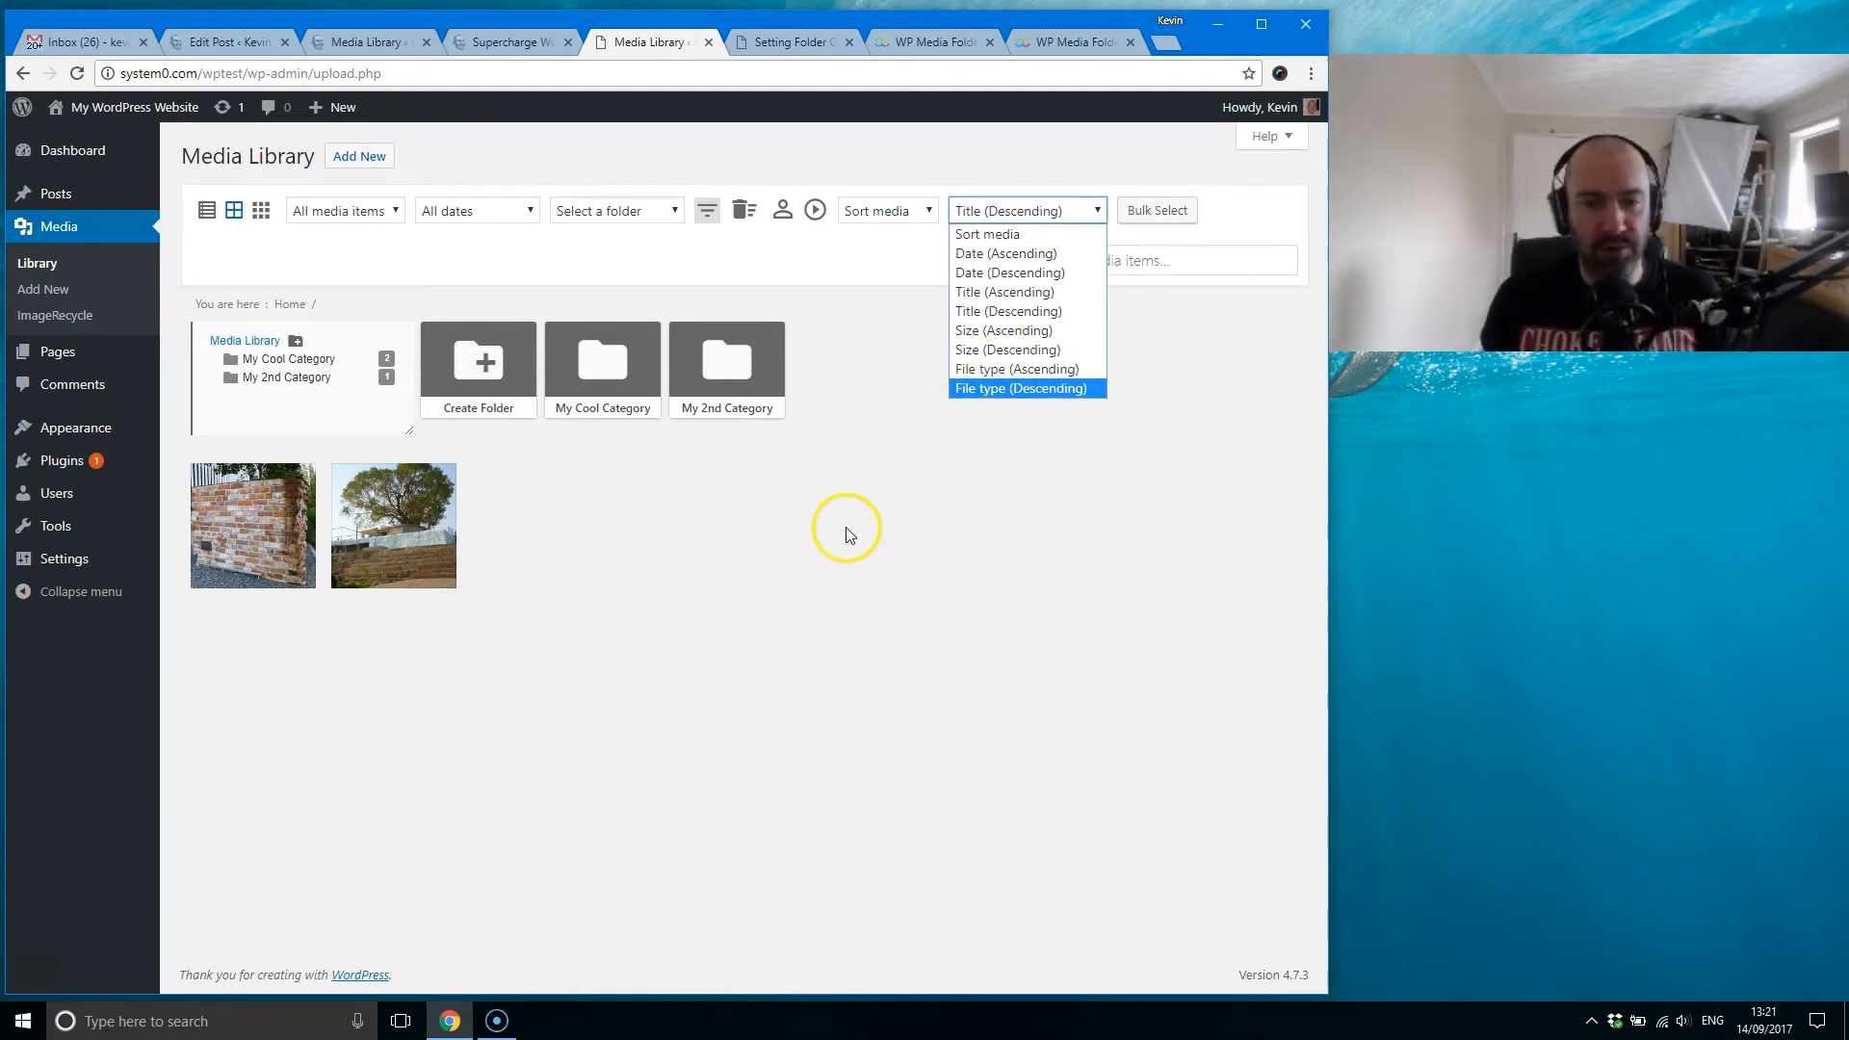
mouse_move(362, 563)
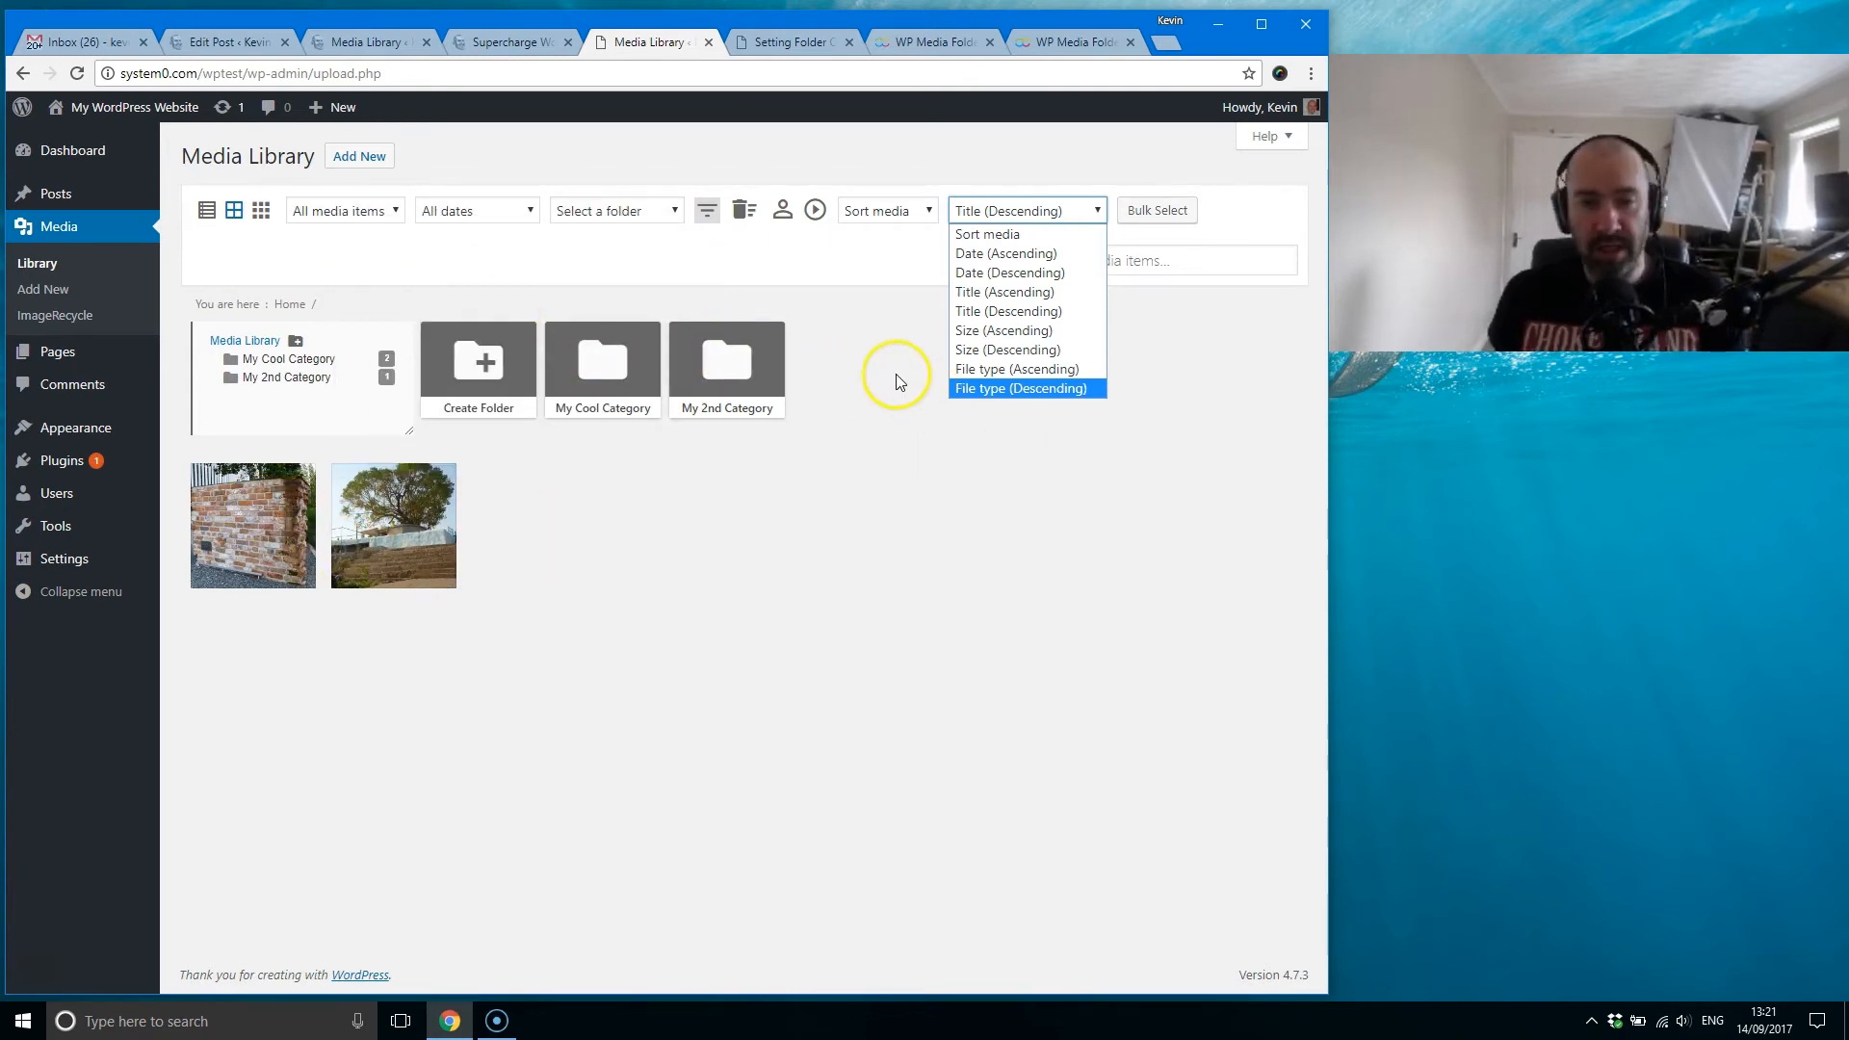
click(883, 301)
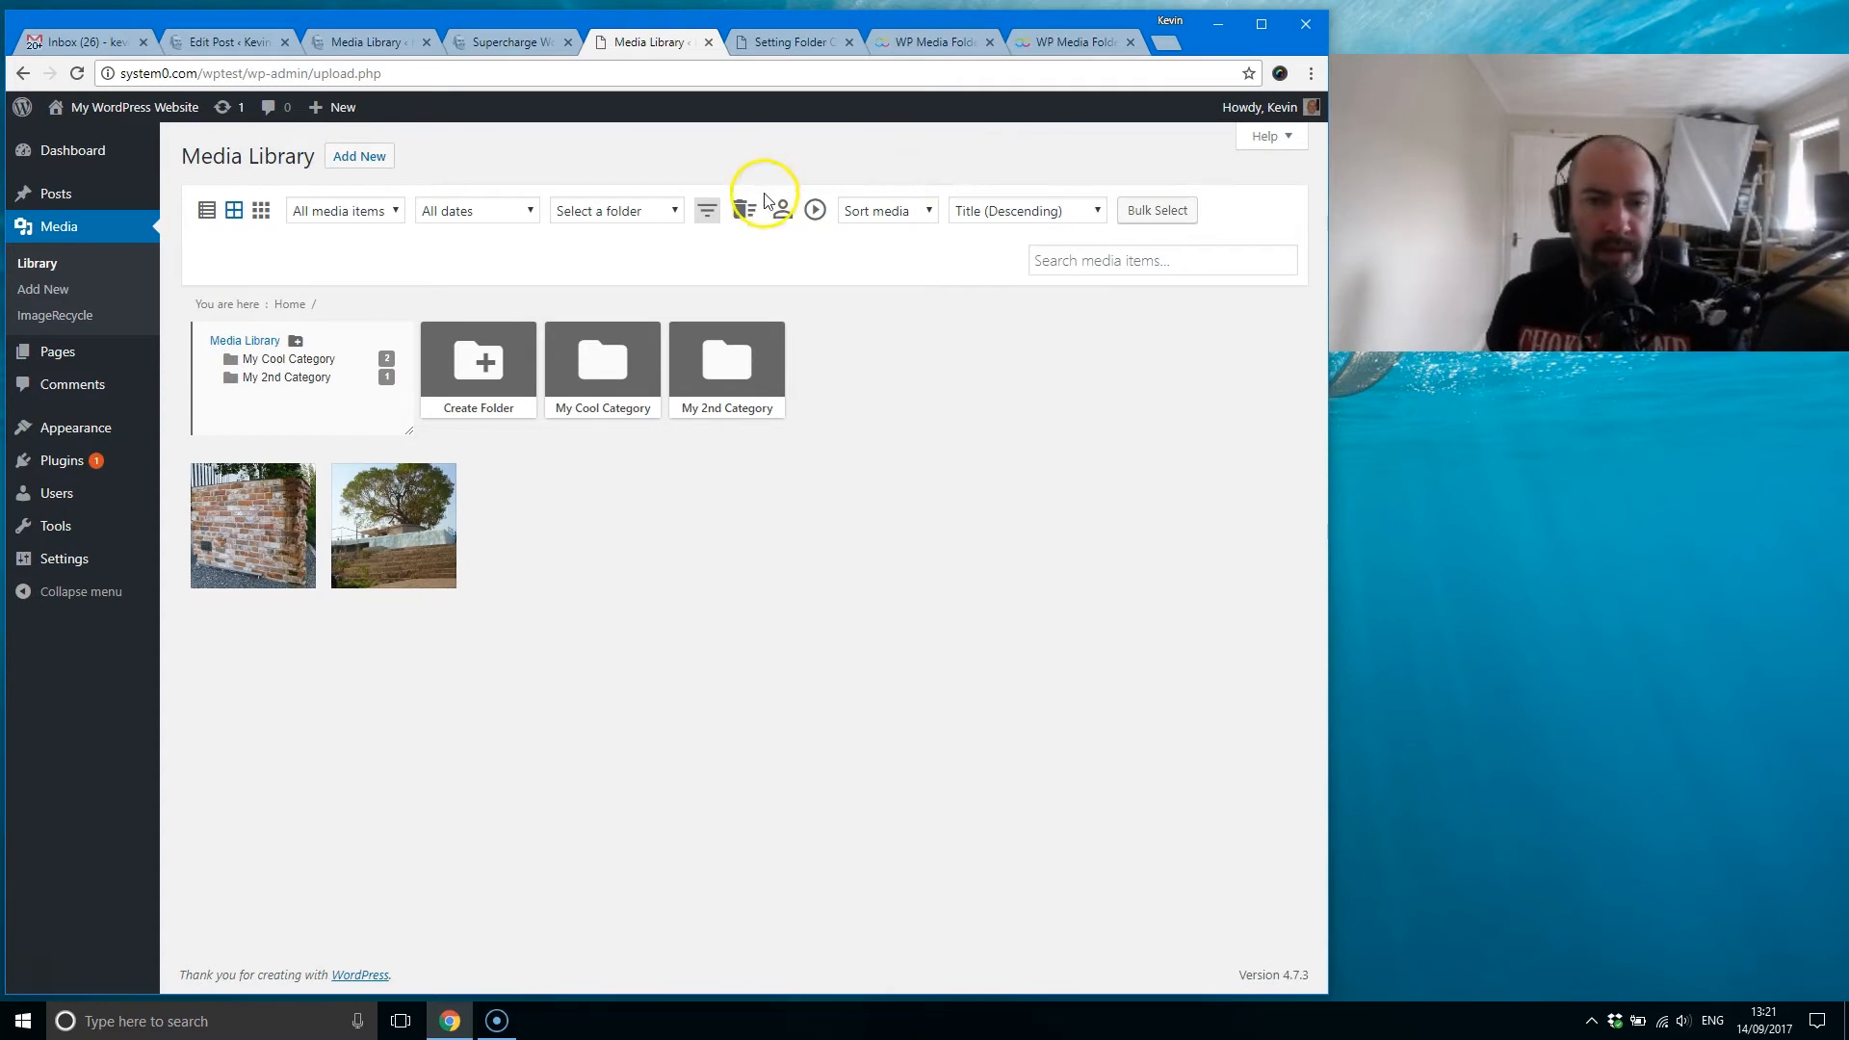
Step: Clear all media filters, display only the account's own media, and switch back to showing everyone's media
click(741, 211)
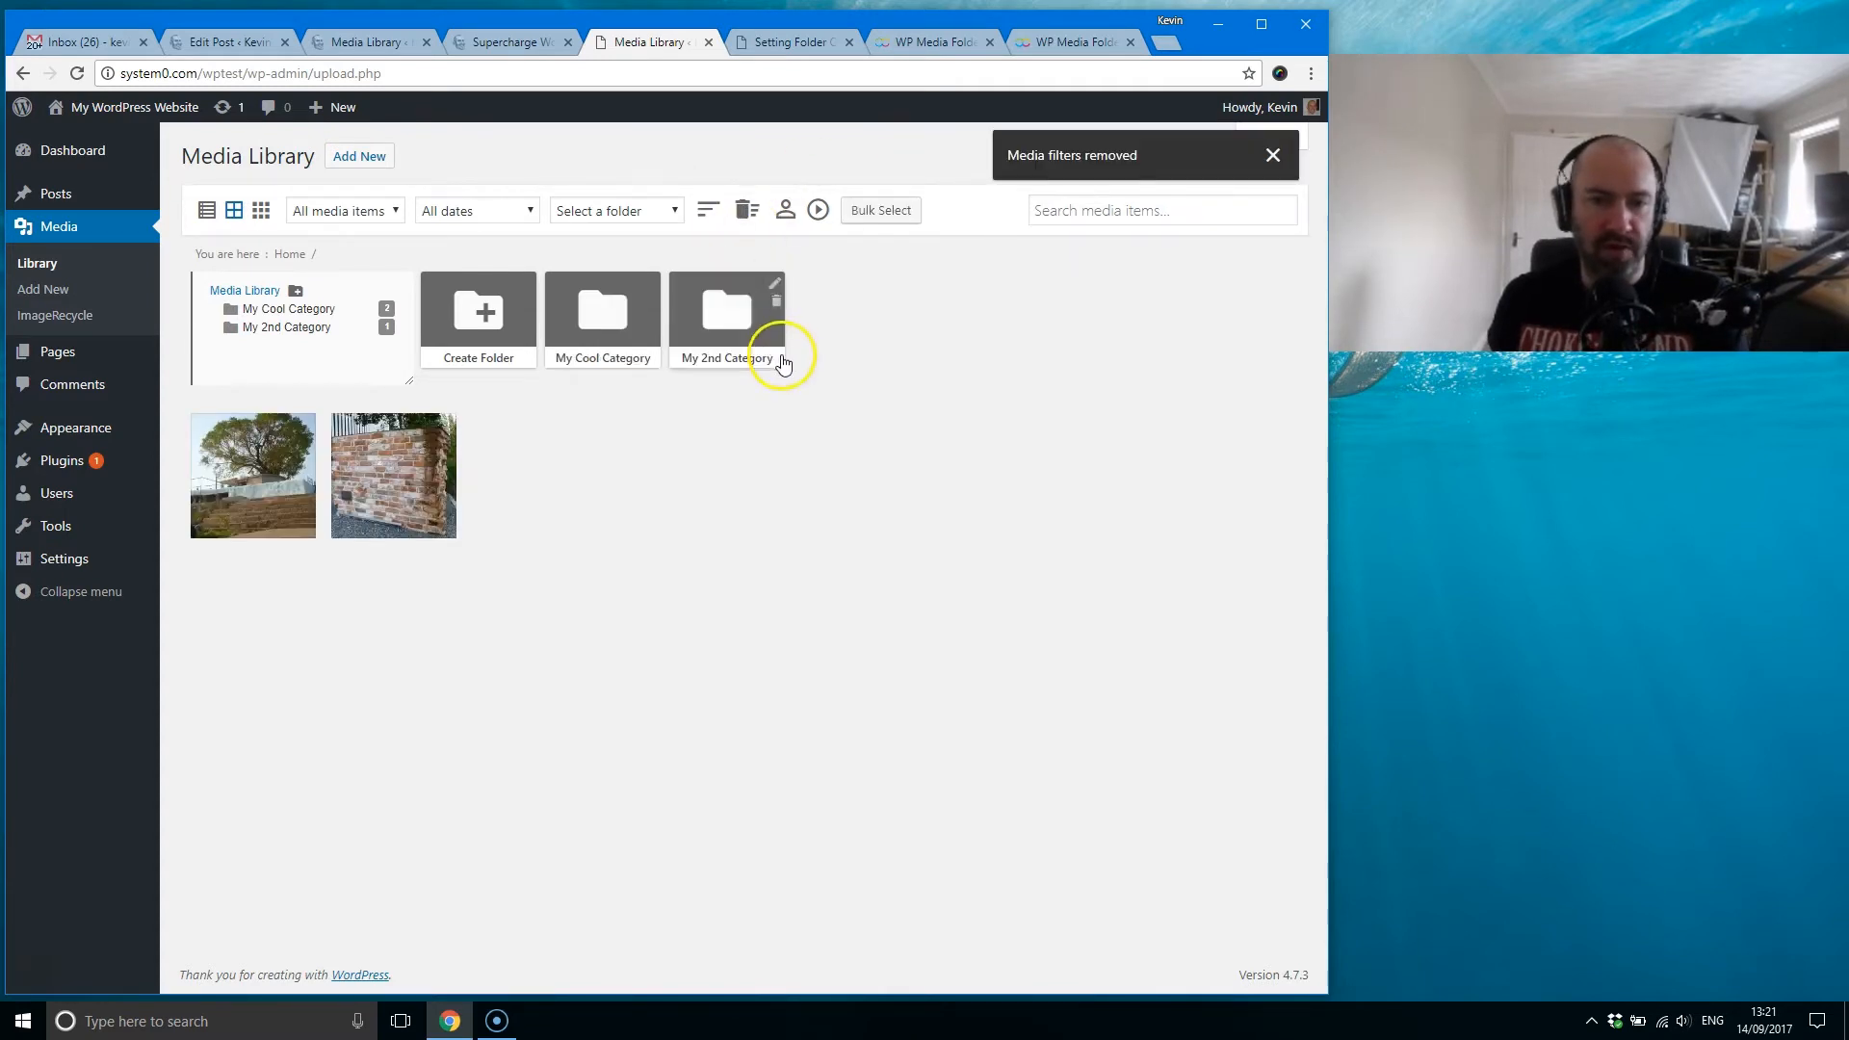
click(786, 211)
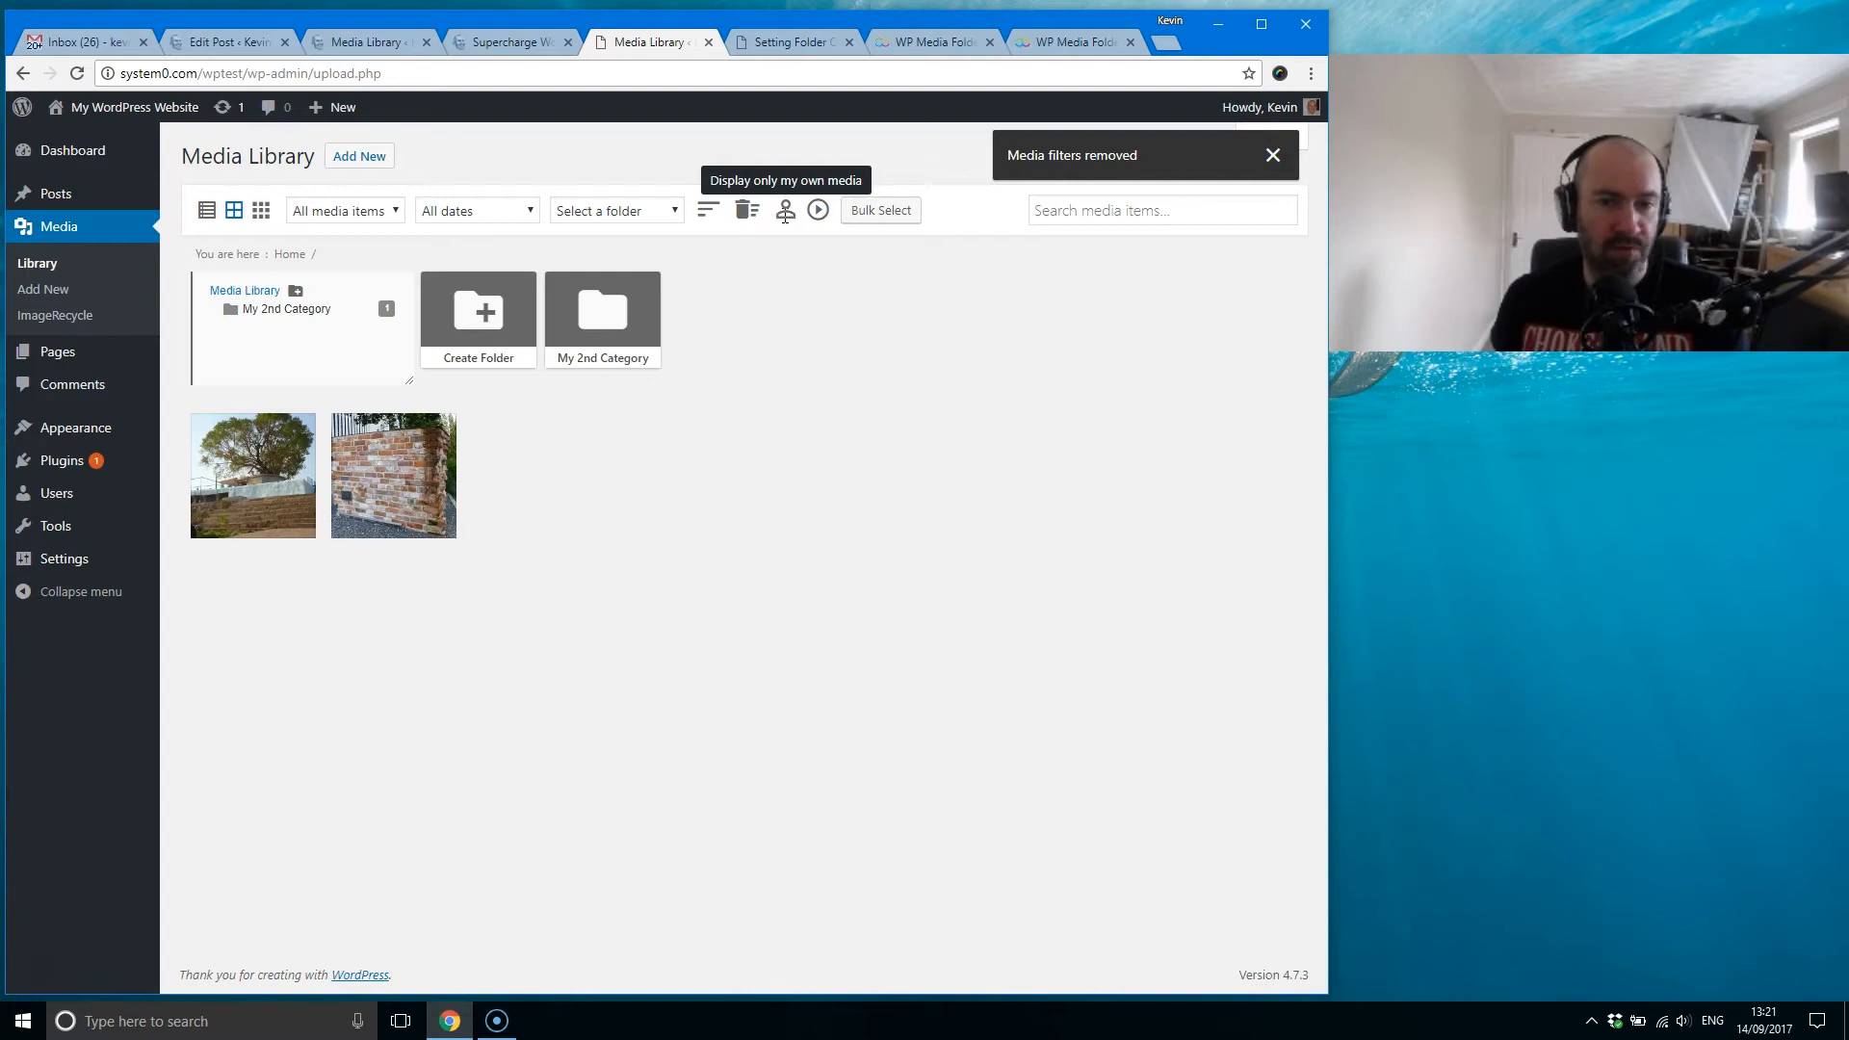
click(785, 210)
Step: Bring up the remote video prompt, cancel it without adding a video, and activate the media search field
click(818, 212)
click(564, 319)
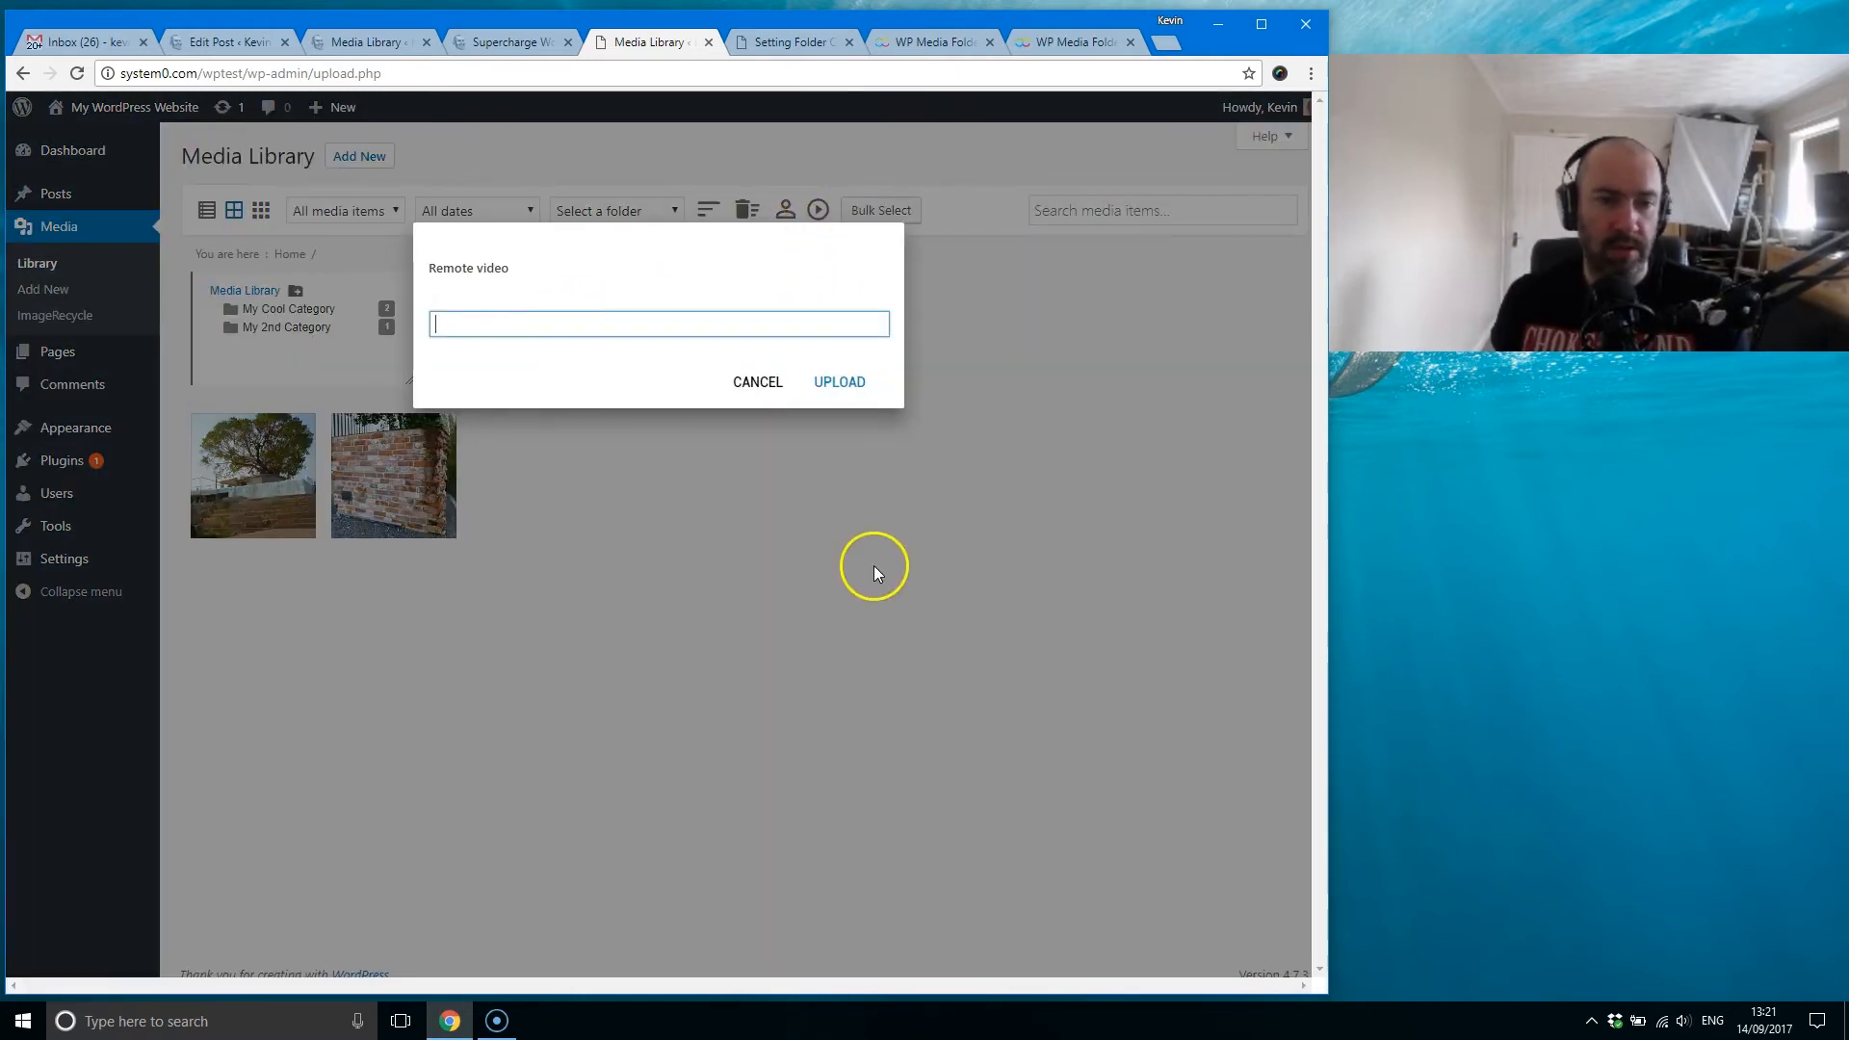
click(757, 382)
click(1097, 213)
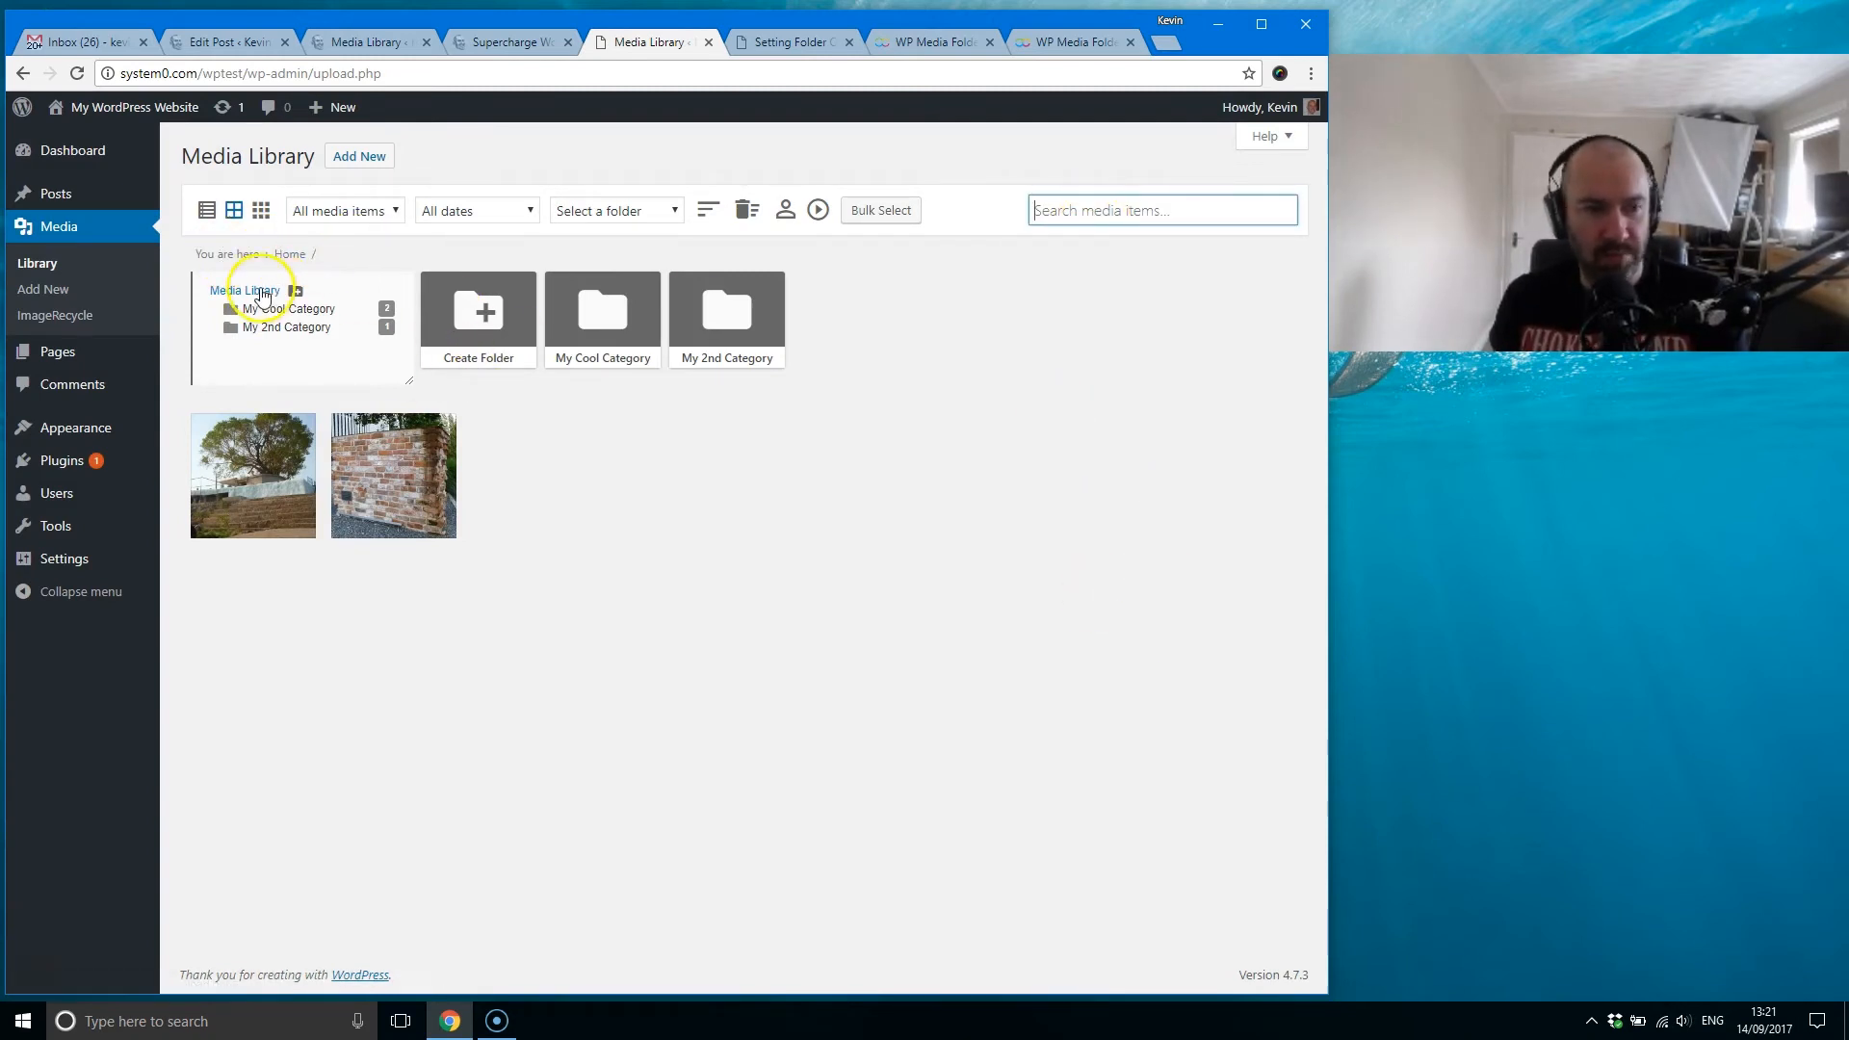
Step: Create a subfolder named "My Sub Category" inside the My Cool Category folder and open it
click(607, 315)
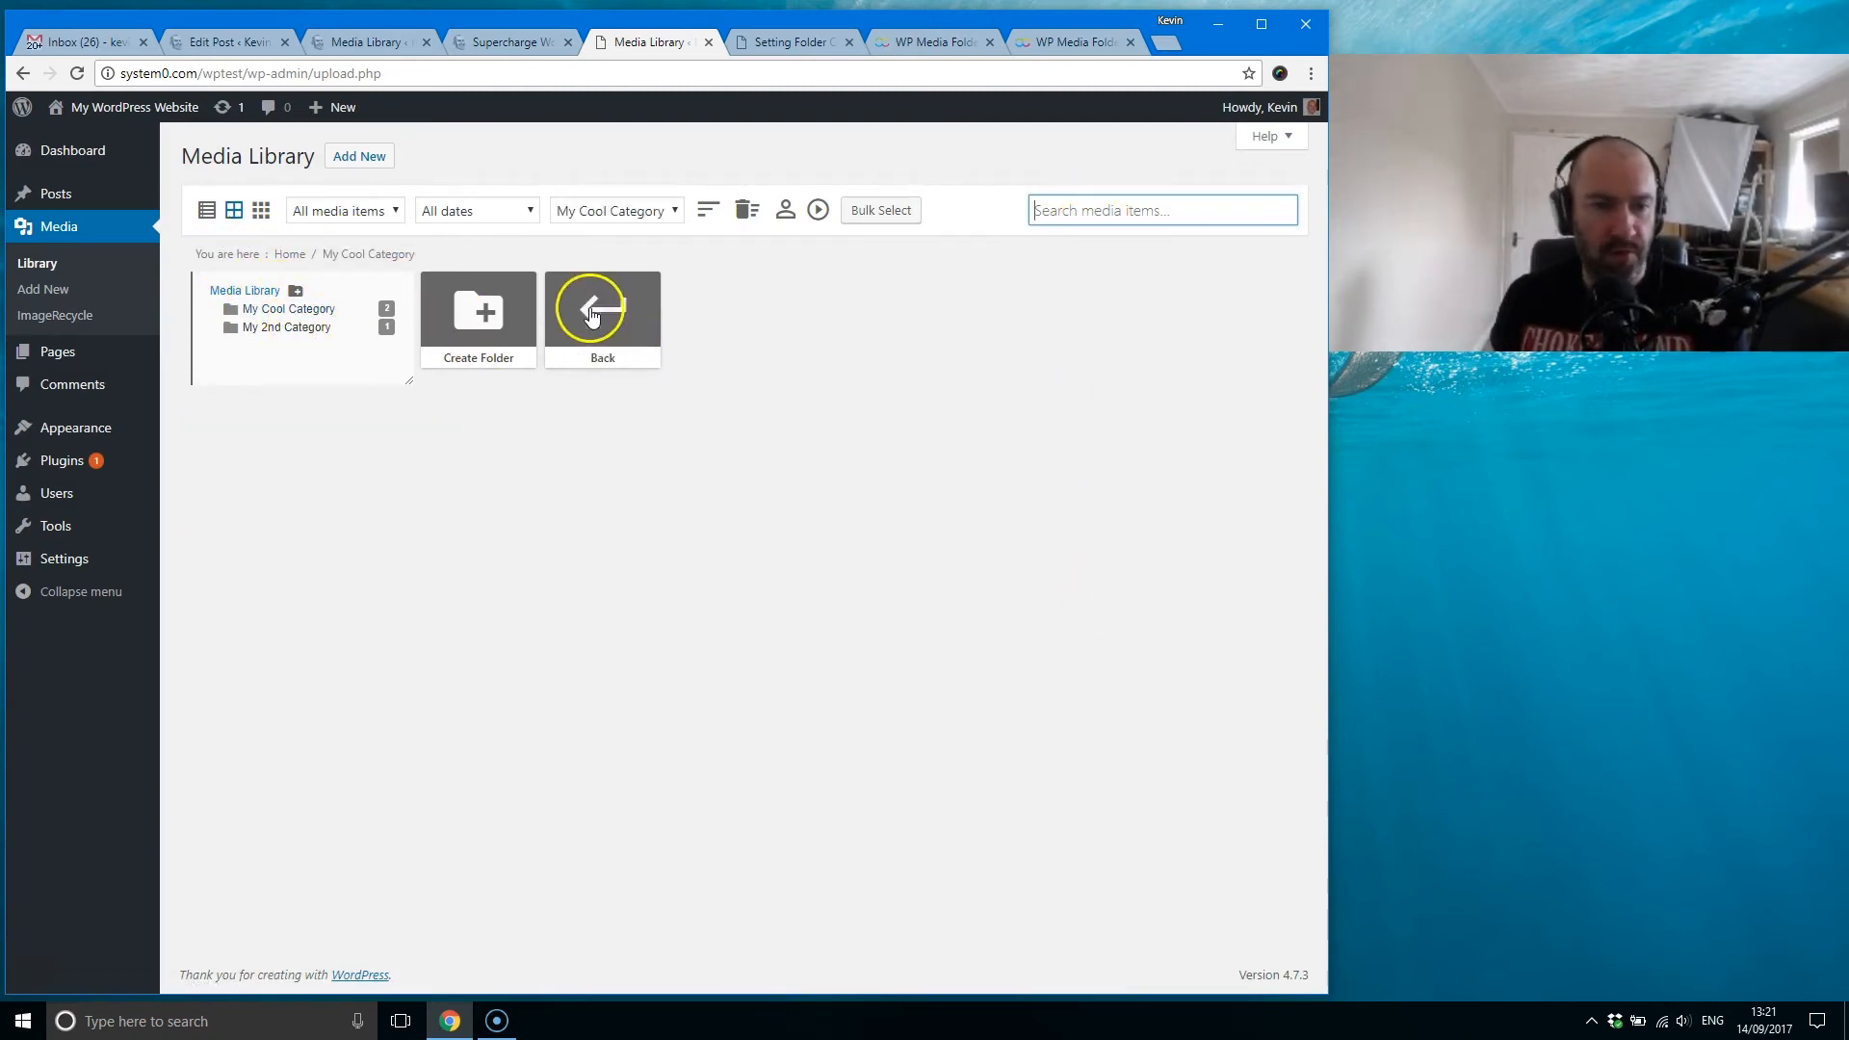
click(463, 314)
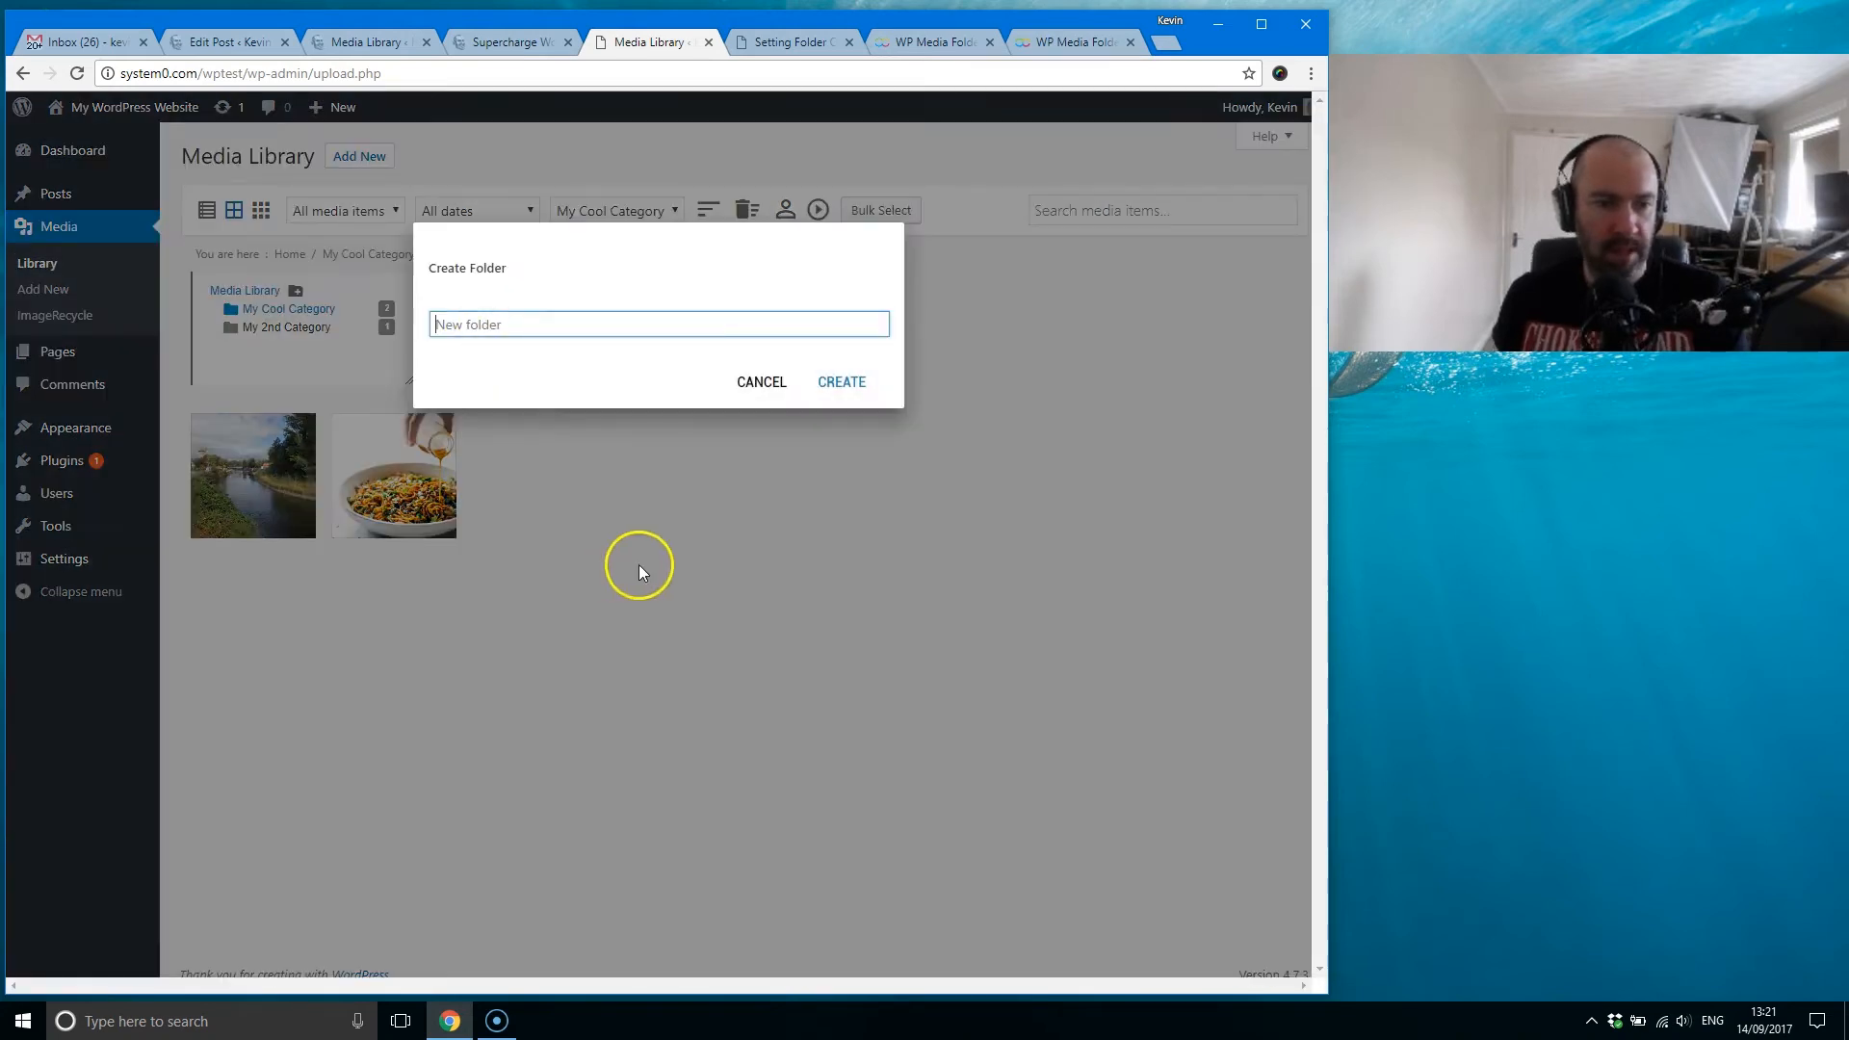
text(My Su)
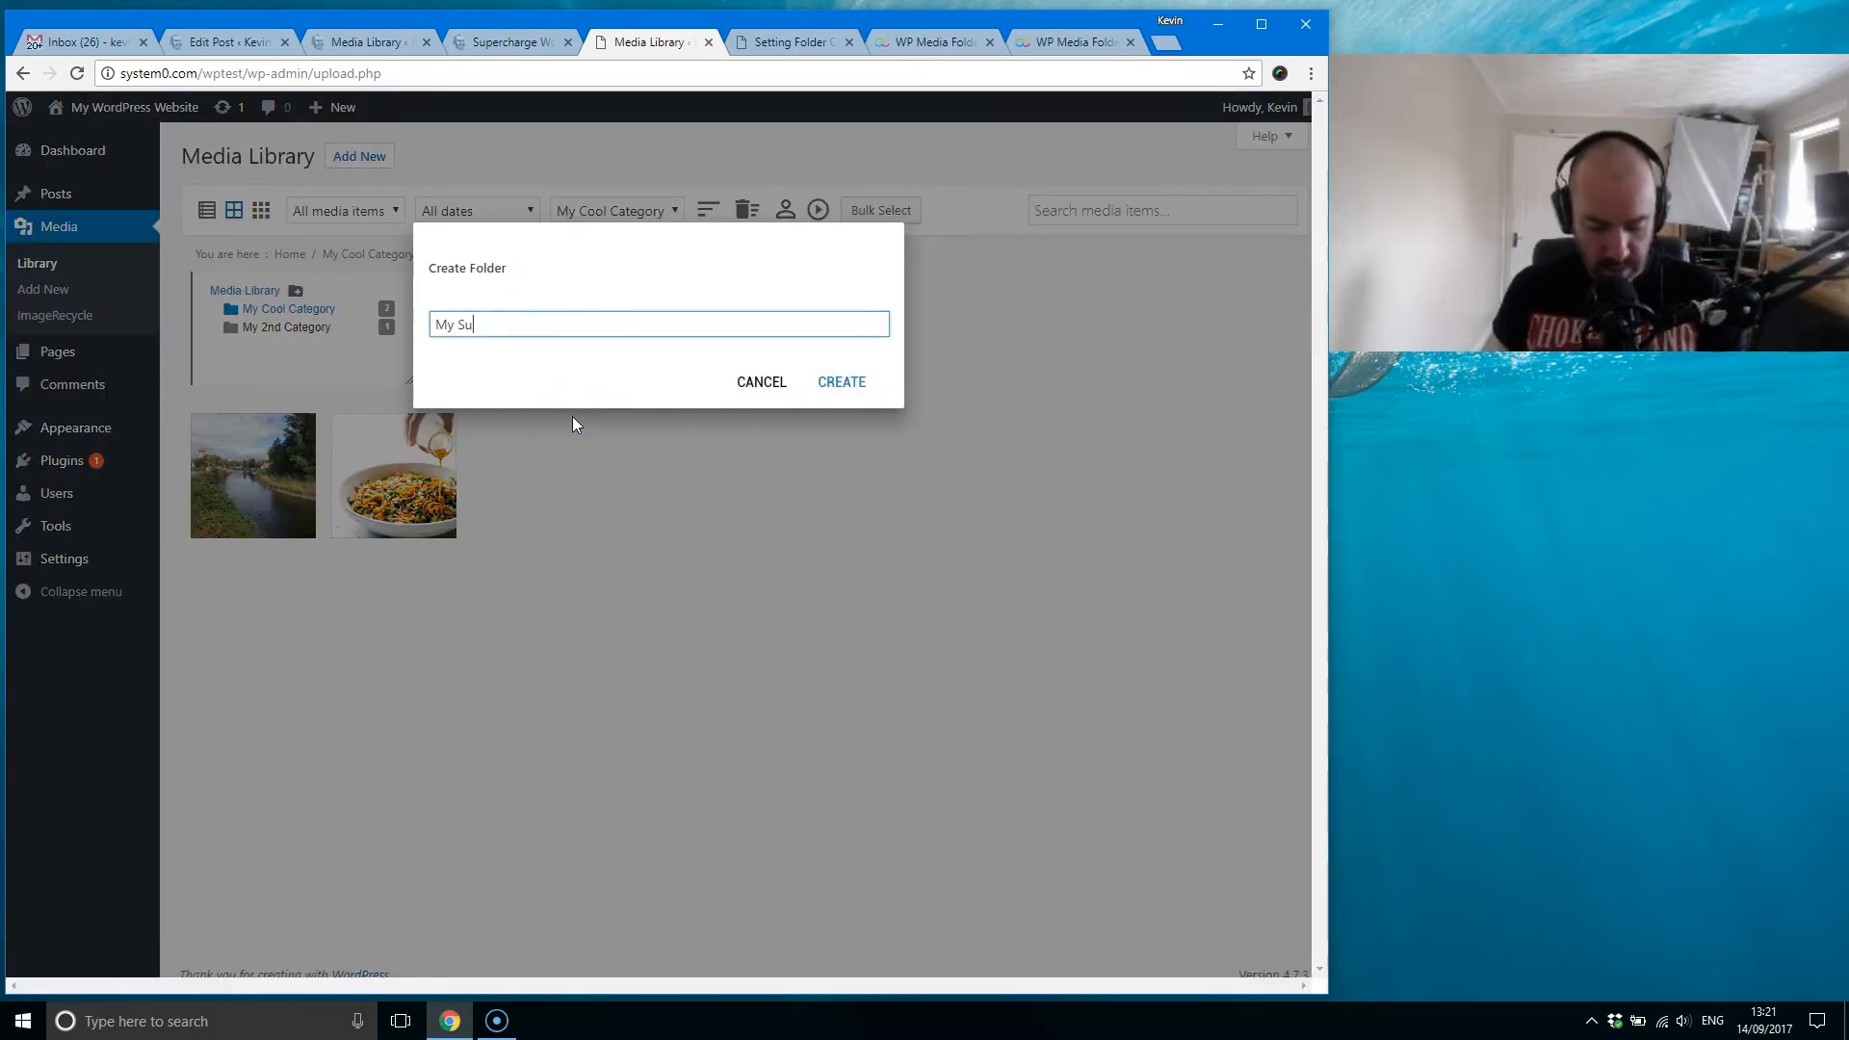
text(b Category)
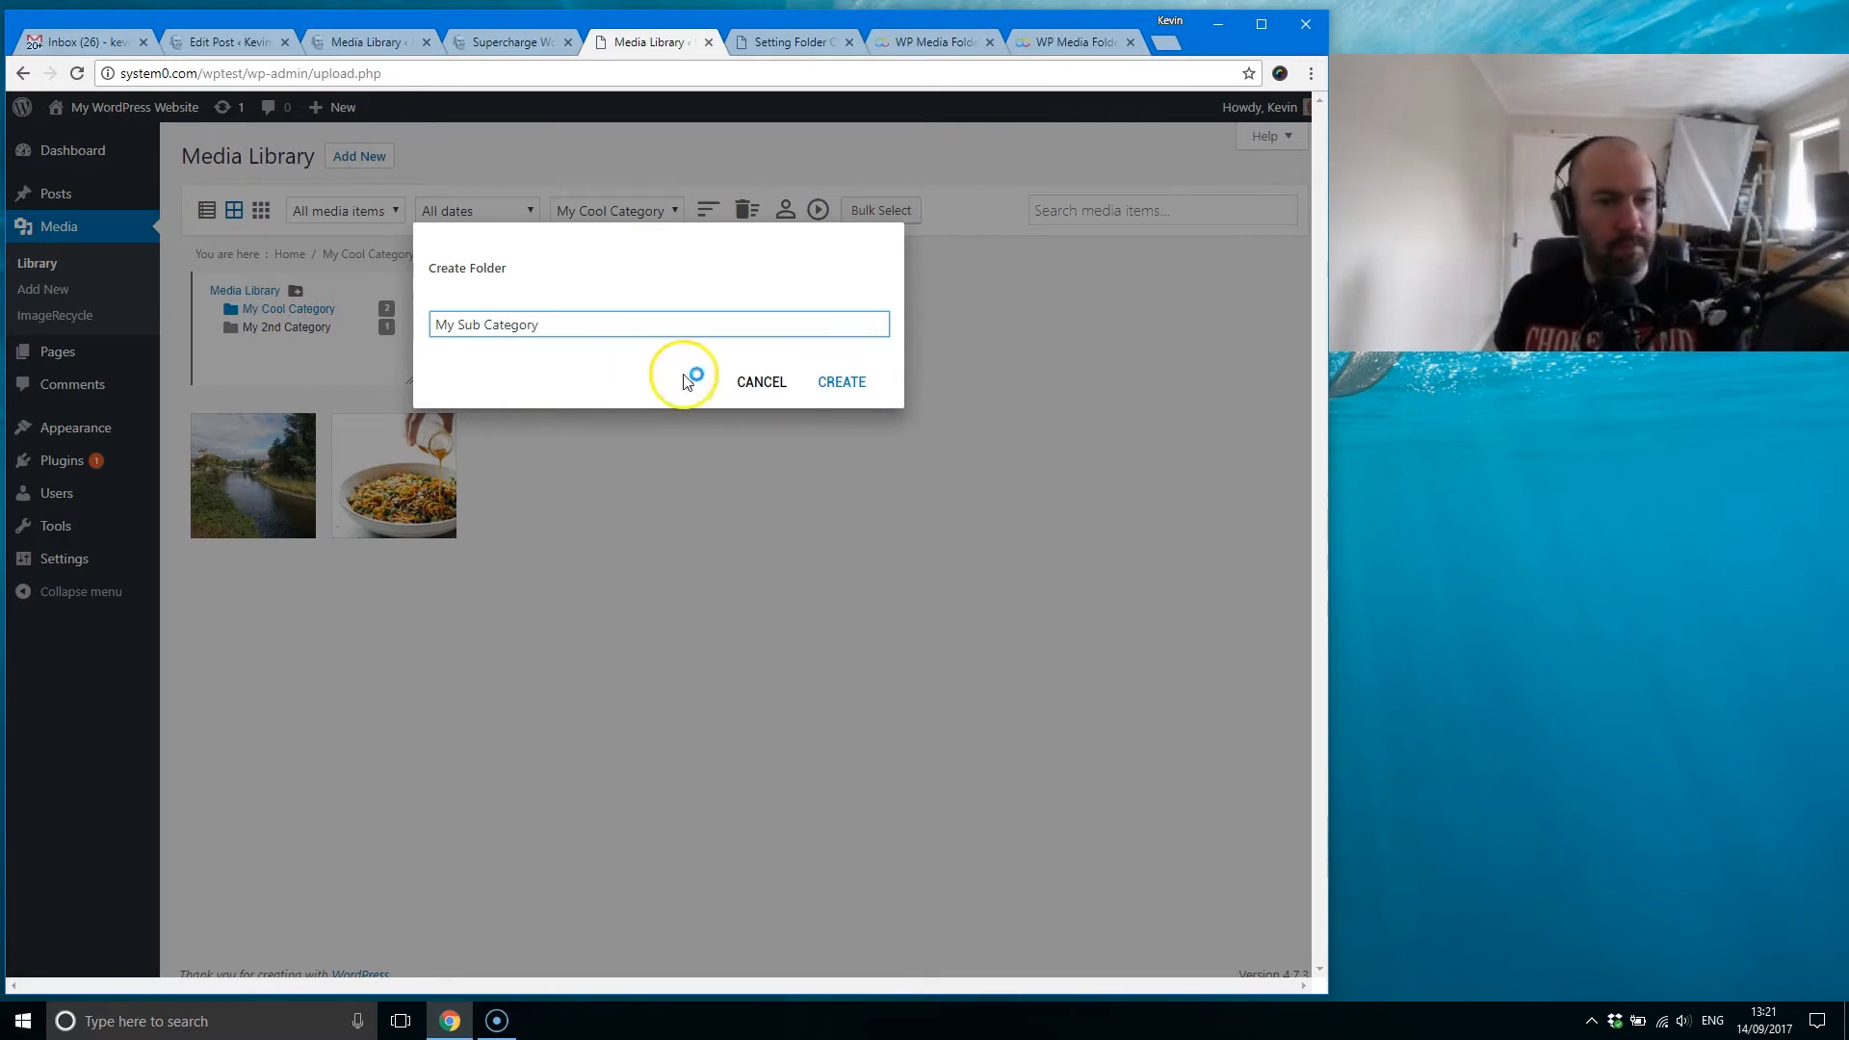
click(828, 383)
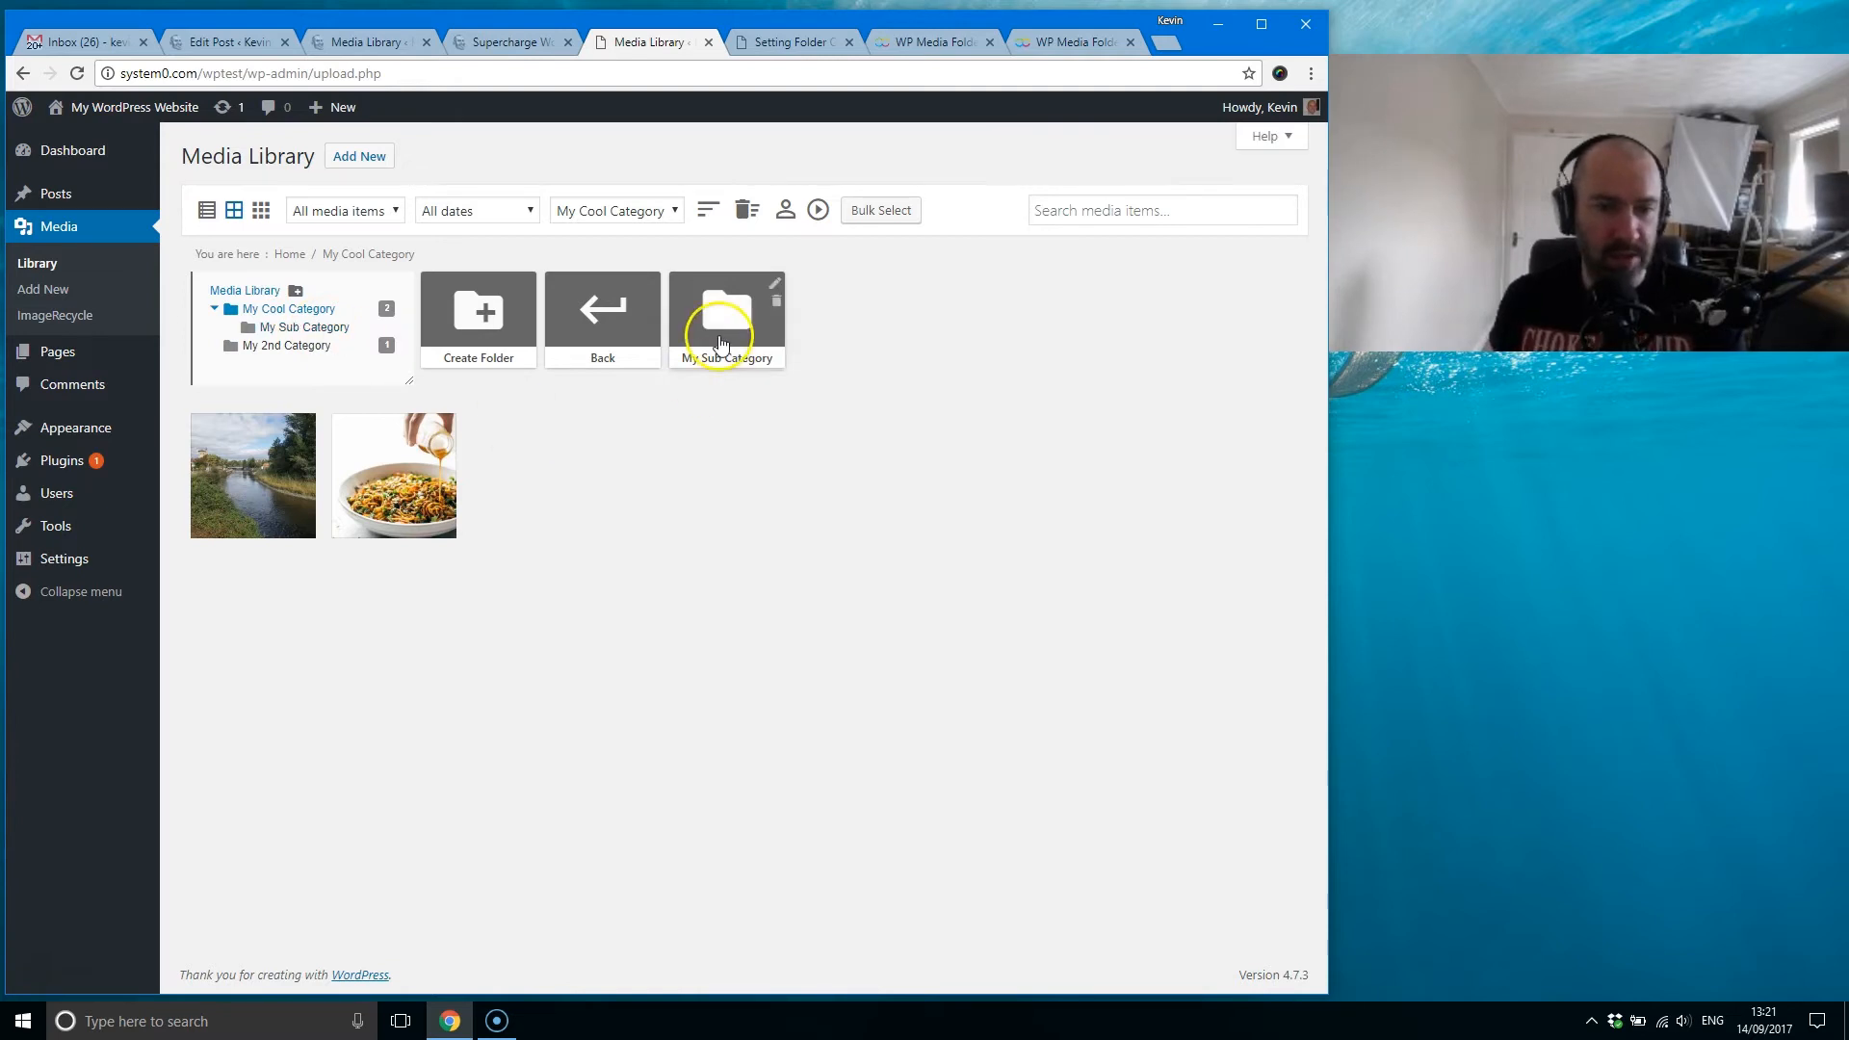
click(732, 301)
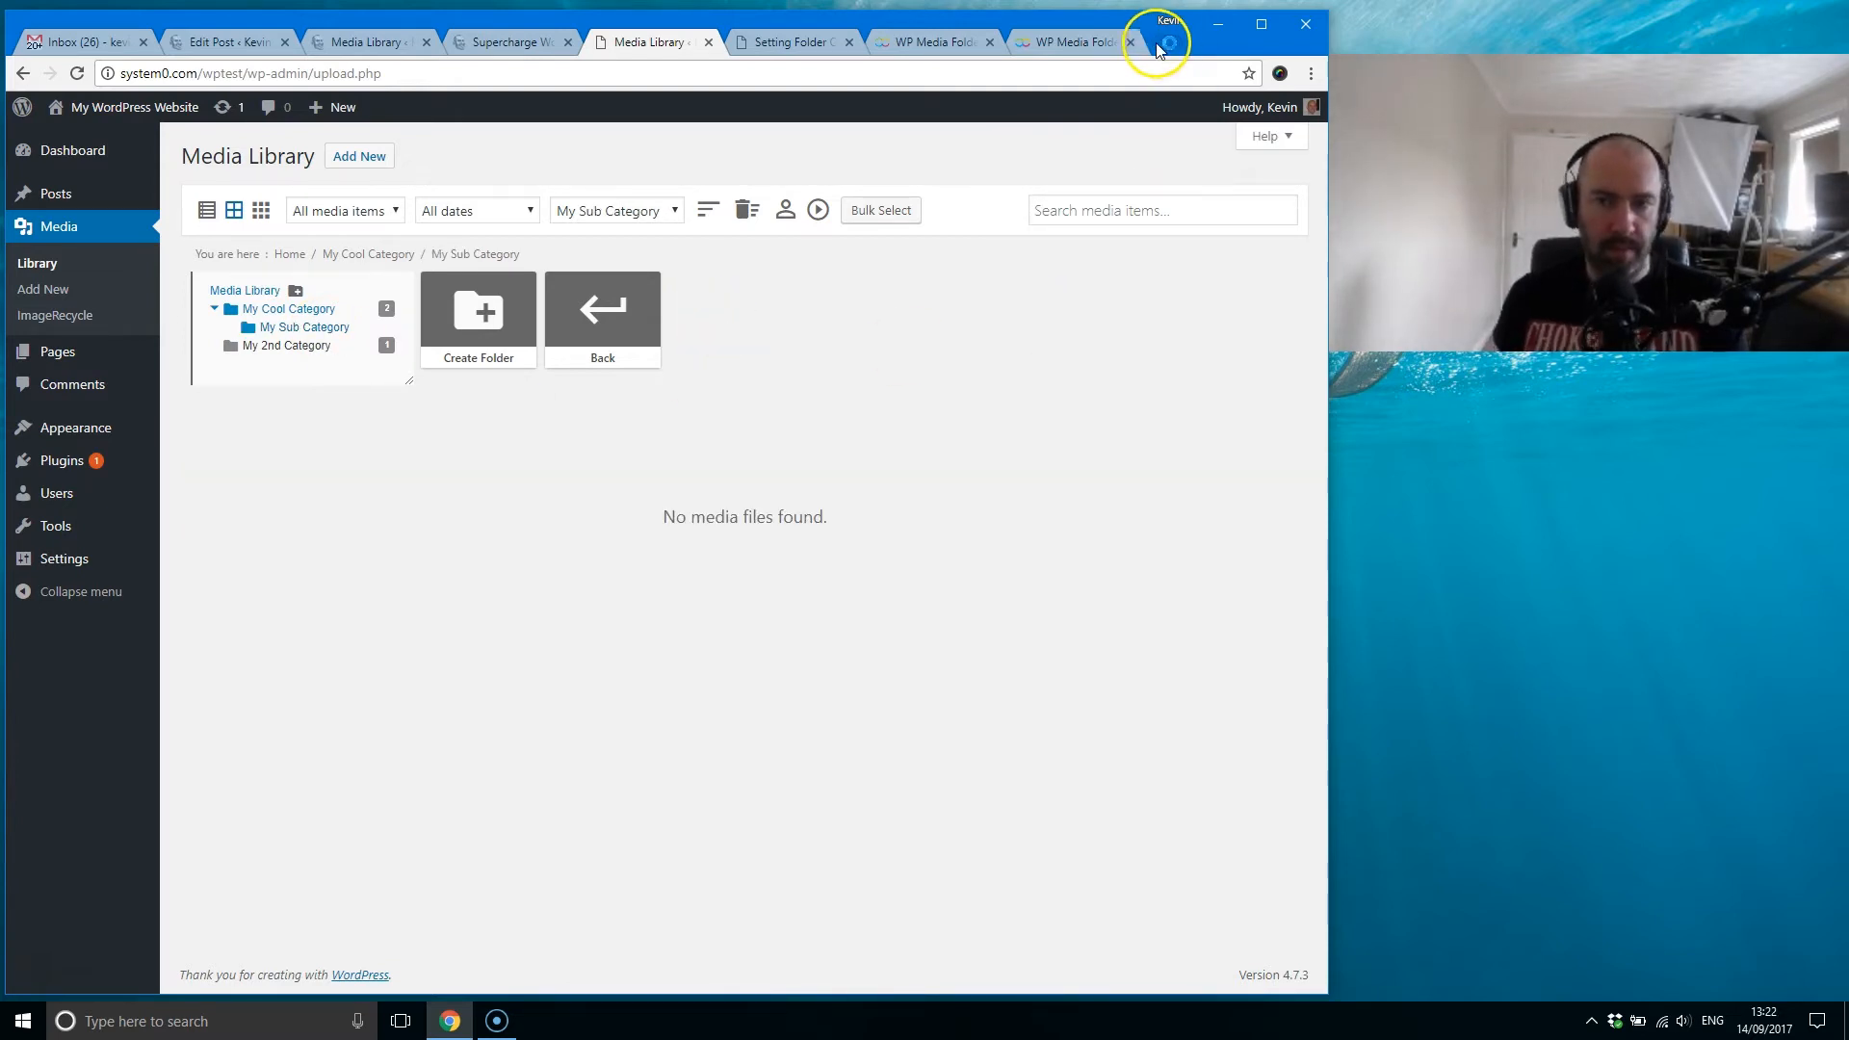
Step: Search the web for "wikicommons" in a new browser tab and open the Wikimedia Commons main page
click(1164, 40)
text(wikicomm)
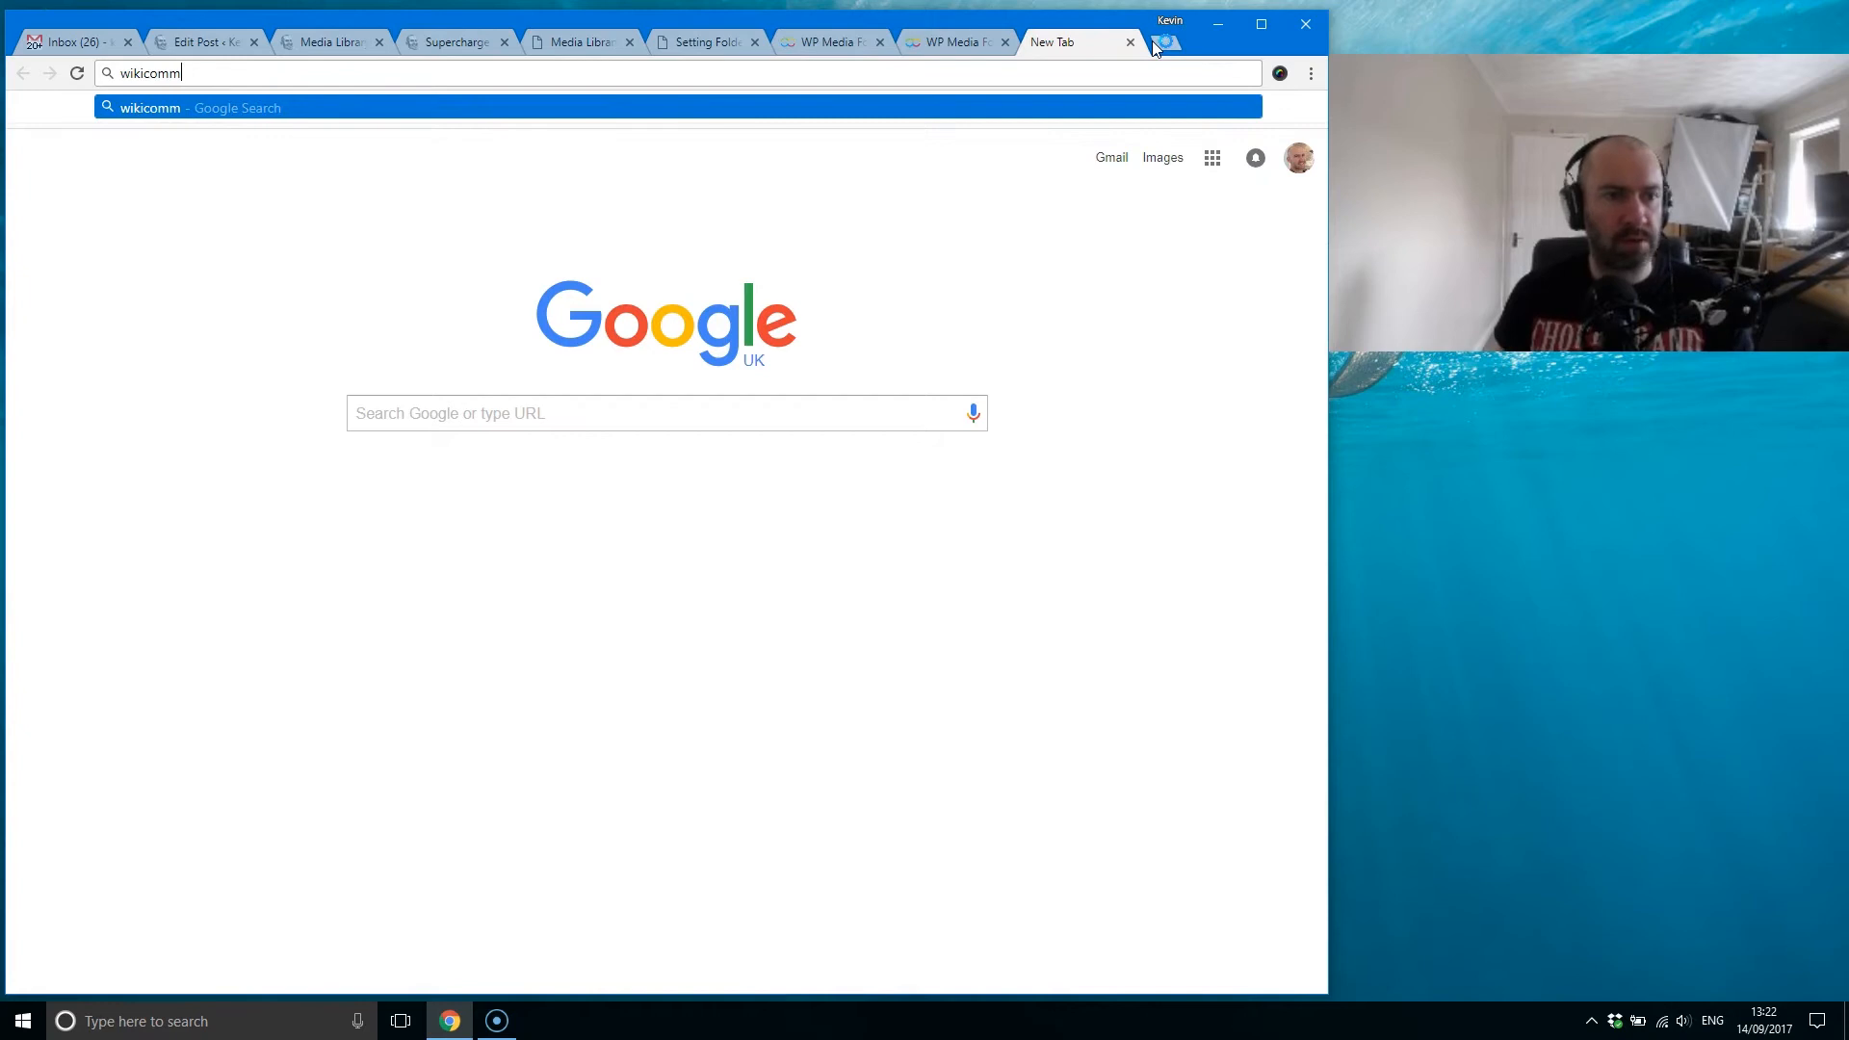
text(ons)
key(Return)
click(260, 274)
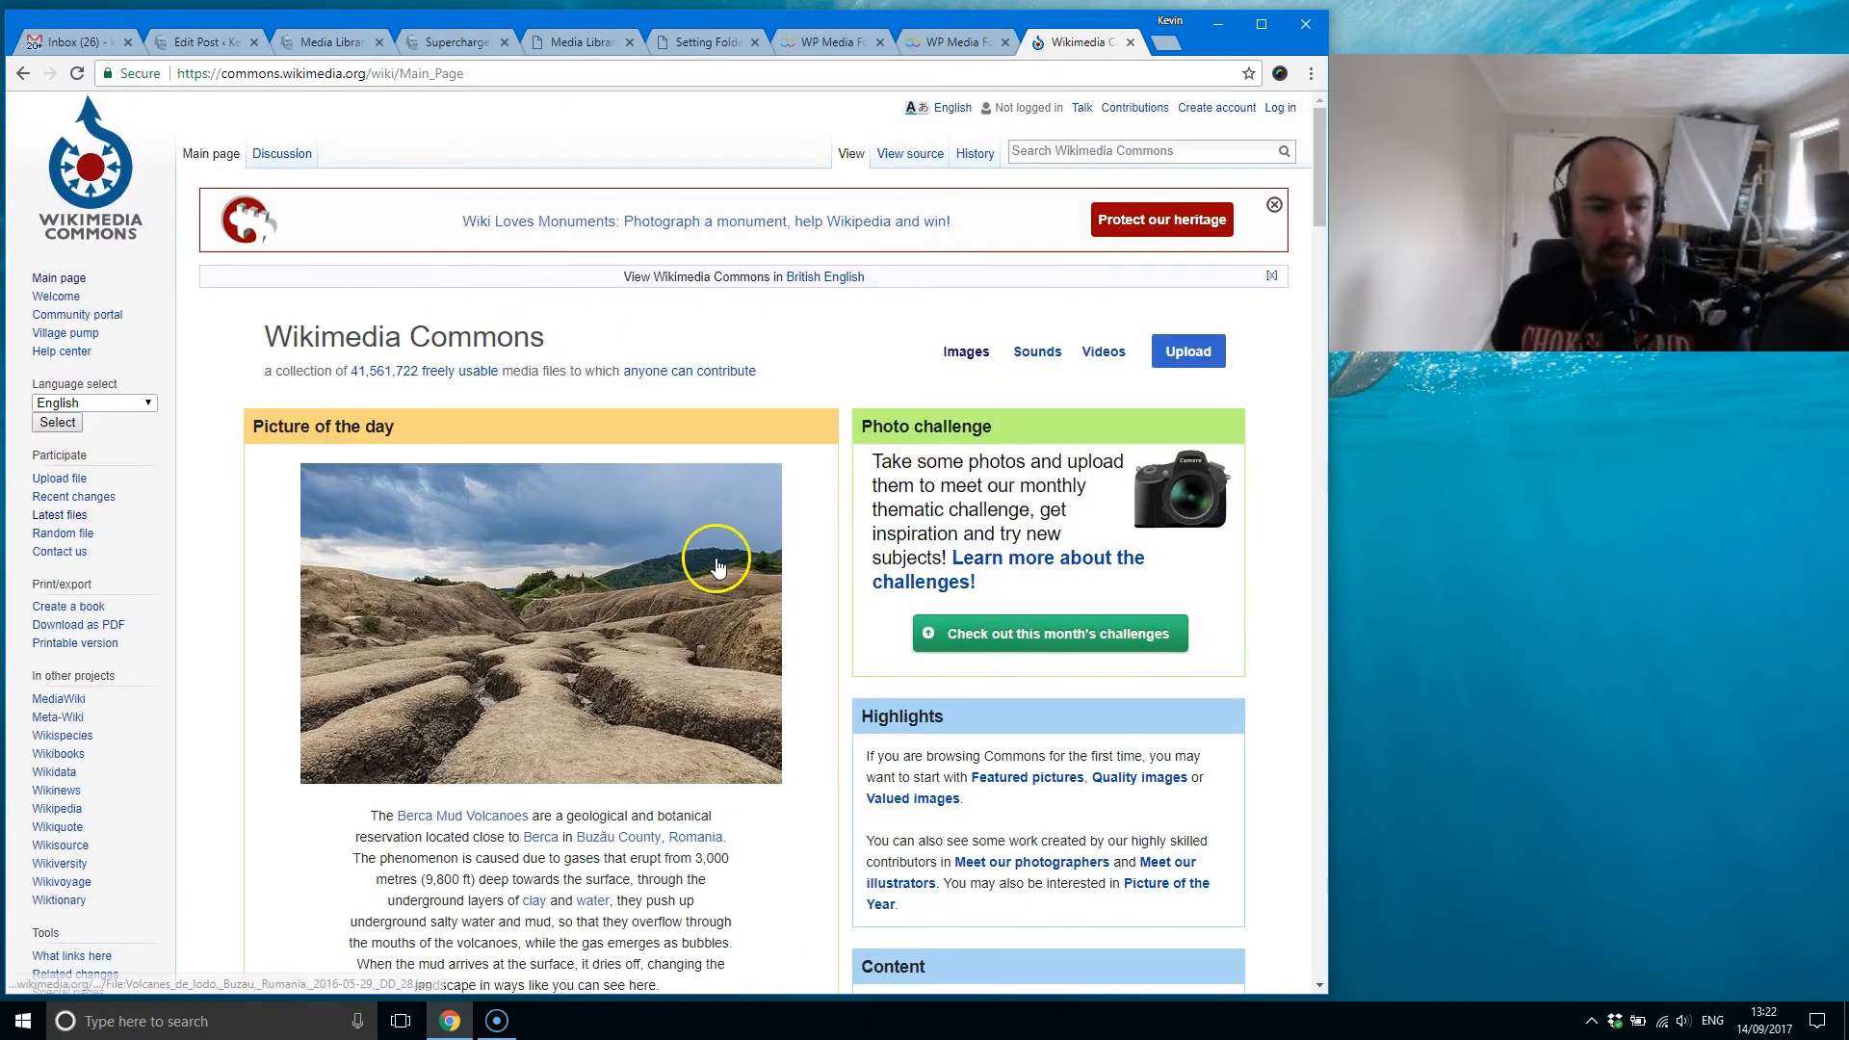
Step: Download the Large (1200 × 800 px) version of the mud volcanoes picture of the day into the Temp folder
click(717, 567)
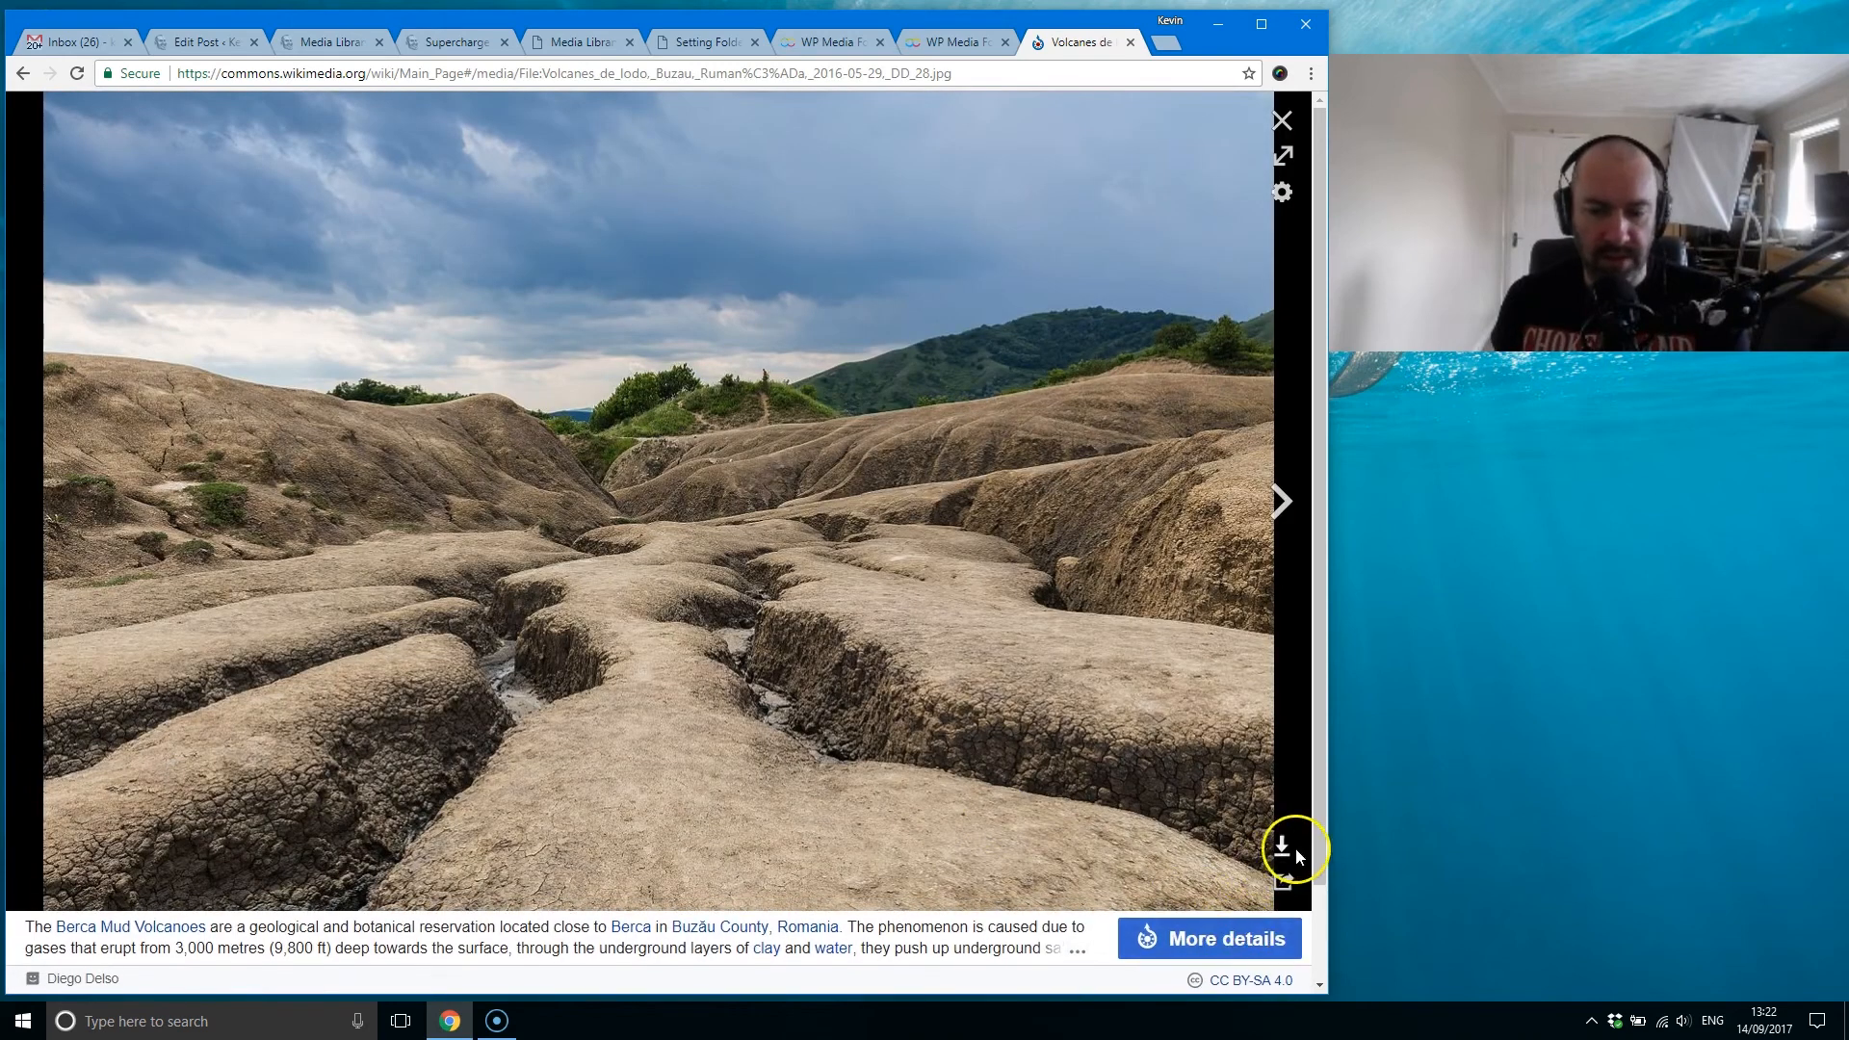
click(1281, 848)
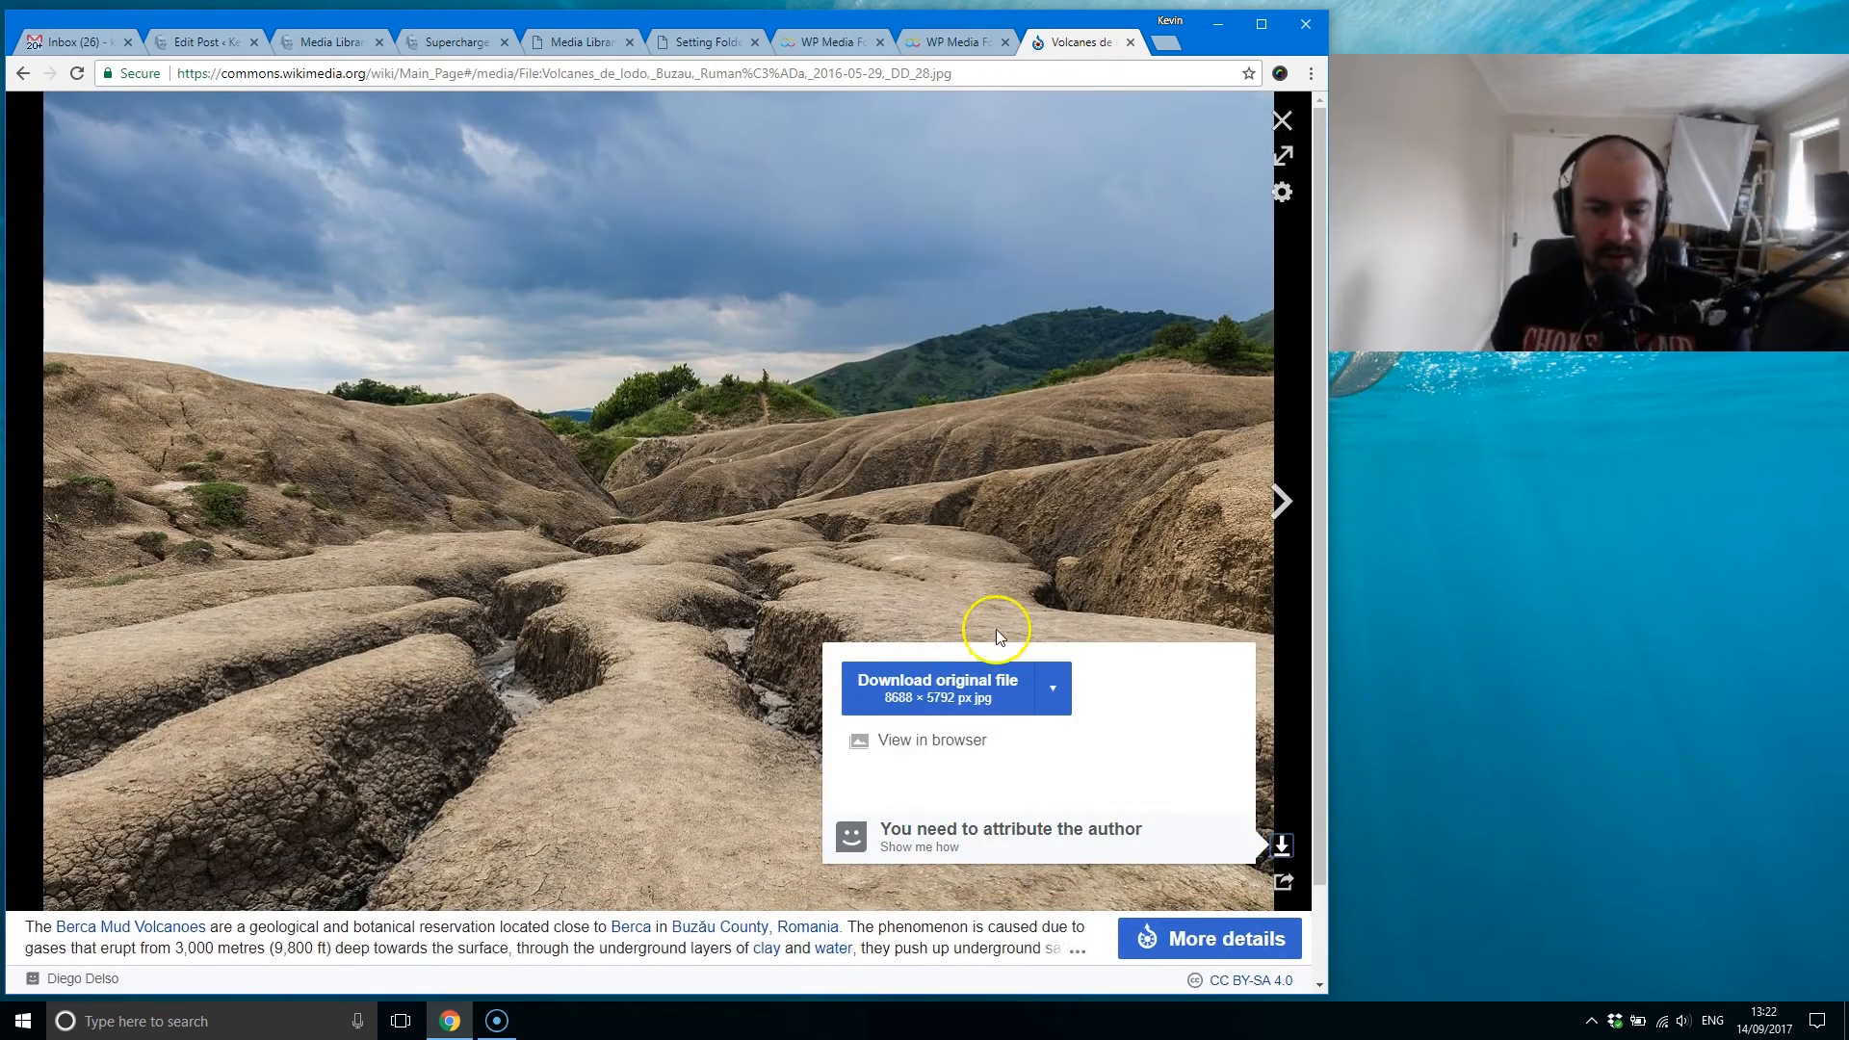
click(1048, 706)
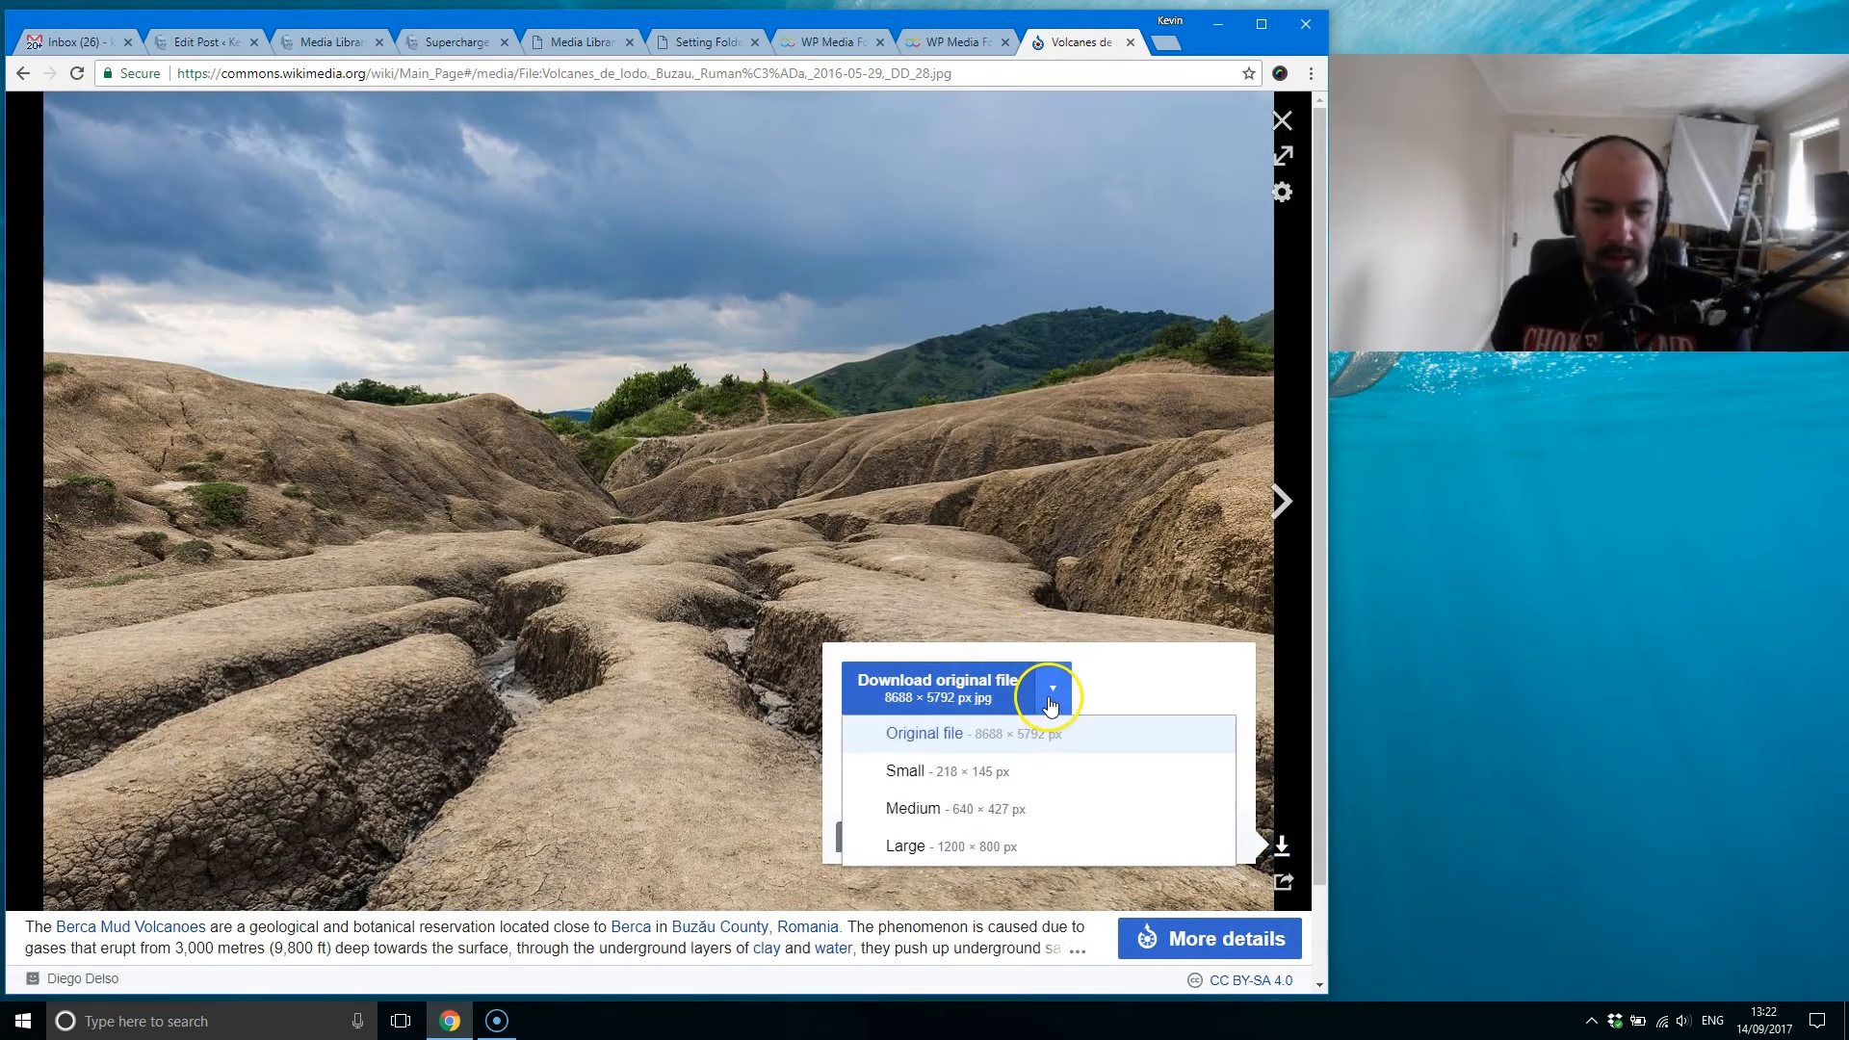
click(950, 853)
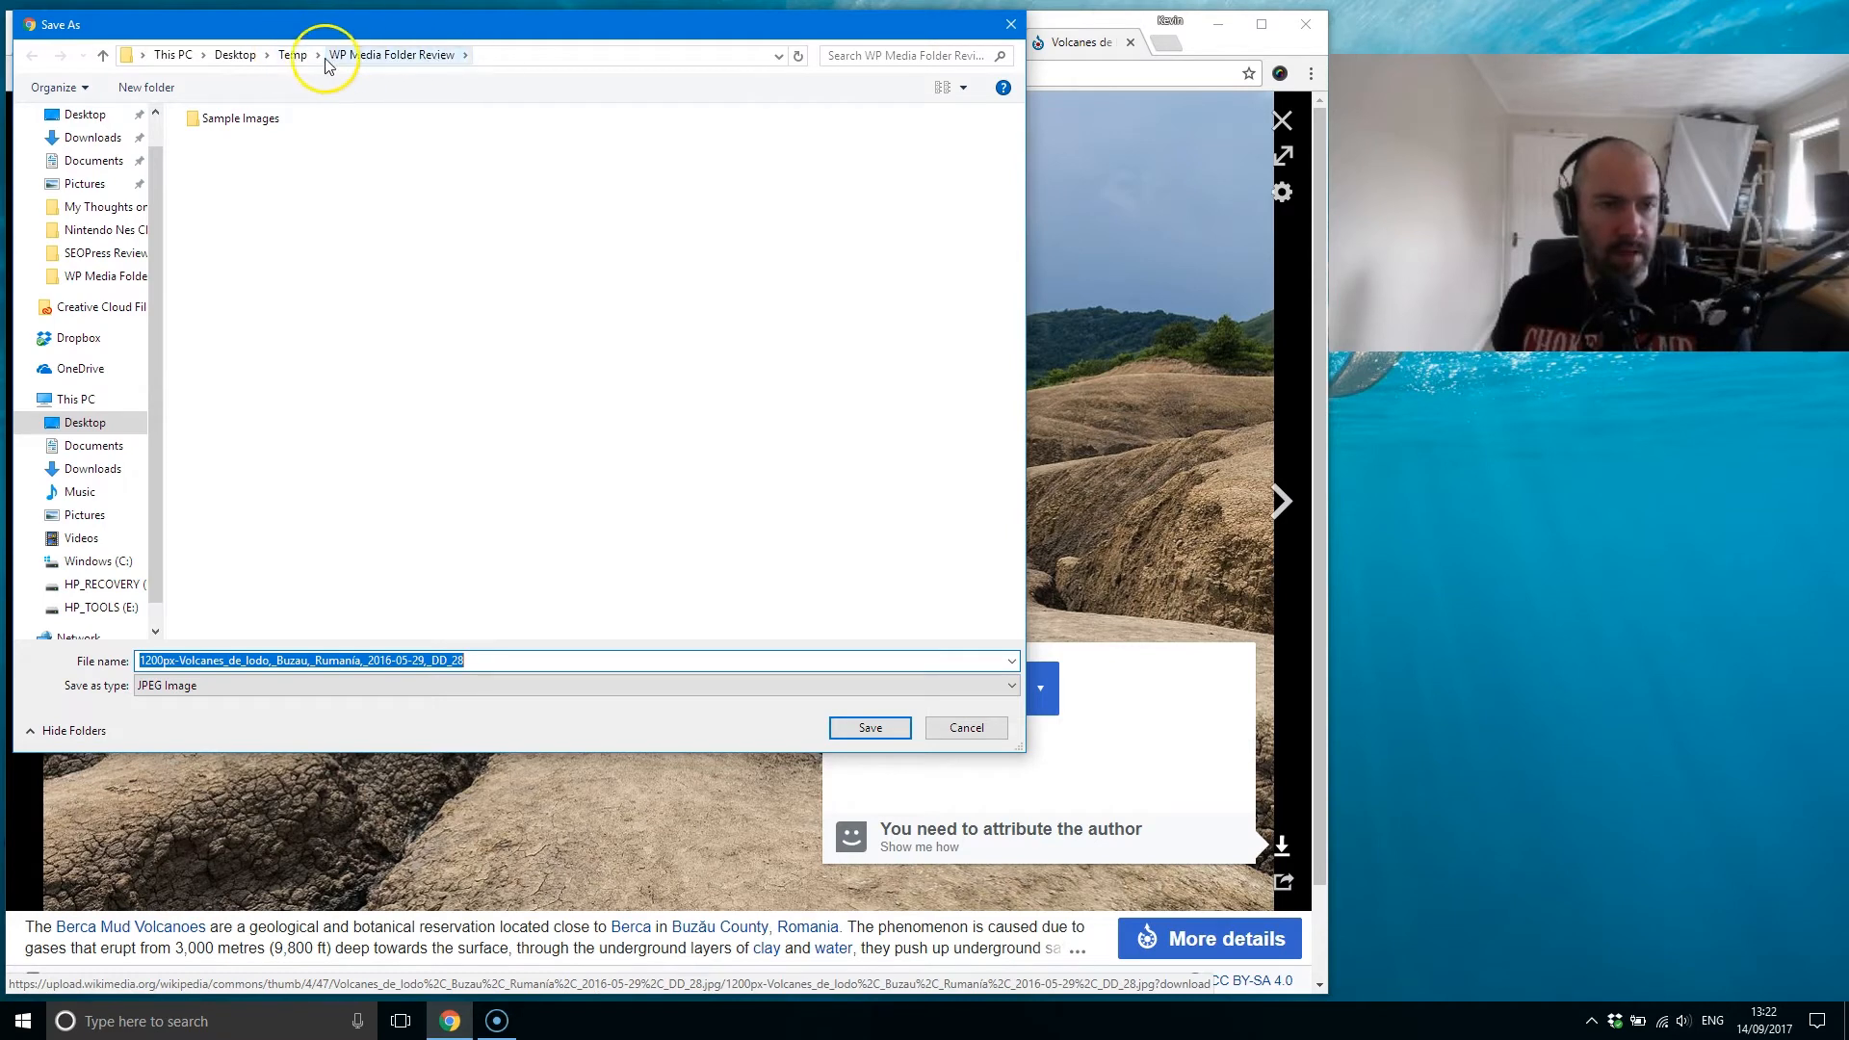
click(293, 56)
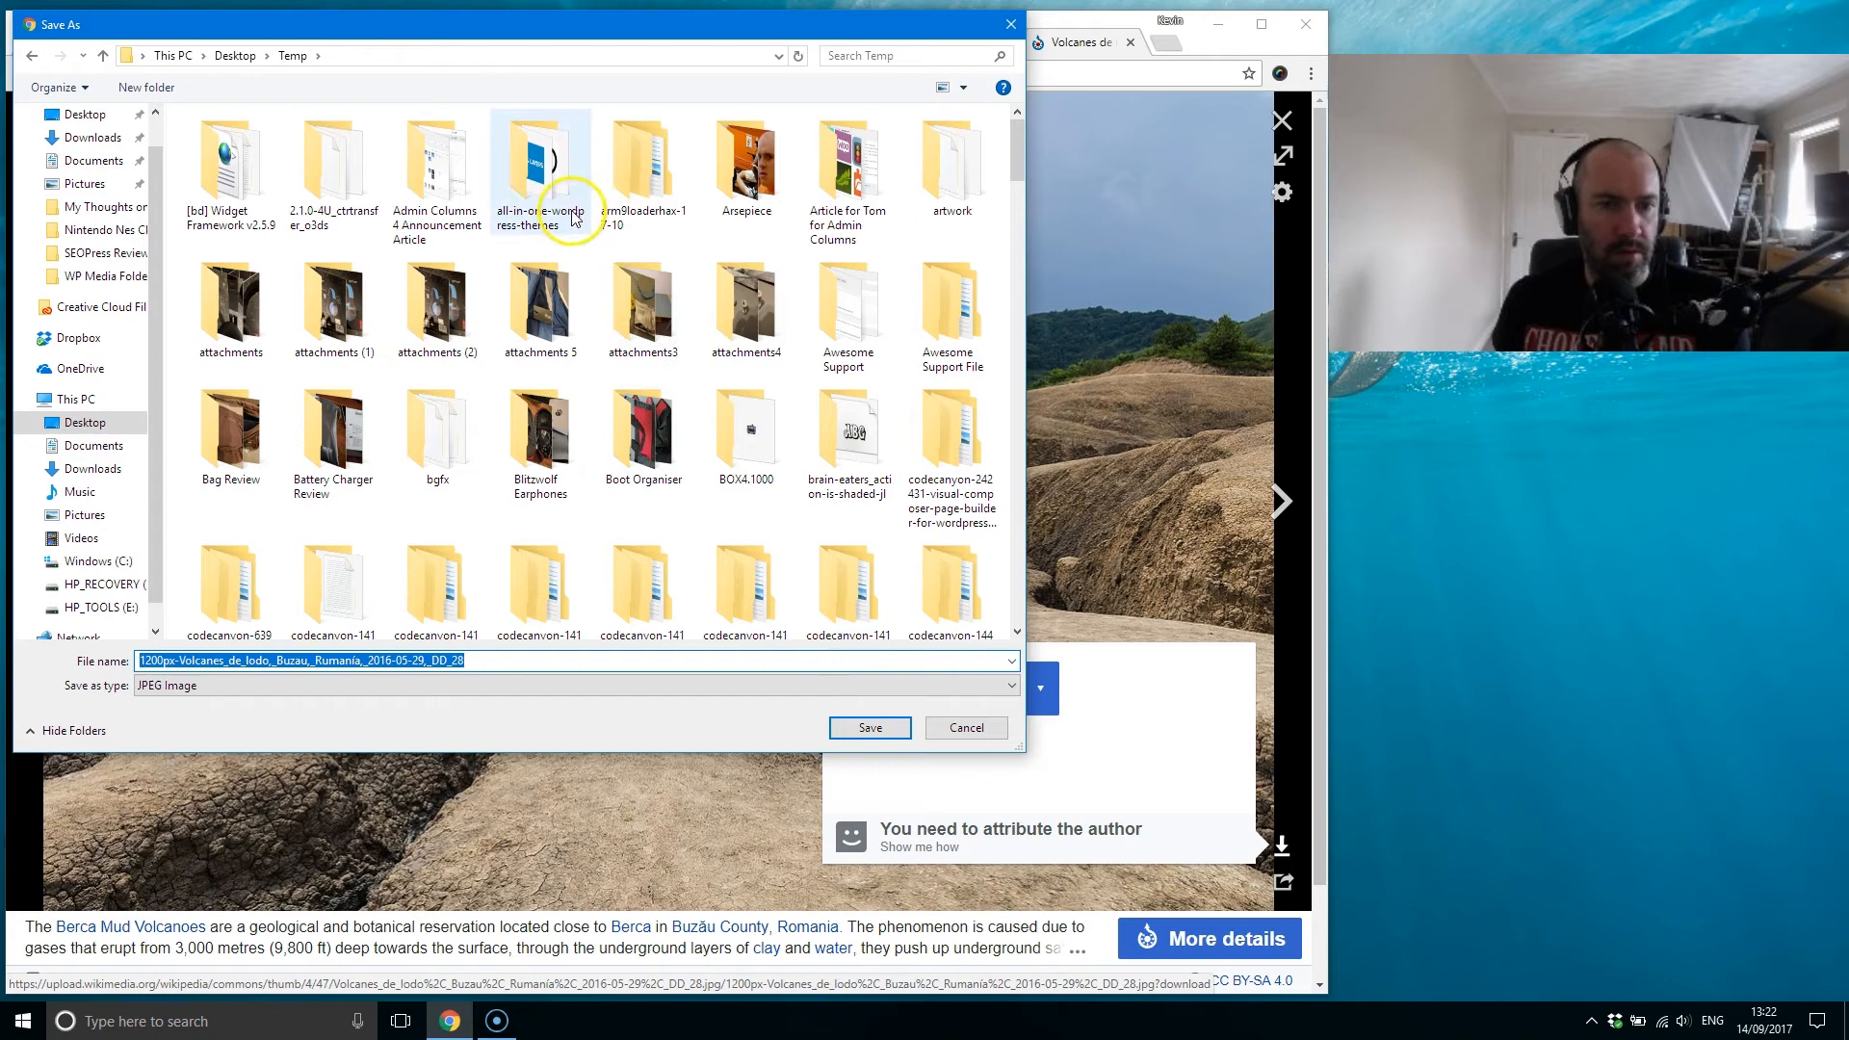
click(869, 727)
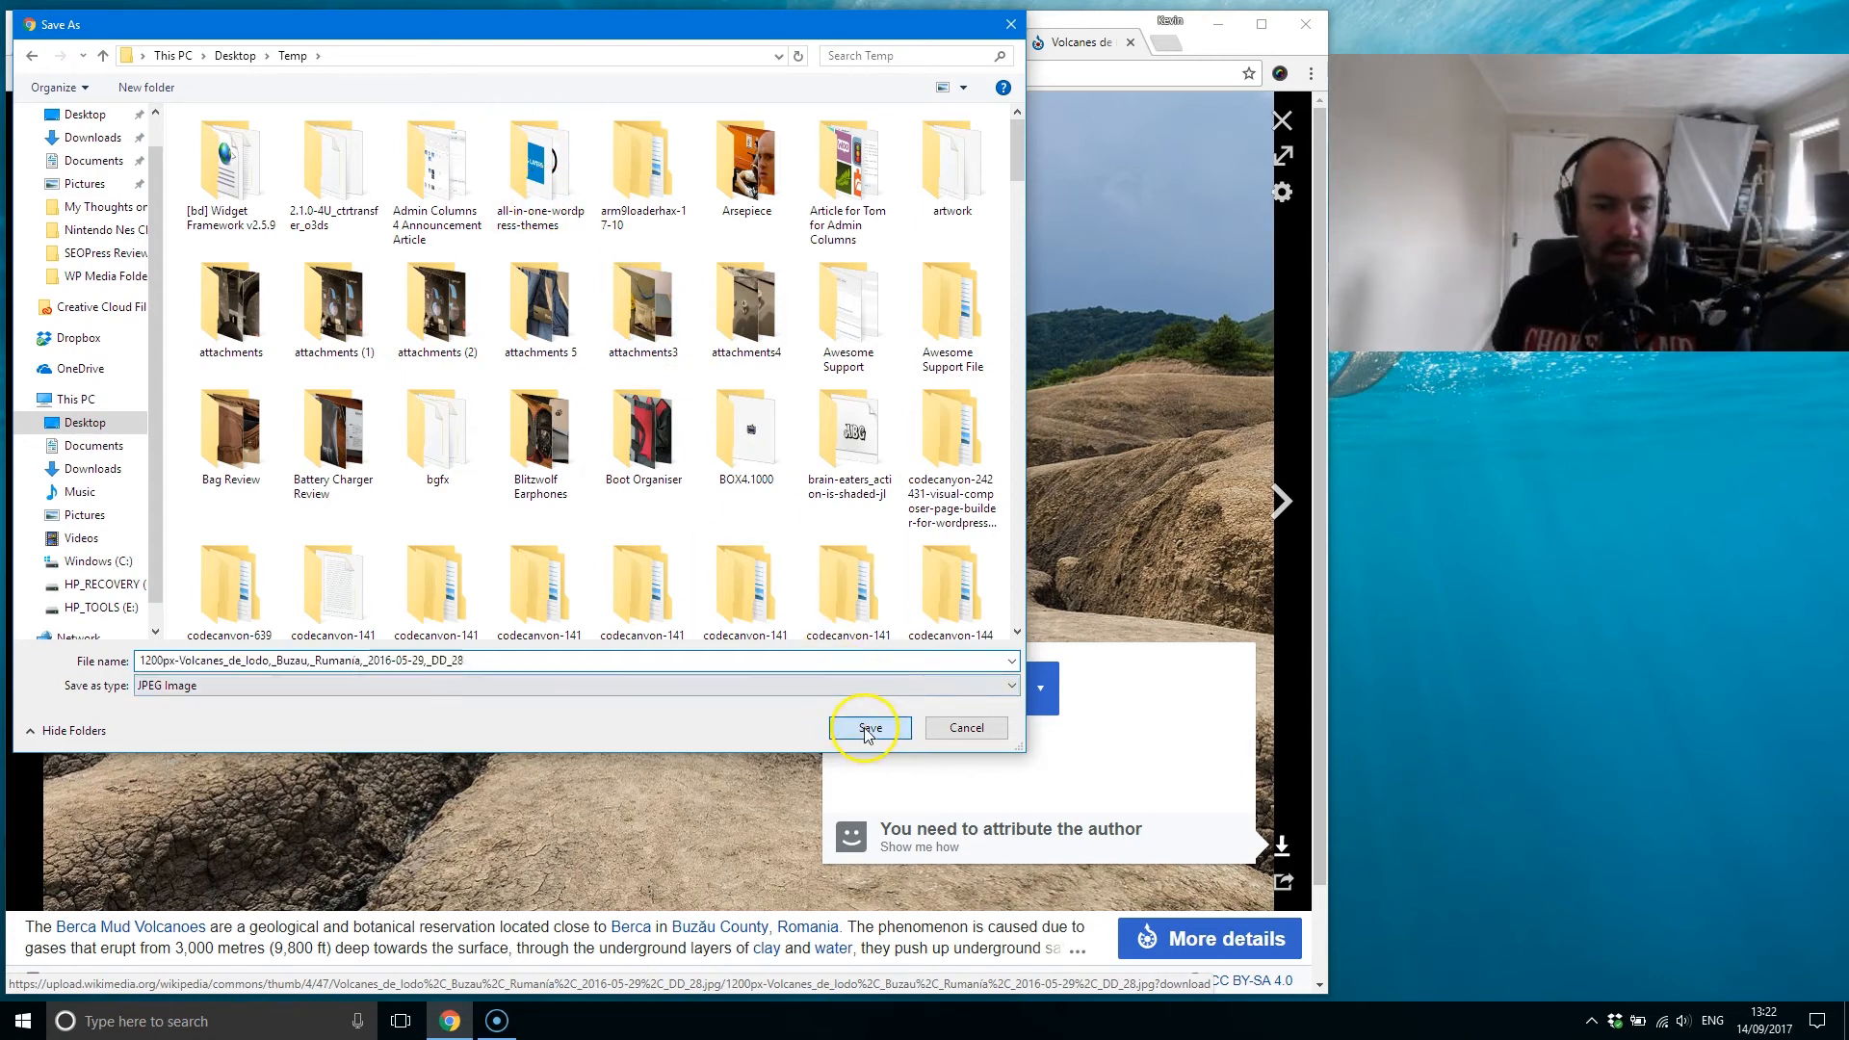
Step: Upload the downloaded 1200px-Volcanes_de_lodo image from the Temp folder into My Sub Category and preview its thumbnail
click(562, 42)
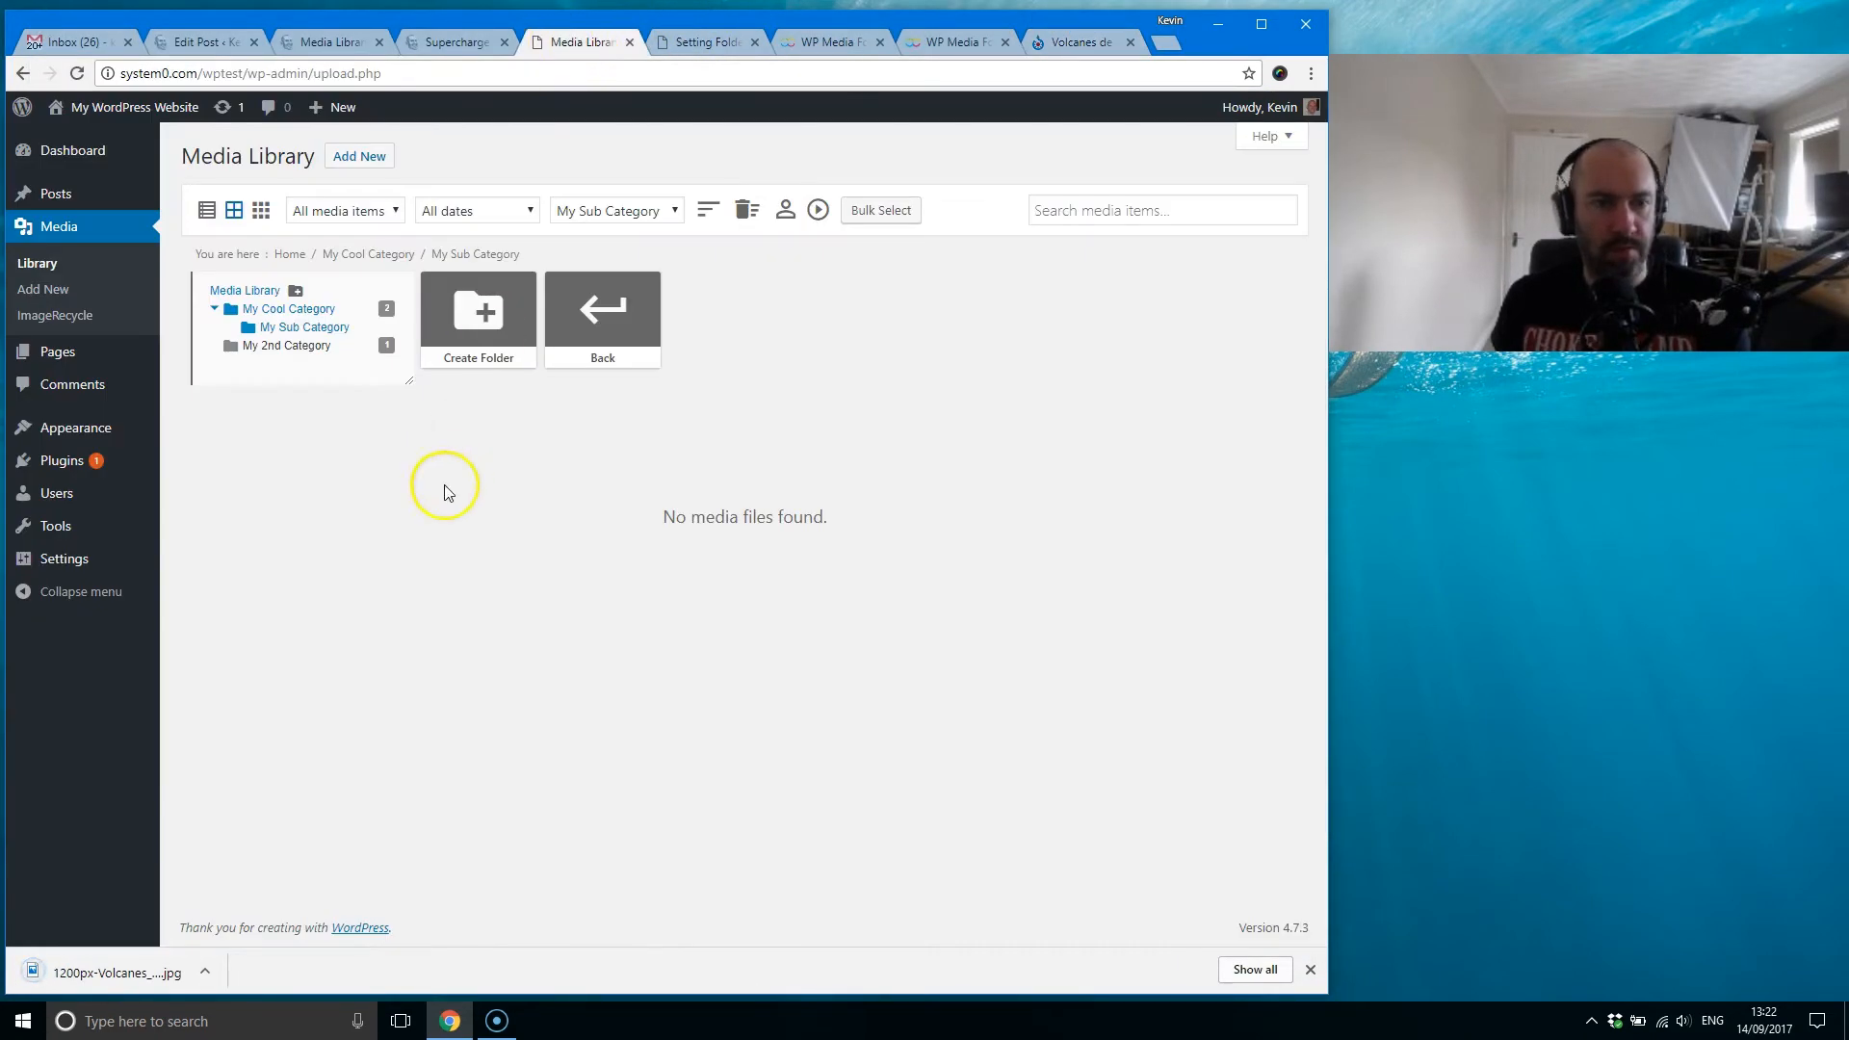
click(359, 155)
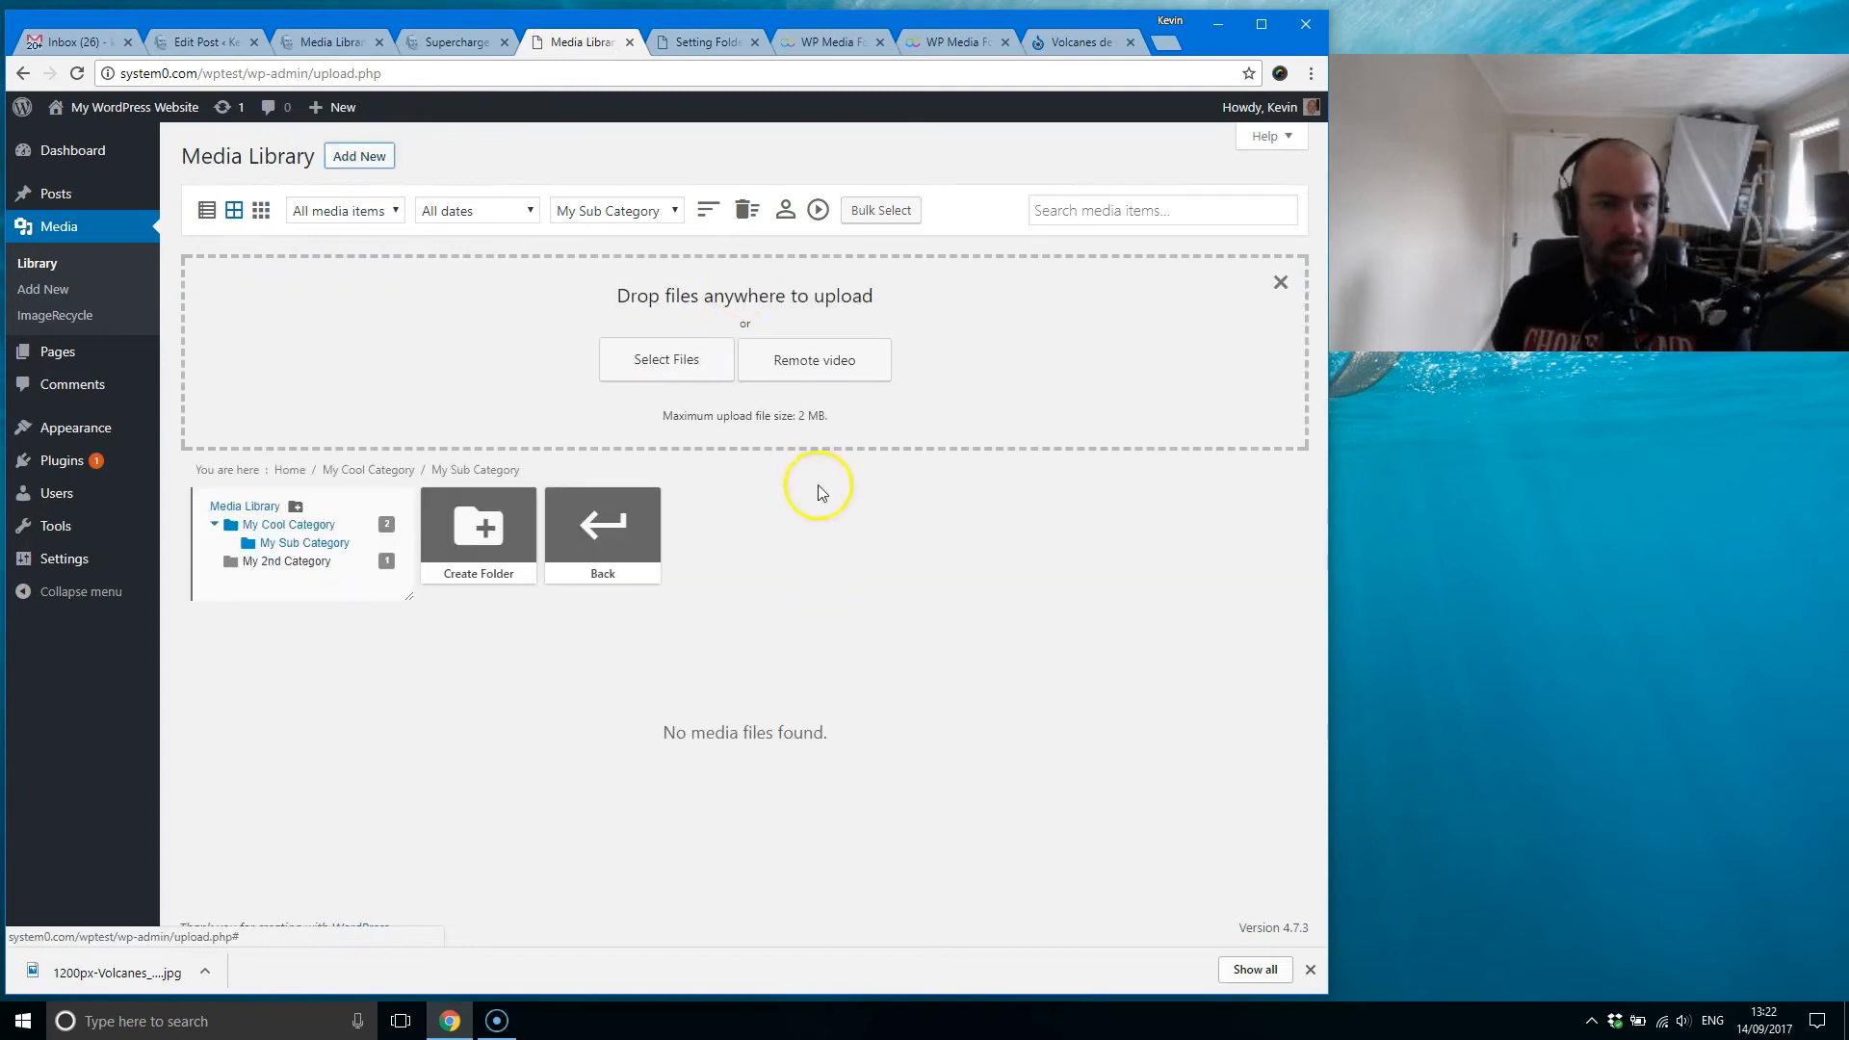
click(674, 361)
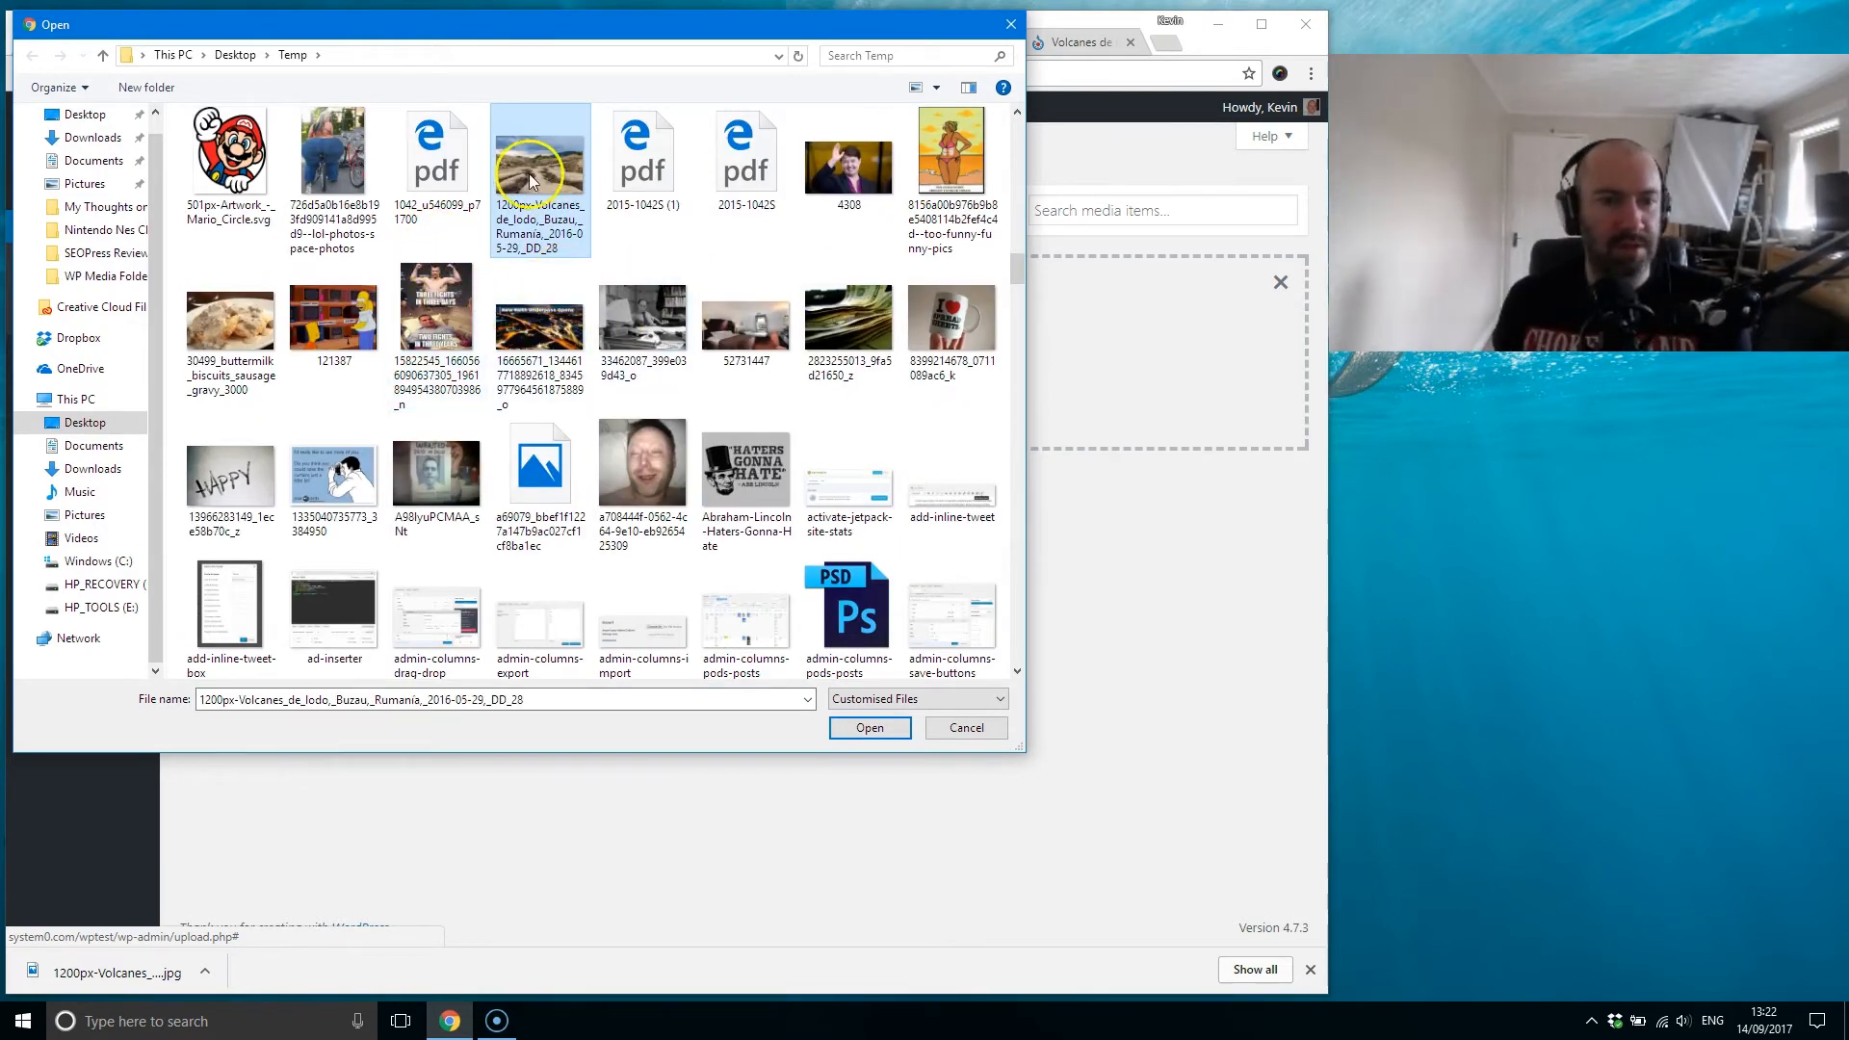
double_click(529, 174)
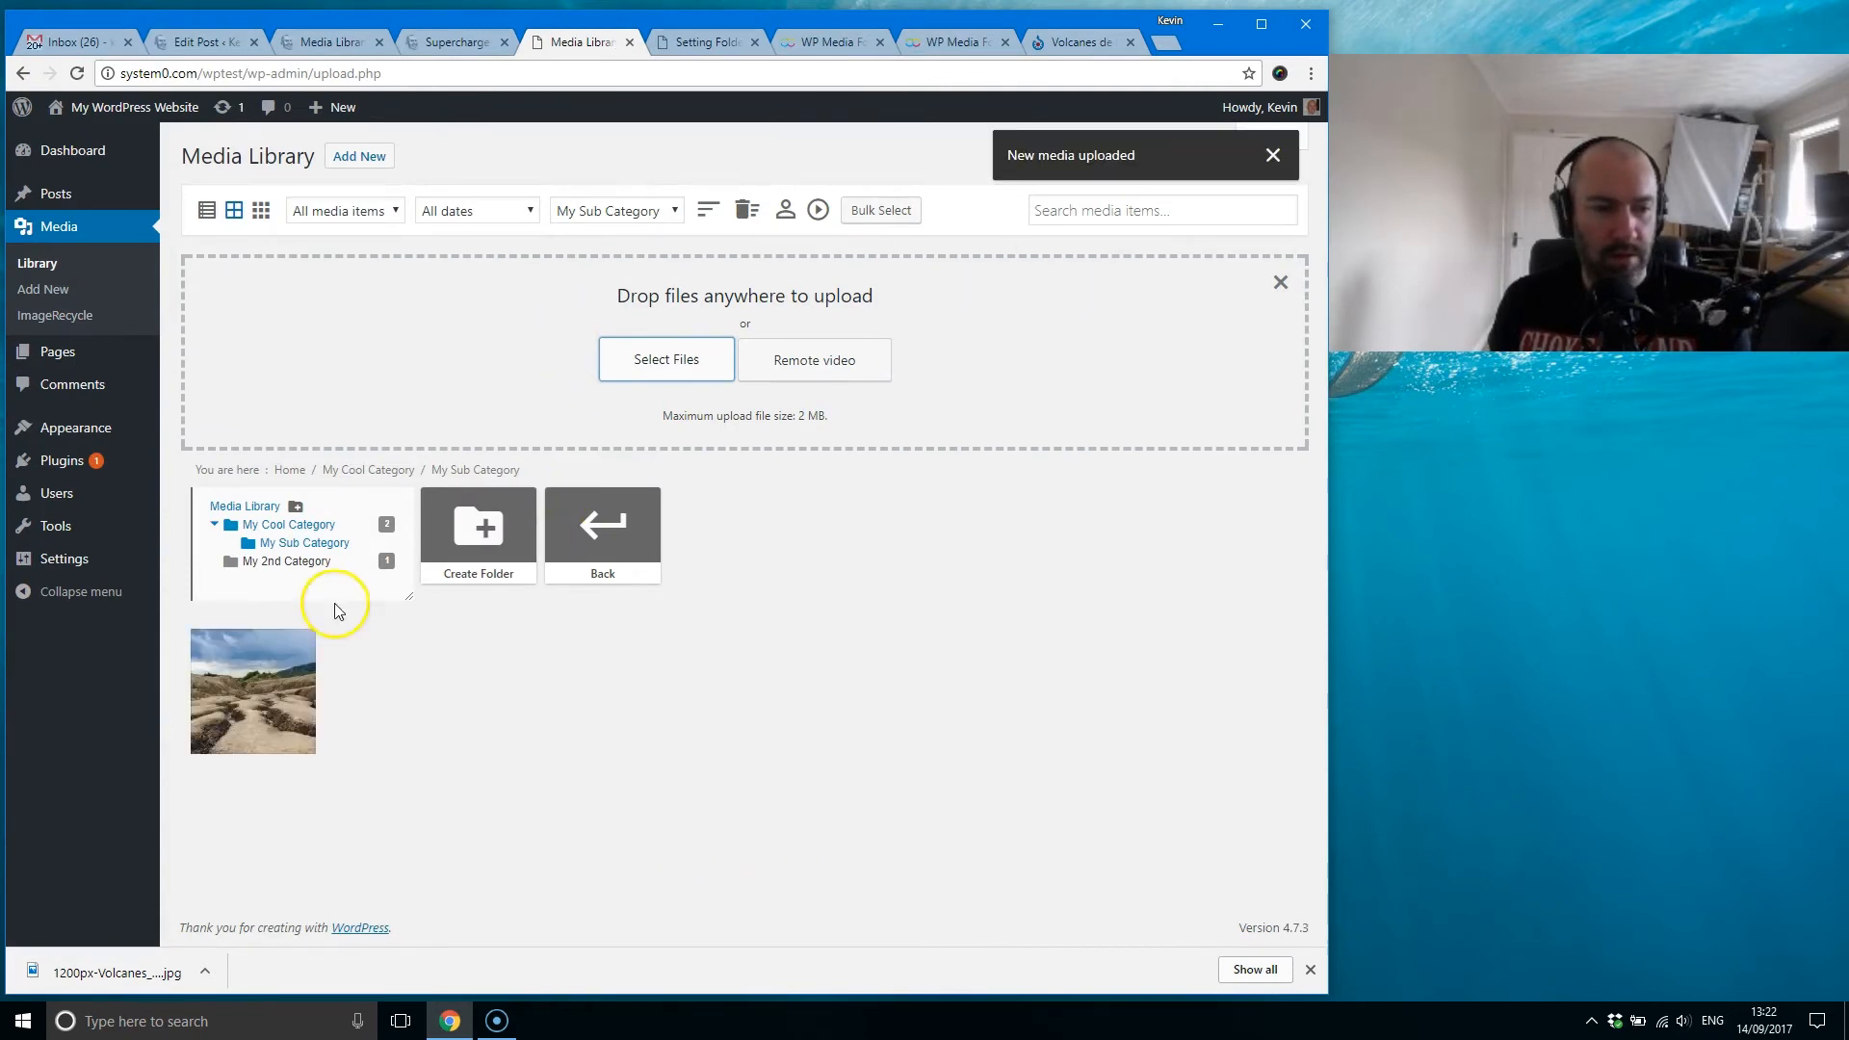
mouse_move(270, 713)
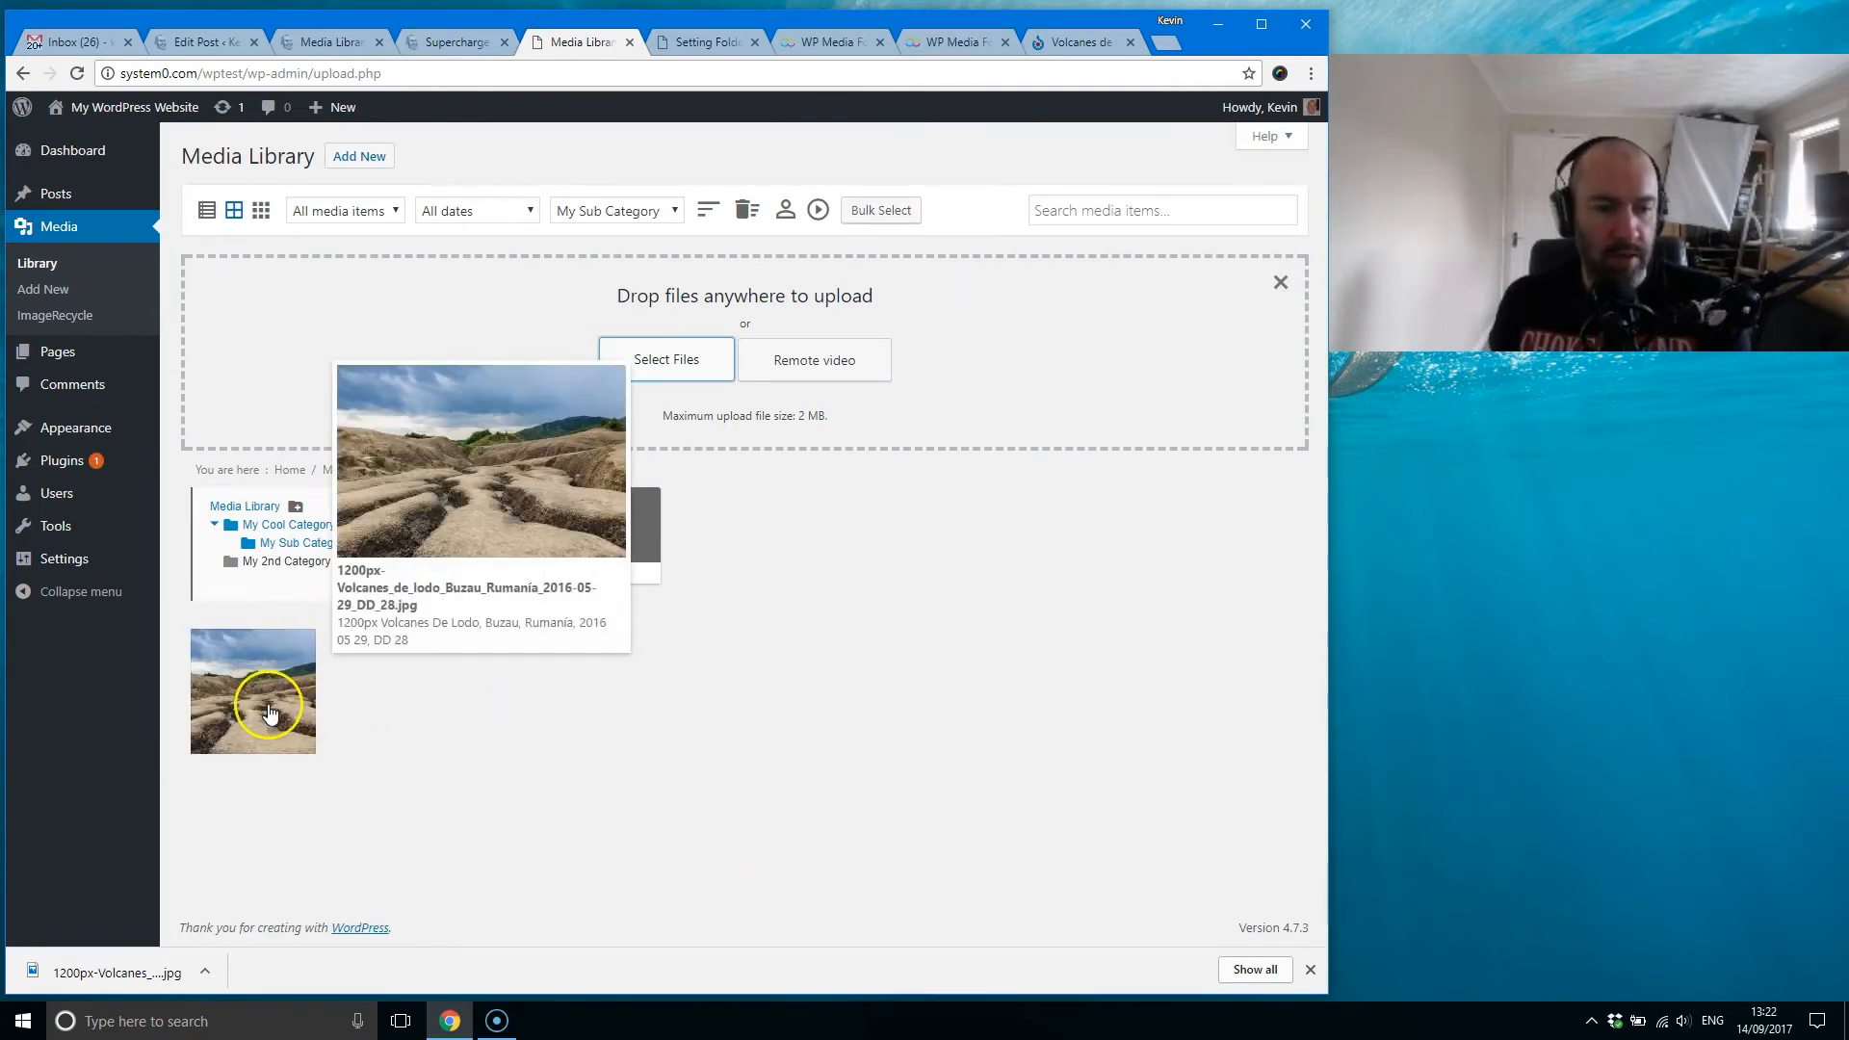
Step: Go back to My Cool Category, reload the media library, and reopen that folder to inspect its subfolder in the folder tree
click(645, 544)
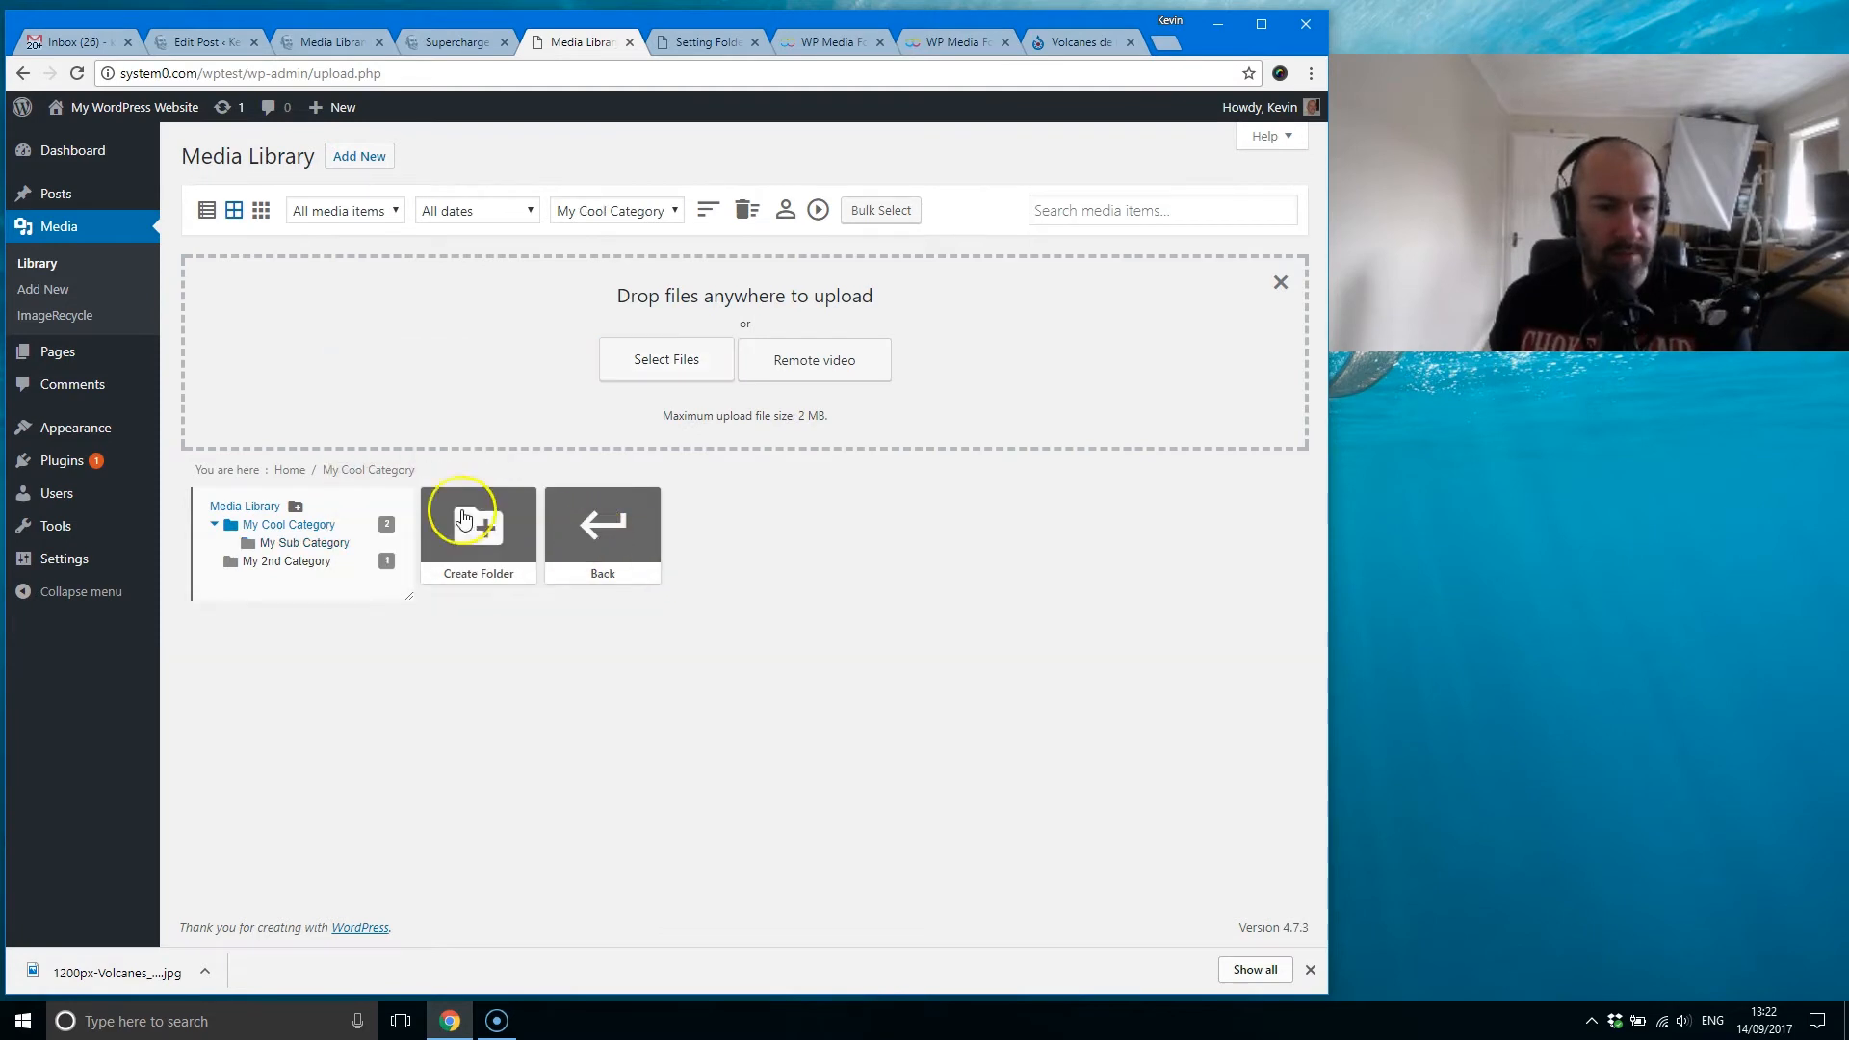
click(76, 73)
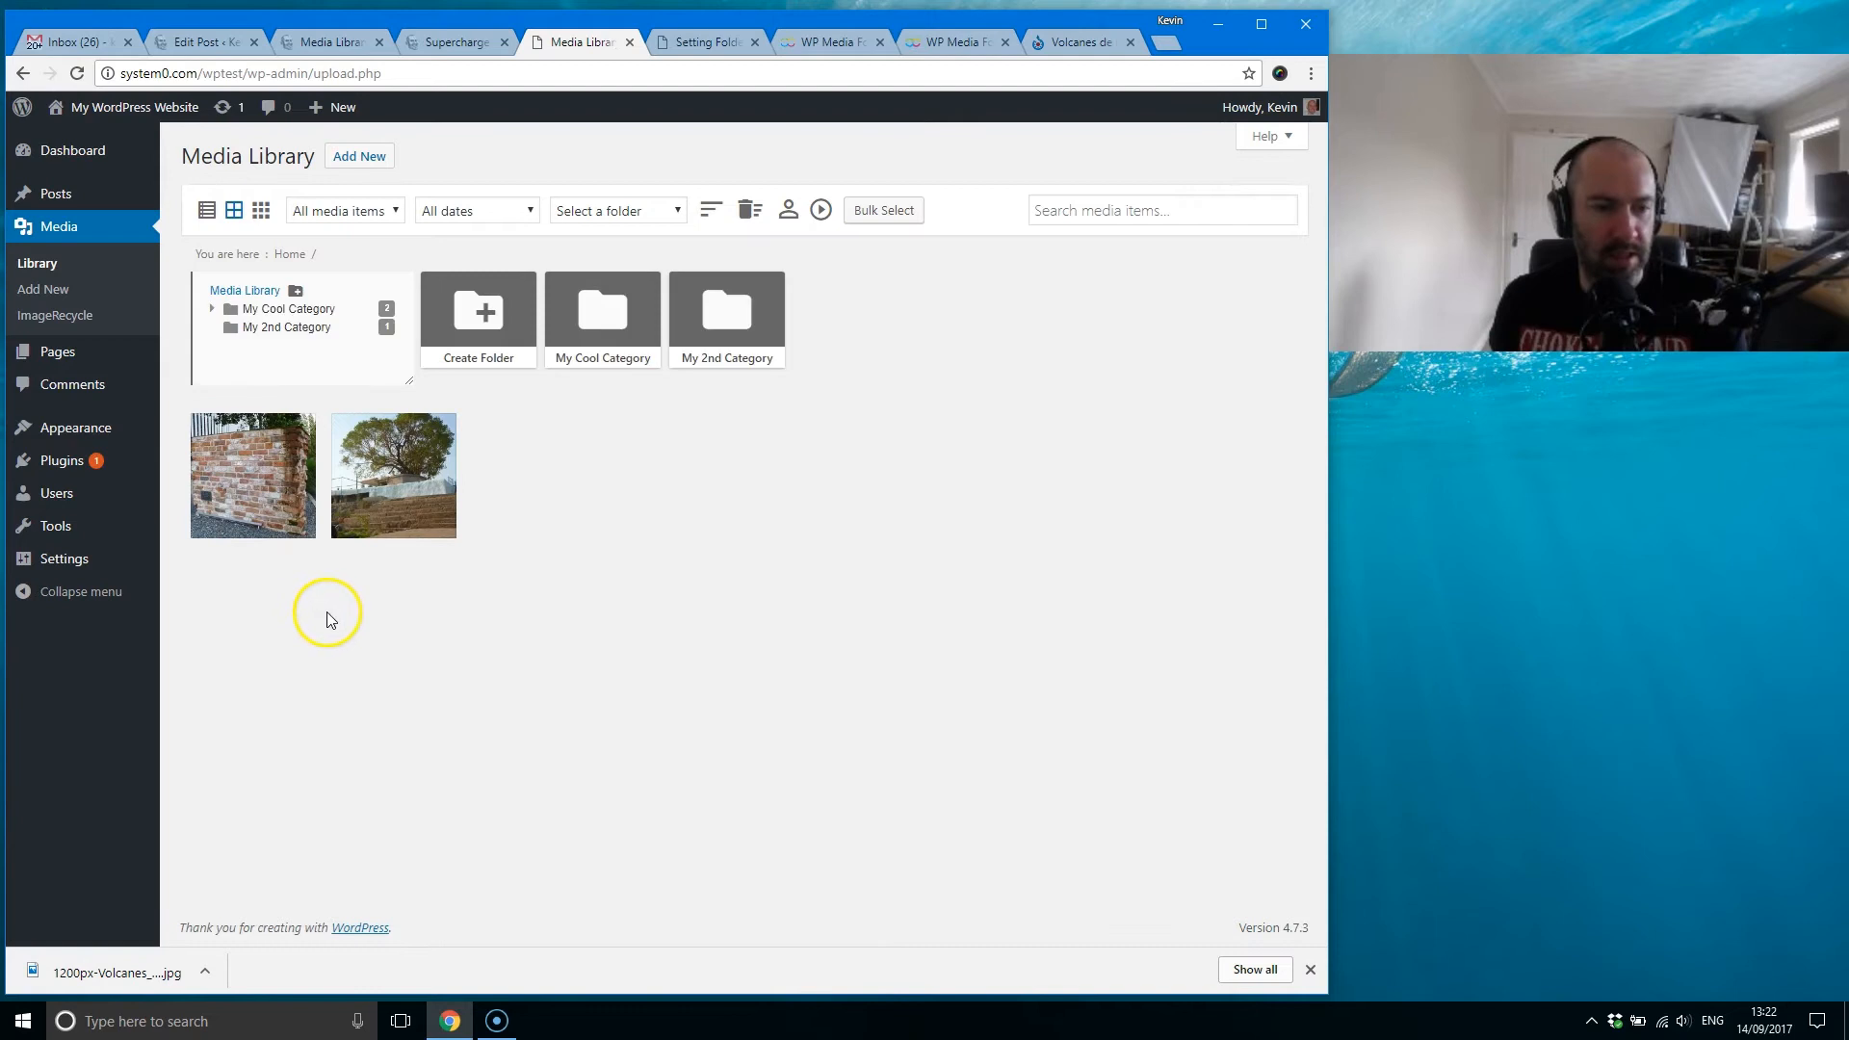
click(282, 308)
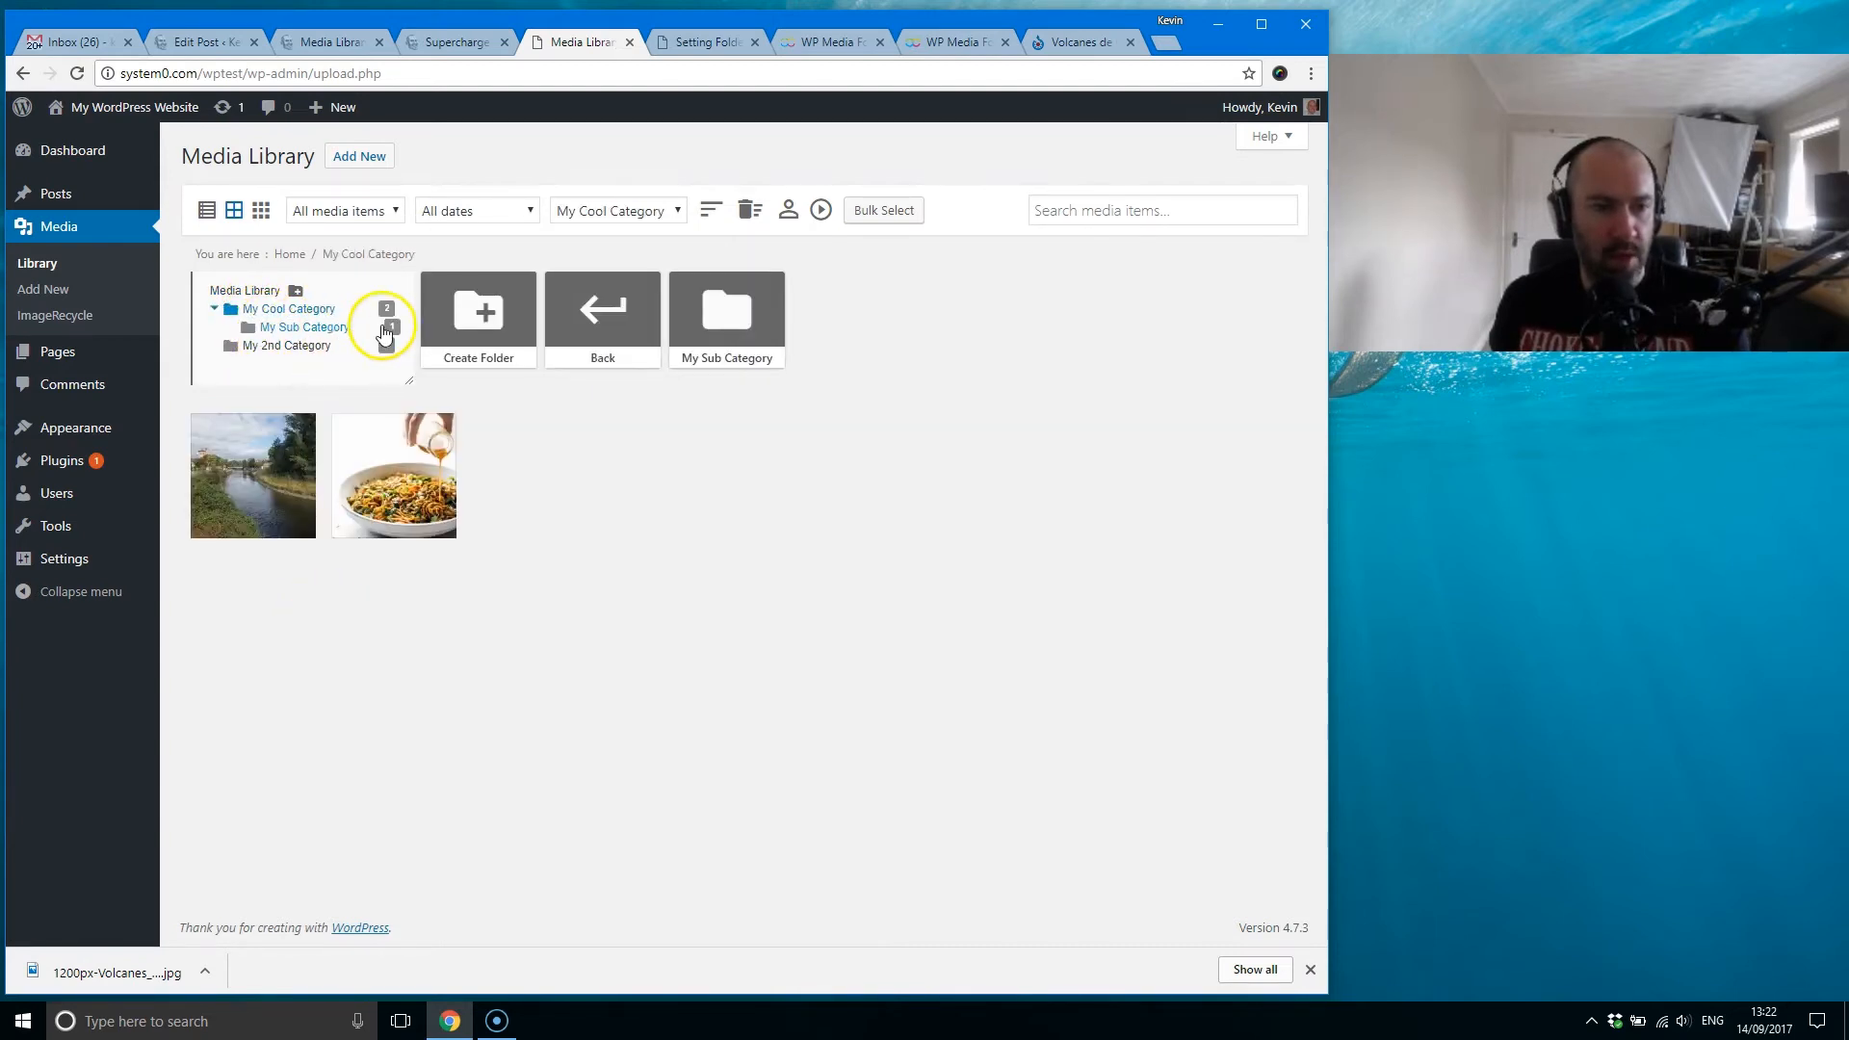
click(214, 310)
click(214, 310)
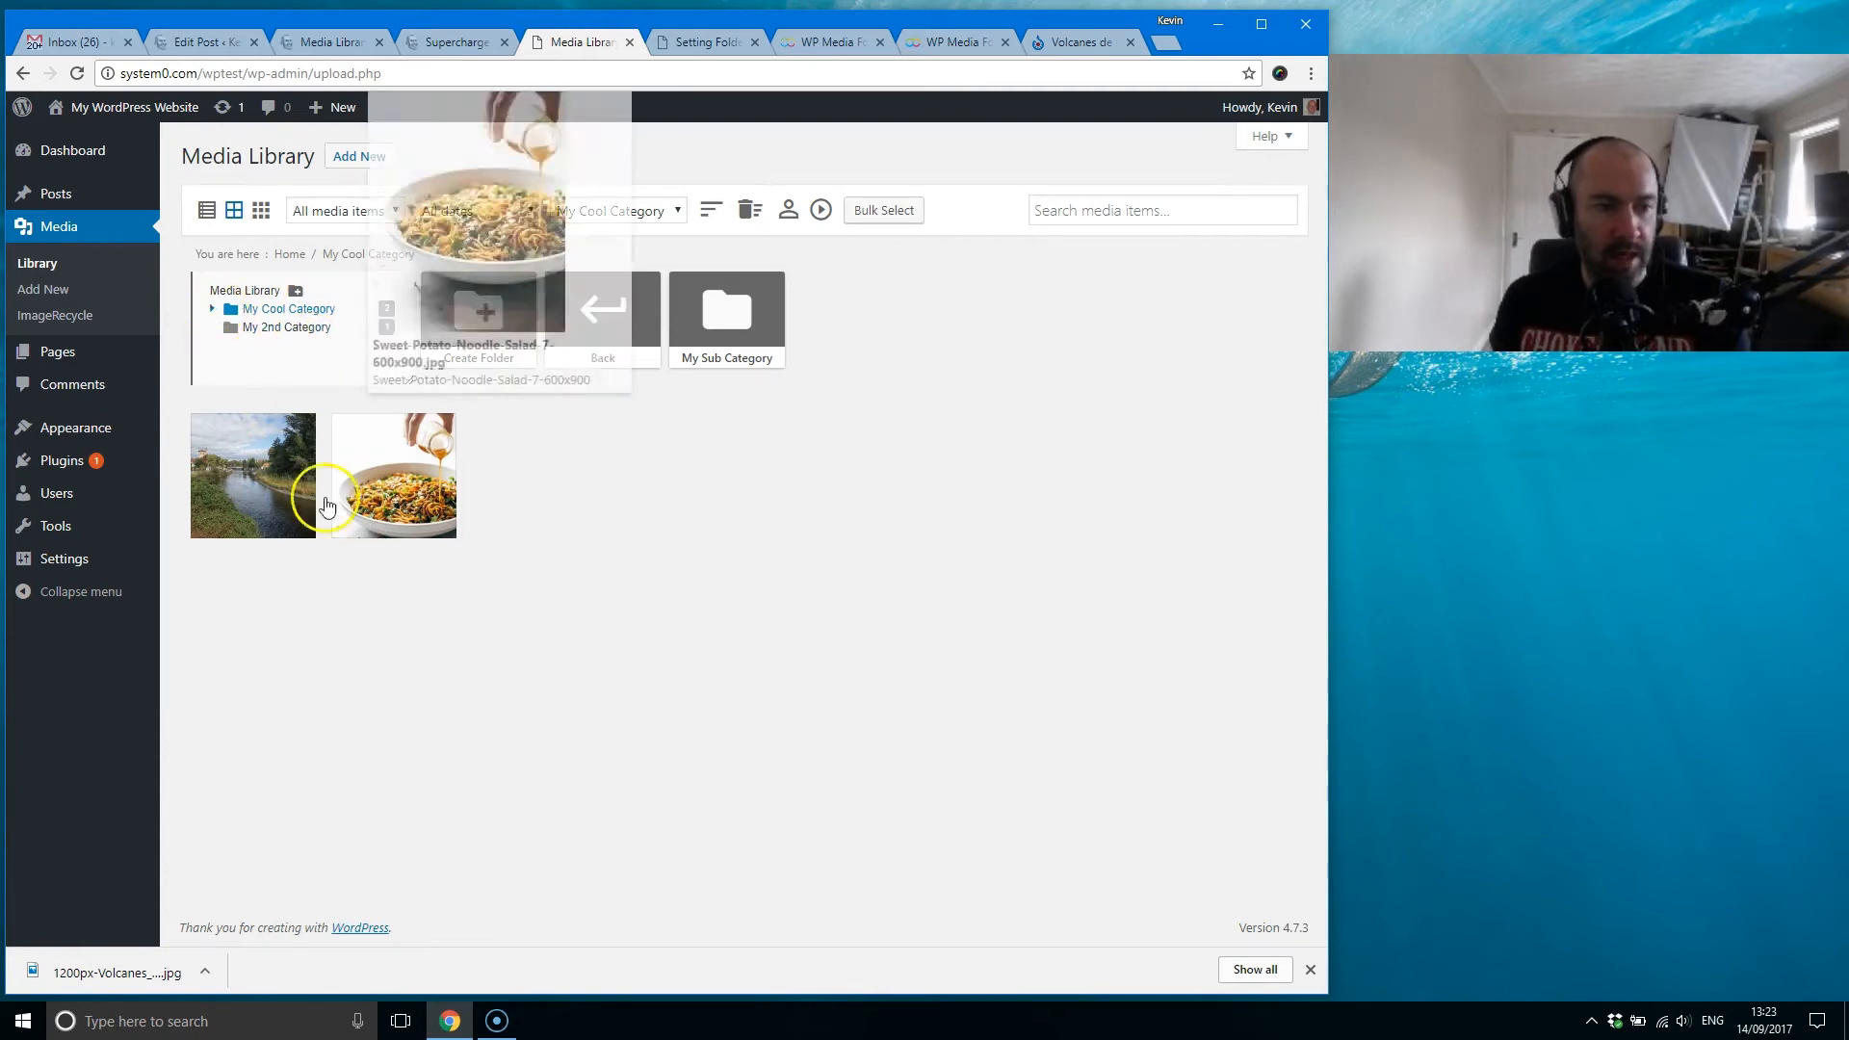
Step: Return to the top level of the media library and dismiss the browser's downloads bar
click(603, 309)
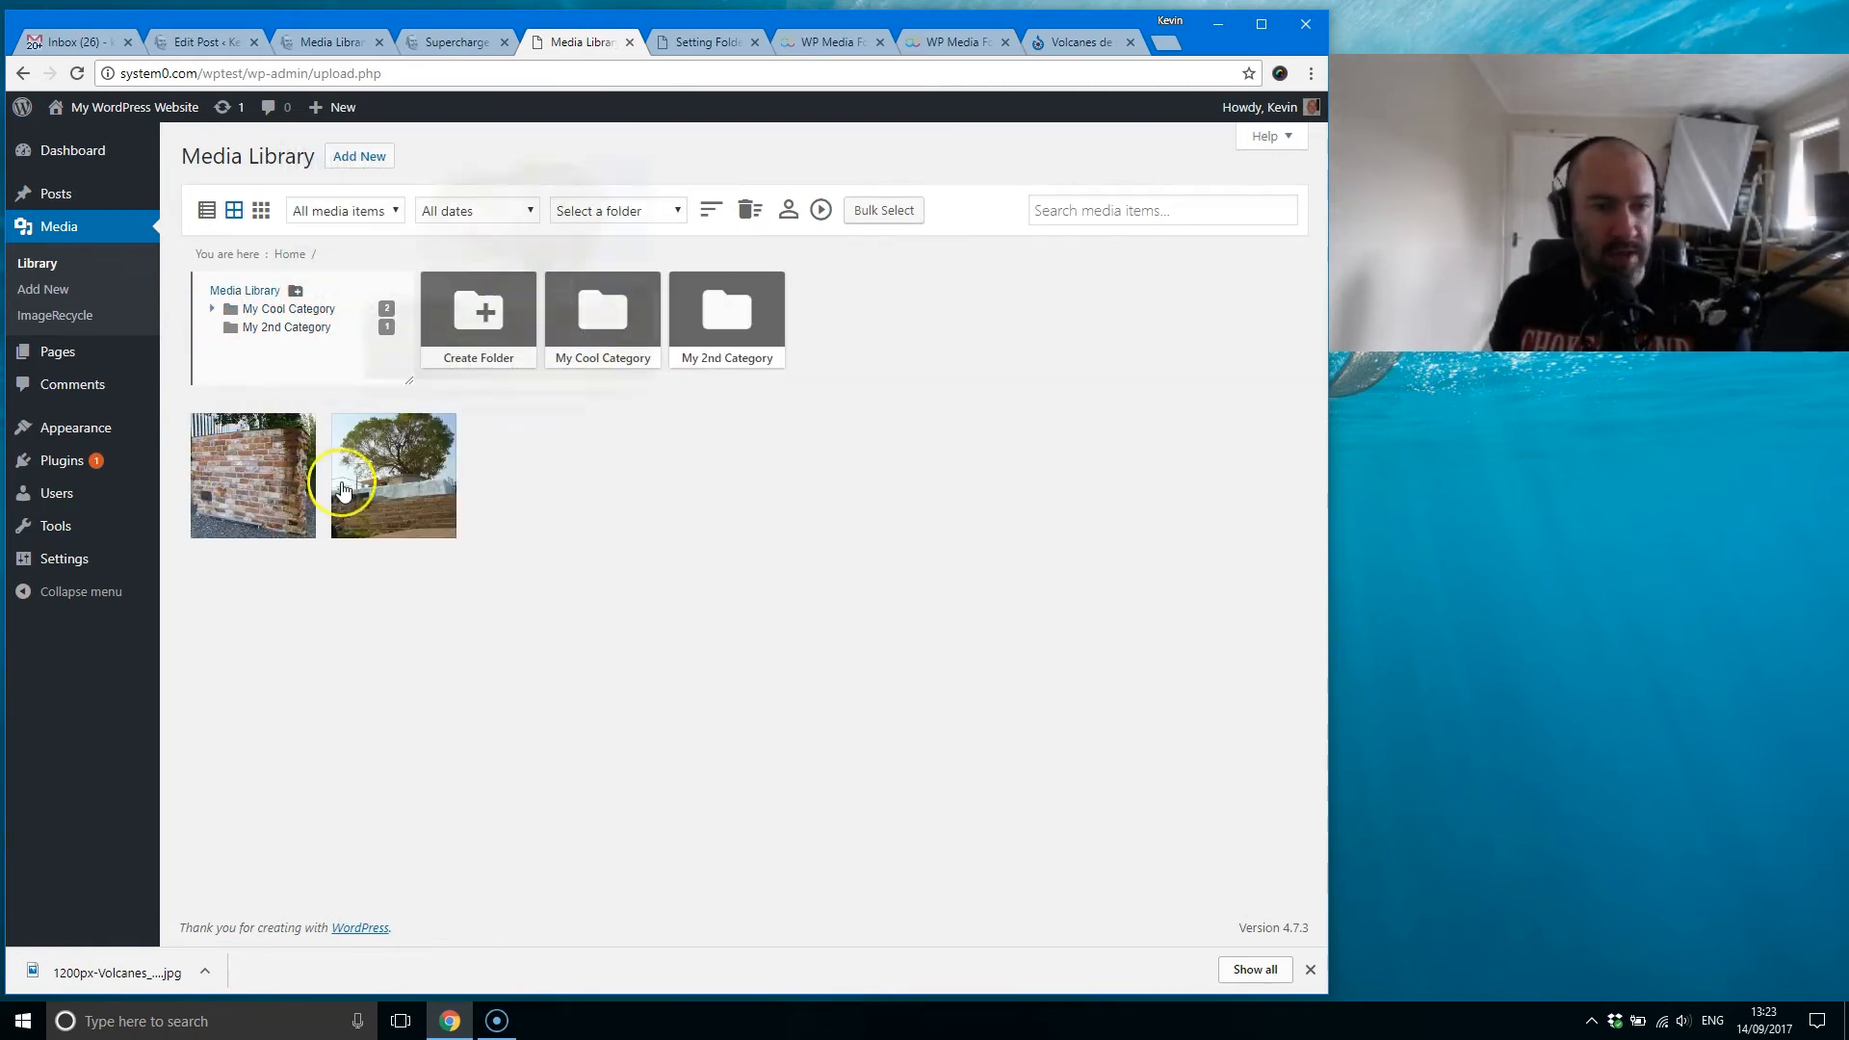
mouse_move(424, 491)
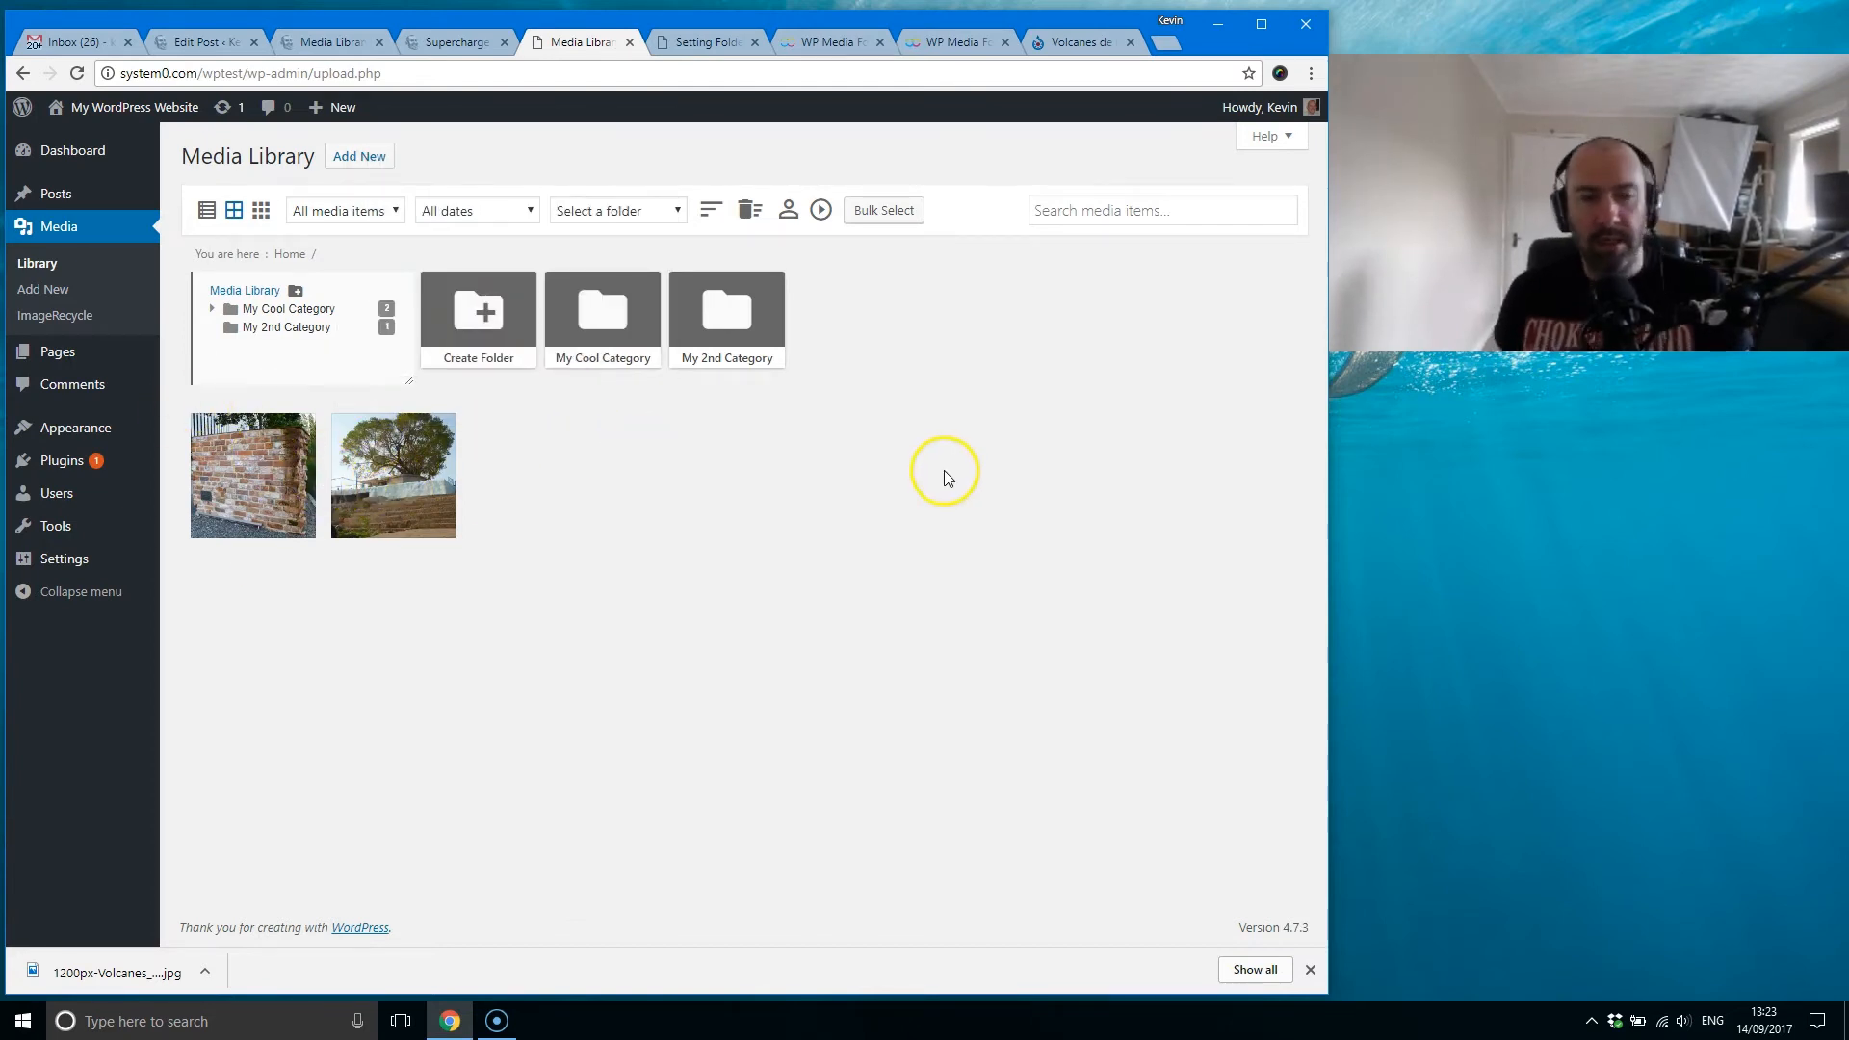
click(1310, 970)
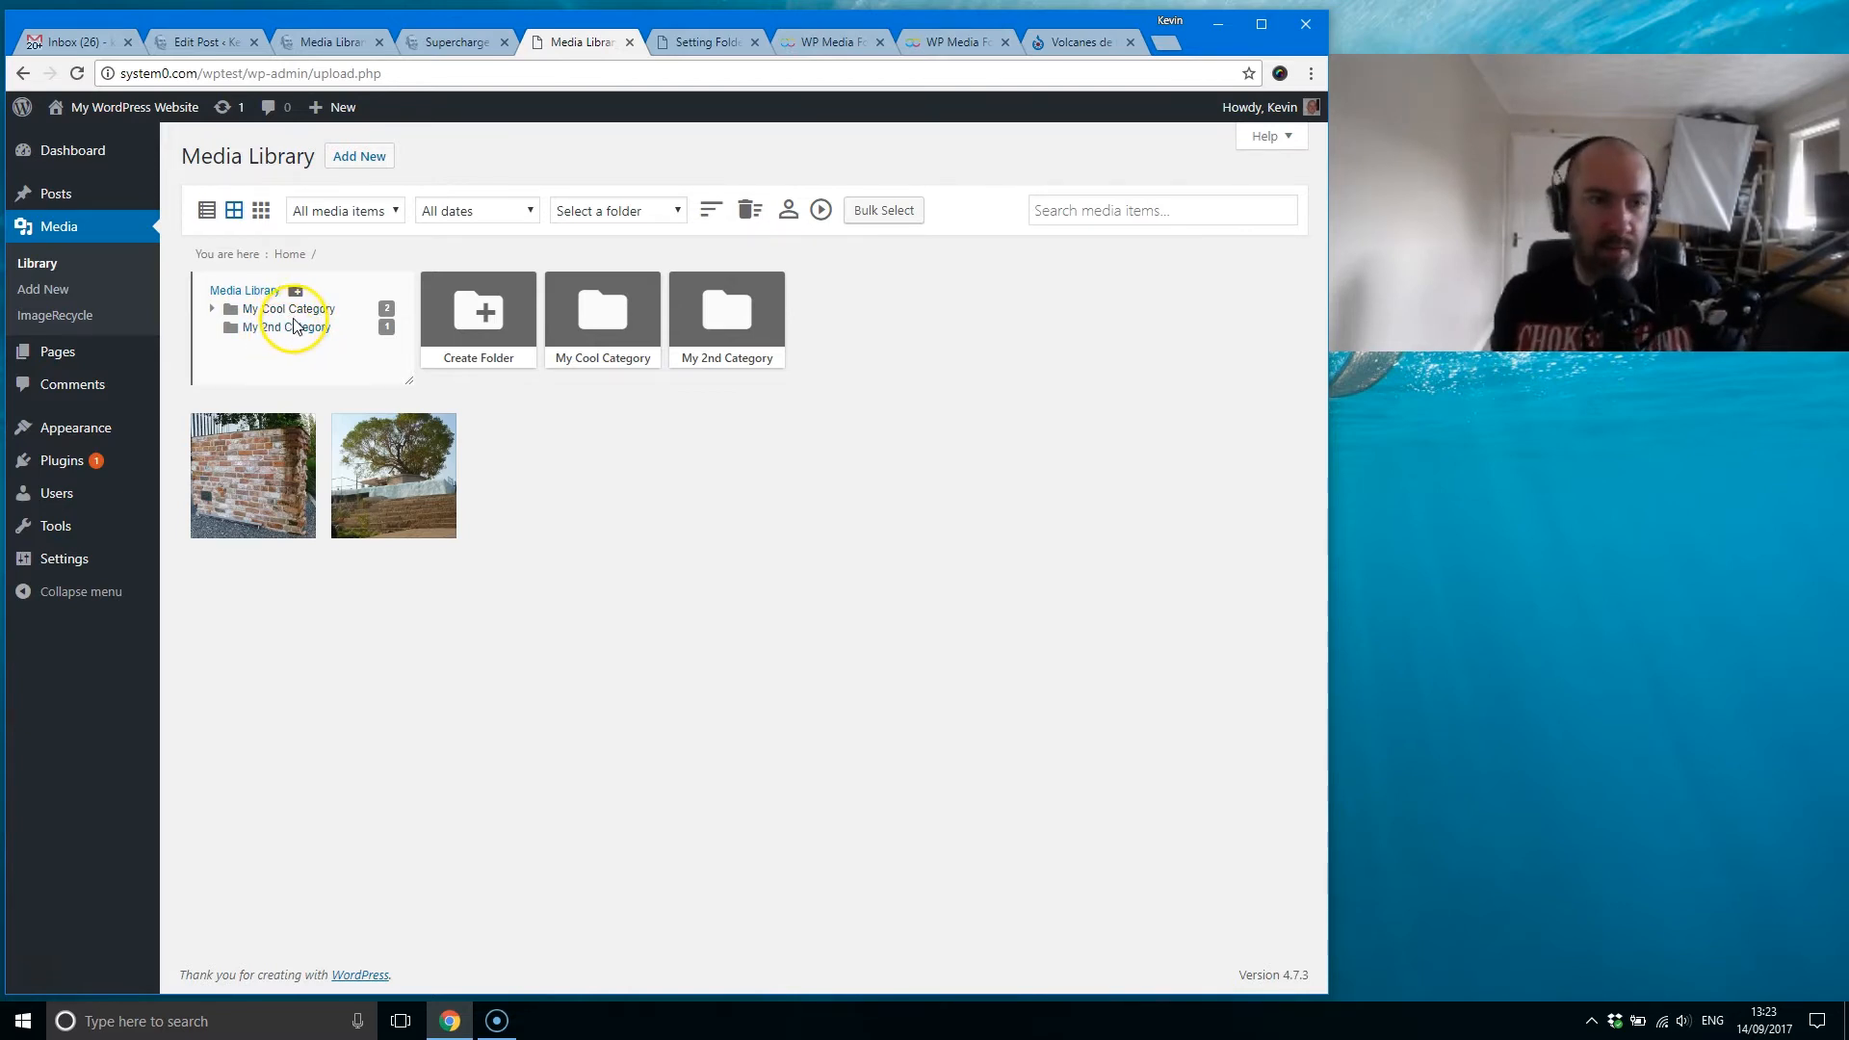
Step: View the test site's post categories page in a separate browser tab and close it again
mouse_move(134, 191)
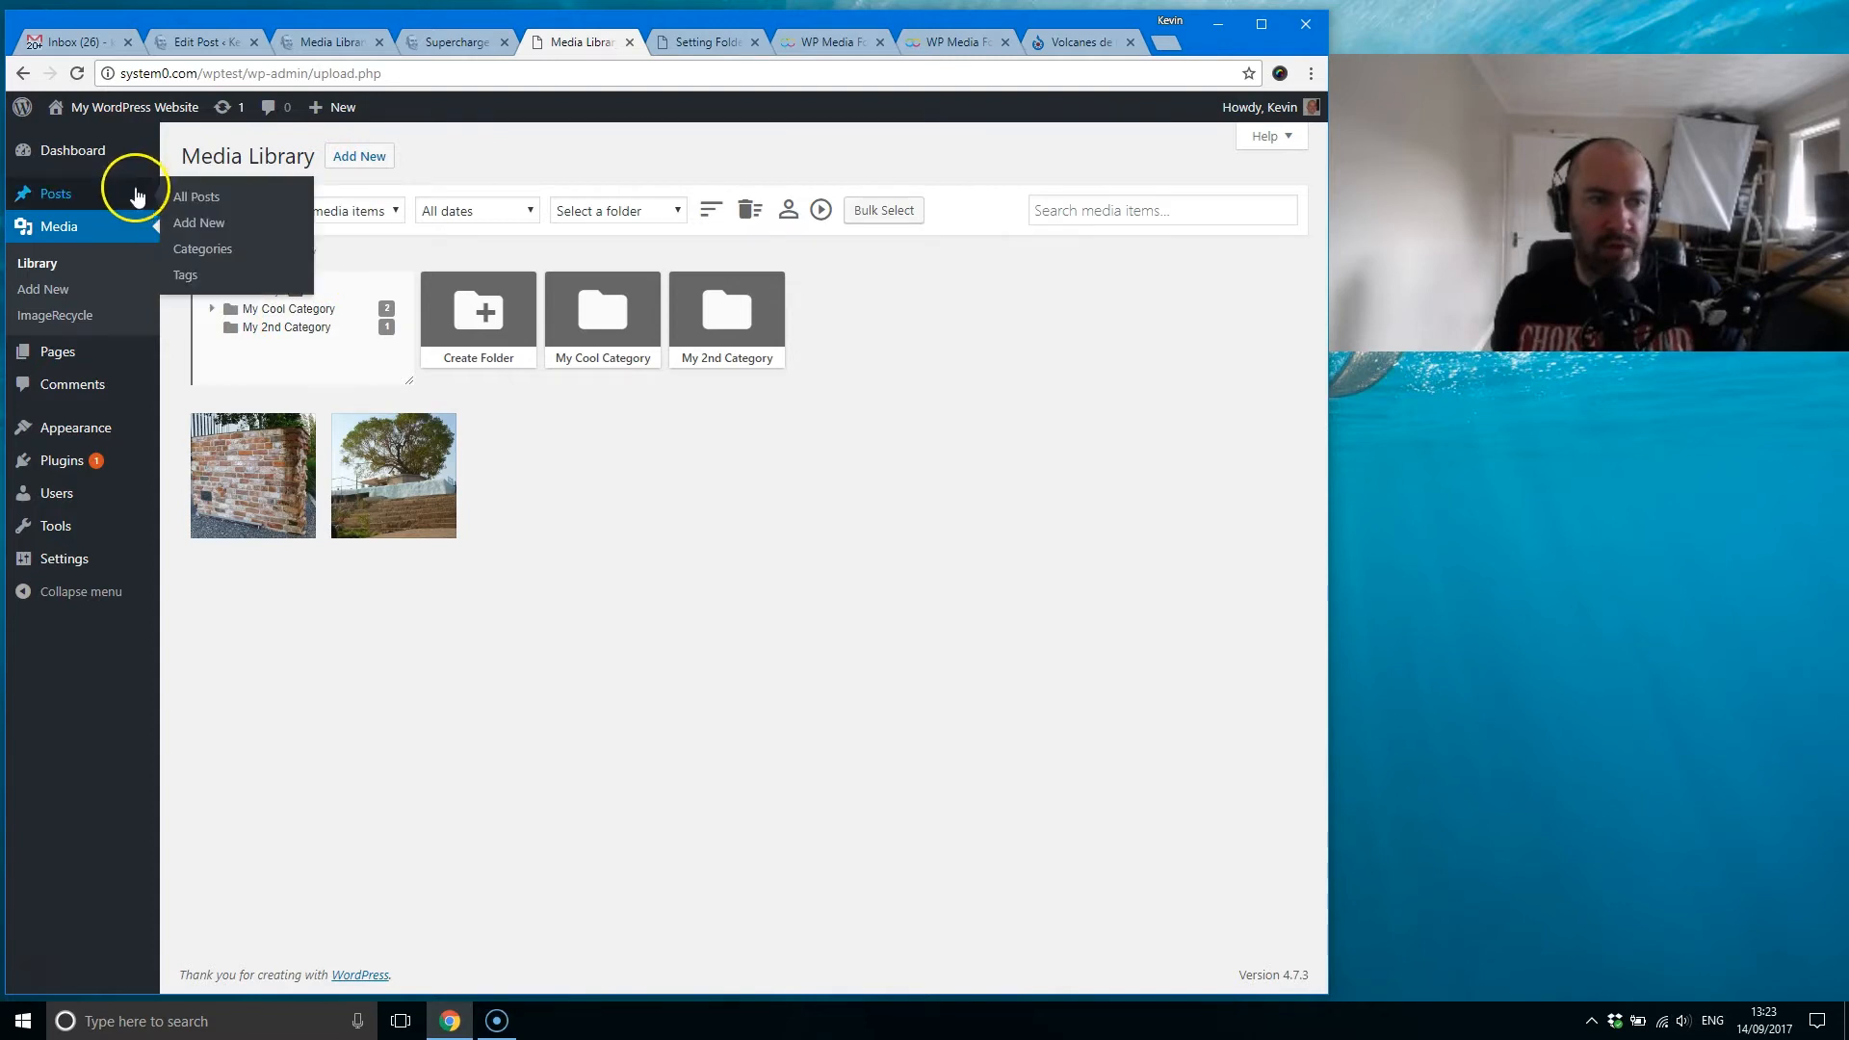
middle_click(205, 252)
click(626, 42)
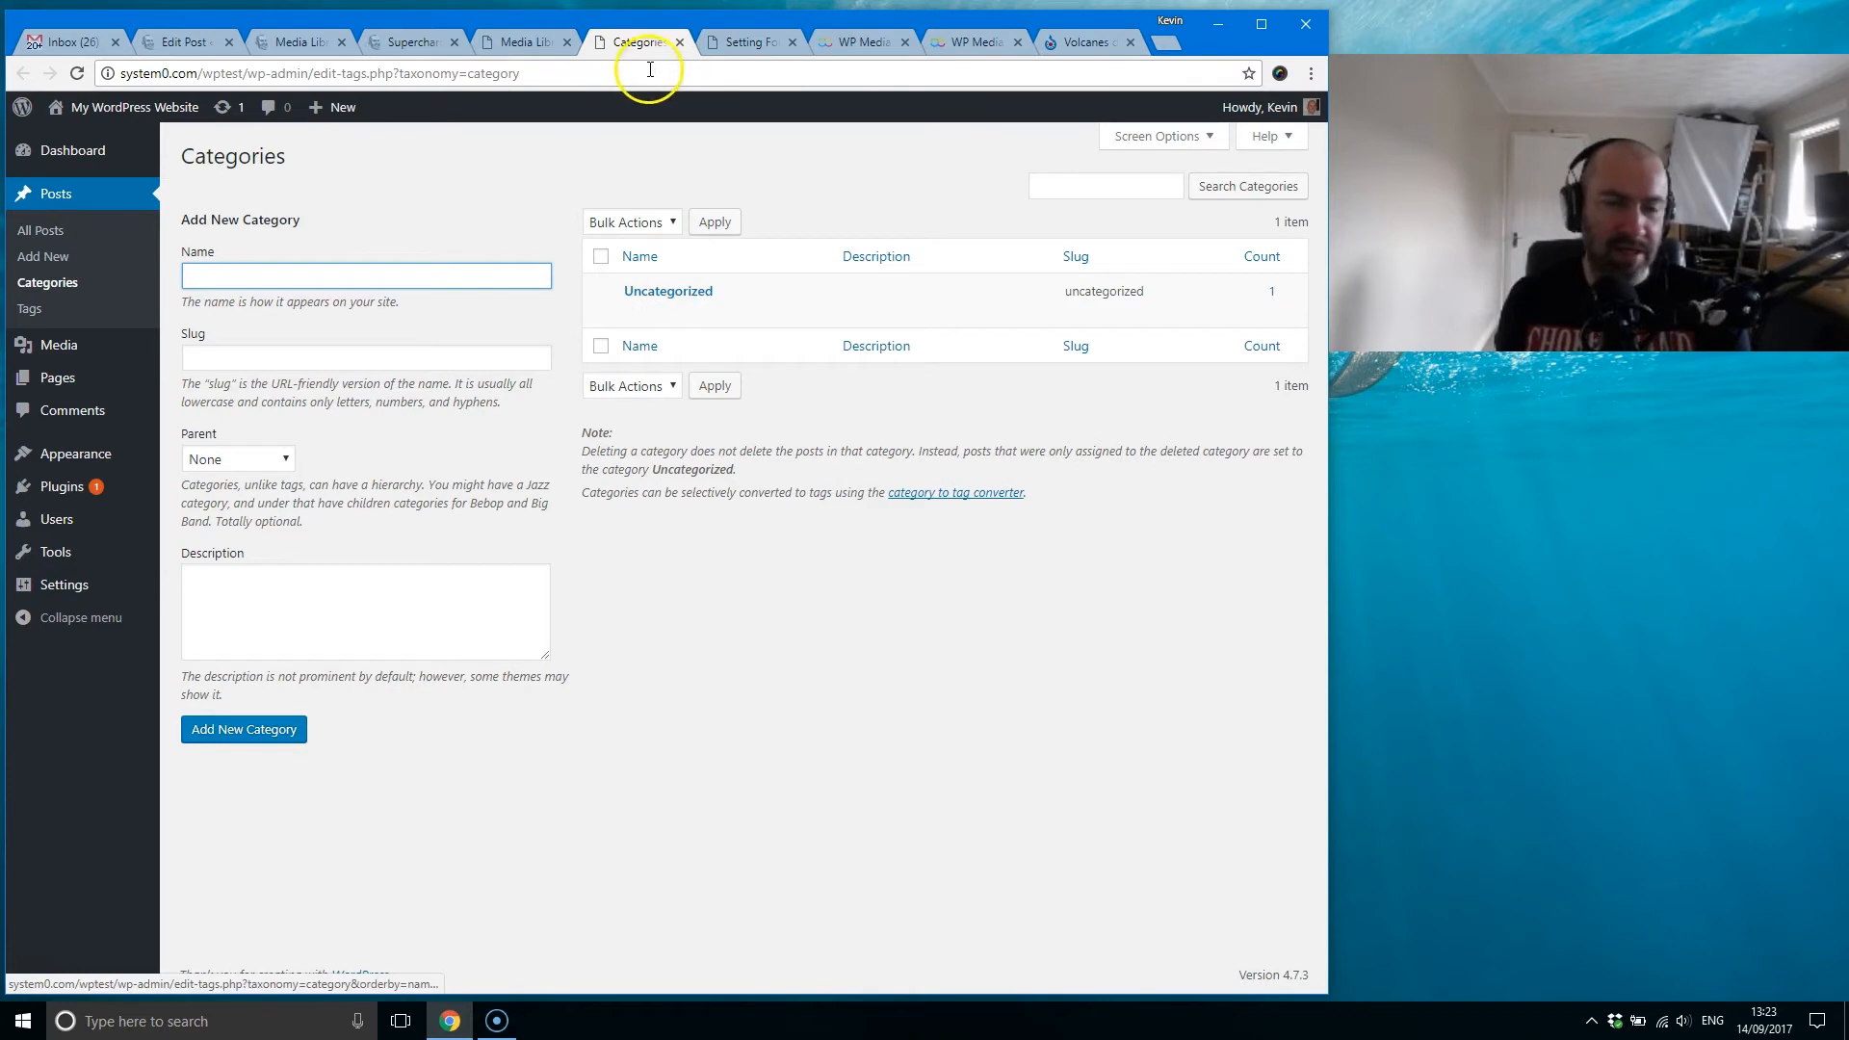
click(679, 43)
Step: Look through the nested post categories in the Categories list of the review article's preview without choosing one
click(433, 42)
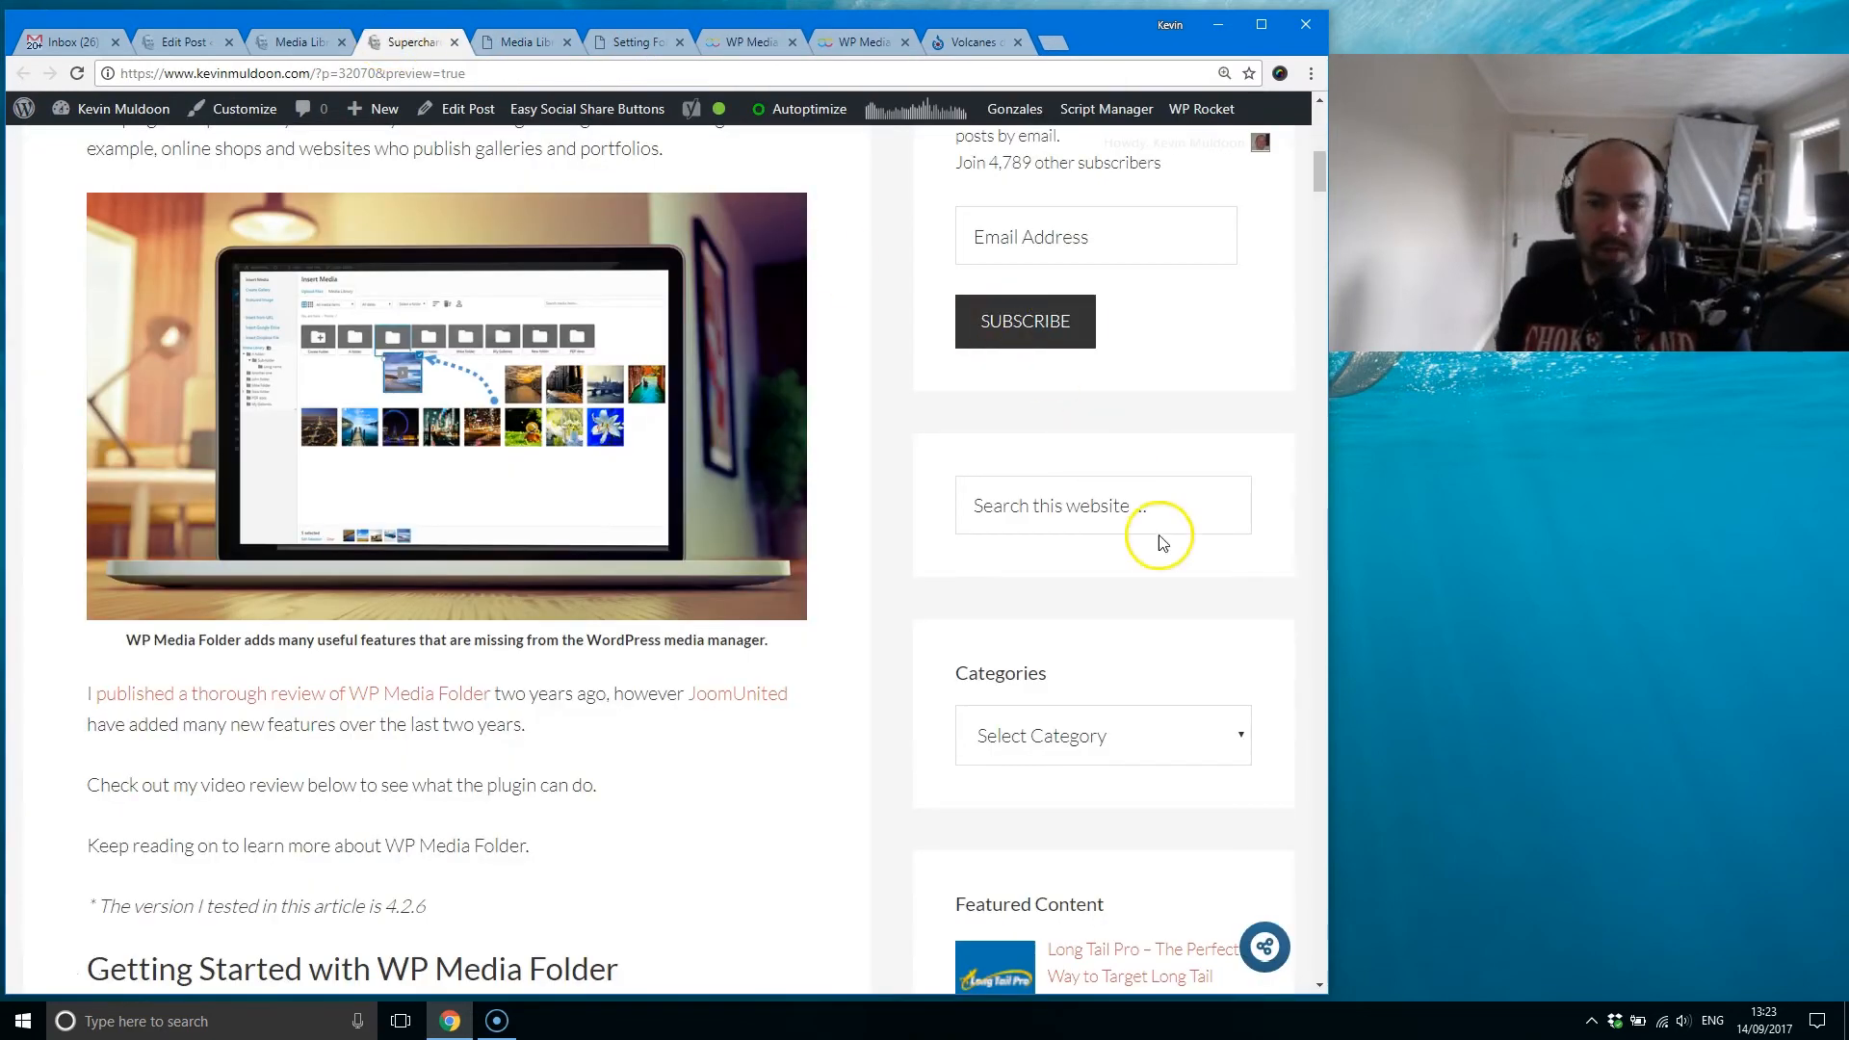
click(1117, 754)
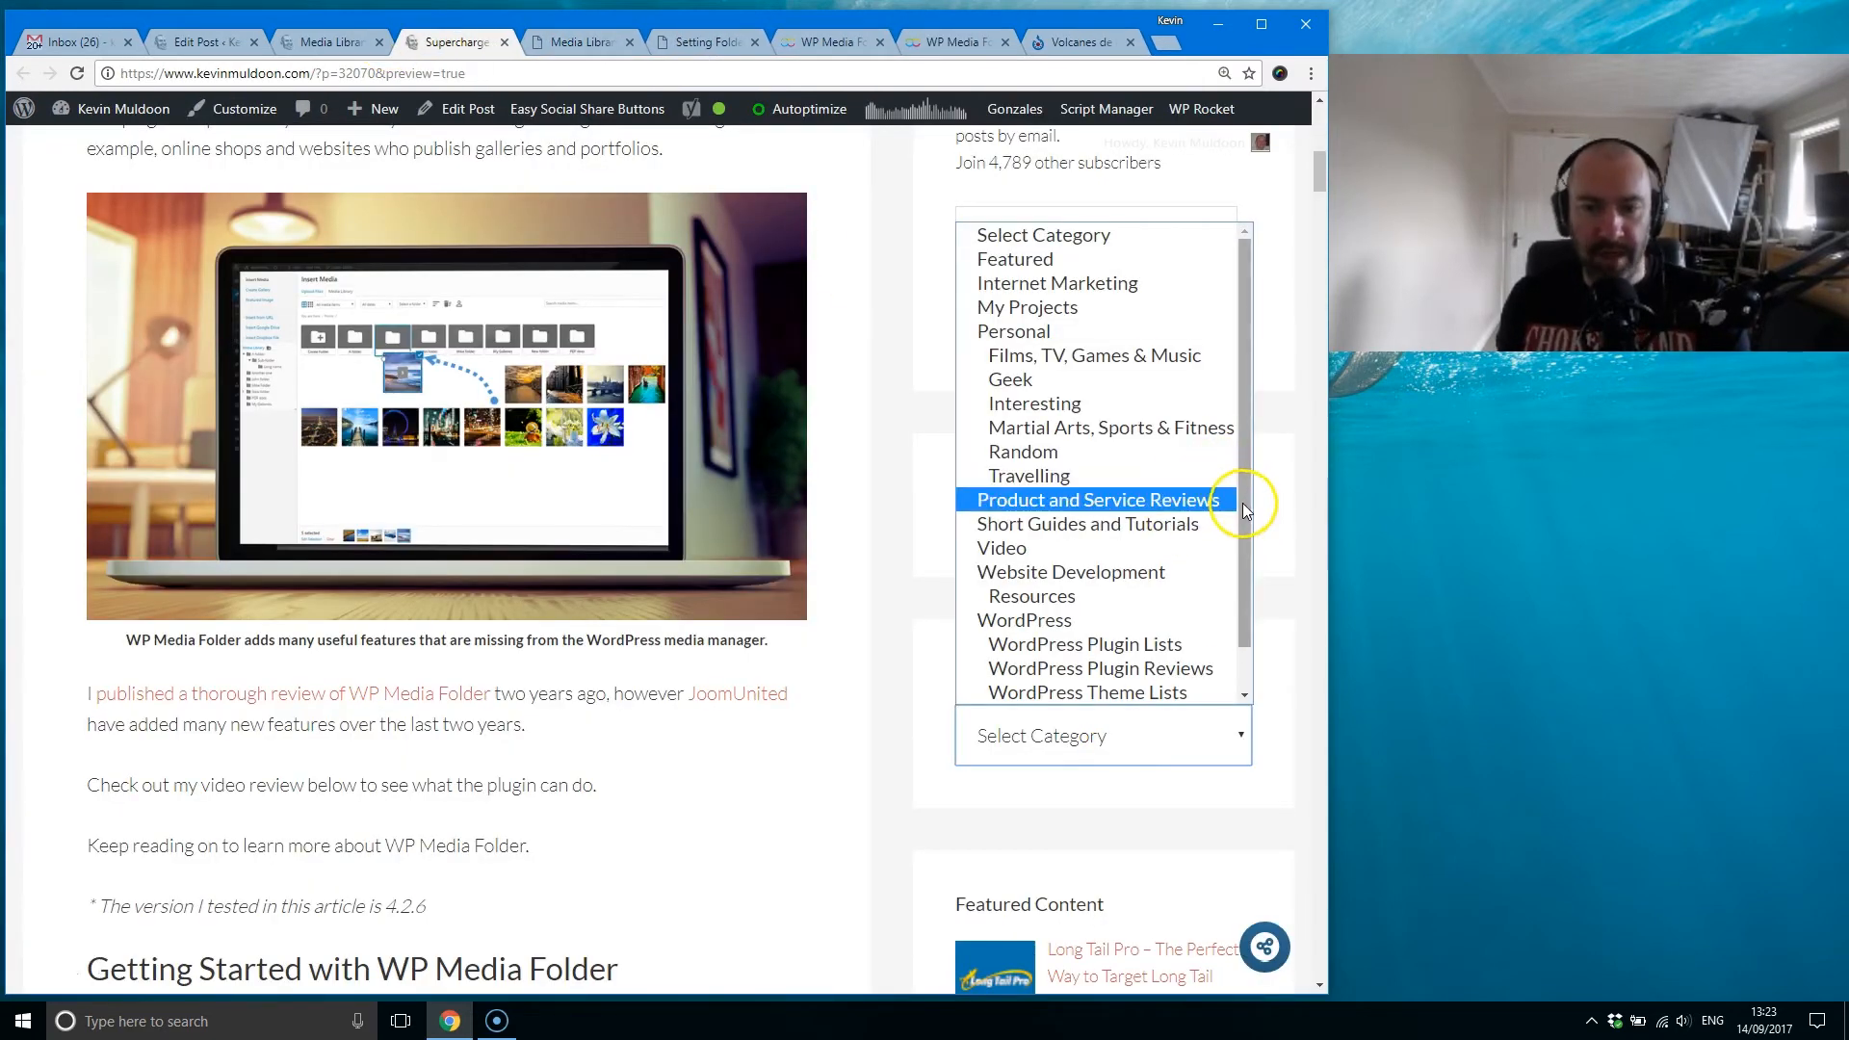
drag(1249, 499, 1250, 575)
scroll(1251, 537, up, 2)
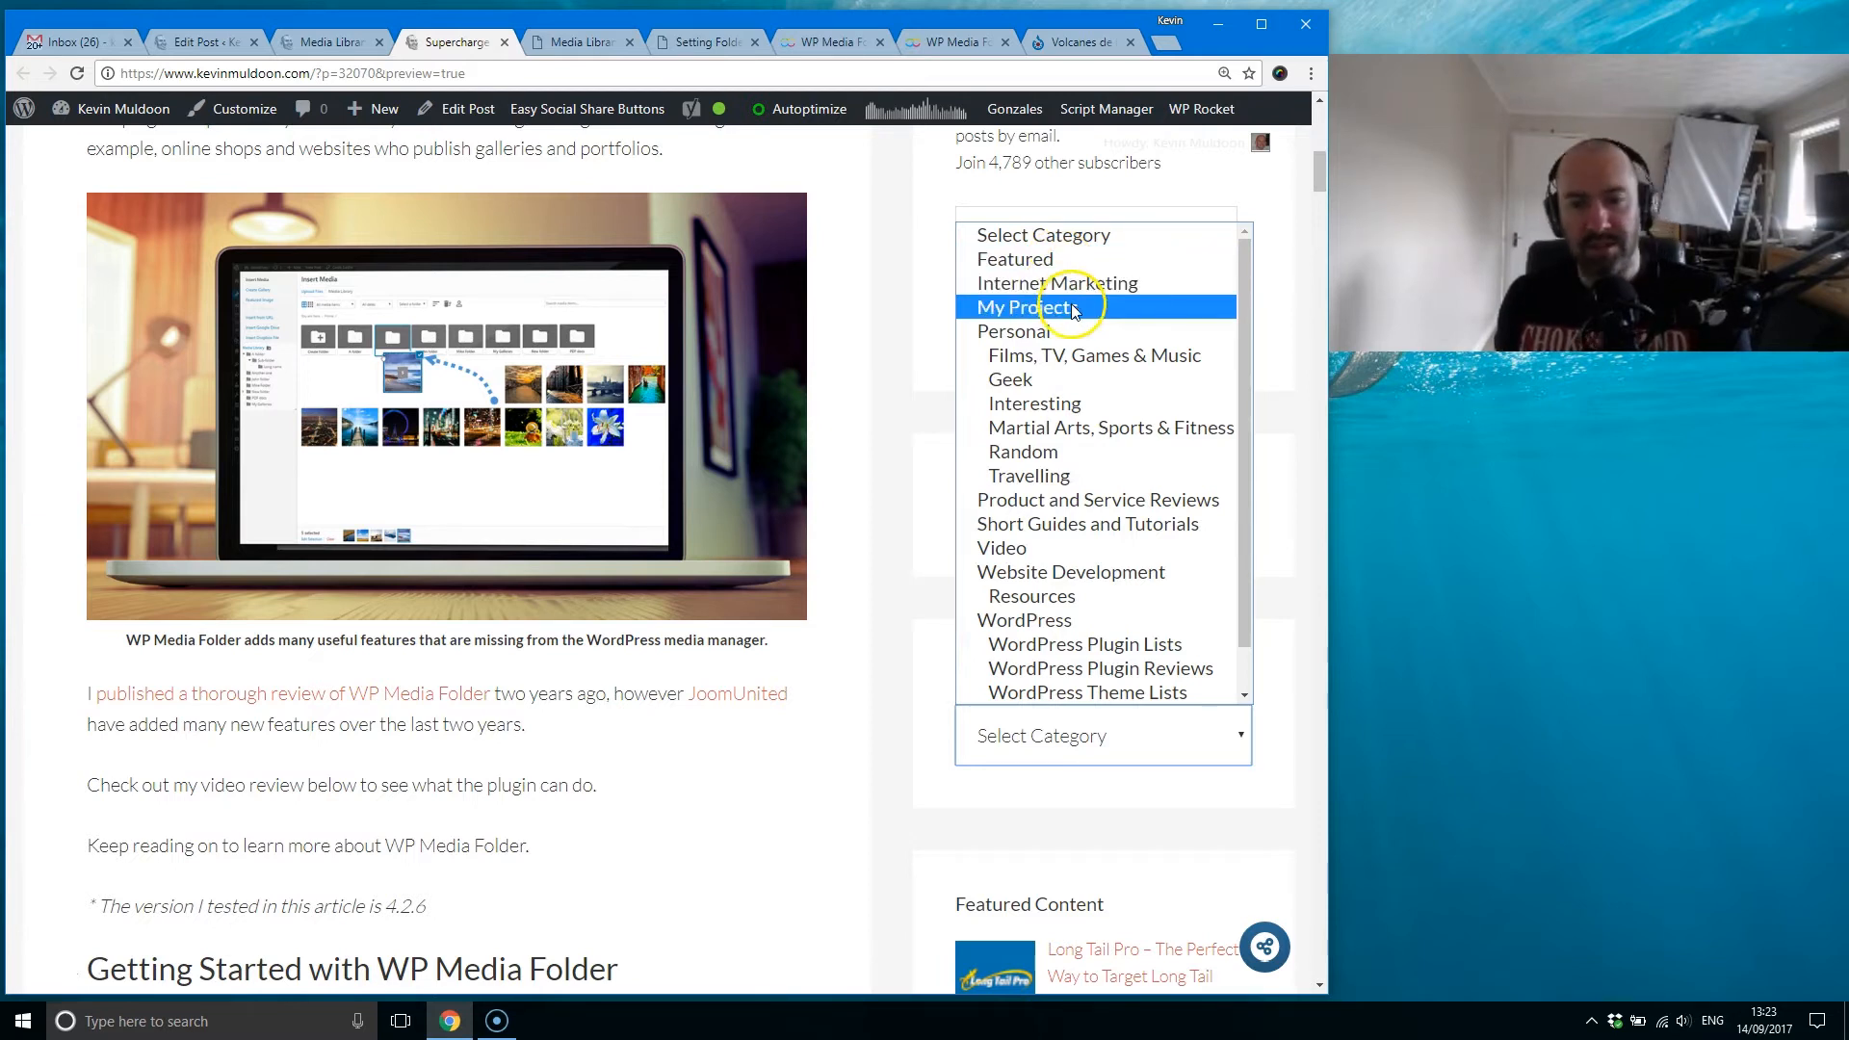
click(887, 310)
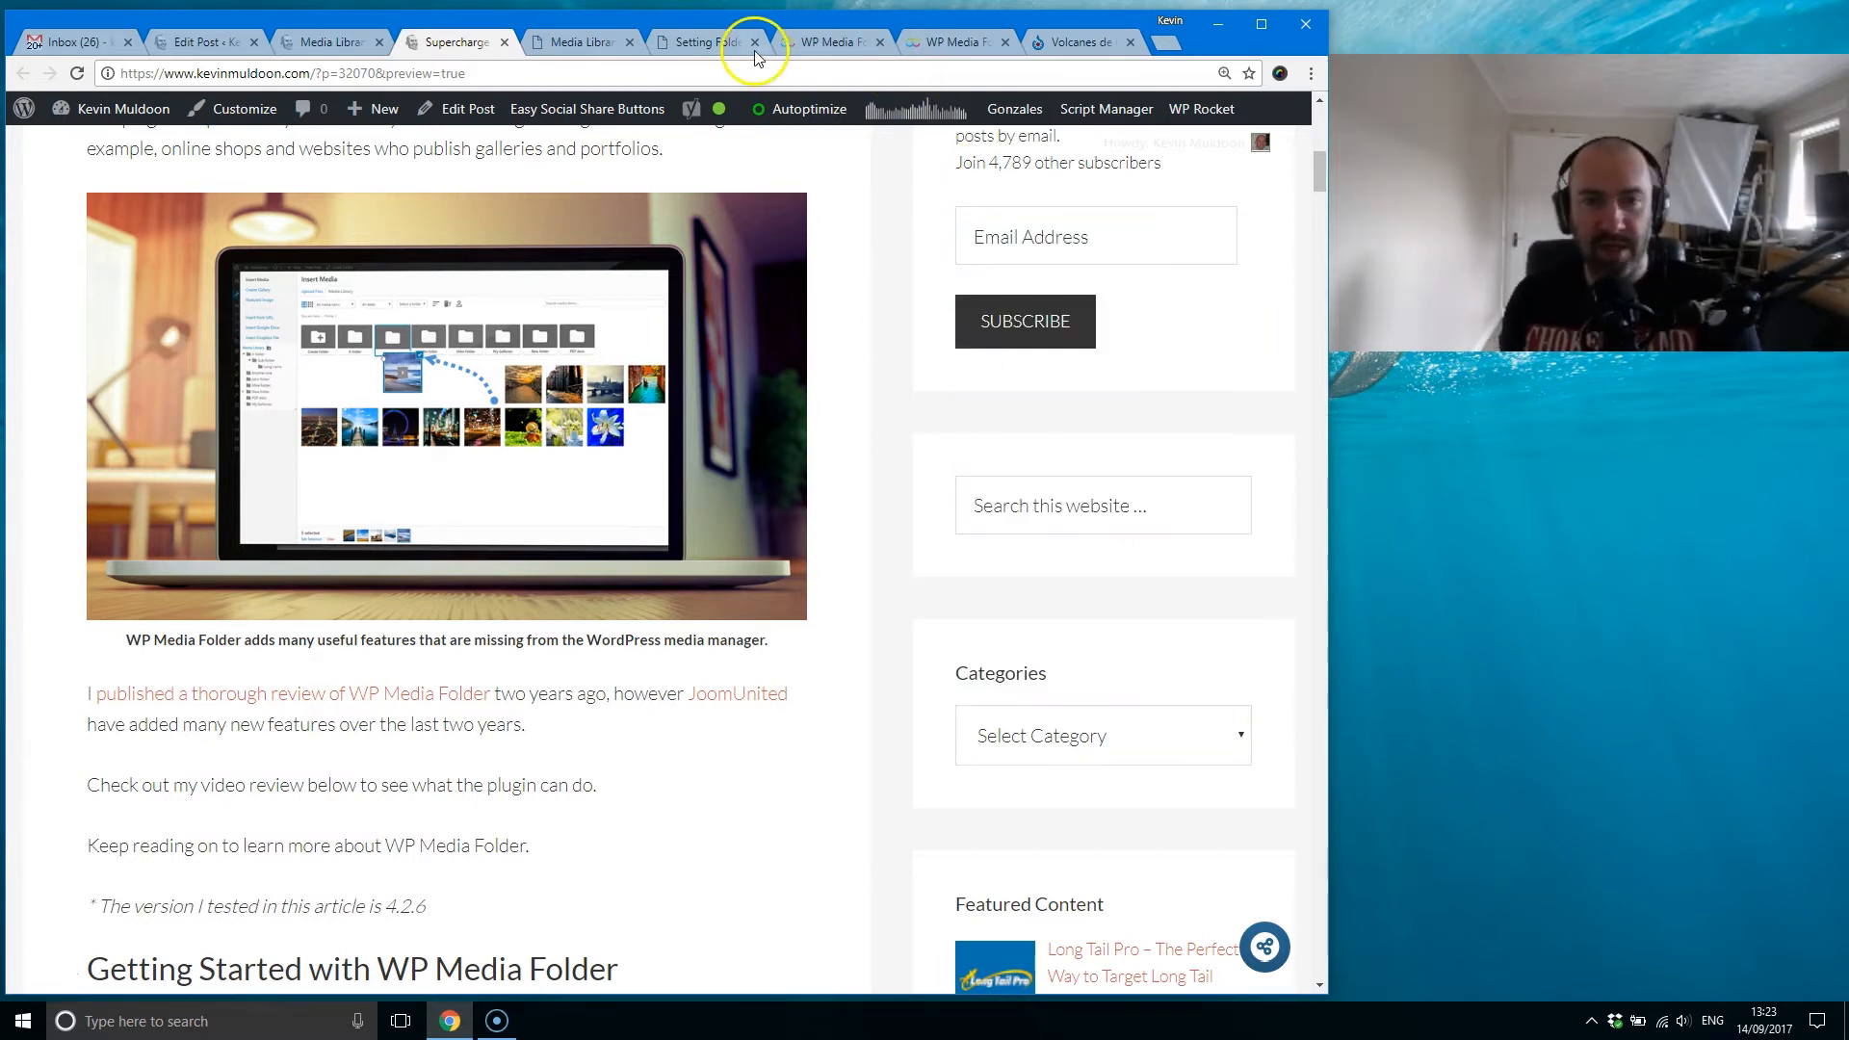
Step: Glance at the plugin settings, then look over the link and link target options in the media library tree image's attachment details and close them
click(703, 41)
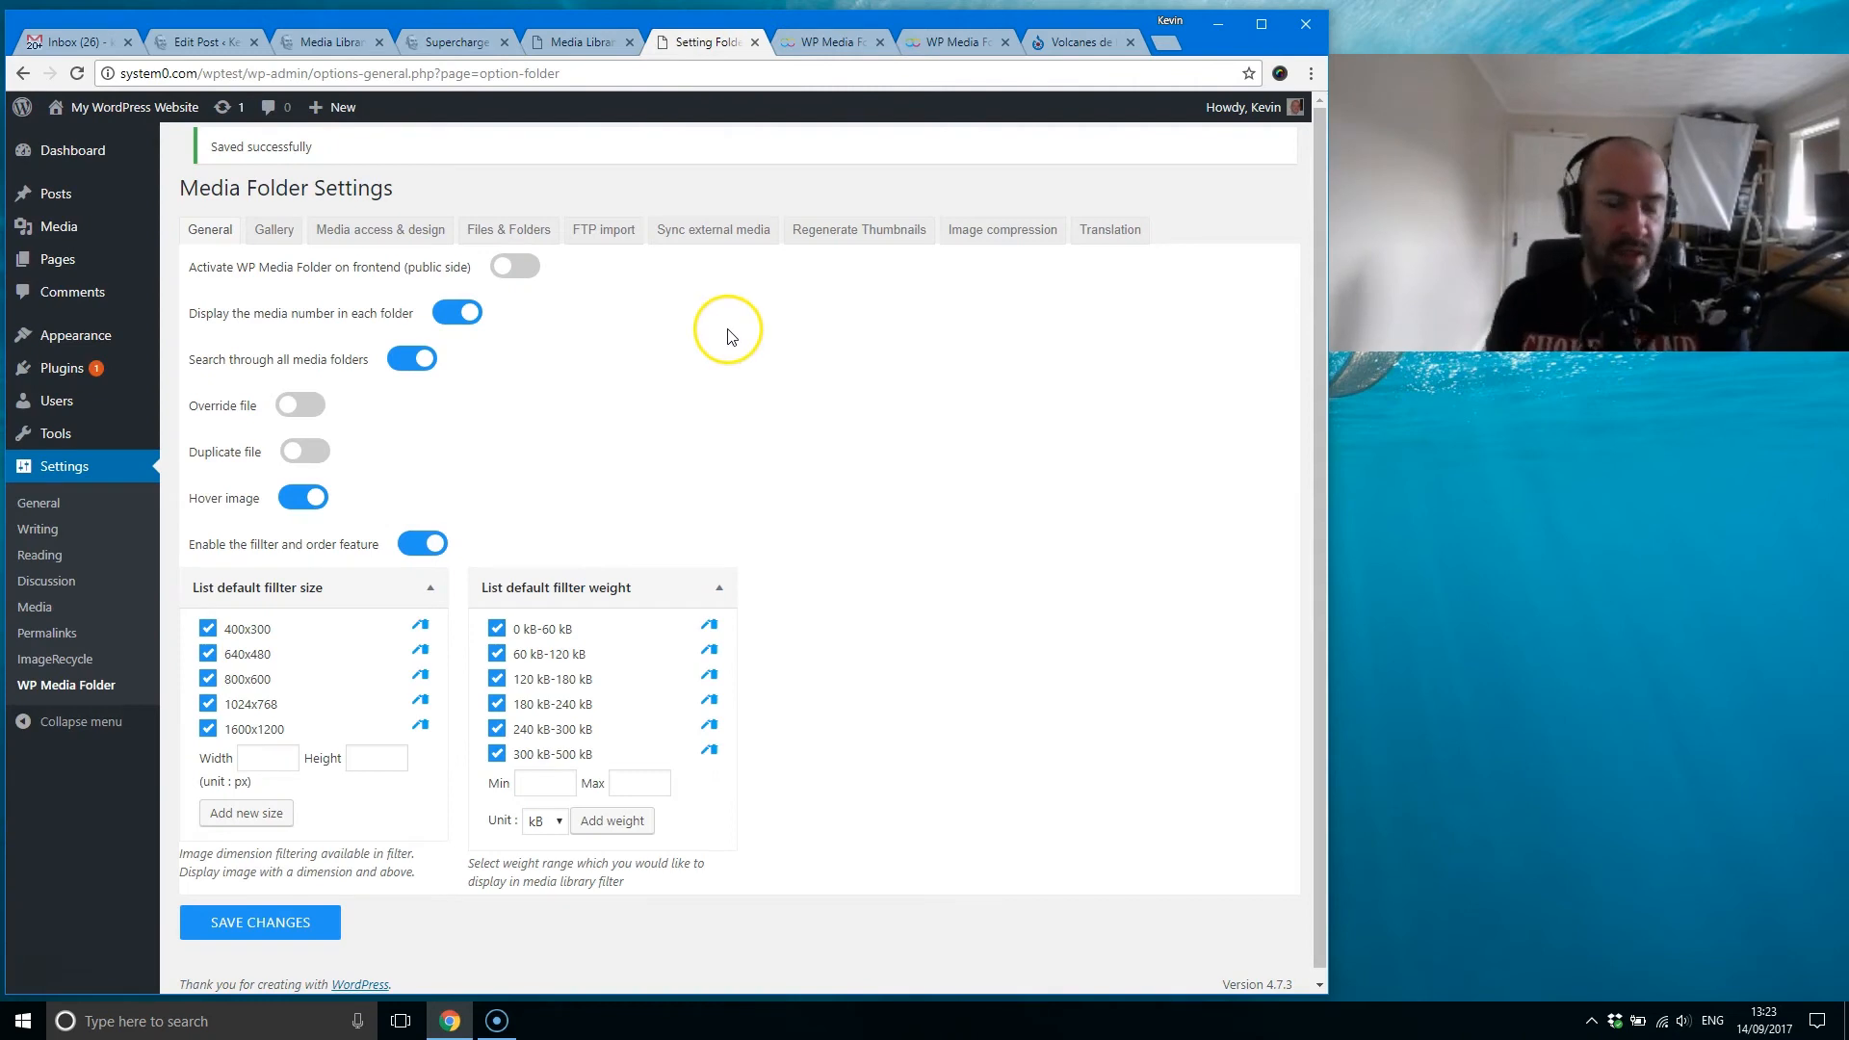
click(578, 42)
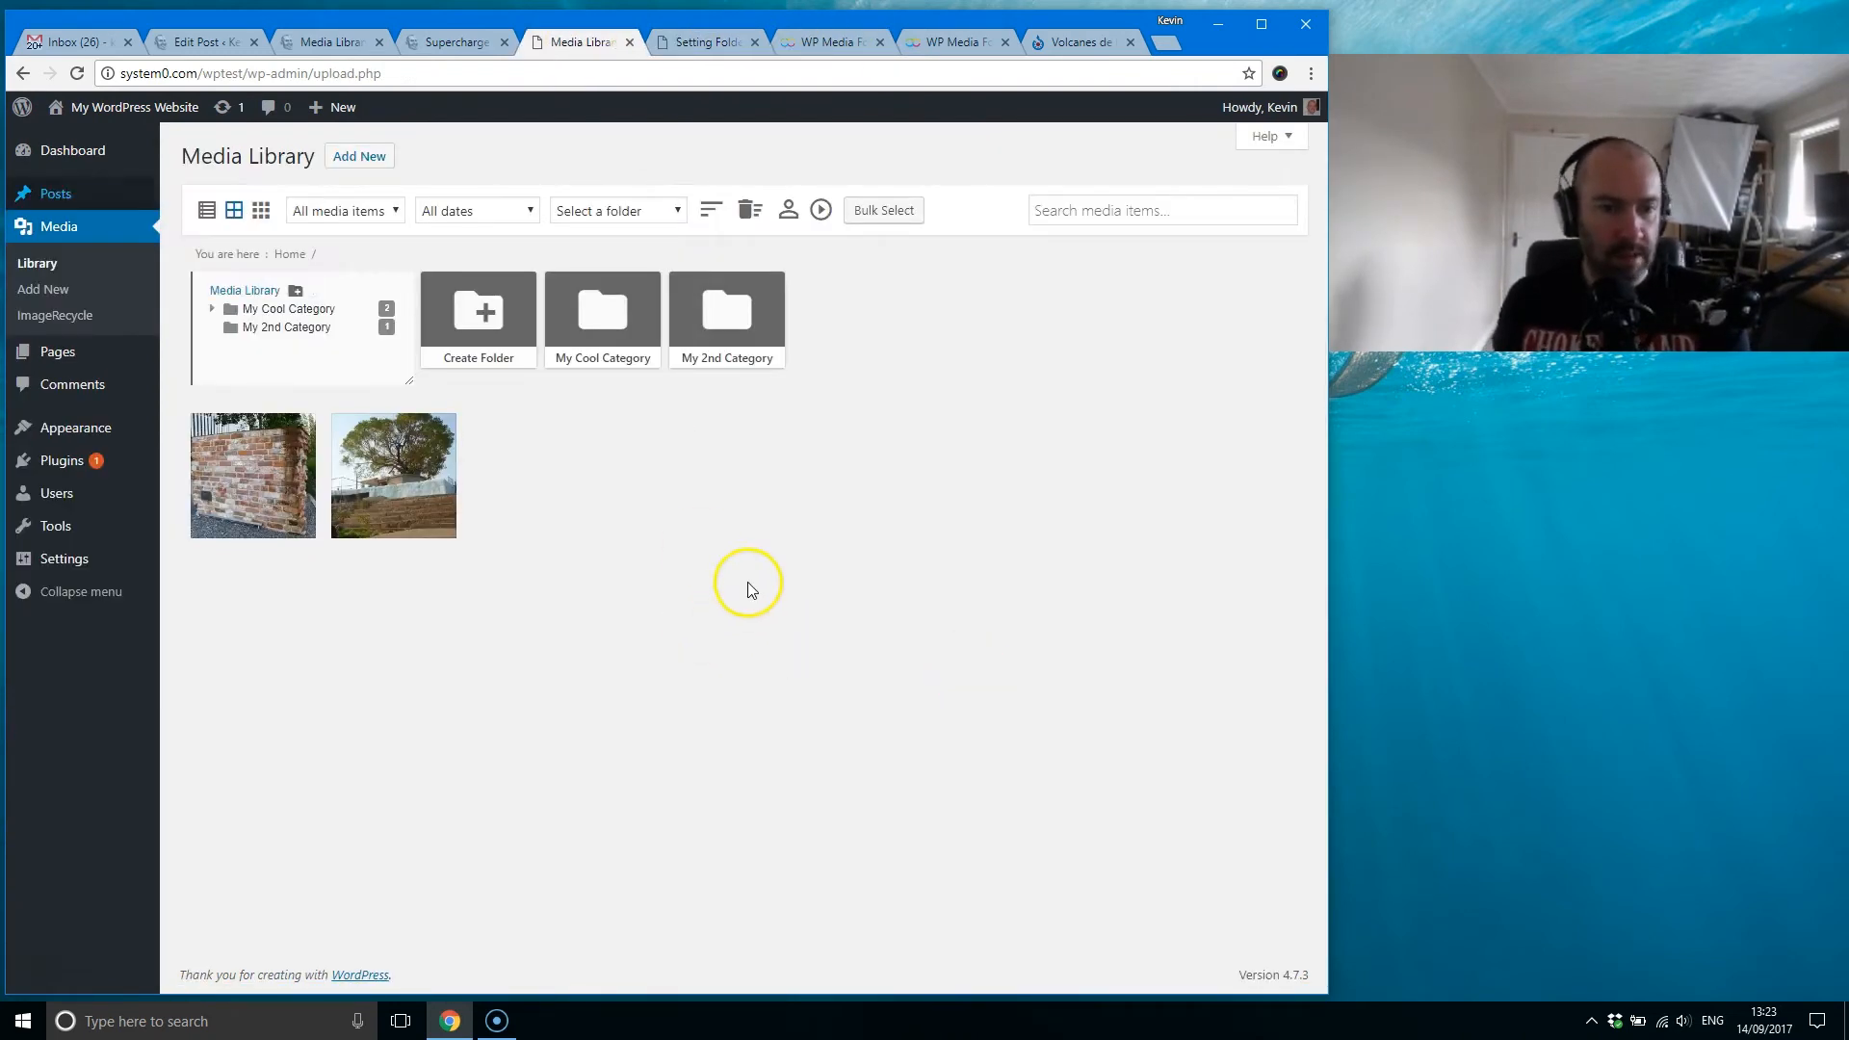
click(386, 467)
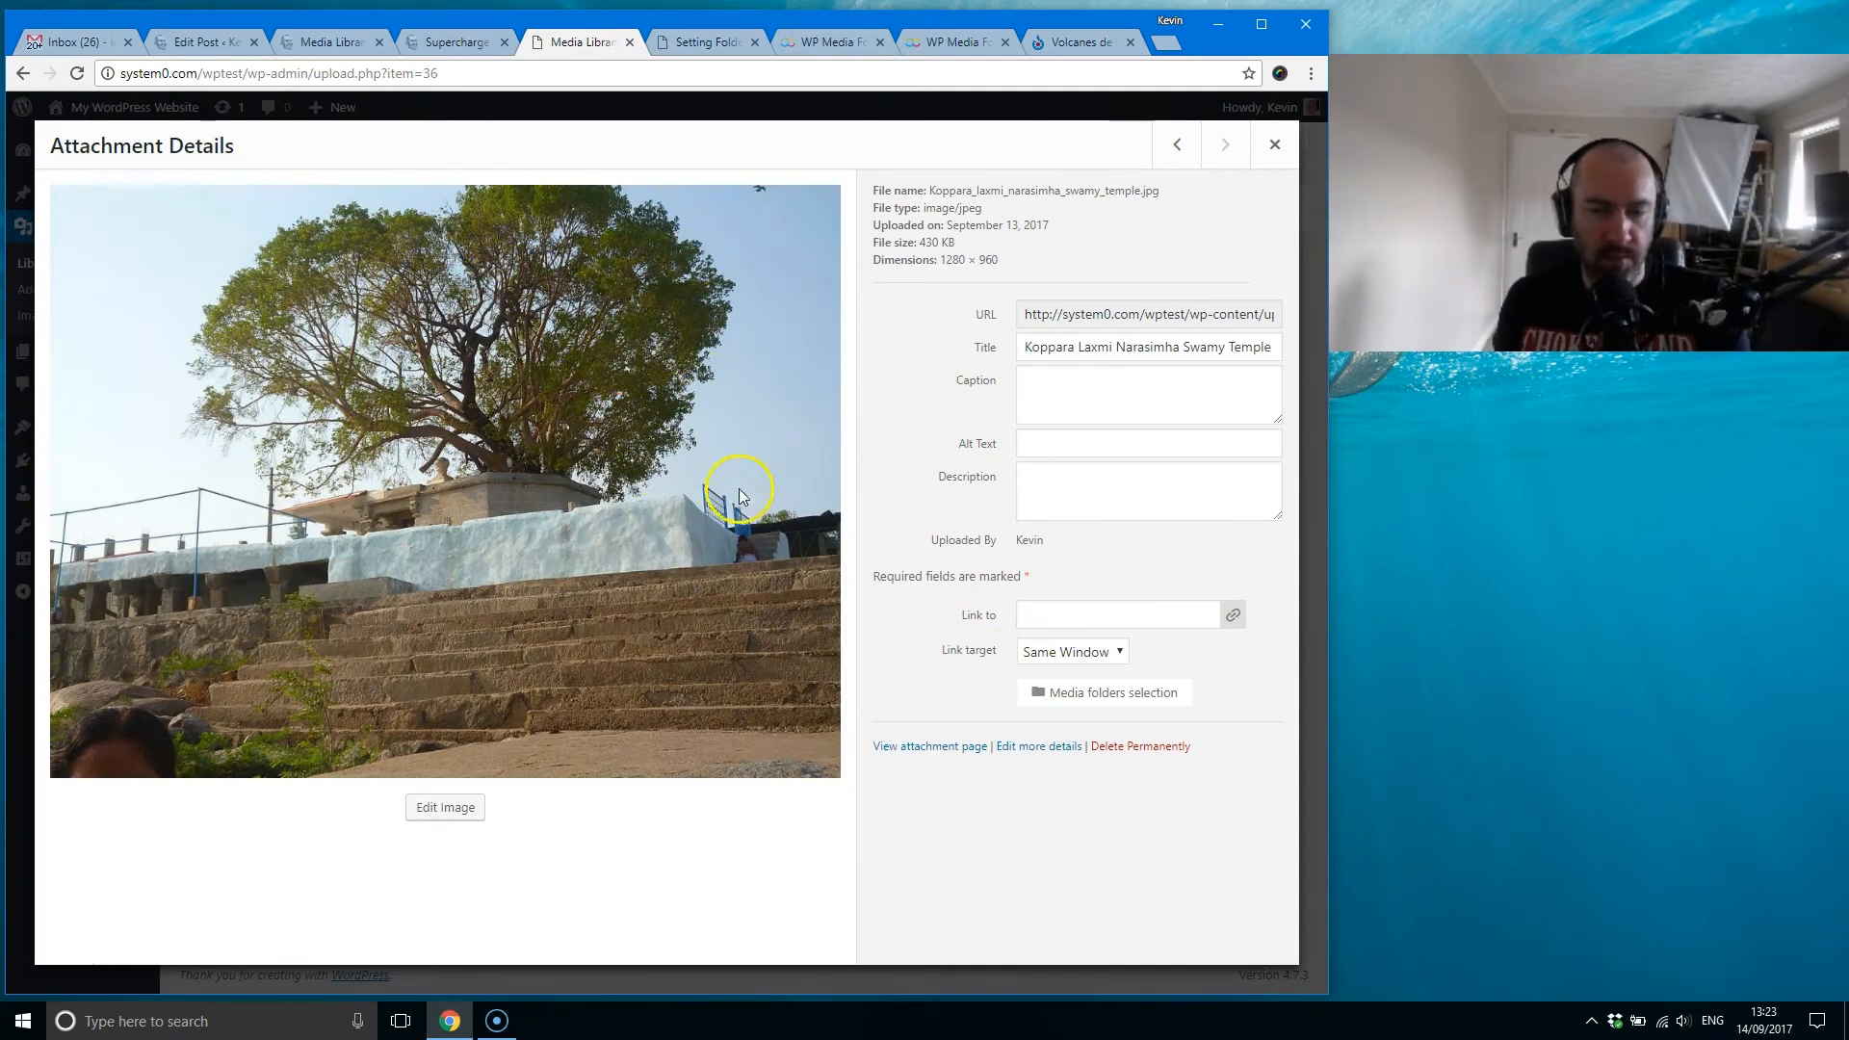
click(1052, 613)
click(1112, 651)
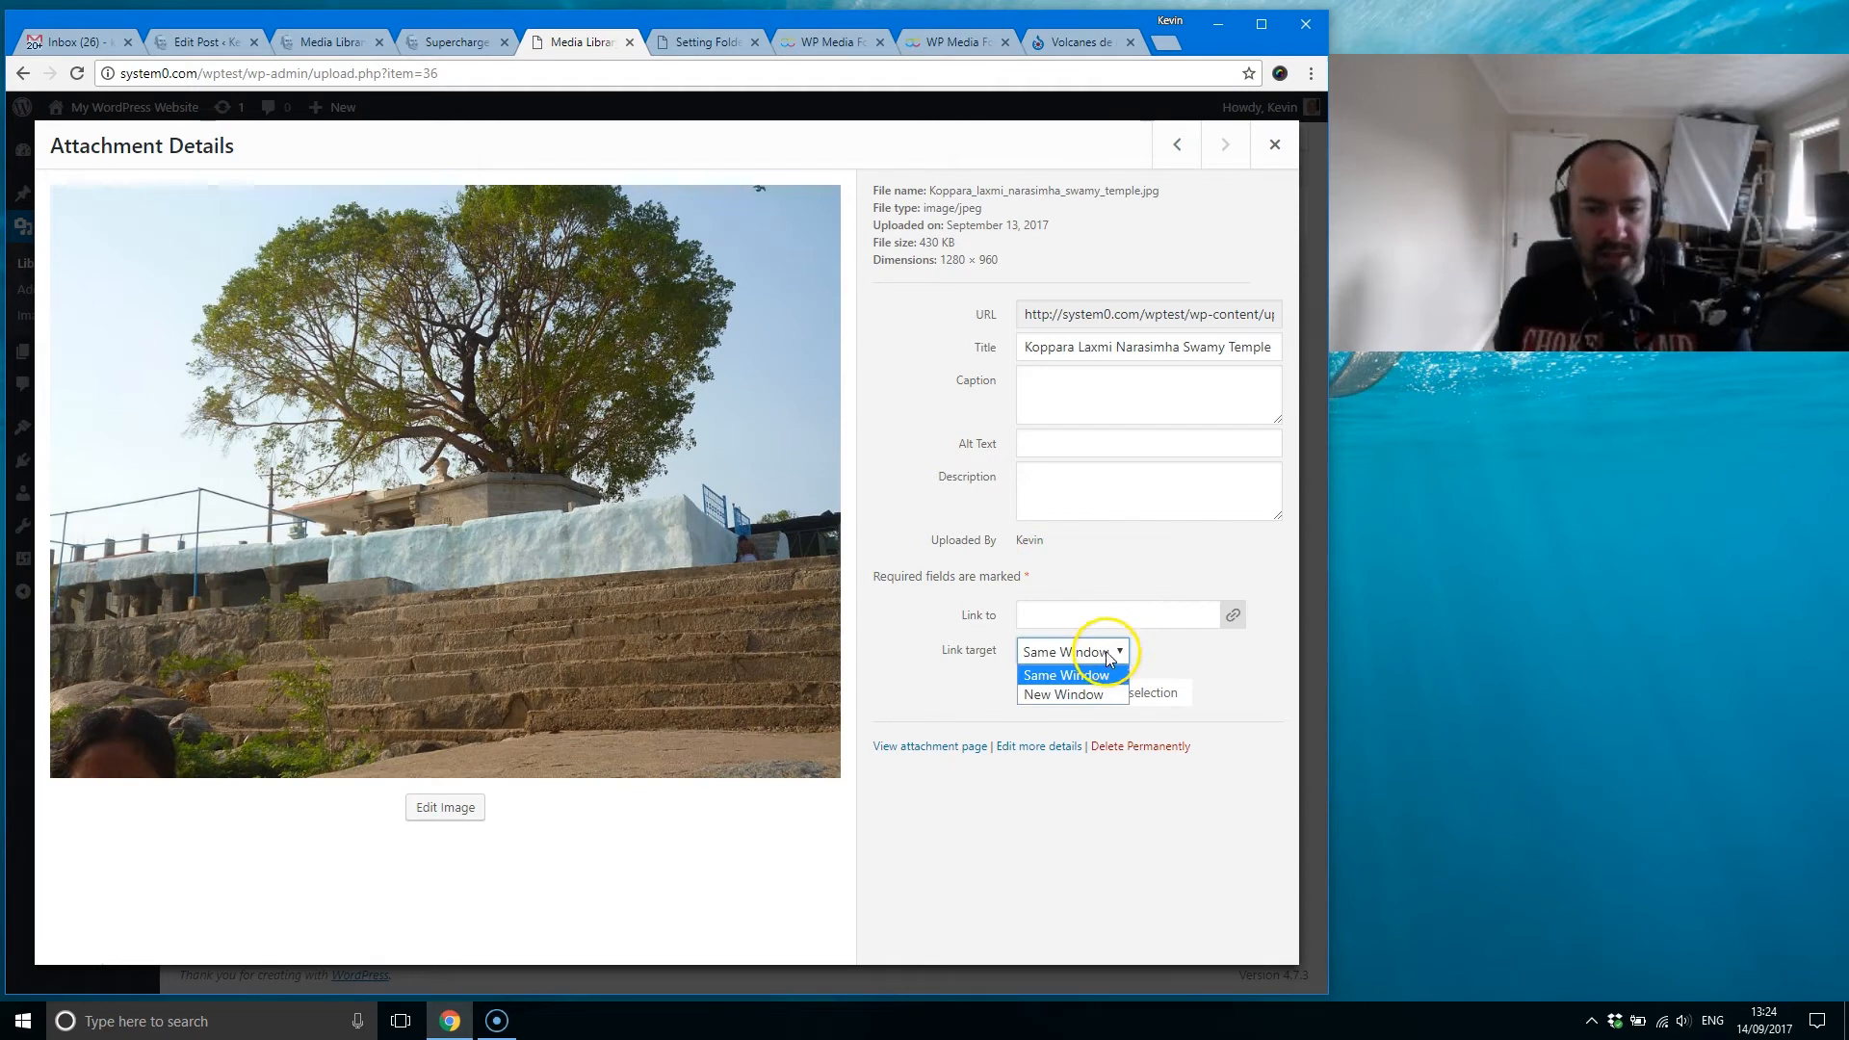
click(1100, 533)
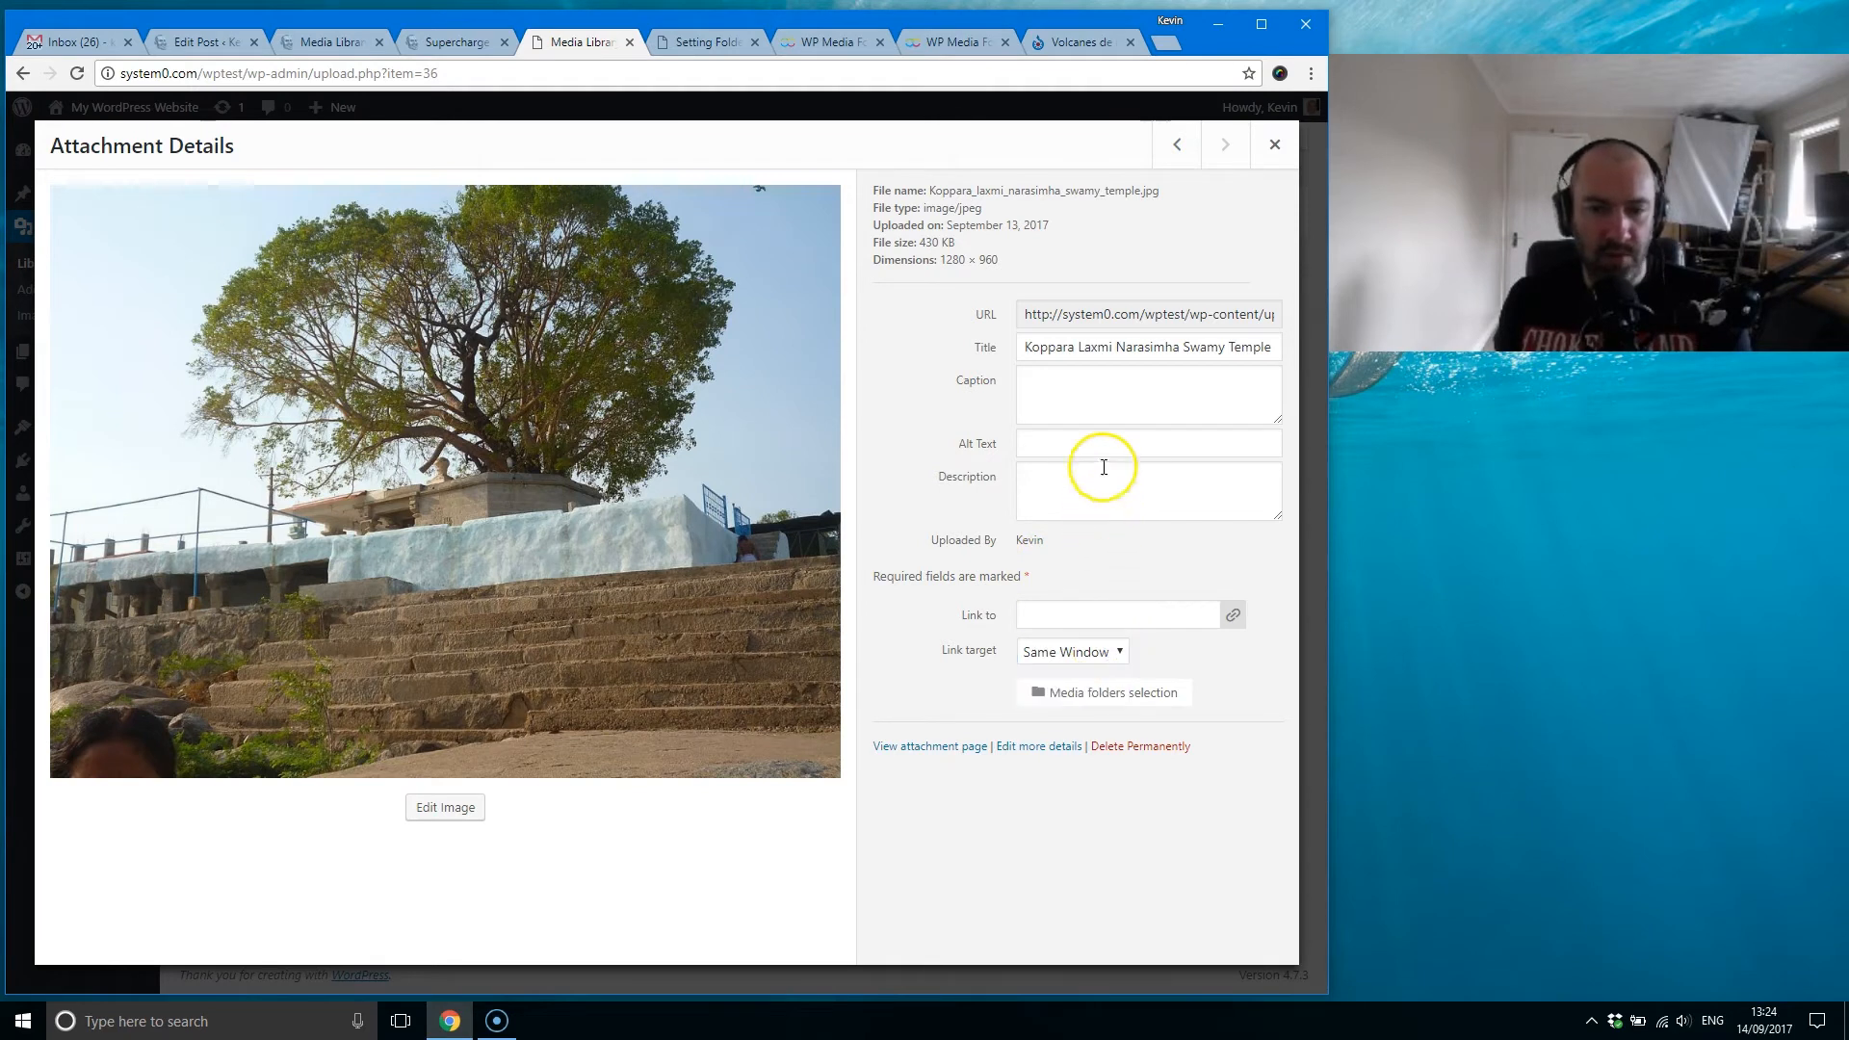
click(1272, 149)
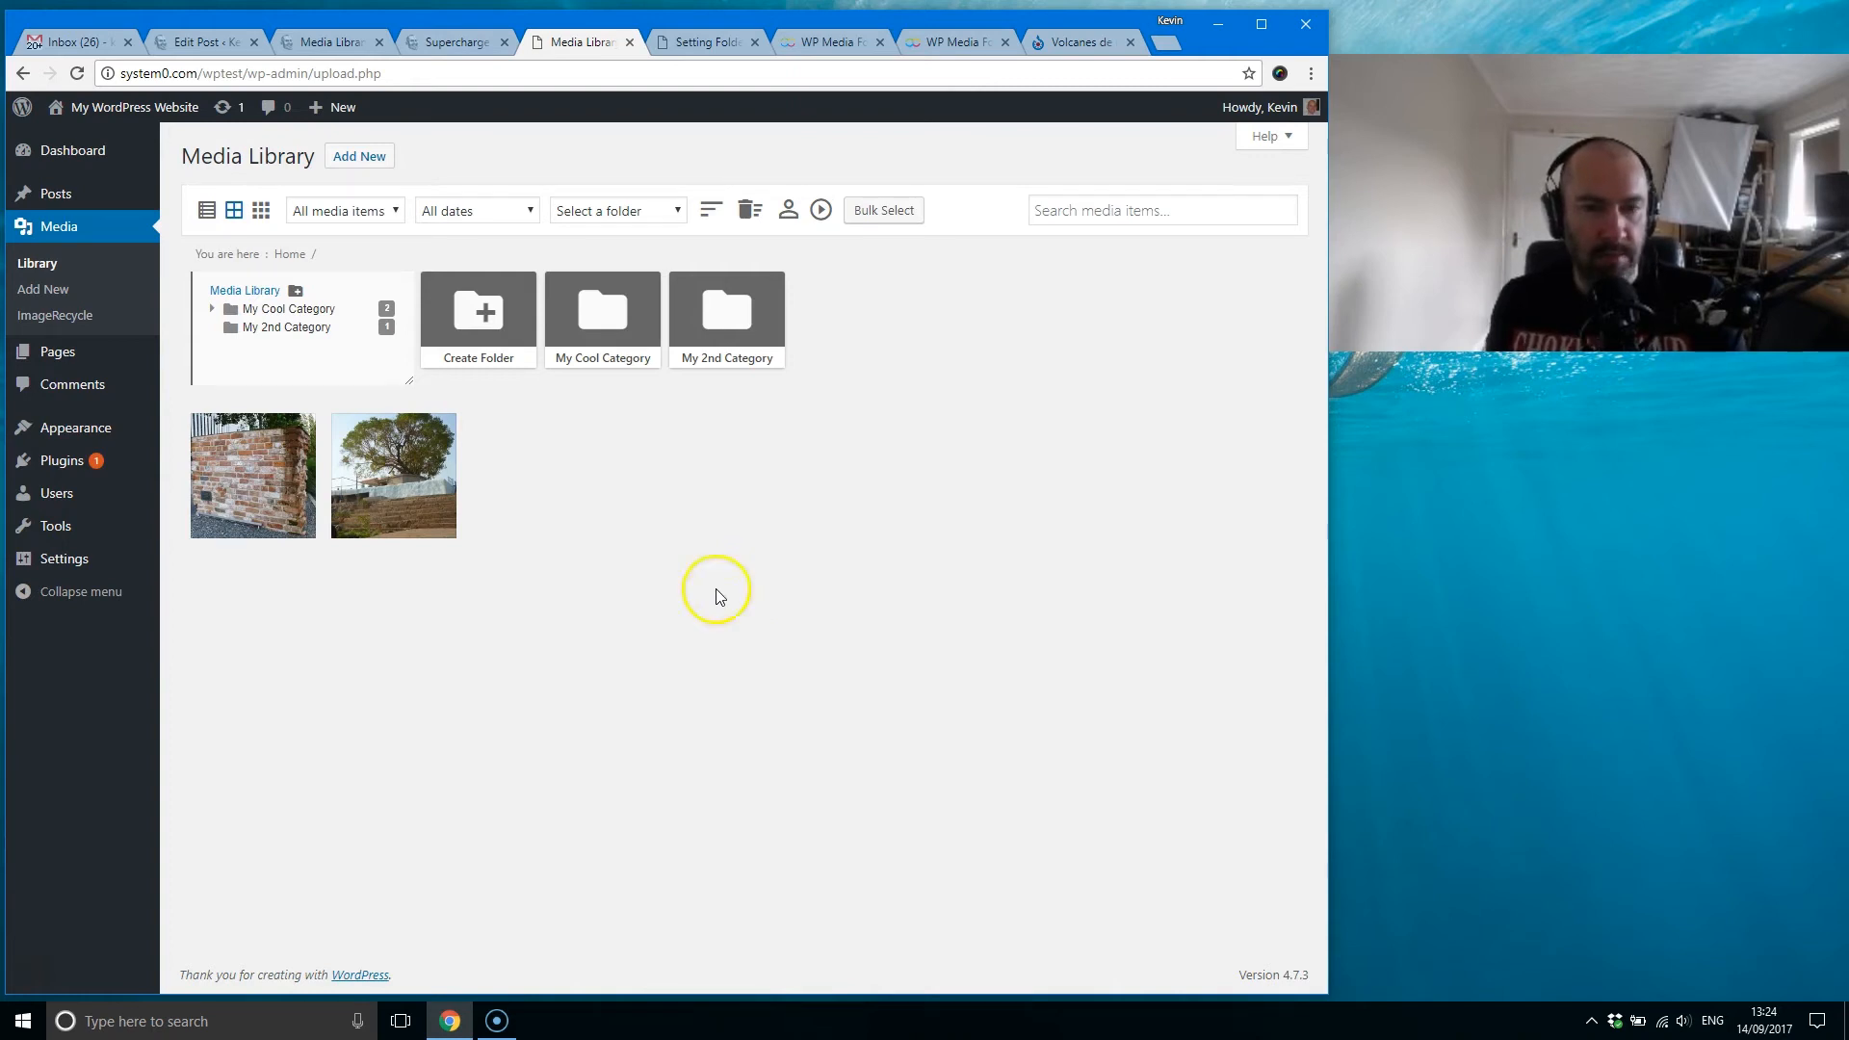
Step: Open the test site's posts list in a new tab, edit the Hello world! post and place the cursor in its inline tweet shortcode
mouse_move(48, 194)
right_click(177, 198)
click(218, 212)
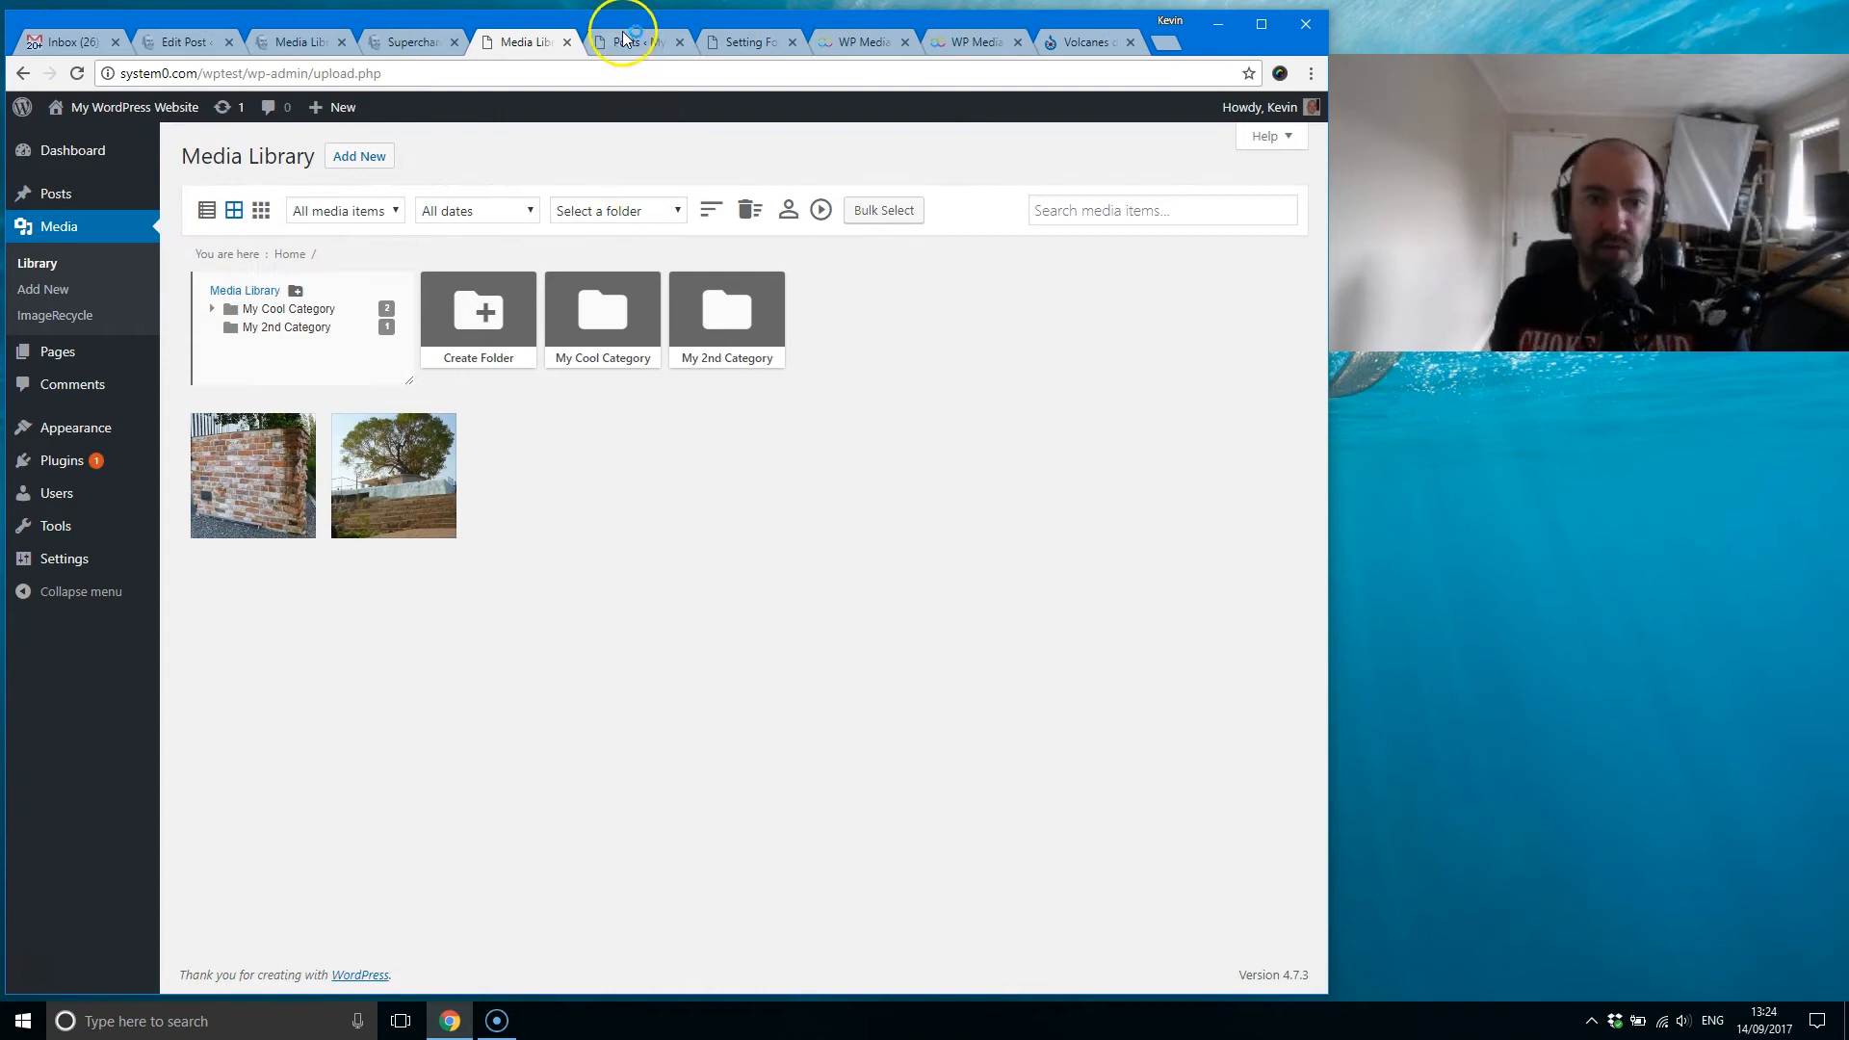
click(621, 42)
click(231, 310)
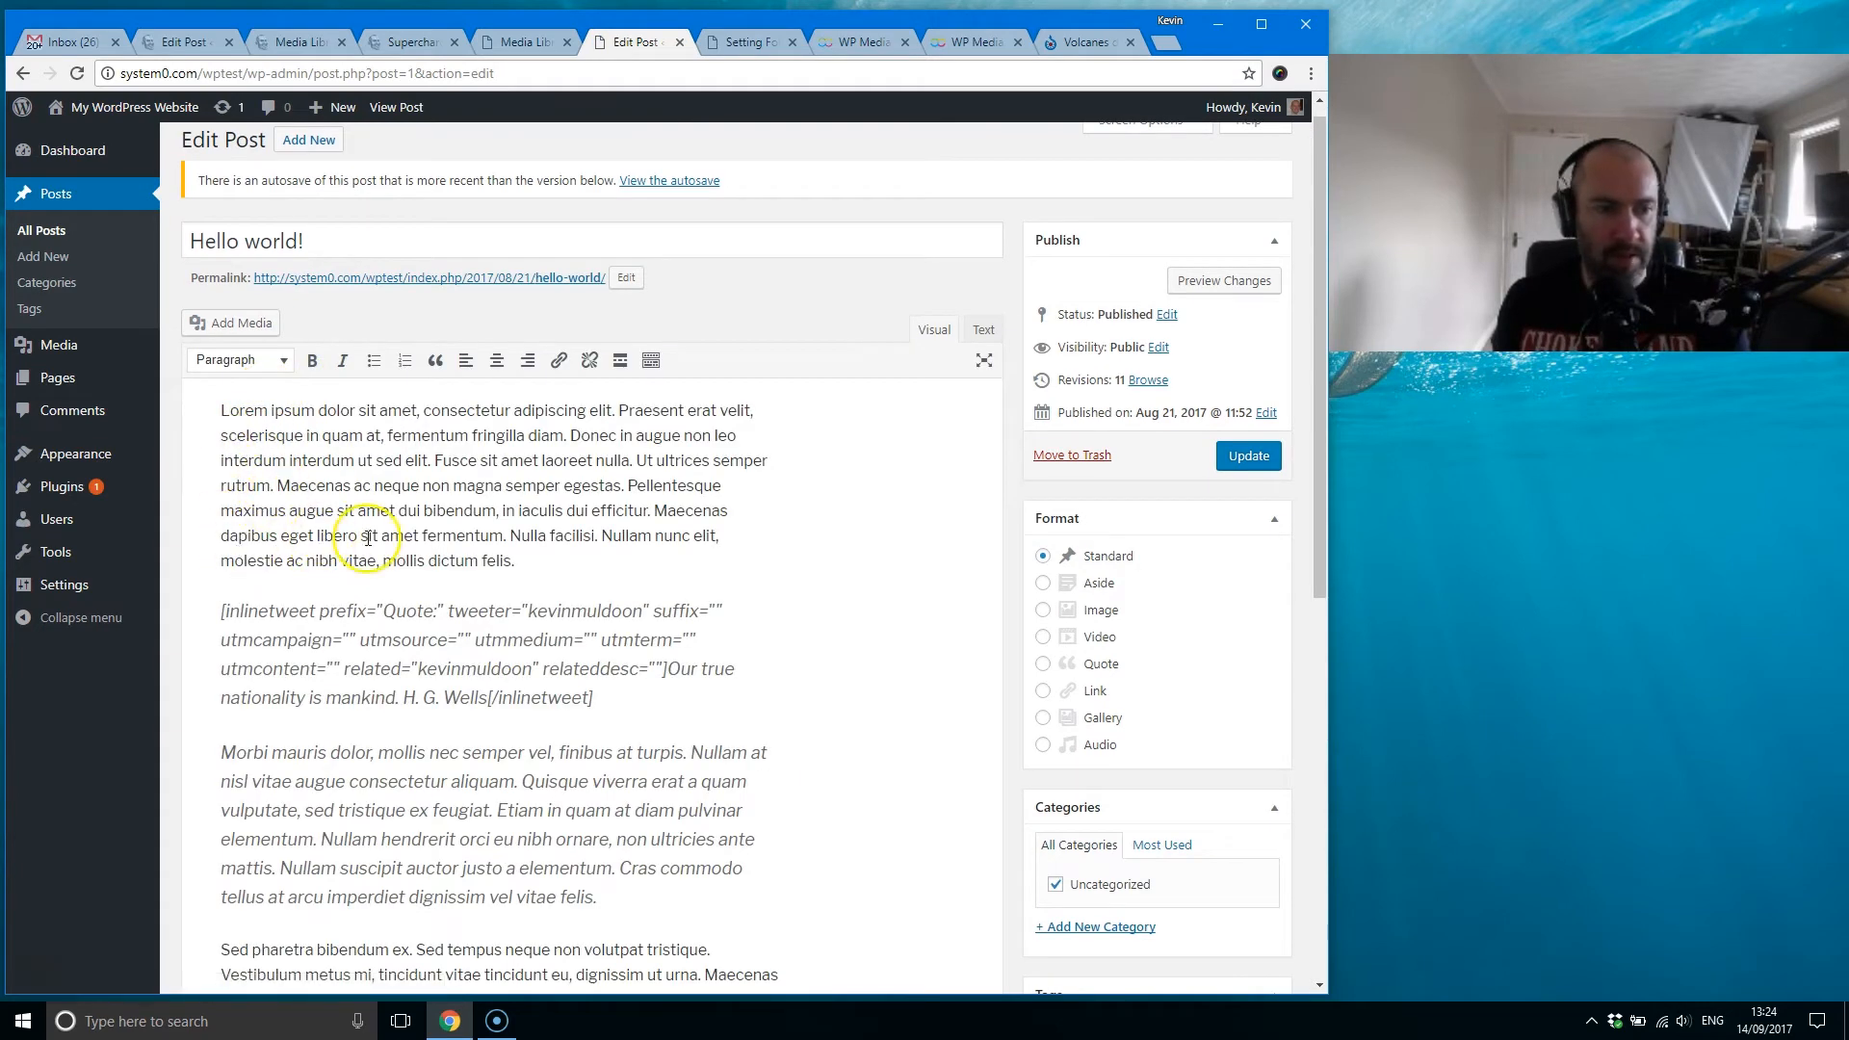
click(532, 588)
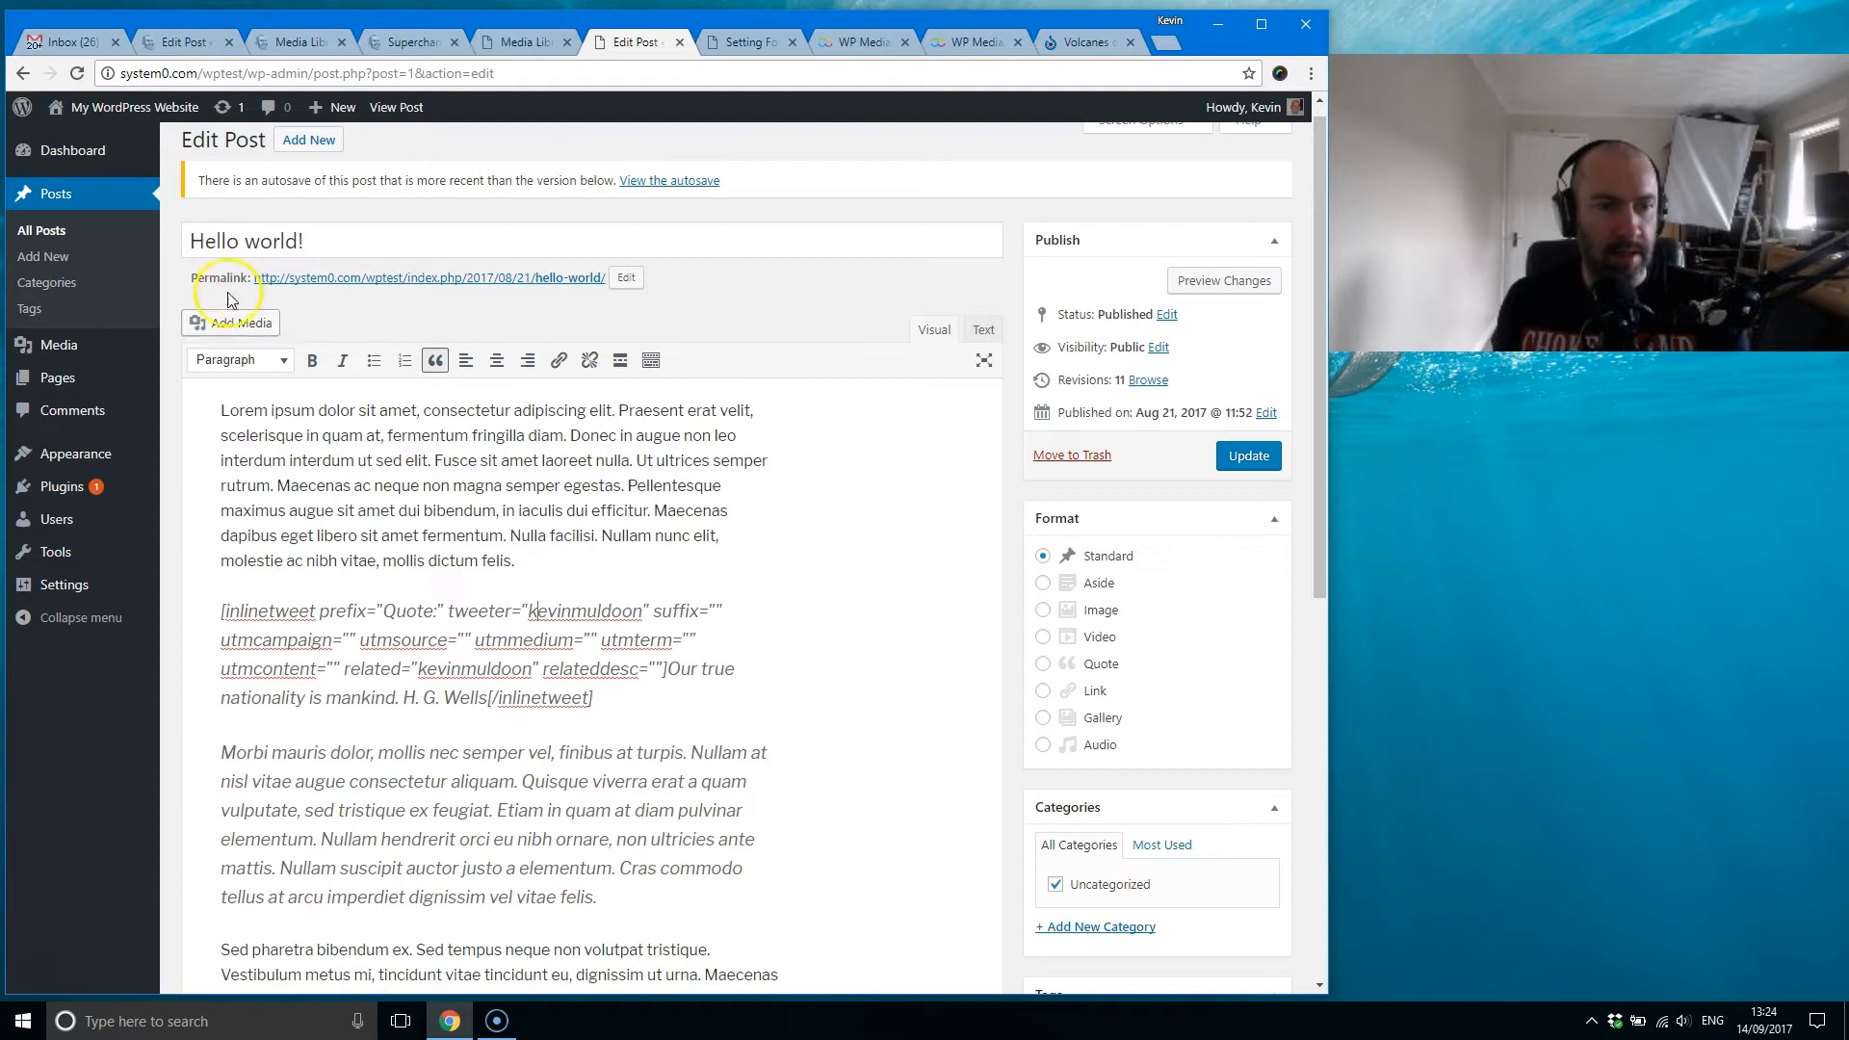
Step: Open the post's Insert Media window, view its file upload options and return to its media library
click(262, 328)
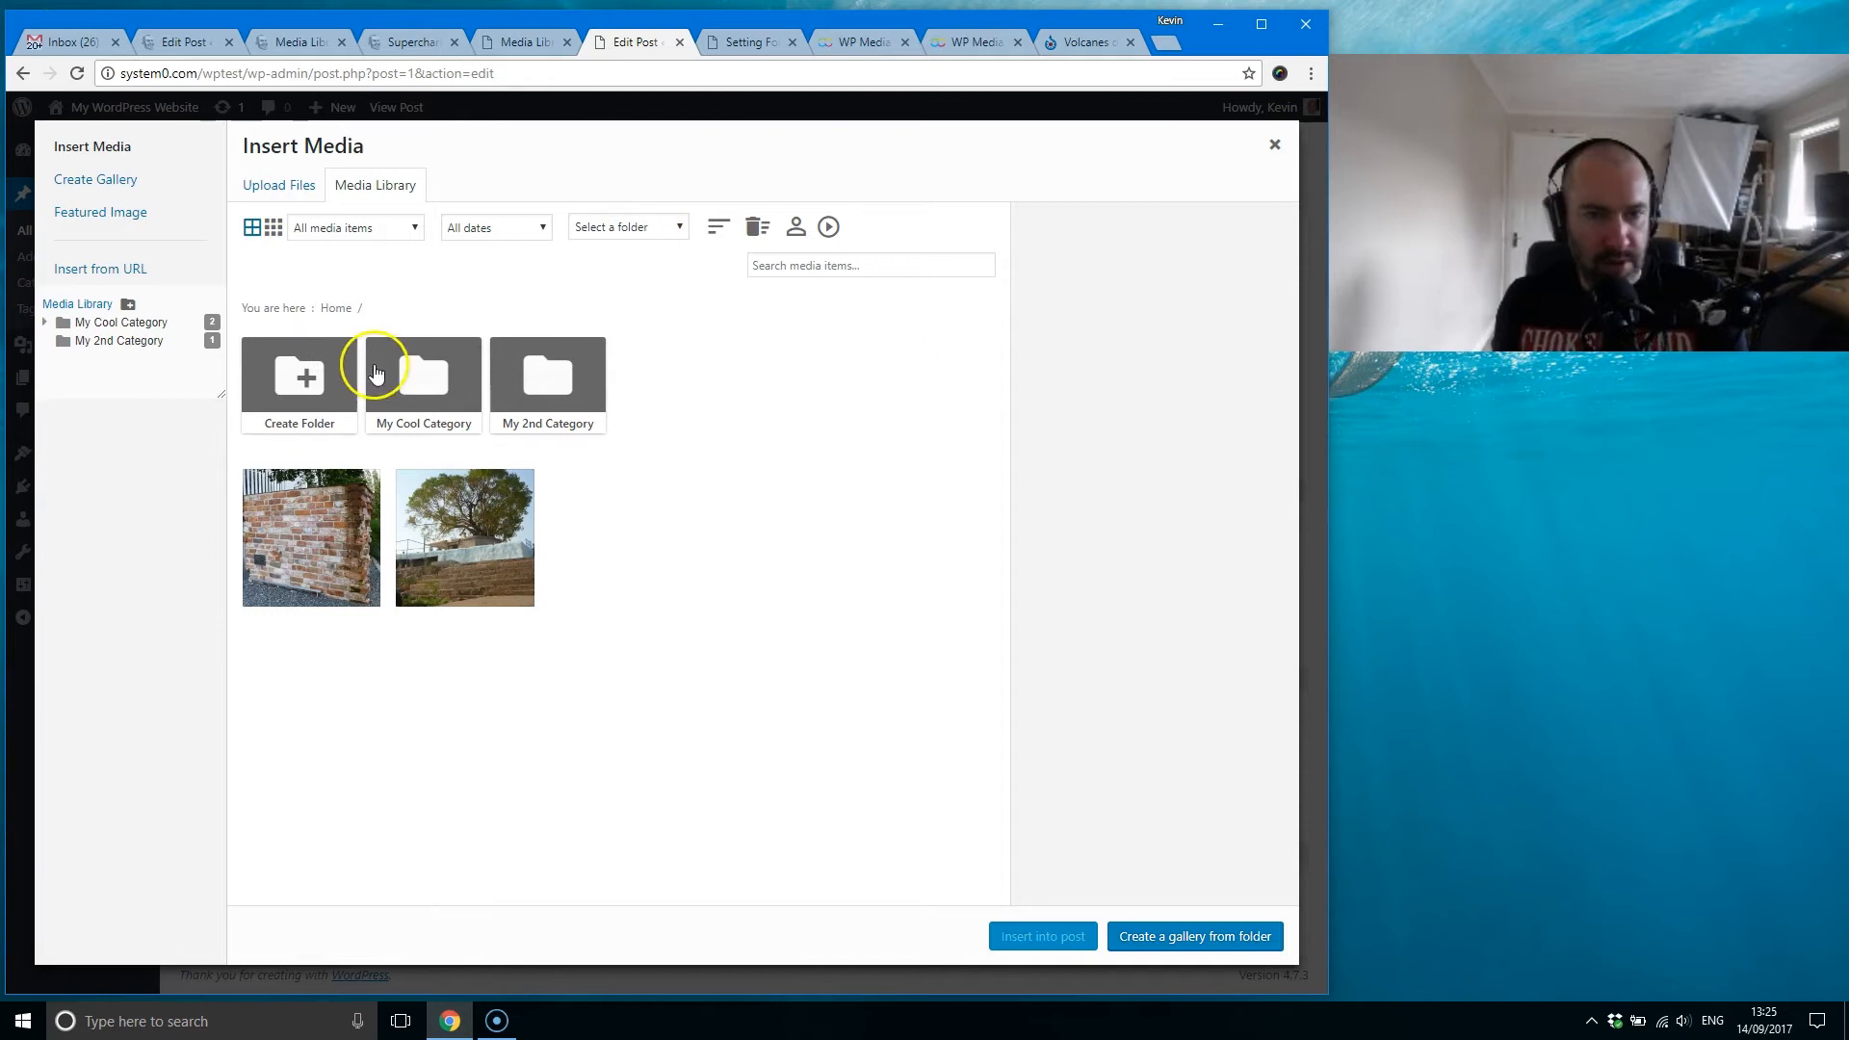
click(272, 184)
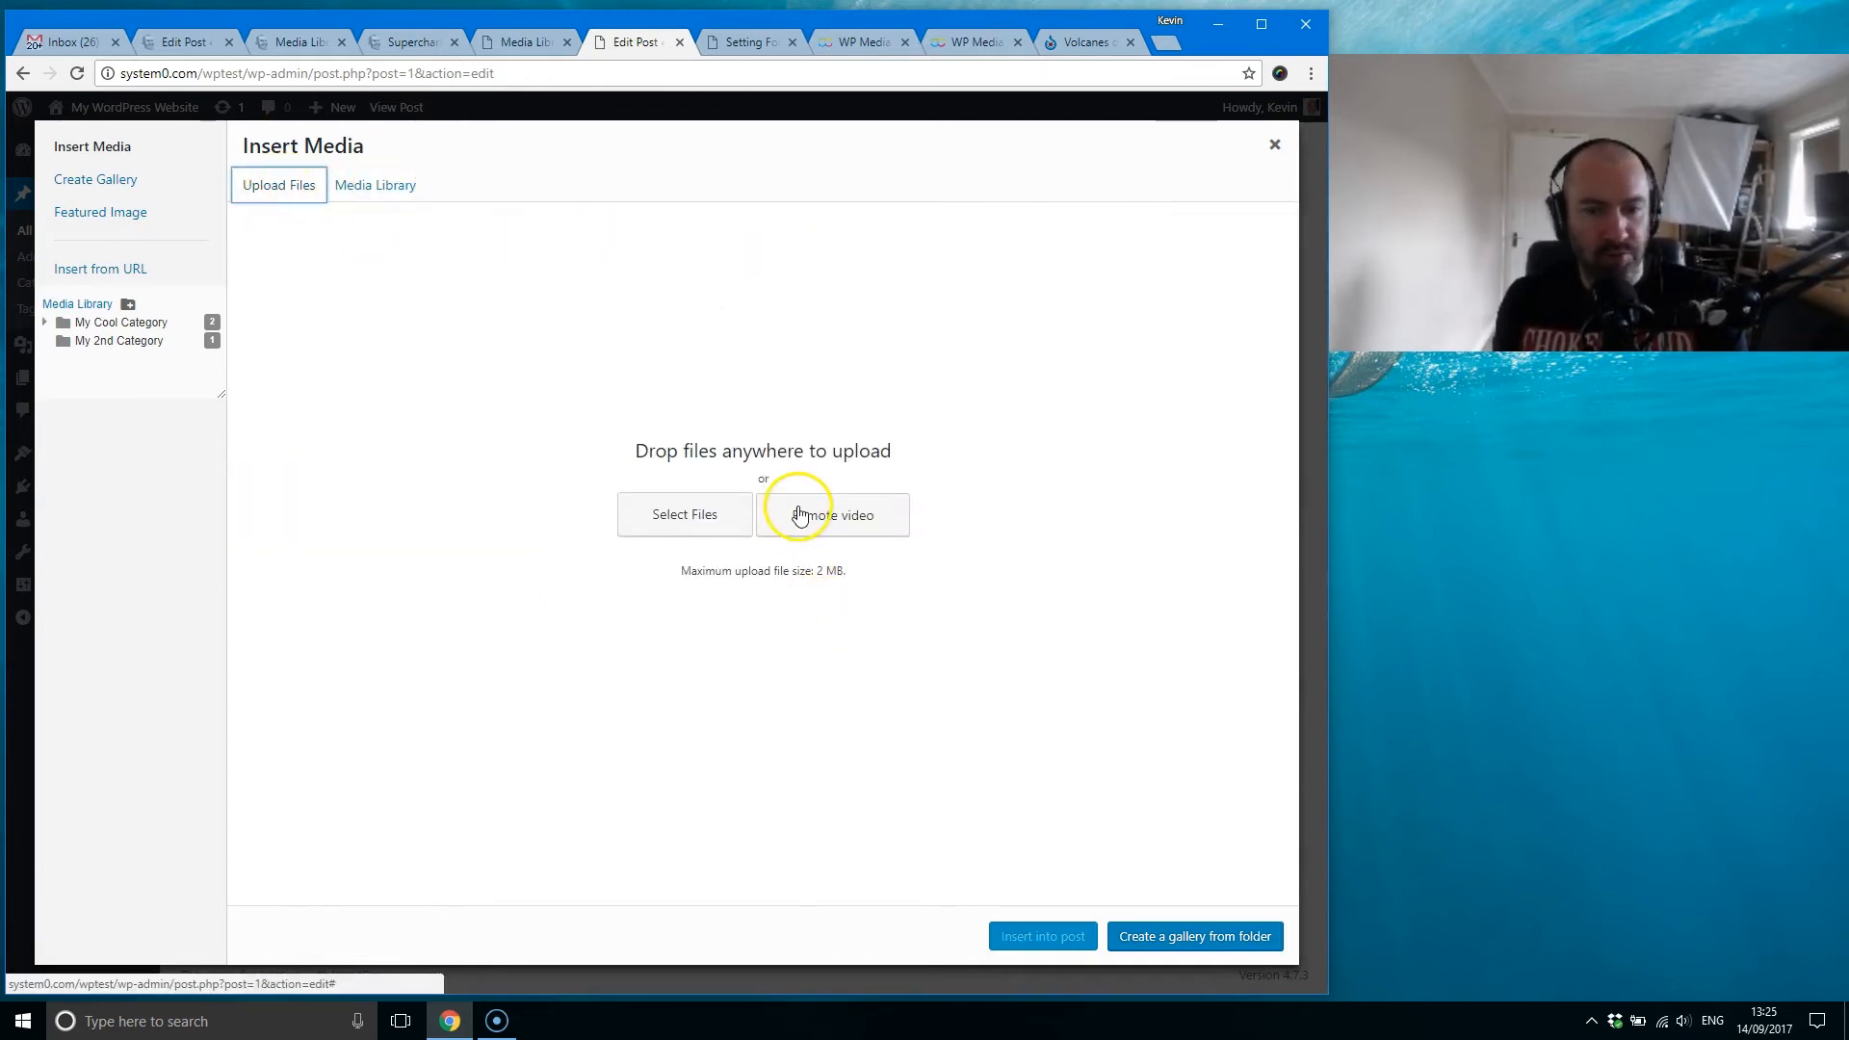
click(387, 187)
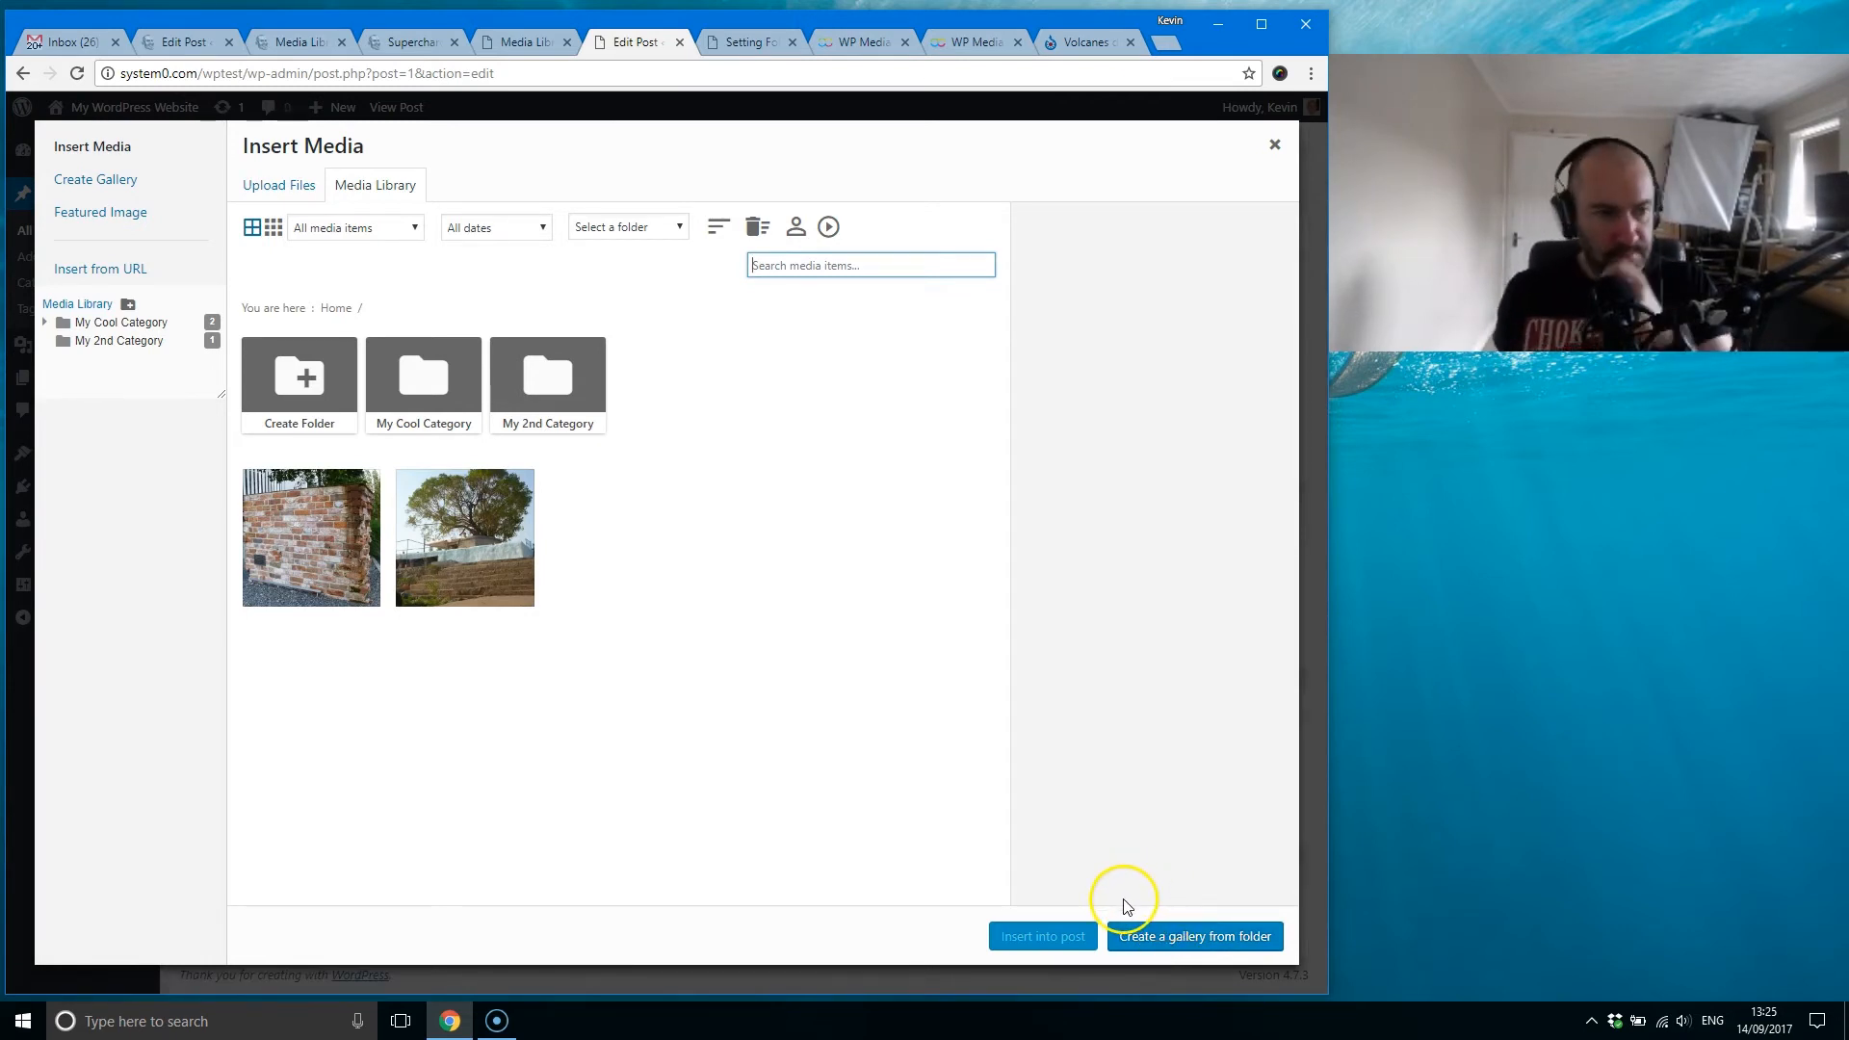
Step: Start a gallery from the top-level folder, cancel it and deselect both of its images
click(1208, 947)
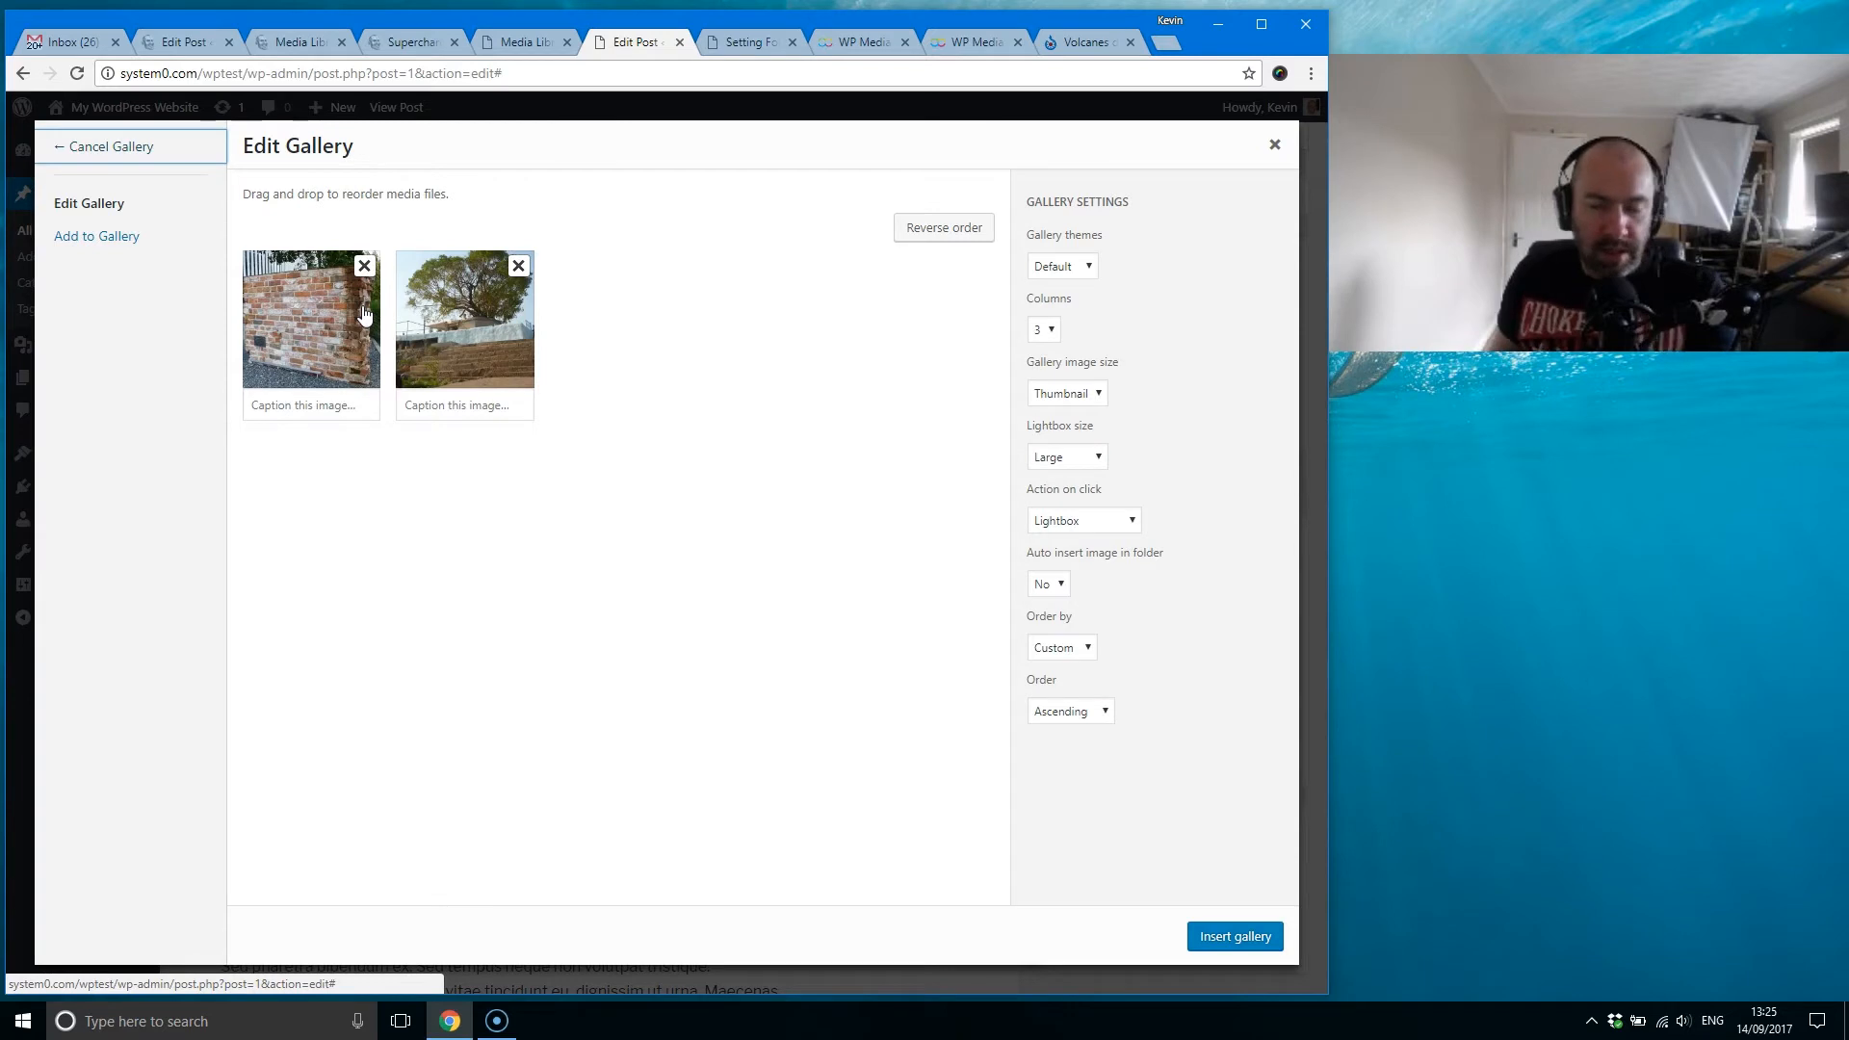
click(94, 147)
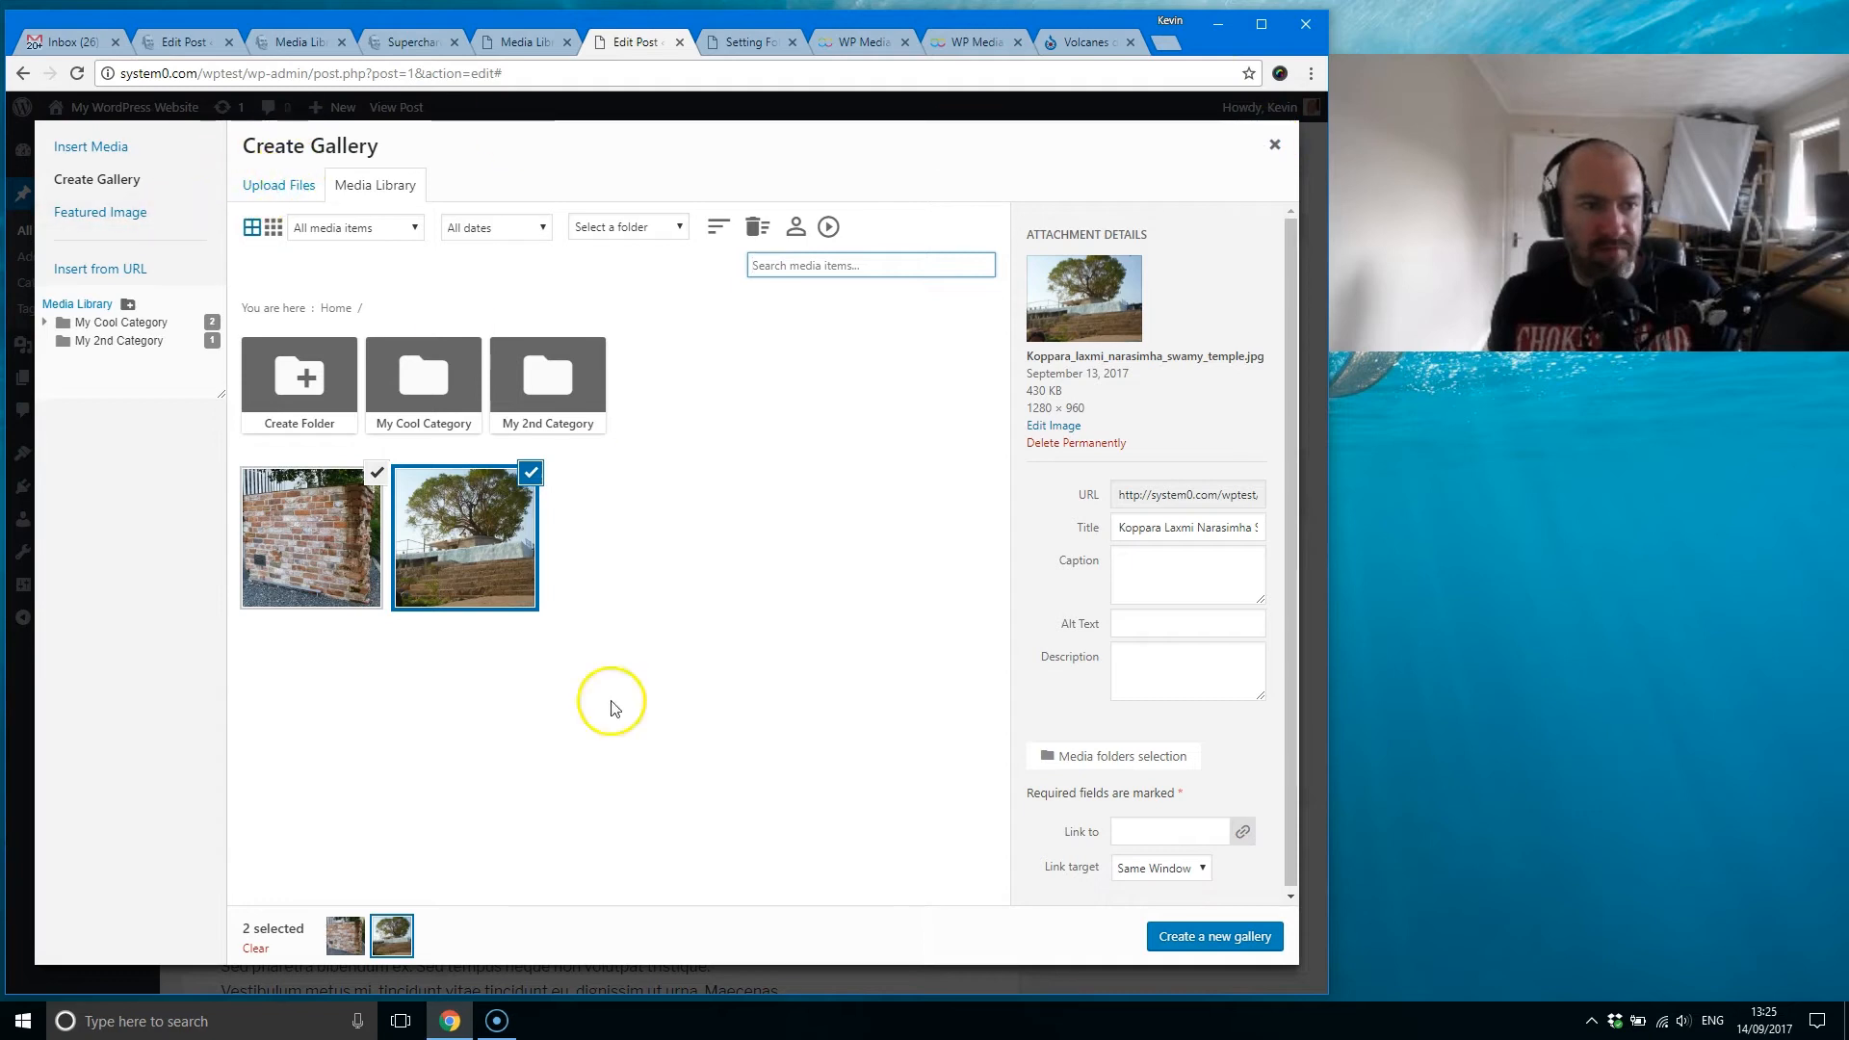
click(308, 520)
click(371, 488)
click(528, 472)
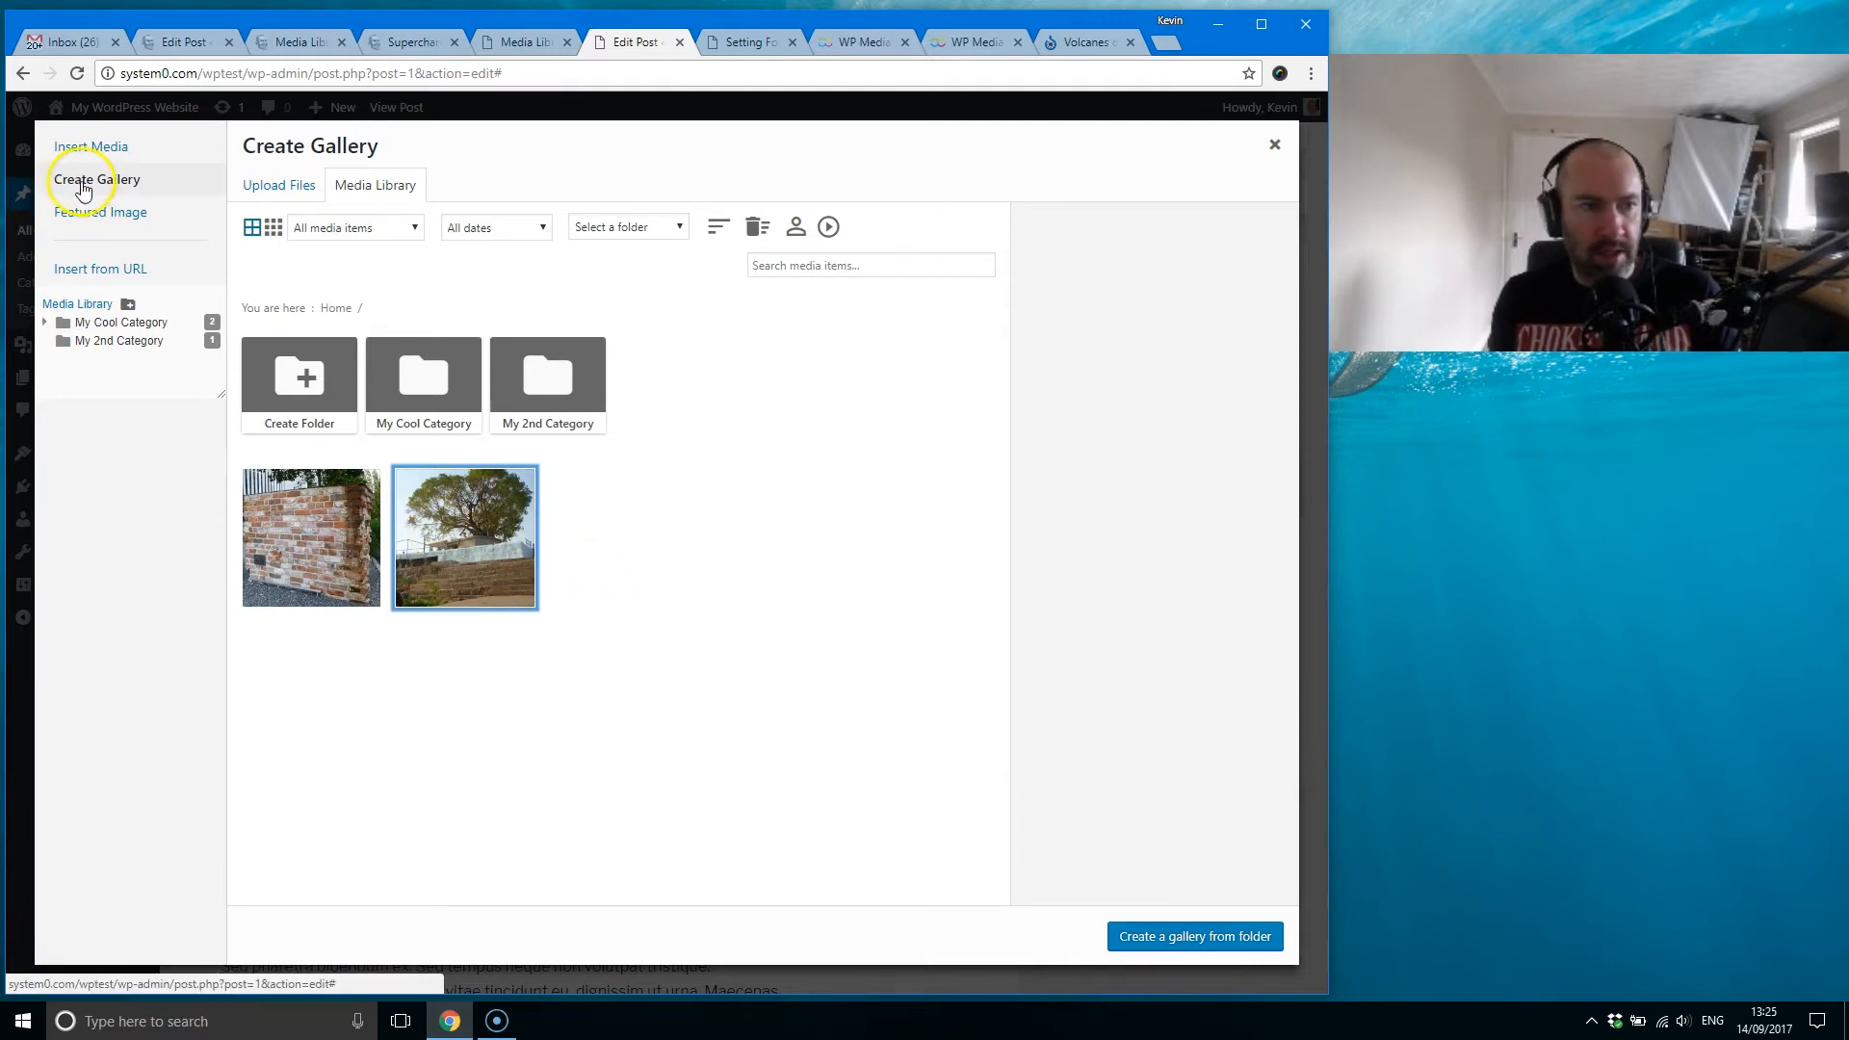
Step: Select the brick wall and tree images for a gallery by hand and deselect them again
click(278, 554)
click(444, 526)
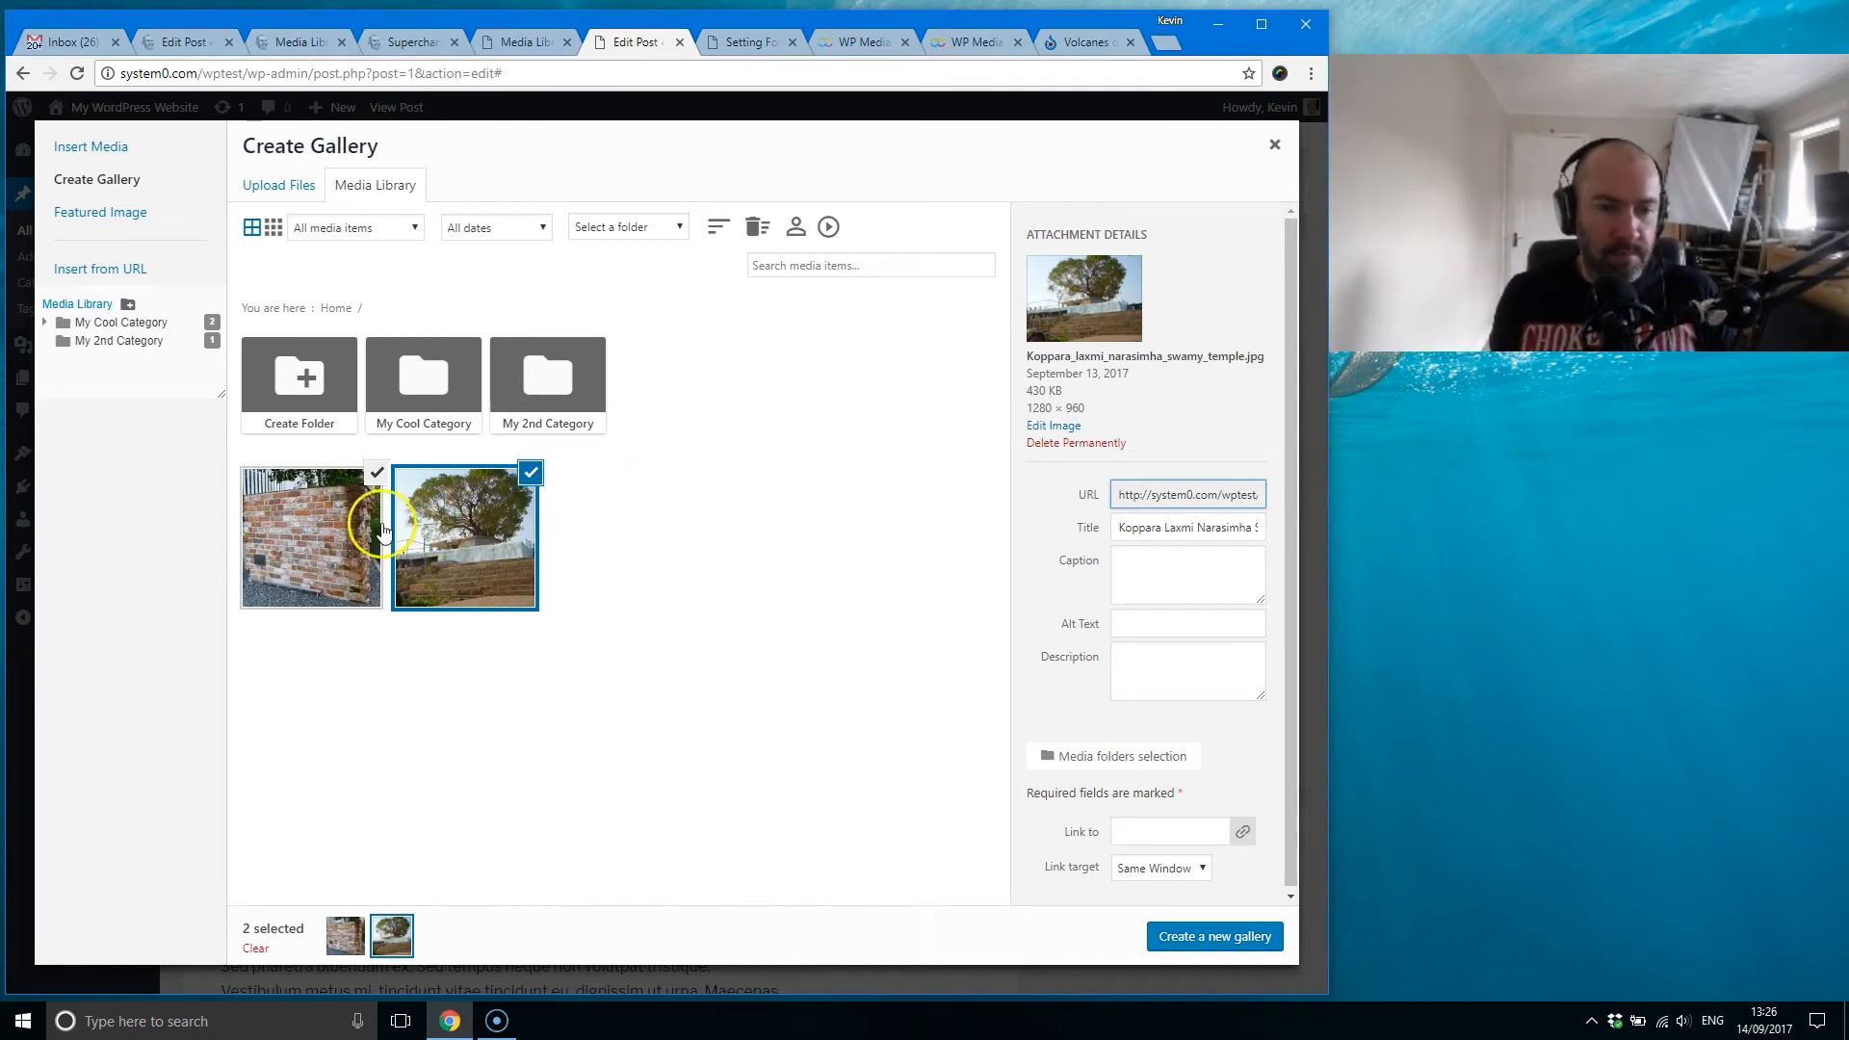
click(529, 473)
click(371, 474)
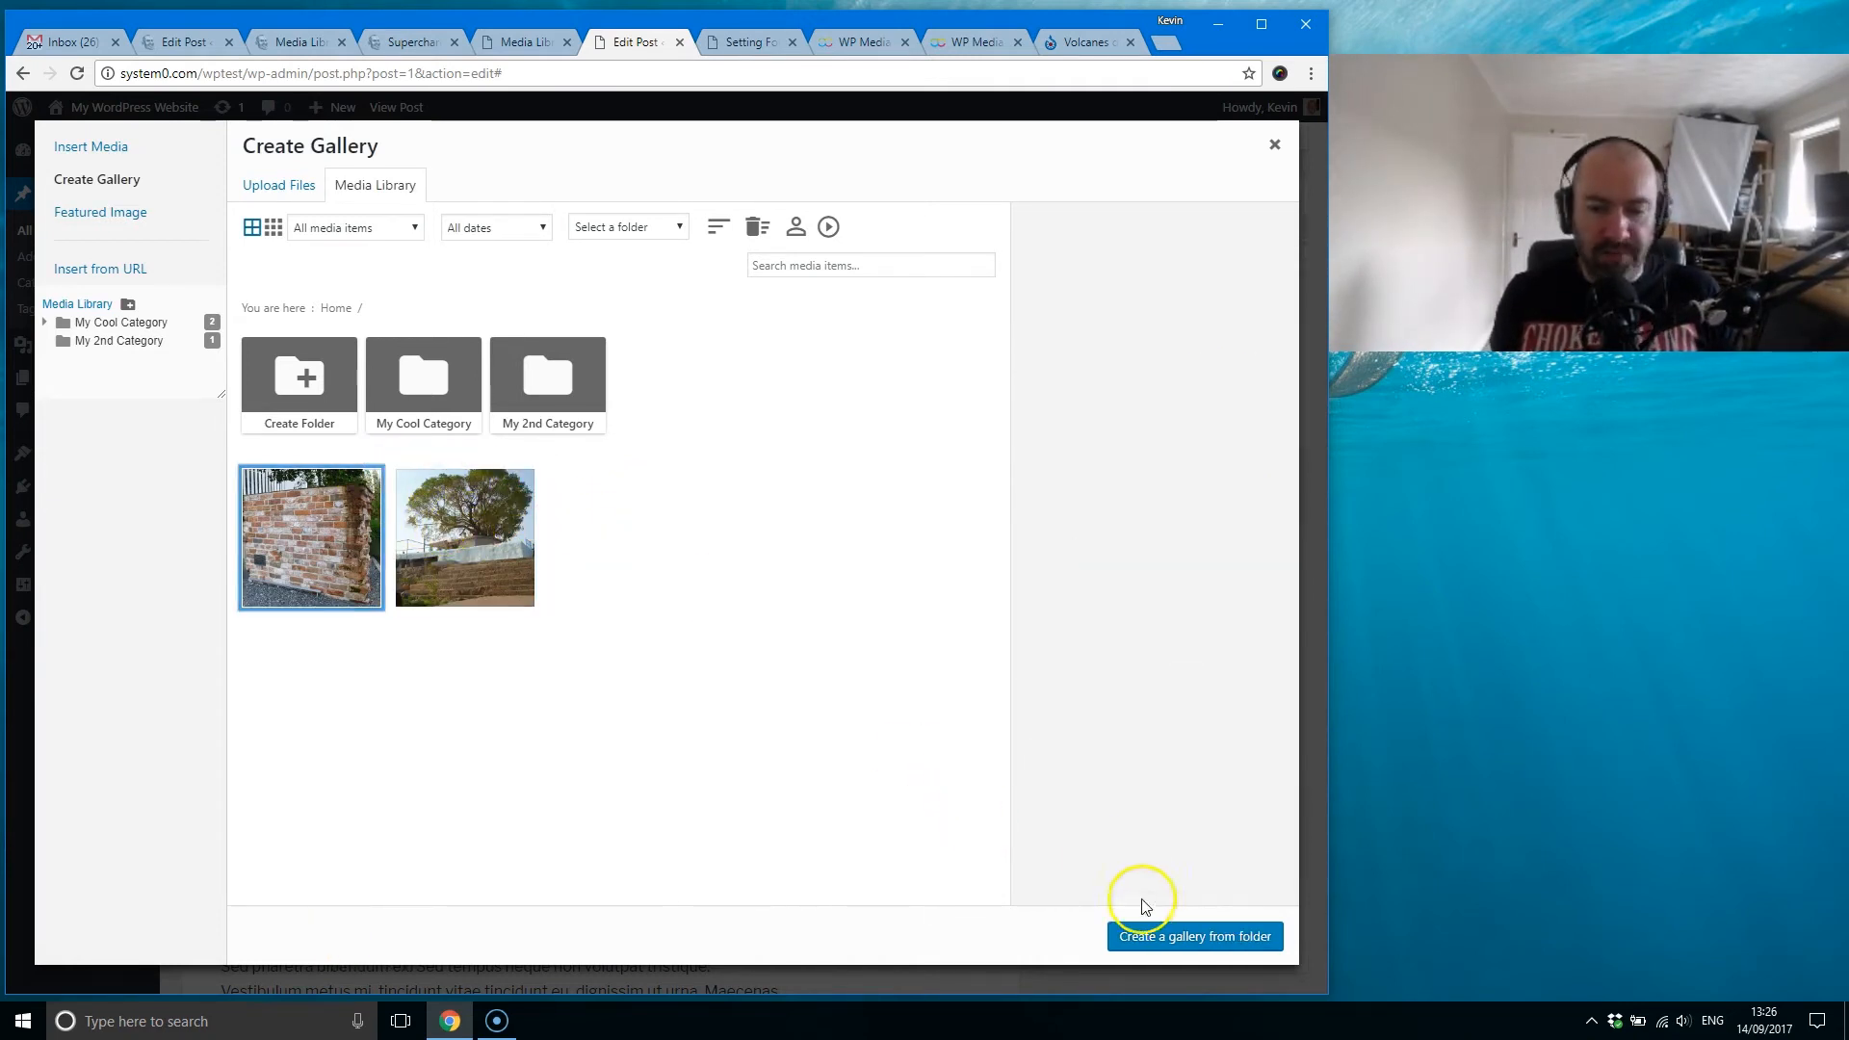
Step: Create a gallery from the top-level folder and look through its theme, columns, image size and lightbox size options without changing them
click(1159, 947)
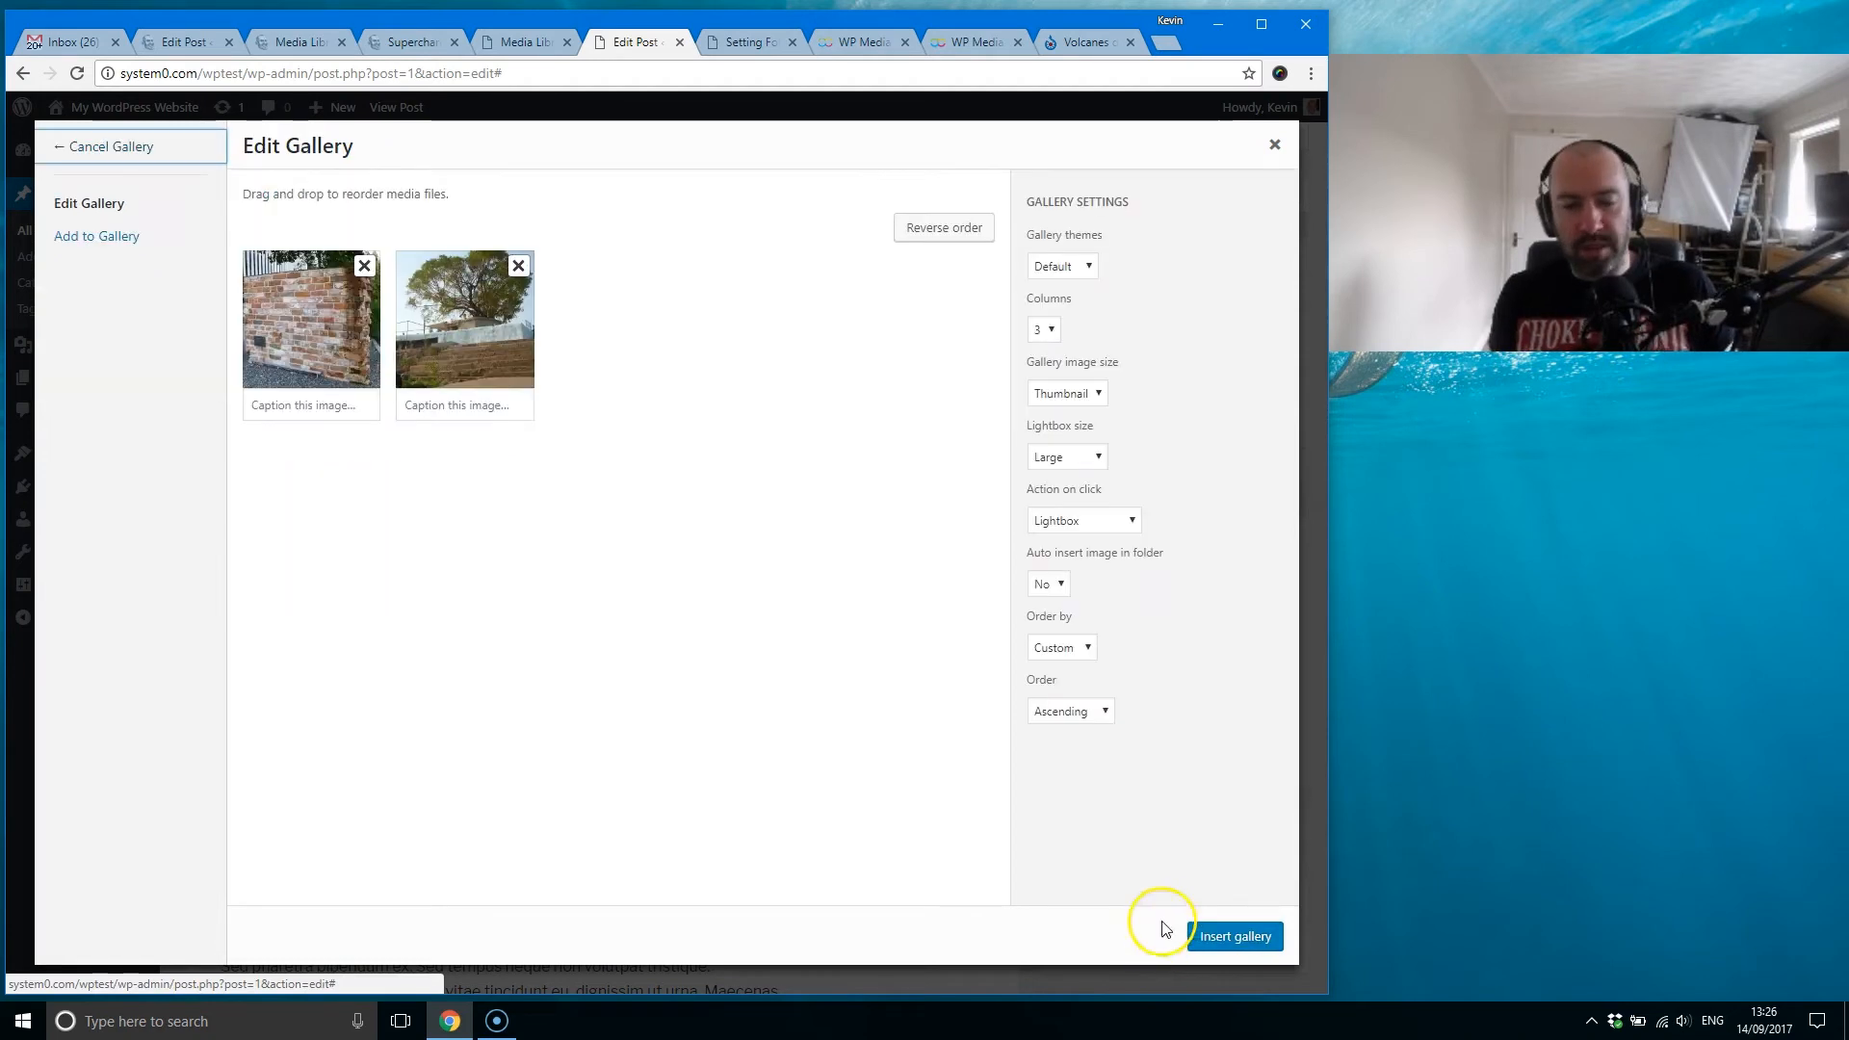
click(675, 516)
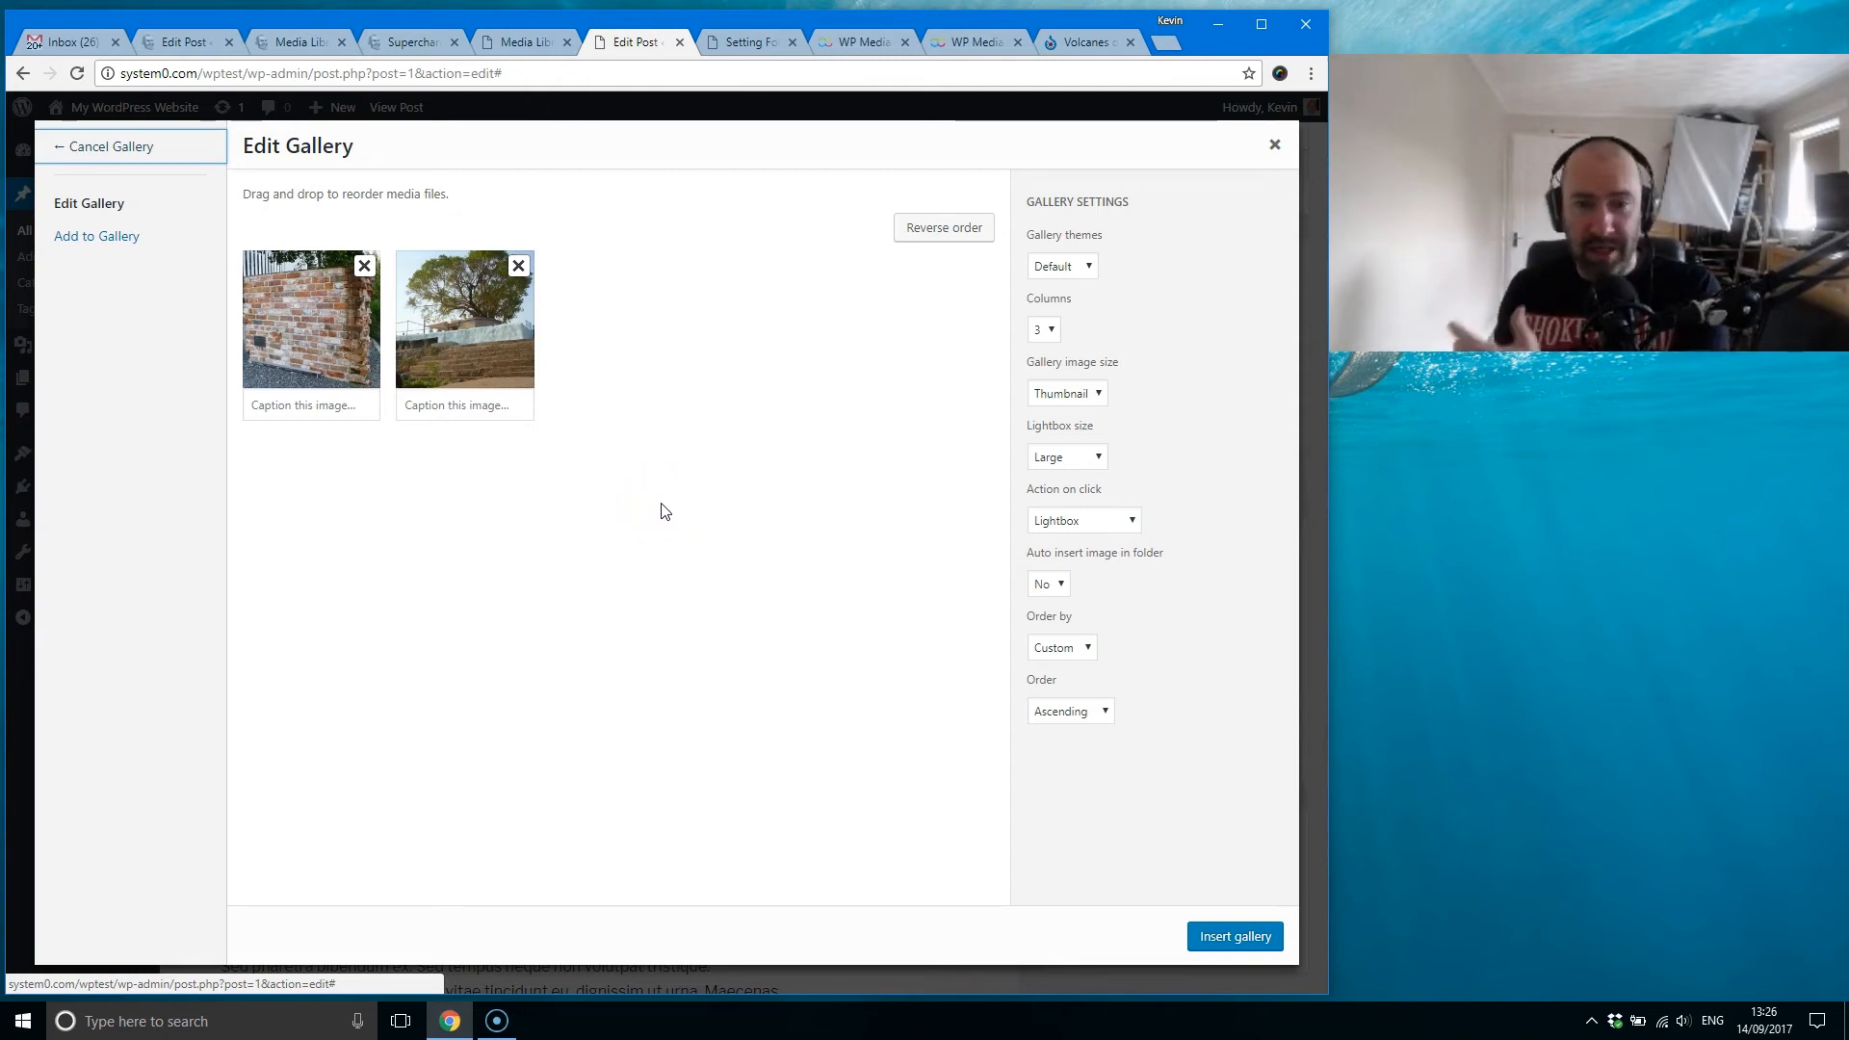
click(1072, 270)
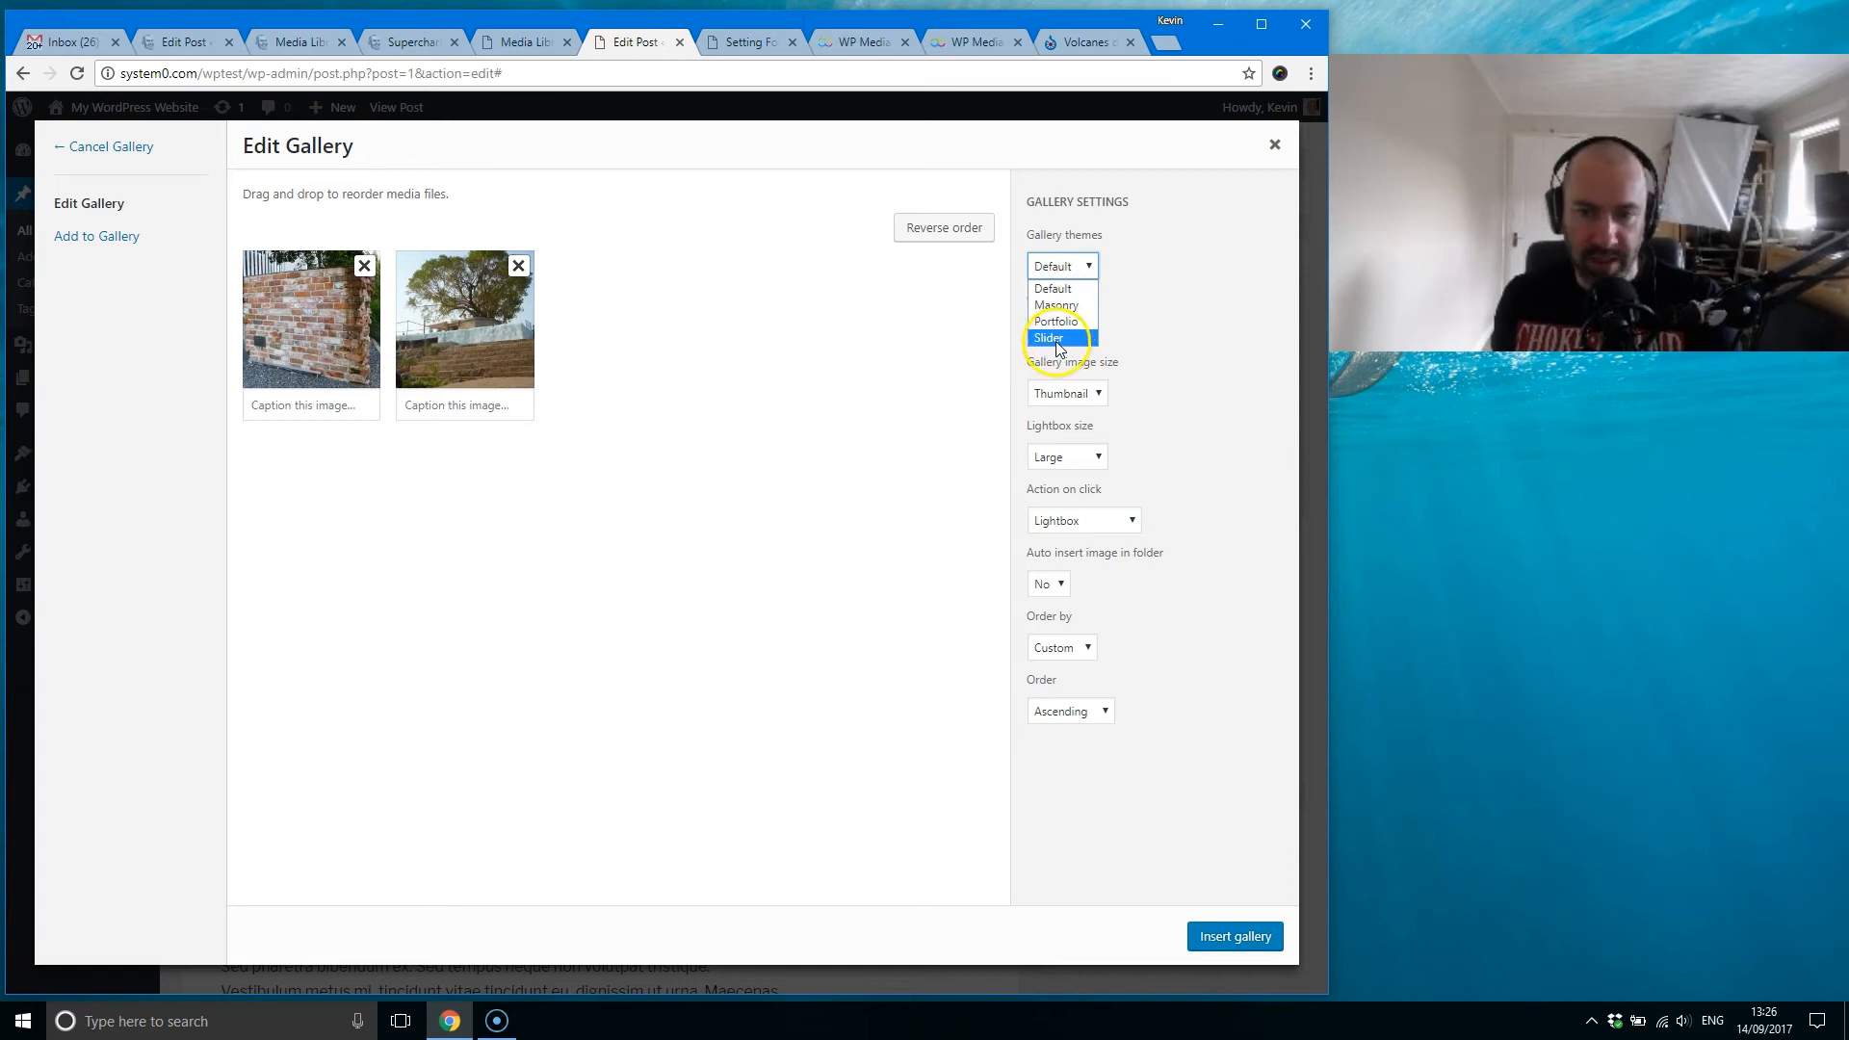
click(1186, 314)
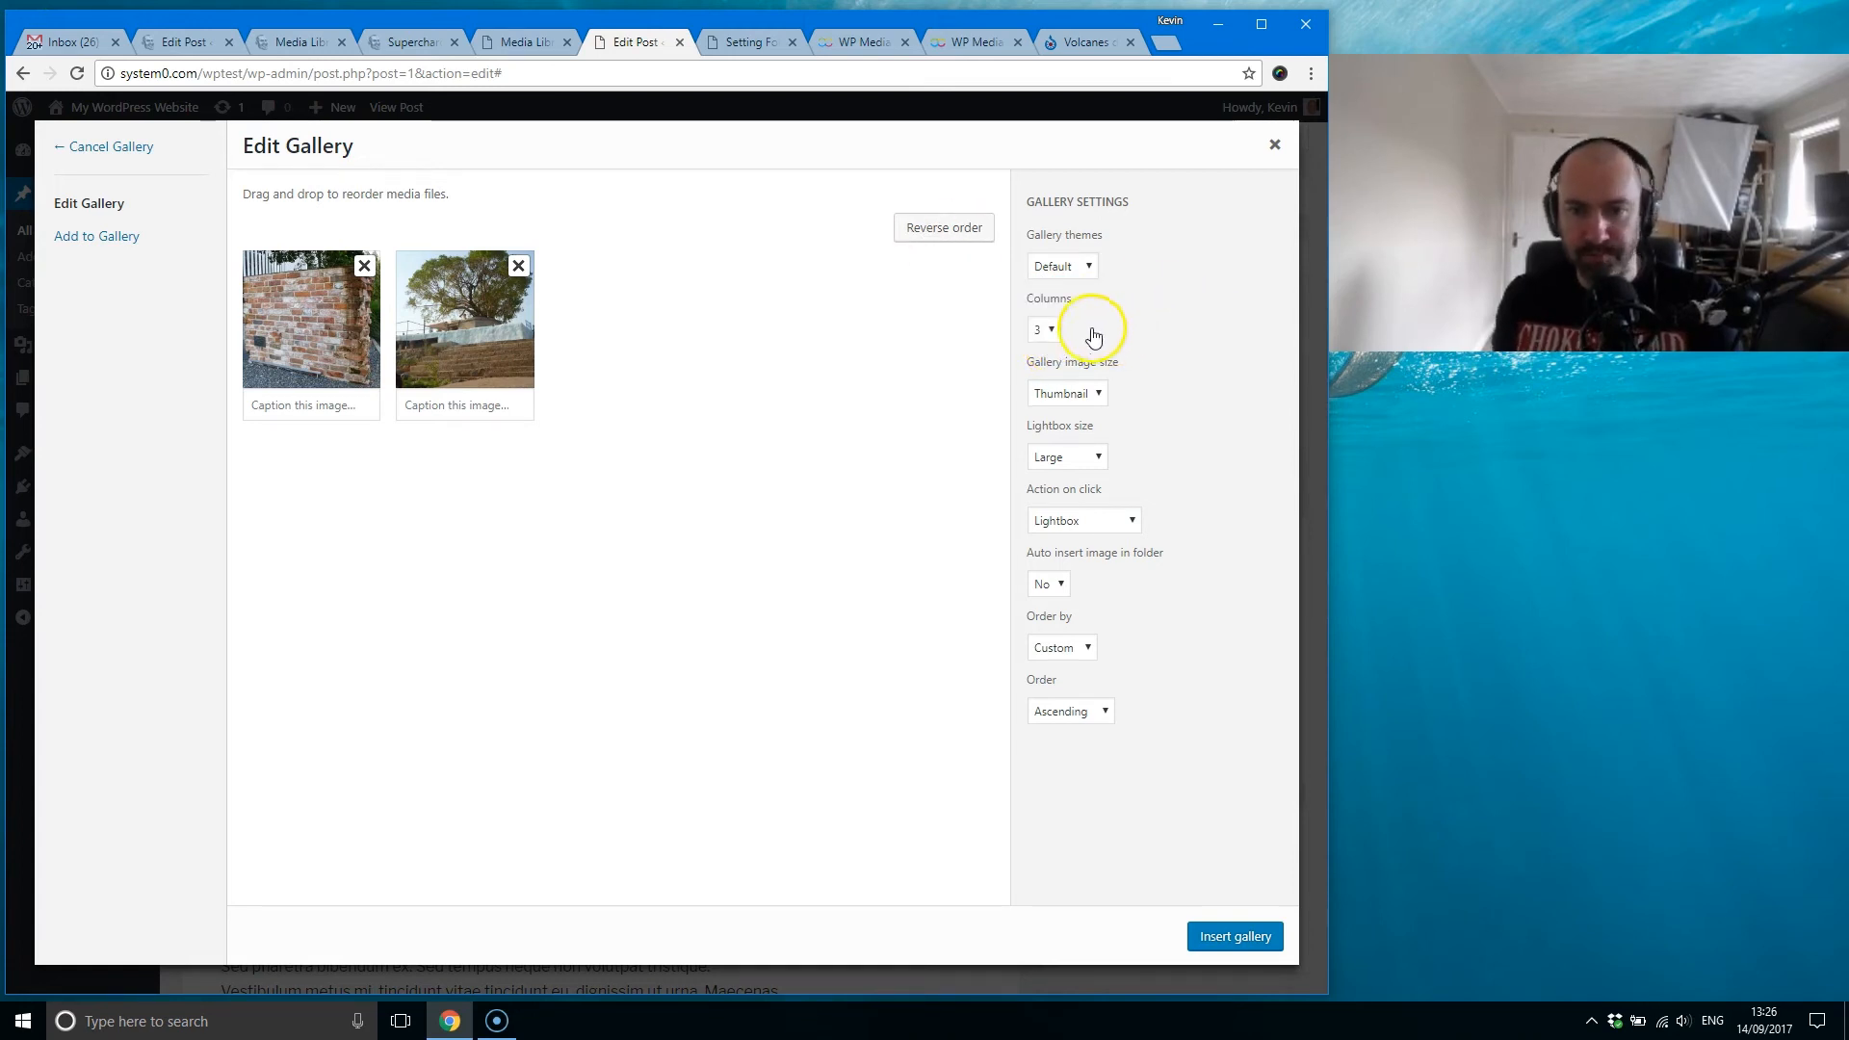
click(1049, 332)
click(1166, 325)
click(1066, 393)
click(1167, 354)
click(1094, 462)
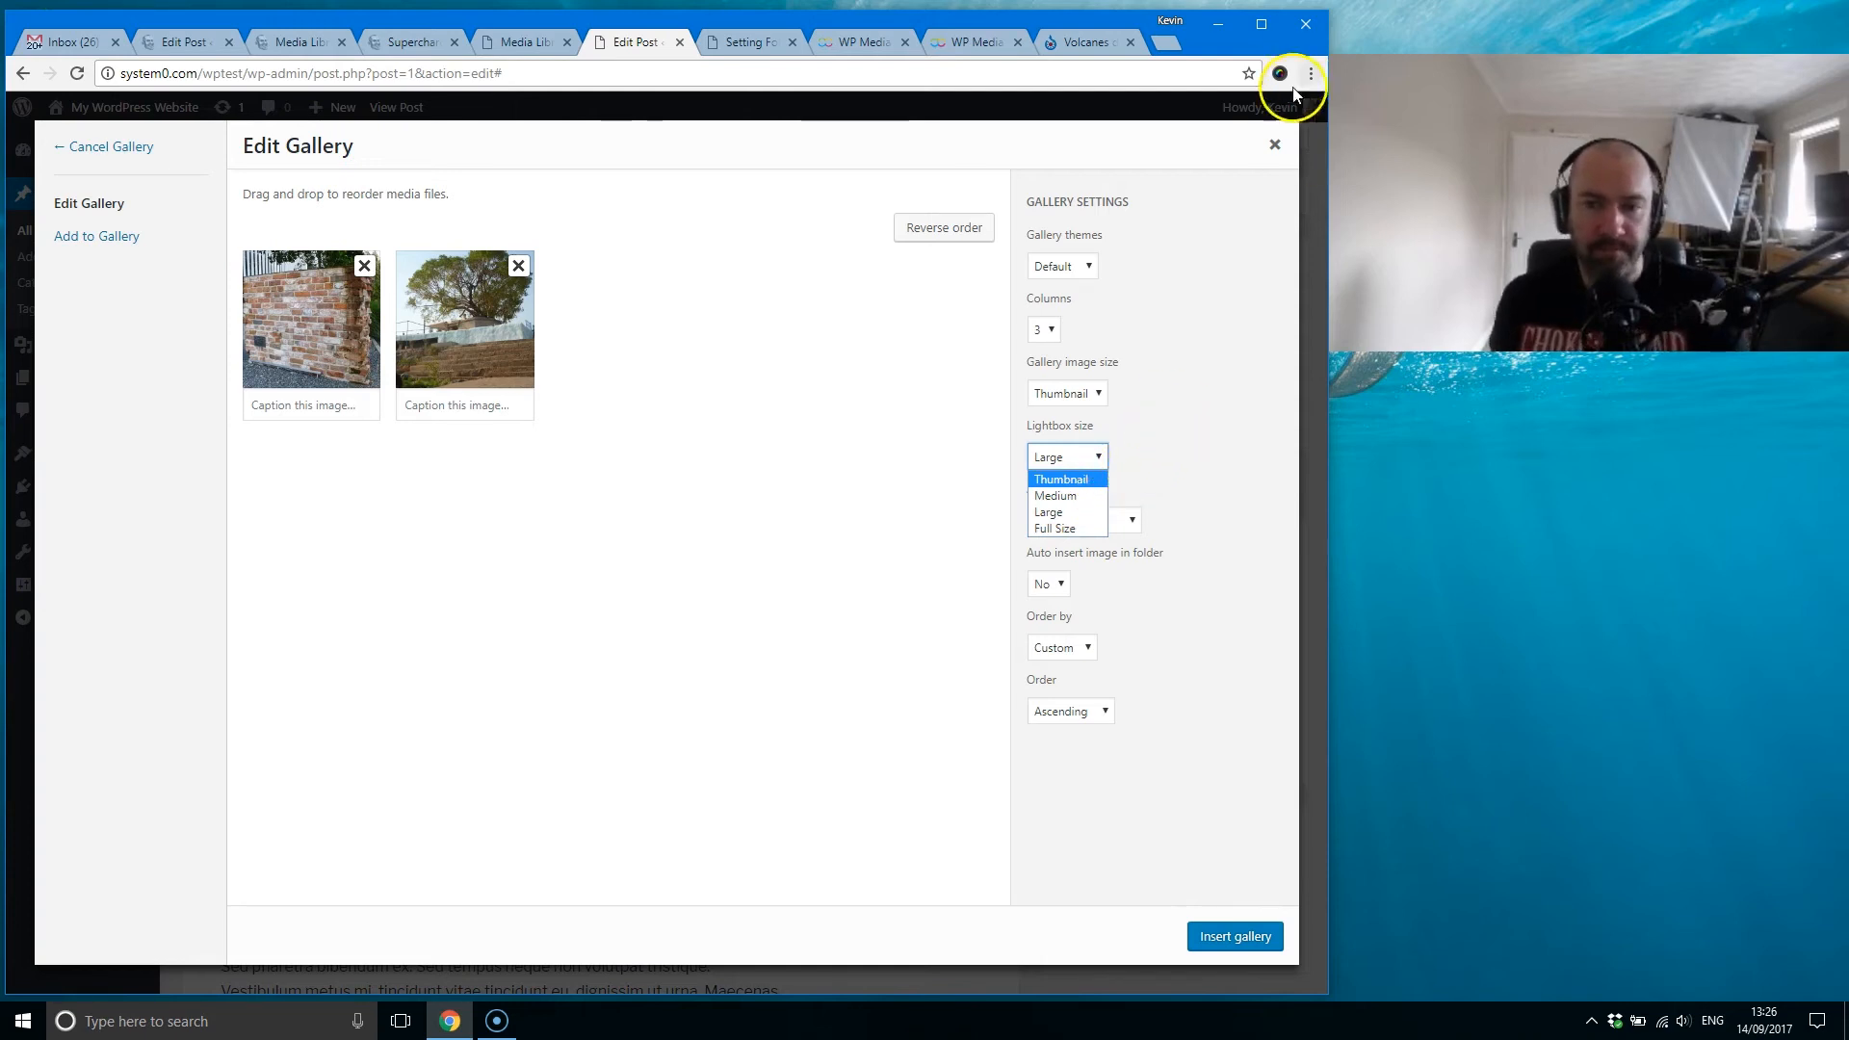
click(854, 574)
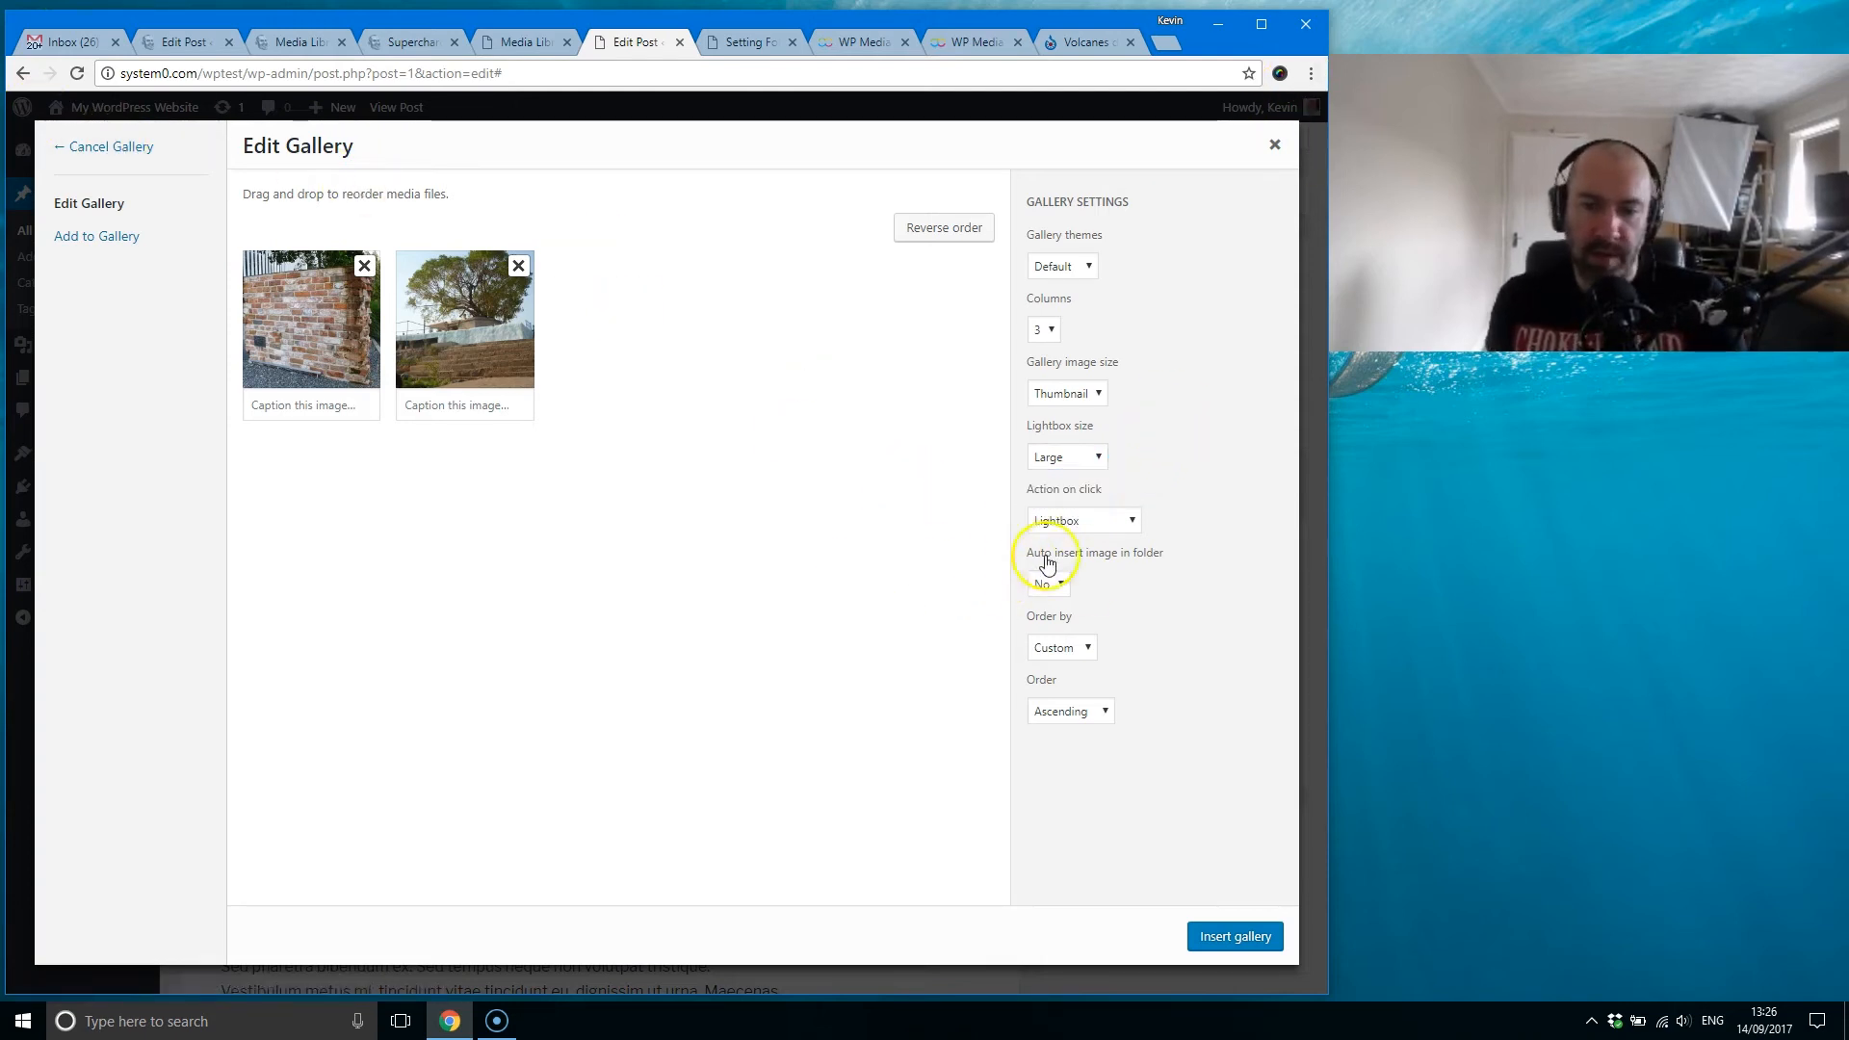
Step: Look through the gallery's Order by and Order options without changing them
click(1109, 613)
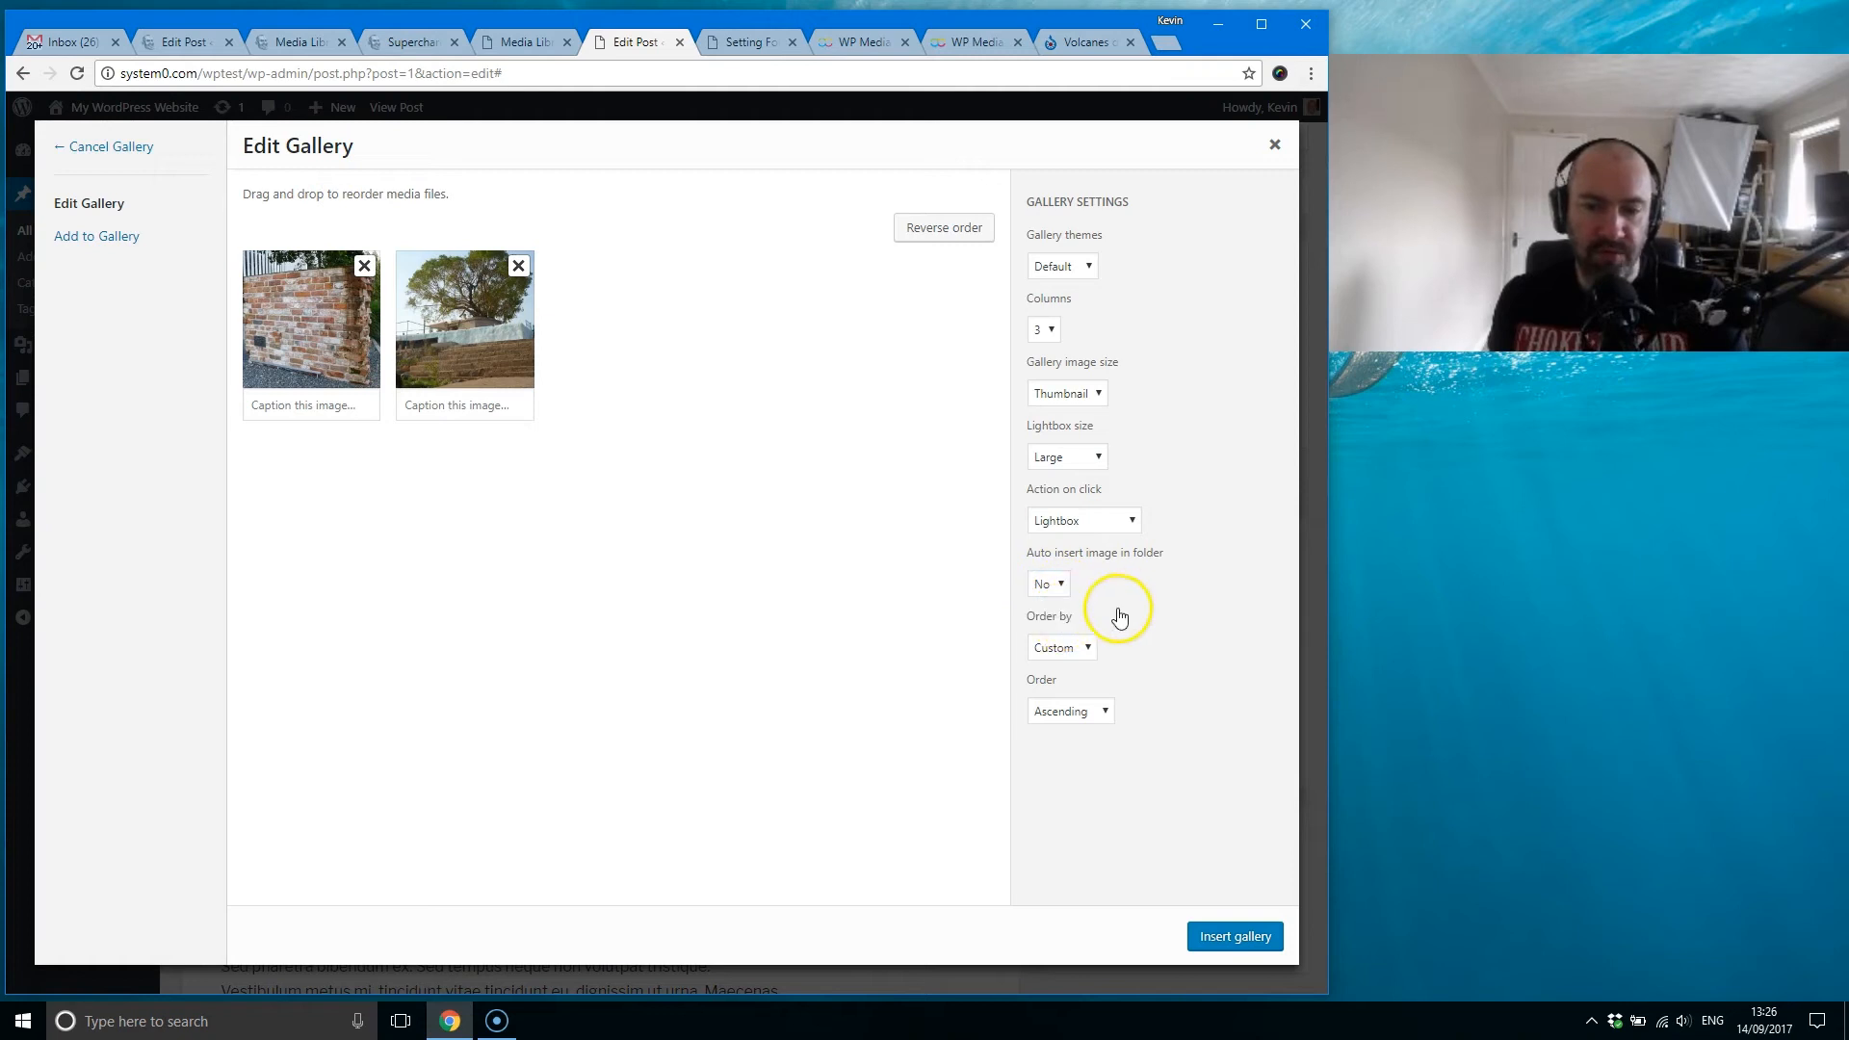
click(1078, 648)
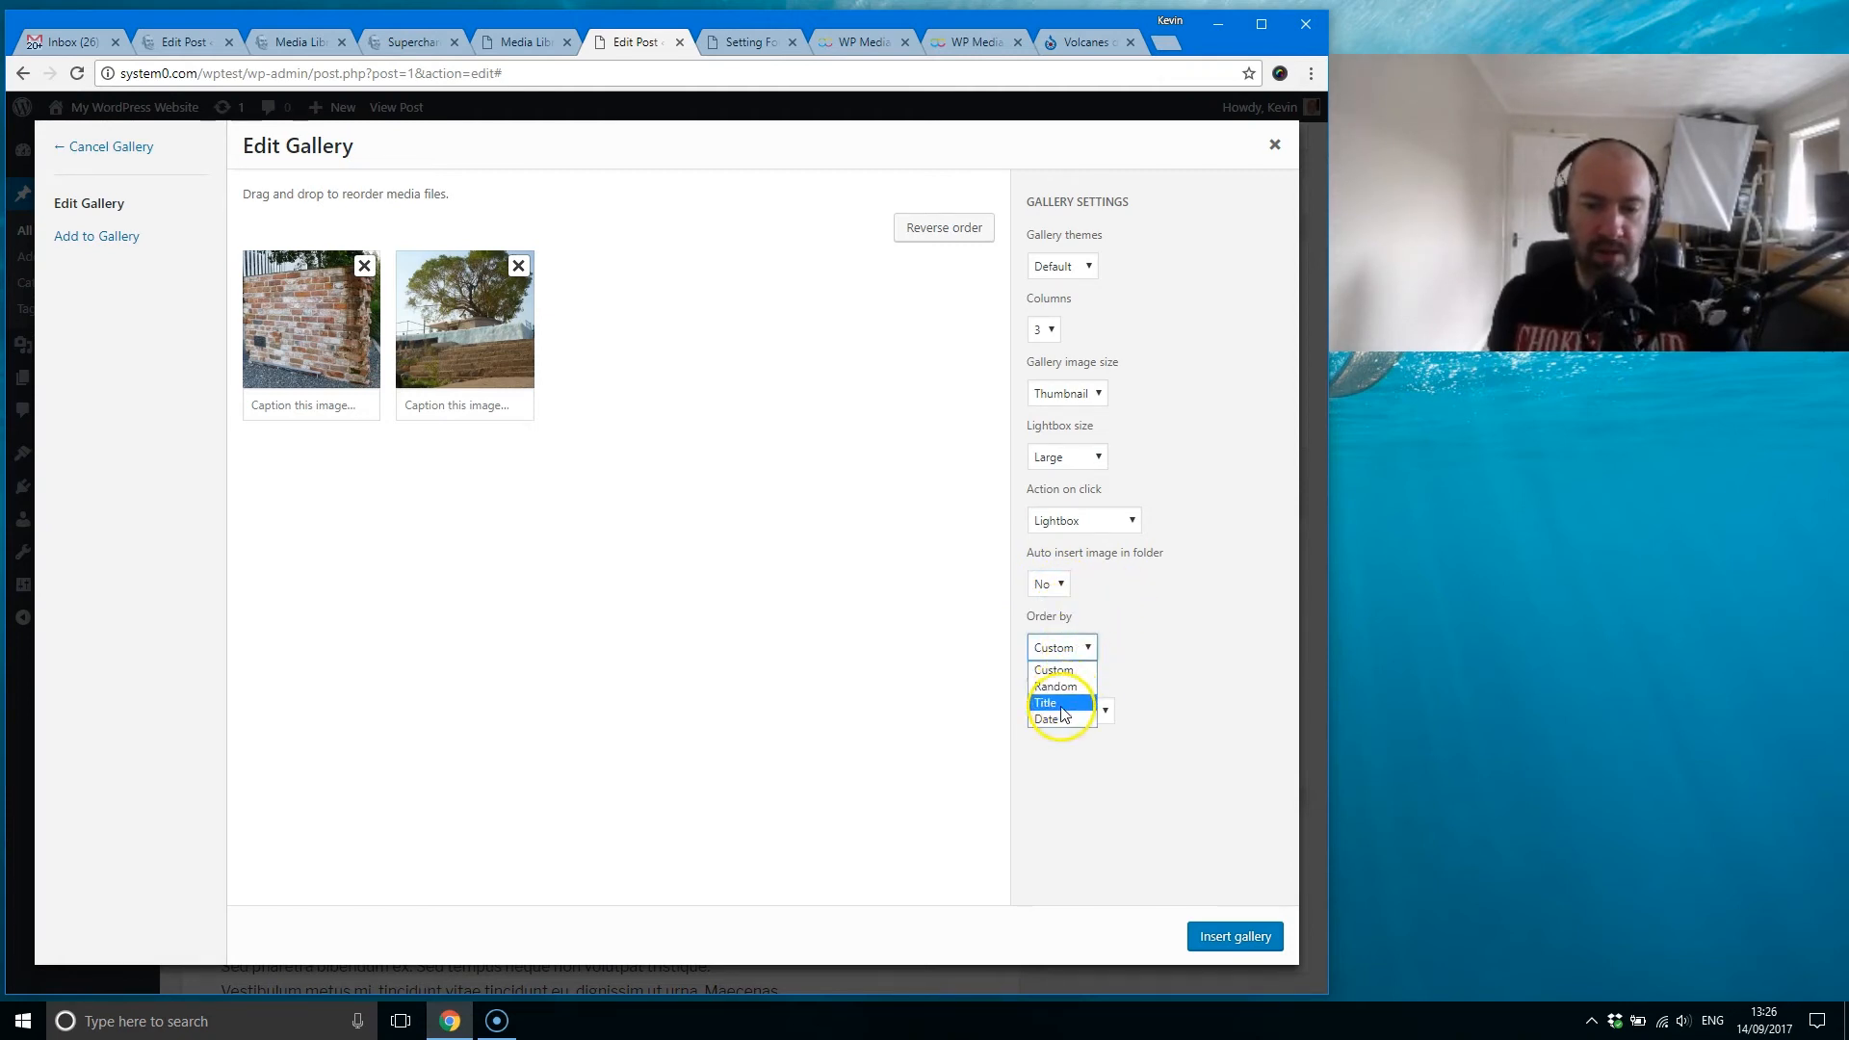
click(1122, 702)
click(1084, 712)
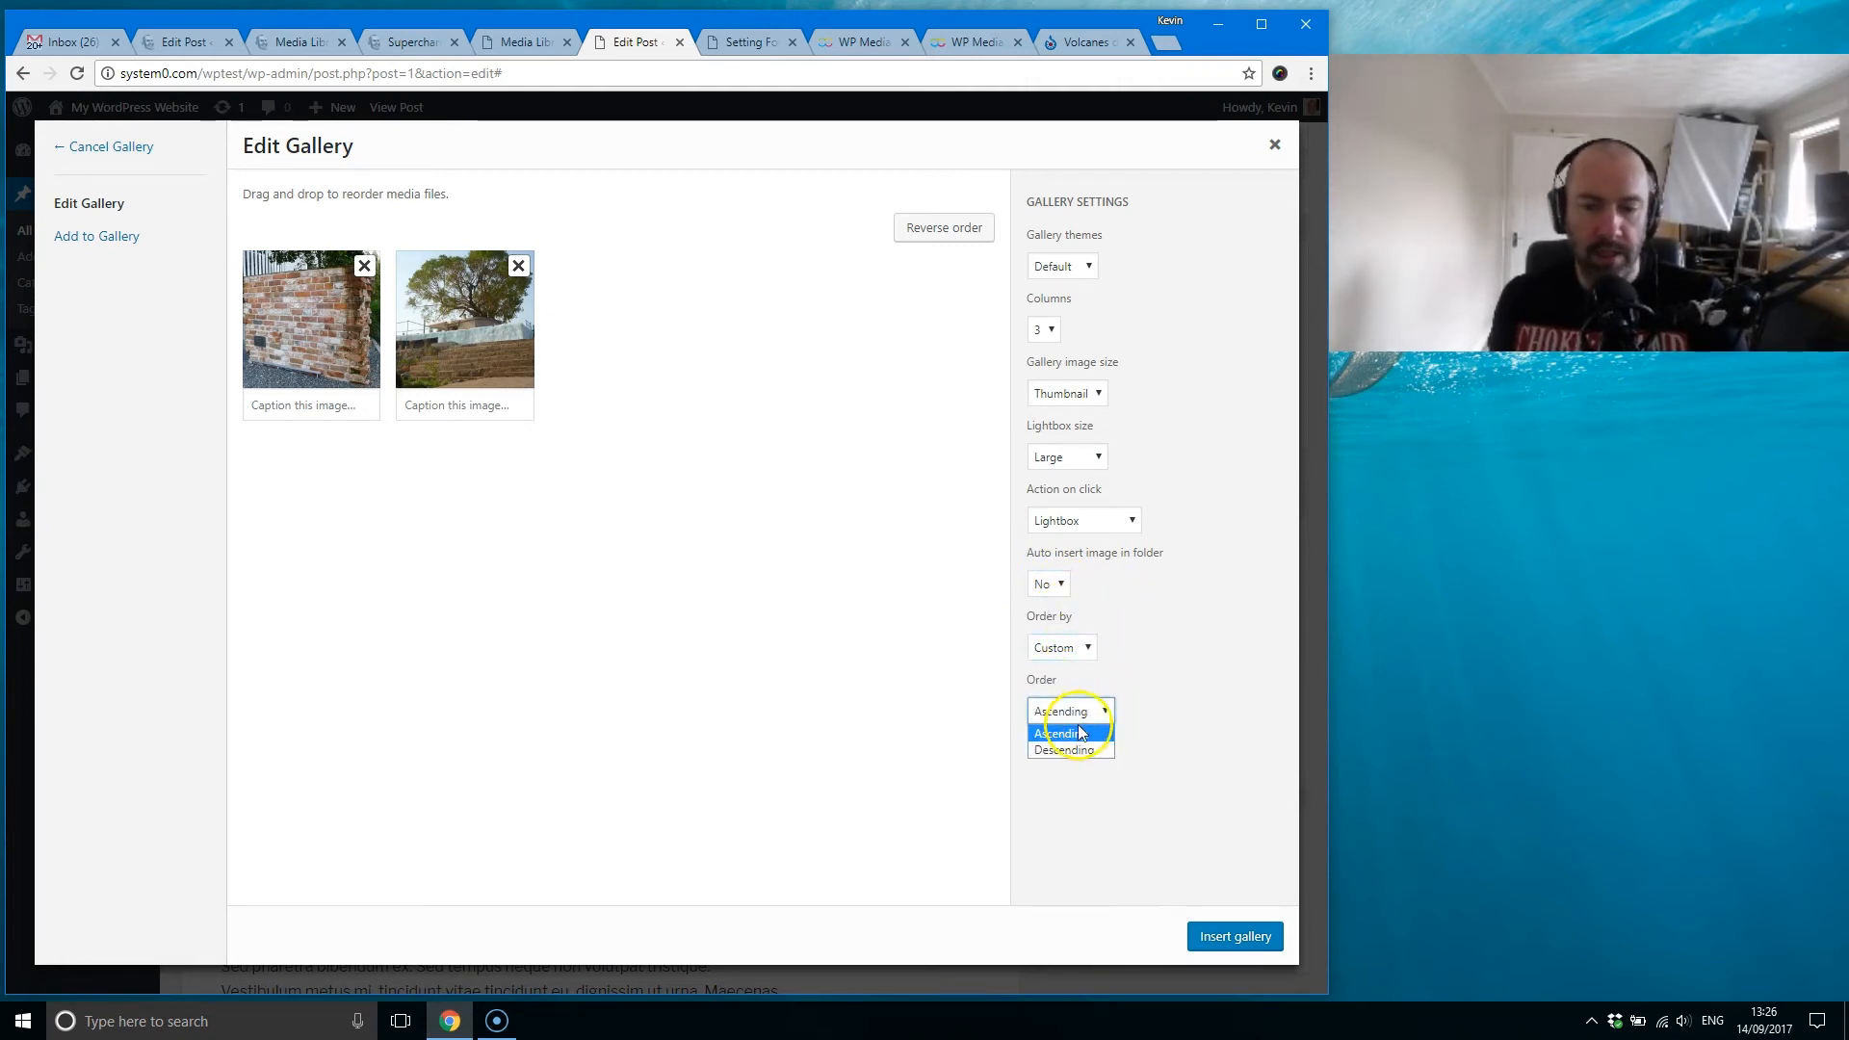
click(1085, 643)
click(1079, 647)
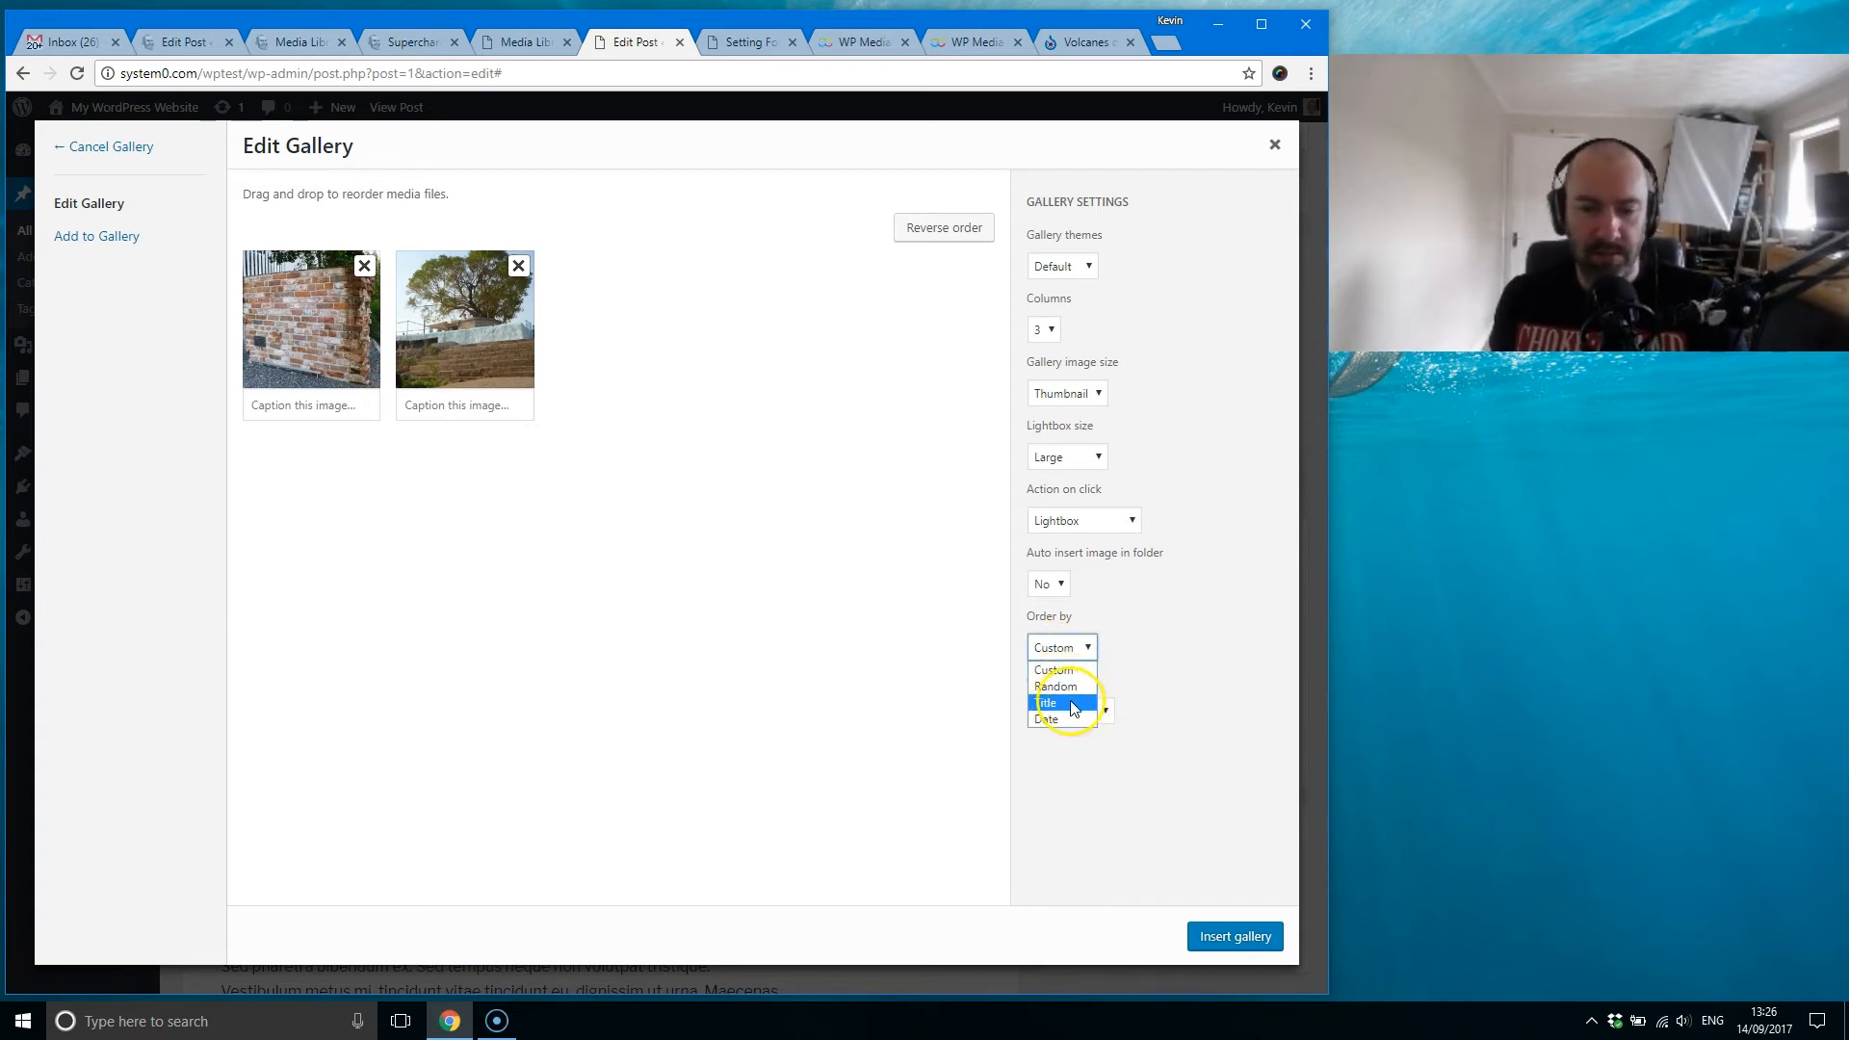
click(677, 545)
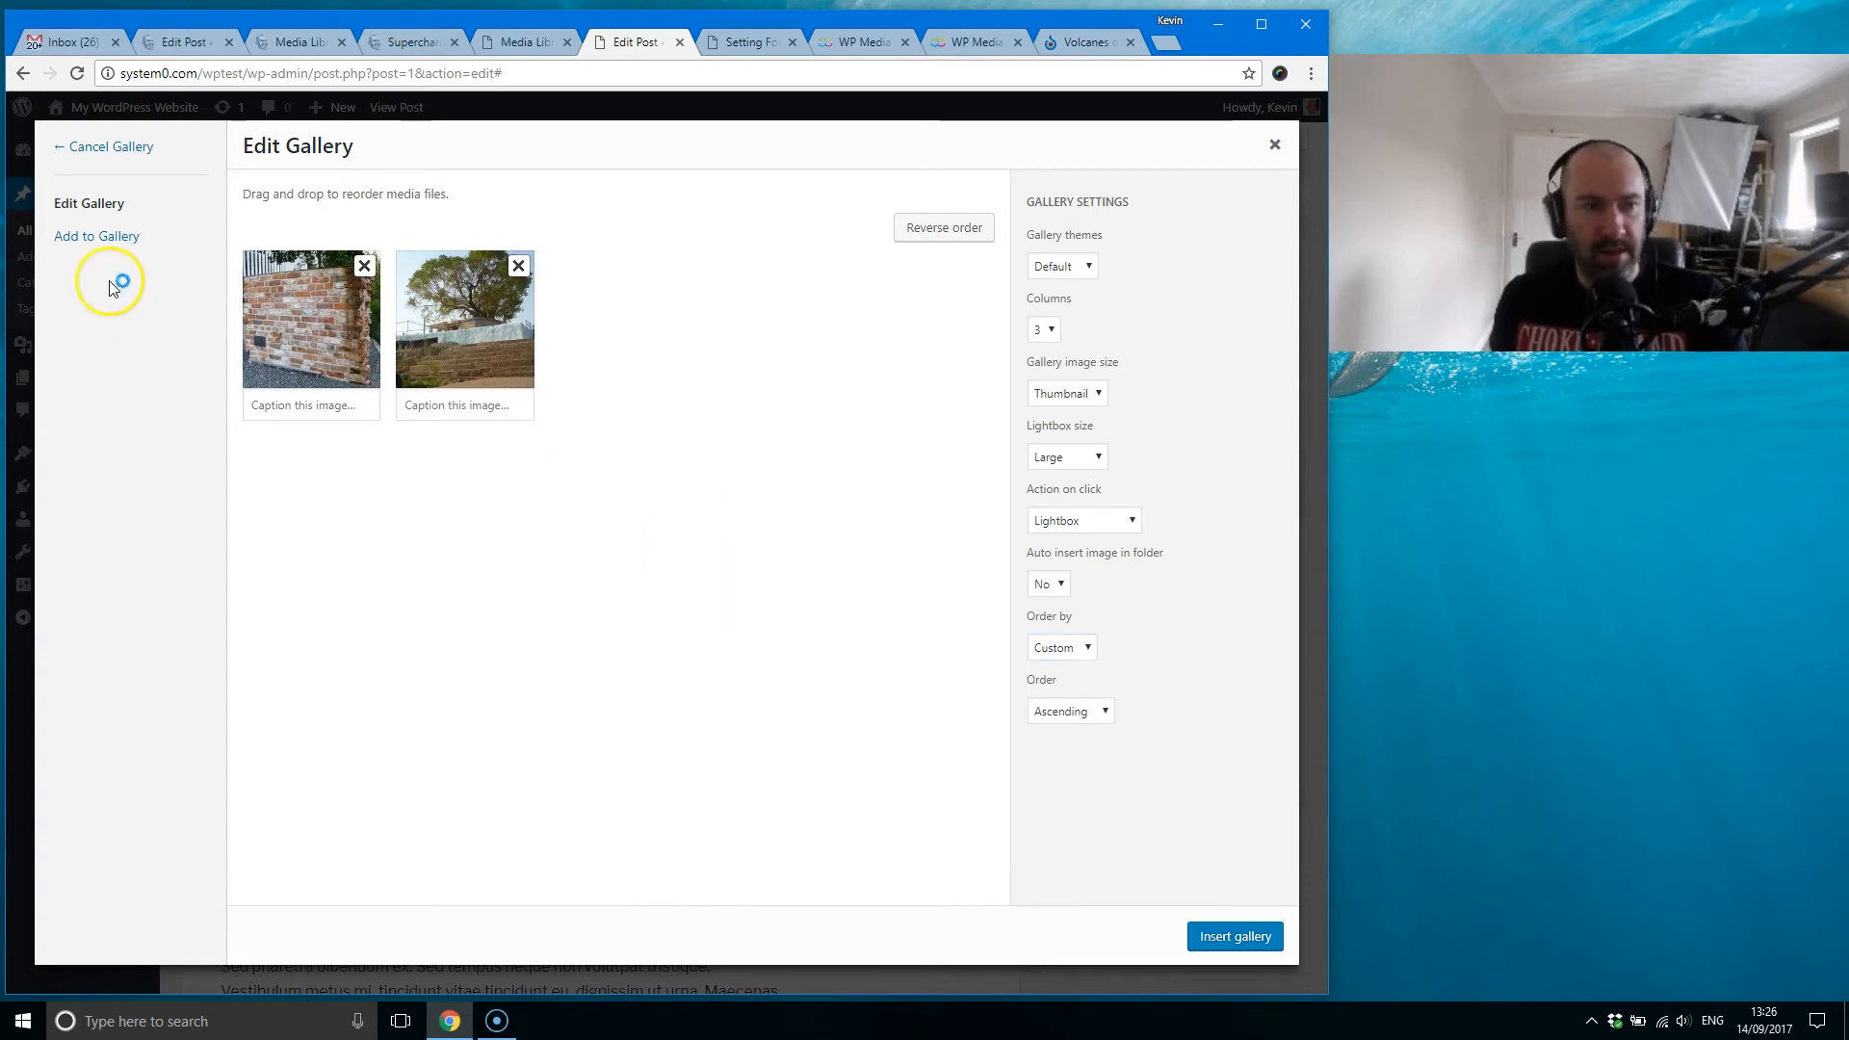
Step: Cancel the gallery, look inside the My Cool Category folder and return to the top level
click(110, 143)
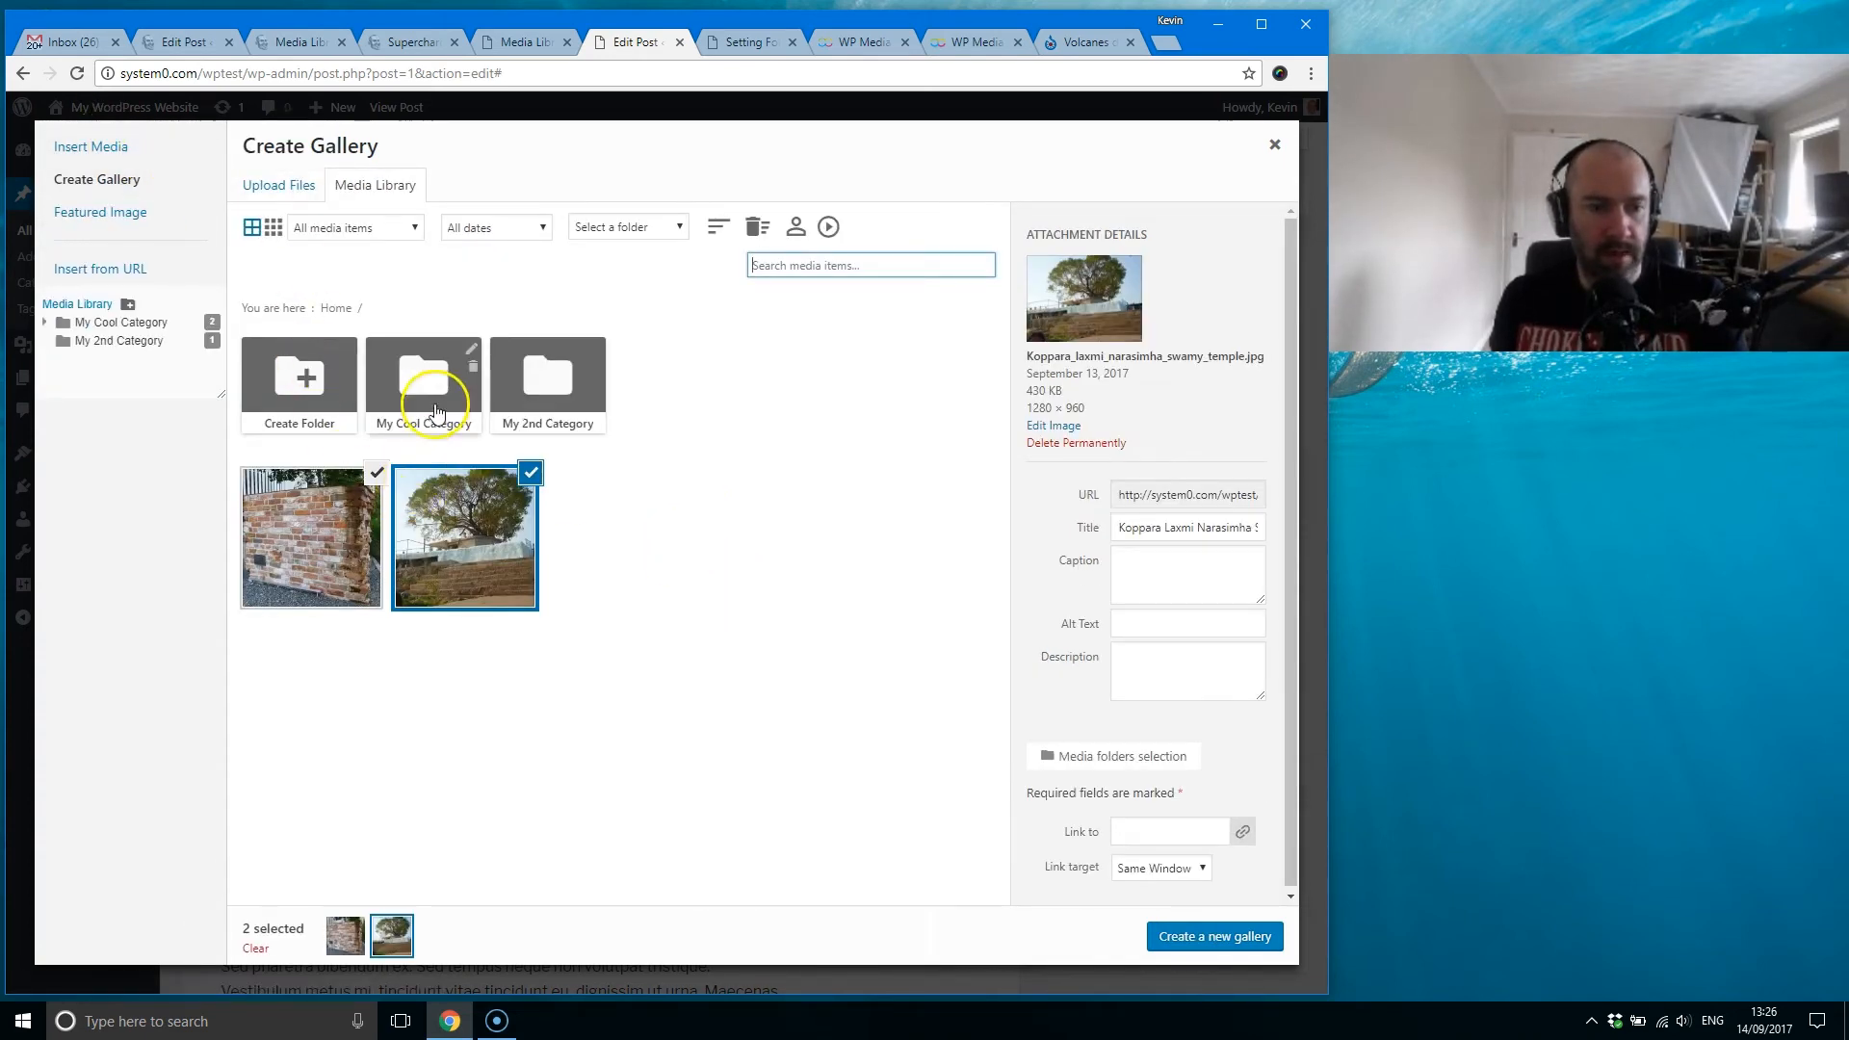
click(426, 387)
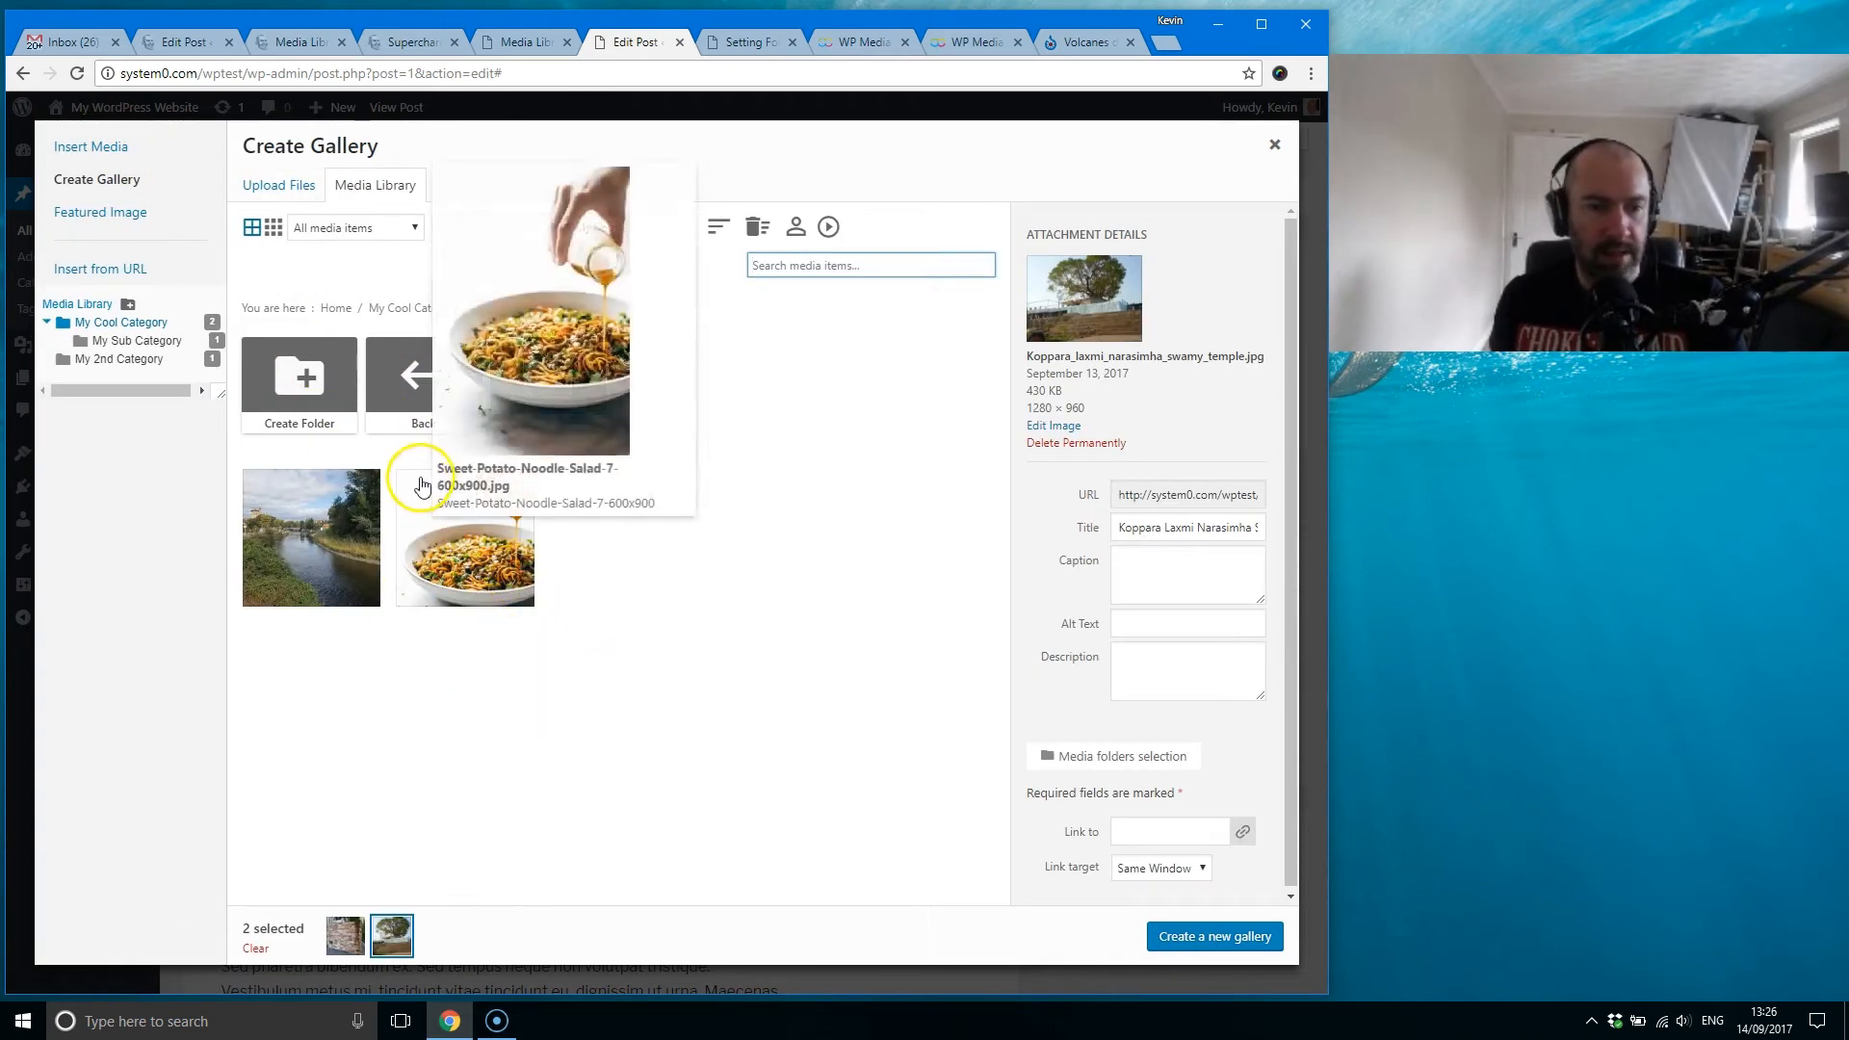
click(419, 405)
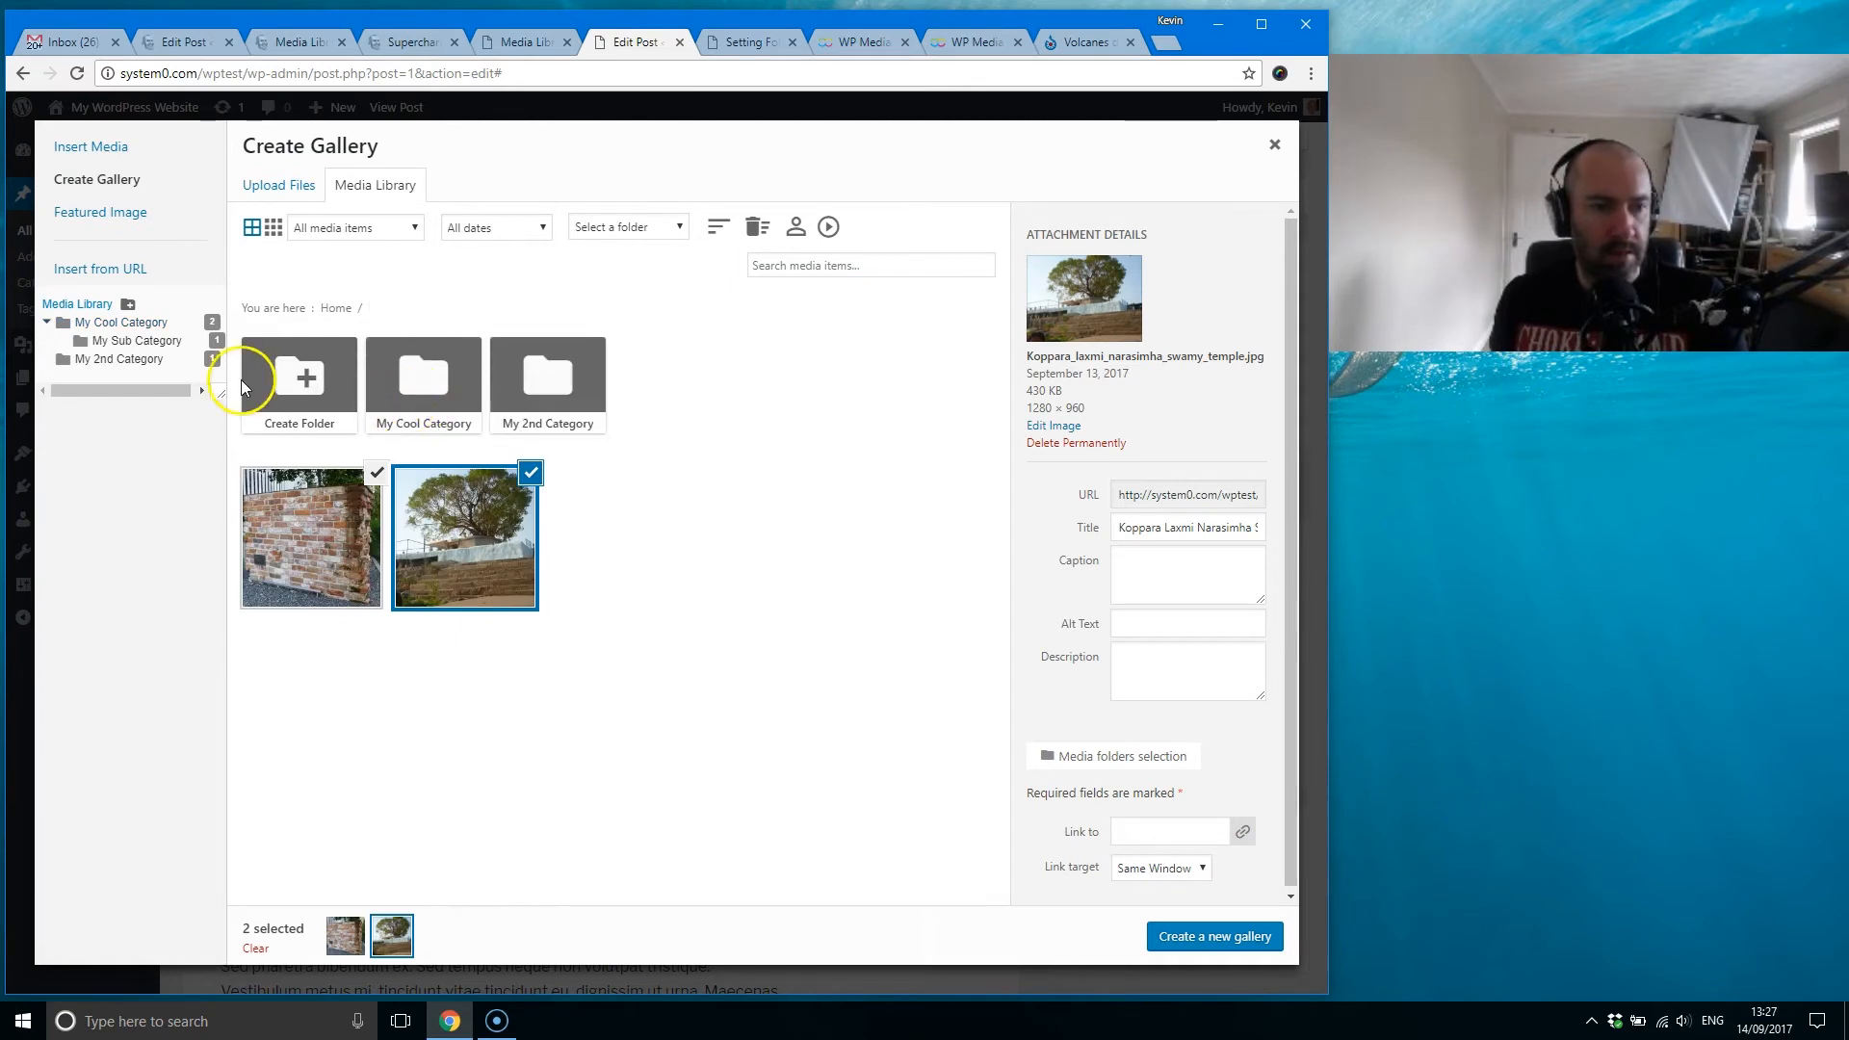
Step: Create a new gallery from the two selected images with the Portfolio theme and insert it into the post
click(1195, 938)
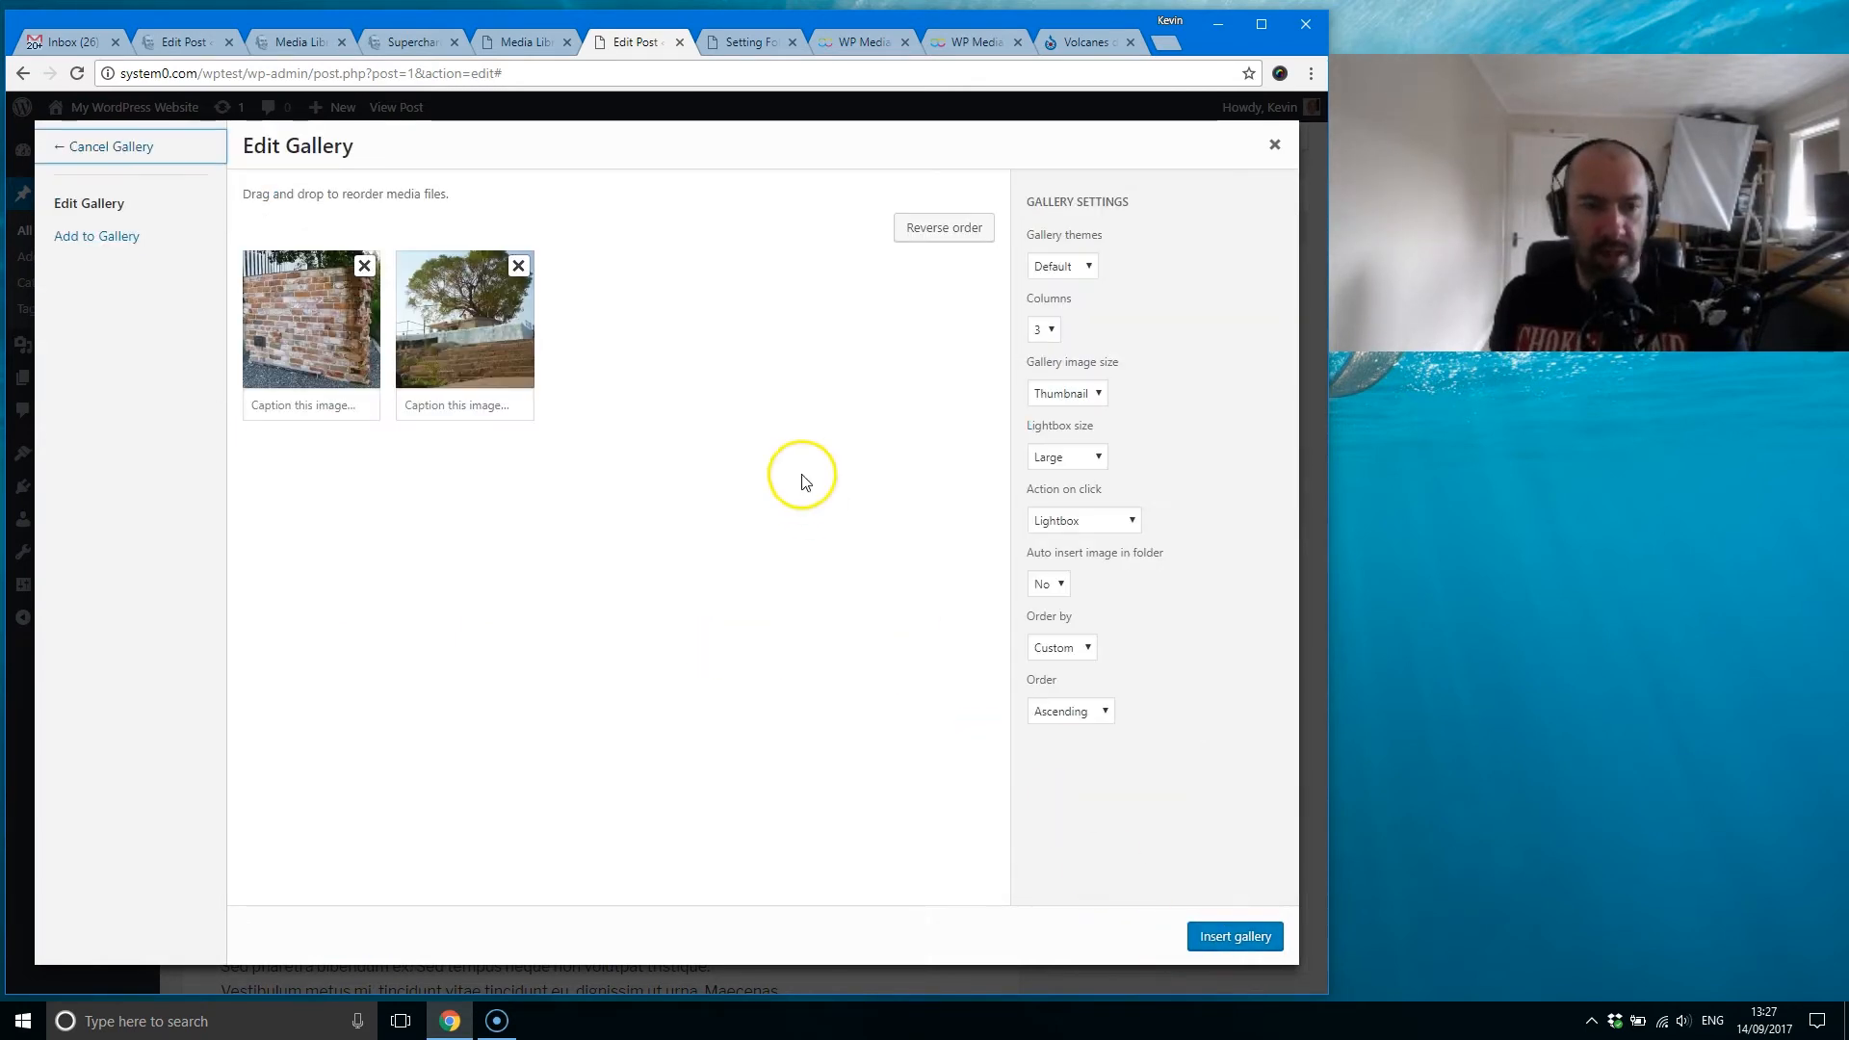
click(1089, 267)
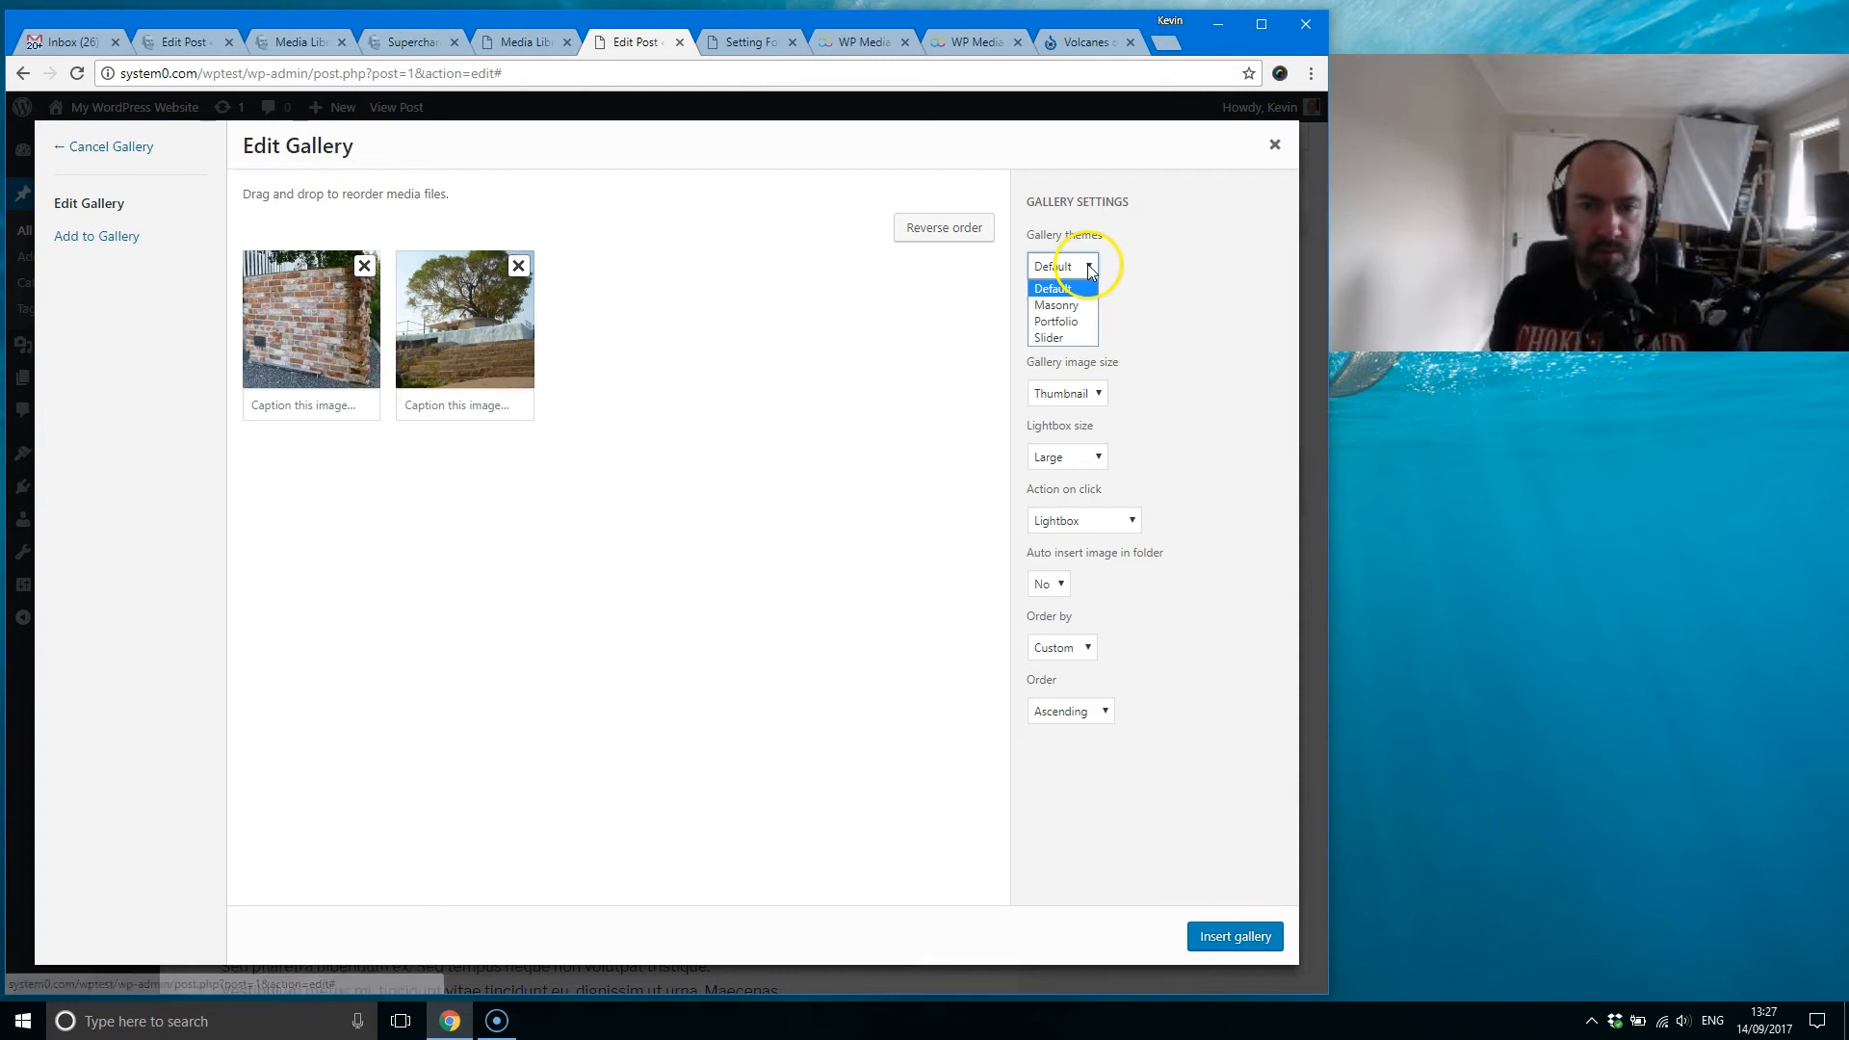
click(1057, 320)
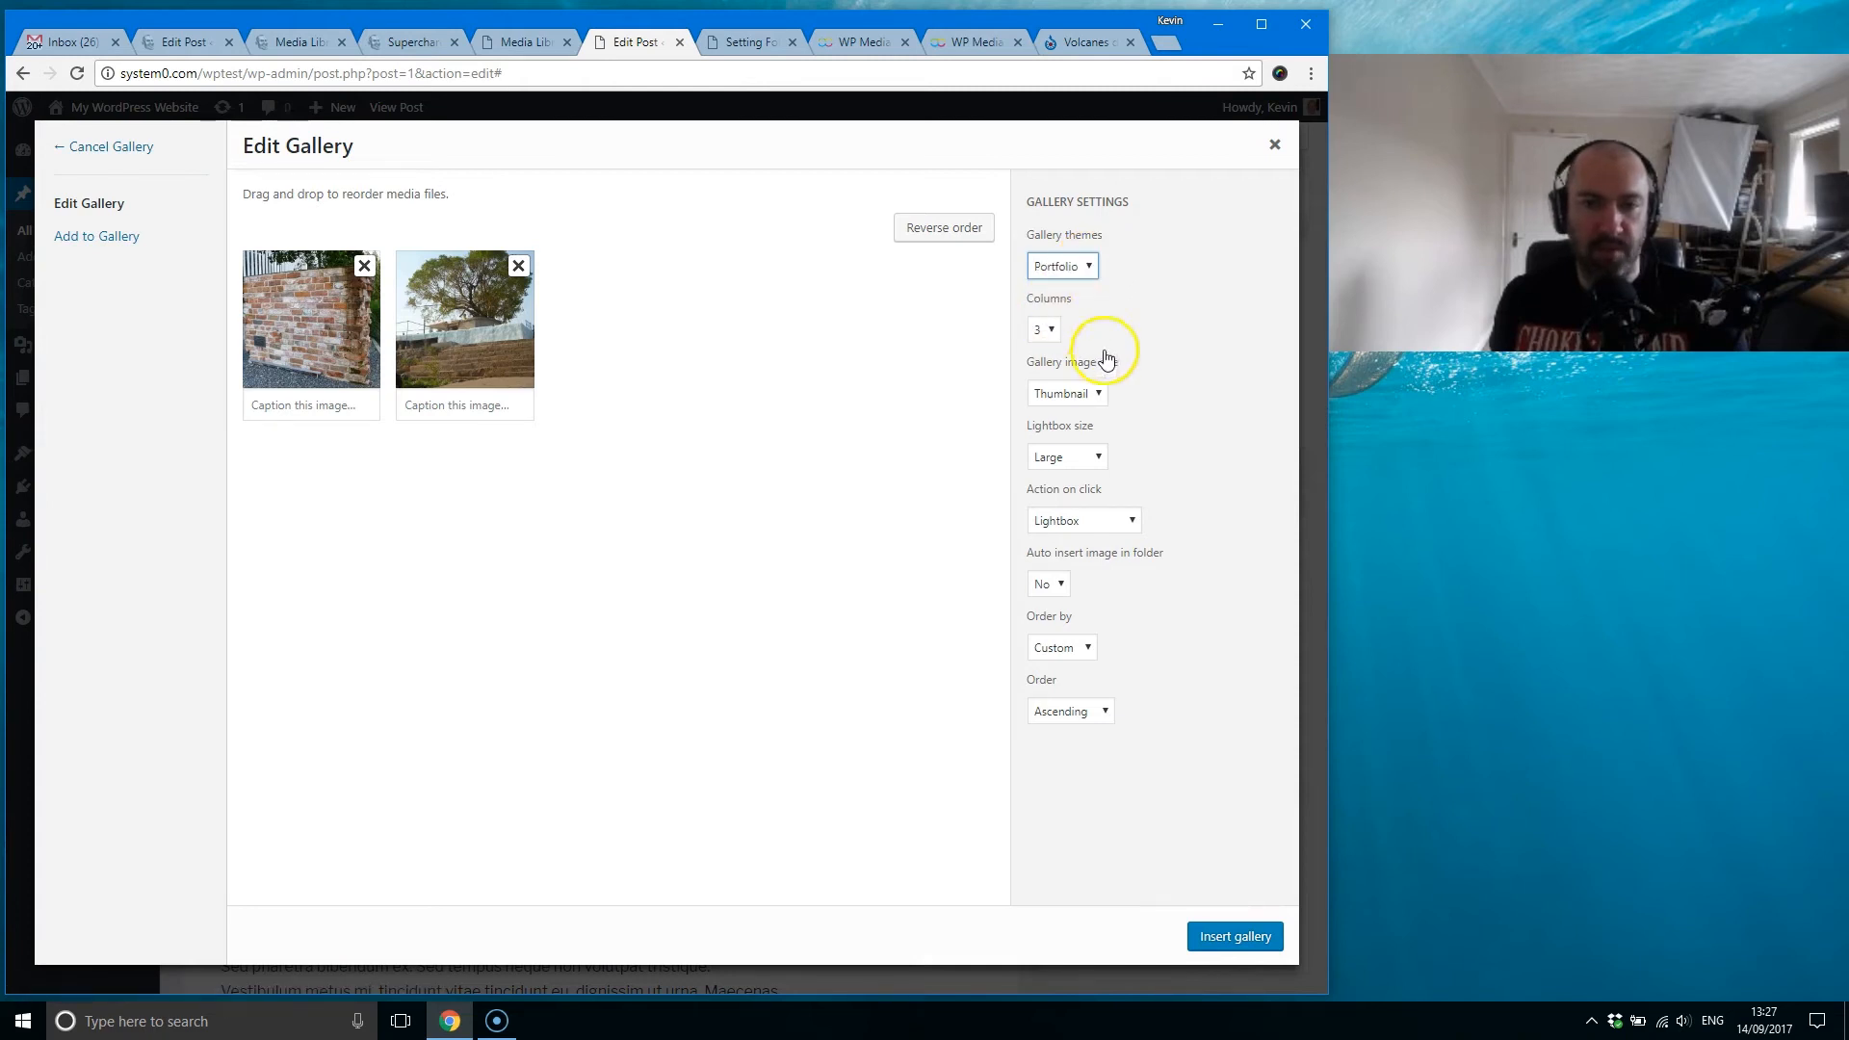
click(1235, 936)
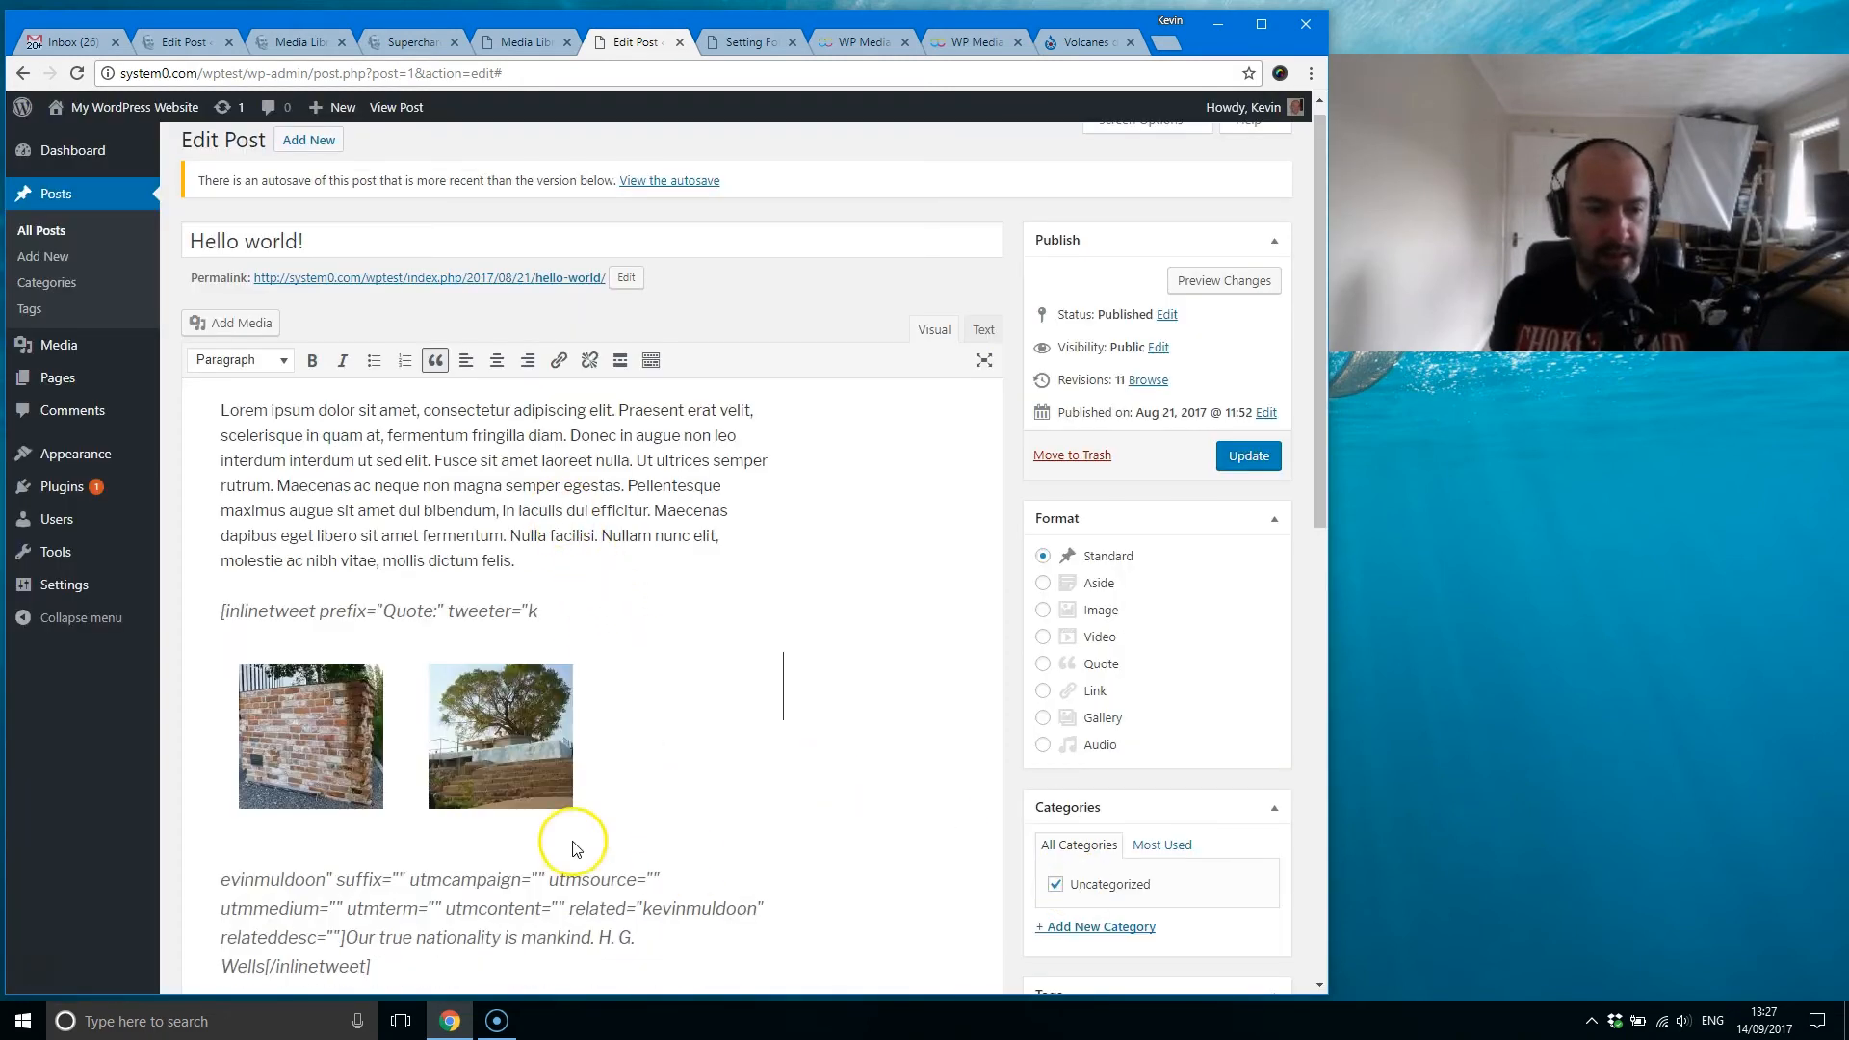
Step: Preview the post with its Portfolio gallery, then close the preview
click(1223, 281)
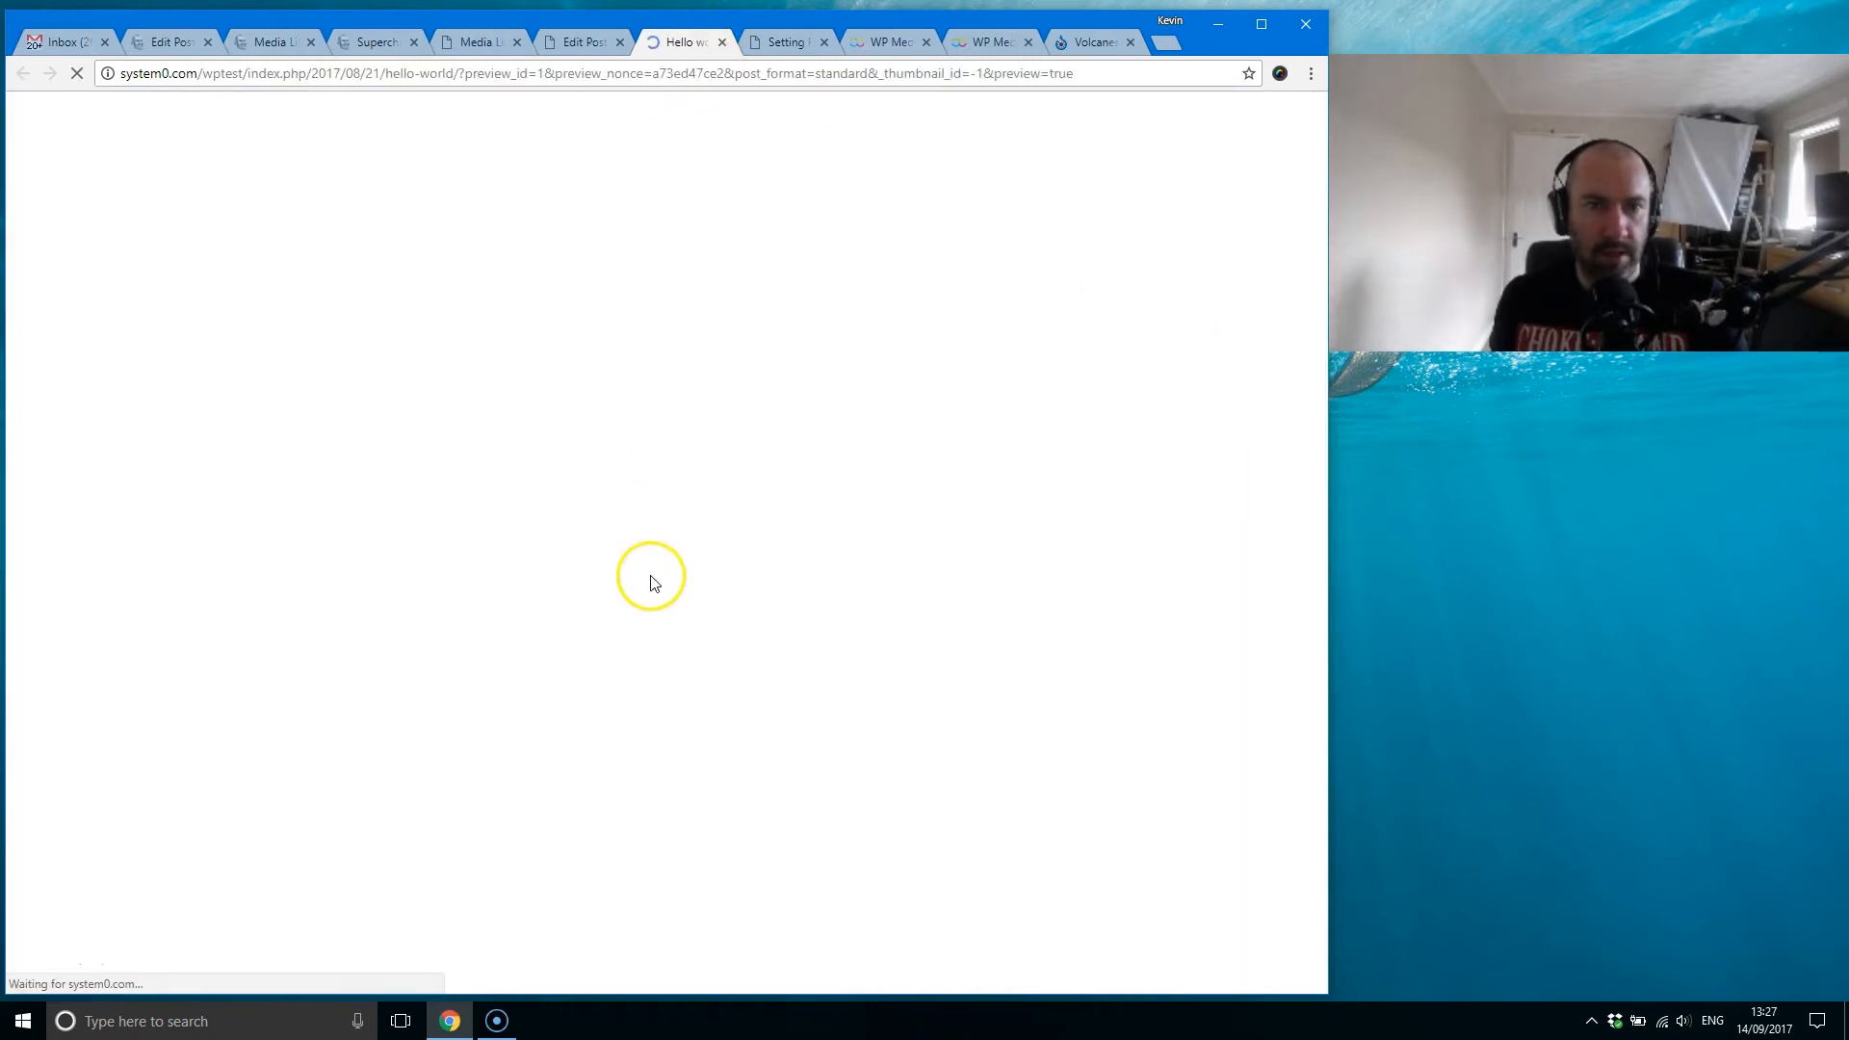
scroll(605, 565, down, 3)
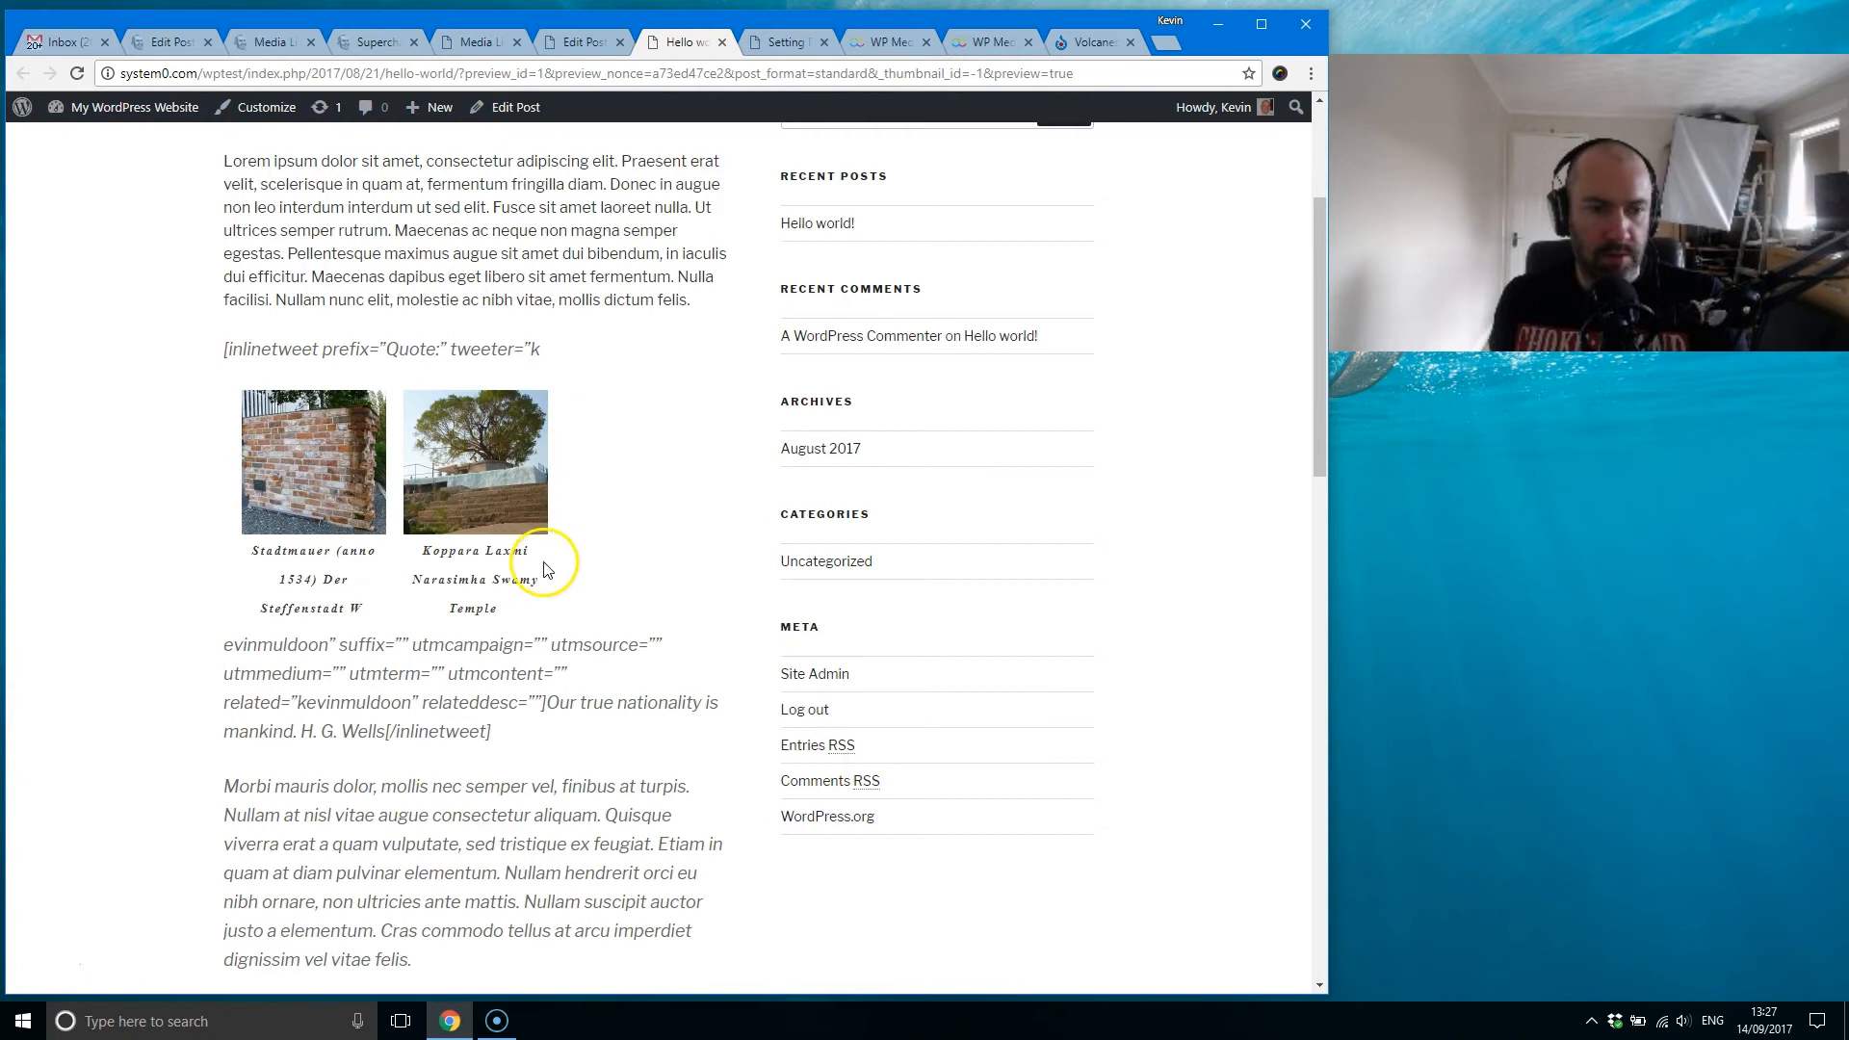
click(722, 42)
Step: Switch the post's gallery to the Masonry theme, update it, and check it in a post preview
click(328, 737)
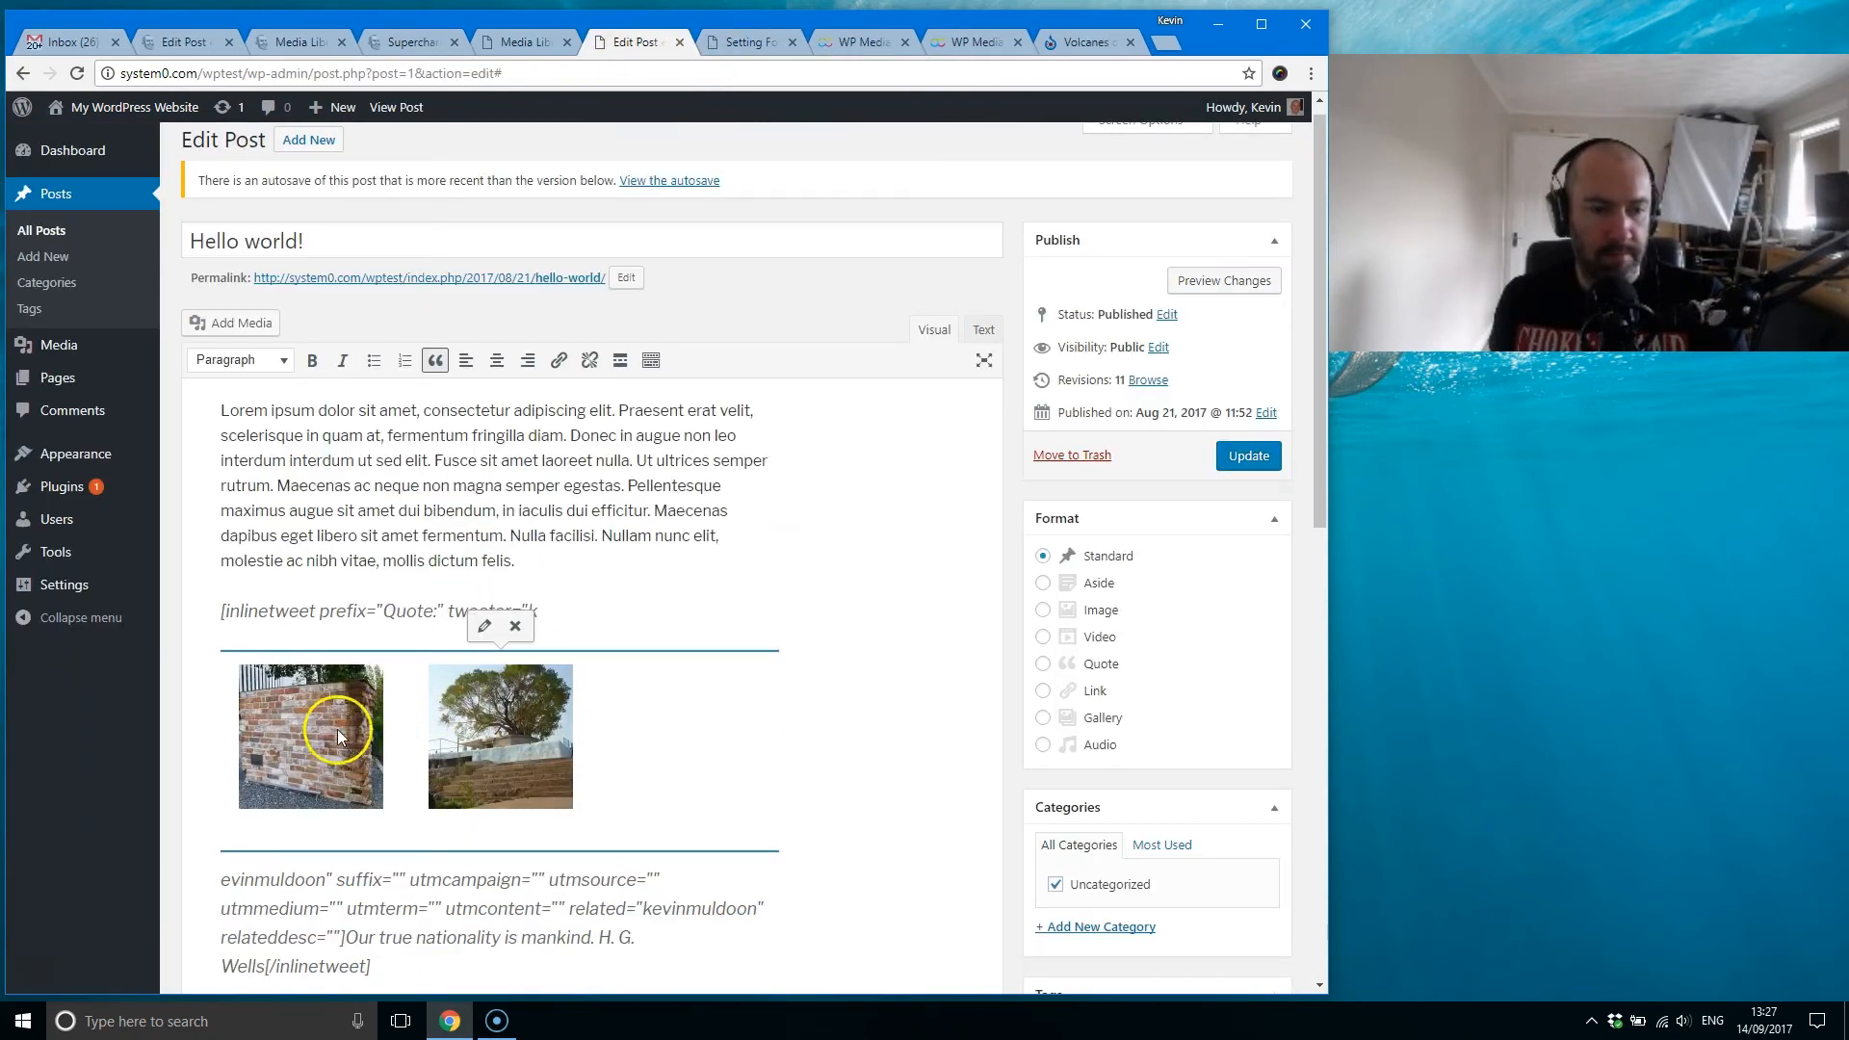
click(483, 623)
click(1091, 265)
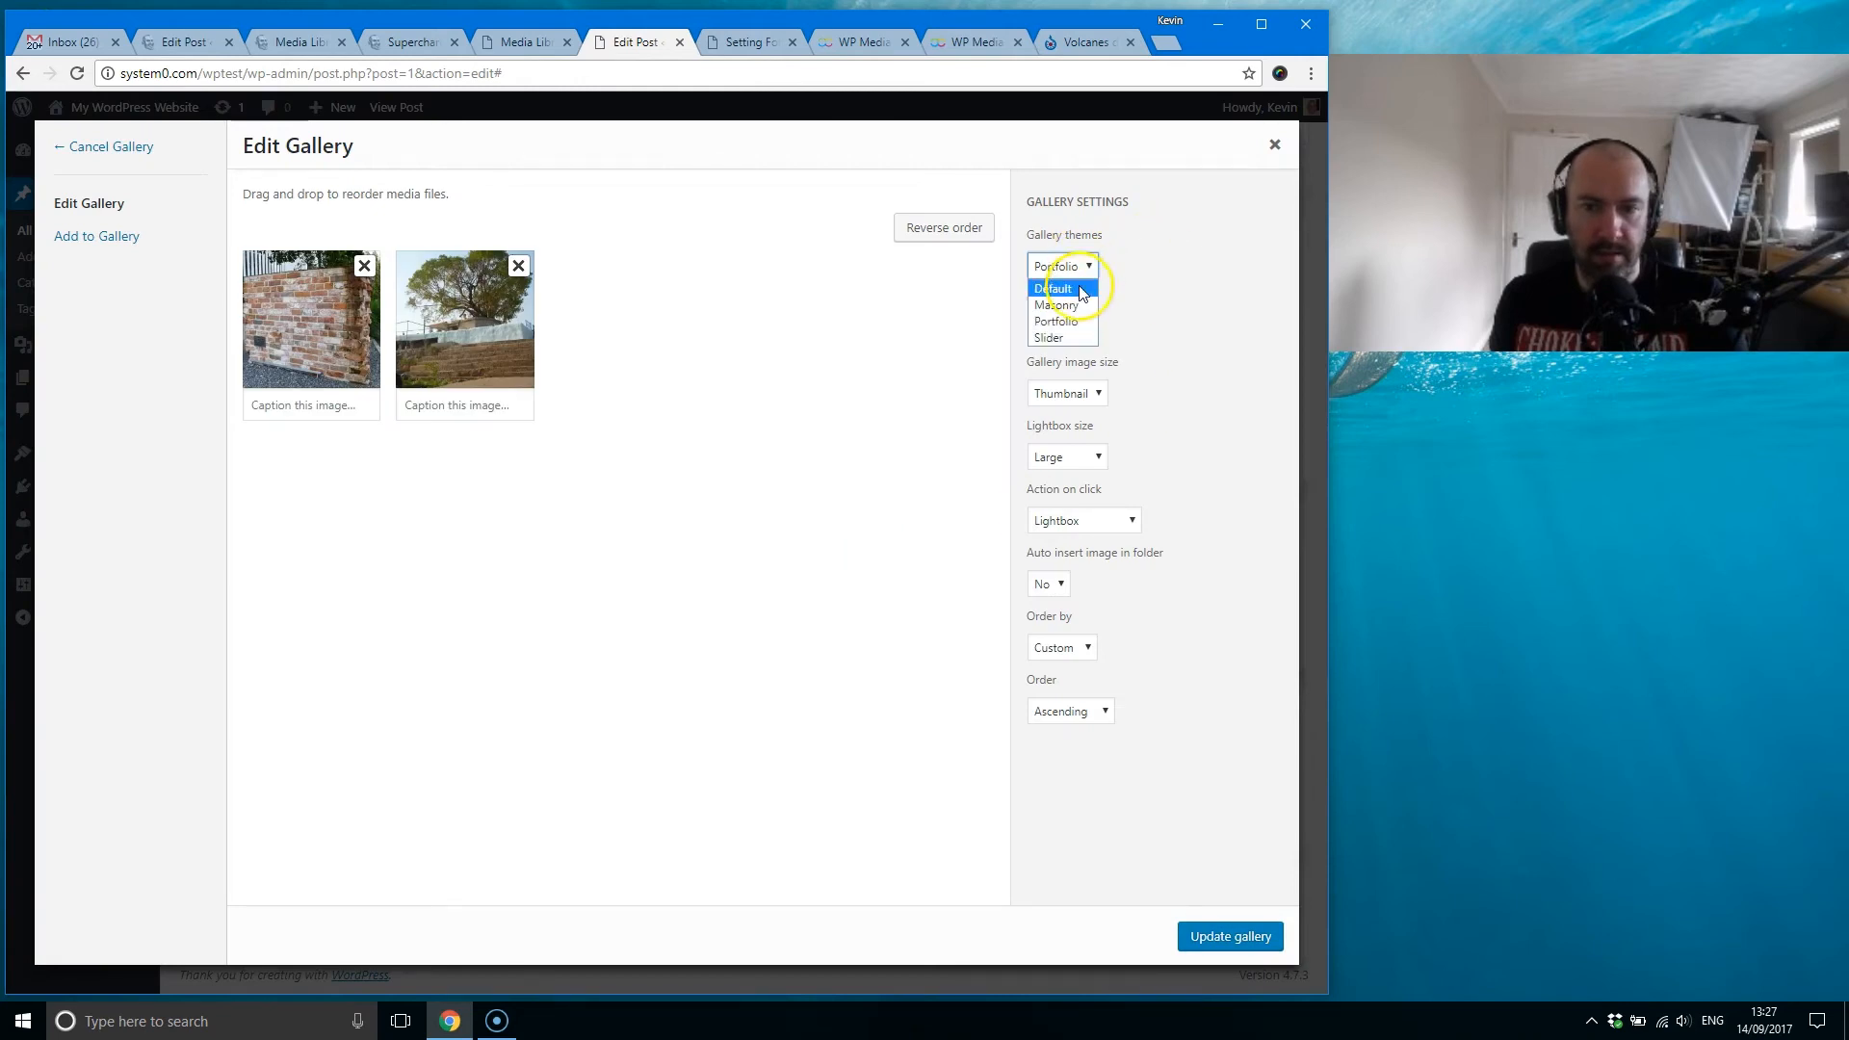
click(1071, 306)
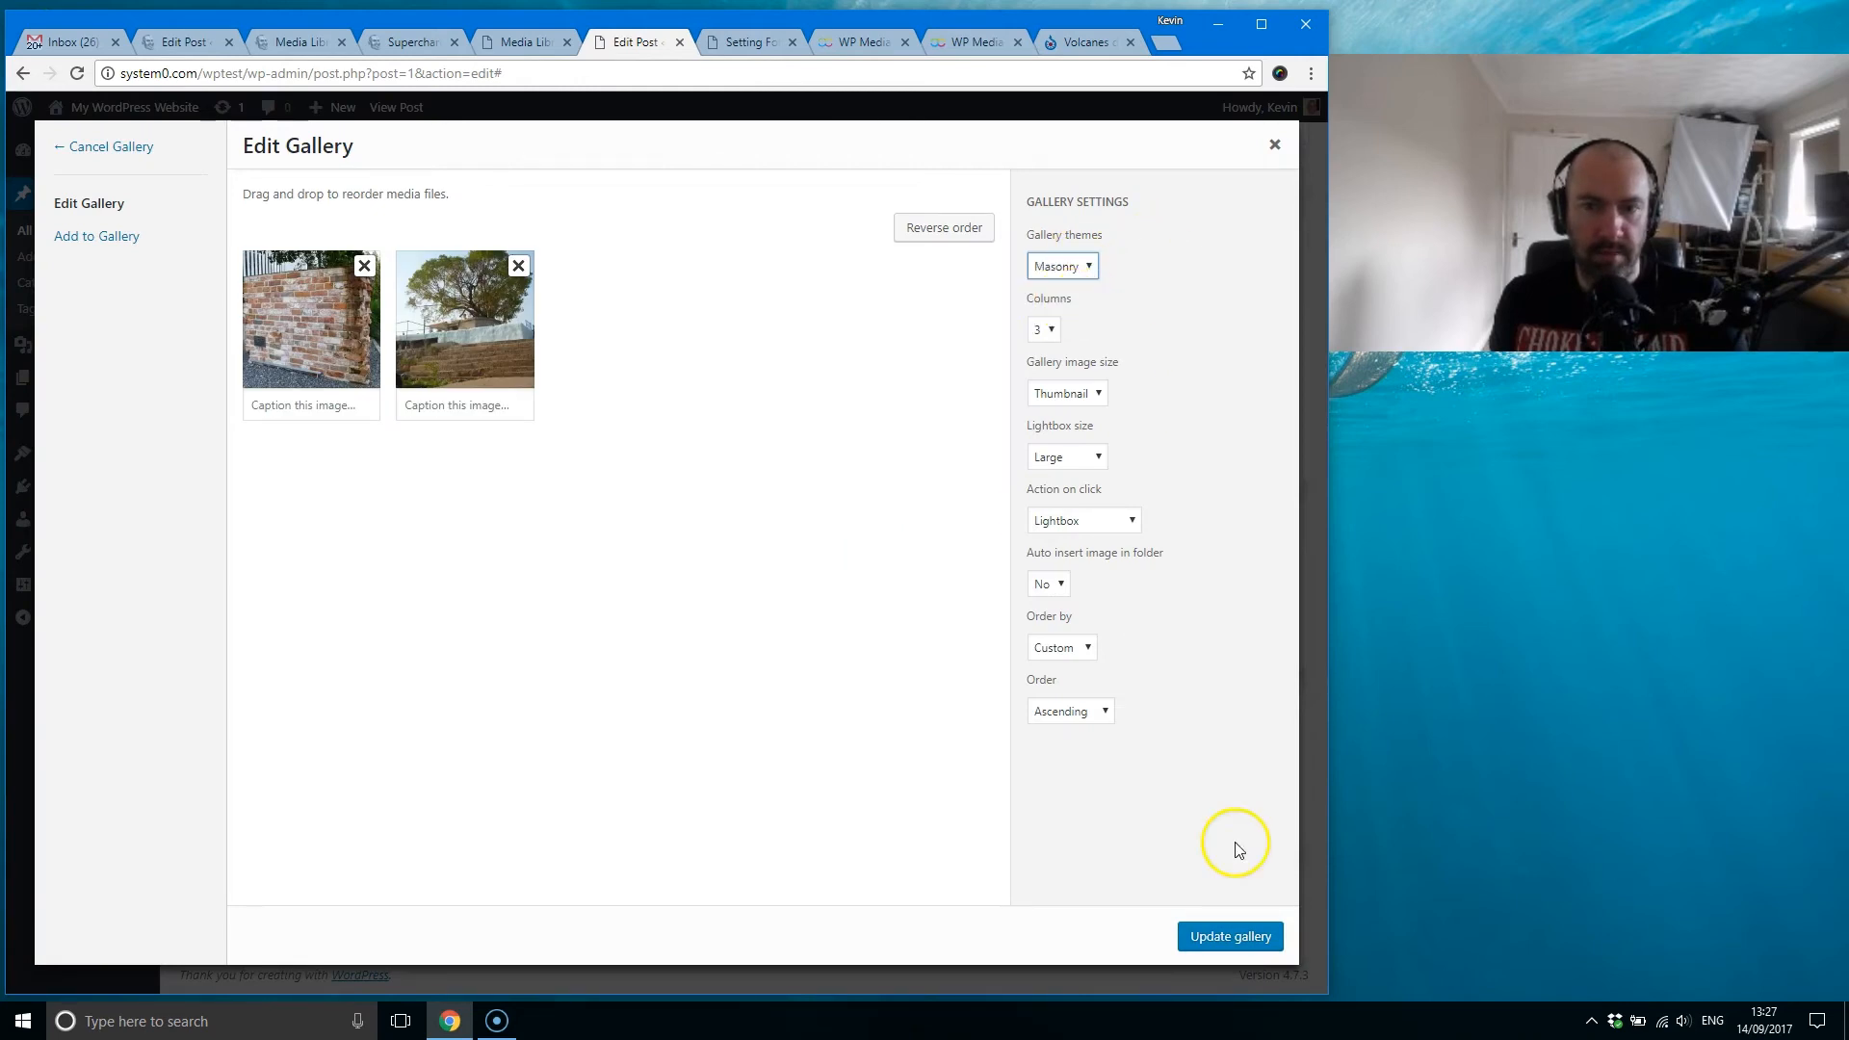
click(1235, 941)
click(1221, 285)
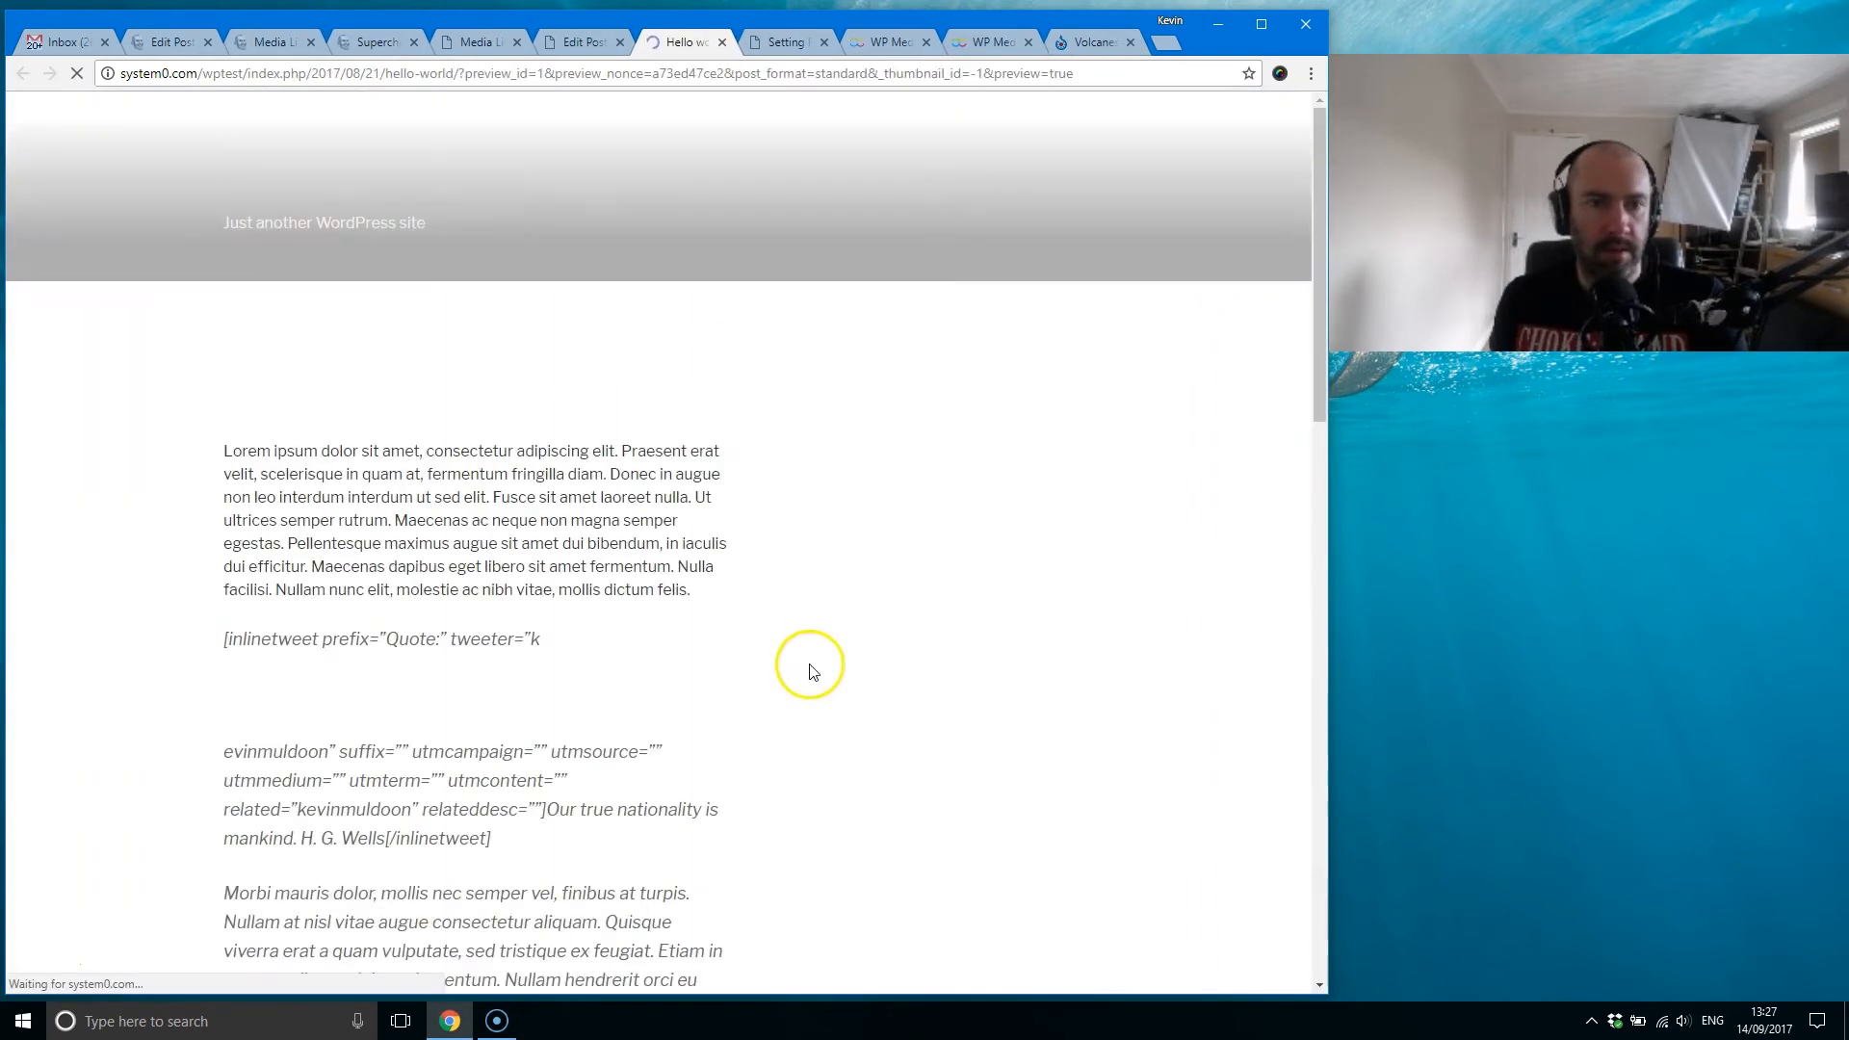
scroll(617, 587, down, 2)
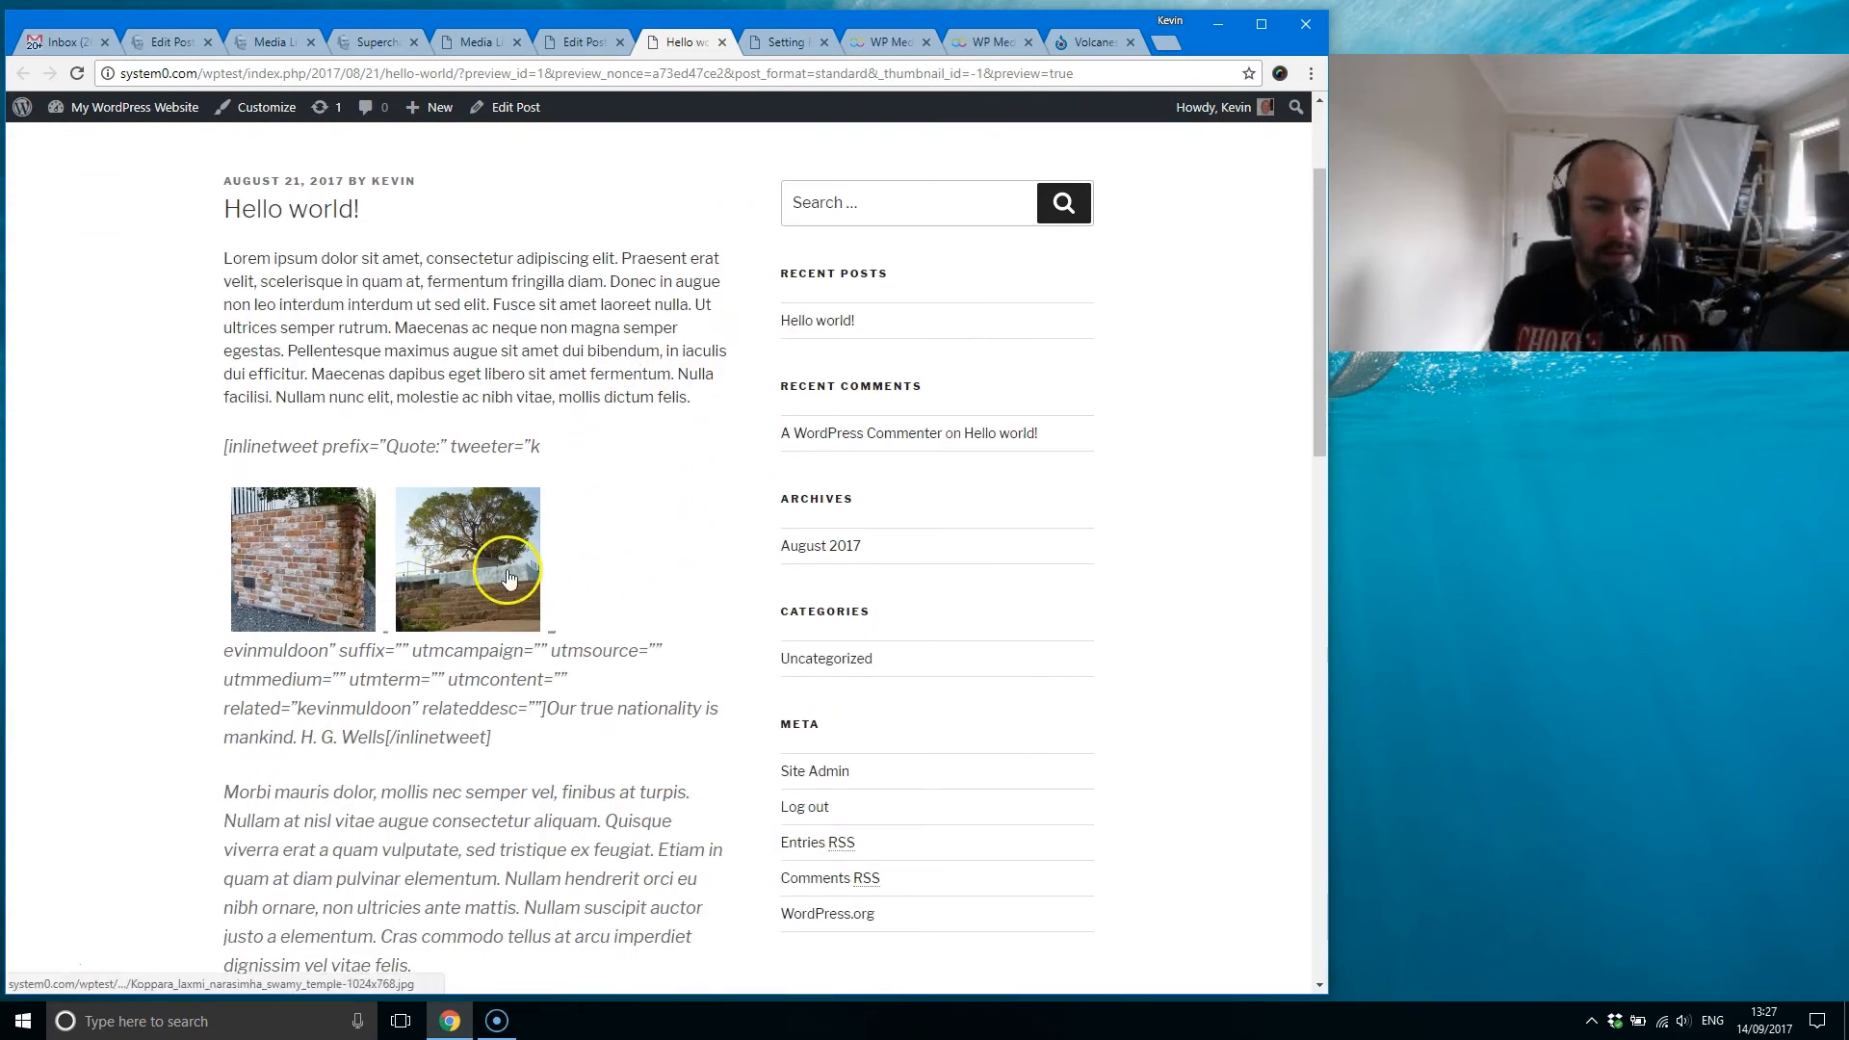
click(722, 41)
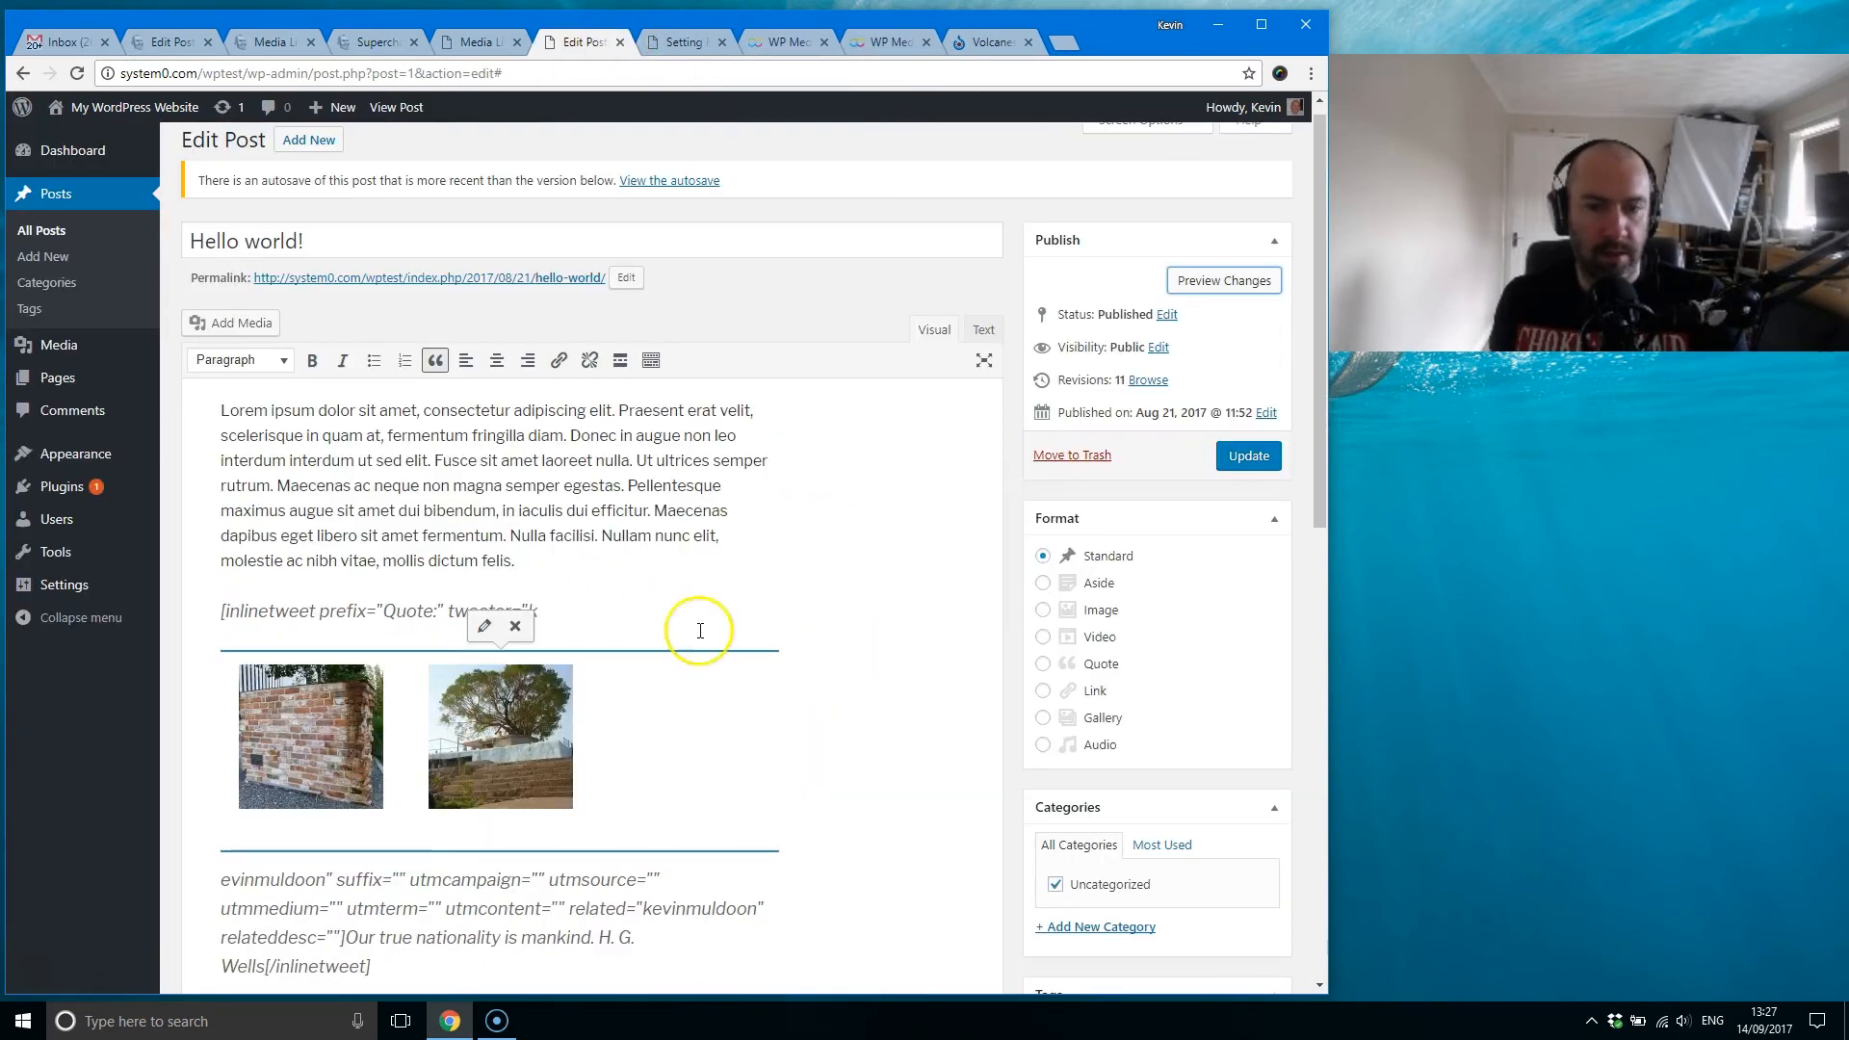
Step: Switch the gallery to the Slider theme, update it, and check it in a post preview
click(483, 625)
click(1064, 266)
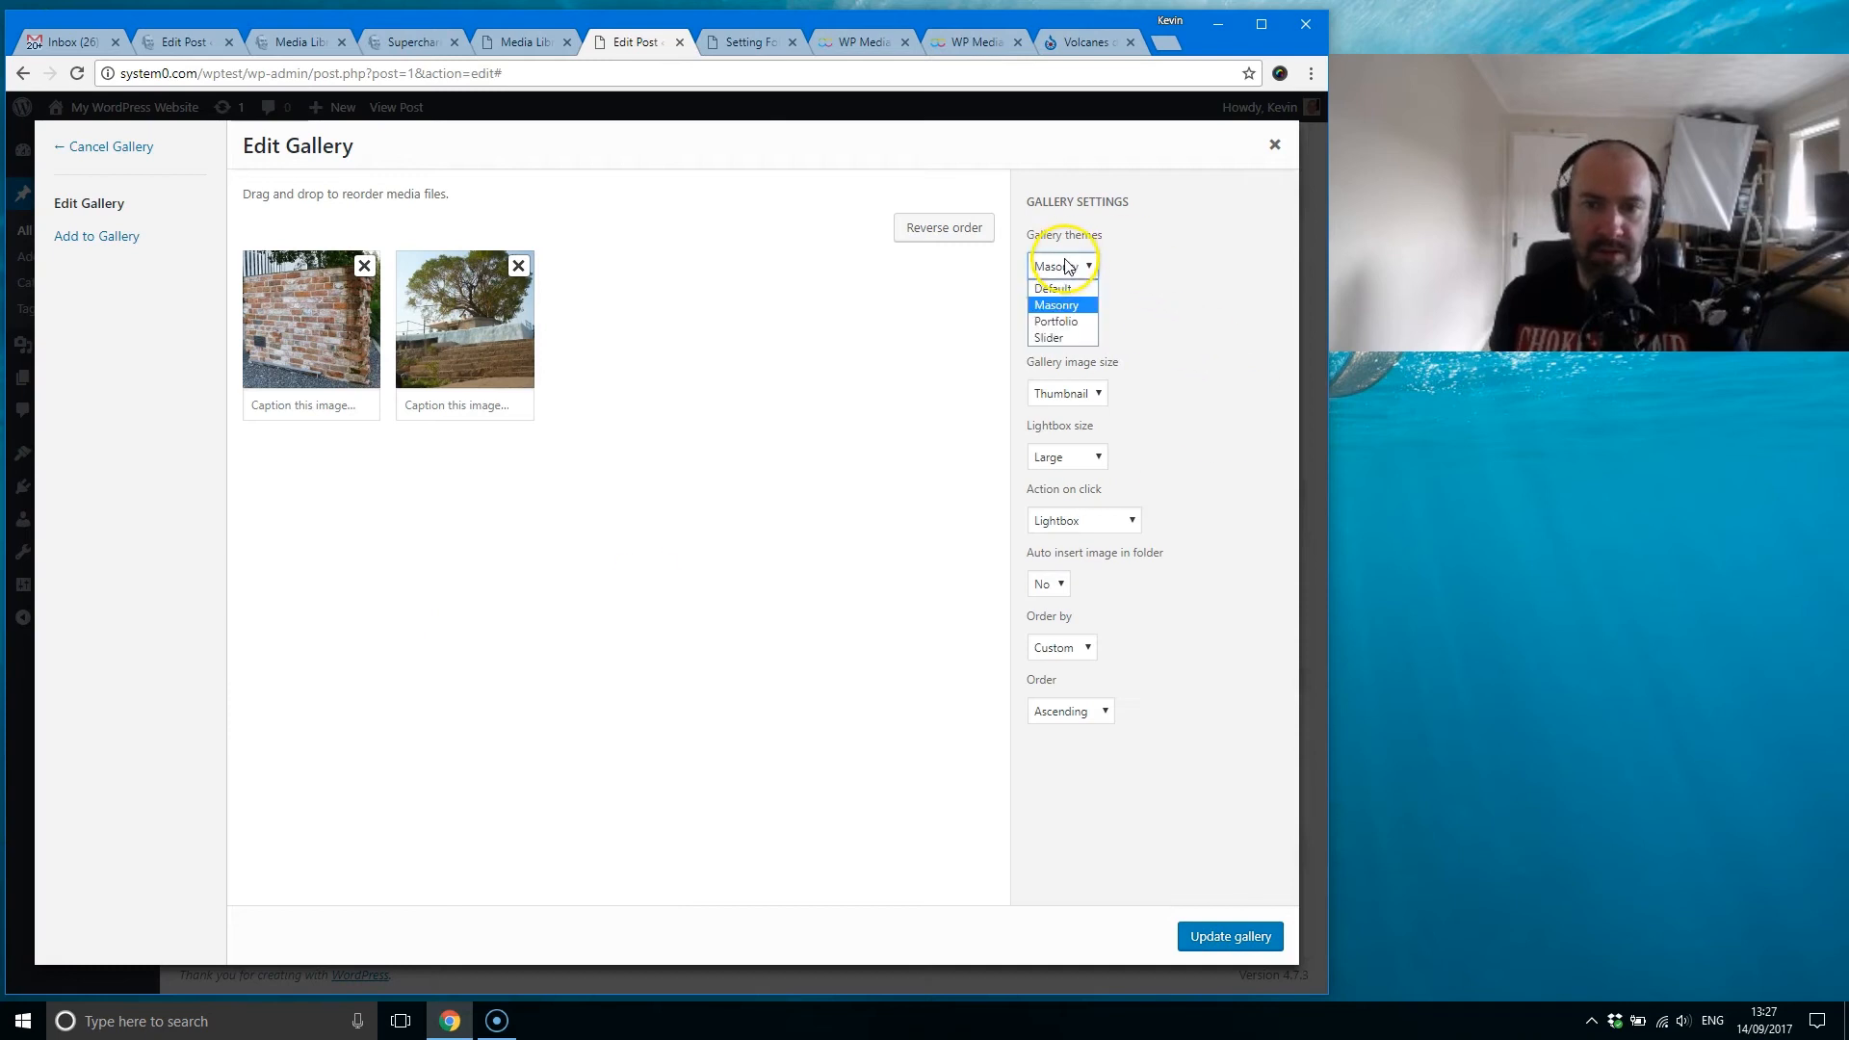
click(1049, 337)
click(1215, 934)
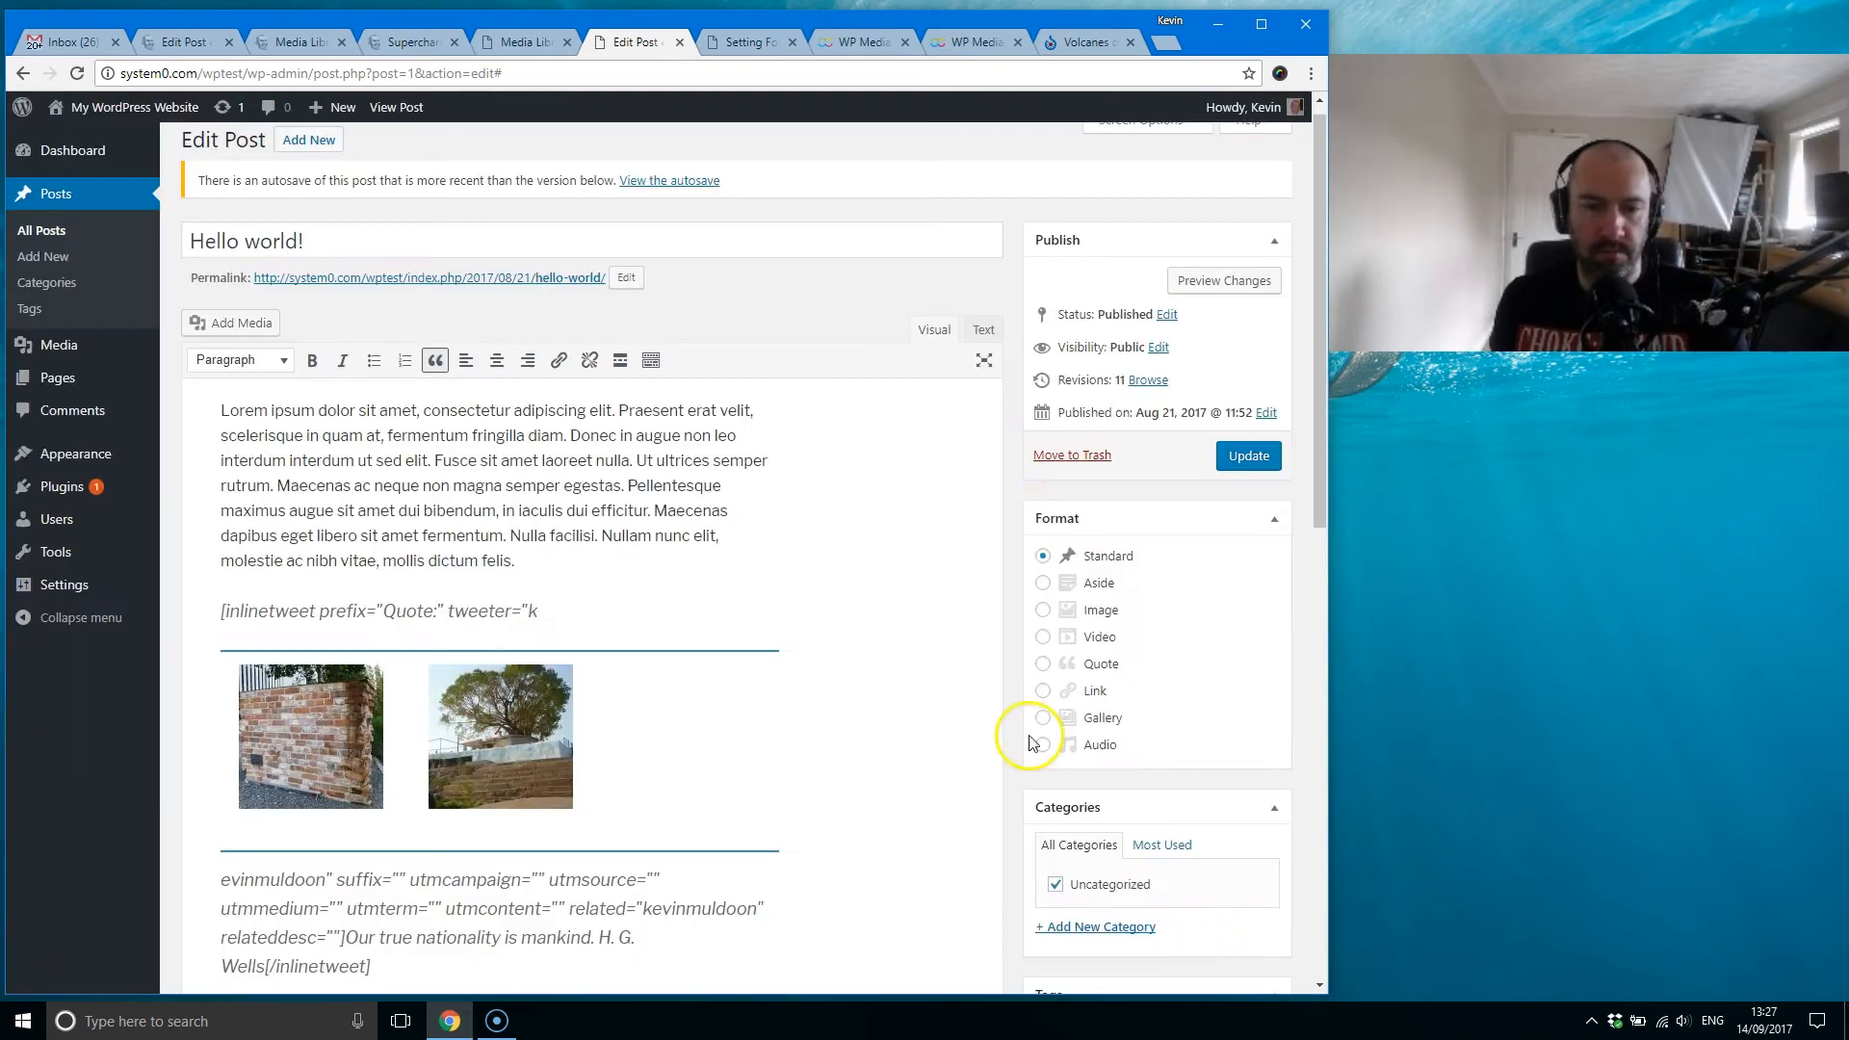
click(1225, 282)
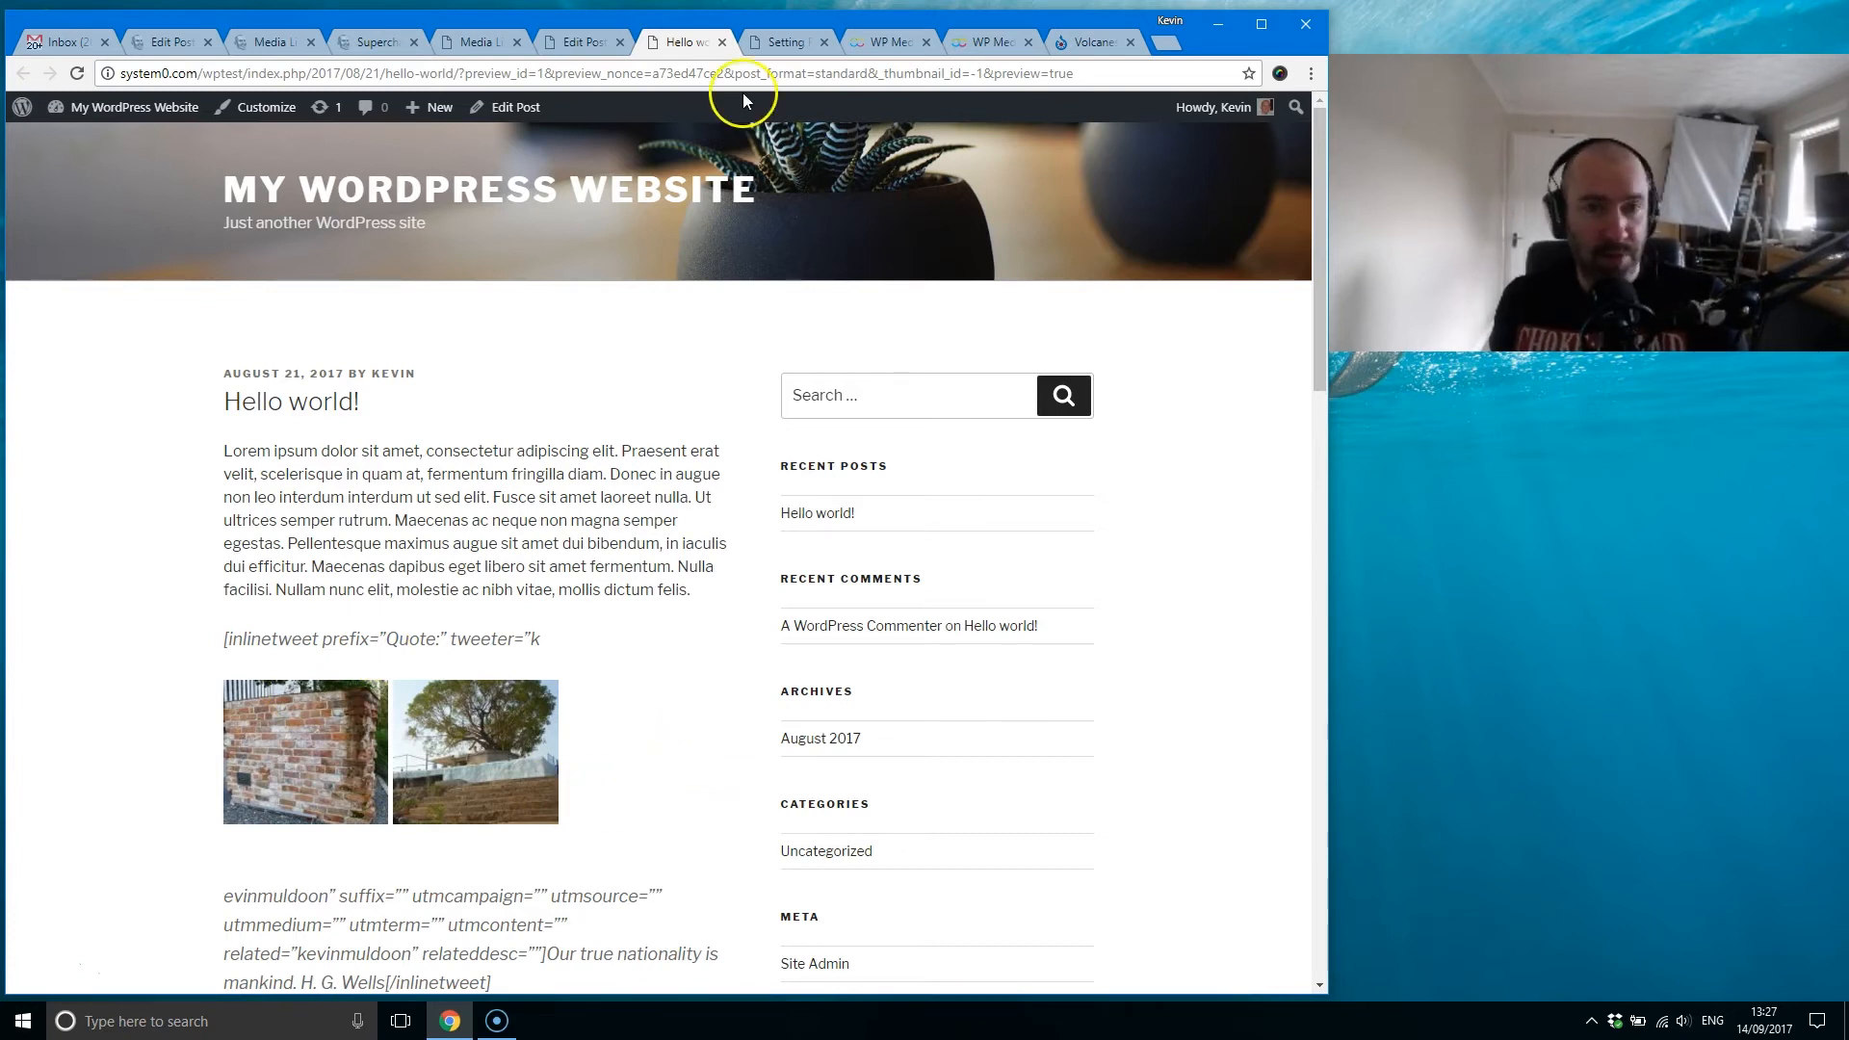
click(721, 42)
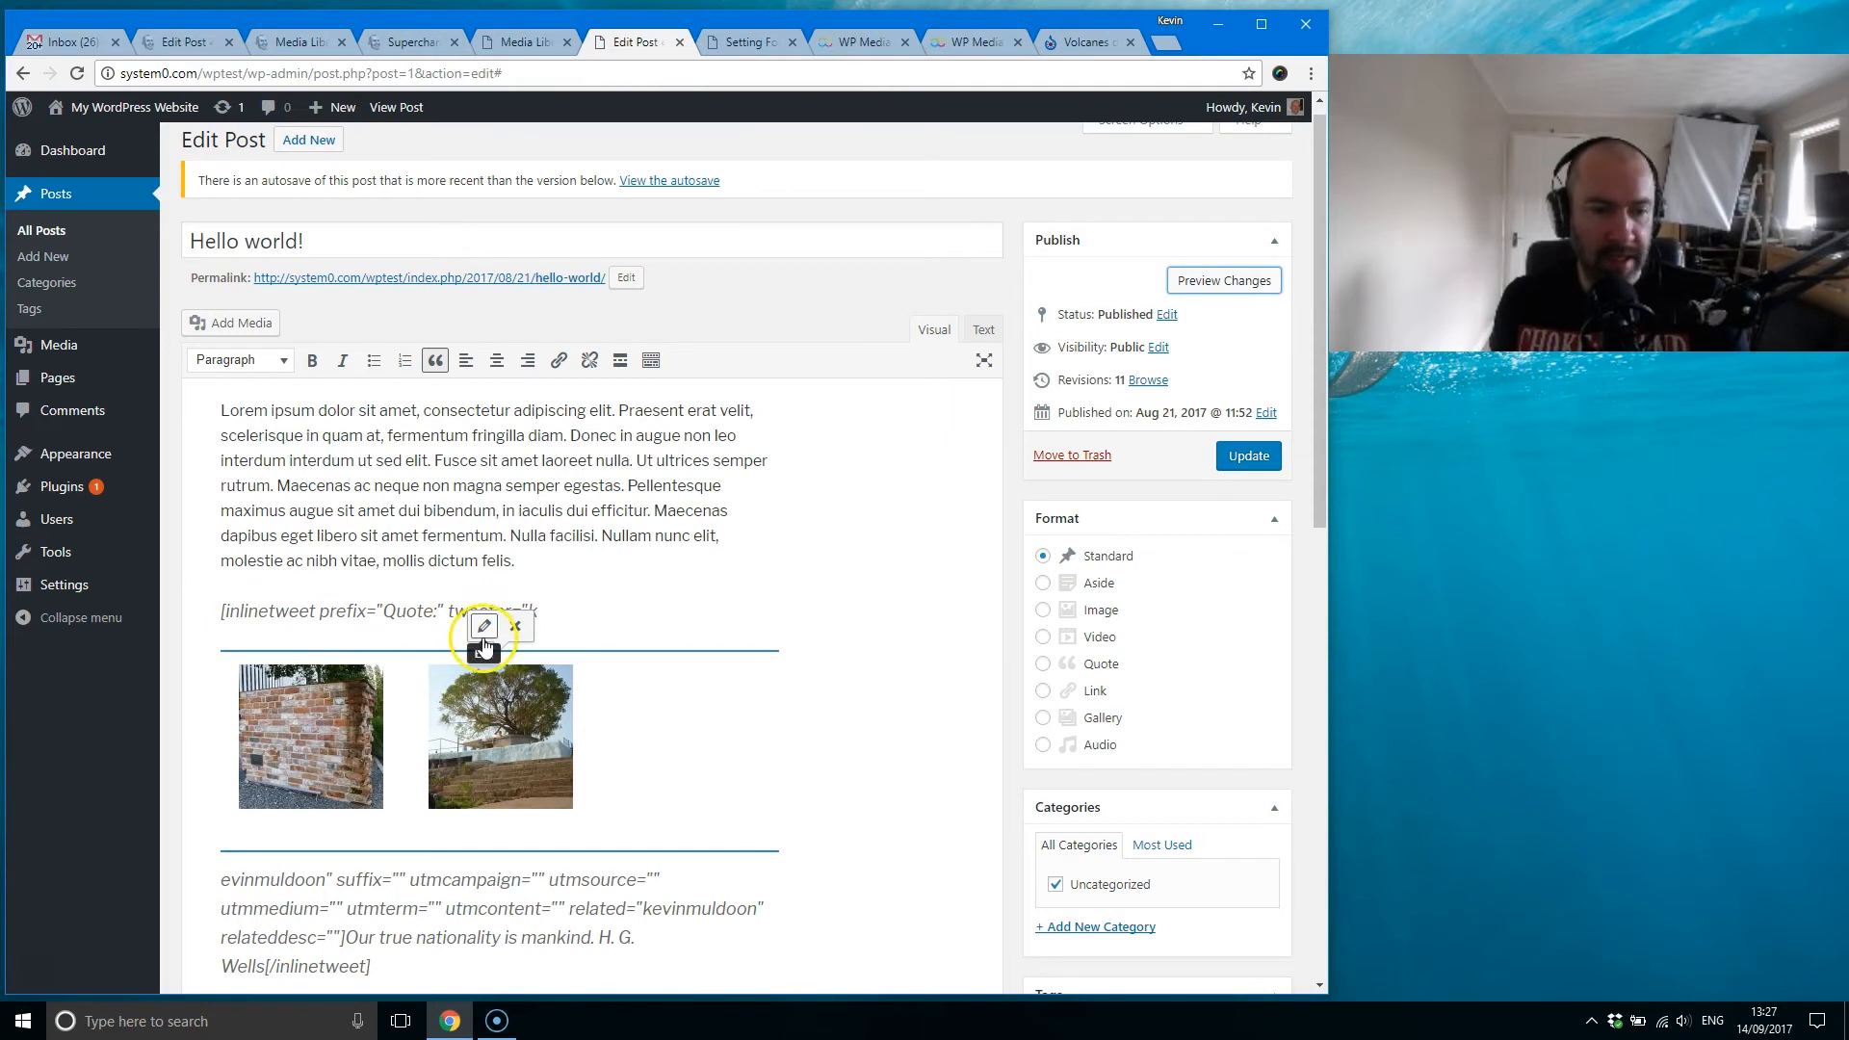
Step: Set the gallery back to the Default theme, change its Order by setting, update it, and preview the post
click(484, 626)
click(1067, 267)
click(1060, 287)
click(1059, 647)
click(1088, 685)
click(1228, 934)
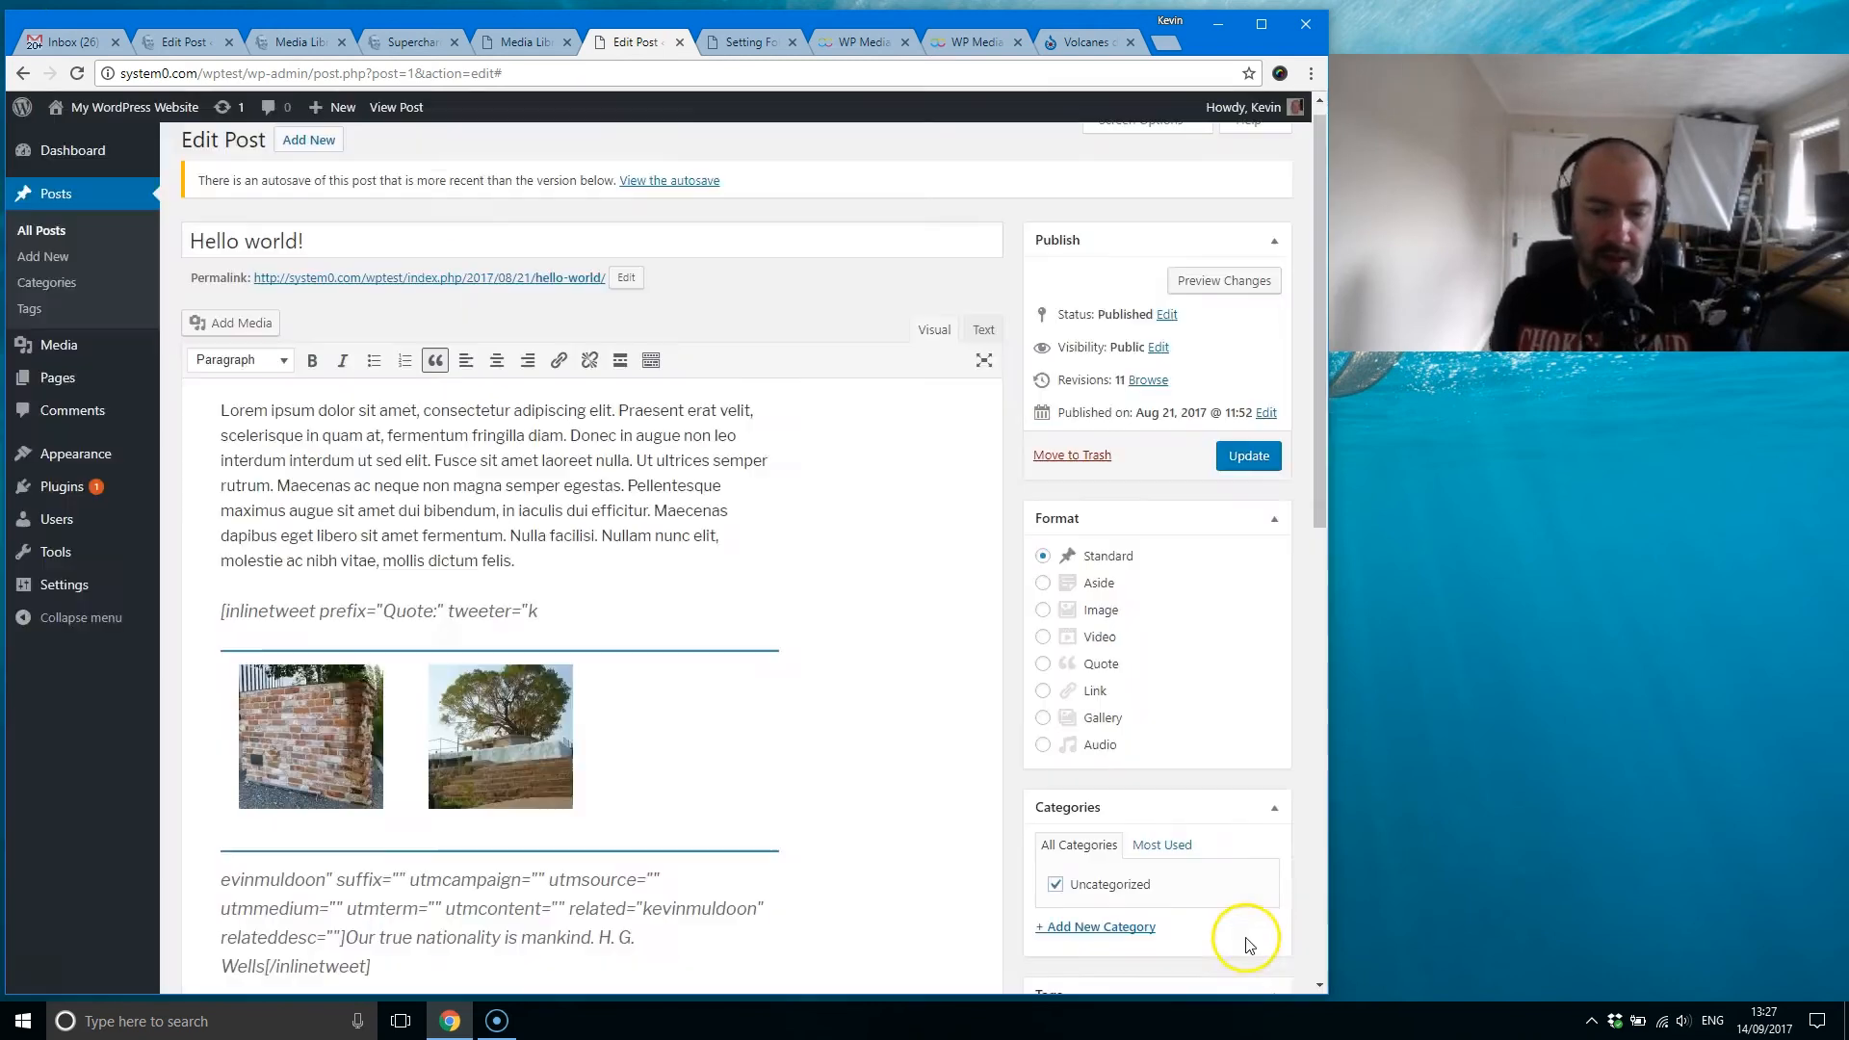
click(1216, 282)
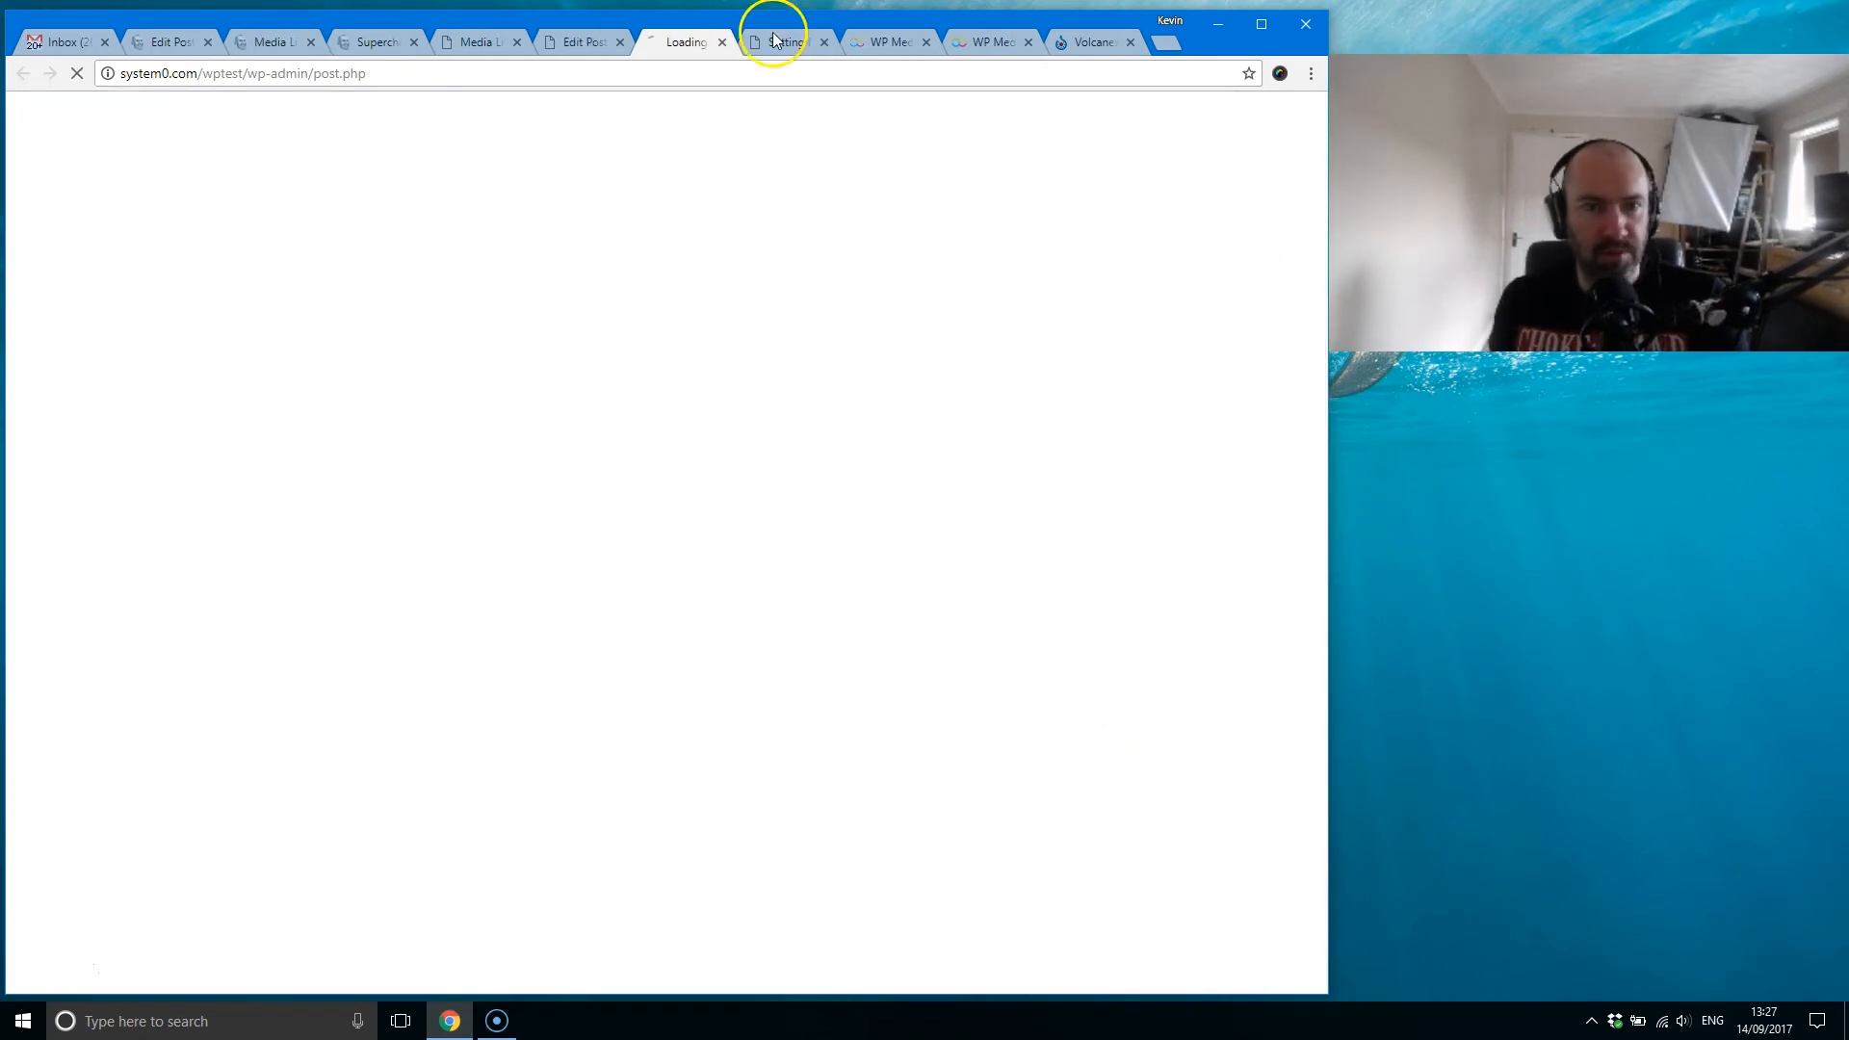
scroll(563, 671, down, 2)
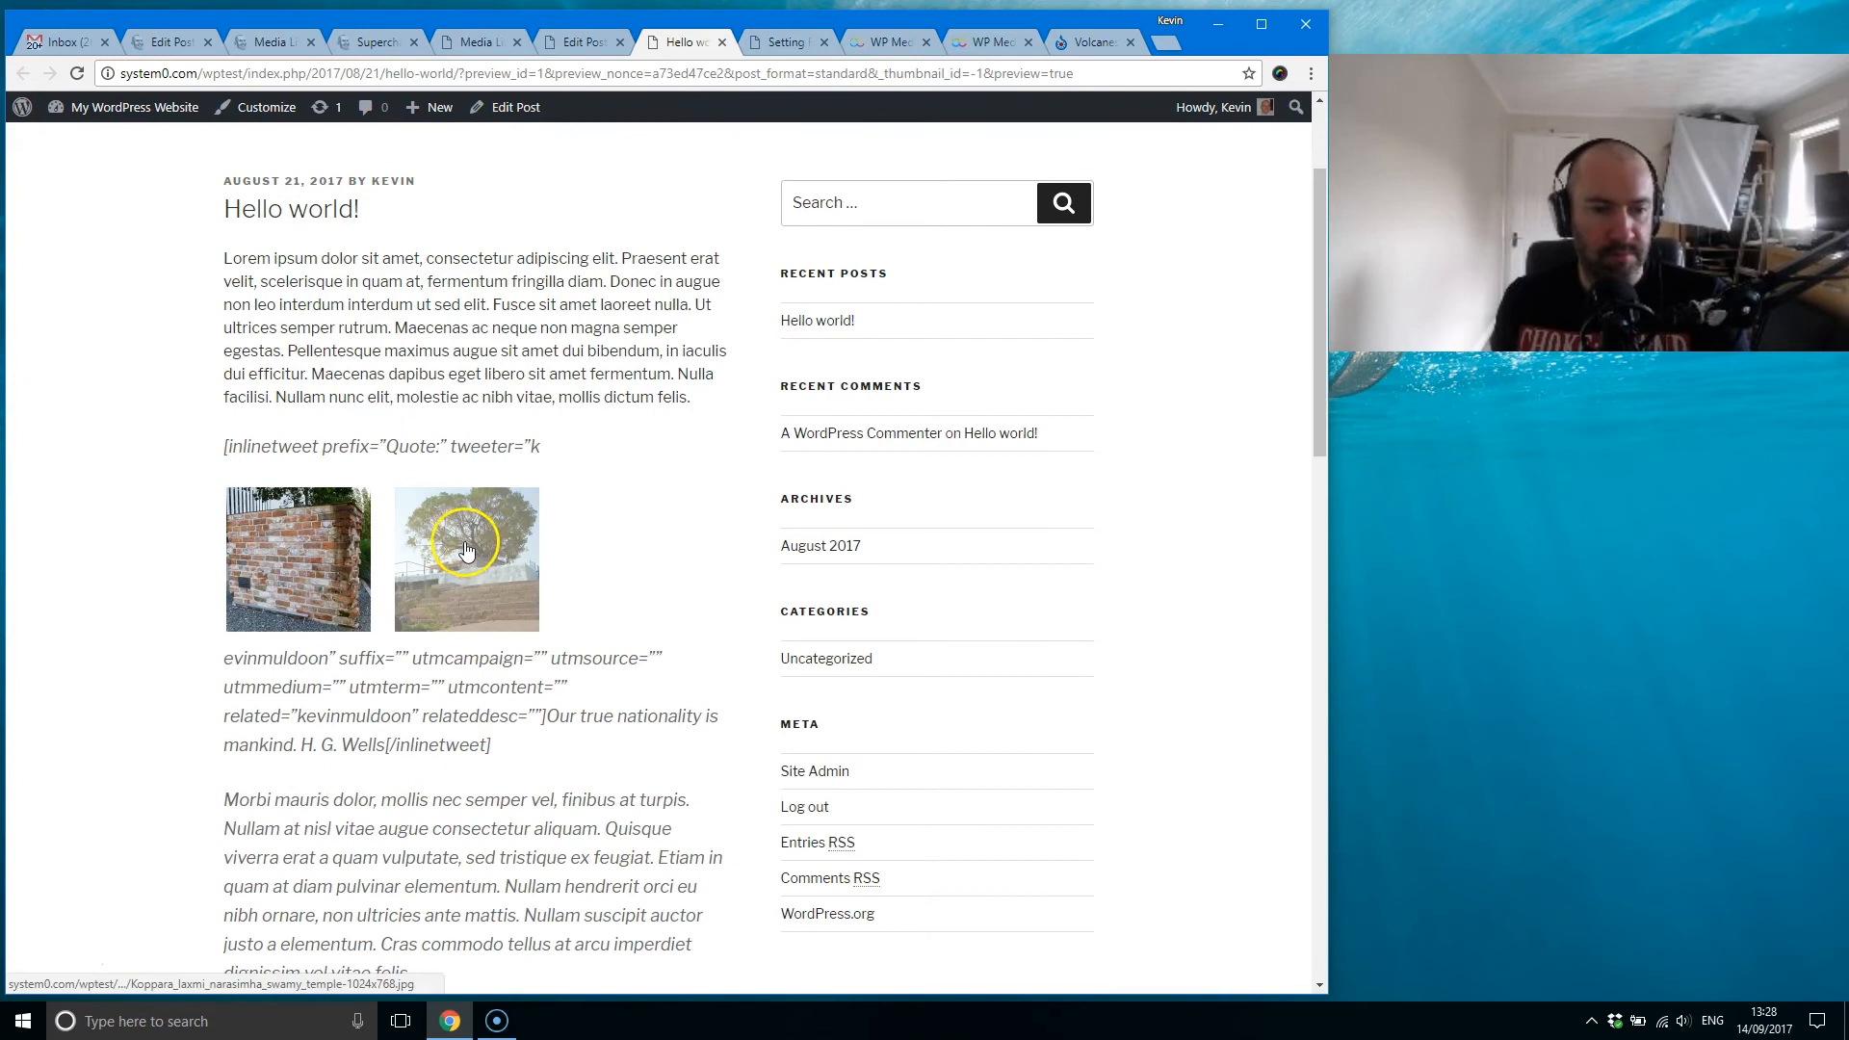
click(721, 42)
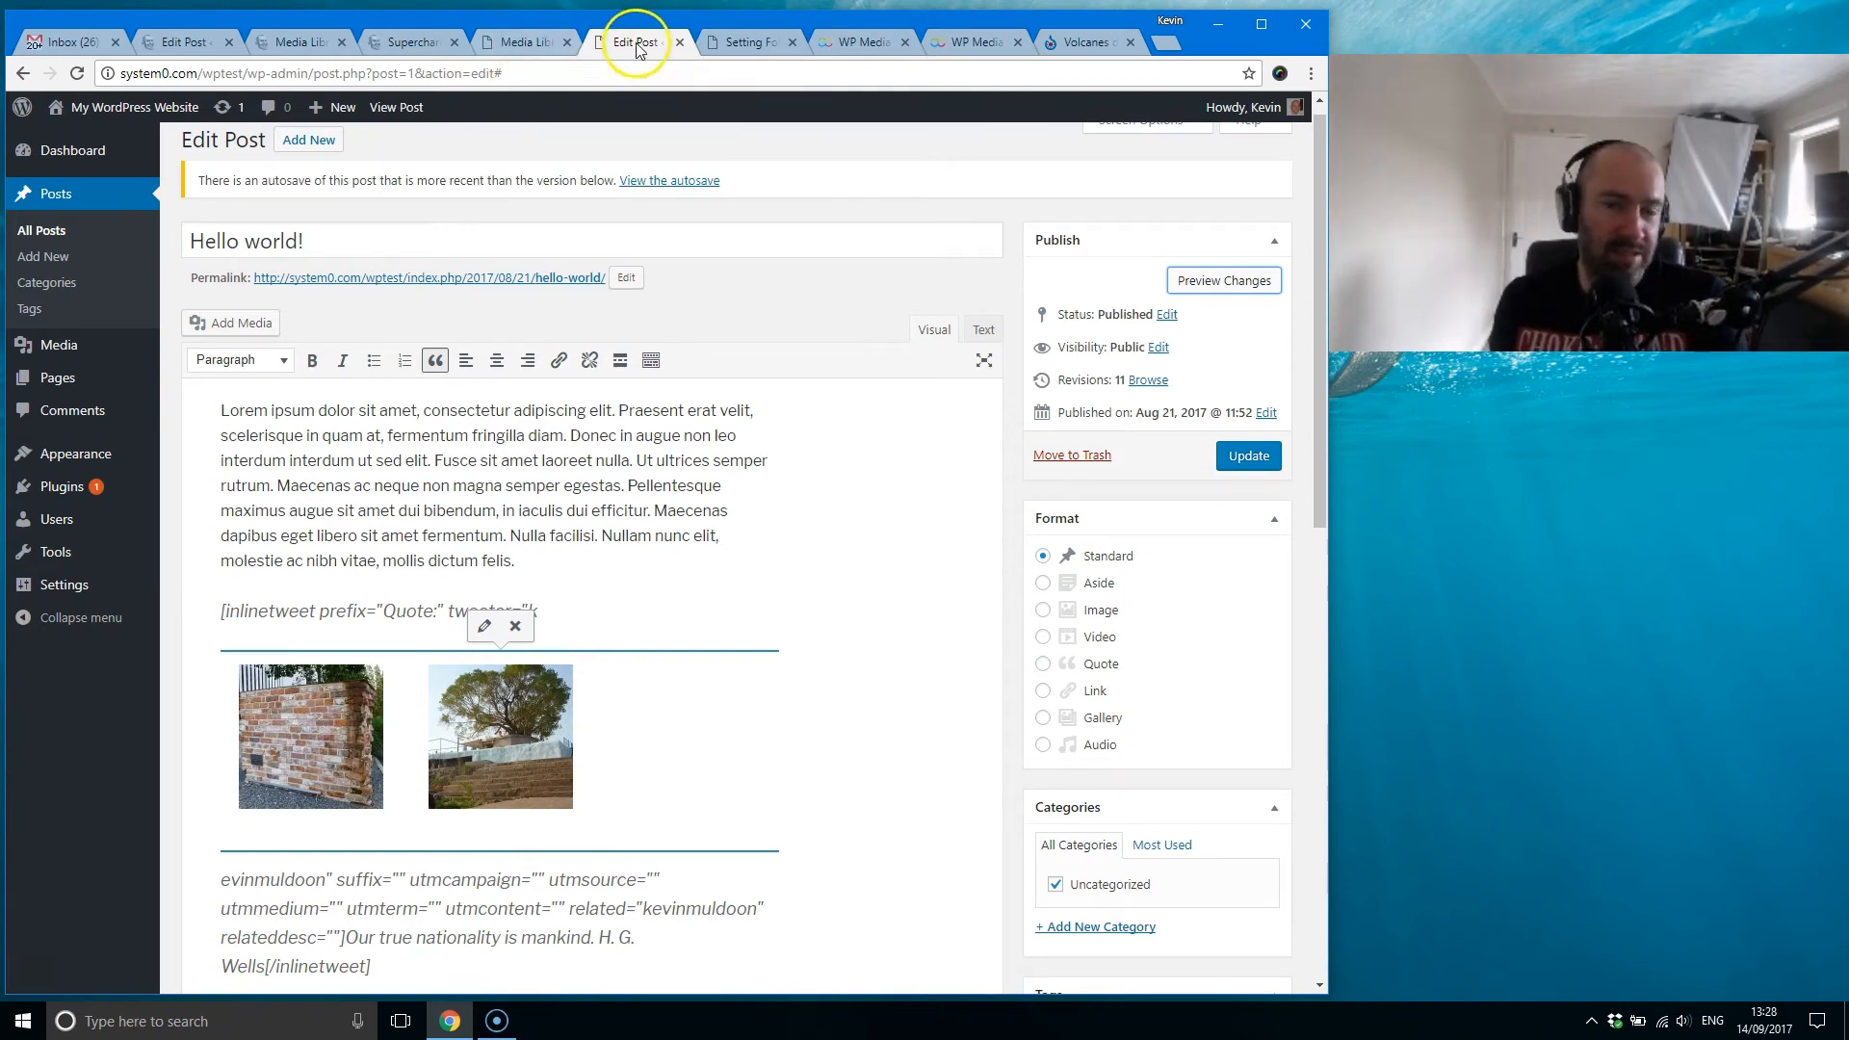
Step: Close the post editor without saving the changes and return to the media library
click(680, 42)
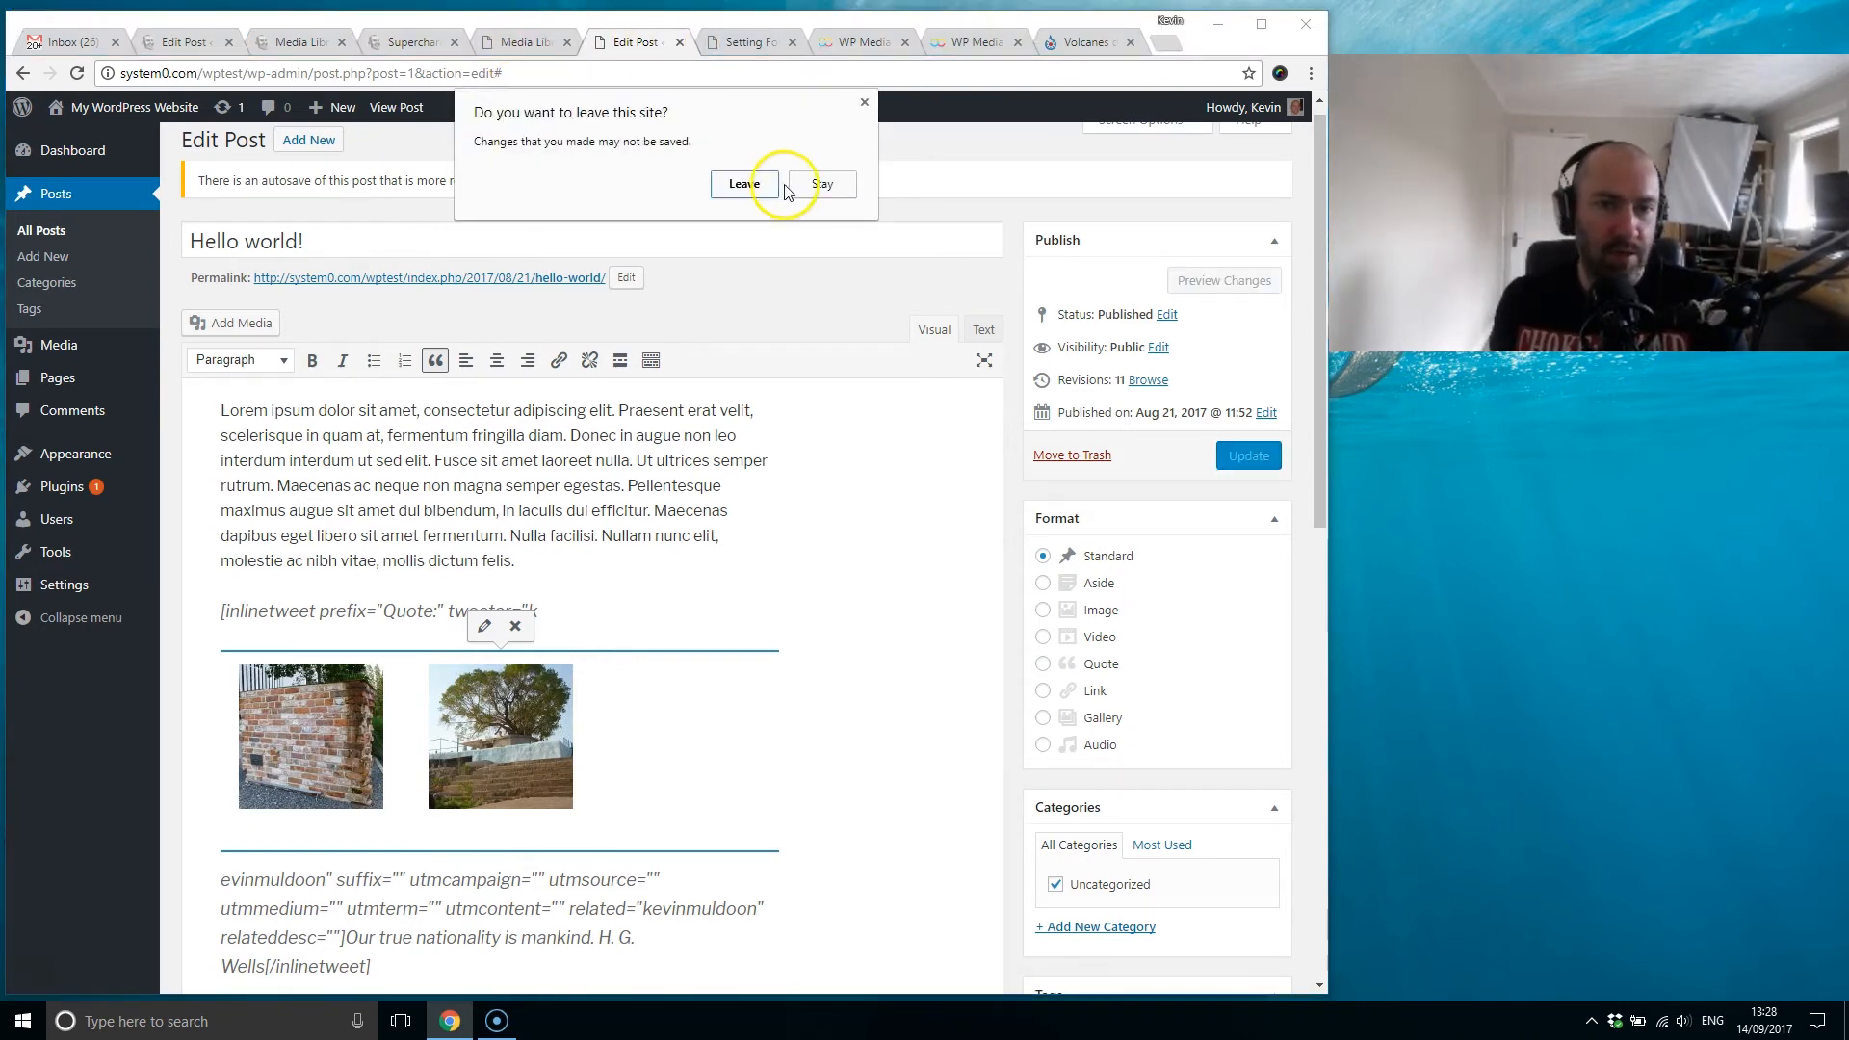
click(755, 184)
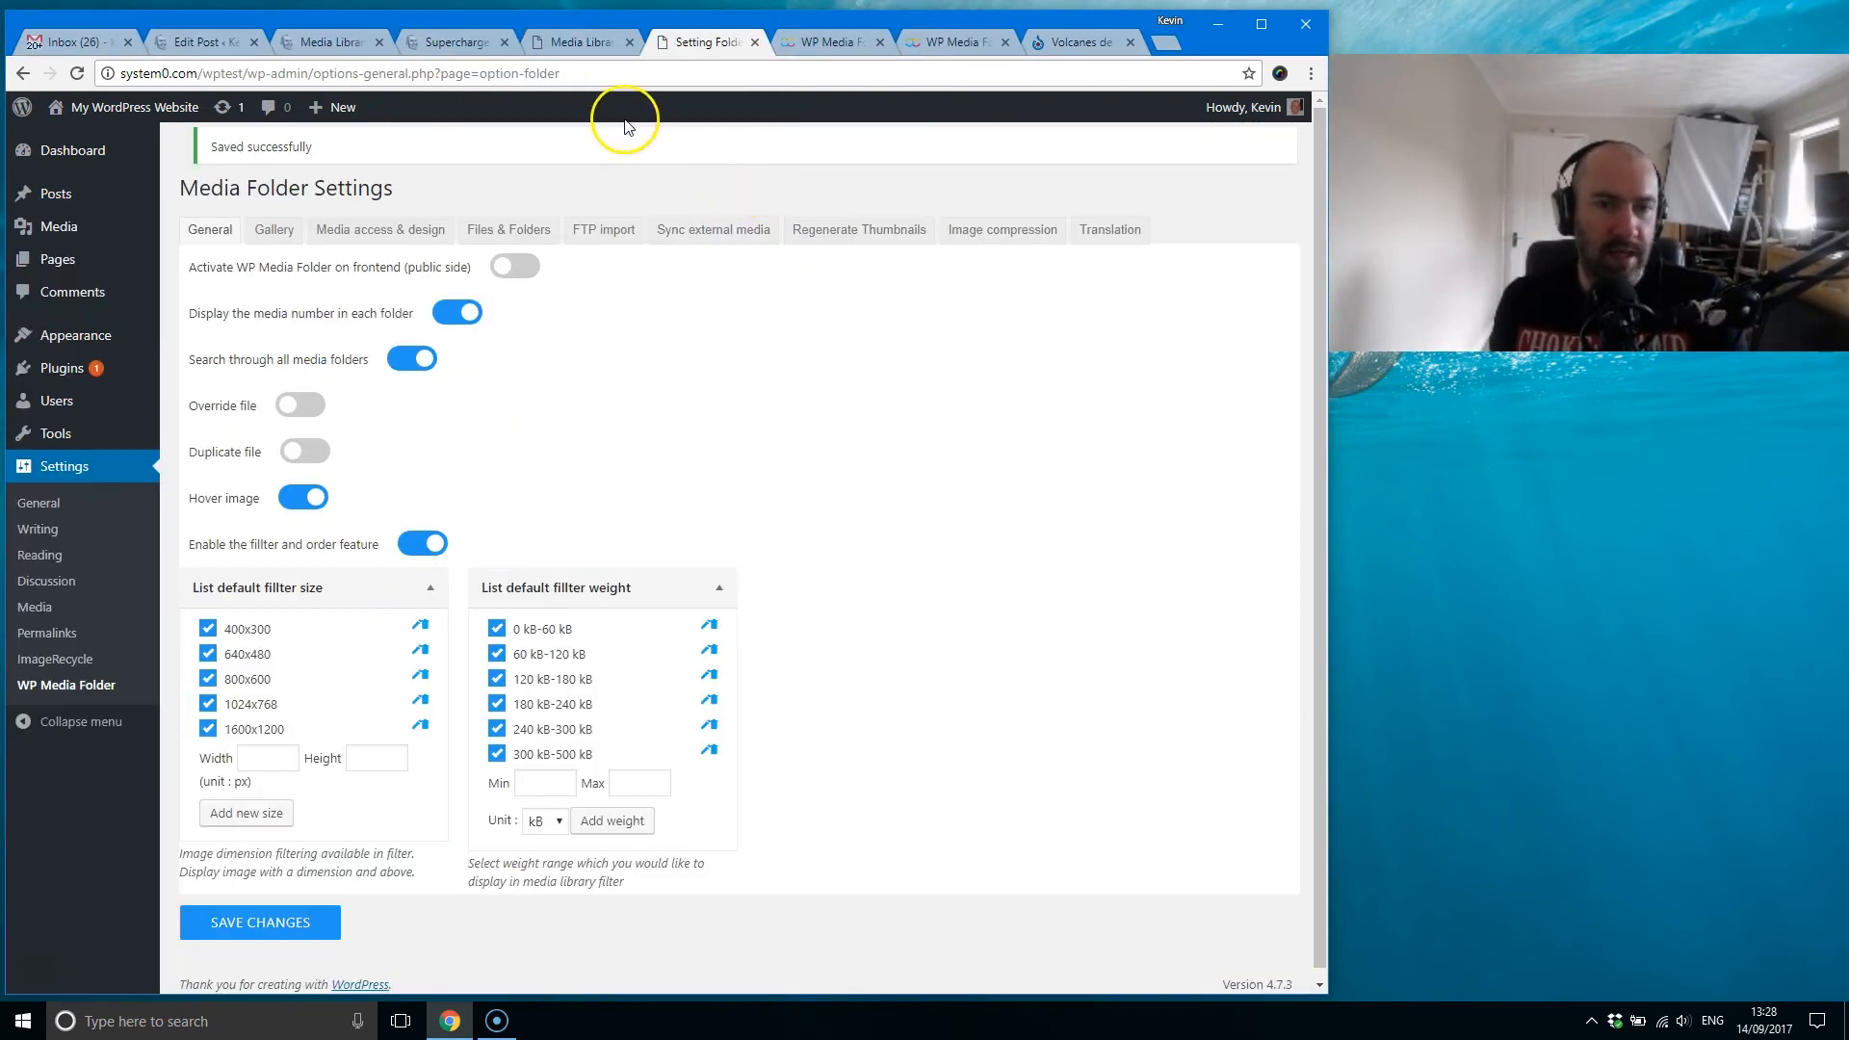
click(577, 48)
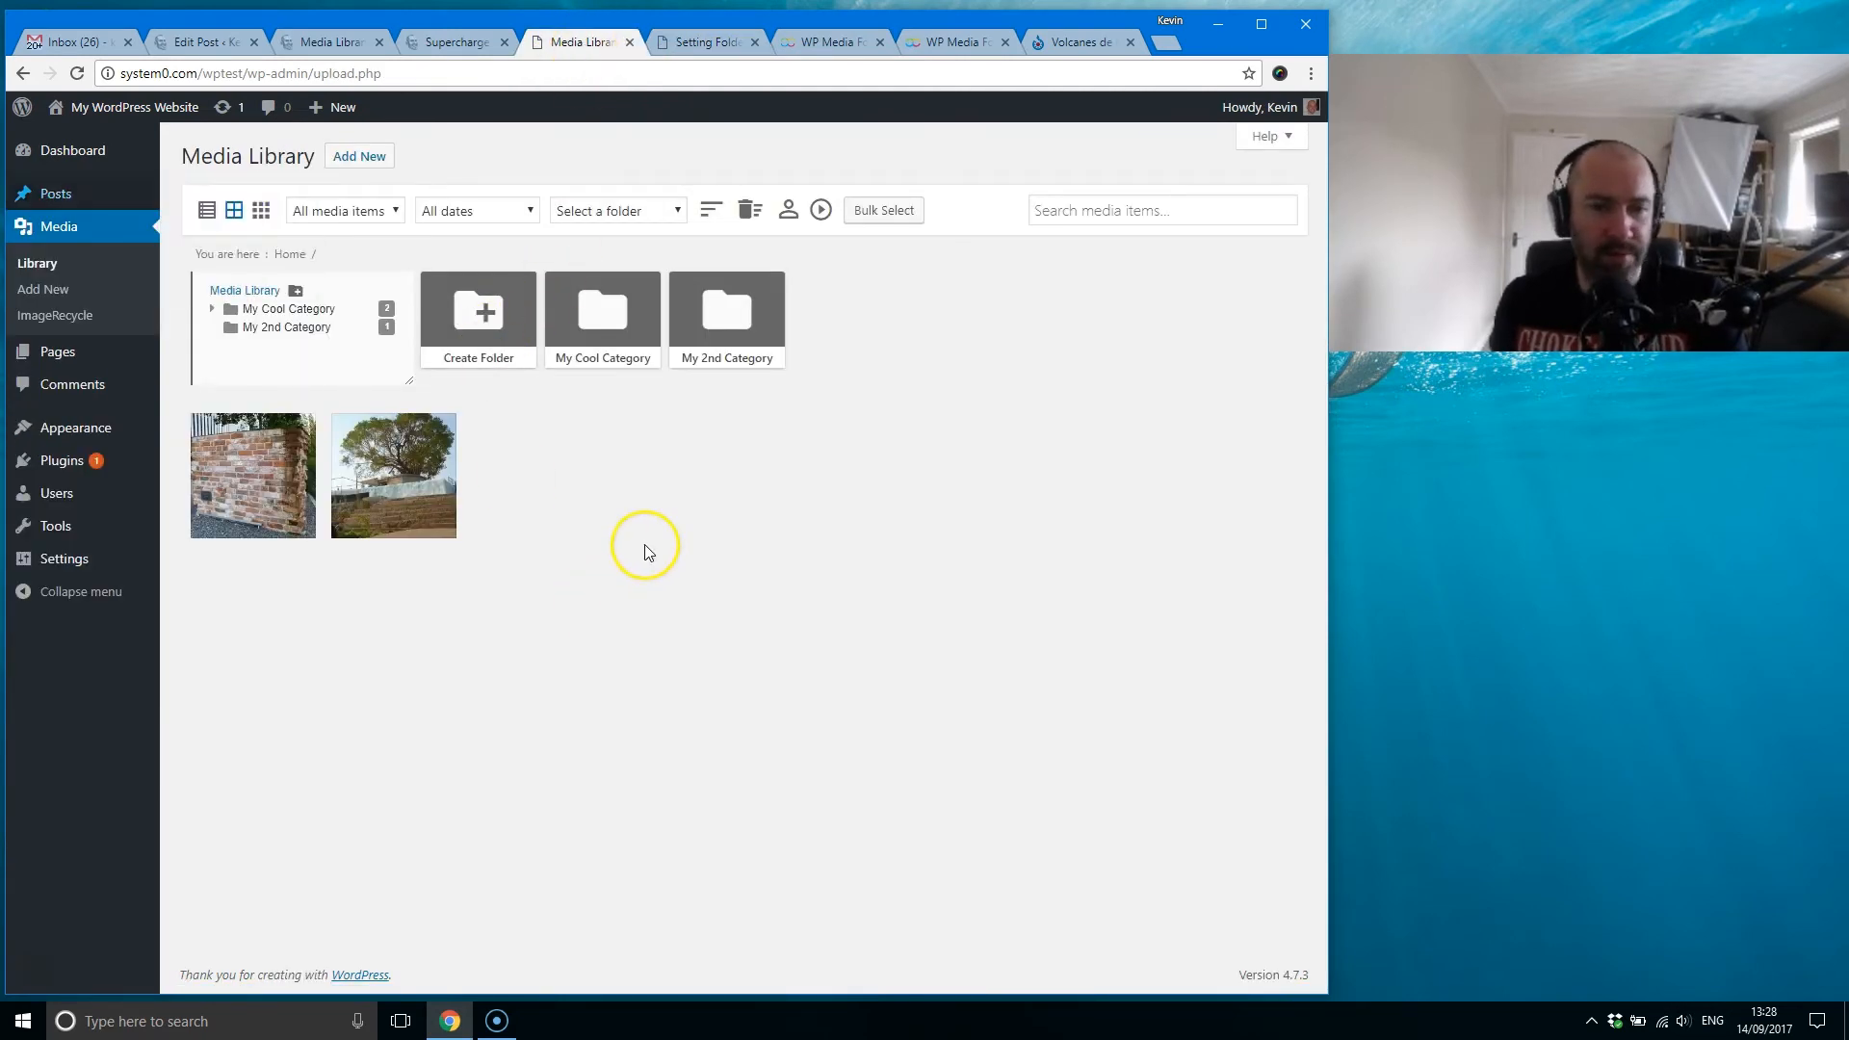
mouse_move(258, 486)
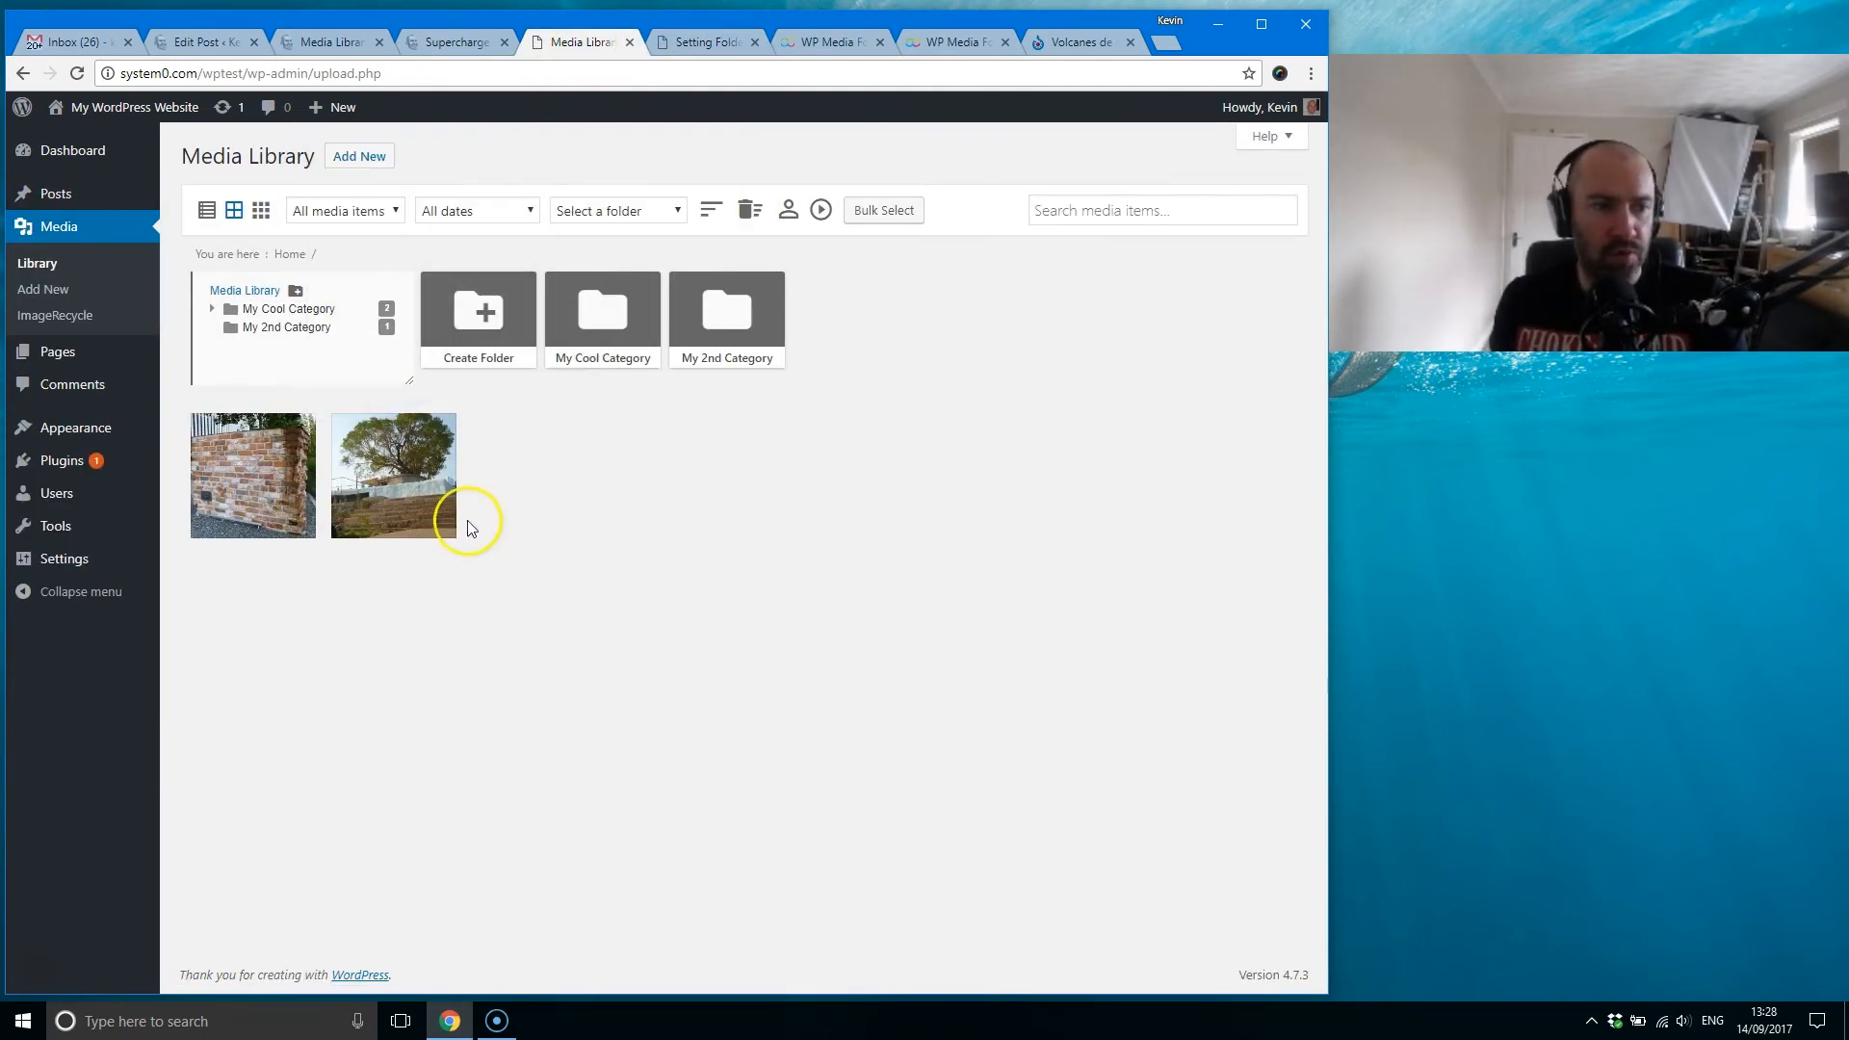
Step: Look through the General, Gallery, and Media access & design settings of WP Media Folder
click(708, 44)
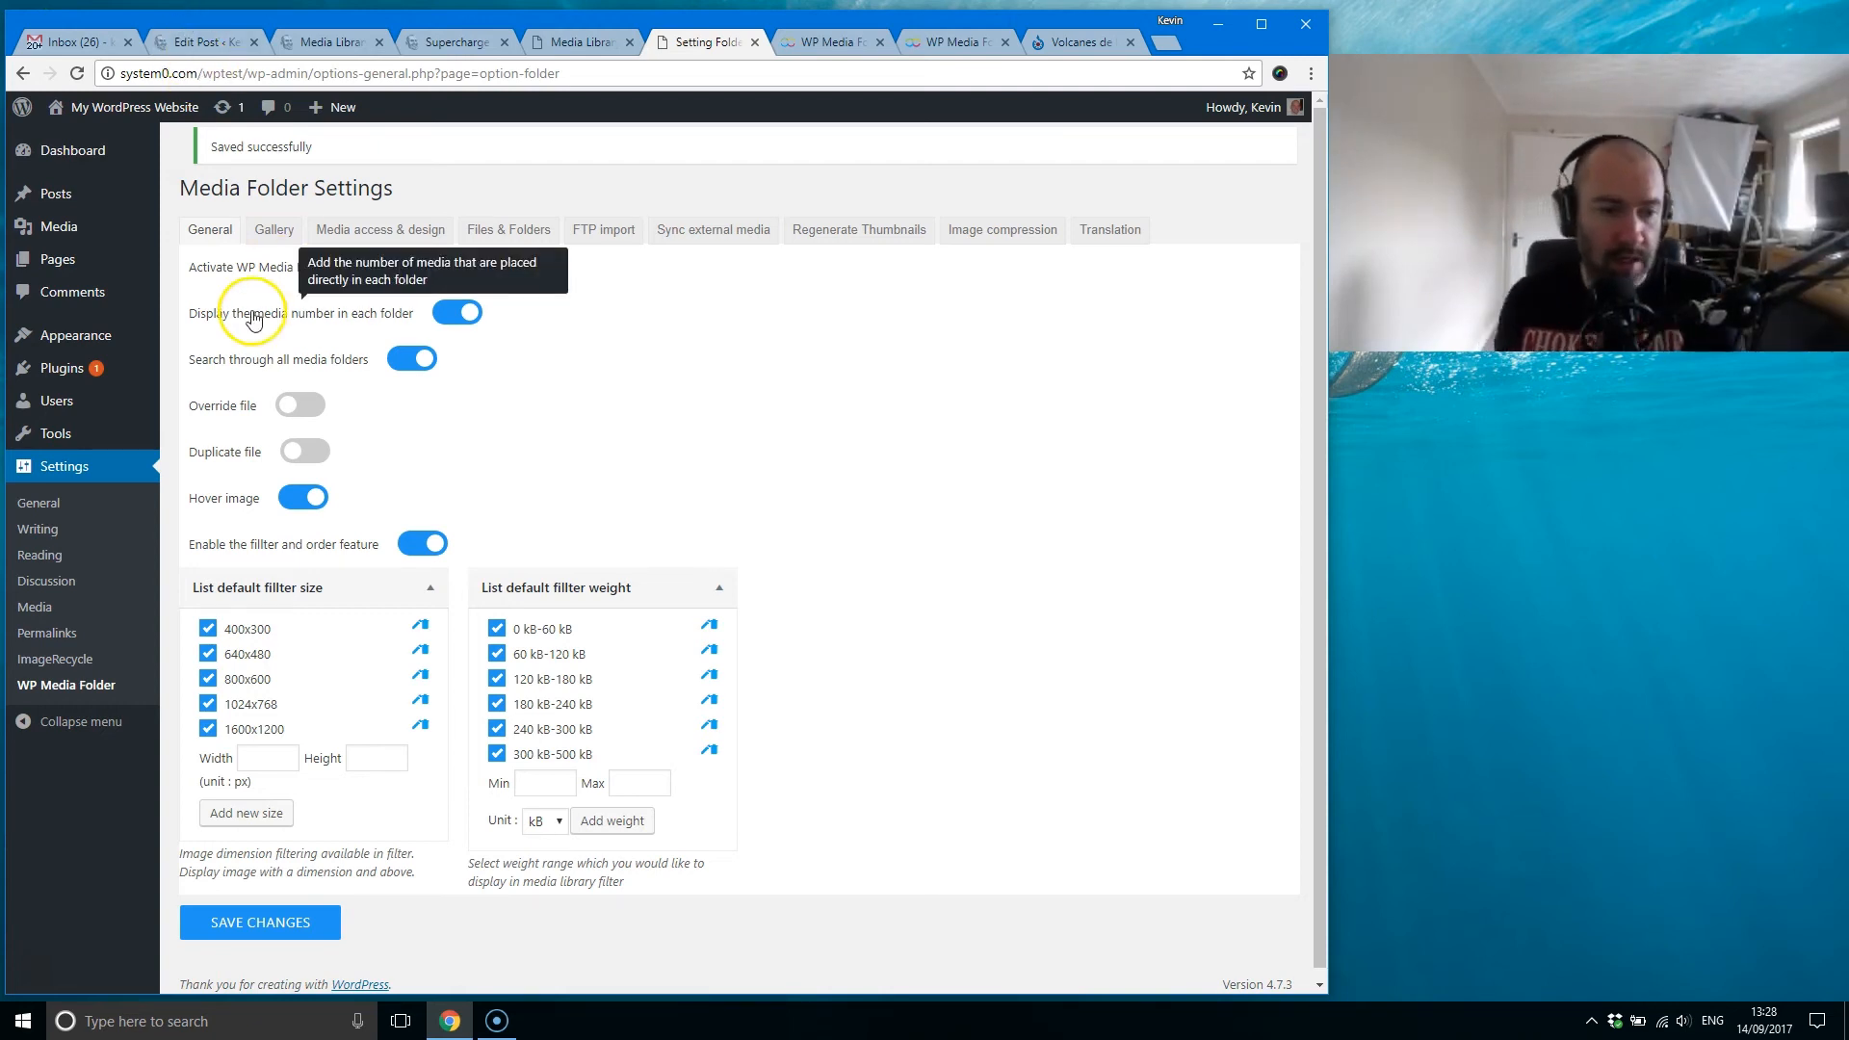
click(34, 236)
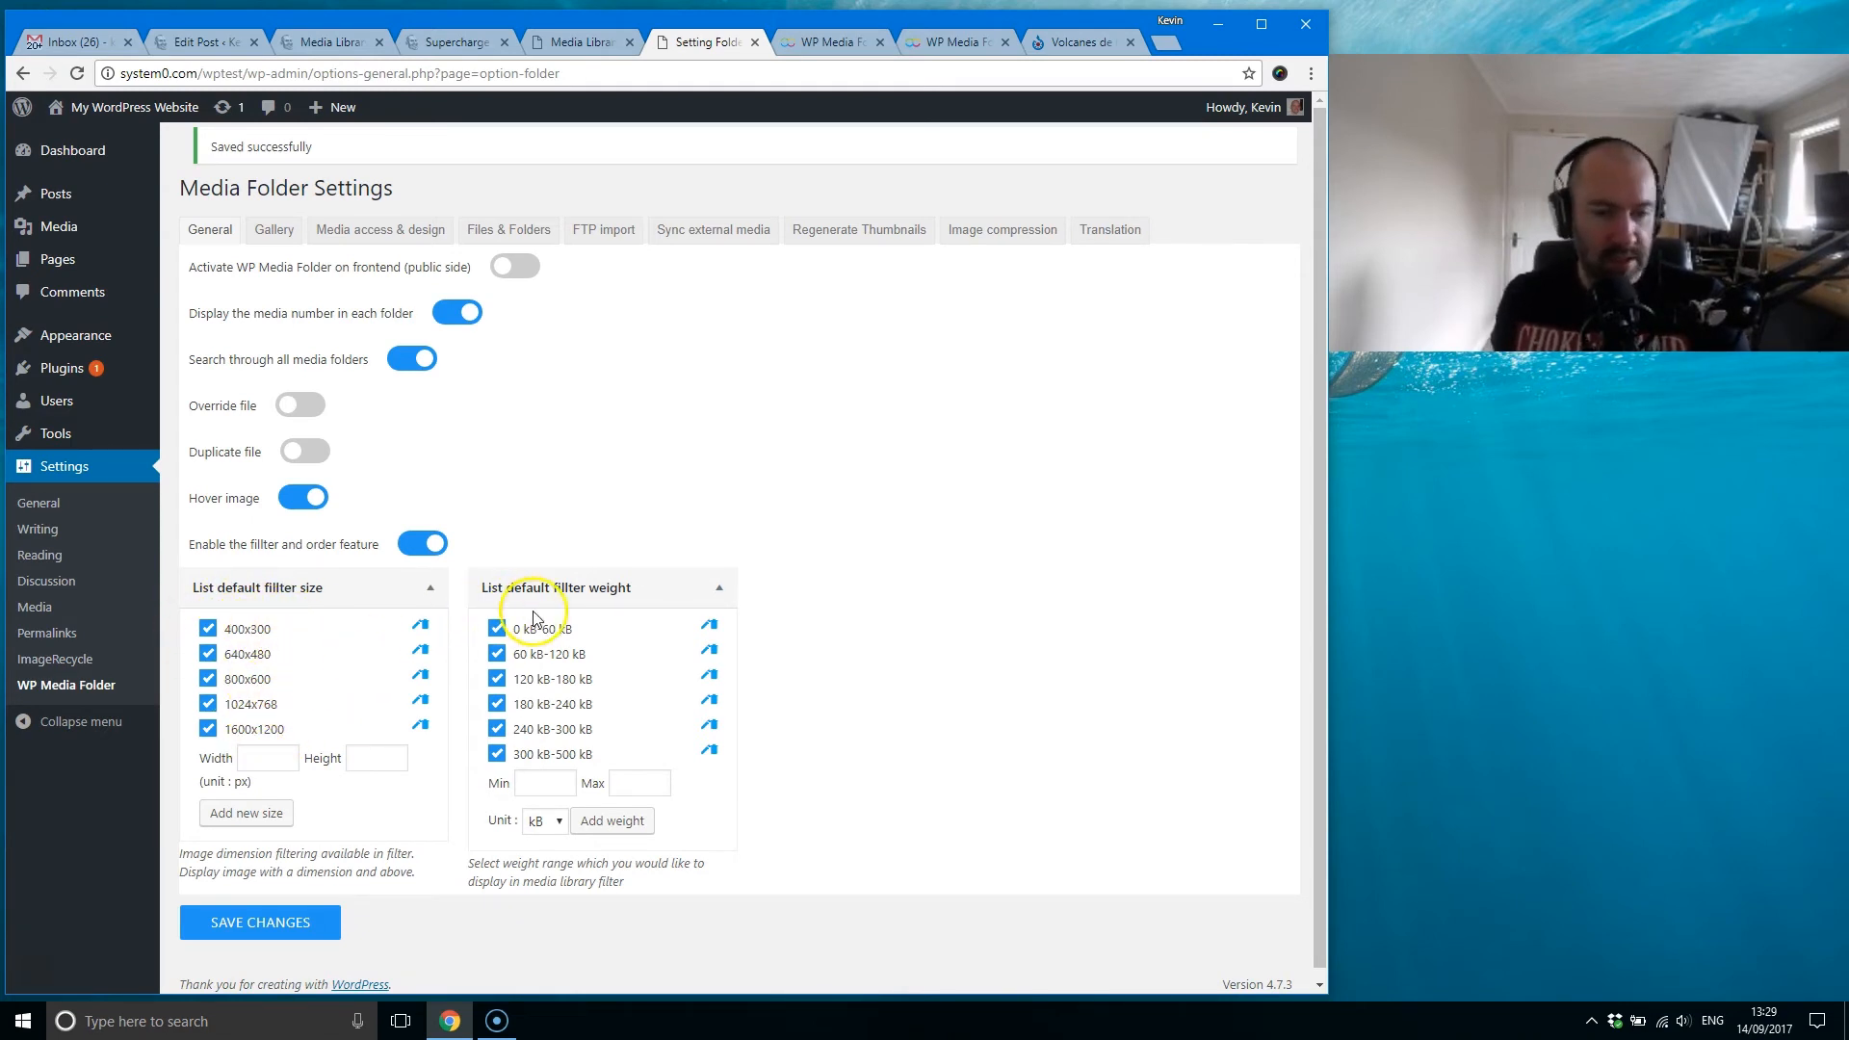
click(279, 229)
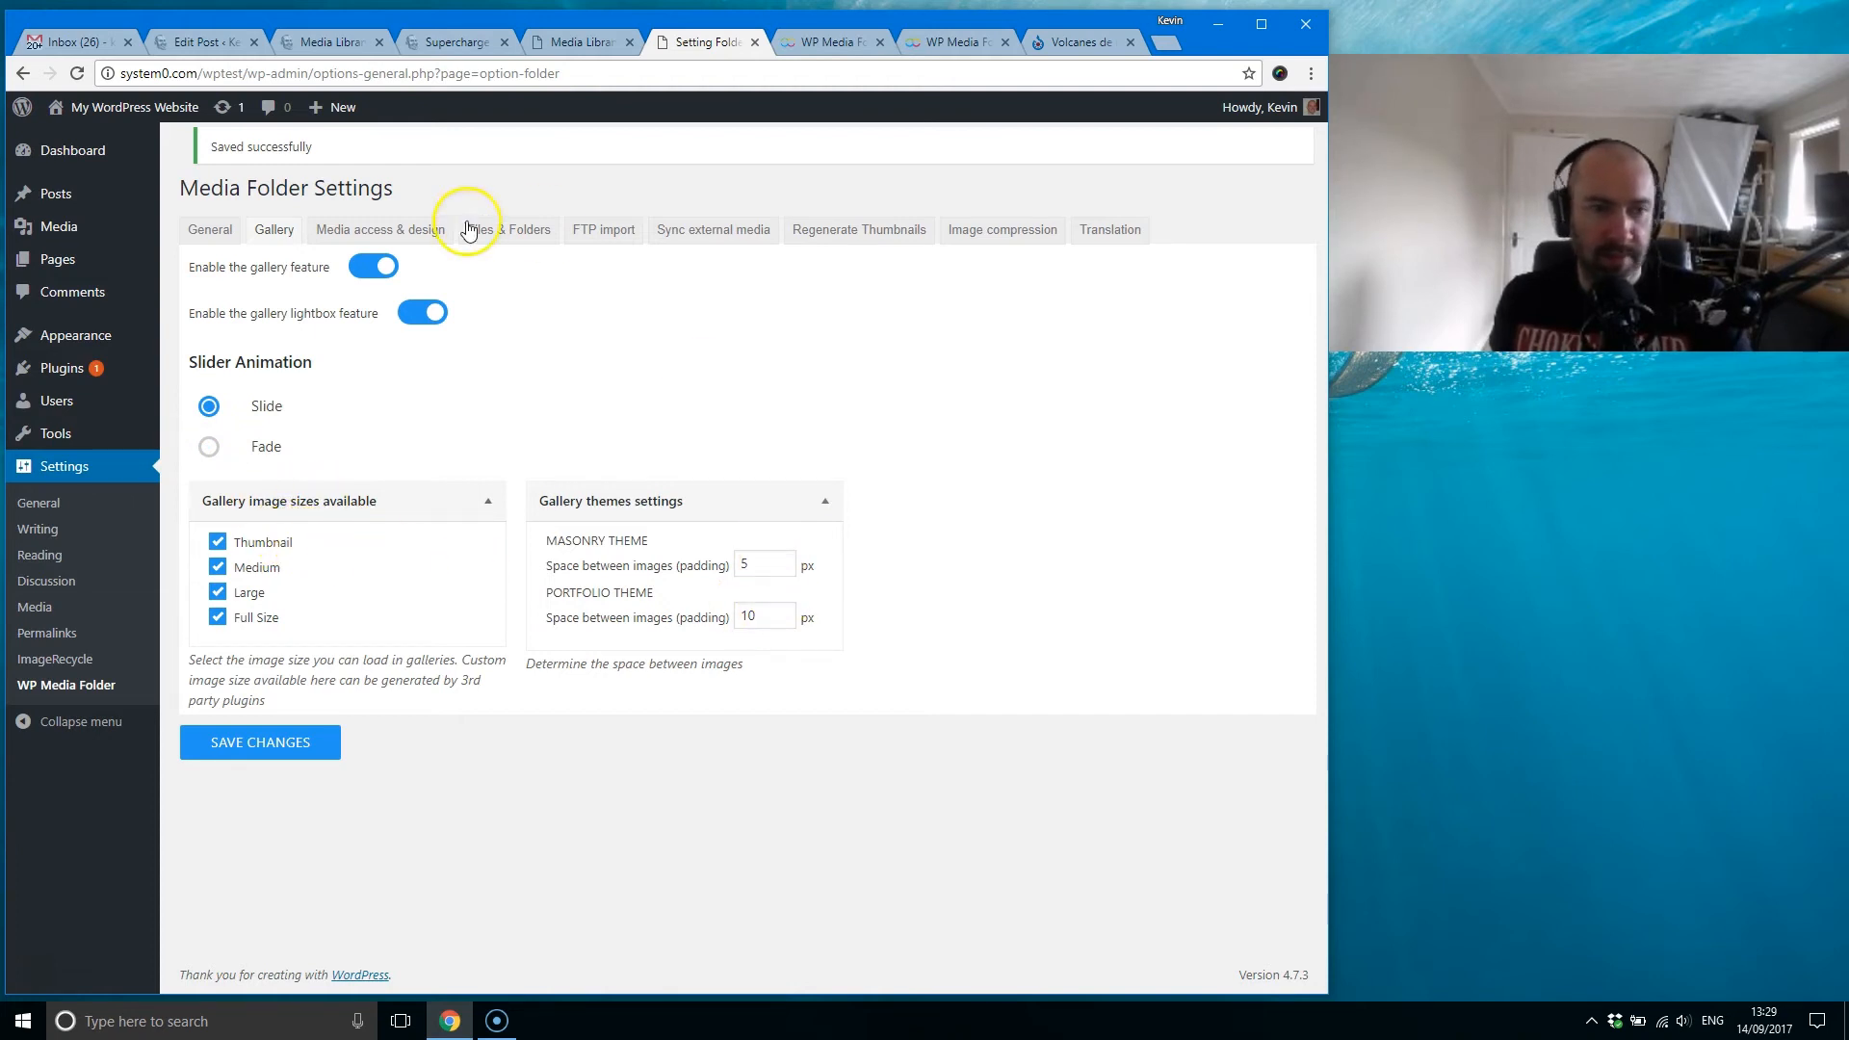
click(394, 236)
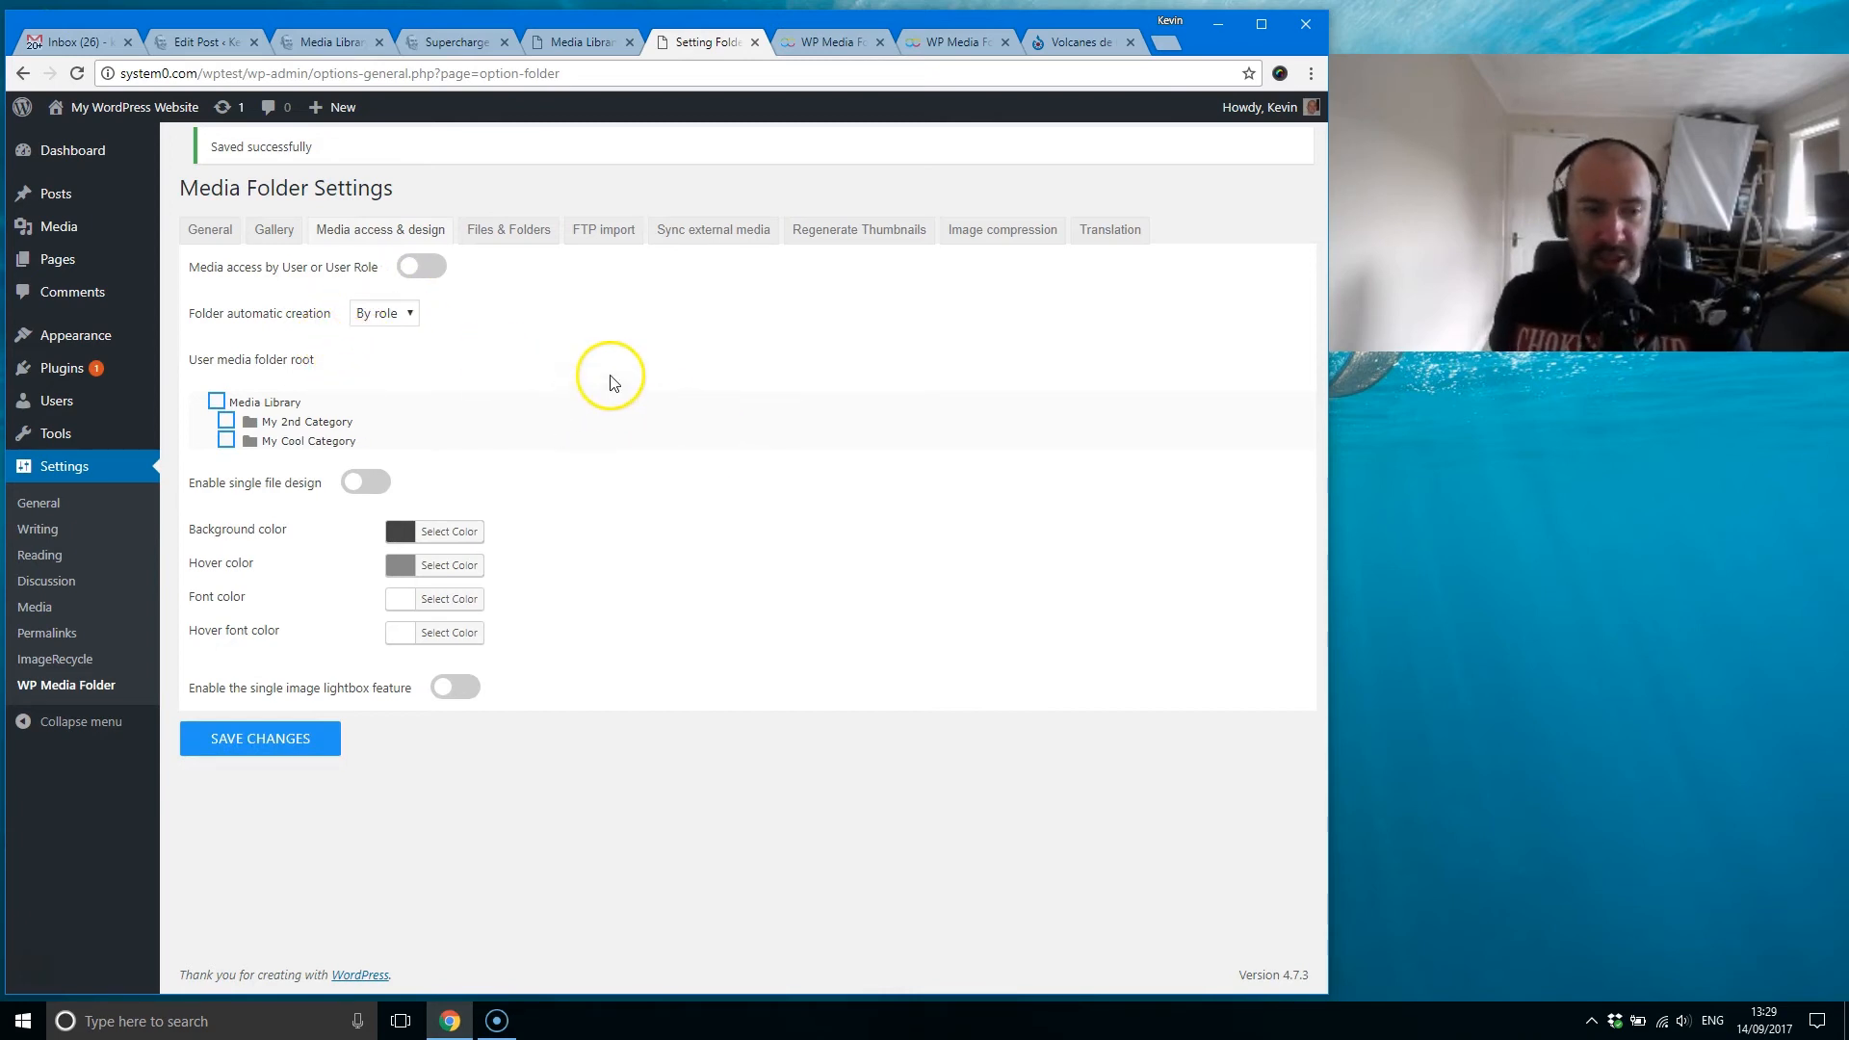
Step: Look over the WP Media Folder cloud addon page and the plugin's product page
click(949, 41)
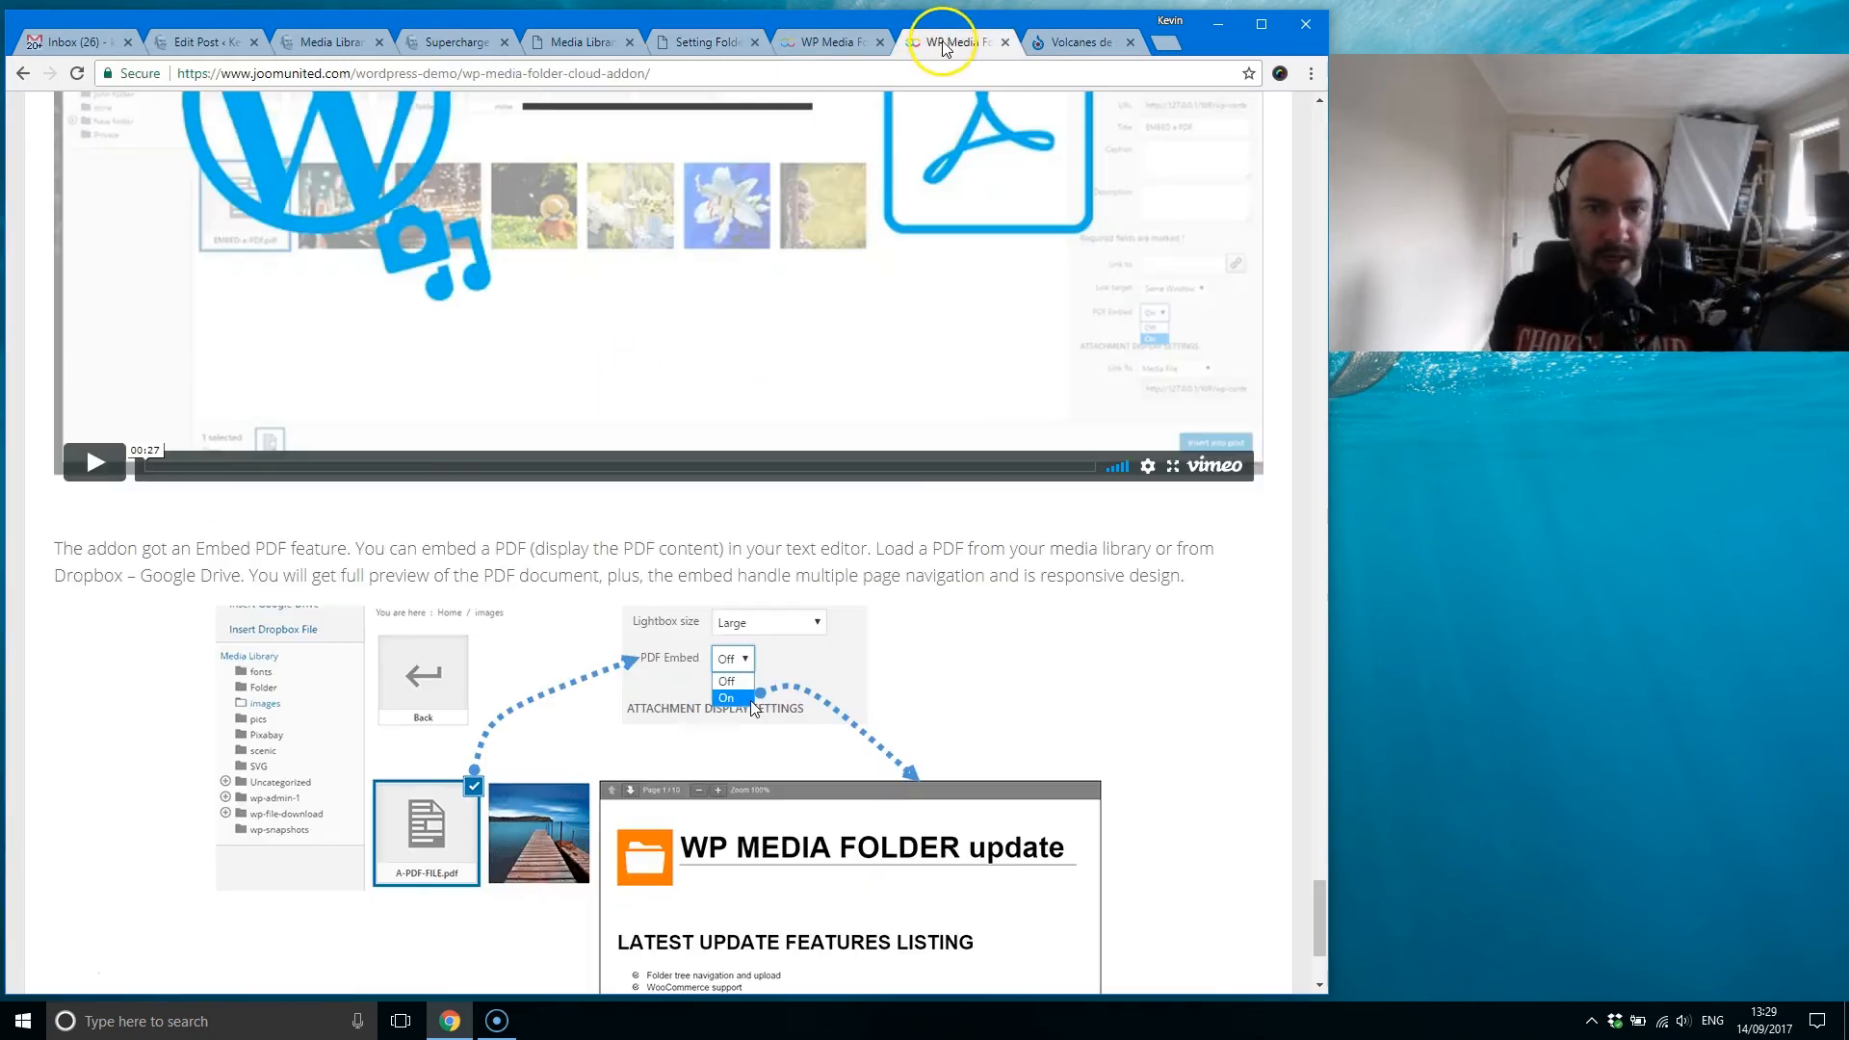
scroll(857, 525, up, 10)
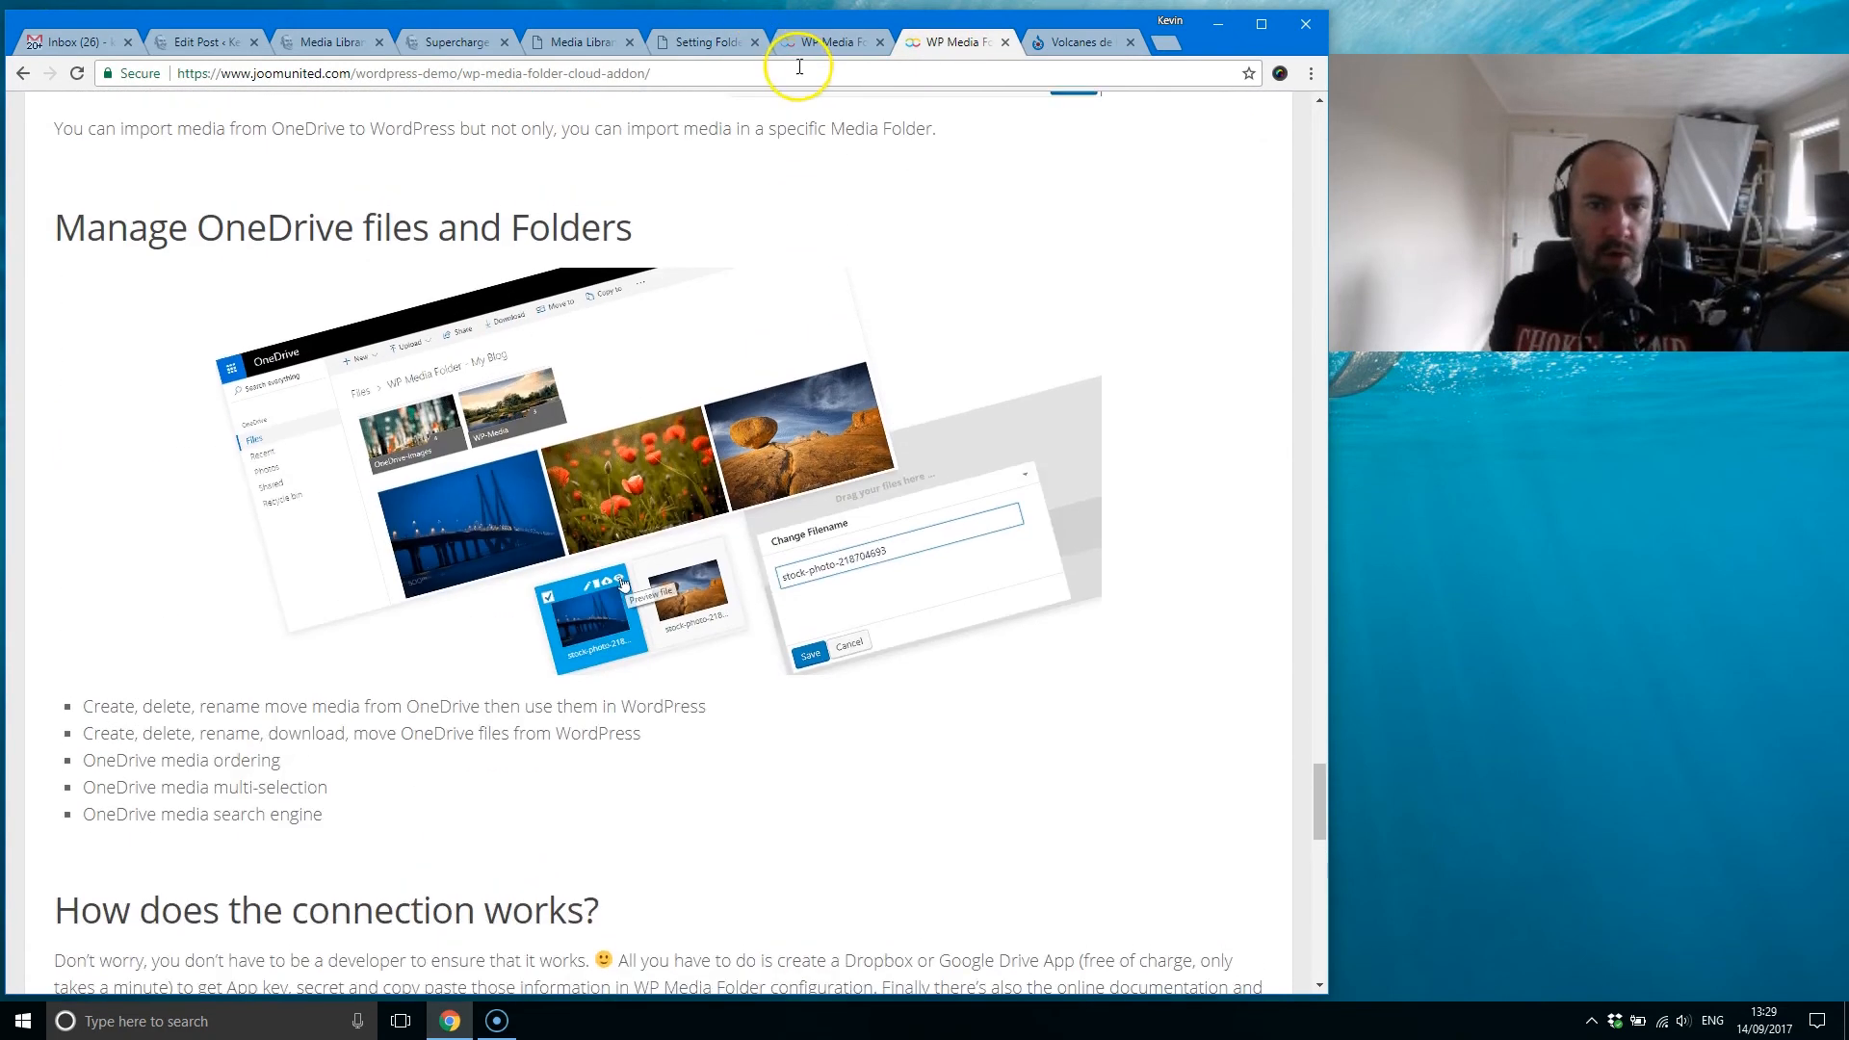
click(833, 43)
scroll(867, 577, up, 4)
Step: Open JoomUnited's documentation in a new browser tab, view the WP Media Folder guide and the pre-sales forum, and close the tab
mouse_move(174, 390)
right_click(329, 473)
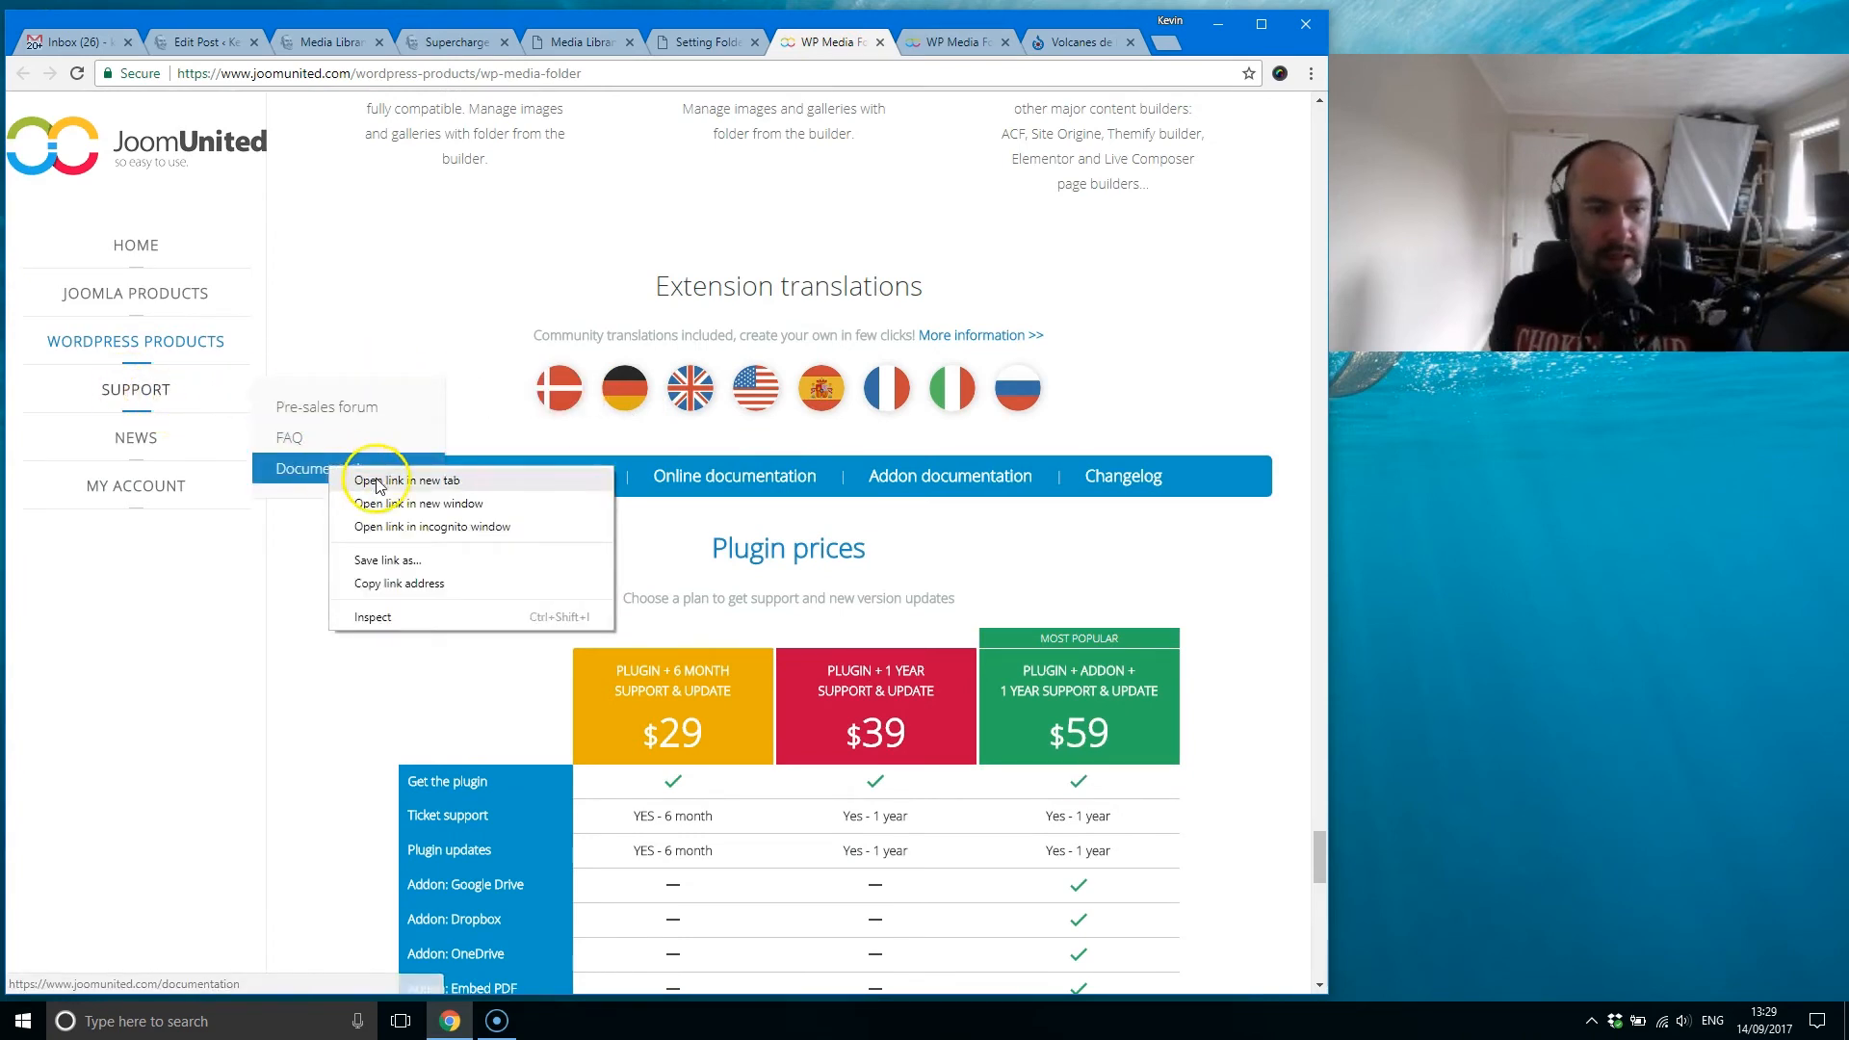
click(385, 485)
click(847, 41)
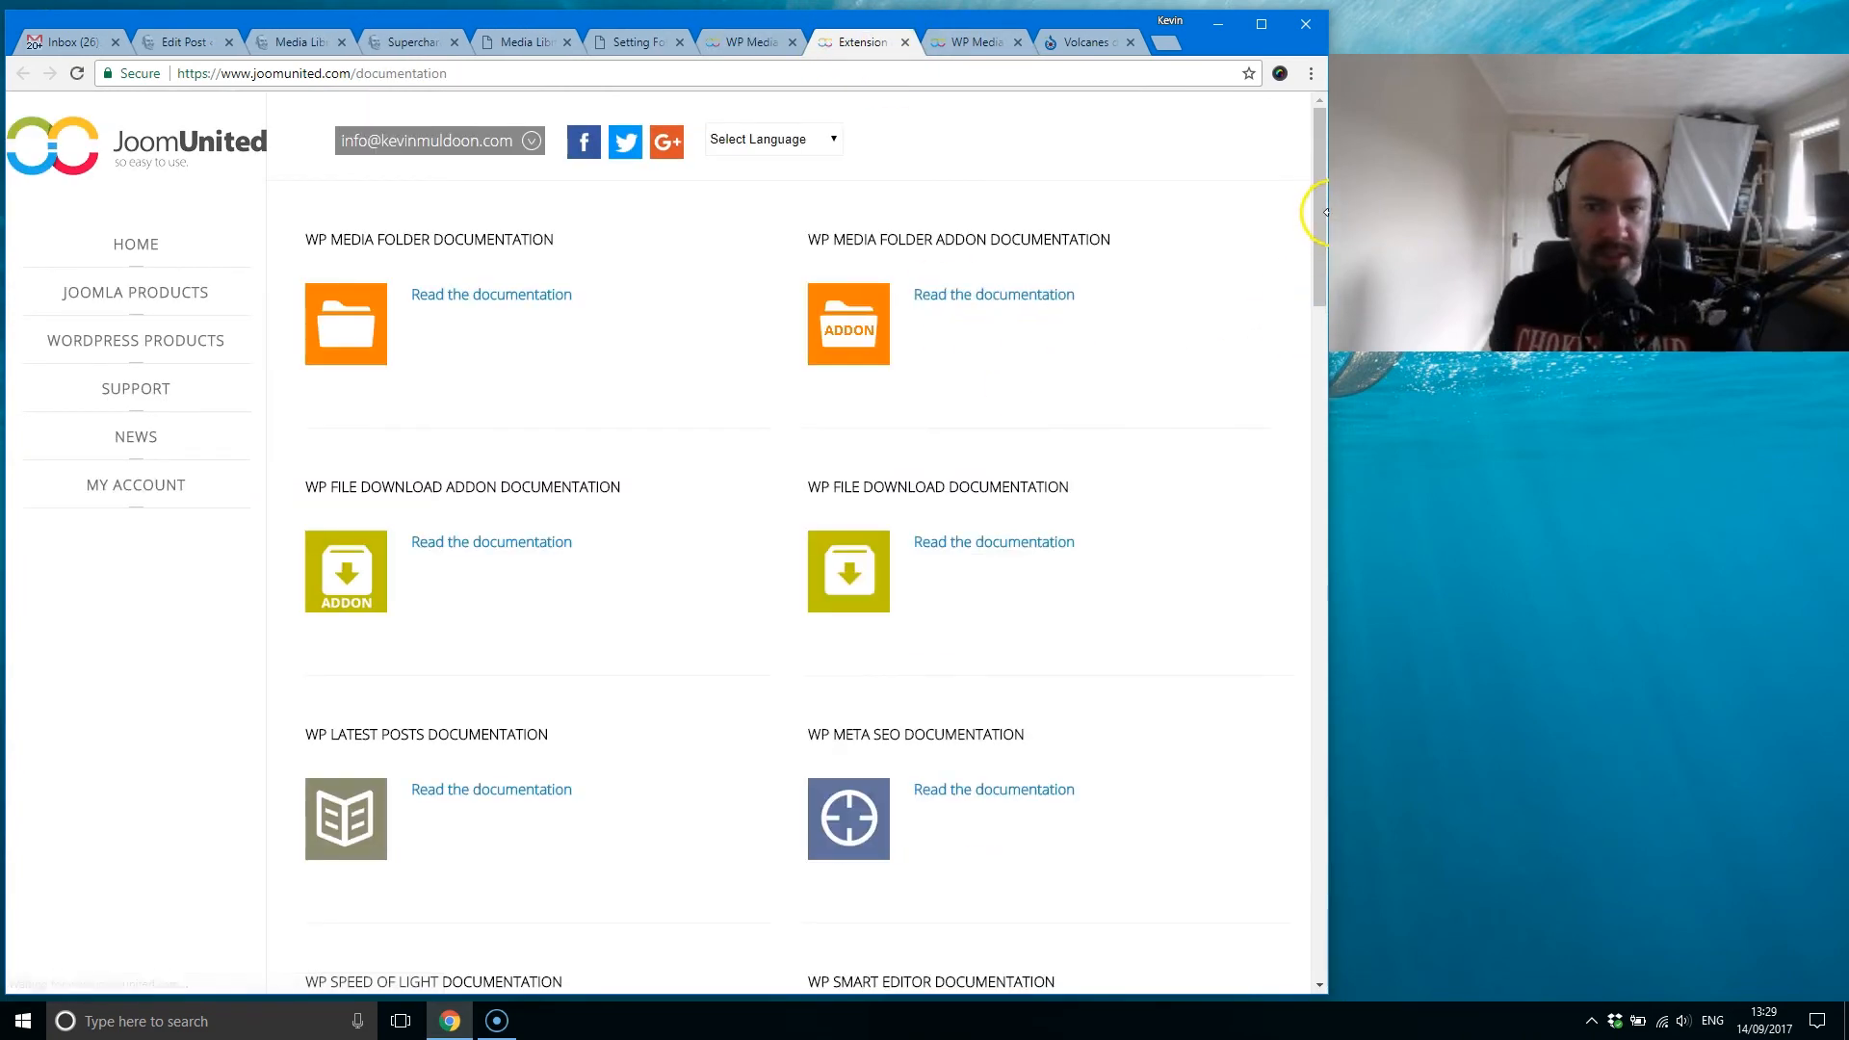
click(515, 296)
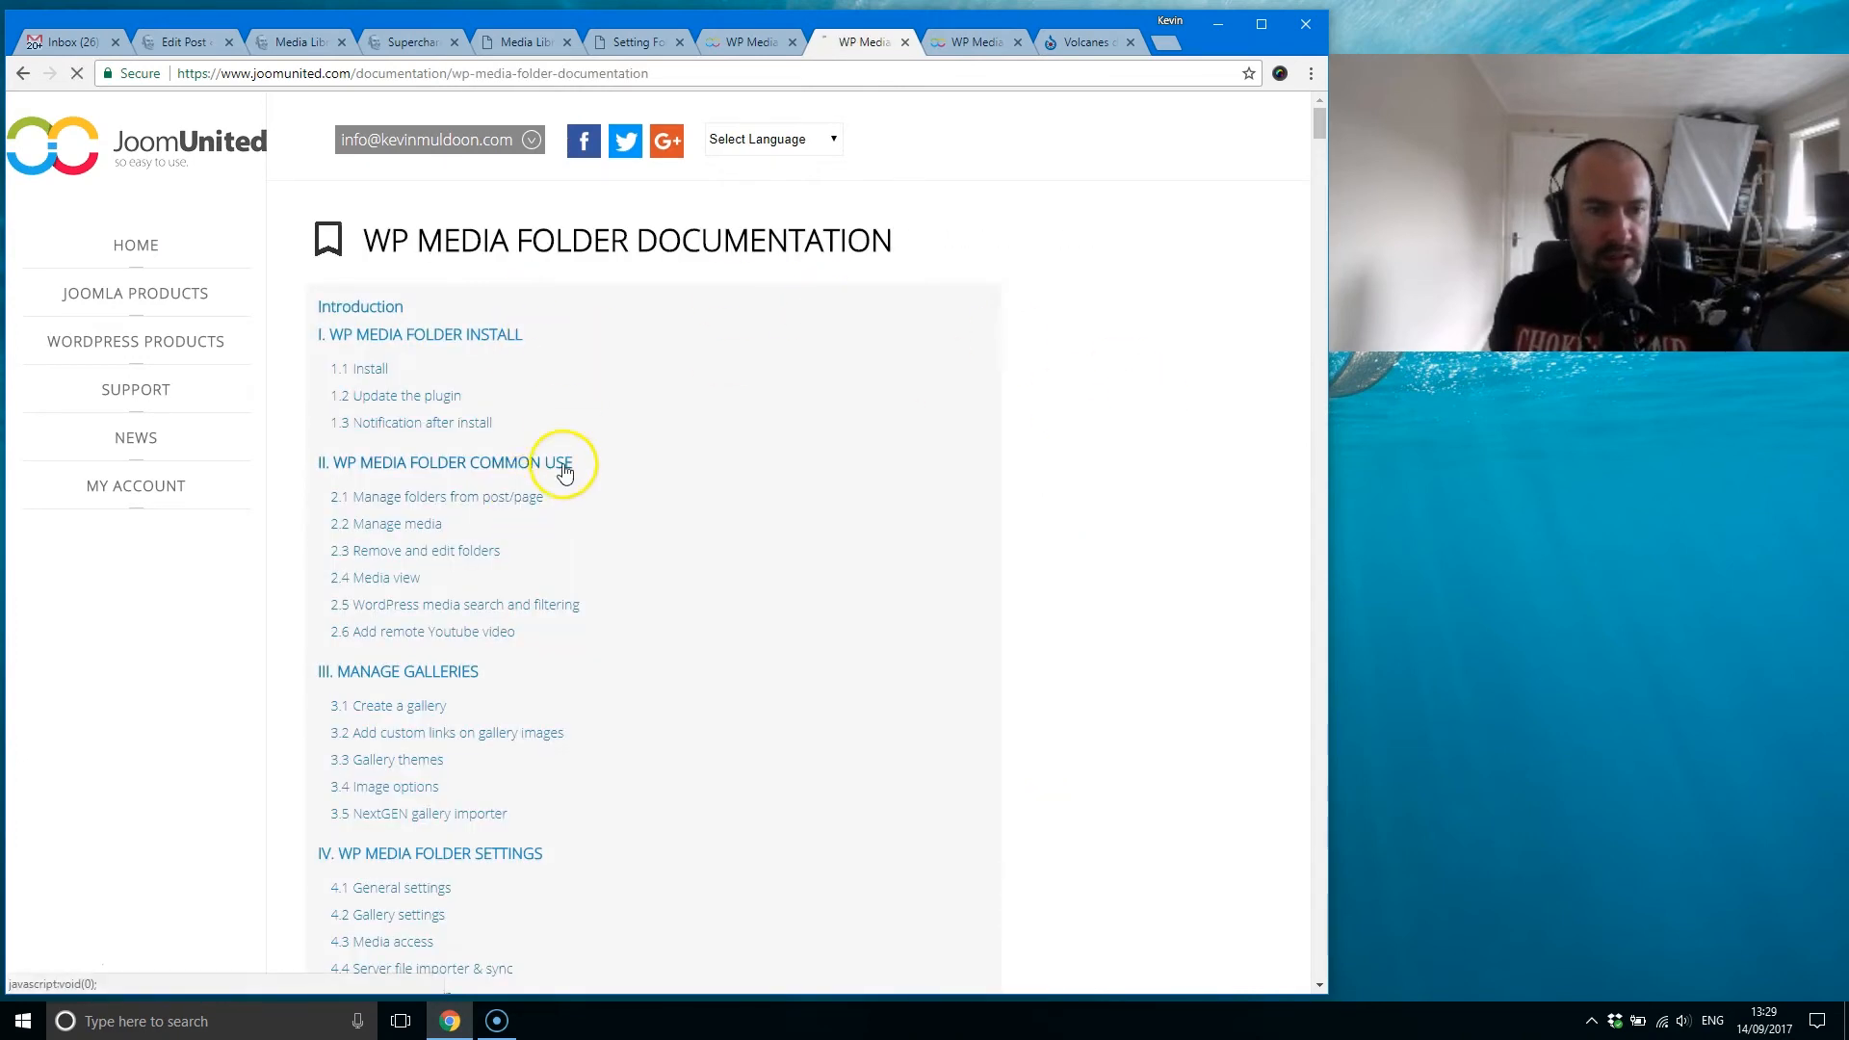
scroll(578, 476, down, 2)
mouse_move(165, 395)
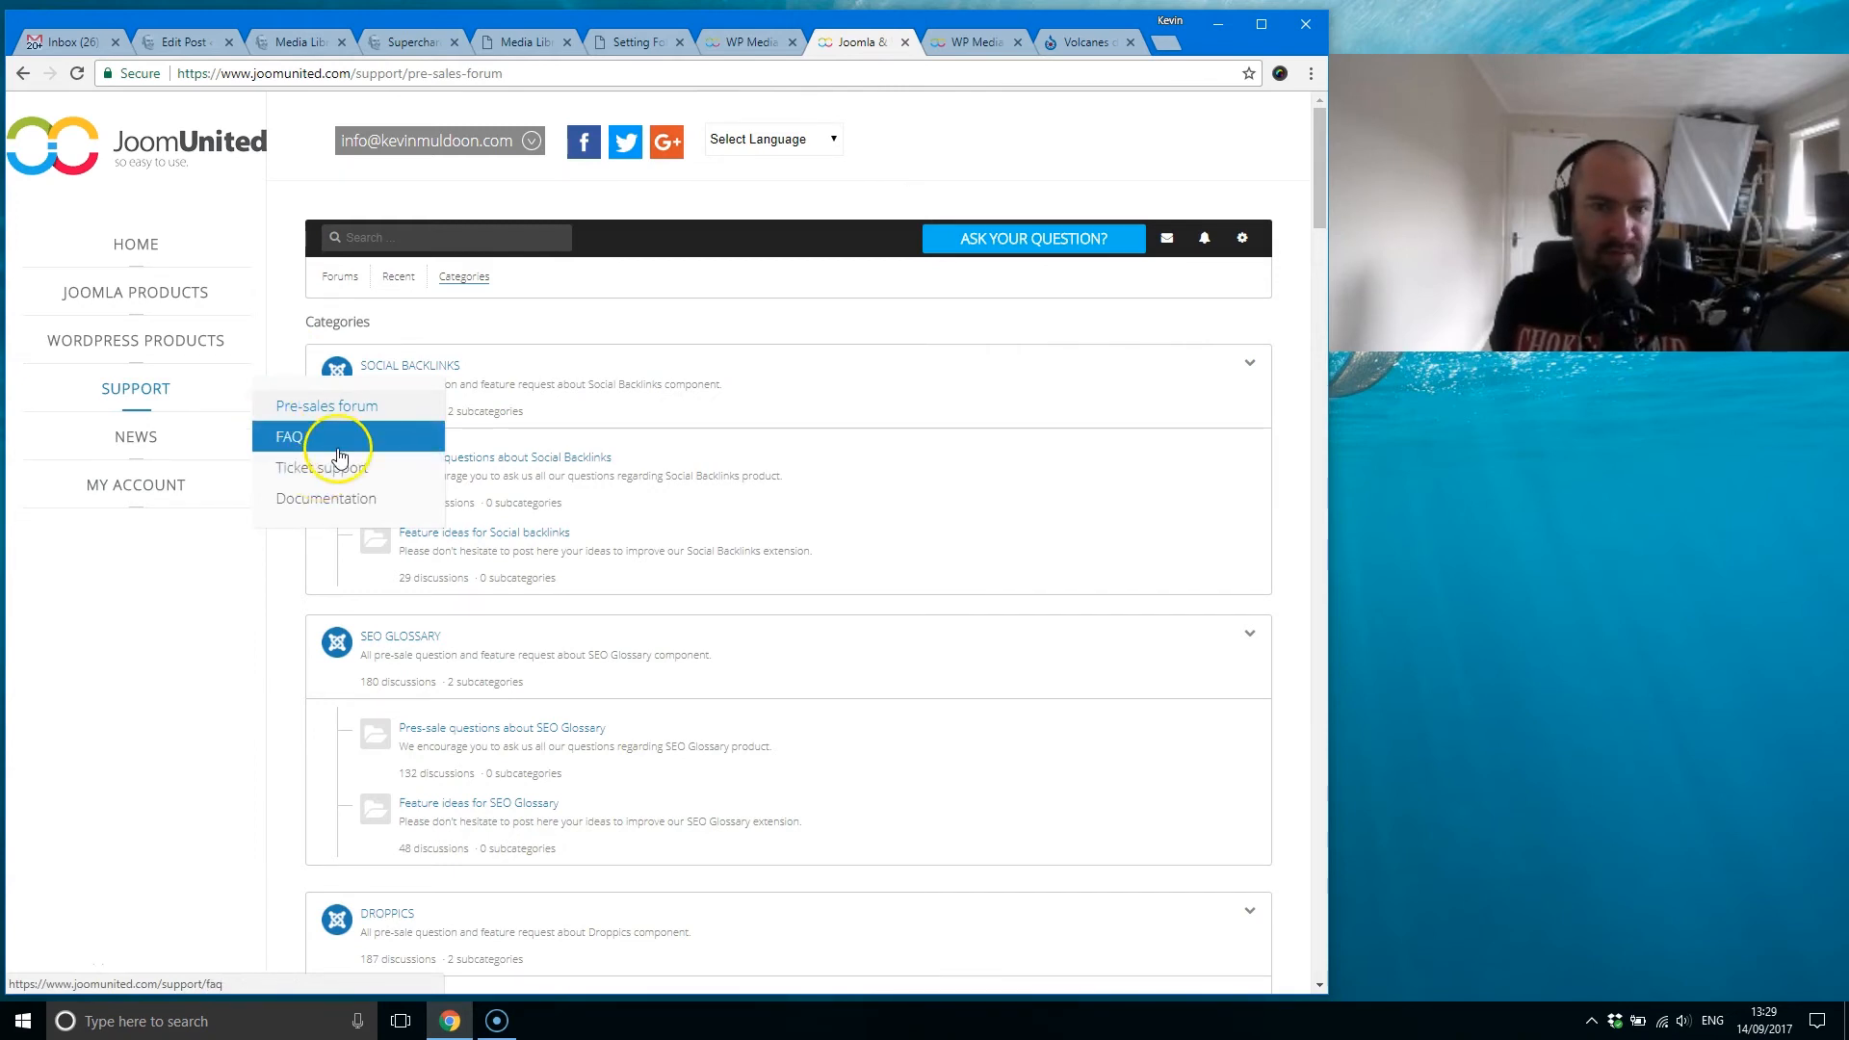
click(904, 43)
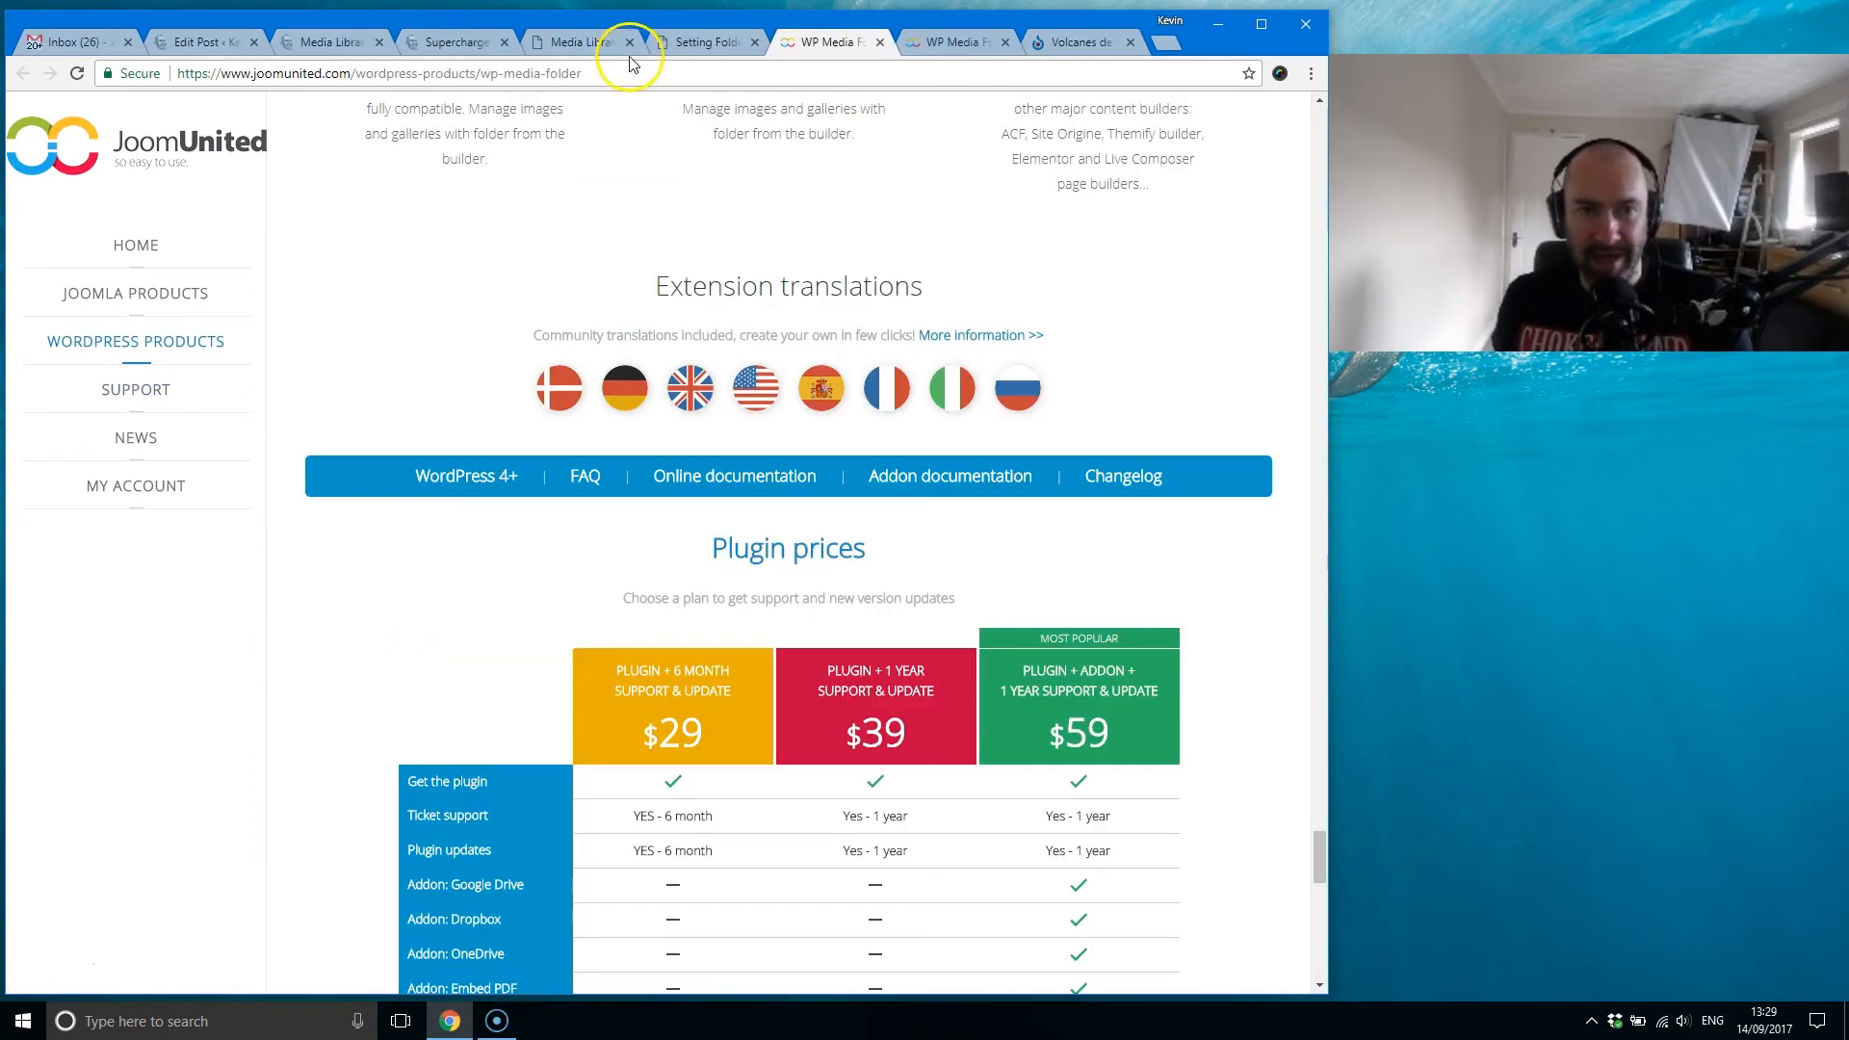
Step: Return to the Media access & design settings and read the explanations for user media access, automatic folder creation and media folder root
click(575, 44)
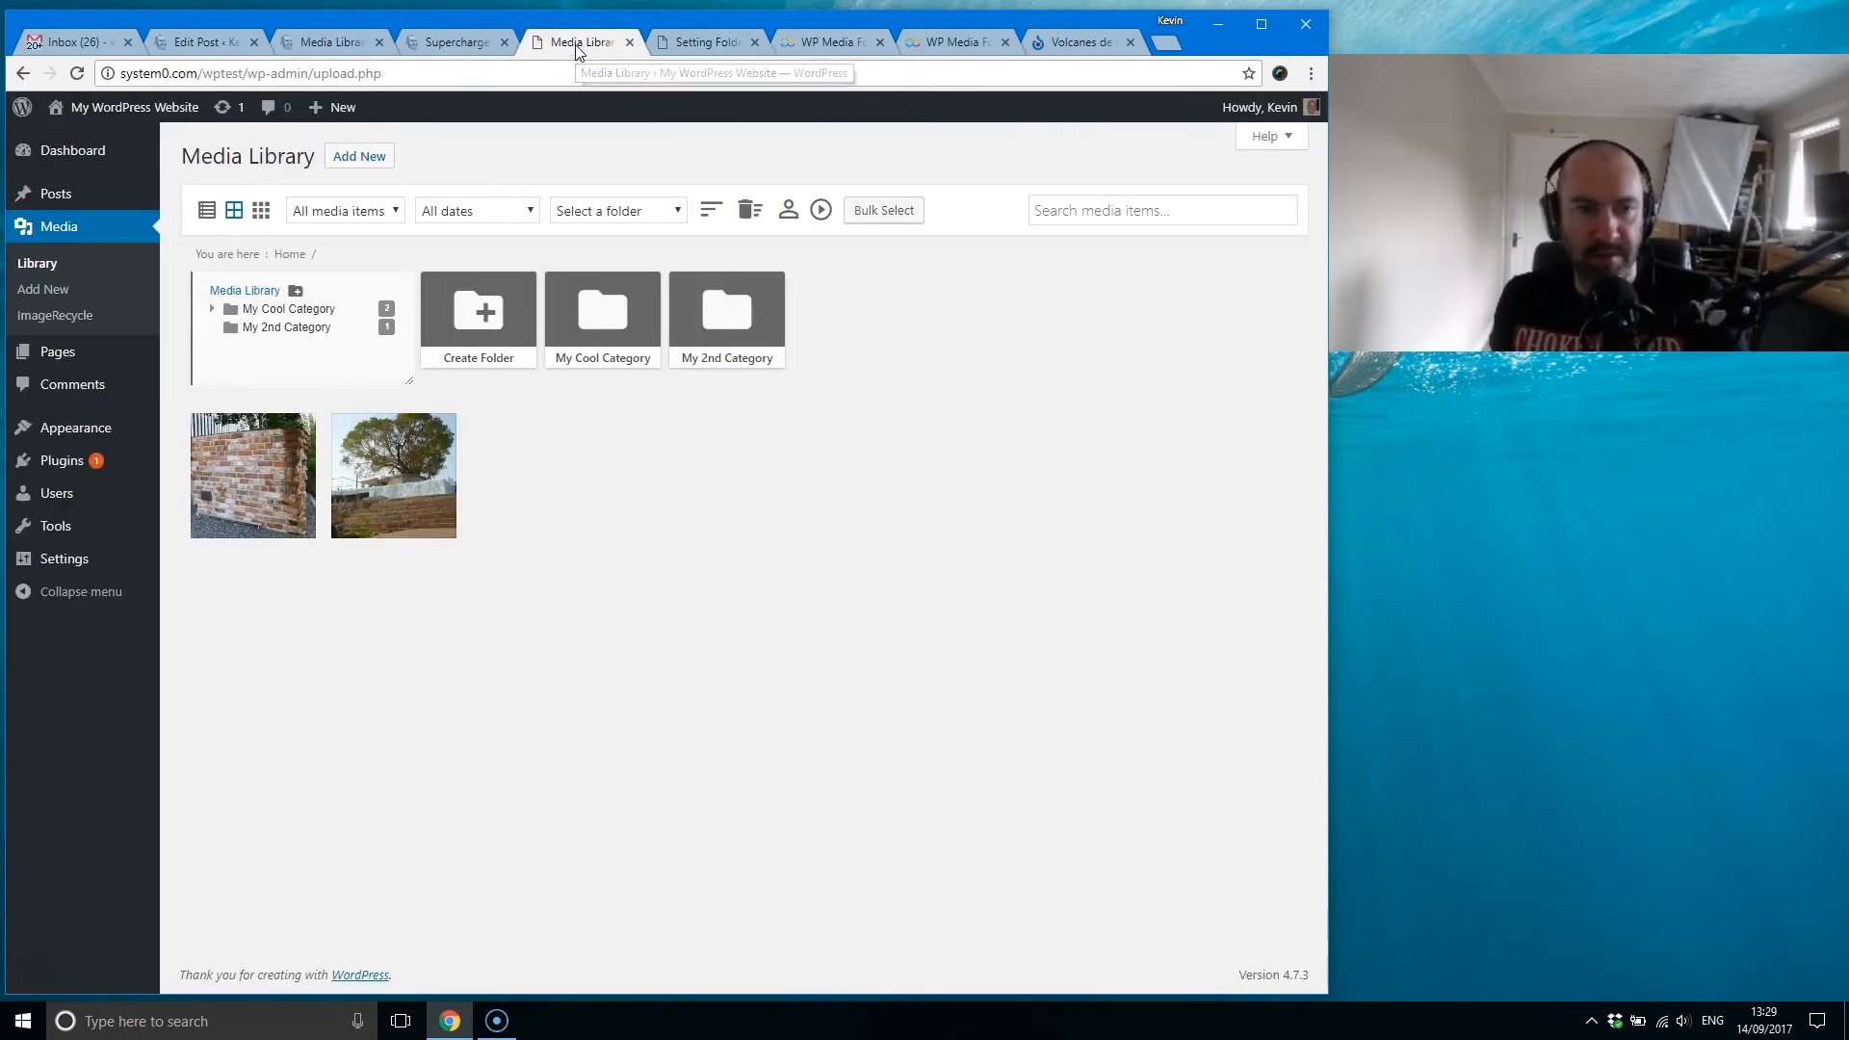
click(700, 42)
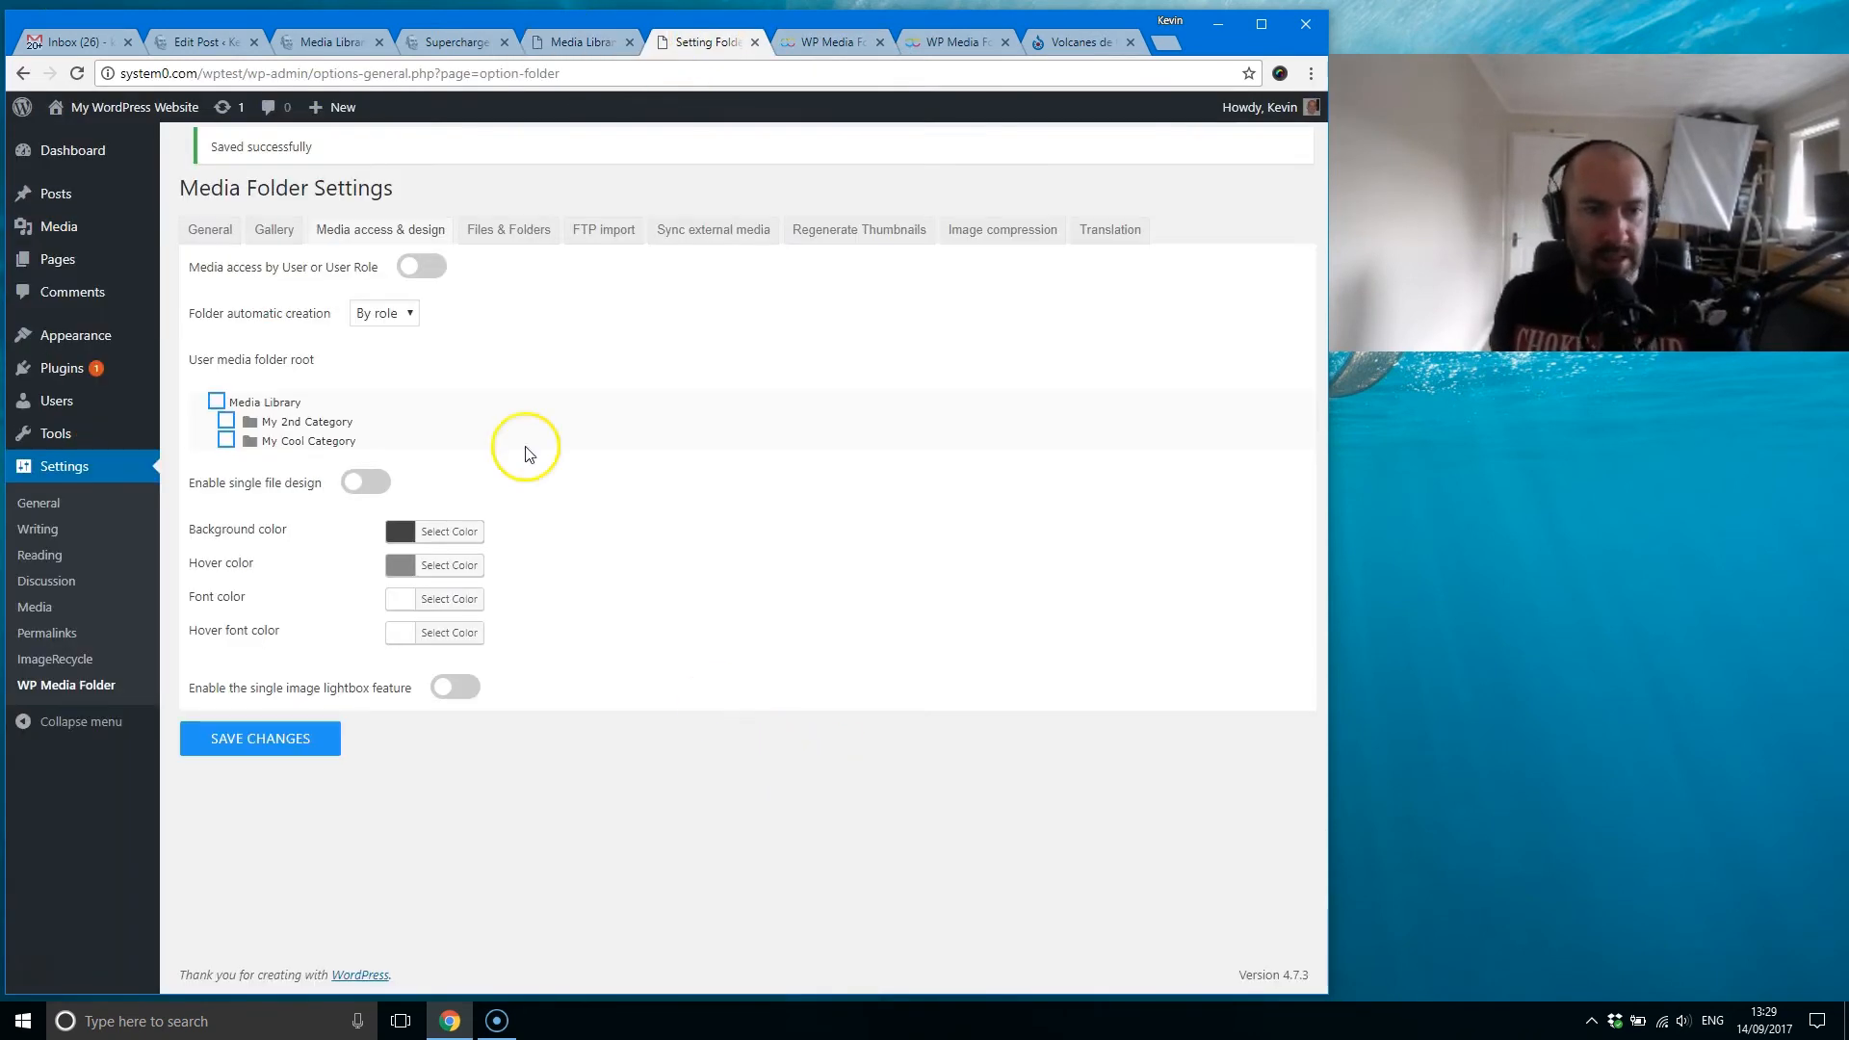
mouse_move(332, 318)
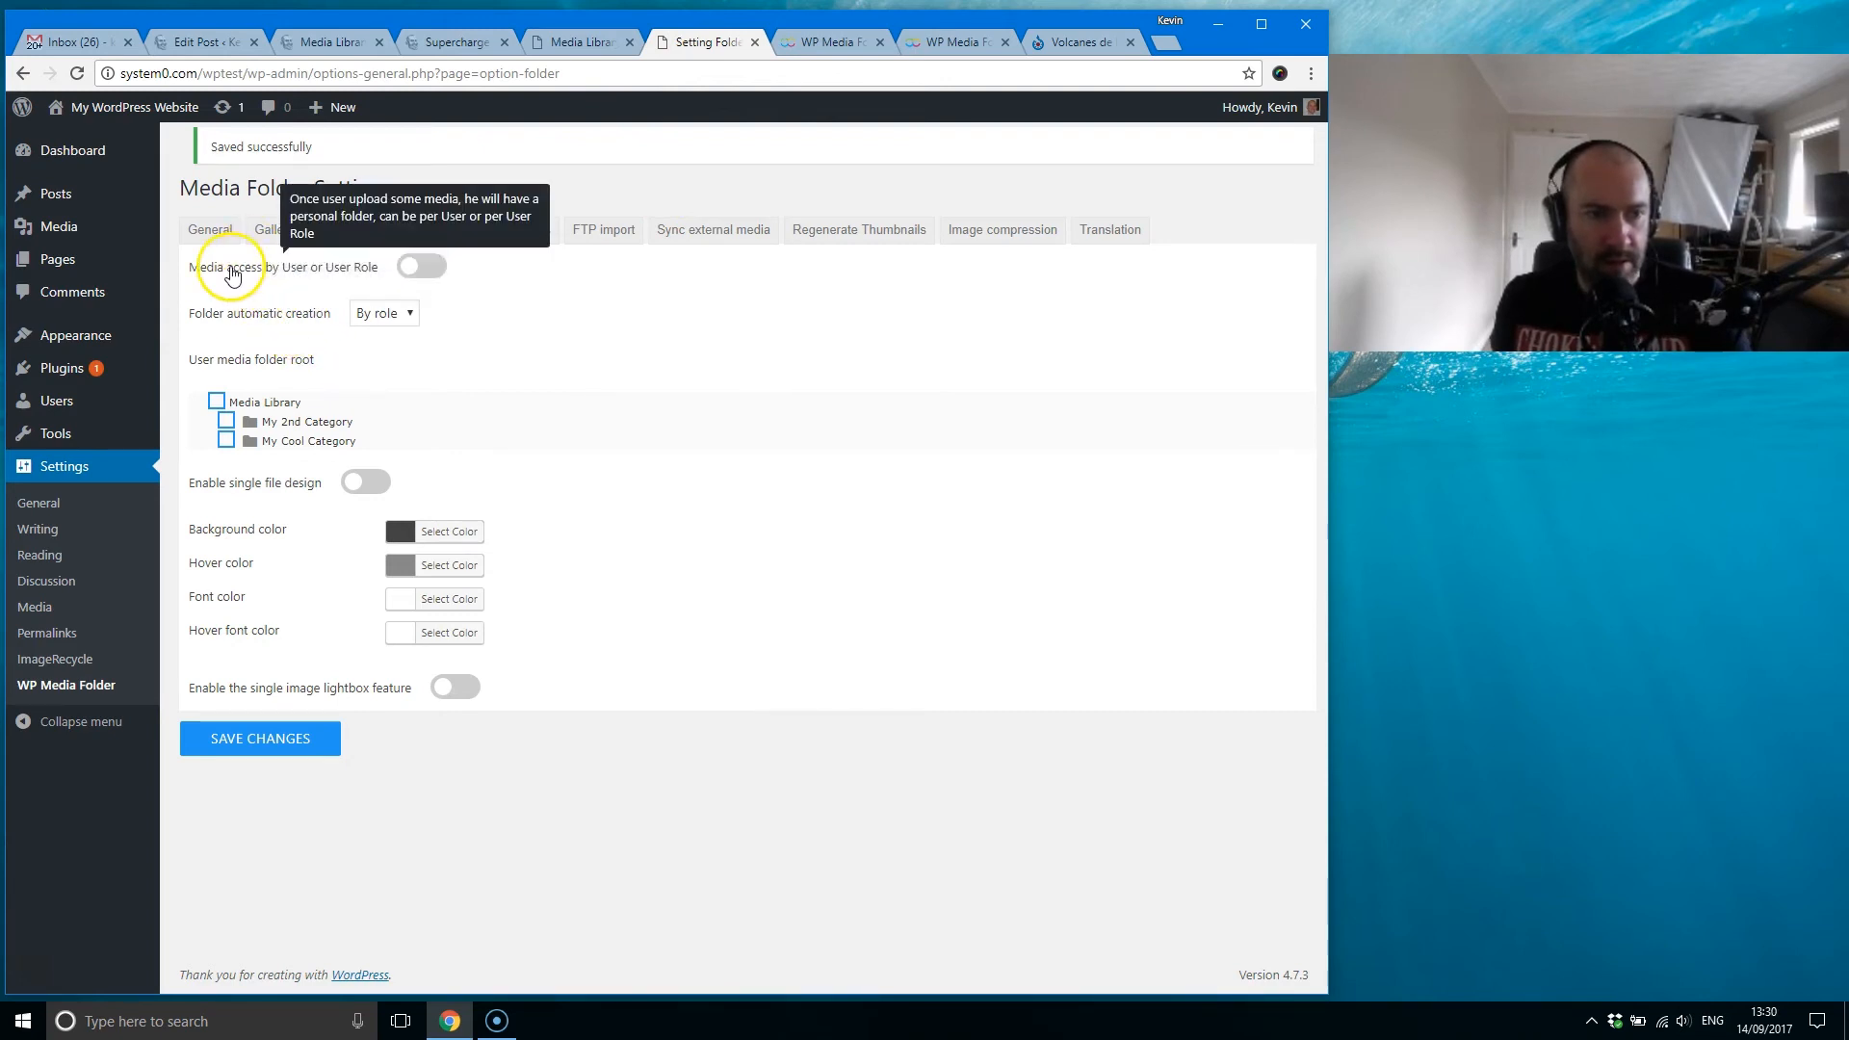
mouse_move(248, 363)
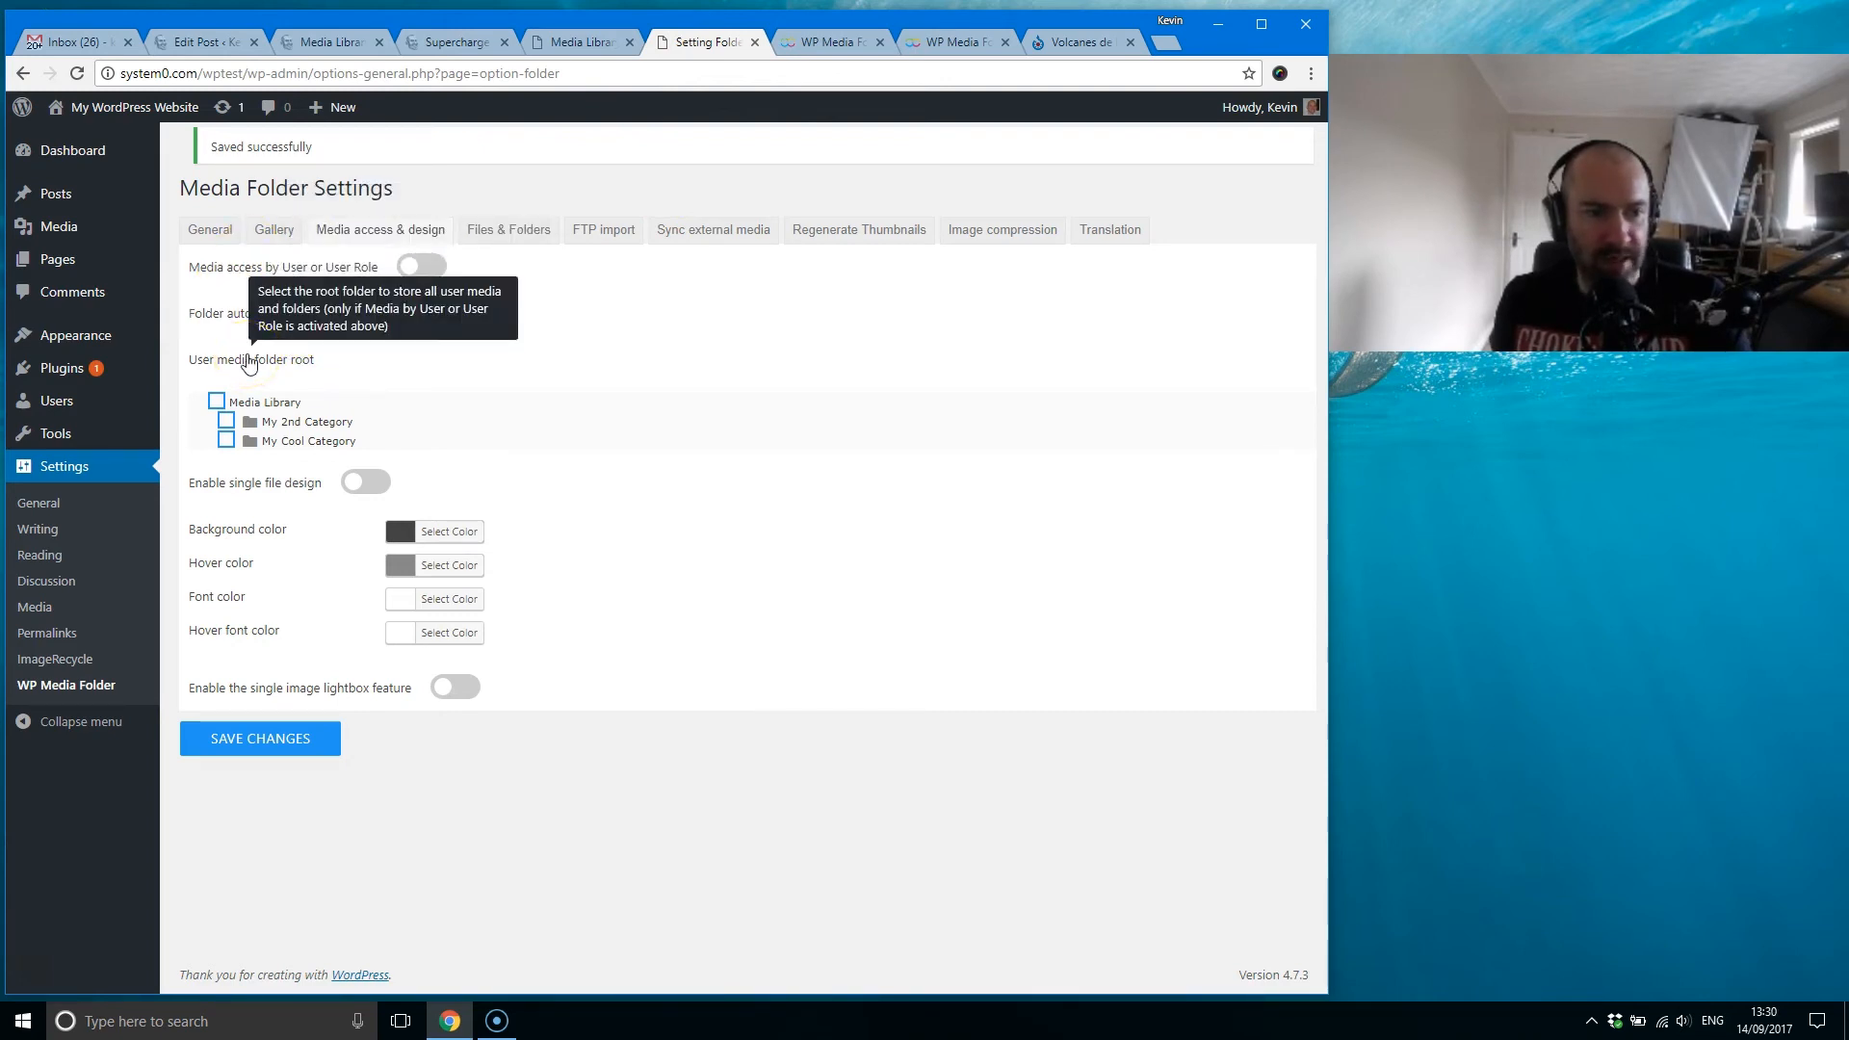
mouse_move(261, 484)
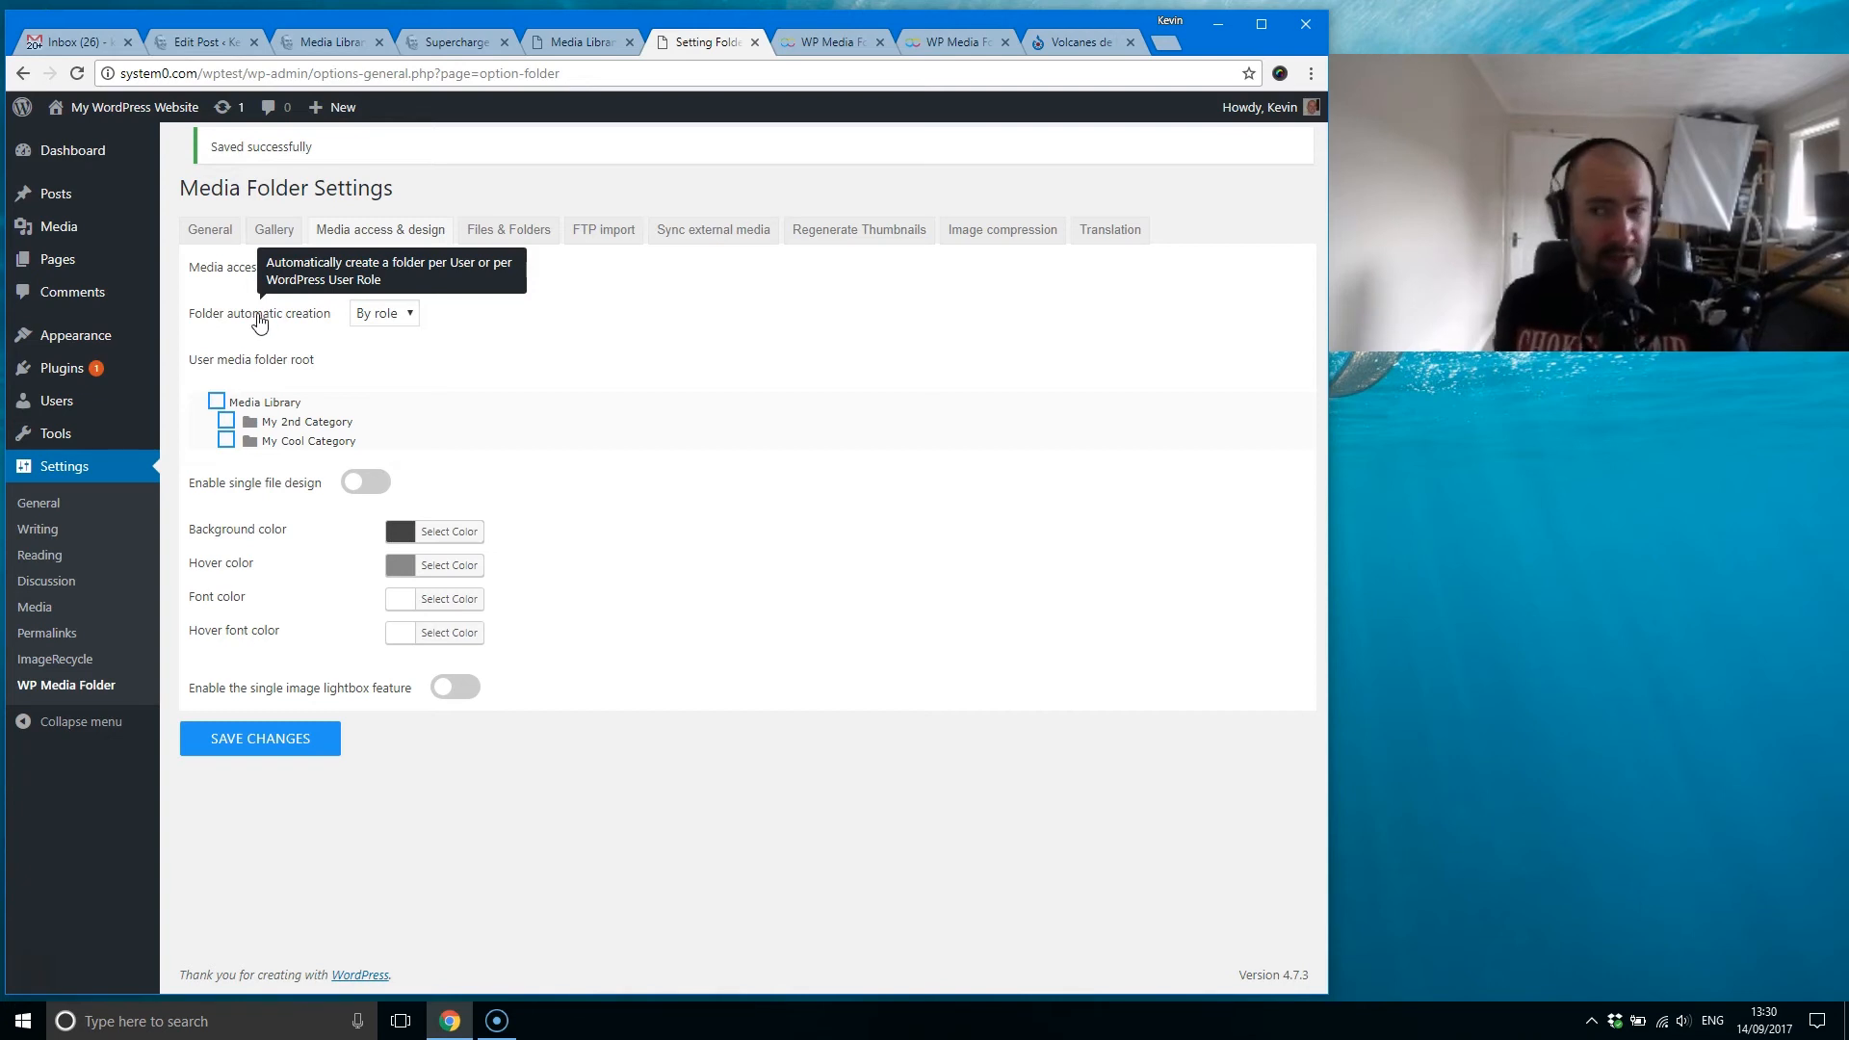
mouse_move(252, 276)
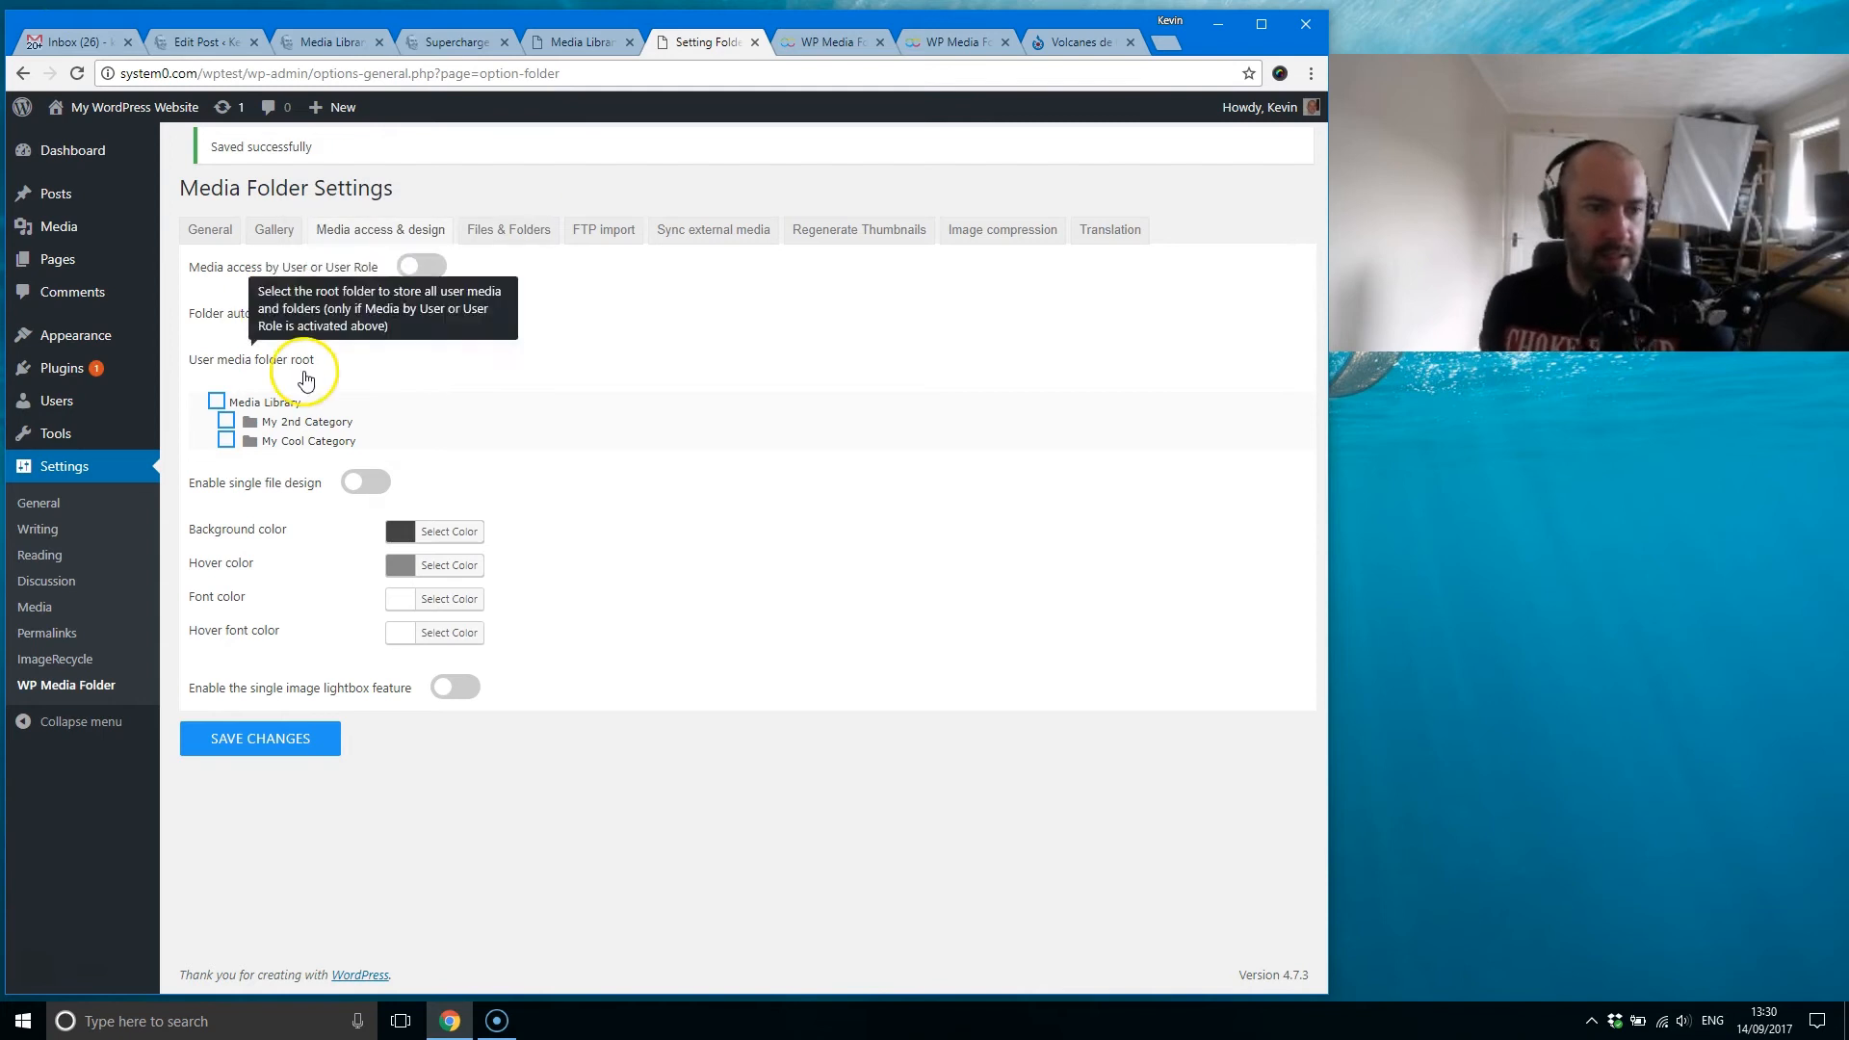
mouse_move(241, 279)
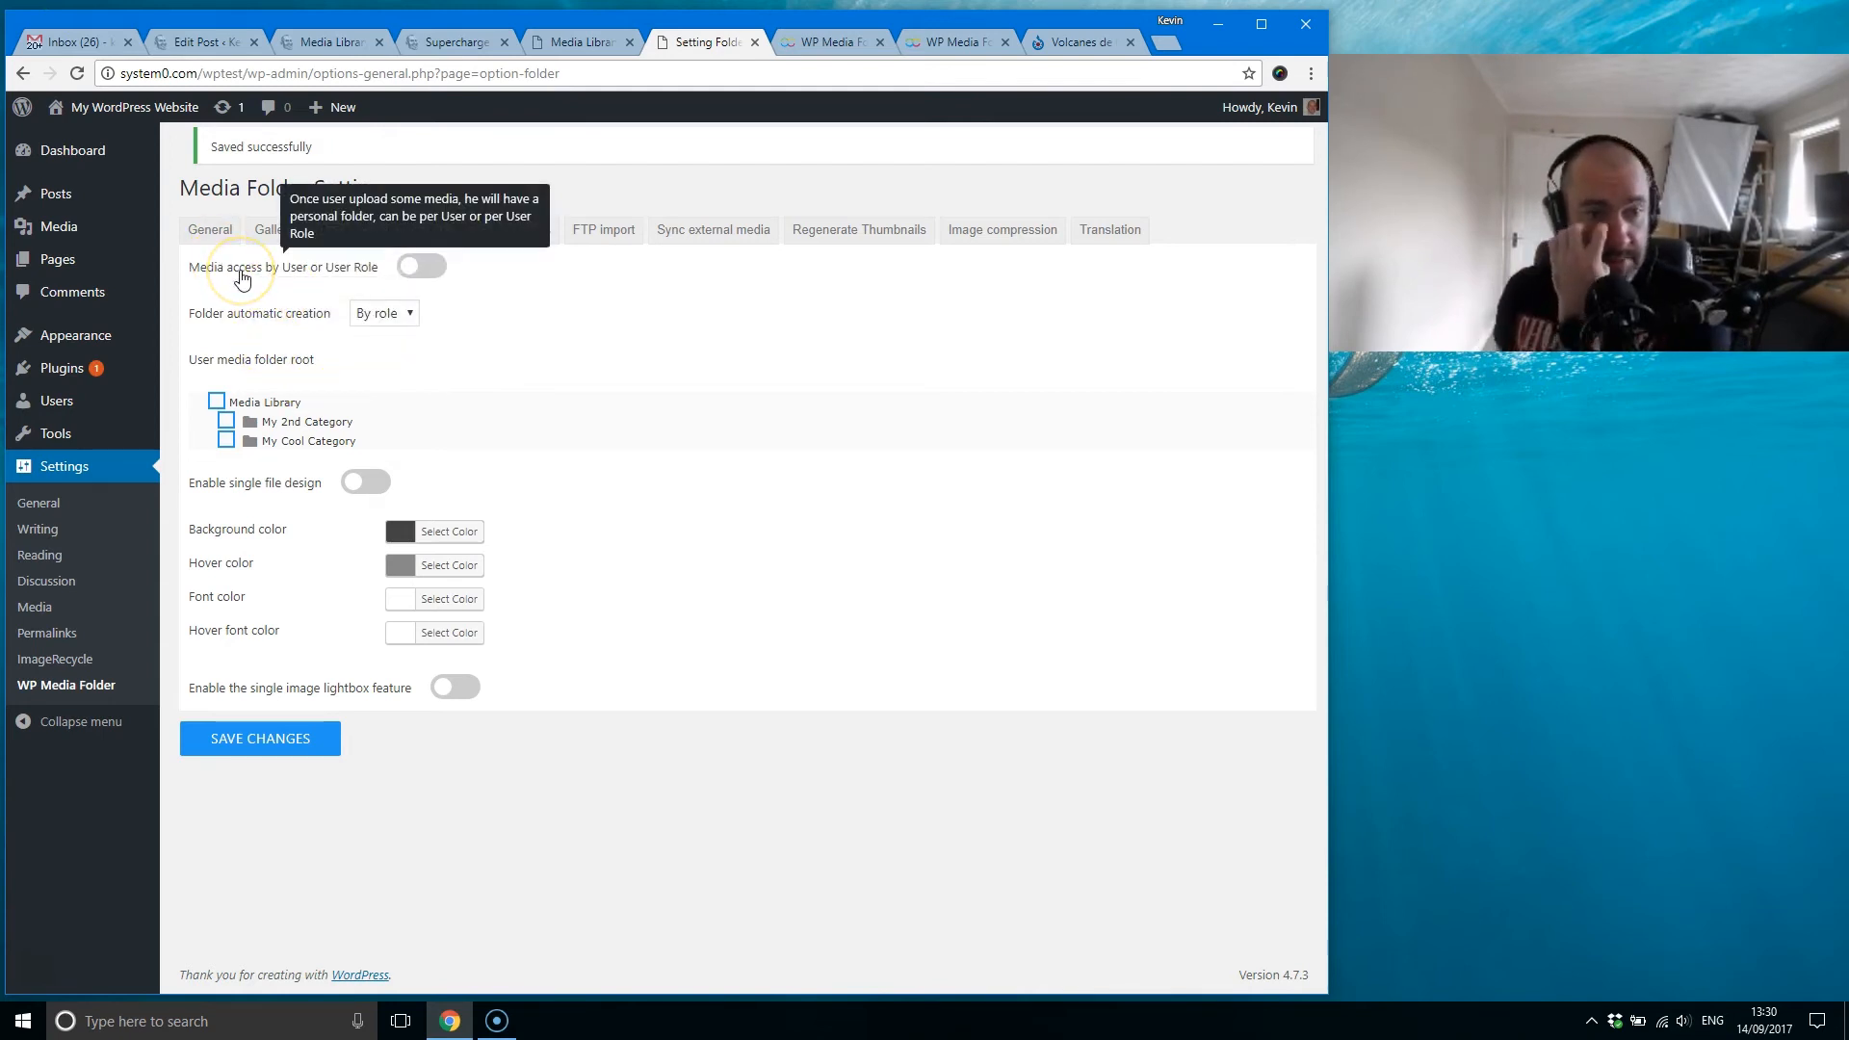
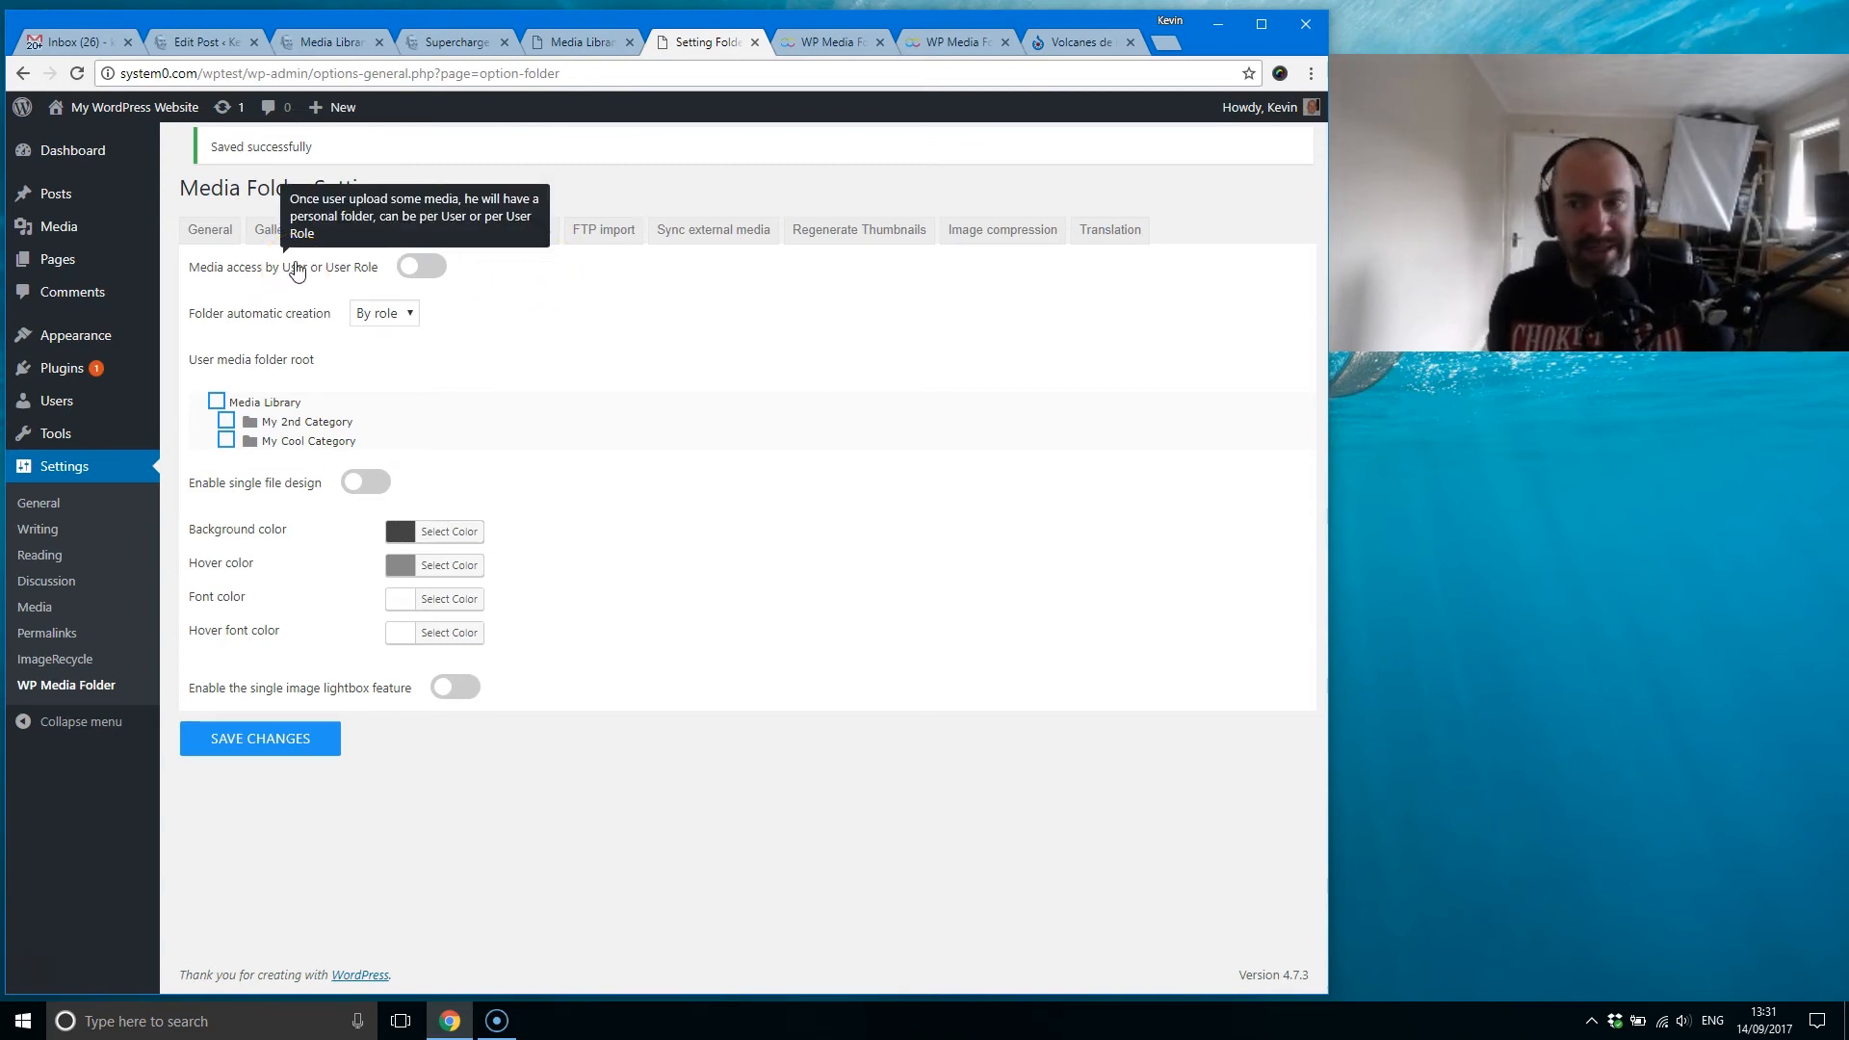
Step: Try the By user and By role options for automatic folder creation and toggle Media Library as the user media folder root
click(303, 283)
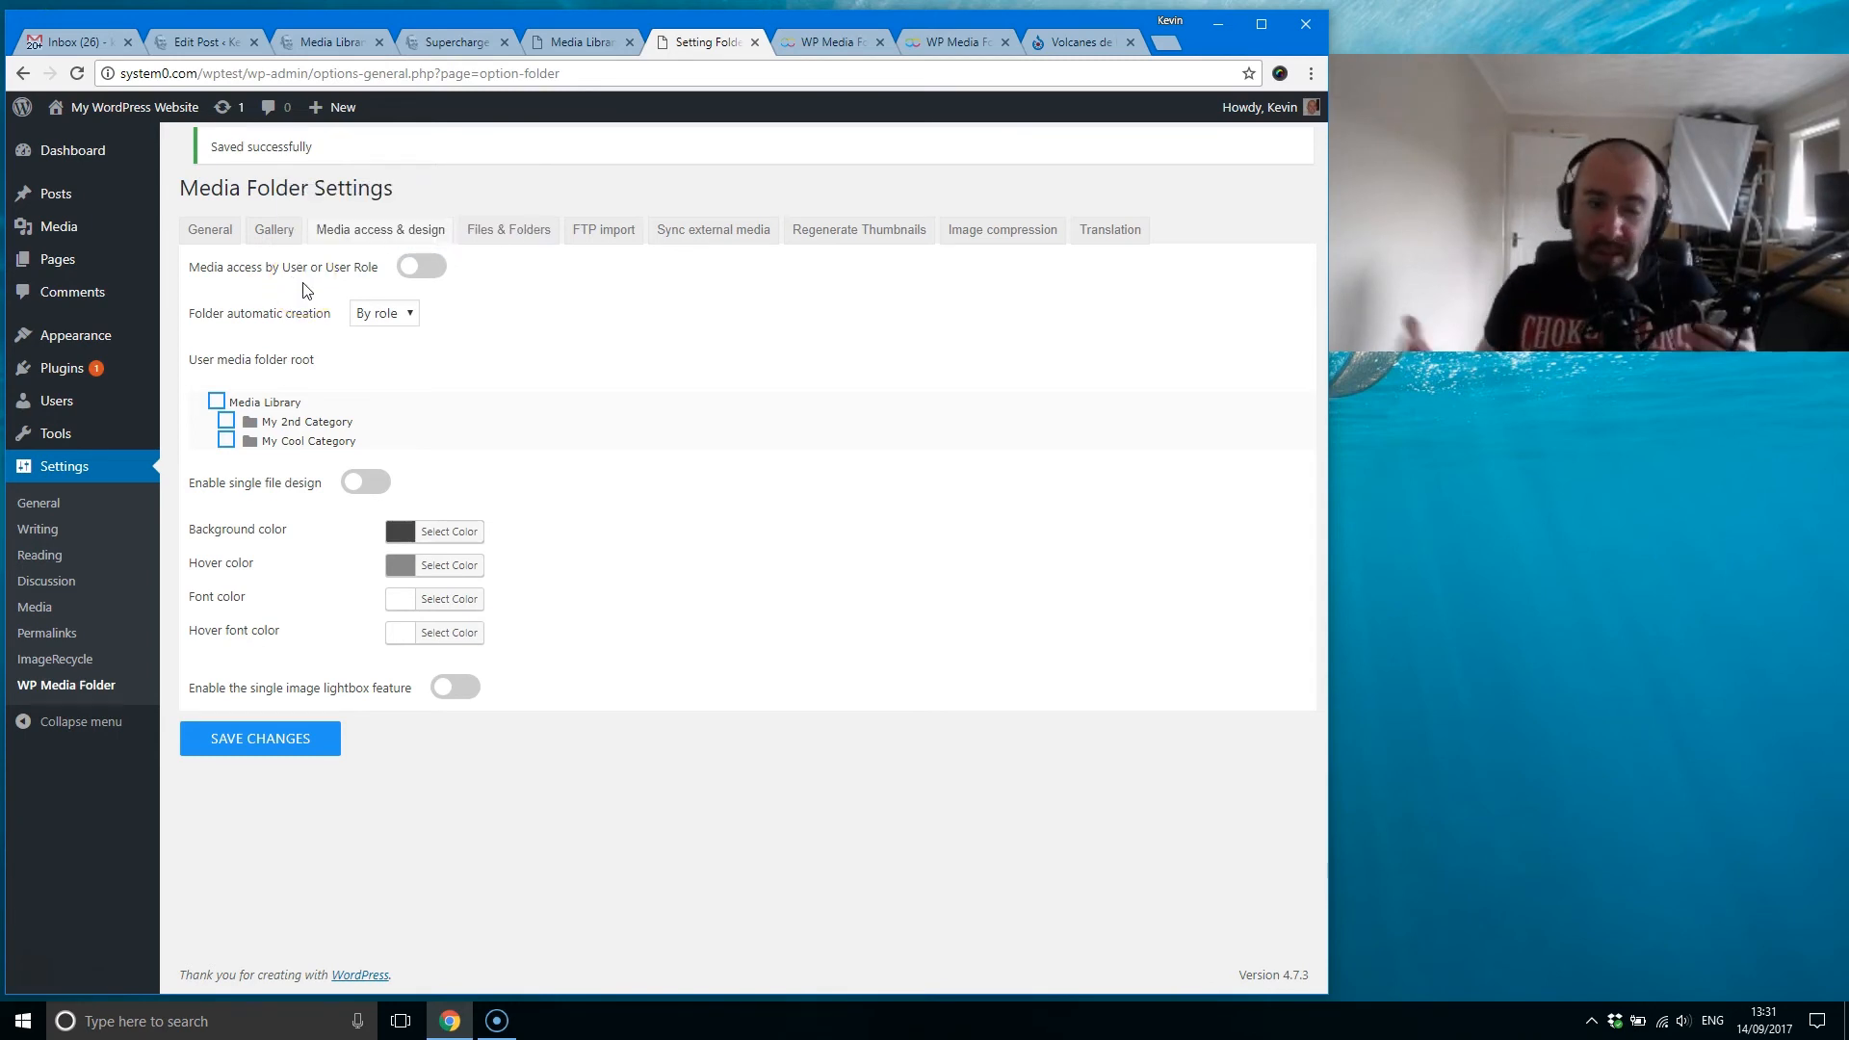
click(410, 291)
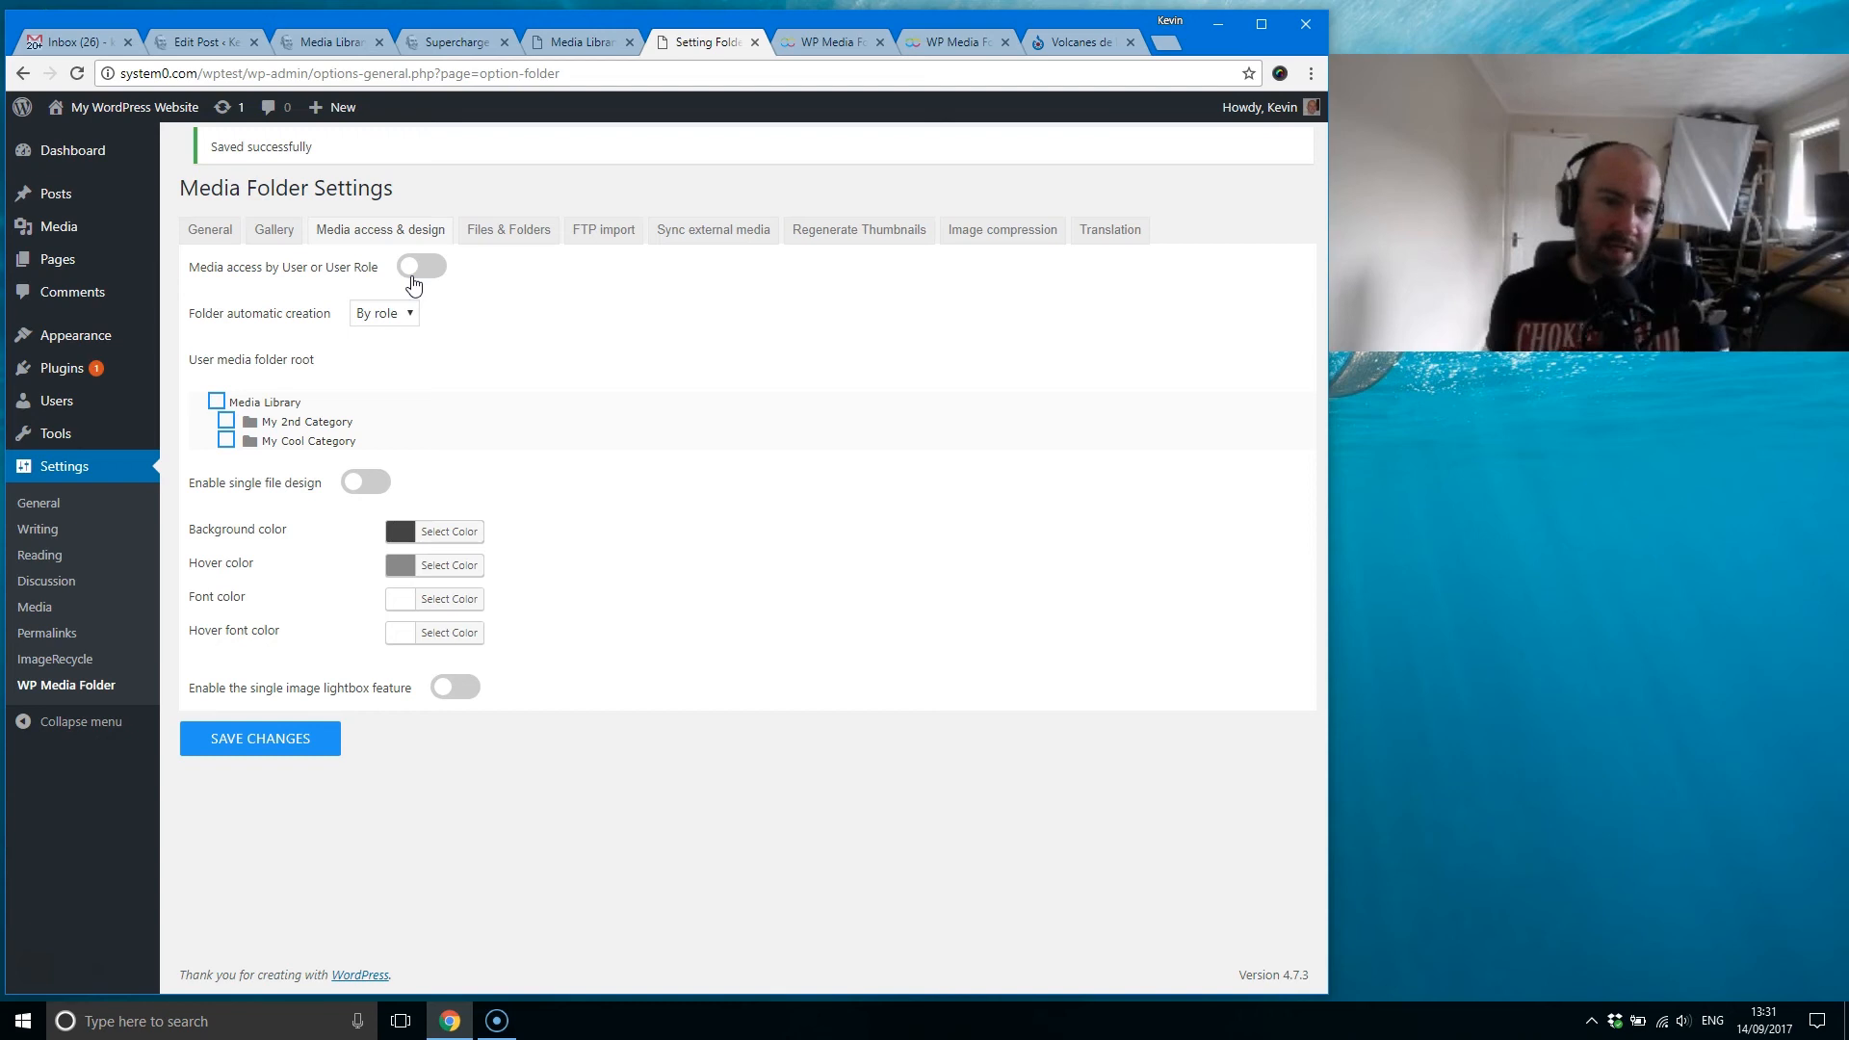
click(390, 313)
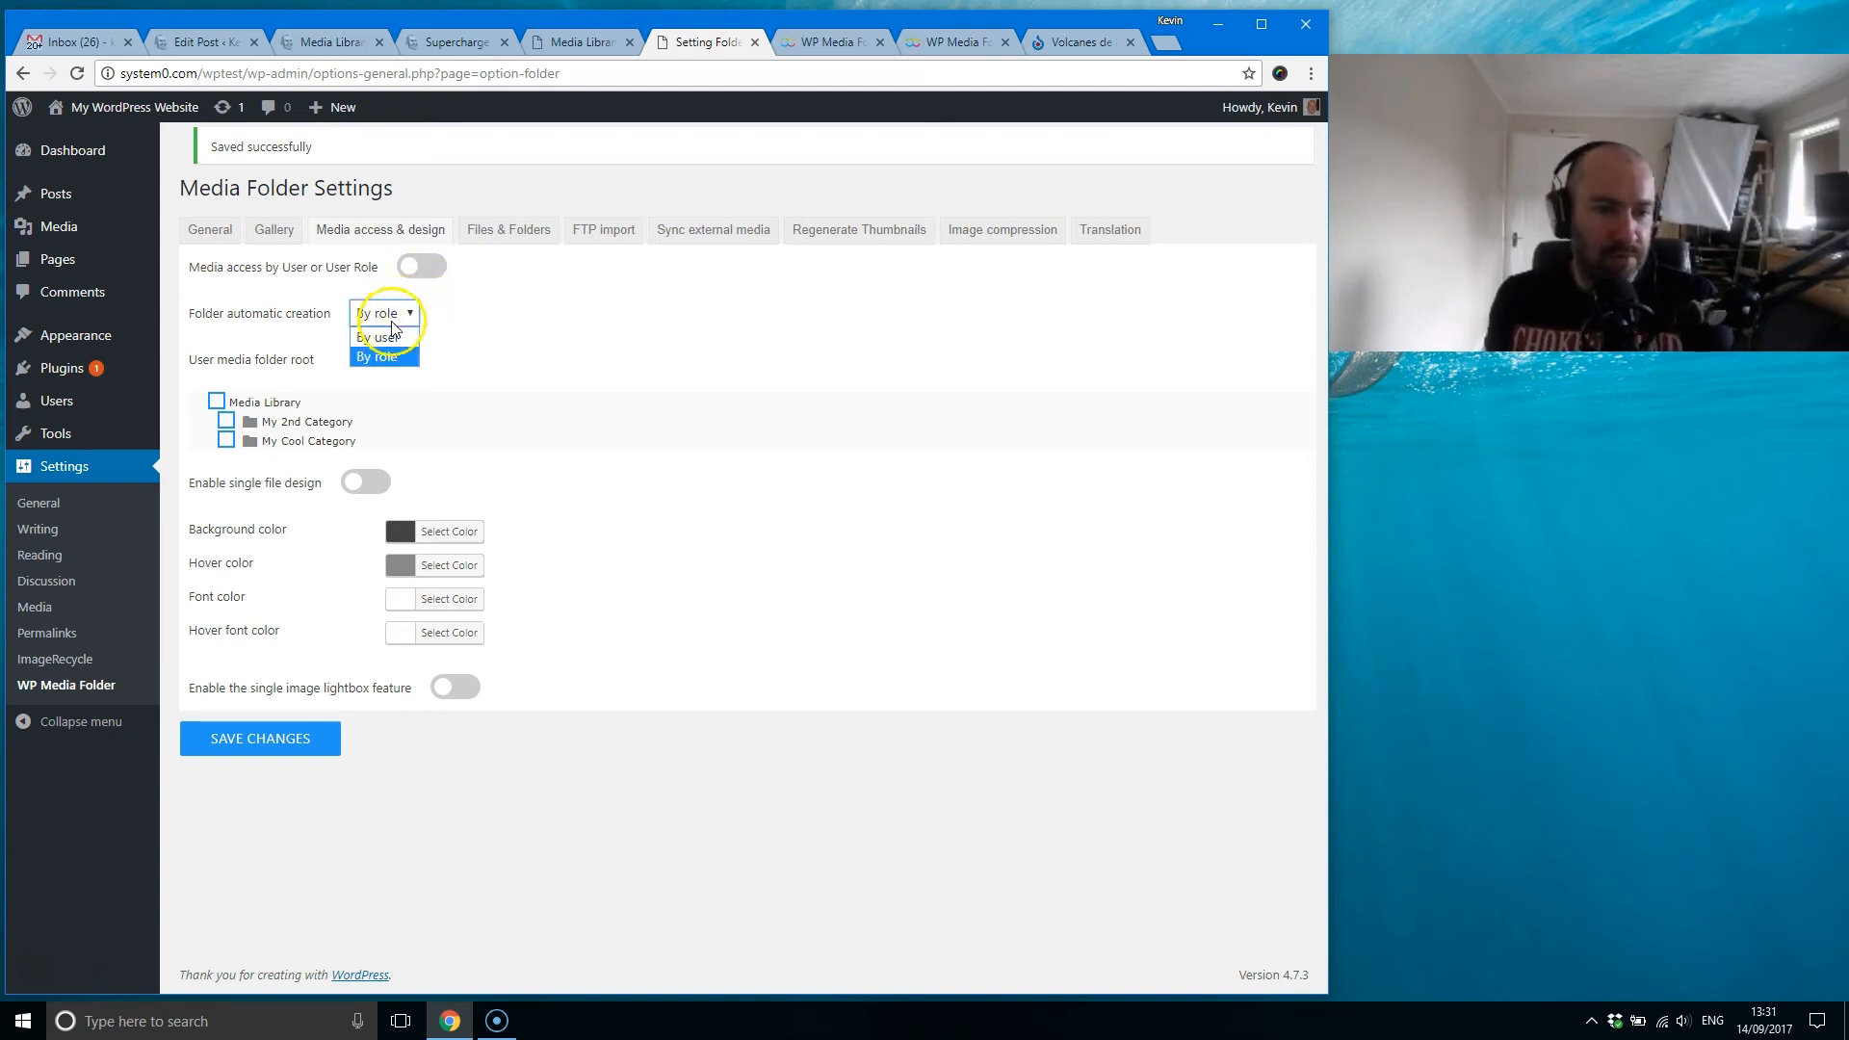
click(378, 337)
click(395, 313)
click(388, 358)
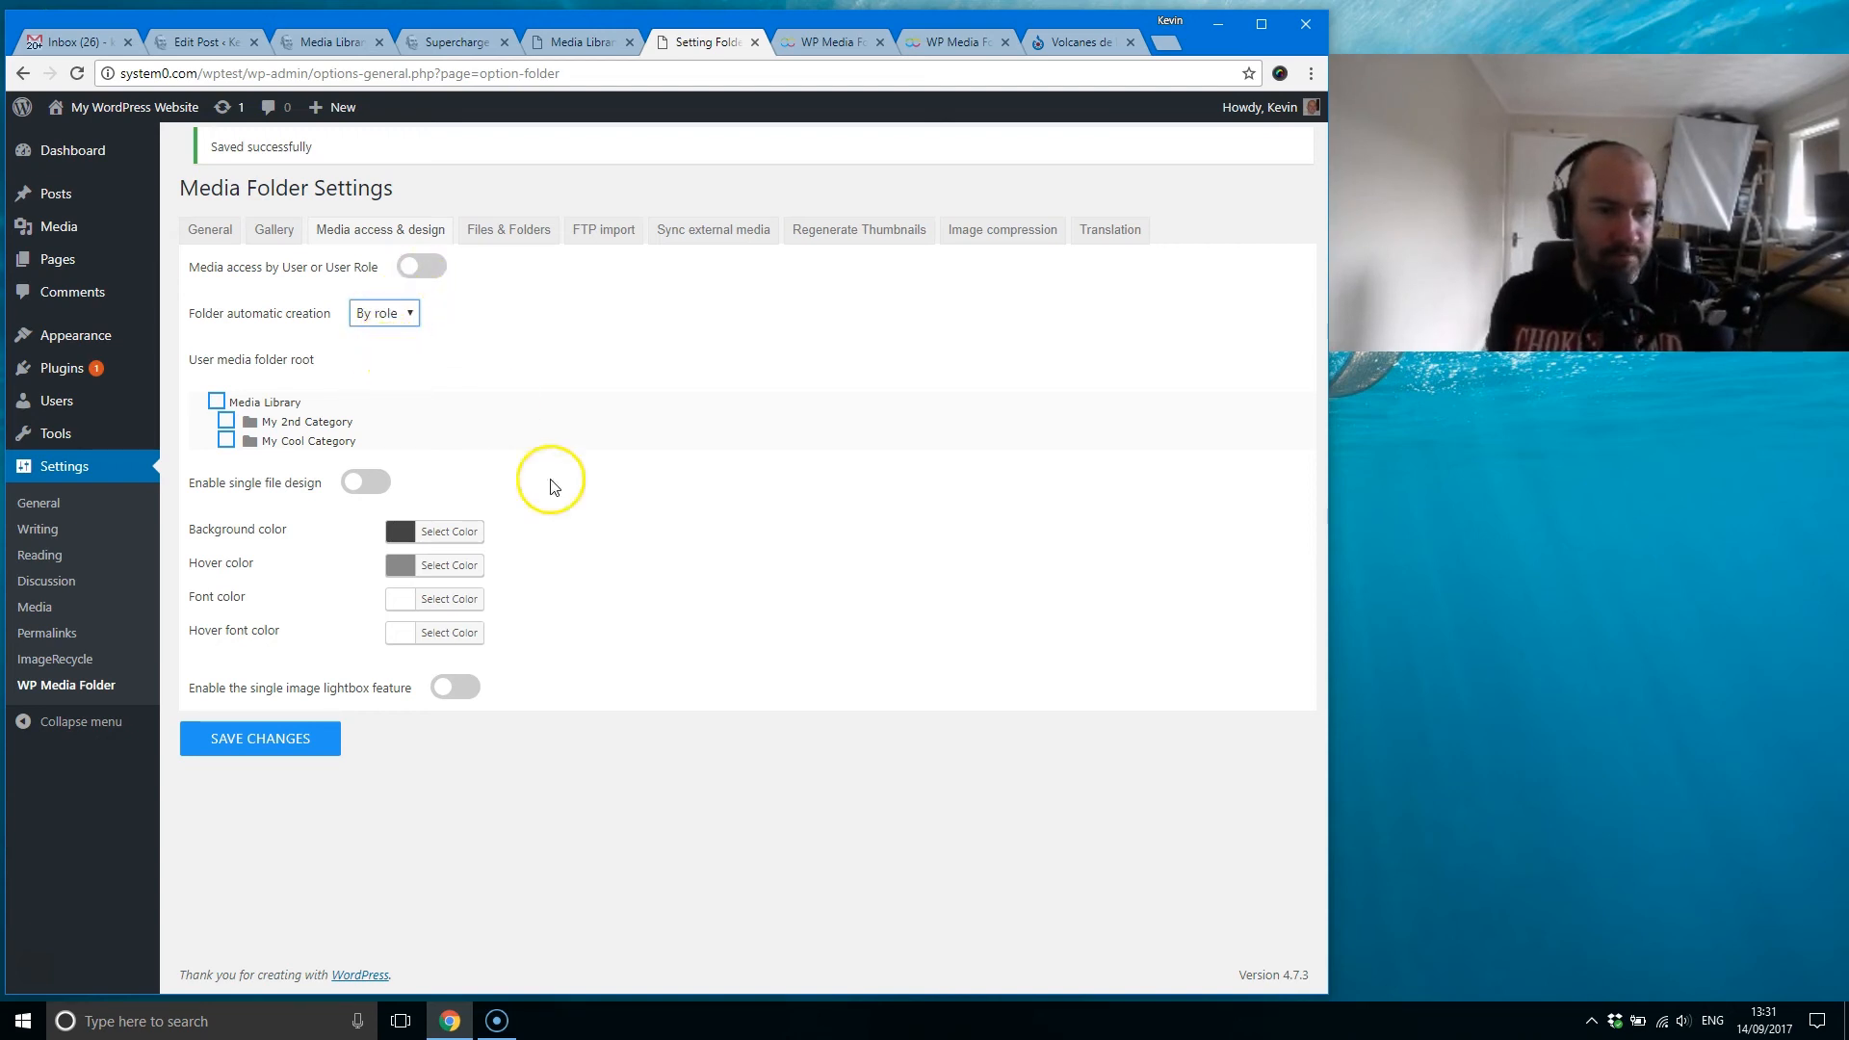
click(214, 401)
click(216, 402)
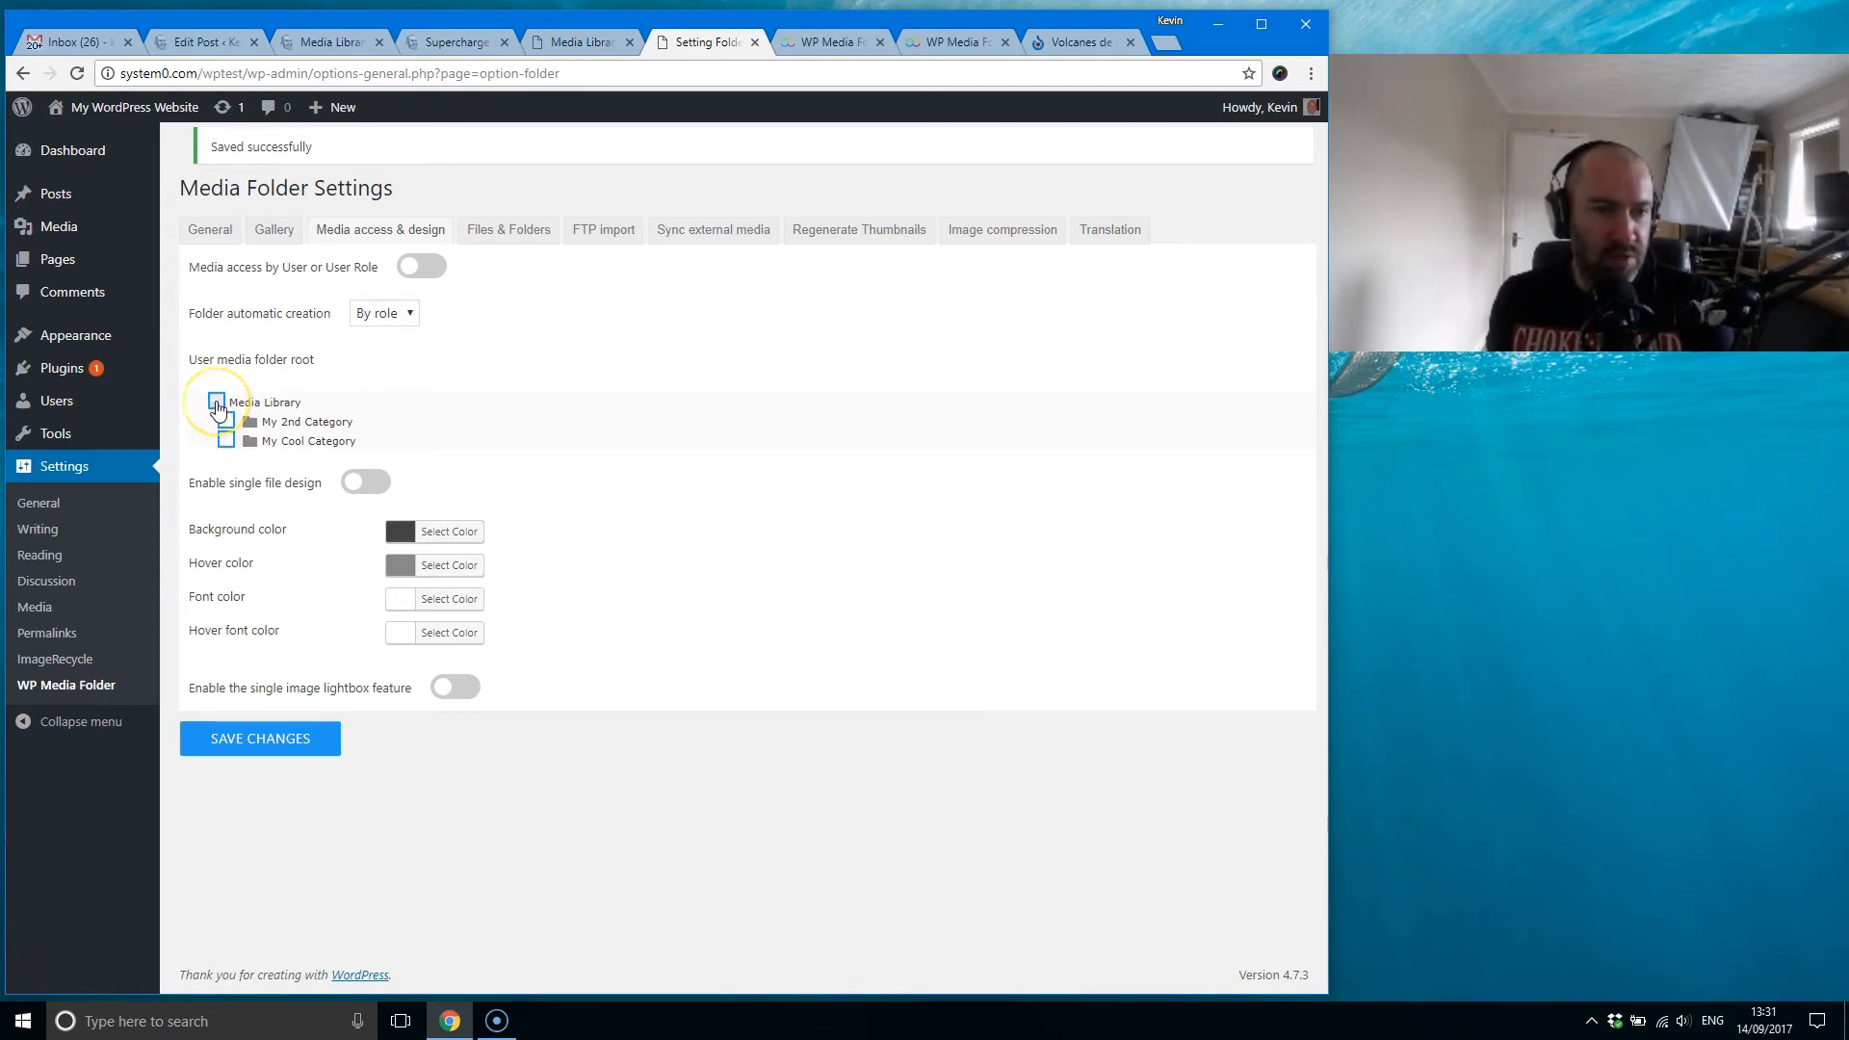
click(217, 402)
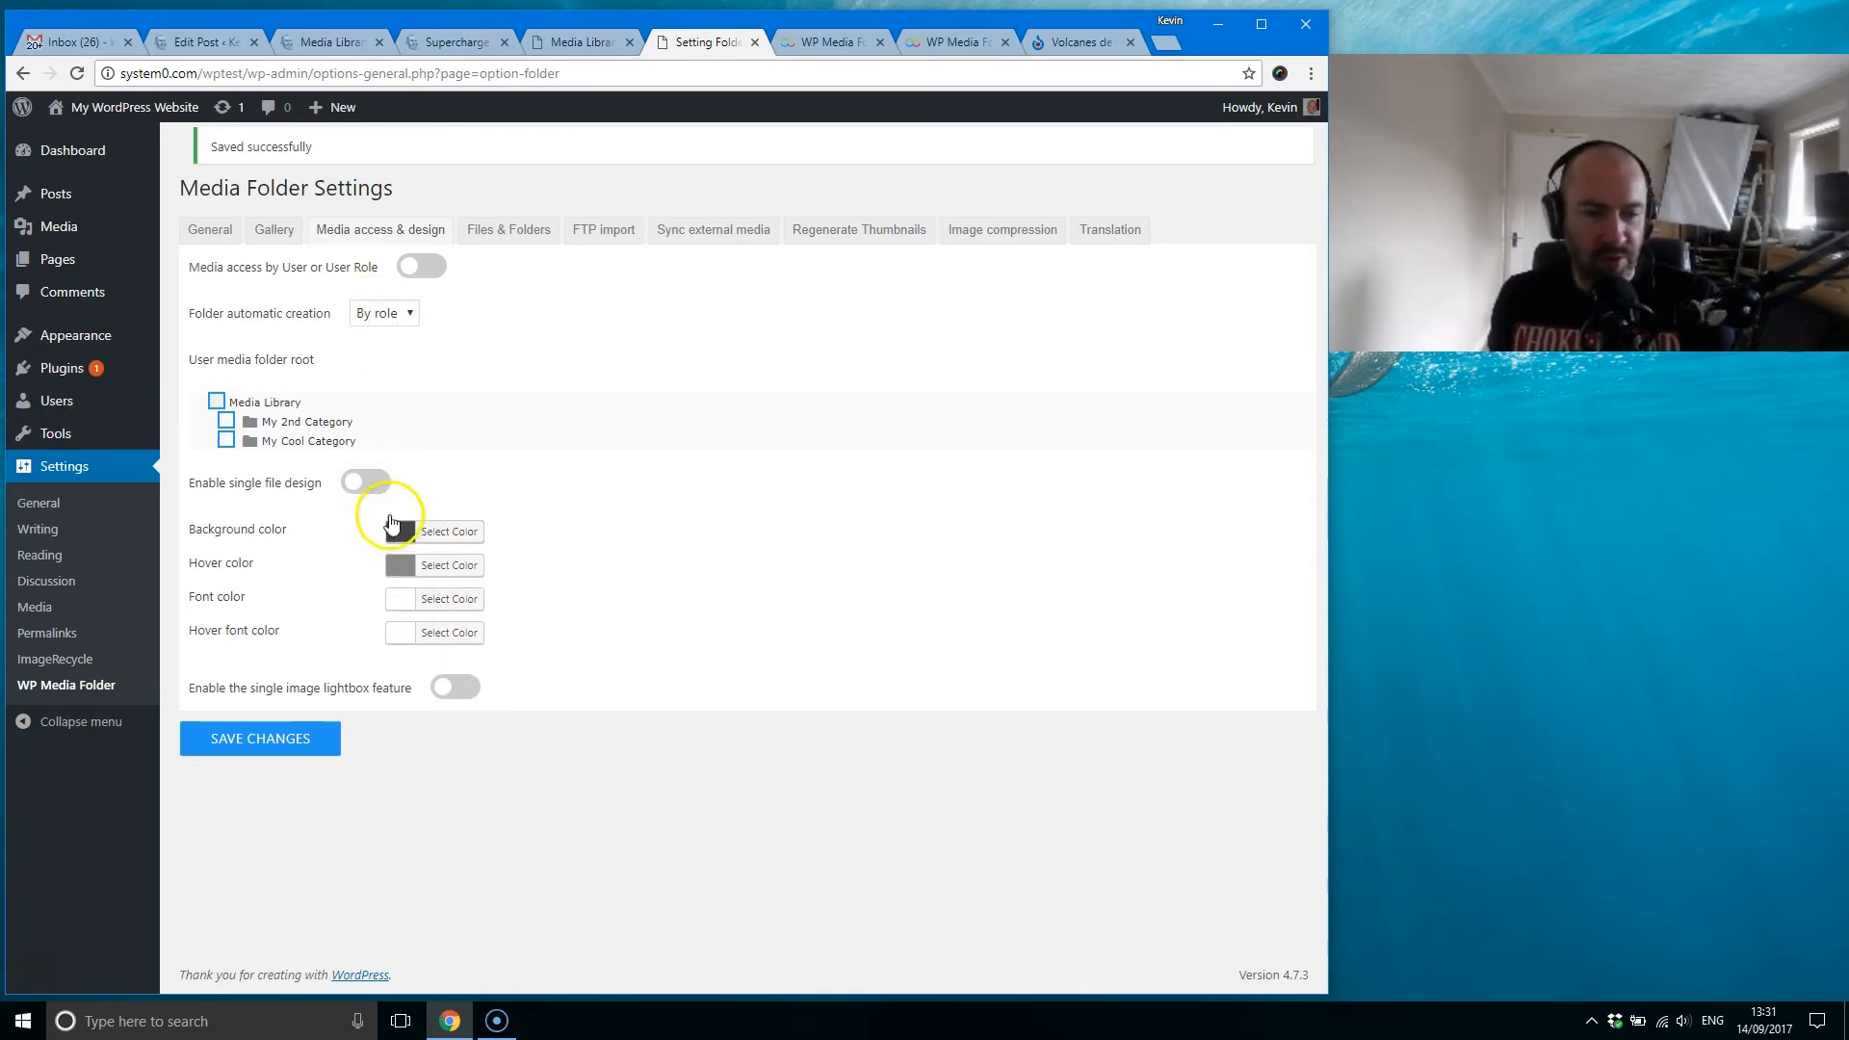
Step: Look through the Files & Folders settings and read the explanation for removing a folder with its media
click(505, 233)
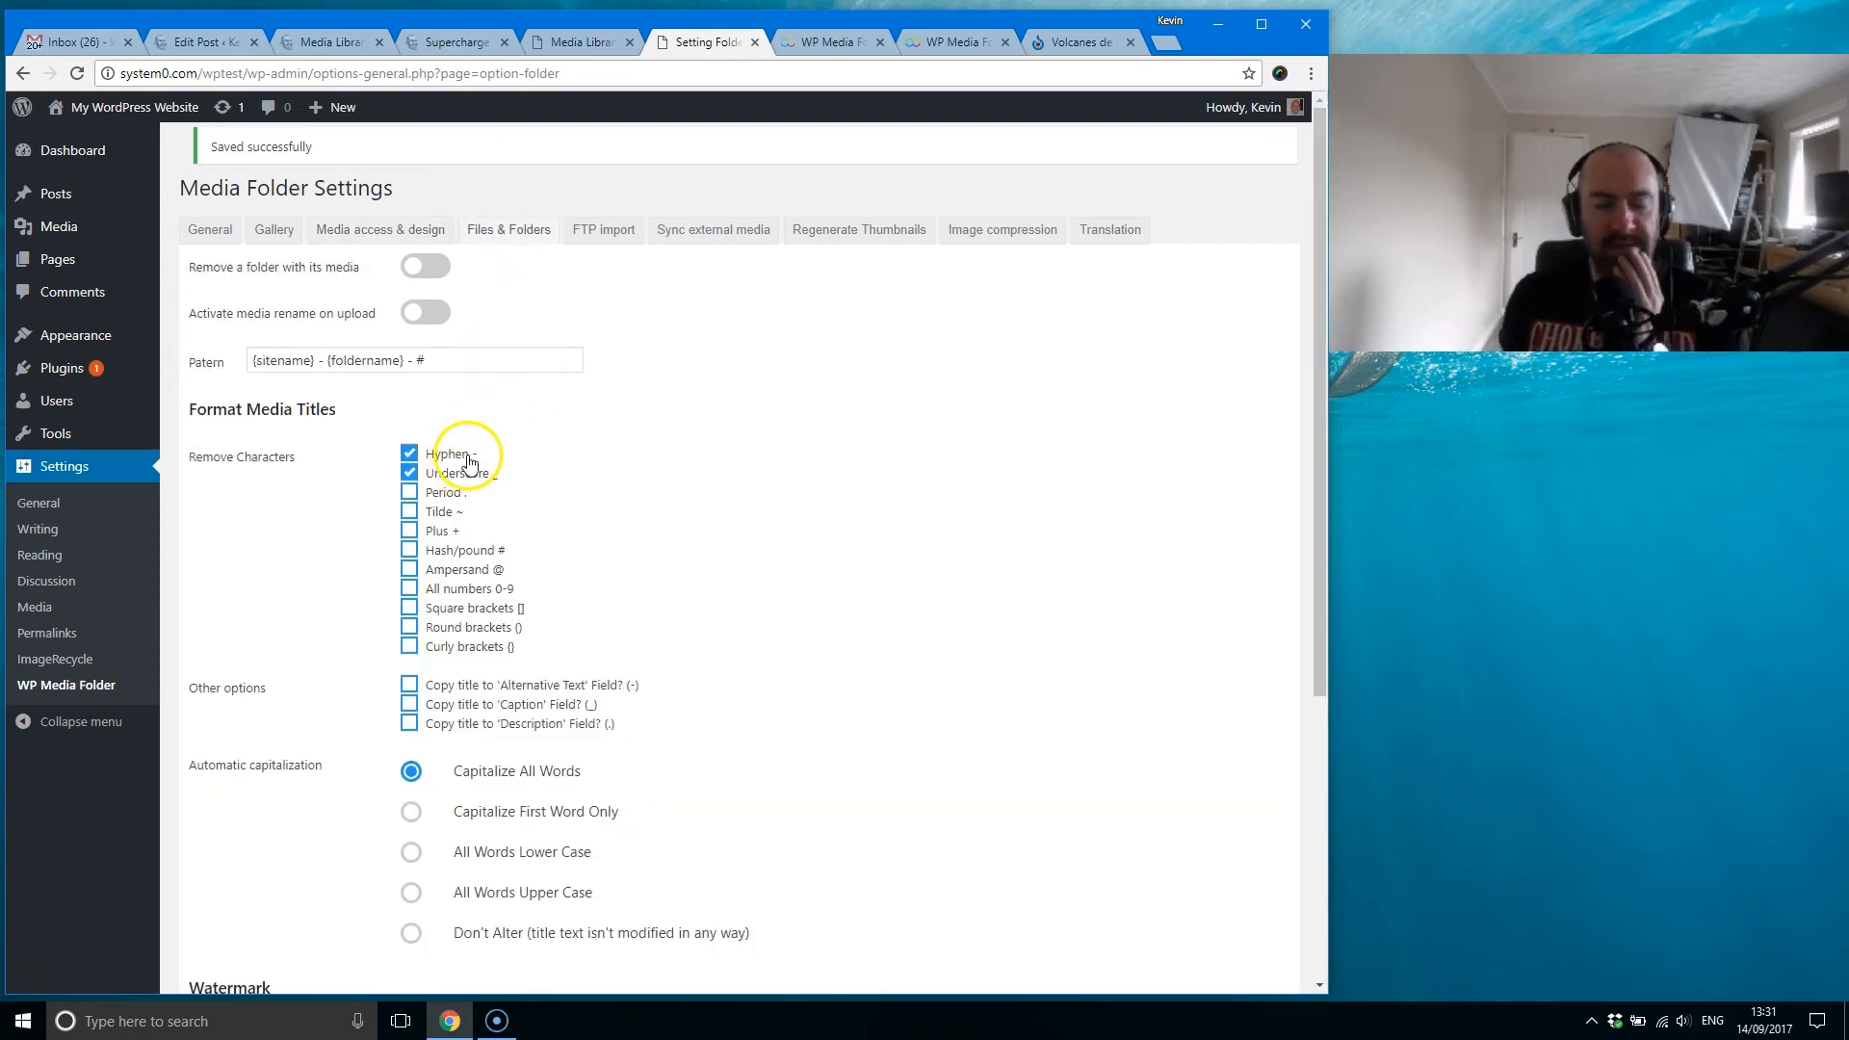
scroll(443, 464, down, 1)
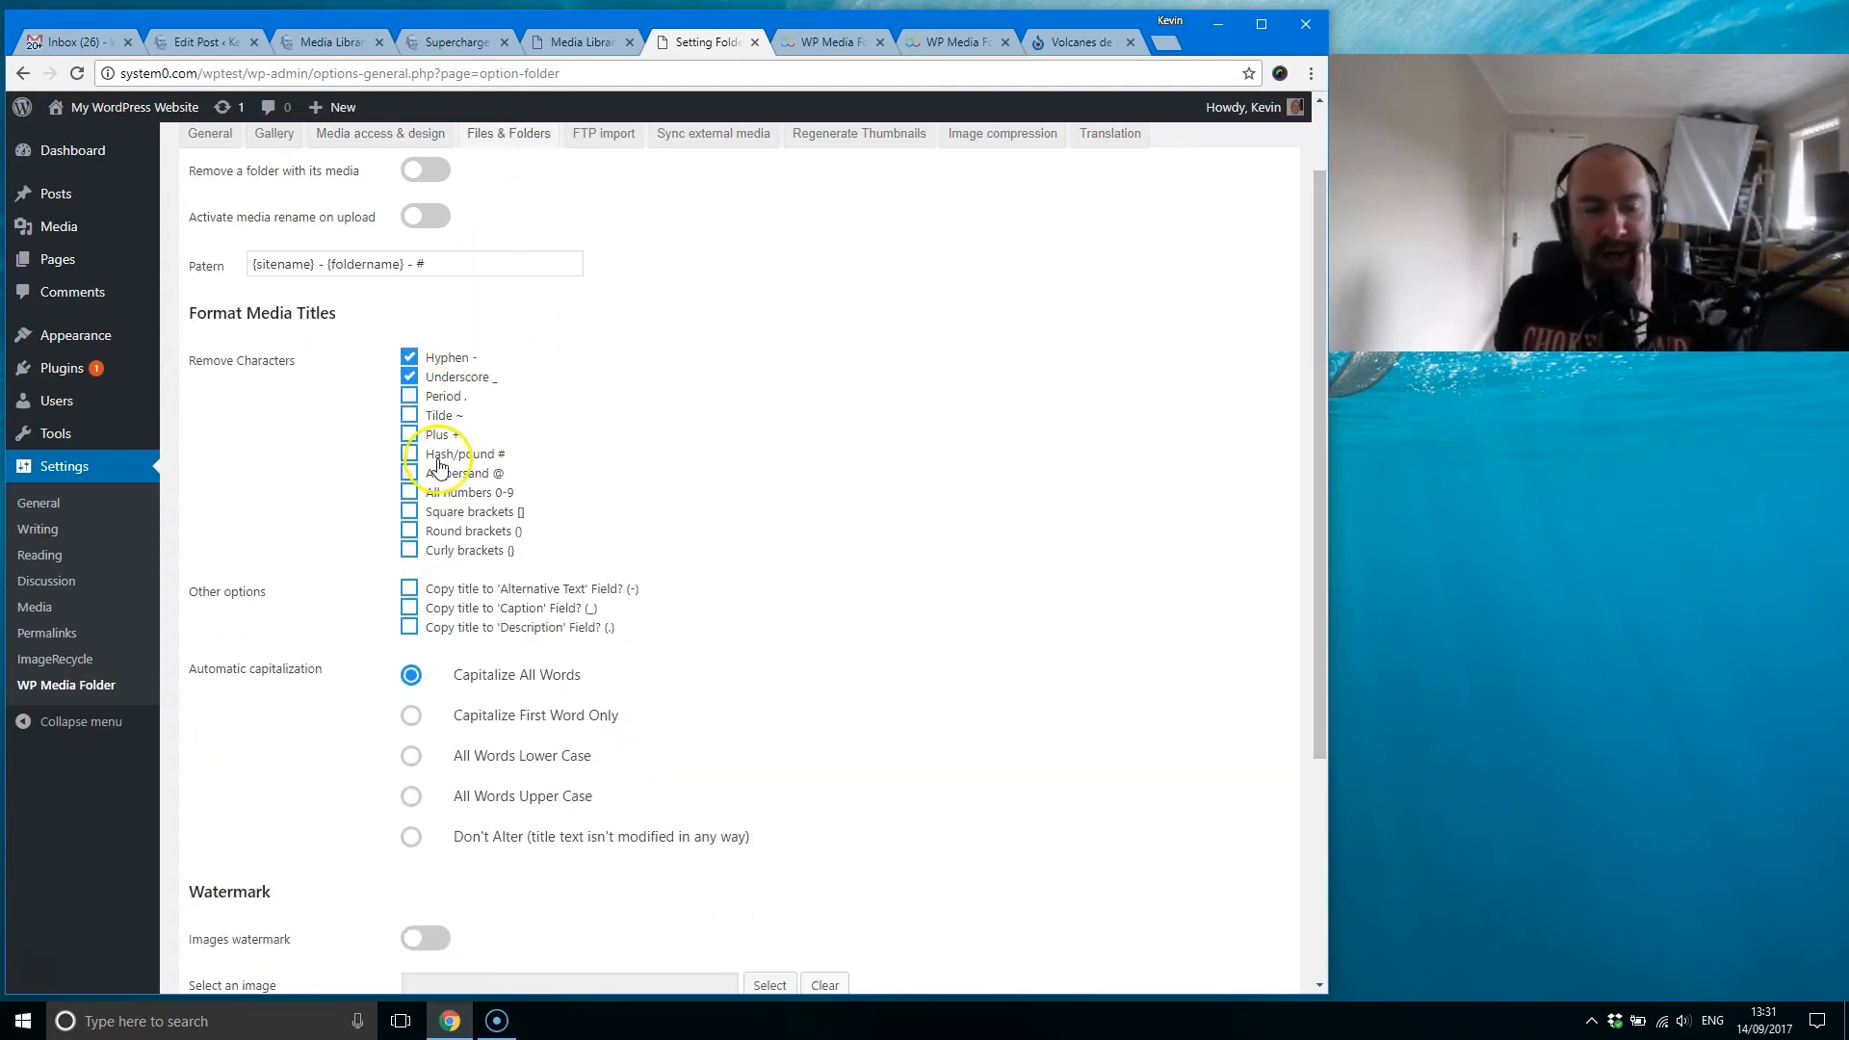
click(576, 41)
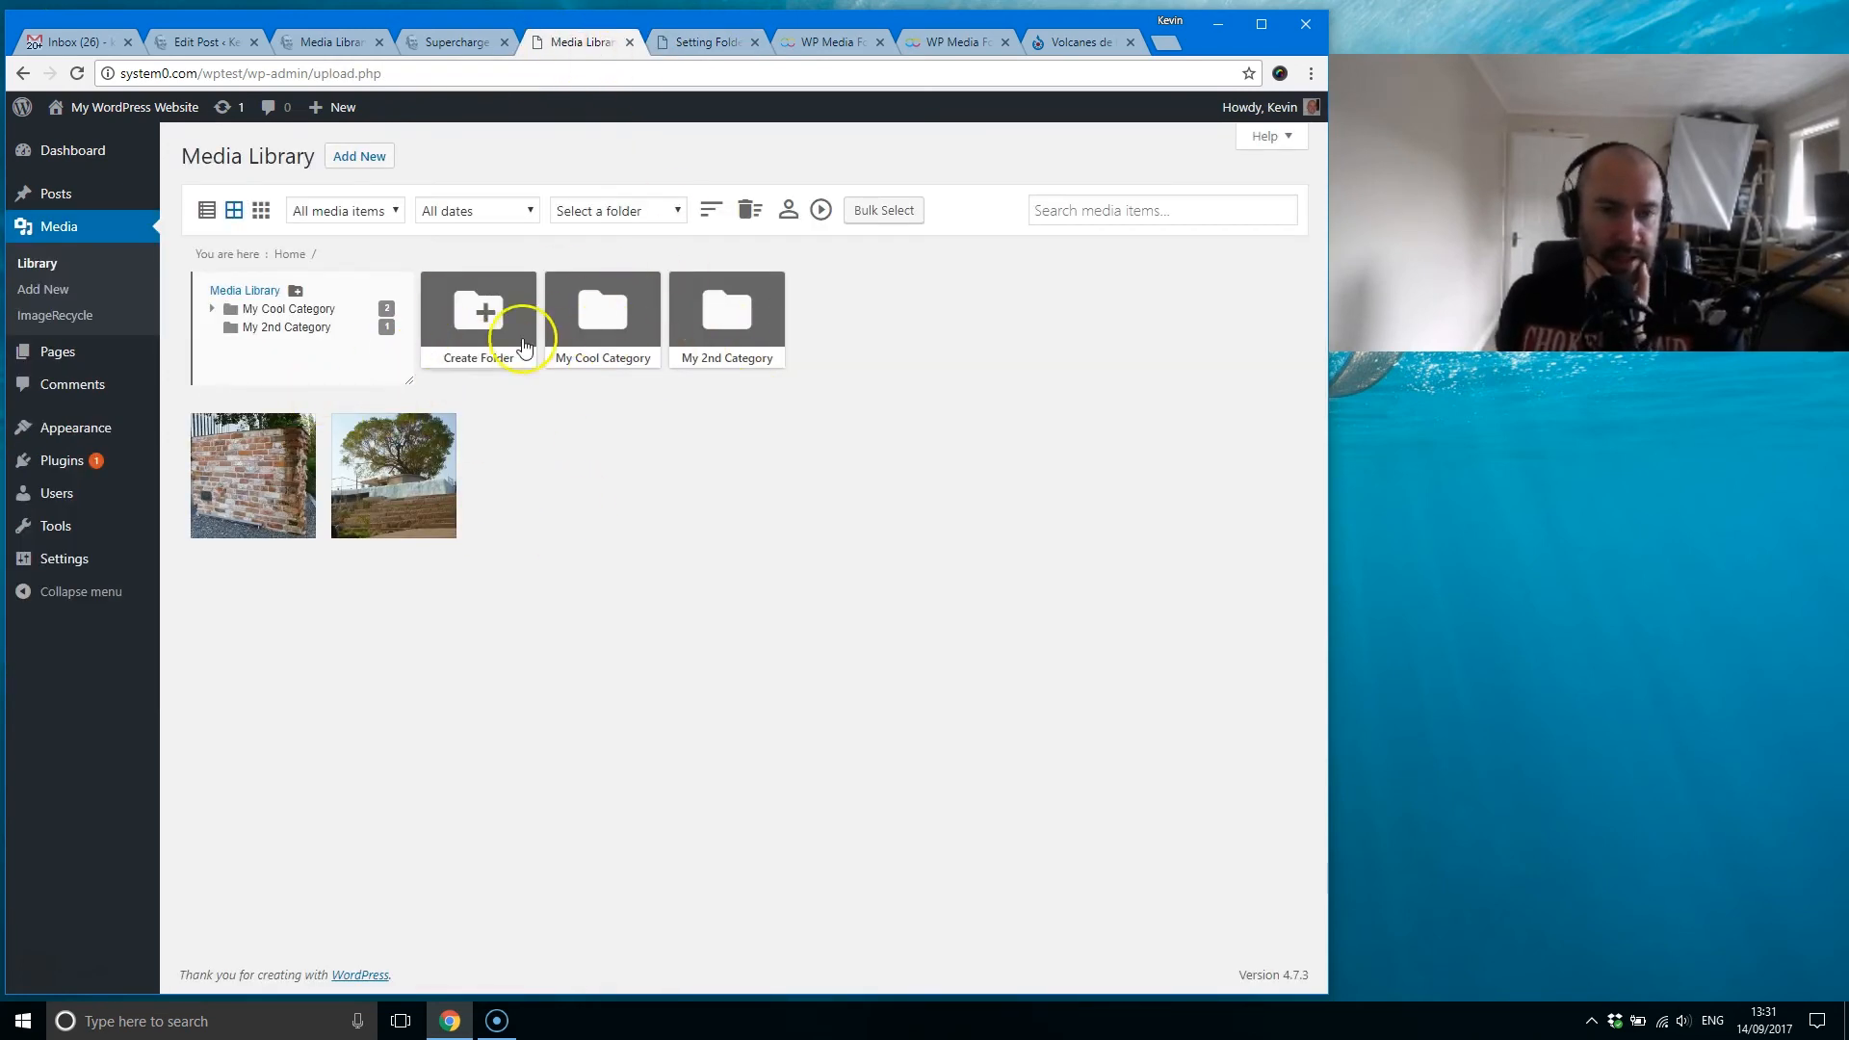
click(716, 42)
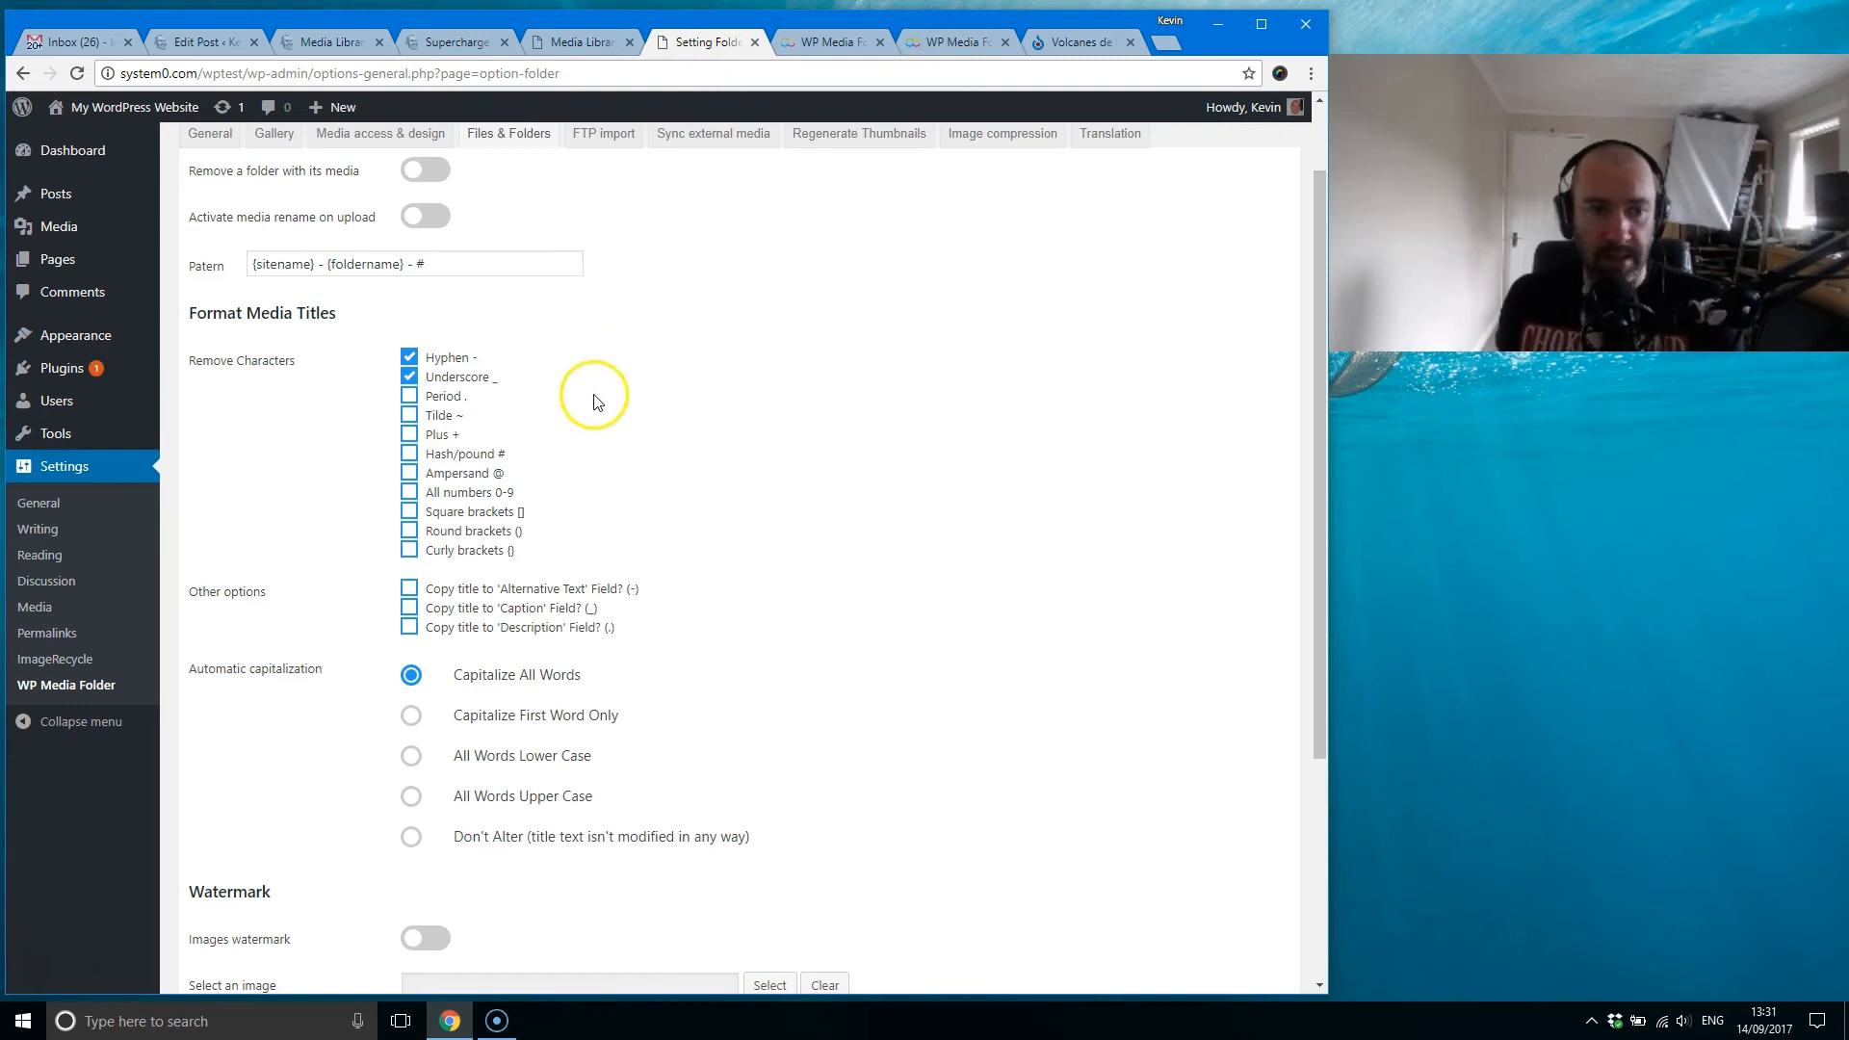
scroll(594, 403, up, 1)
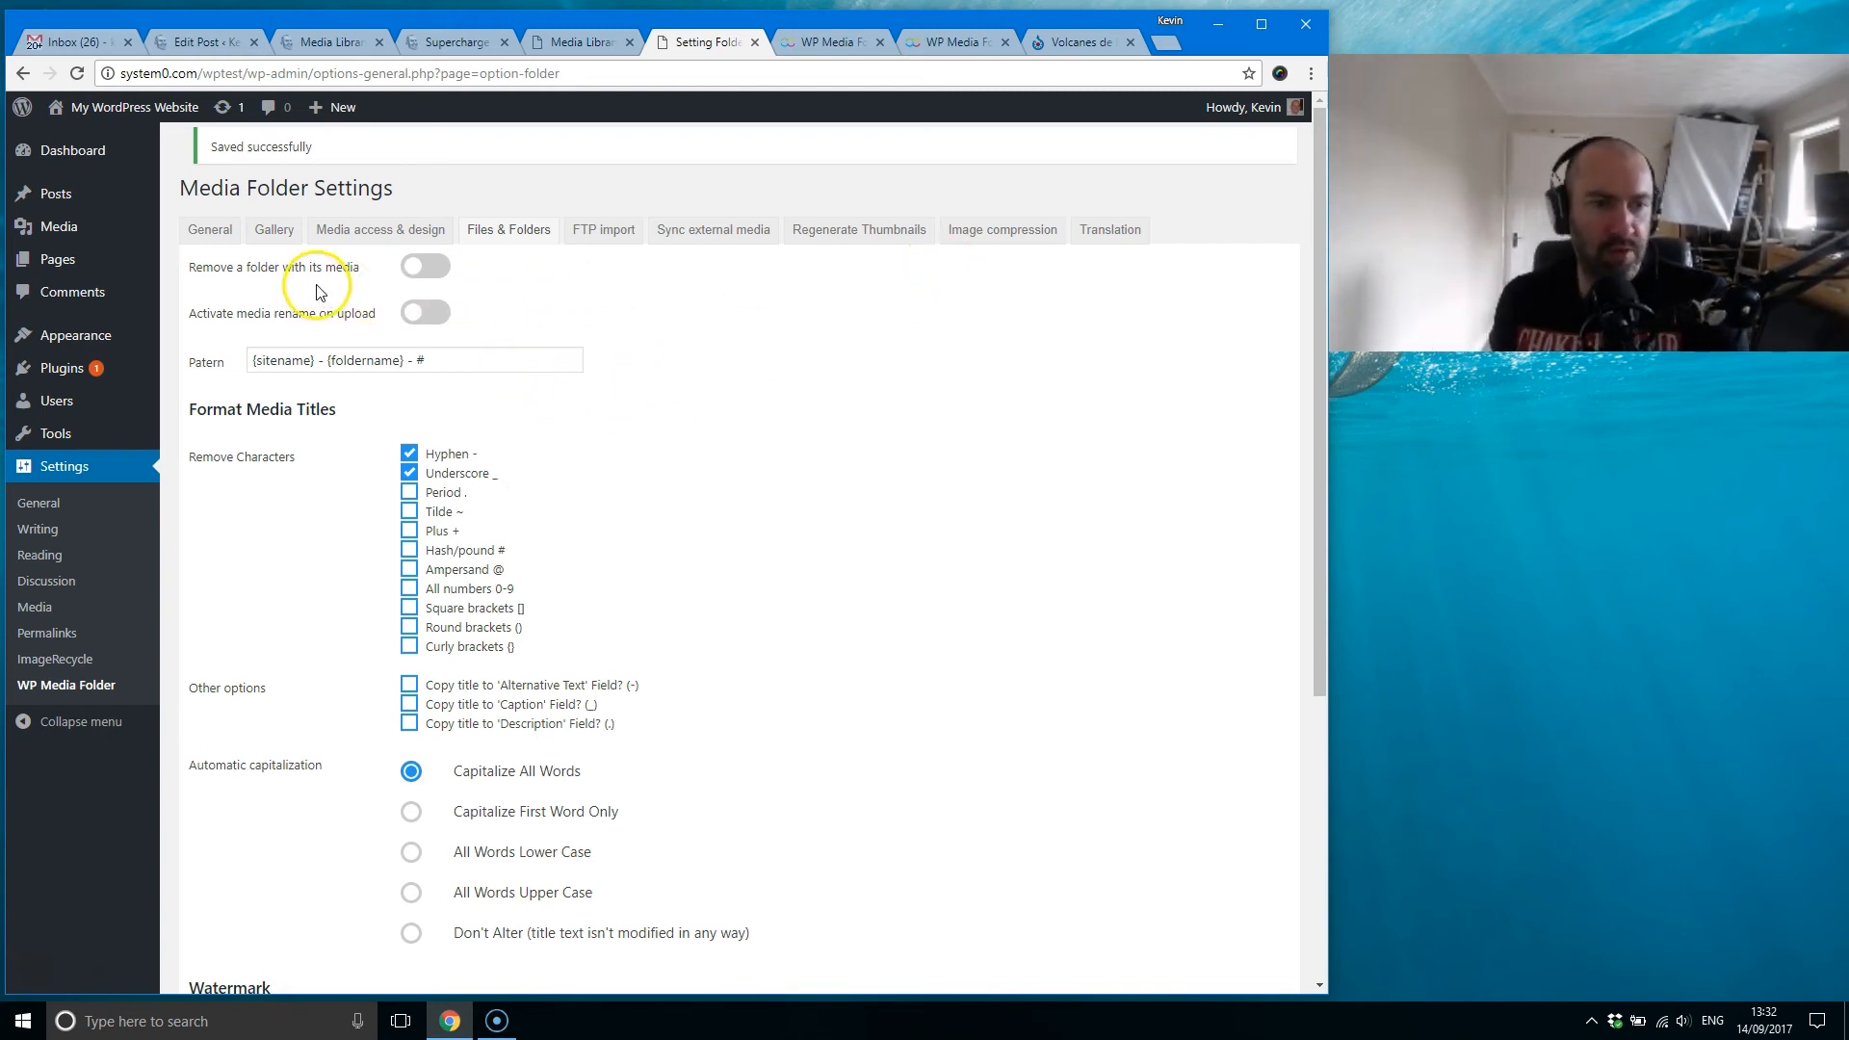
mouse_move(324, 276)
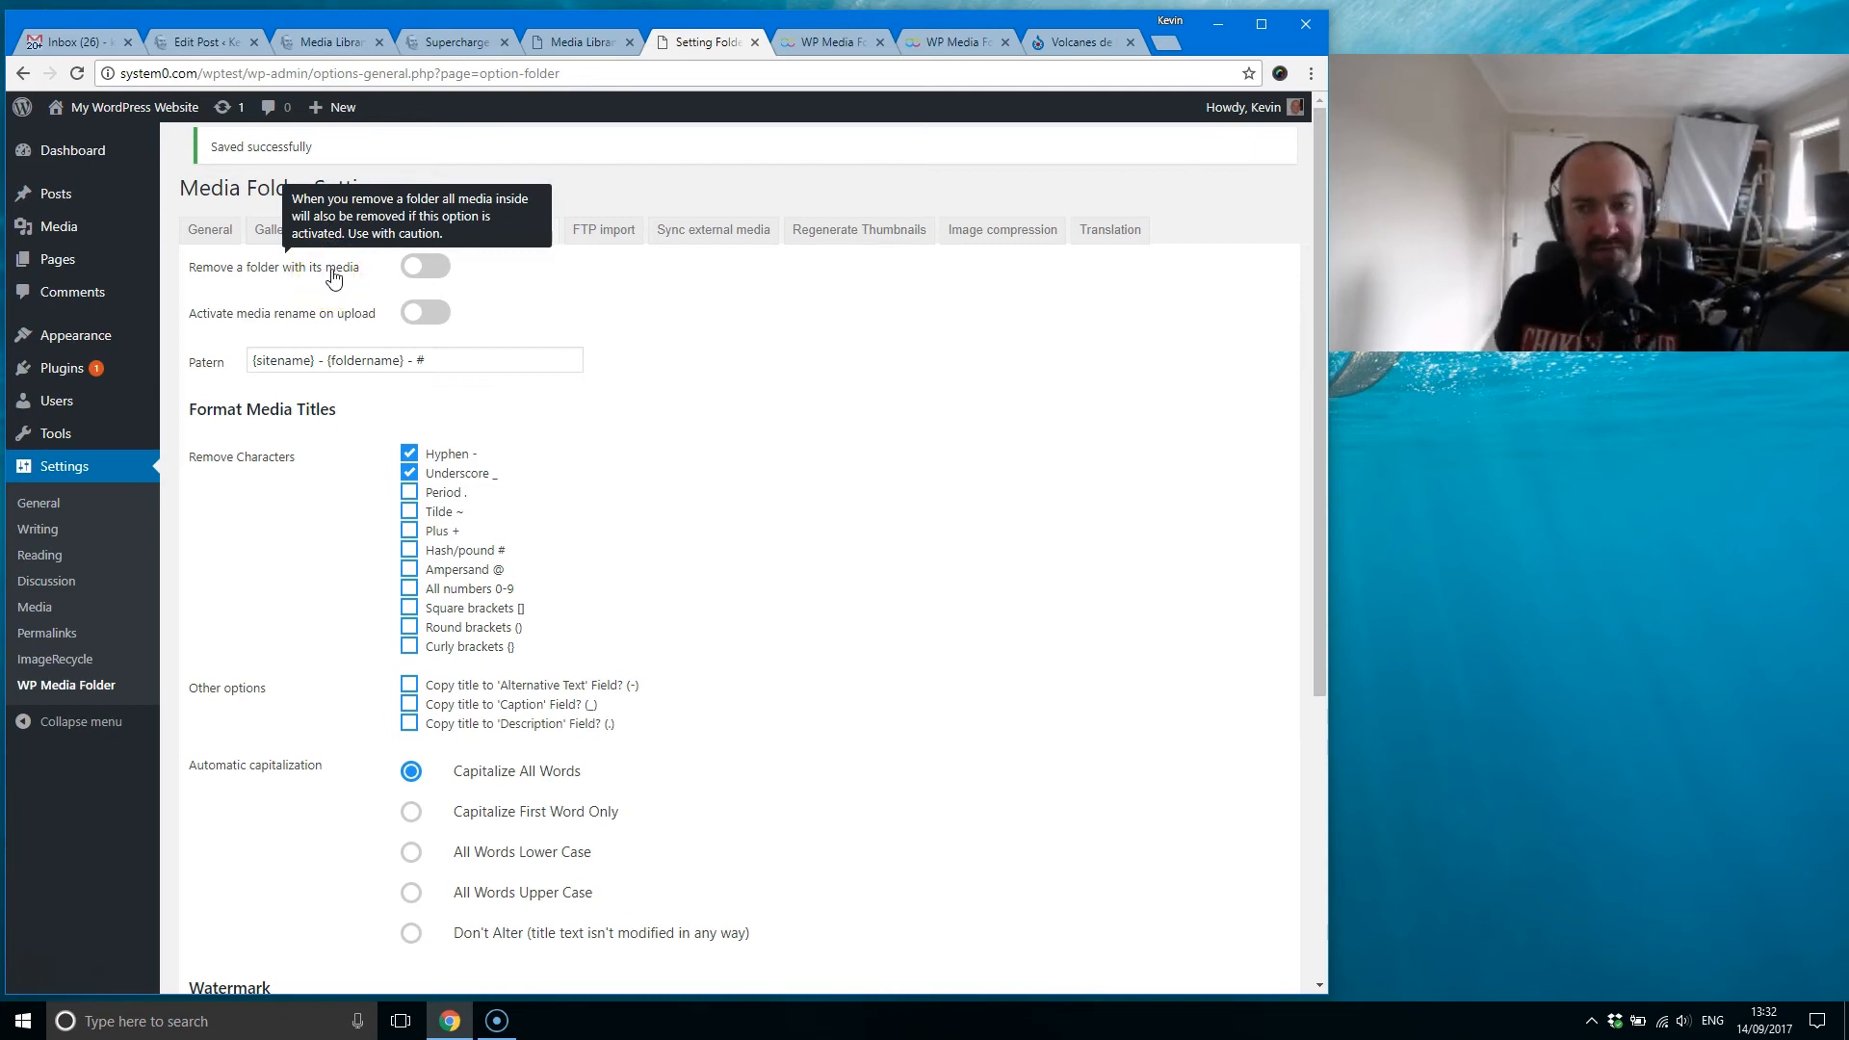
Step: Check the folders in the Media Library, then return to the Files & Folders settings for the folder removal and upload rename options
click(588, 41)
click(323, 332)
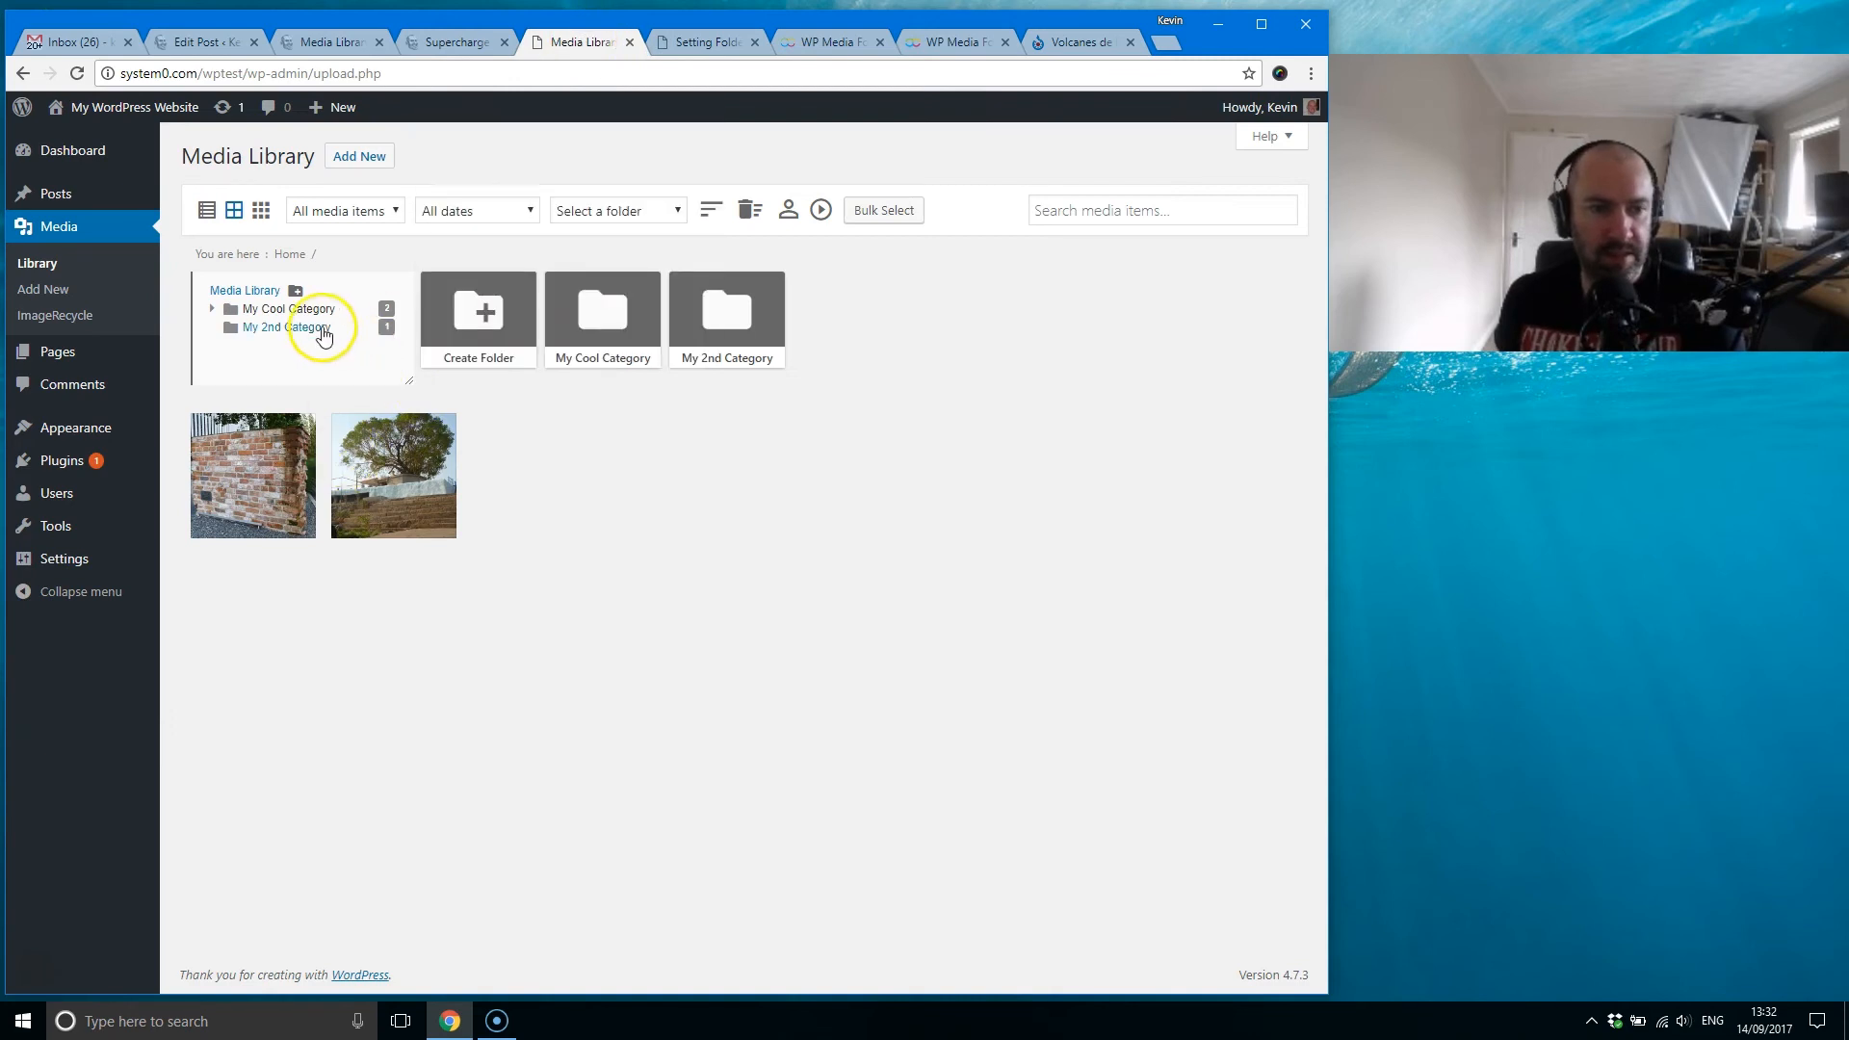
click(714, 40)
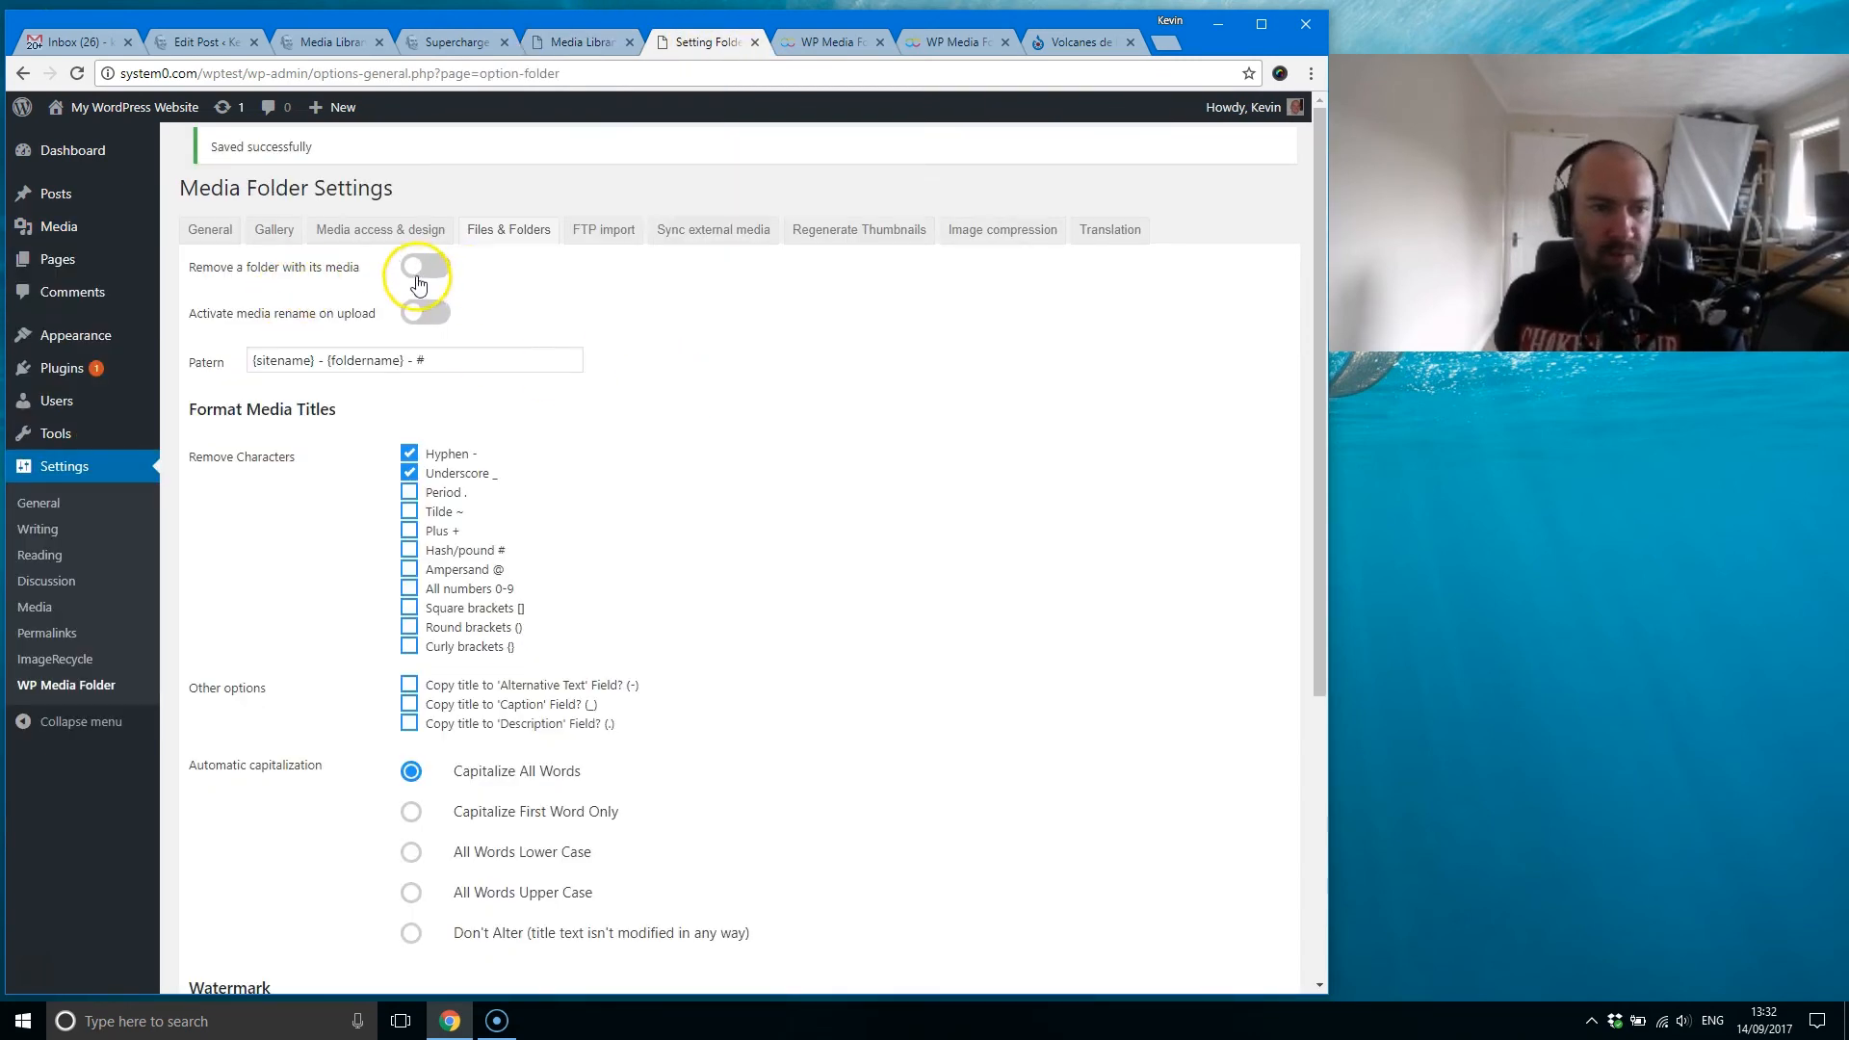
mouse_move(298, 323)
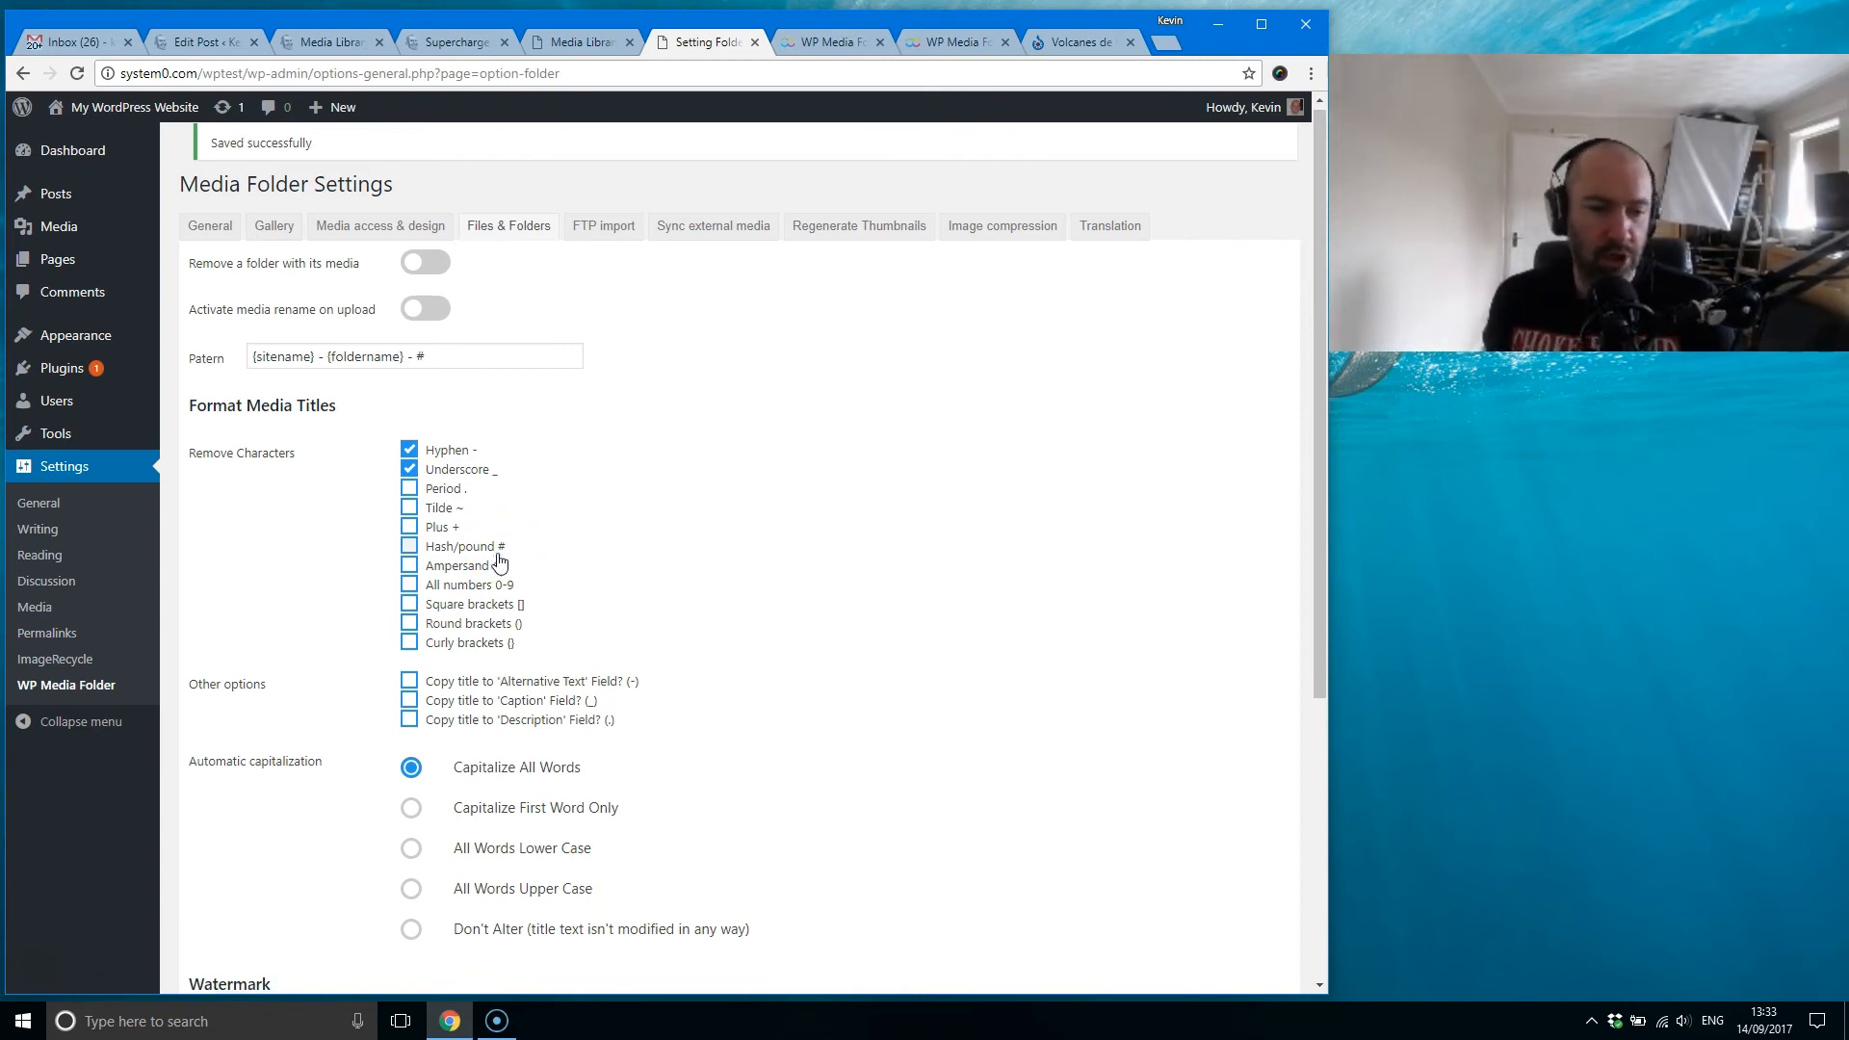
Step: View the tree photo's attachment details in the Media Library, checking Alt Text and Description, and return to the Files & Folders settings
scroll(499, 562, down, 1)
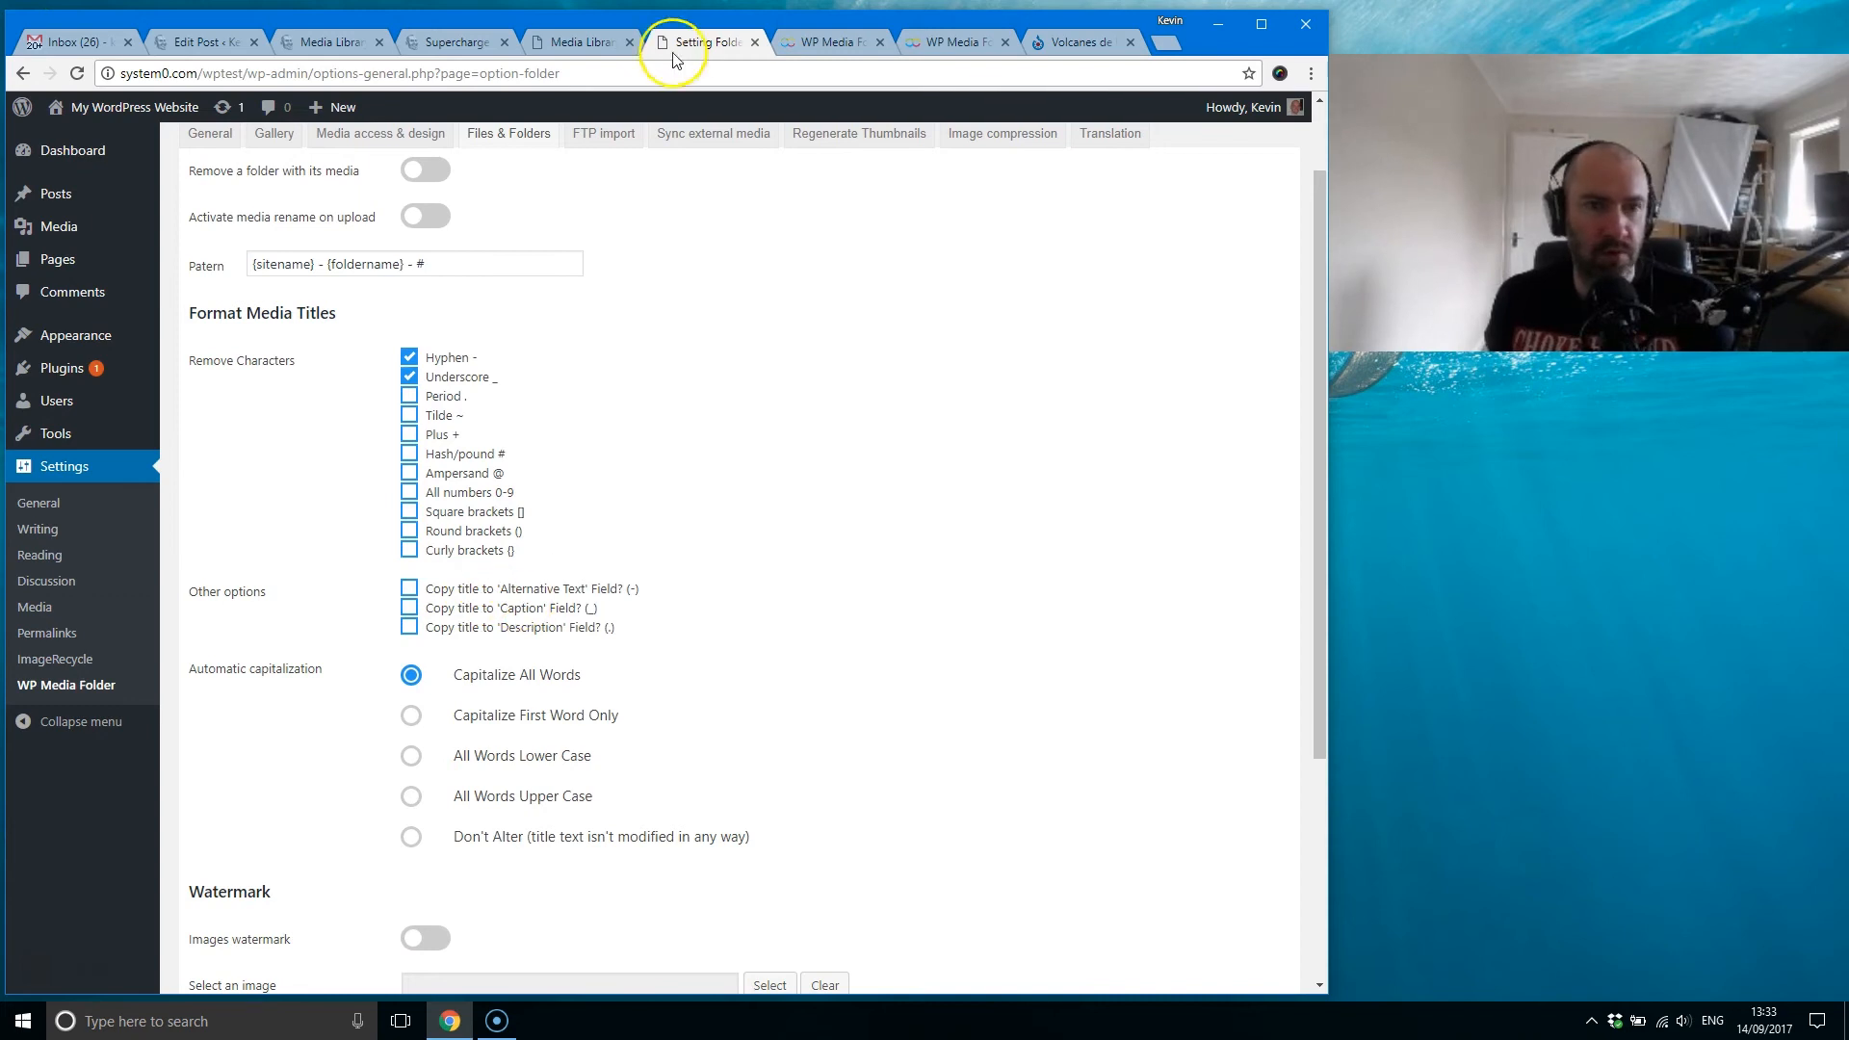
click(577, 41)
click(390, 454)
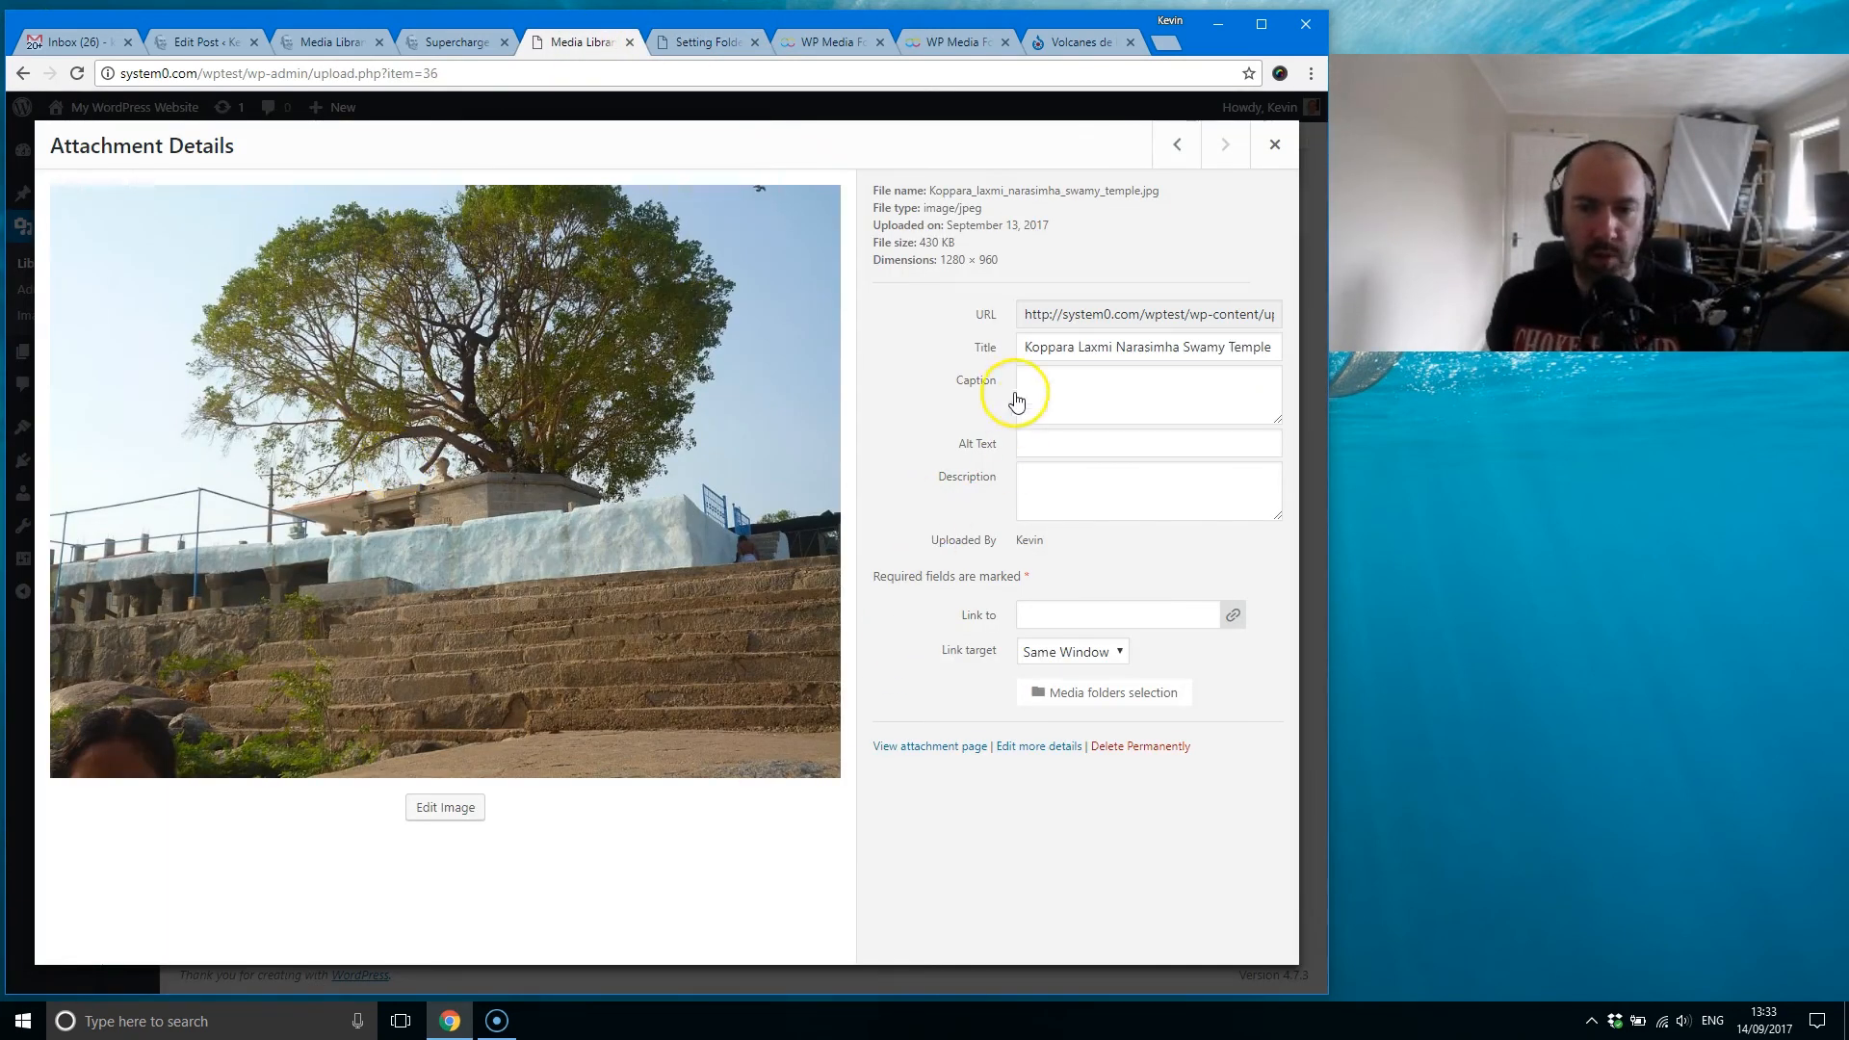
click(1067, 445)
click(1065, 483)
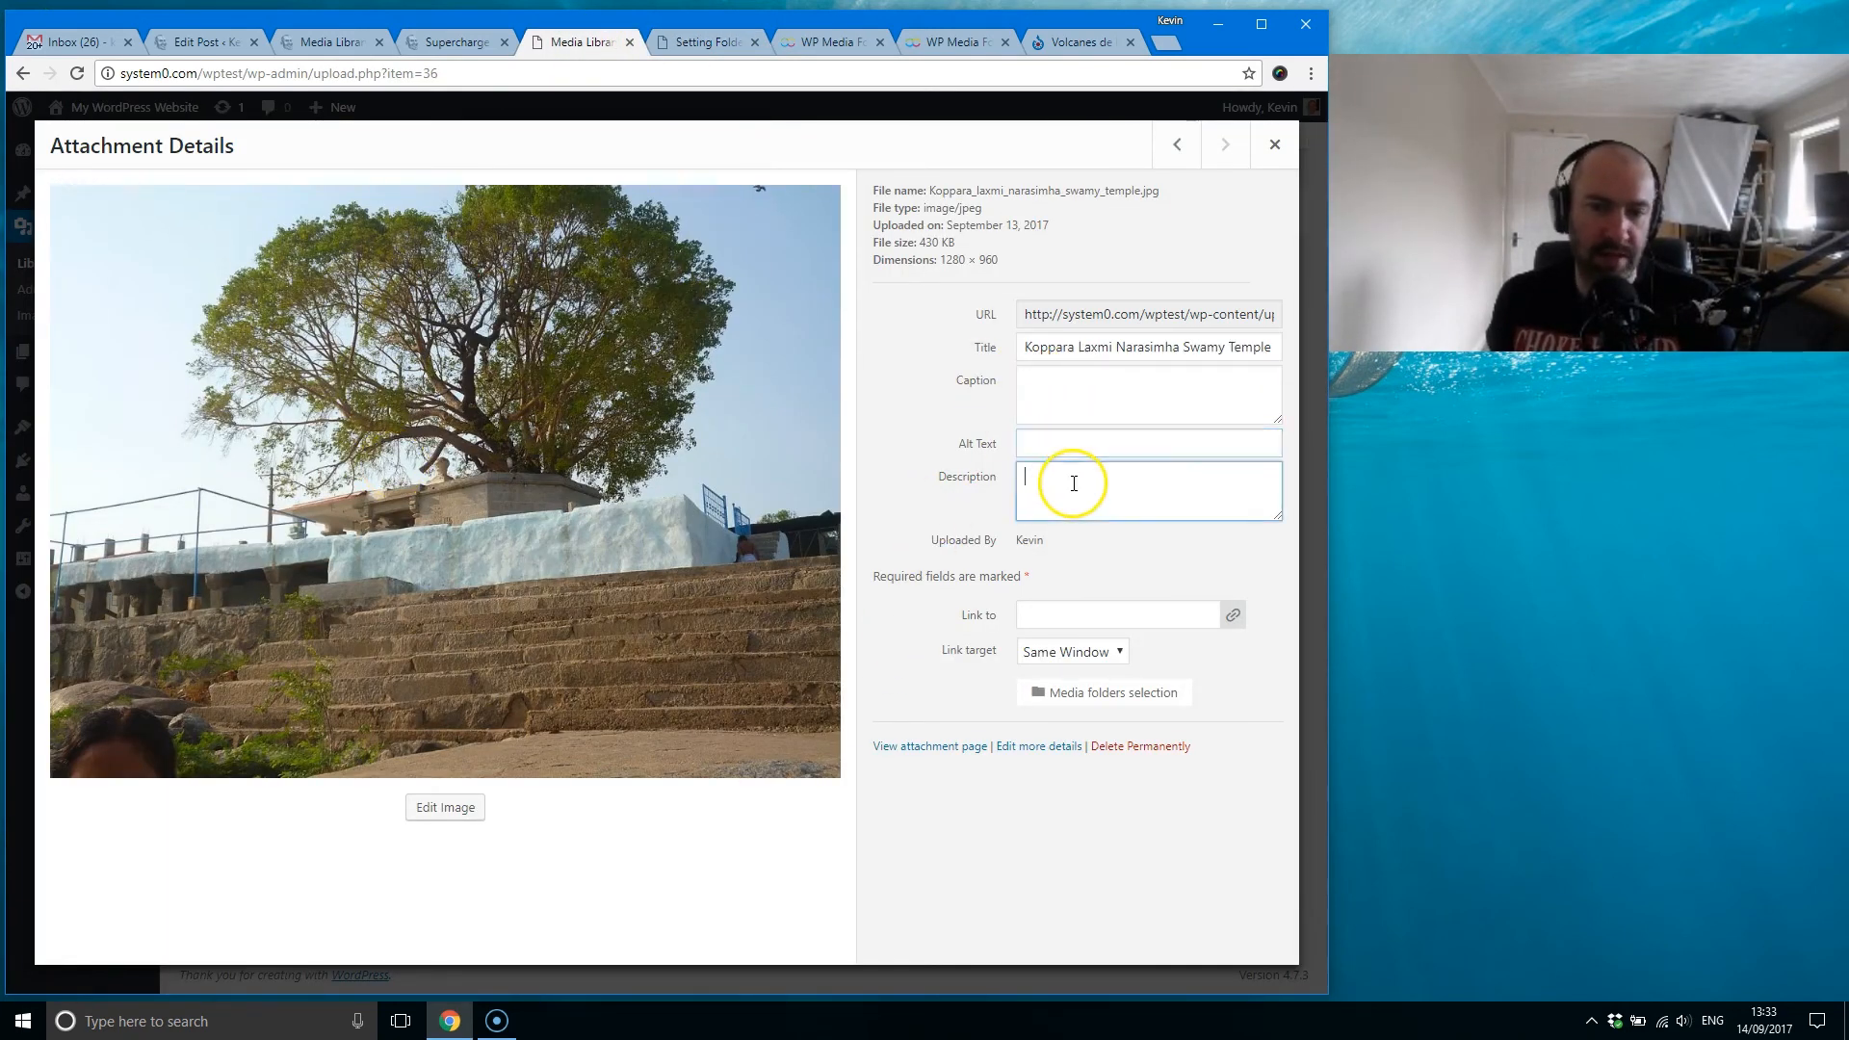
click(708, 41)
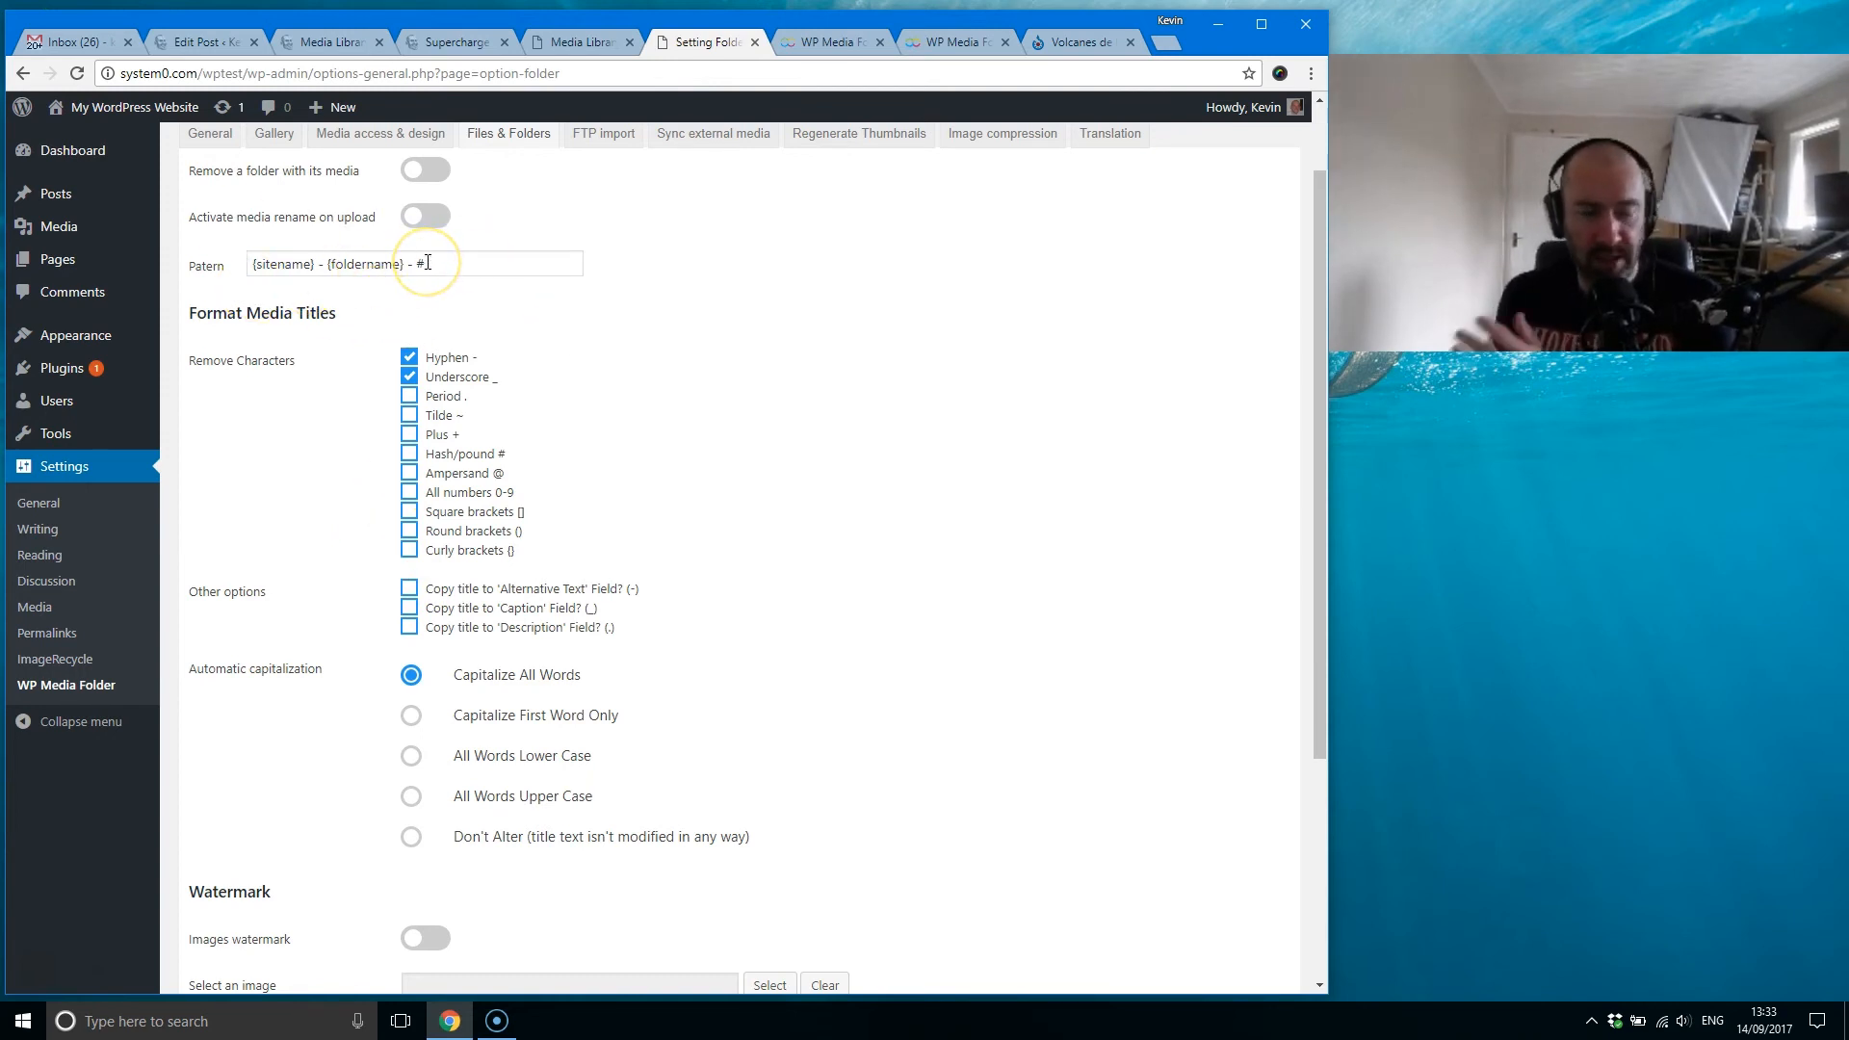
Step: Highlight the media rename pattern and compare it with the Caption, Alt Text and Description fields of the tree photo
drag(428, 263, 254, 243)
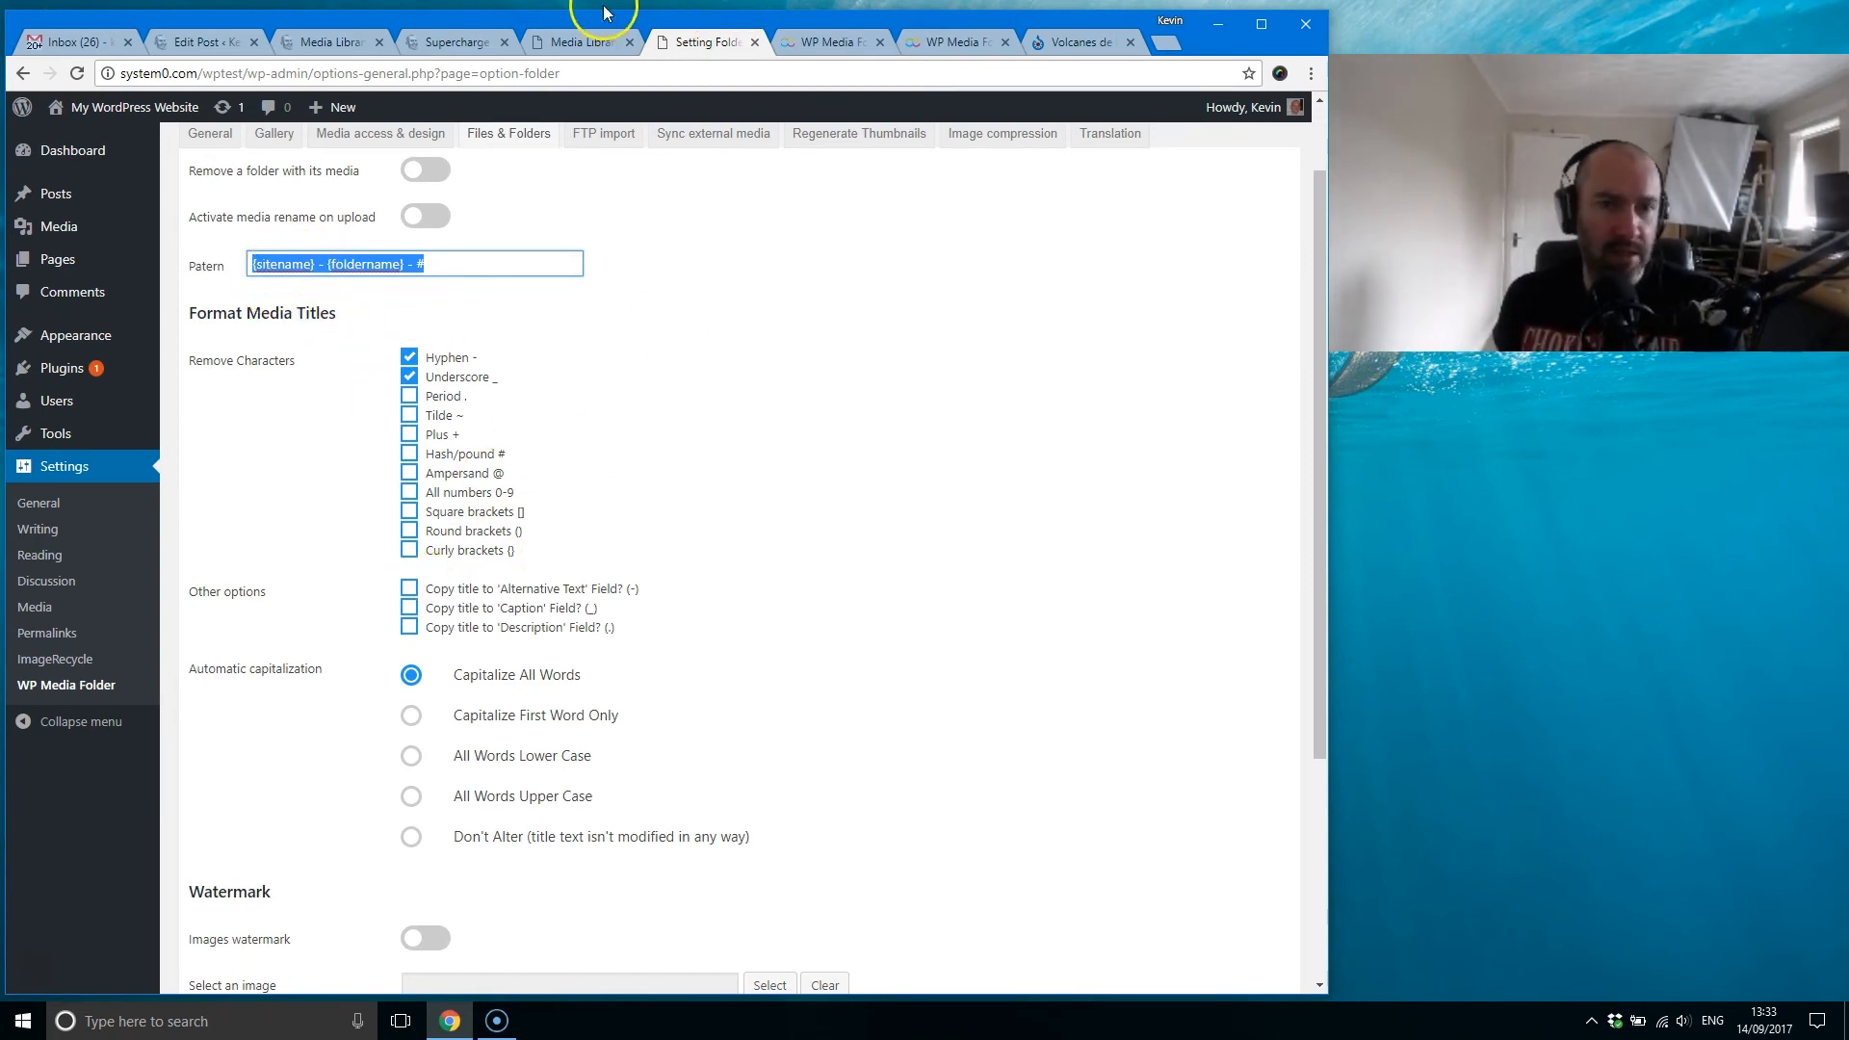
click(585, 41)
click(1059, 400)
click(1089, 444)
click(1081, 481)
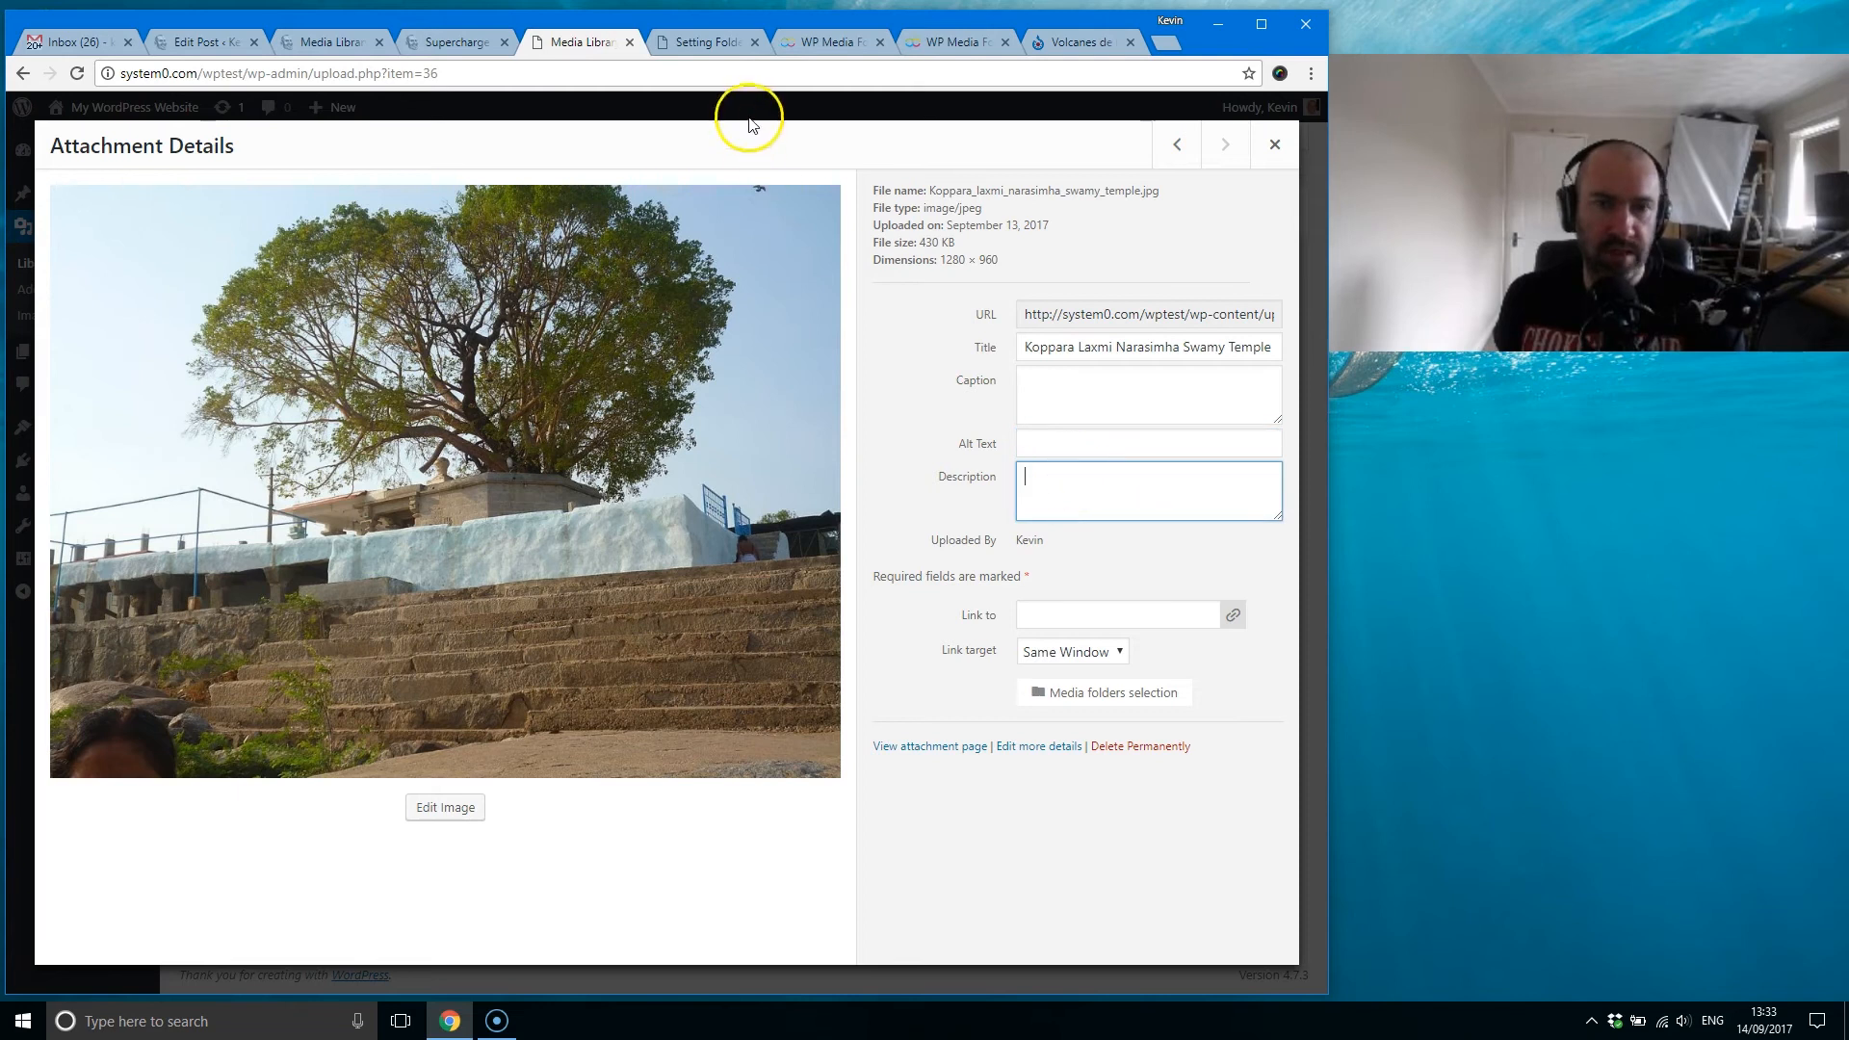
Step: Enable the images watermark in the Files & Folders settings and view the available watermark positions
click(695, 42)
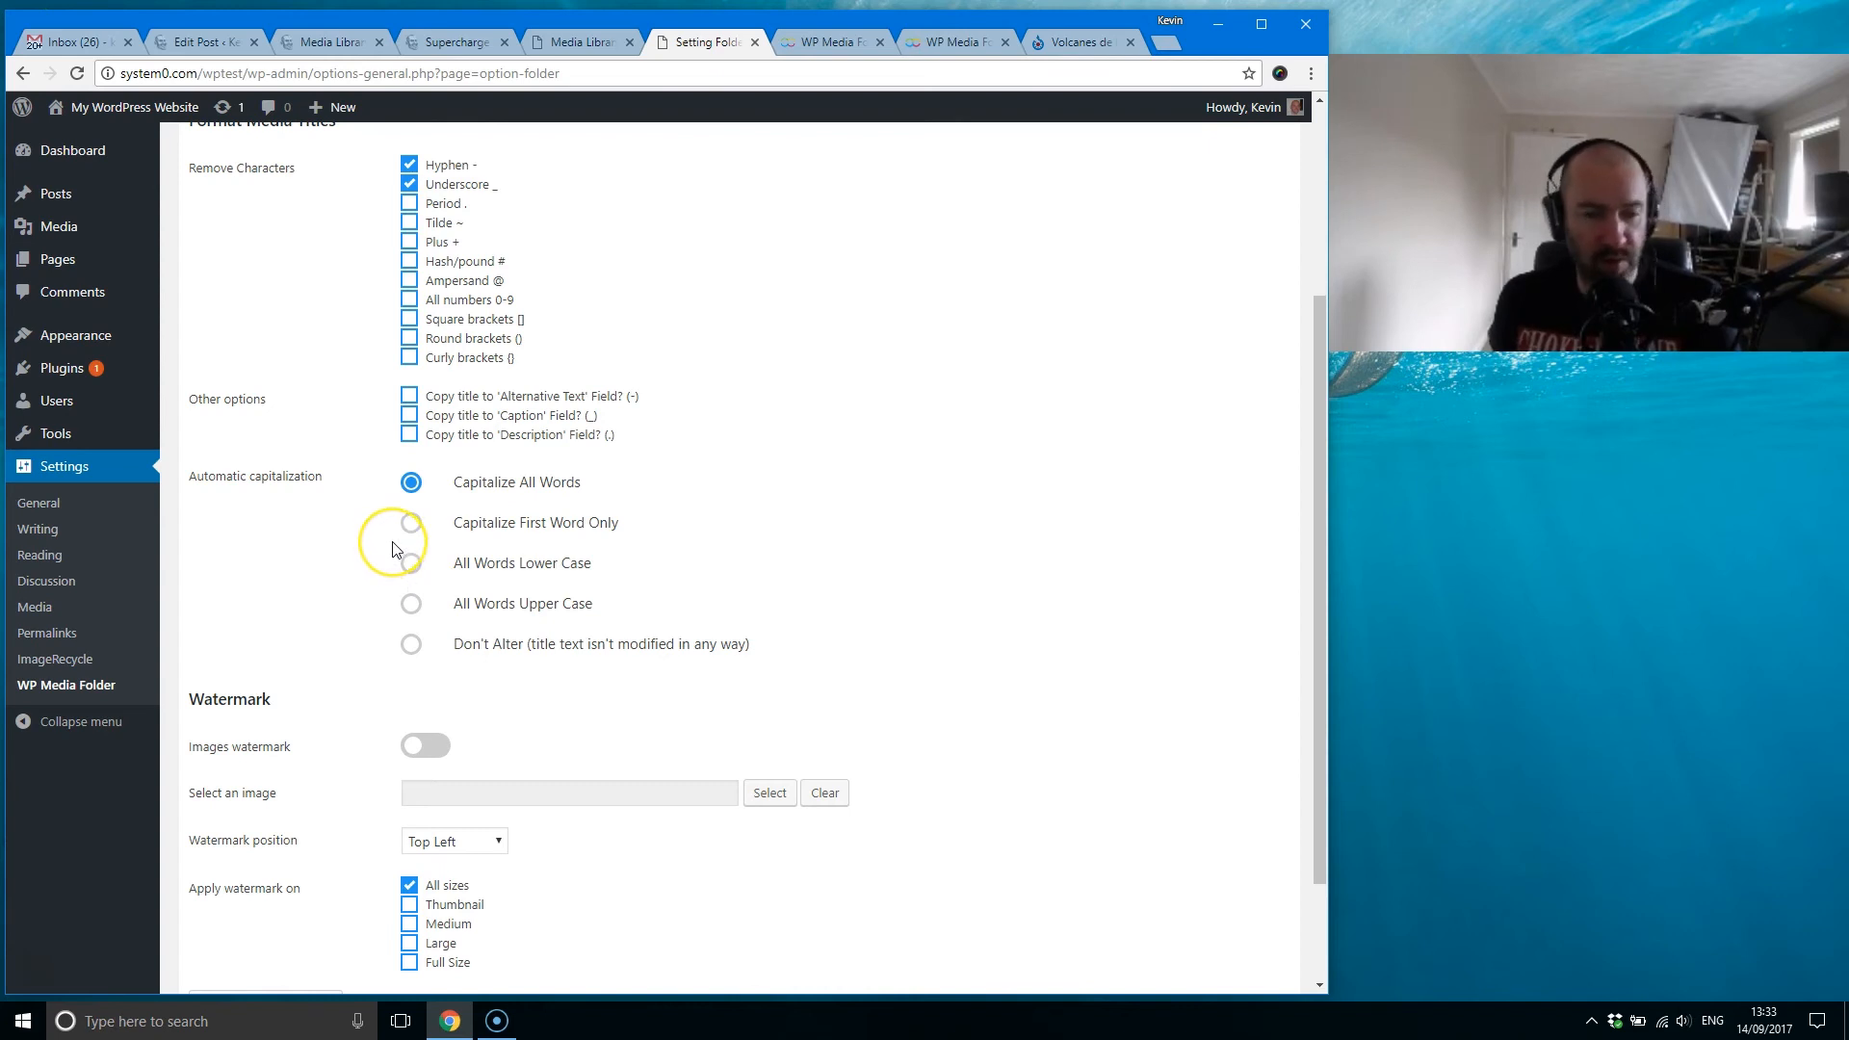
scroll(395, 544, down, 3)
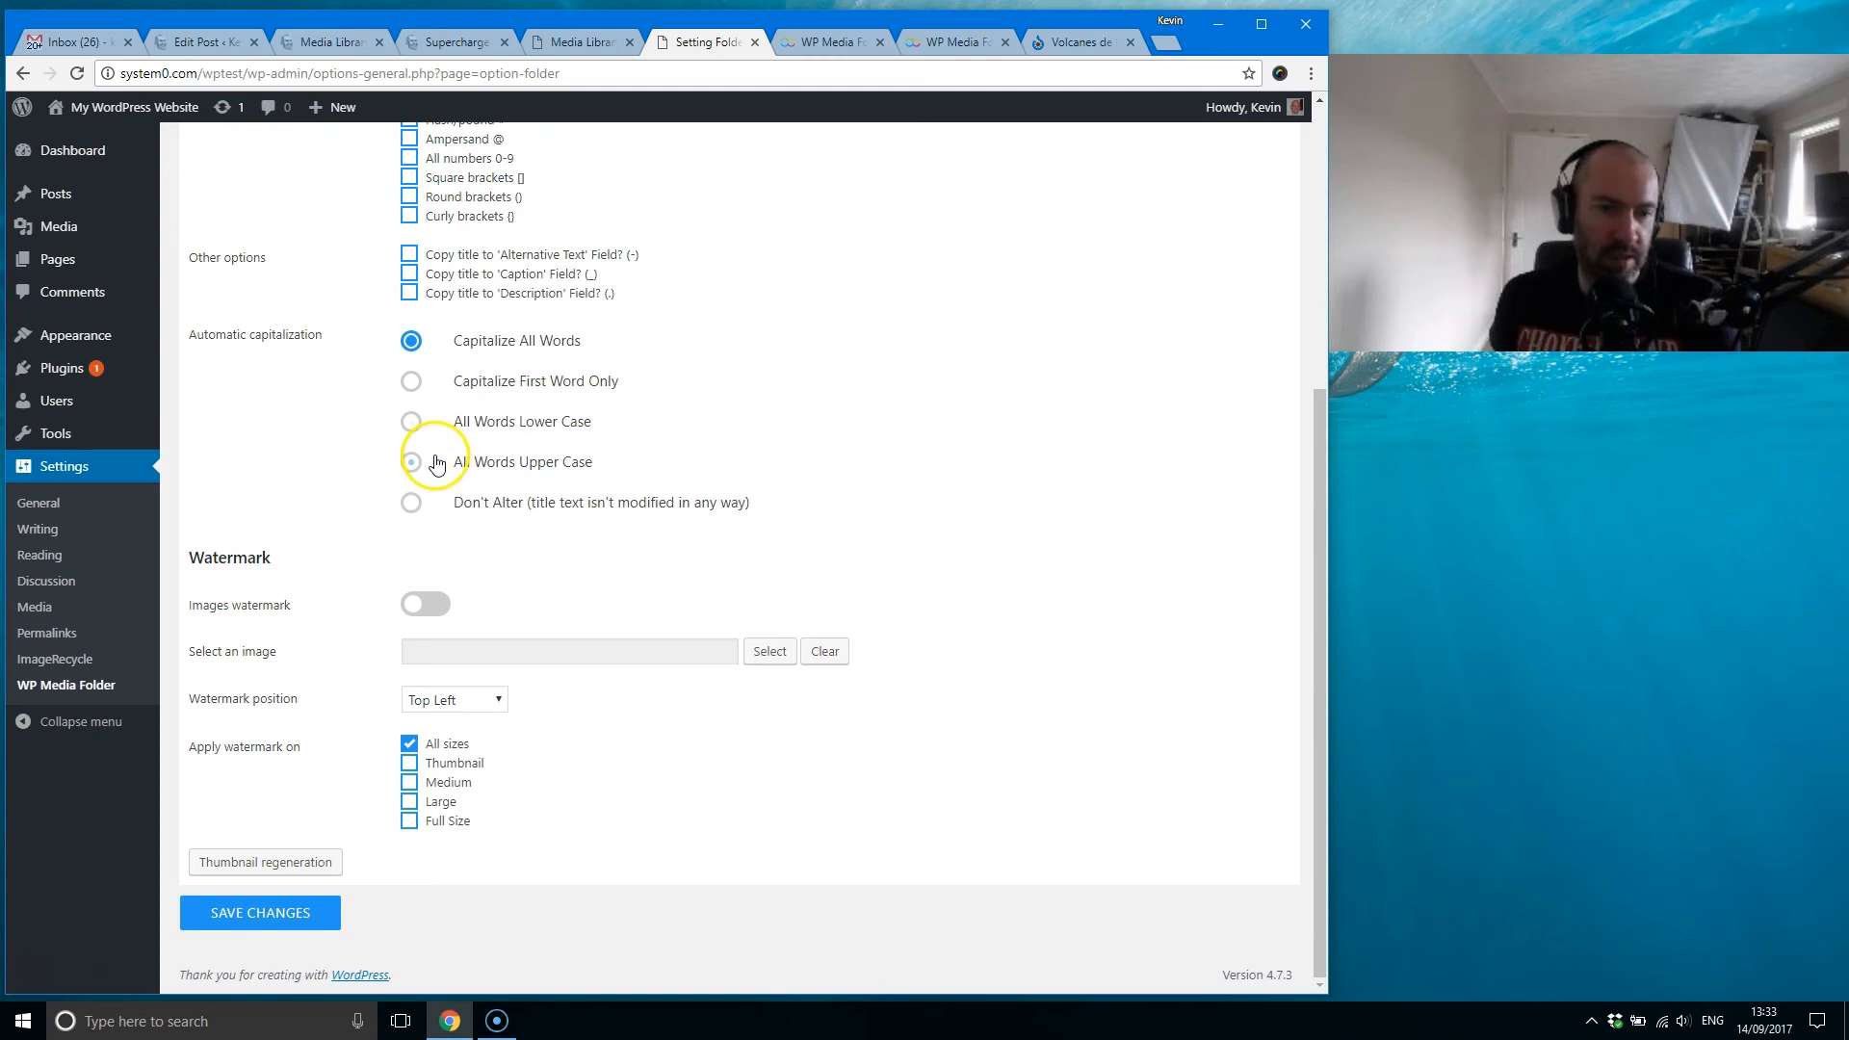
click(412, 606)
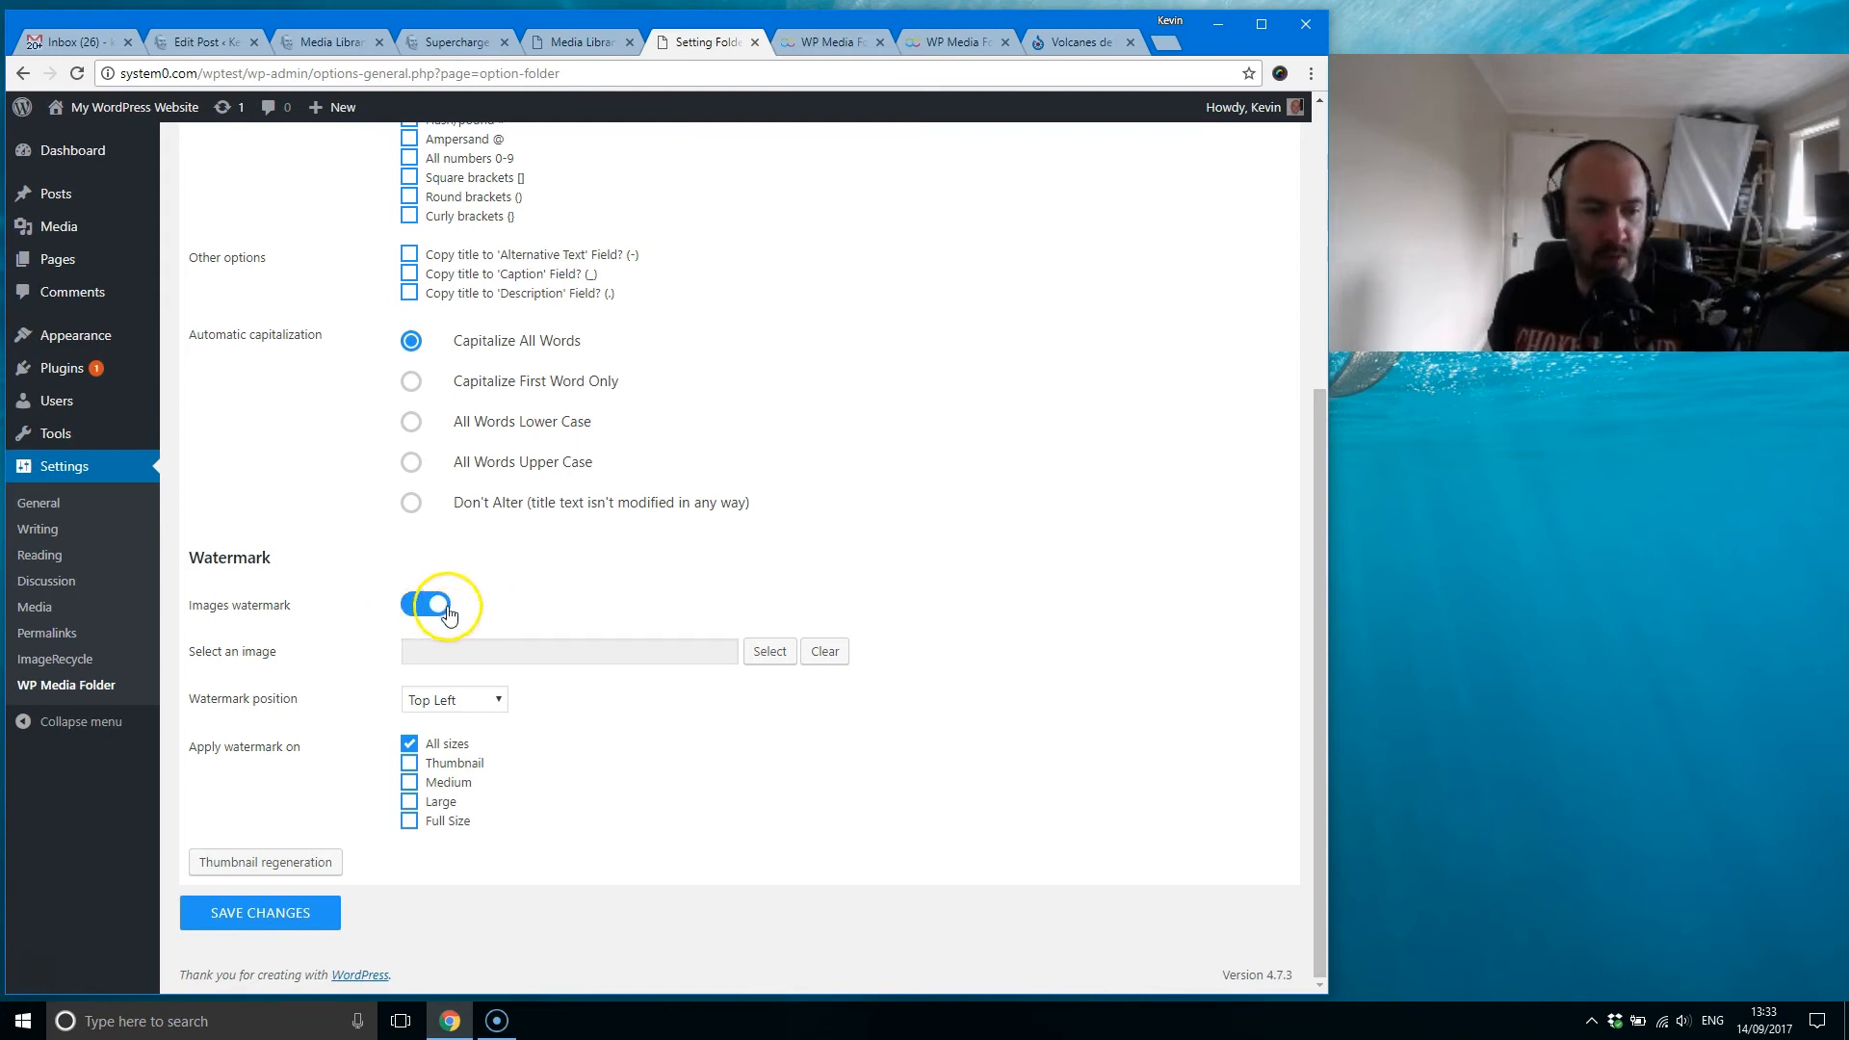
click(478, 714)
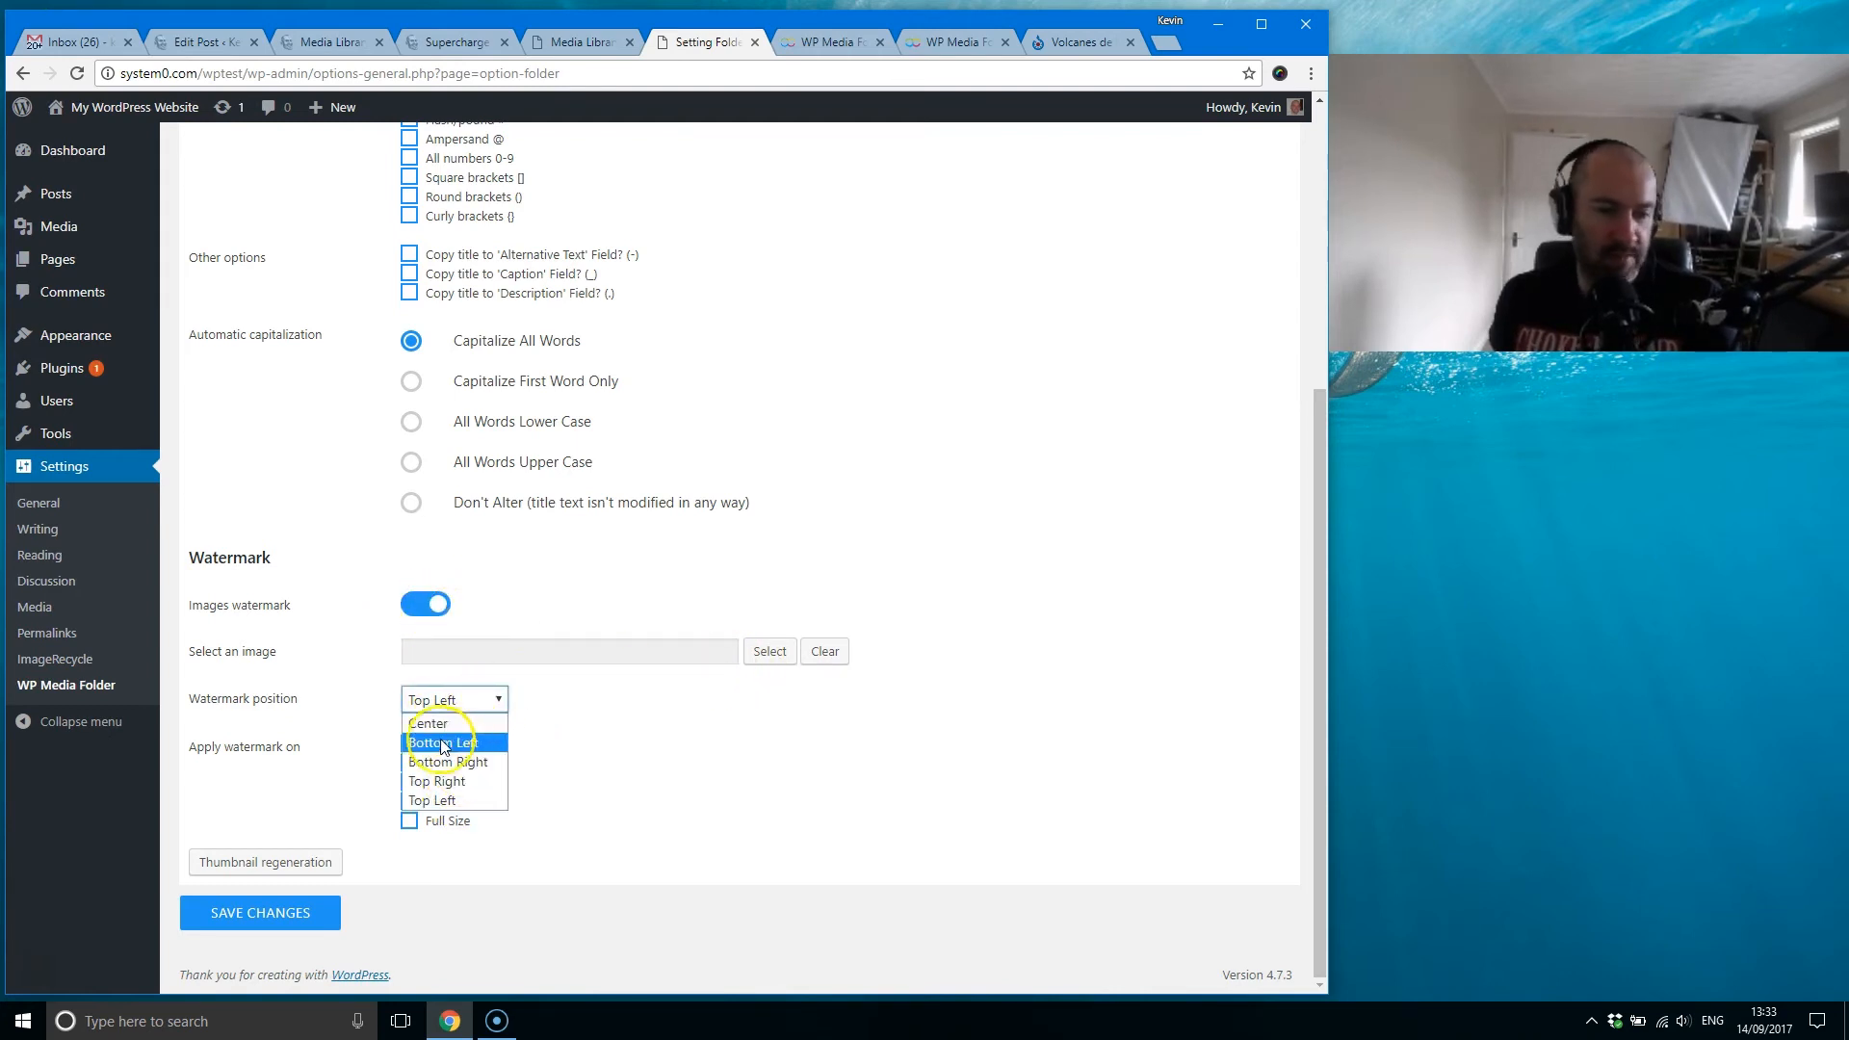
click(596, 720)
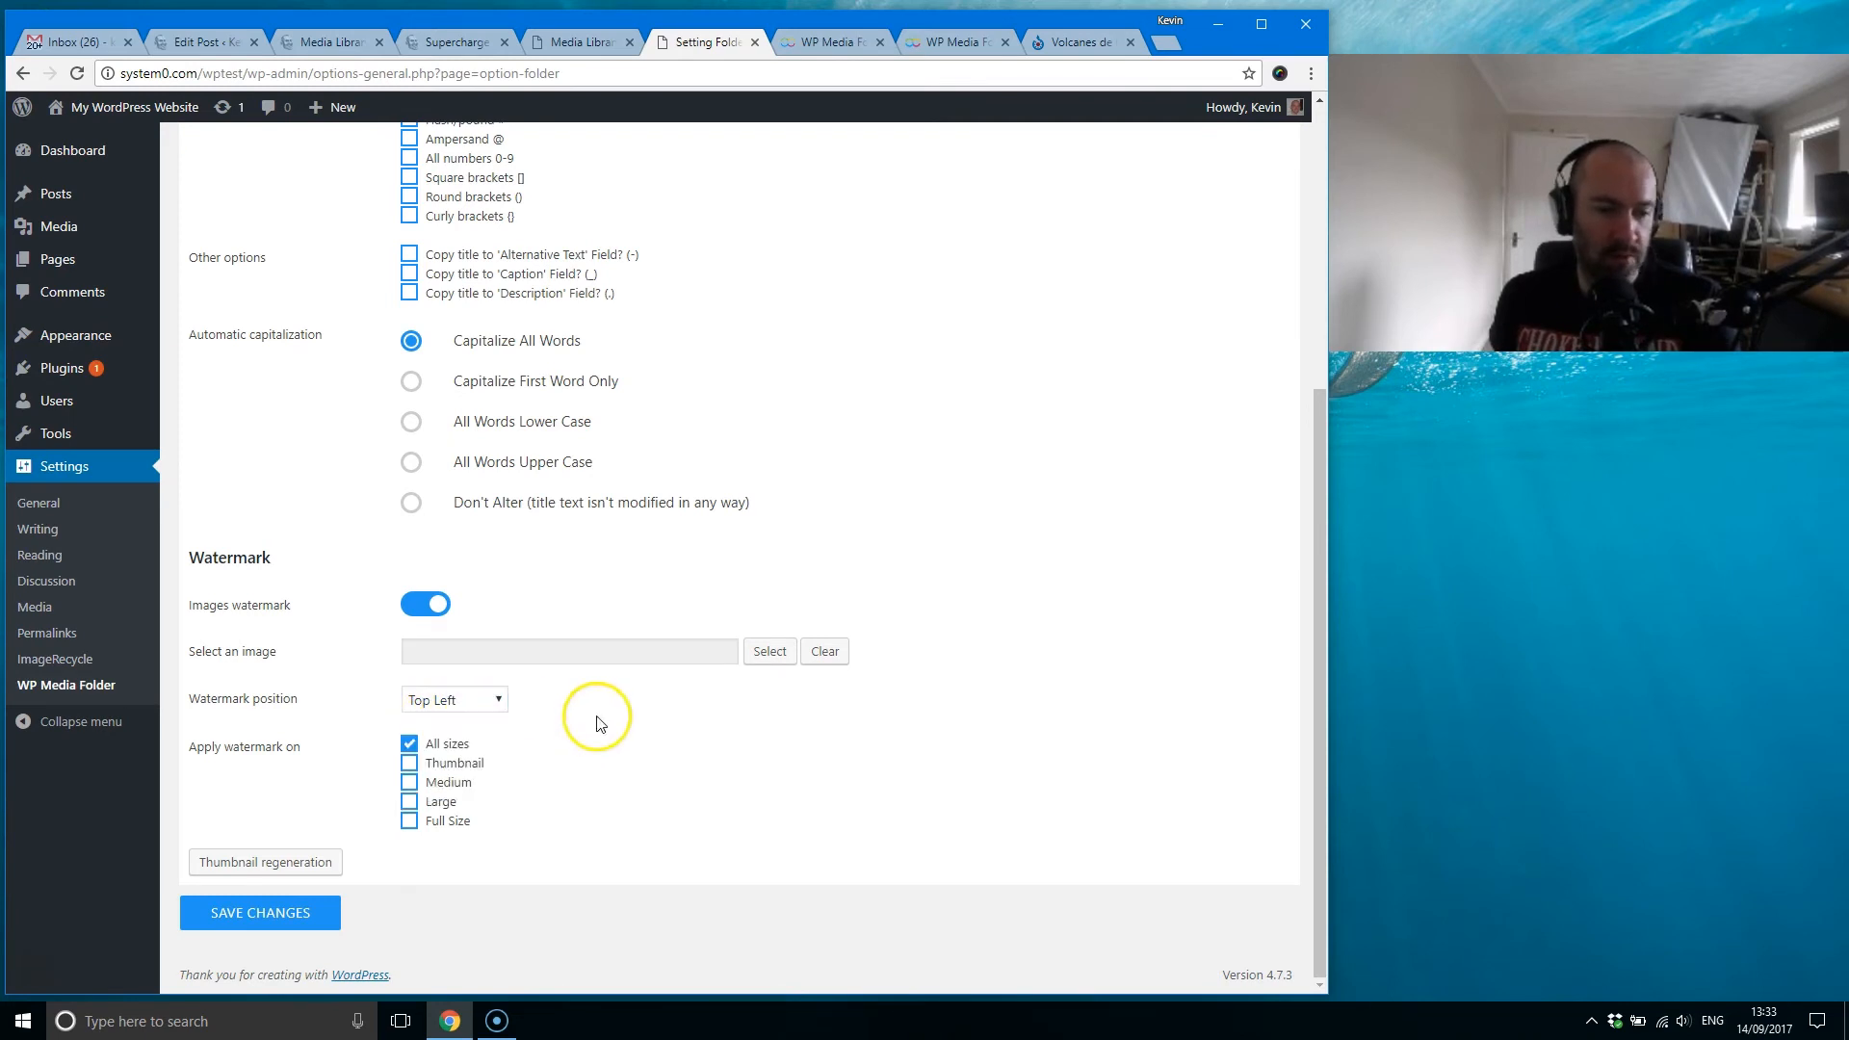
Step: Apply the watermark to Medium, Large and Full Size images instead of all sizes
click(408, 743)
click(409, 782)
click(409, 801)
click(408, 821)
click(410, 743)
scroll(565, 725, up, 4)
scroll(565, 735, down, 4)
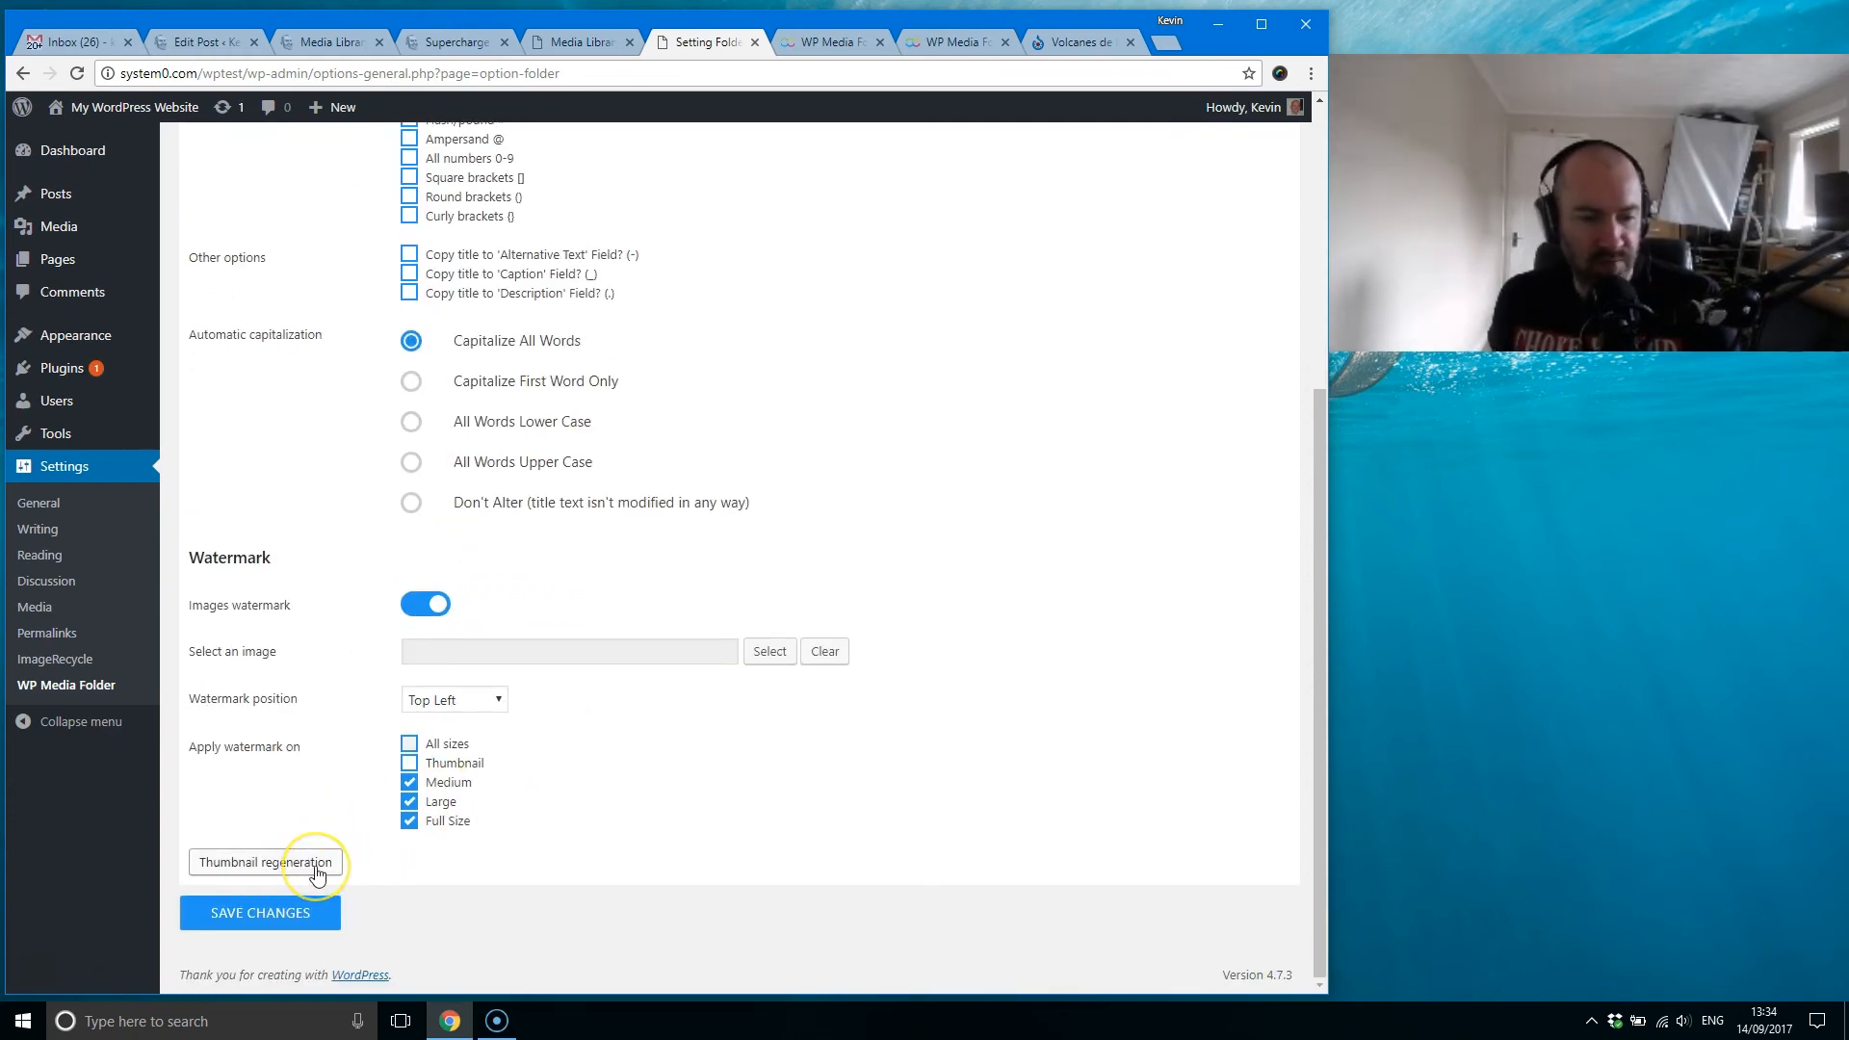
click(317, 873)
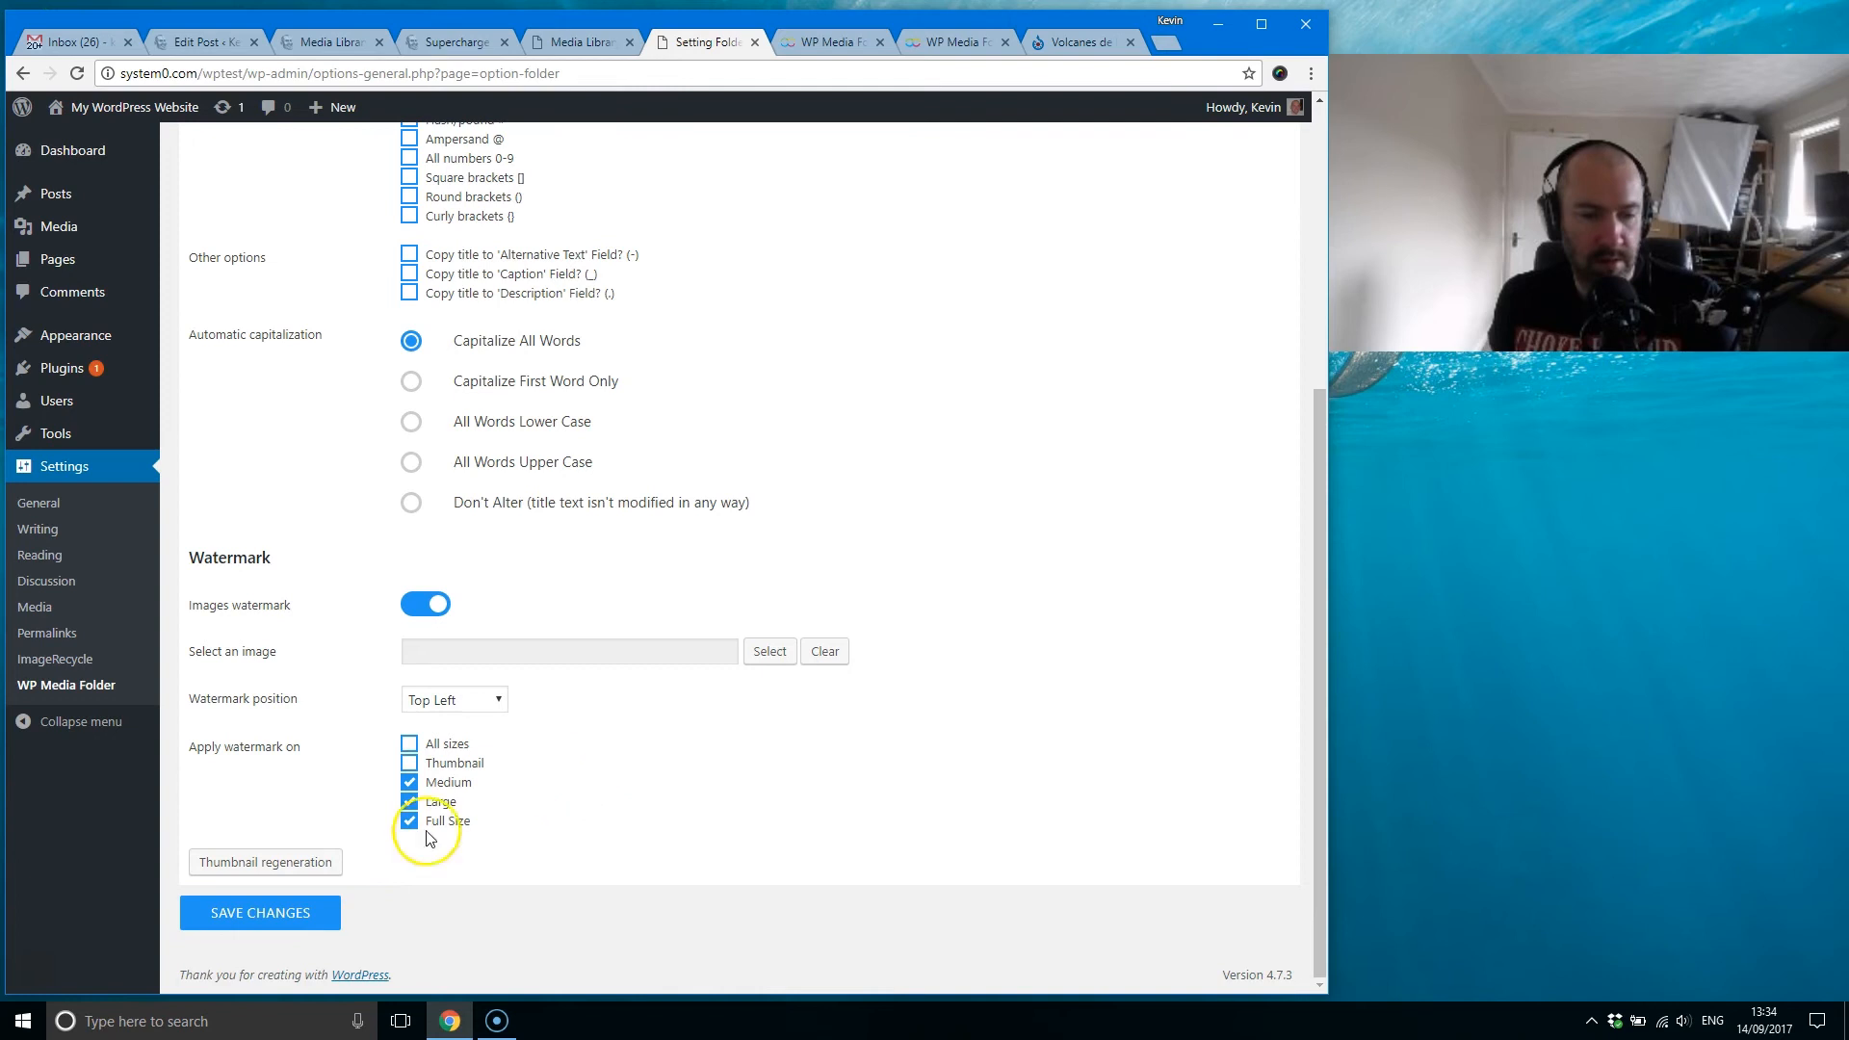
Step: Open the FTP import settings and look over the server folder tree and folder import option
scroll(500, 821, up, 4)
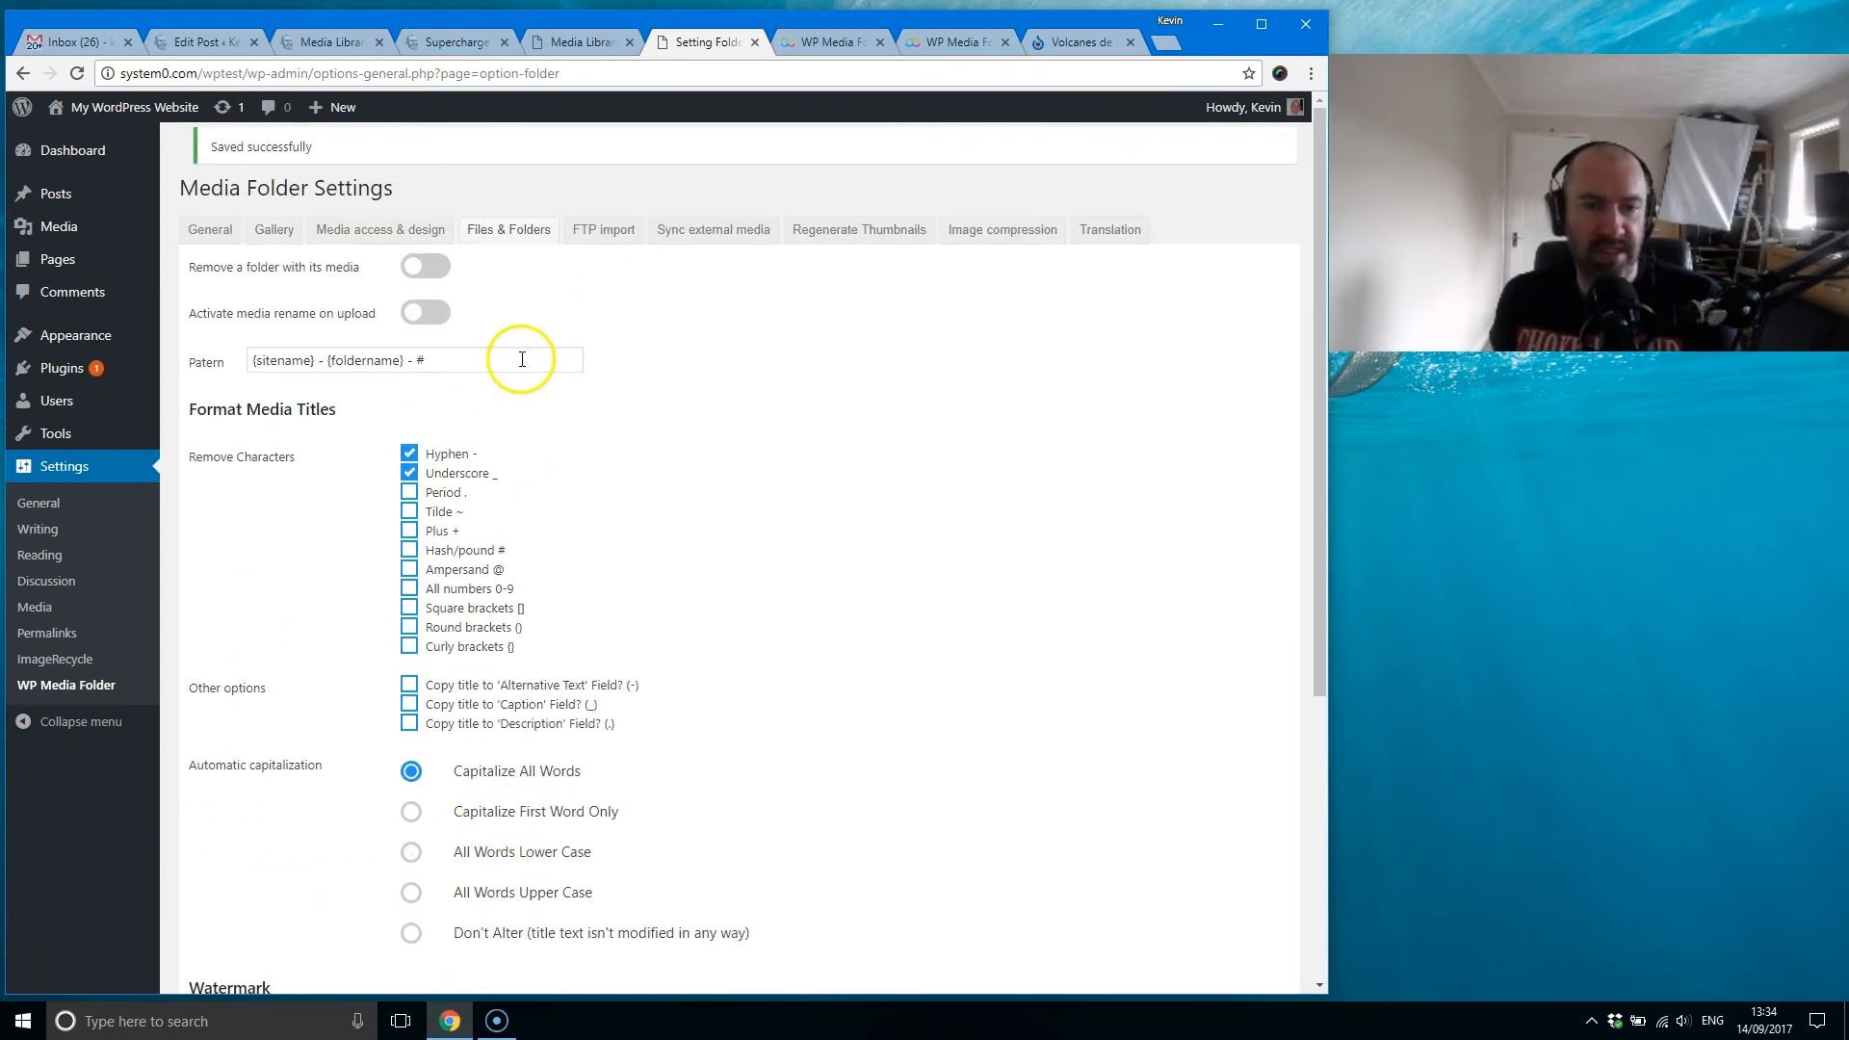
click(608, 231)
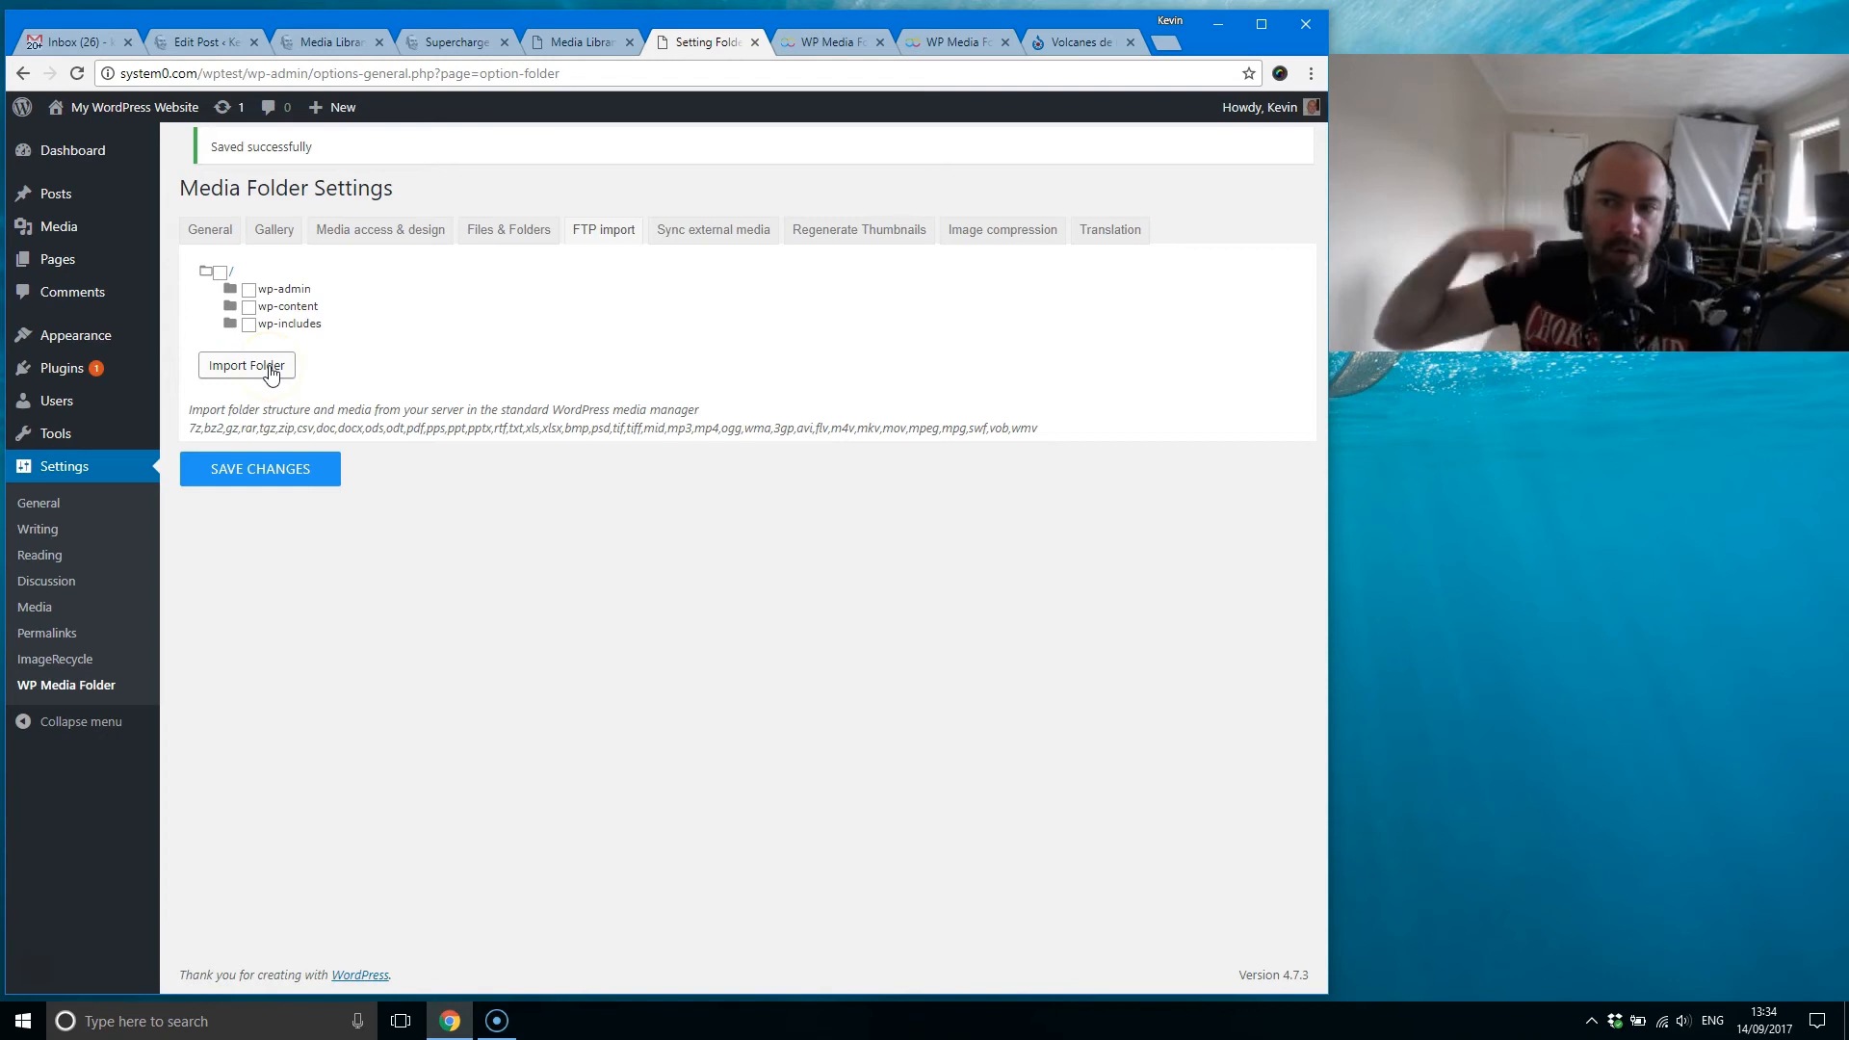
click(503, 197)
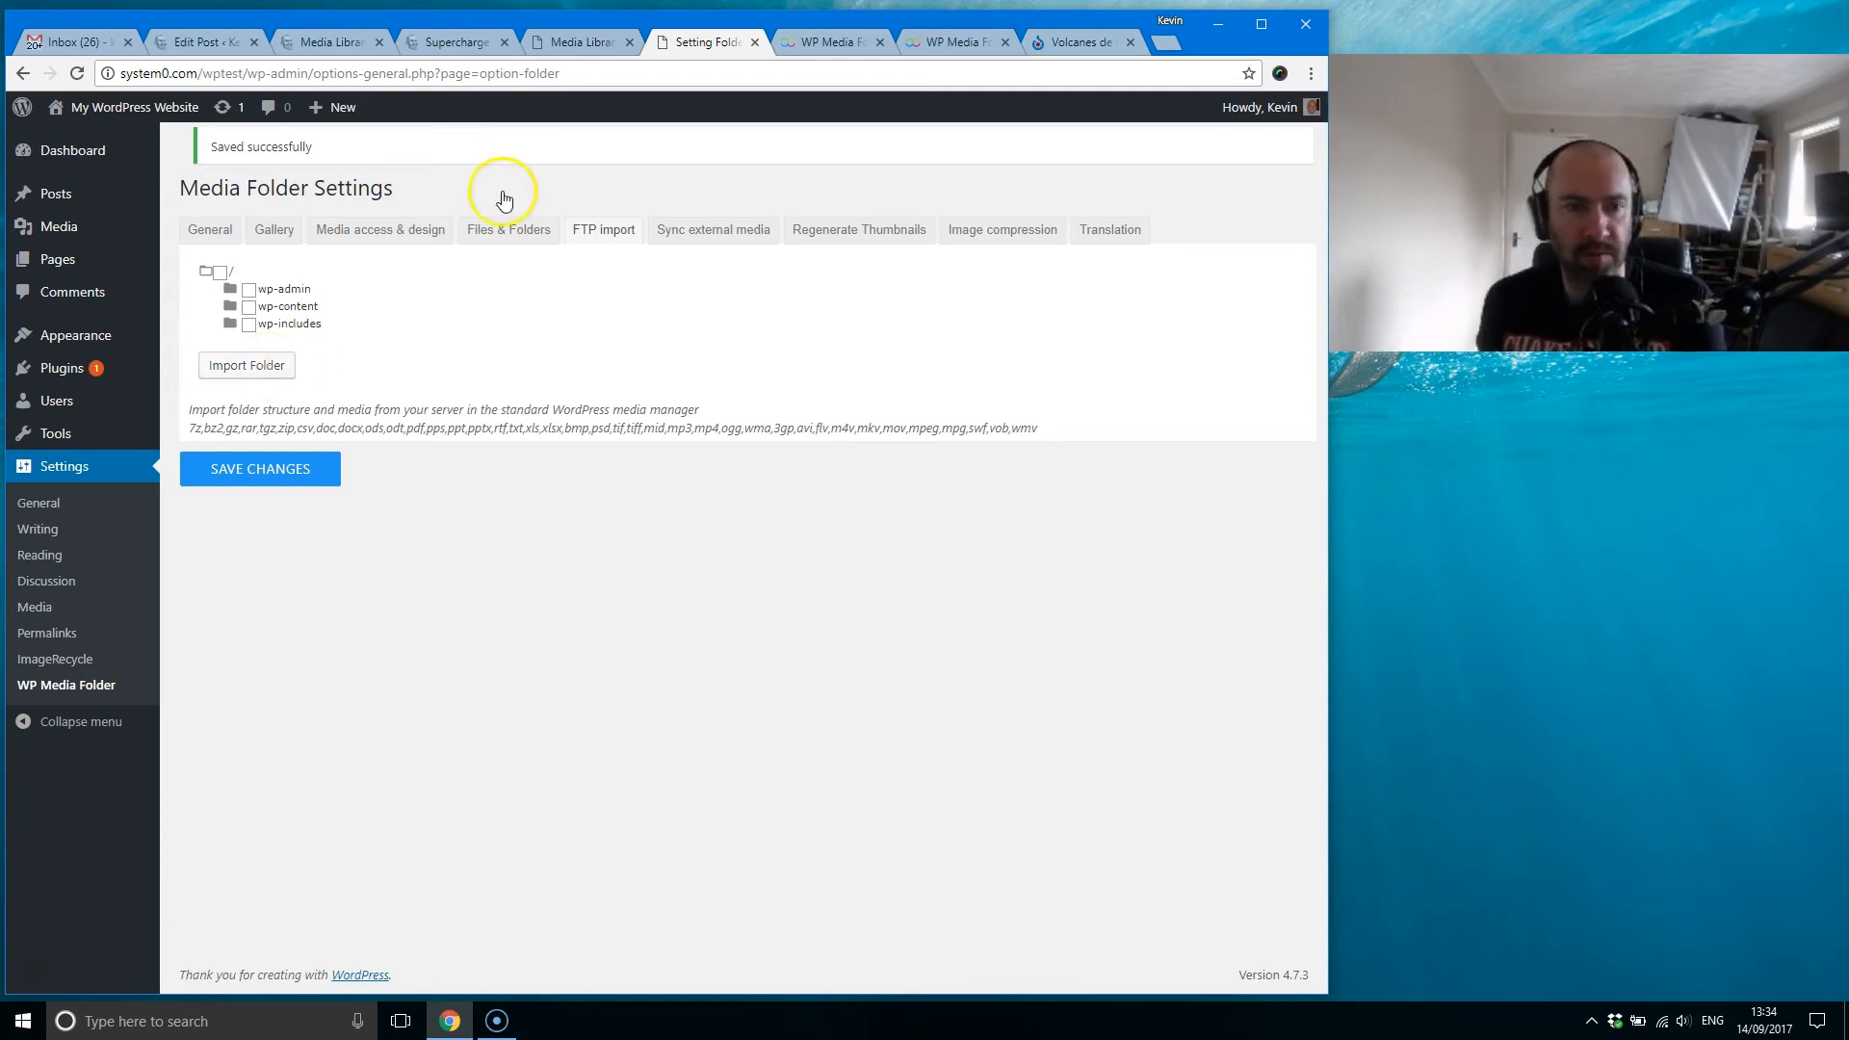
Step: Close the attachment details, view the Media Library's file upload picker, cancel it, and return to the FTP import settings
click(603, 43)
click(1277, 140)
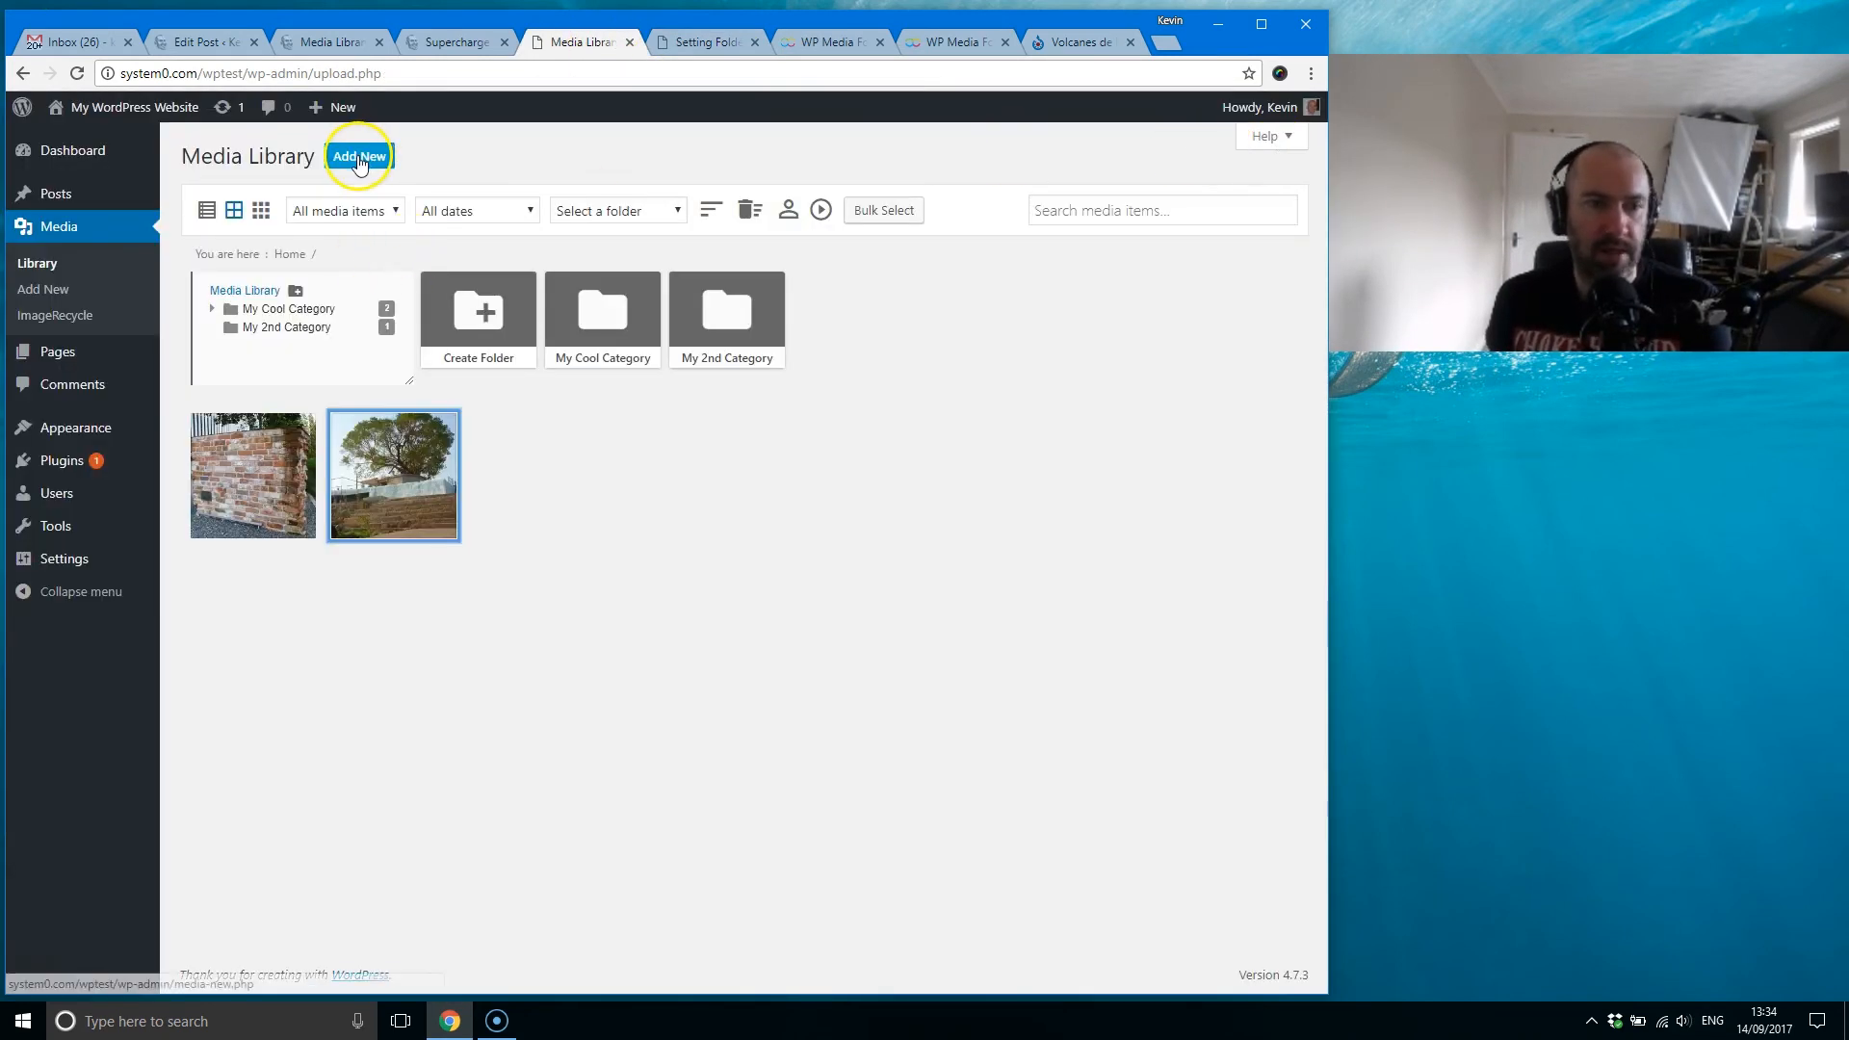
click(358, 159)
click(661, 364)
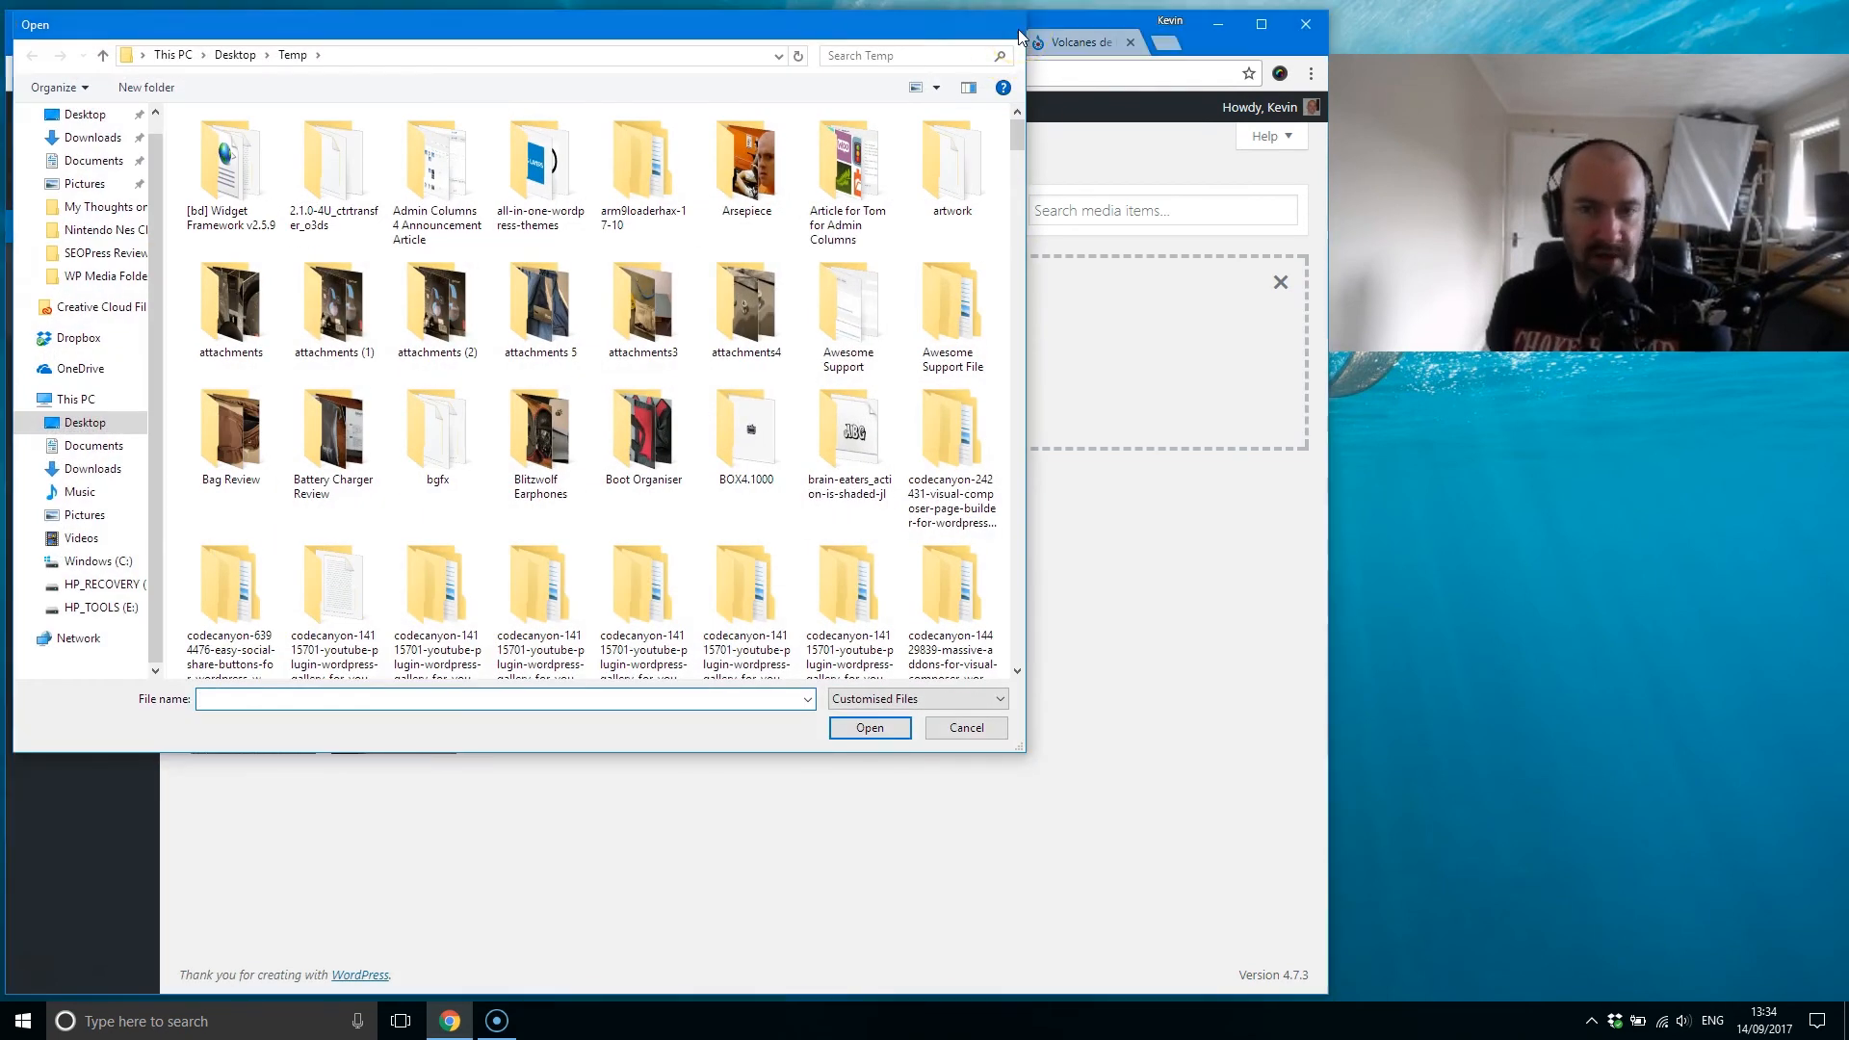
click(1011, 25)
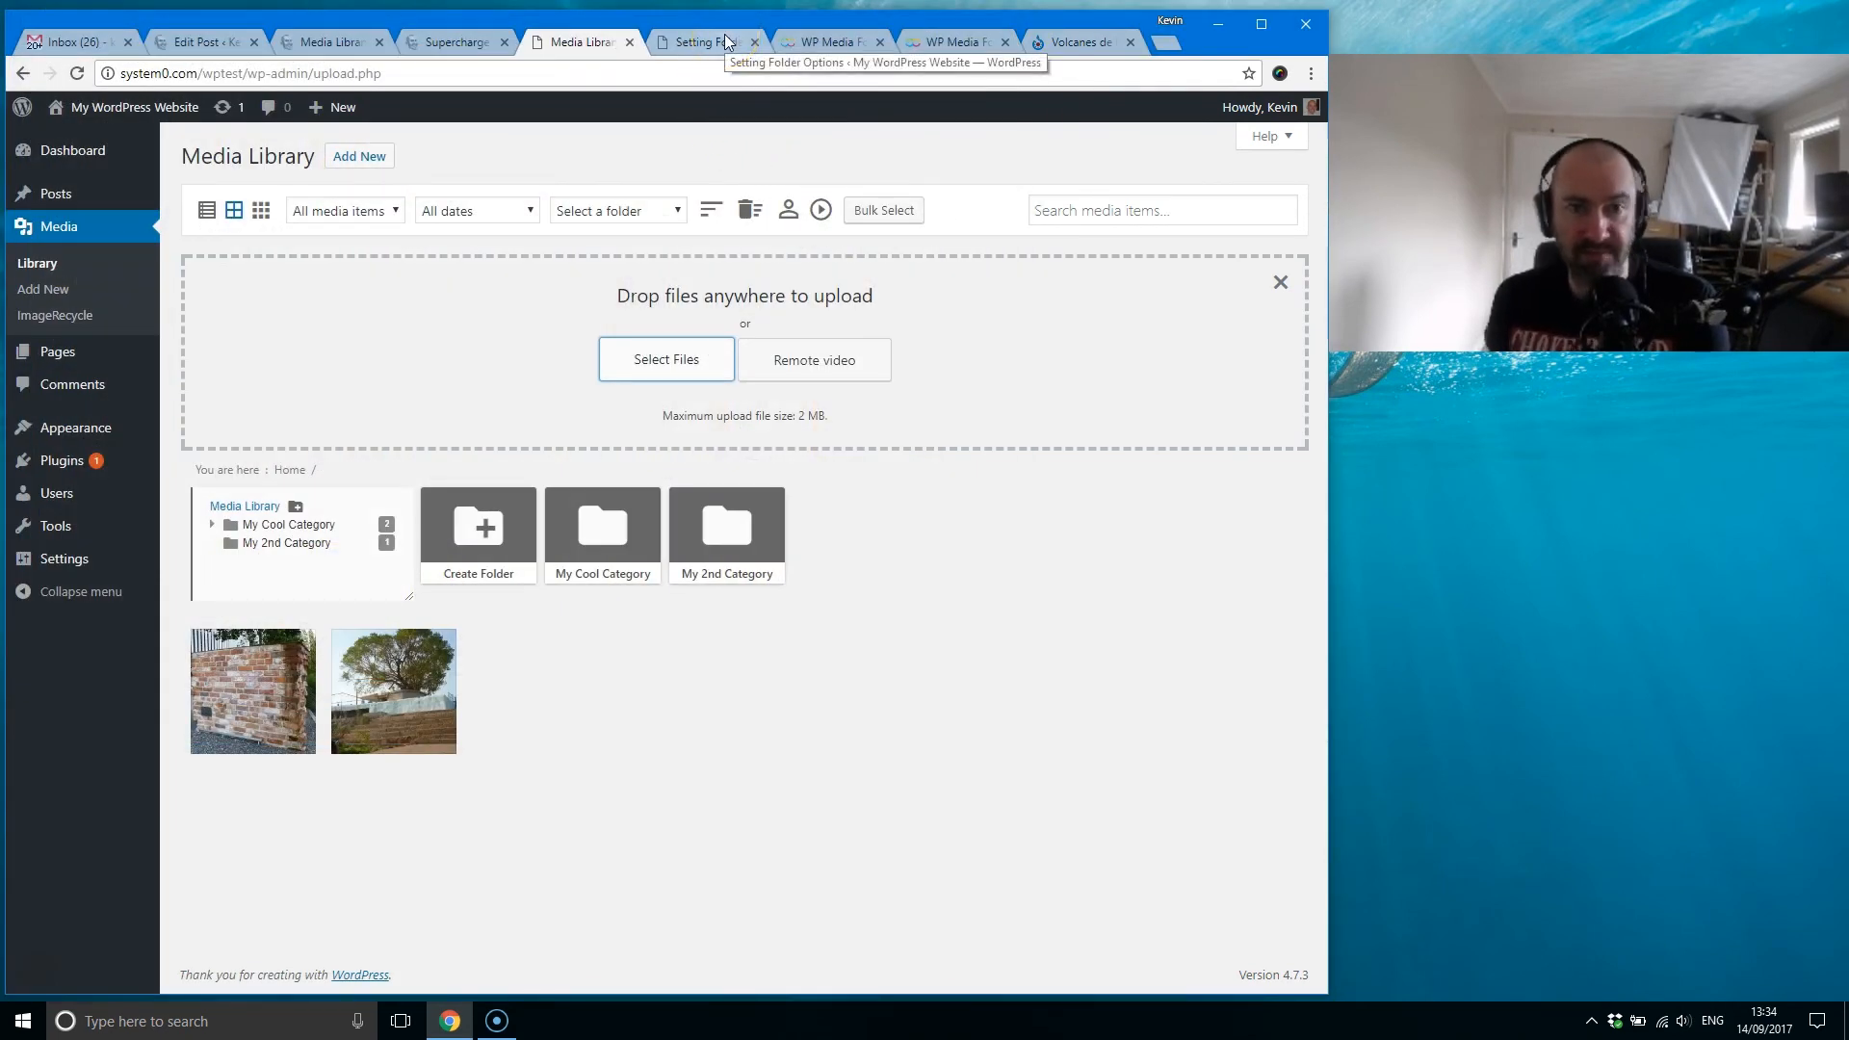
click(724, 40)
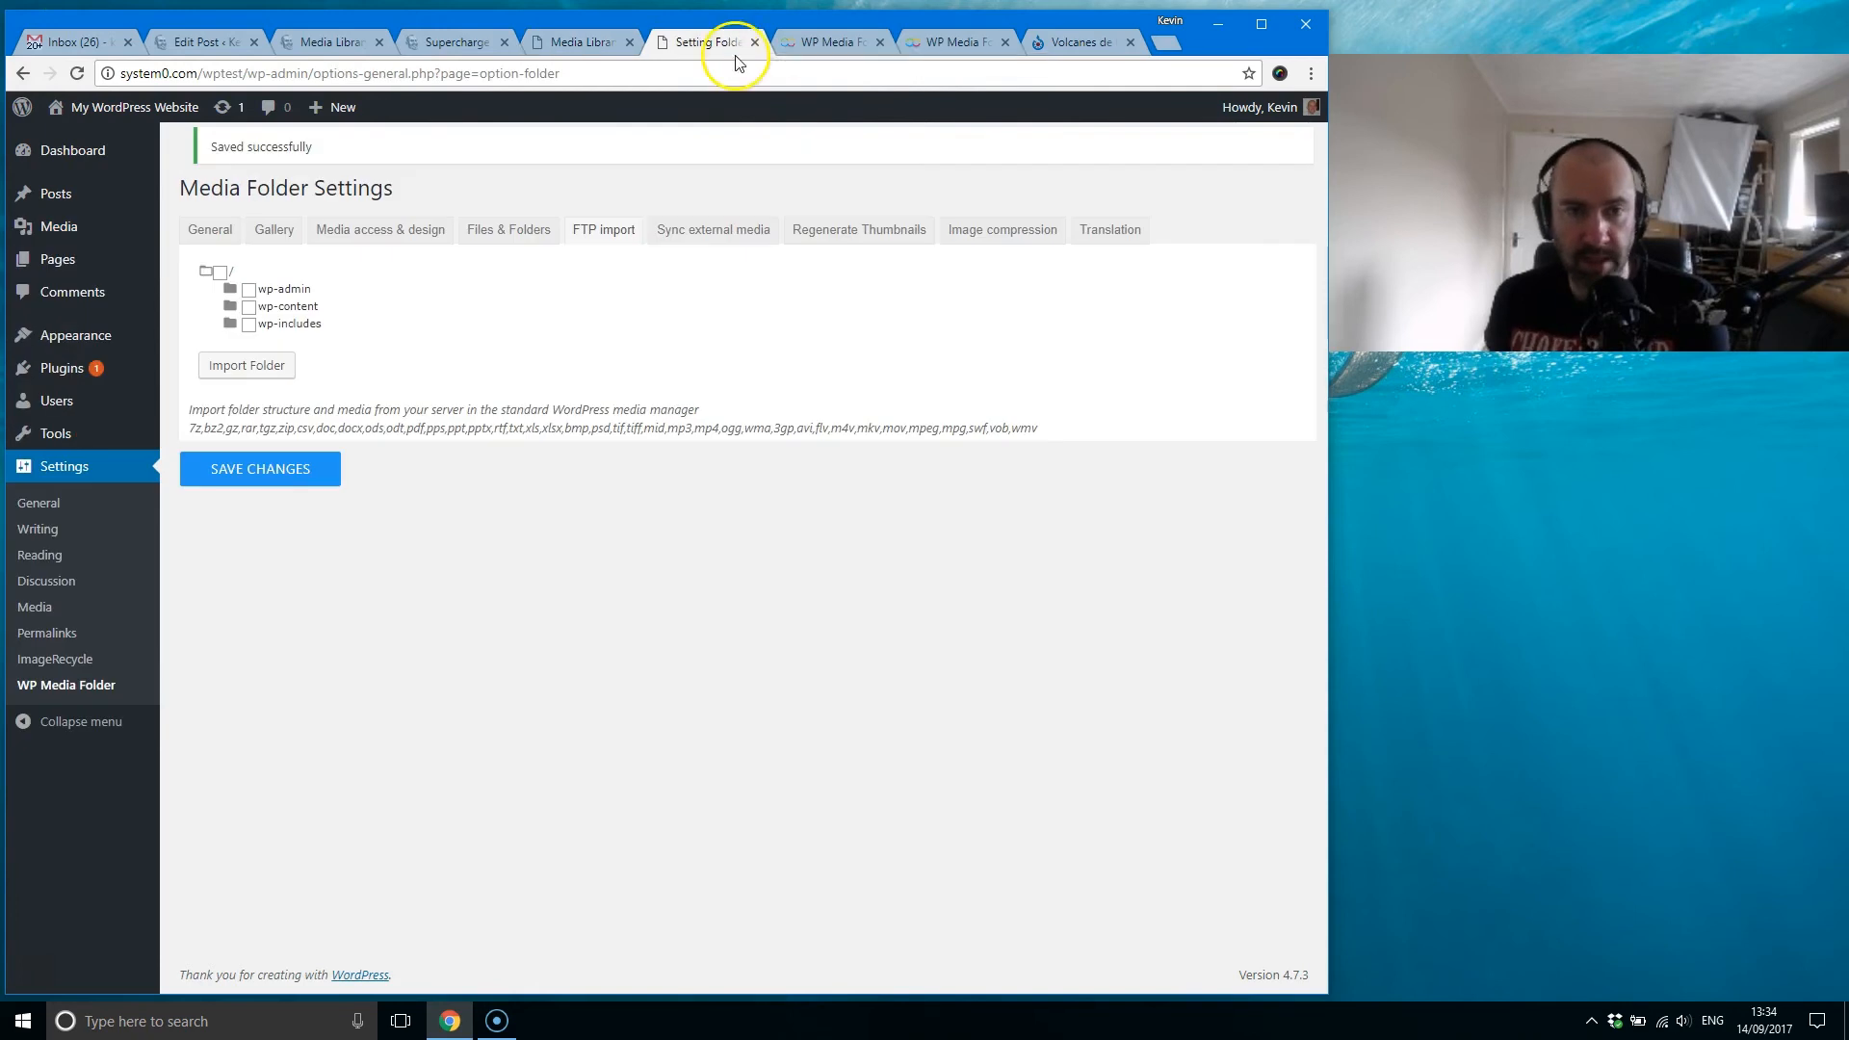
Step: Examine the Sync external media settings, checking them against the Media Library's folders and the FTP import folder tree
click(701, 234)
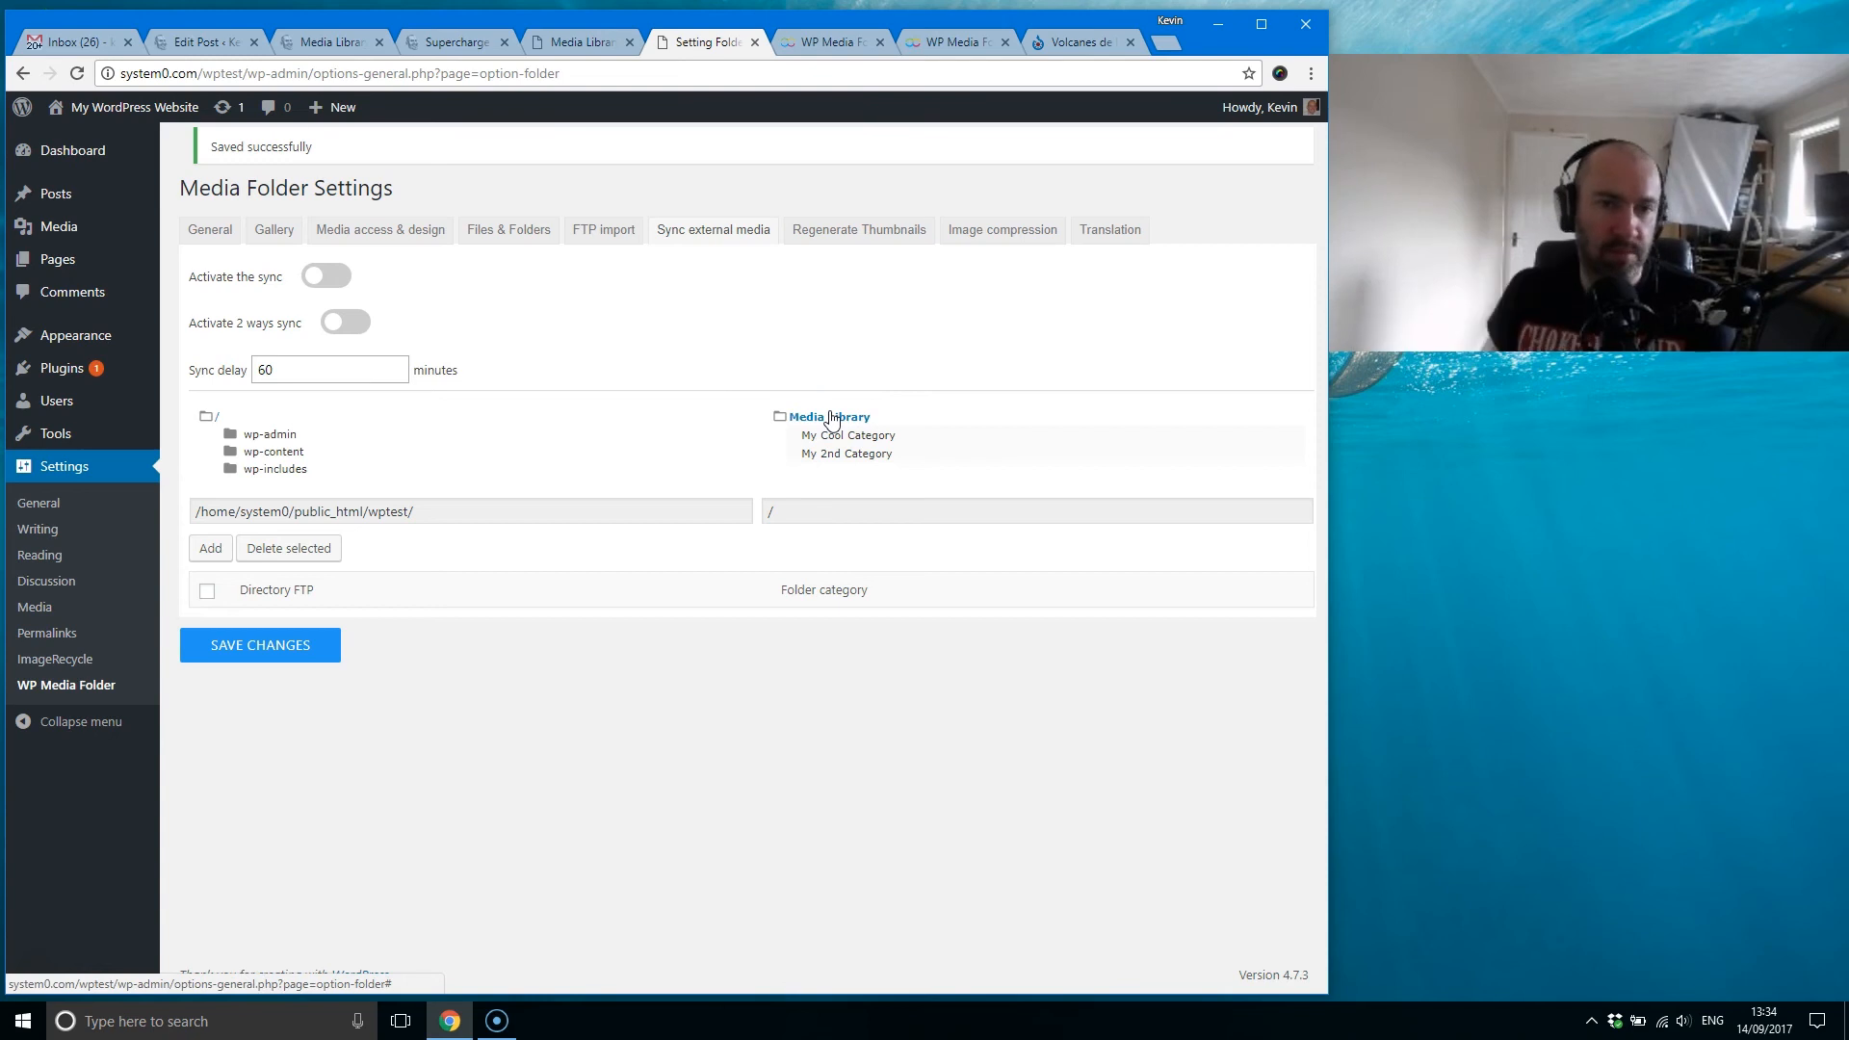
click(565, 54)
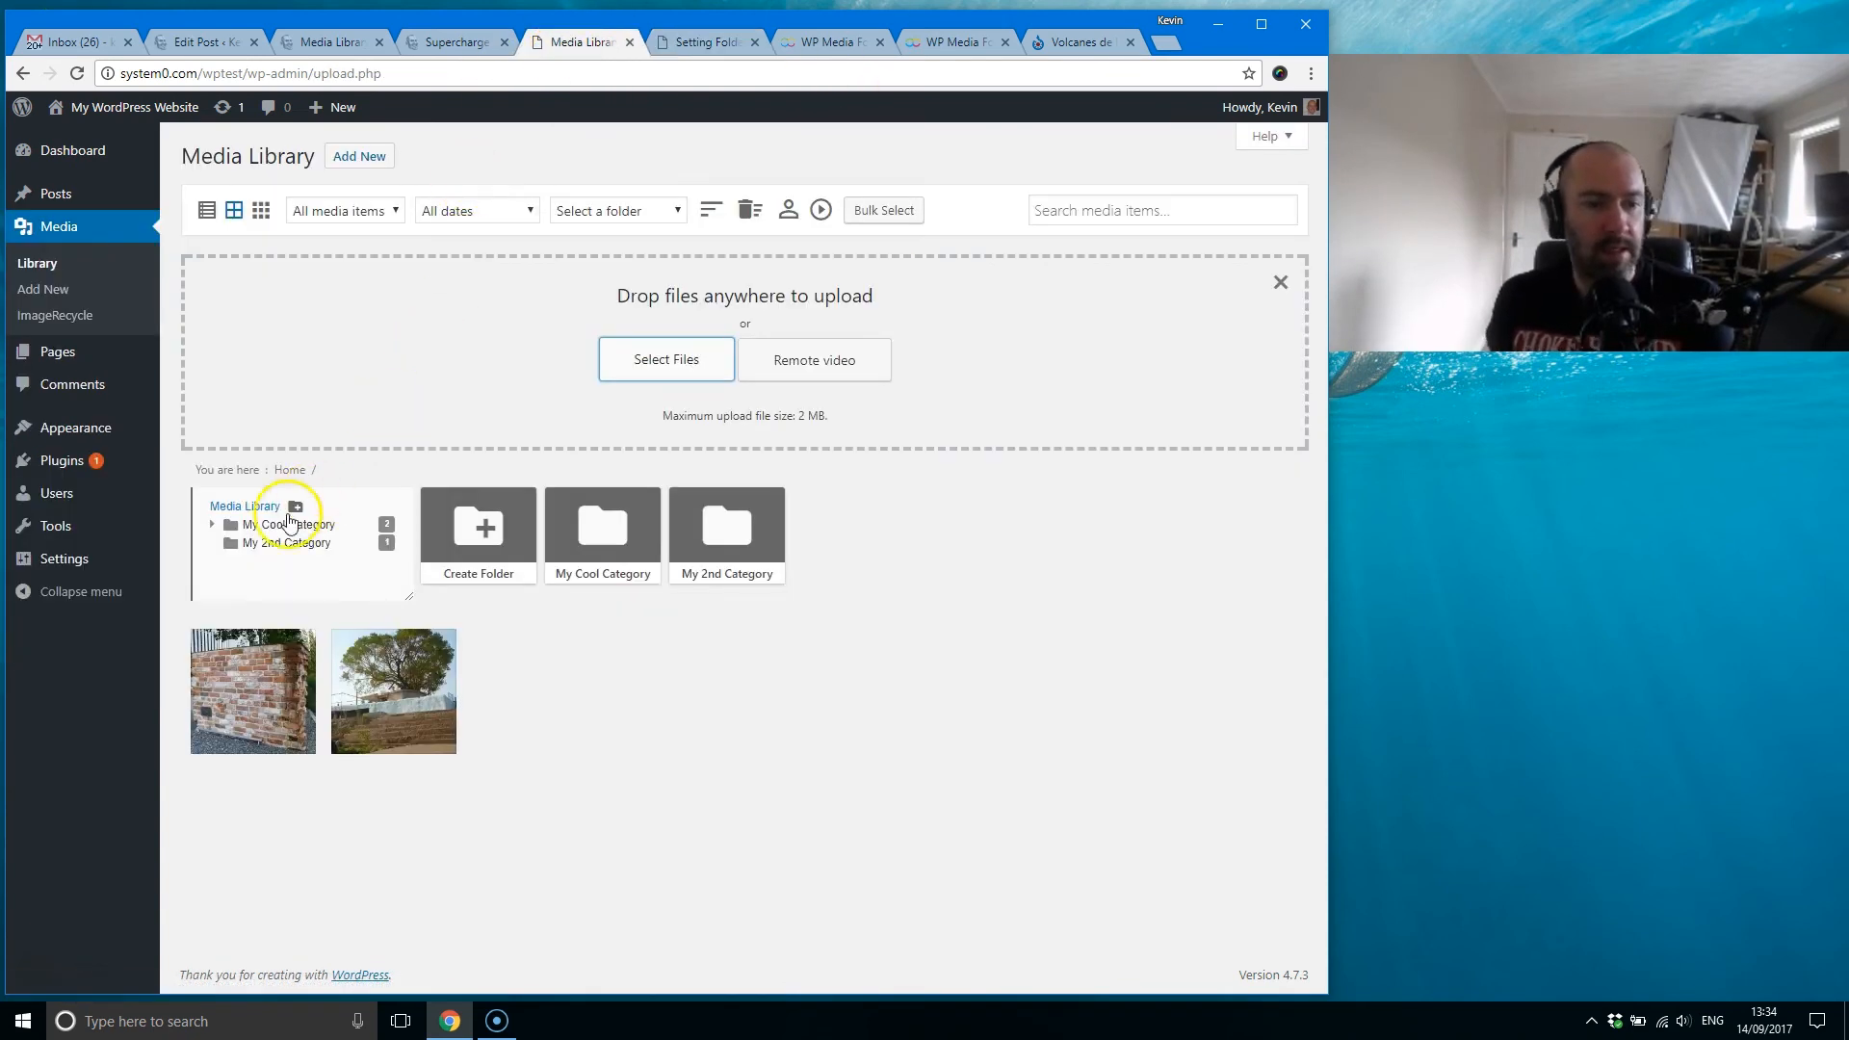
click(720, 53)
click(604, 234)
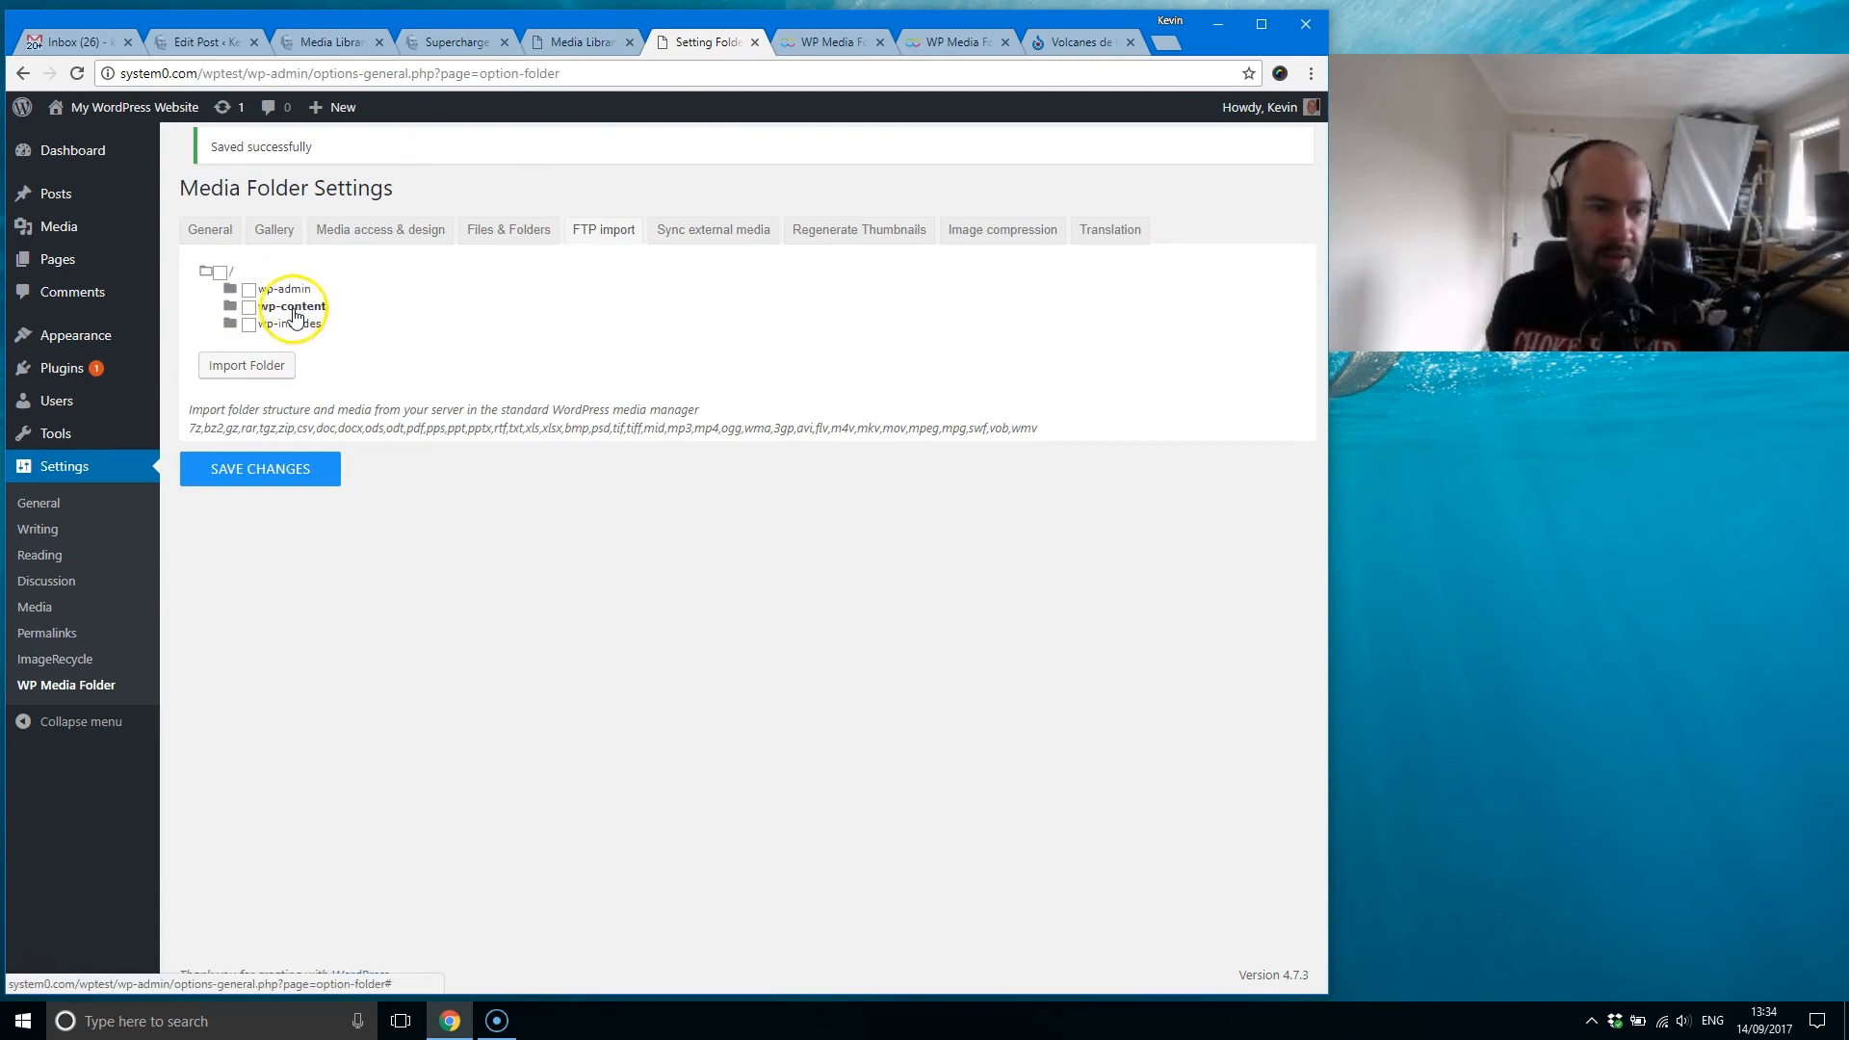
click(712, 236)
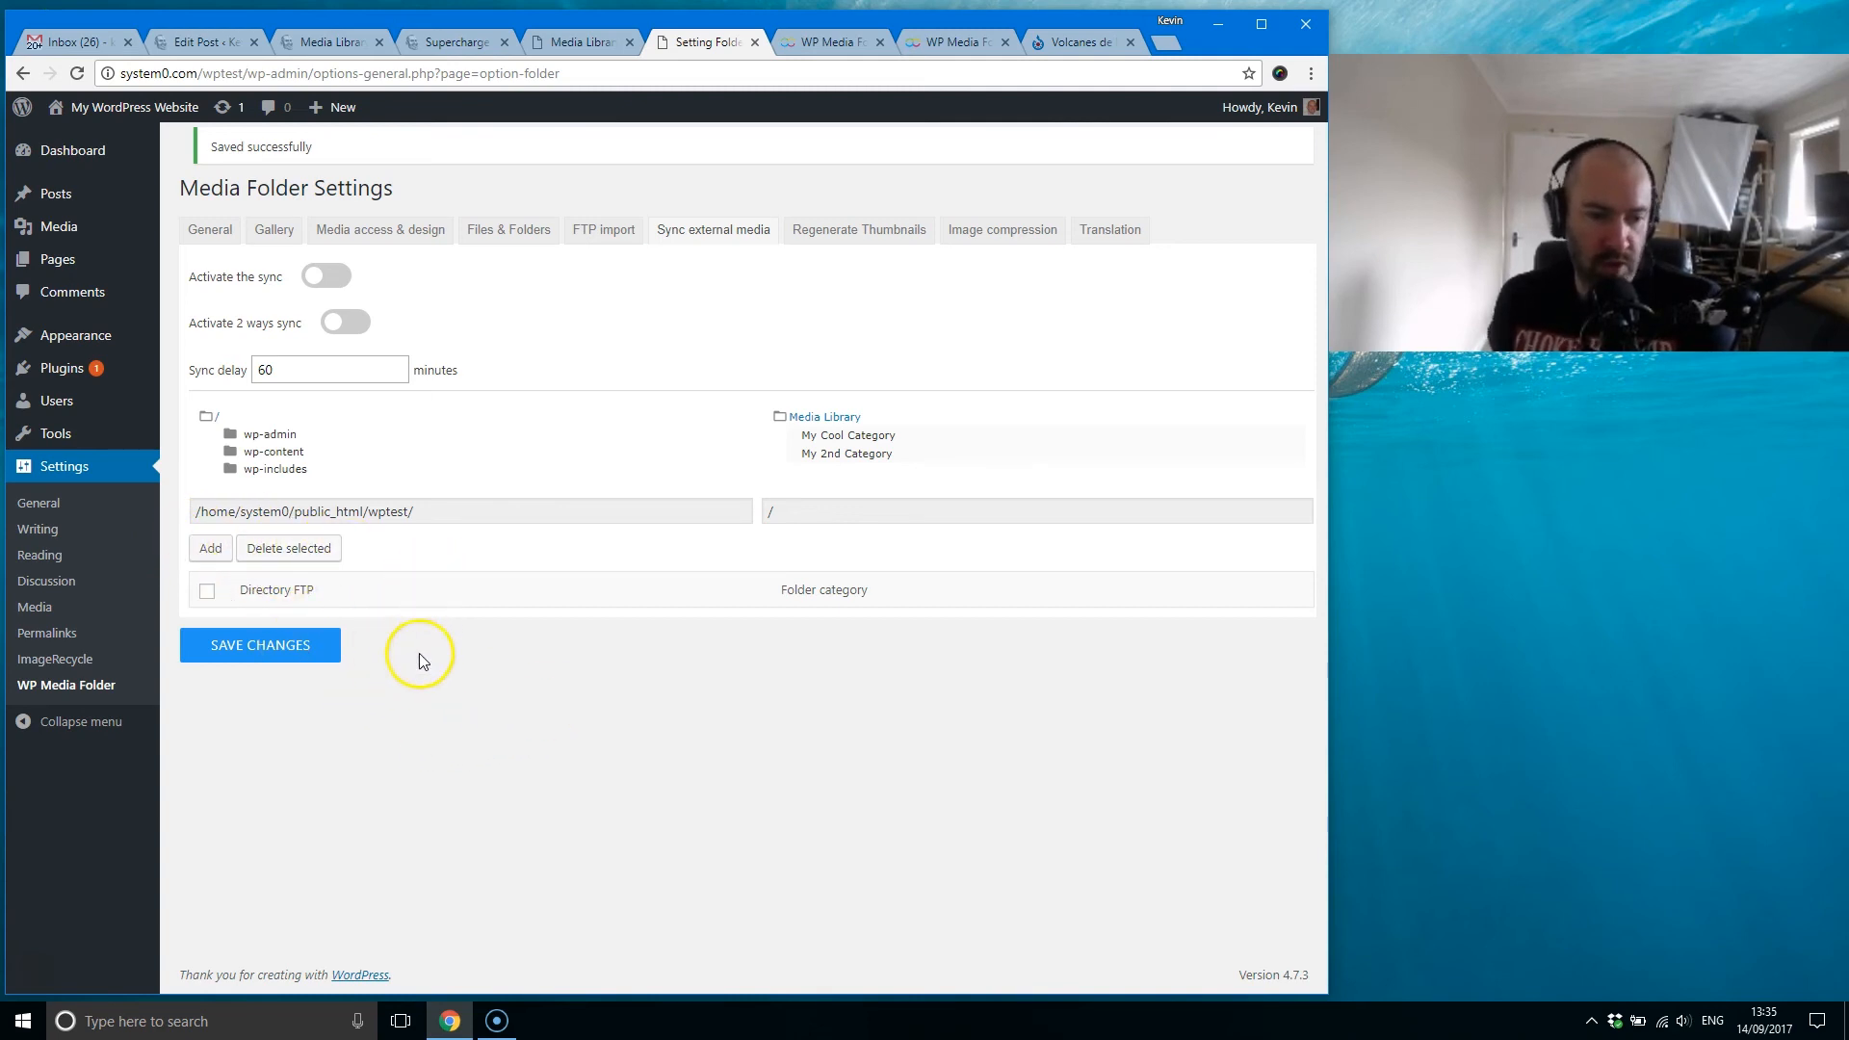
Step: Regenerate all image thumbnails from the plugin's Regenerate Thumbnails settings
click(811, 226)
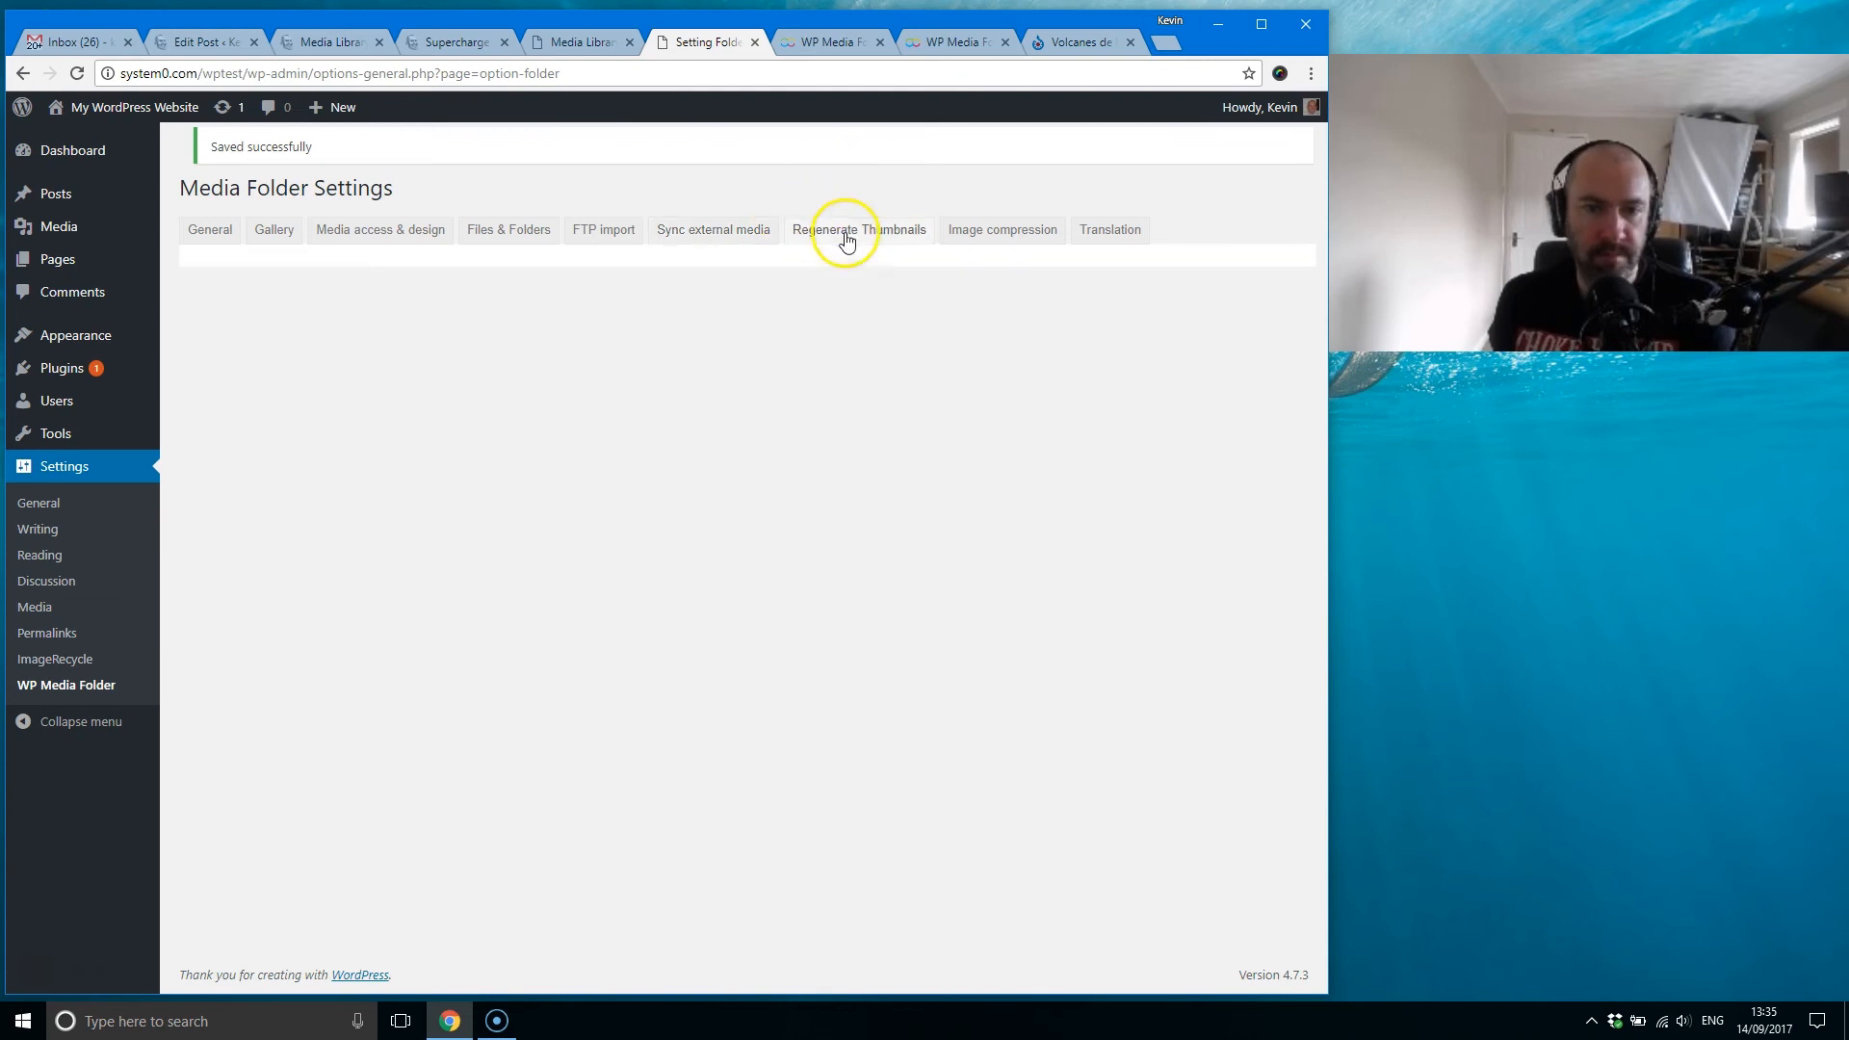
click(446, 321)
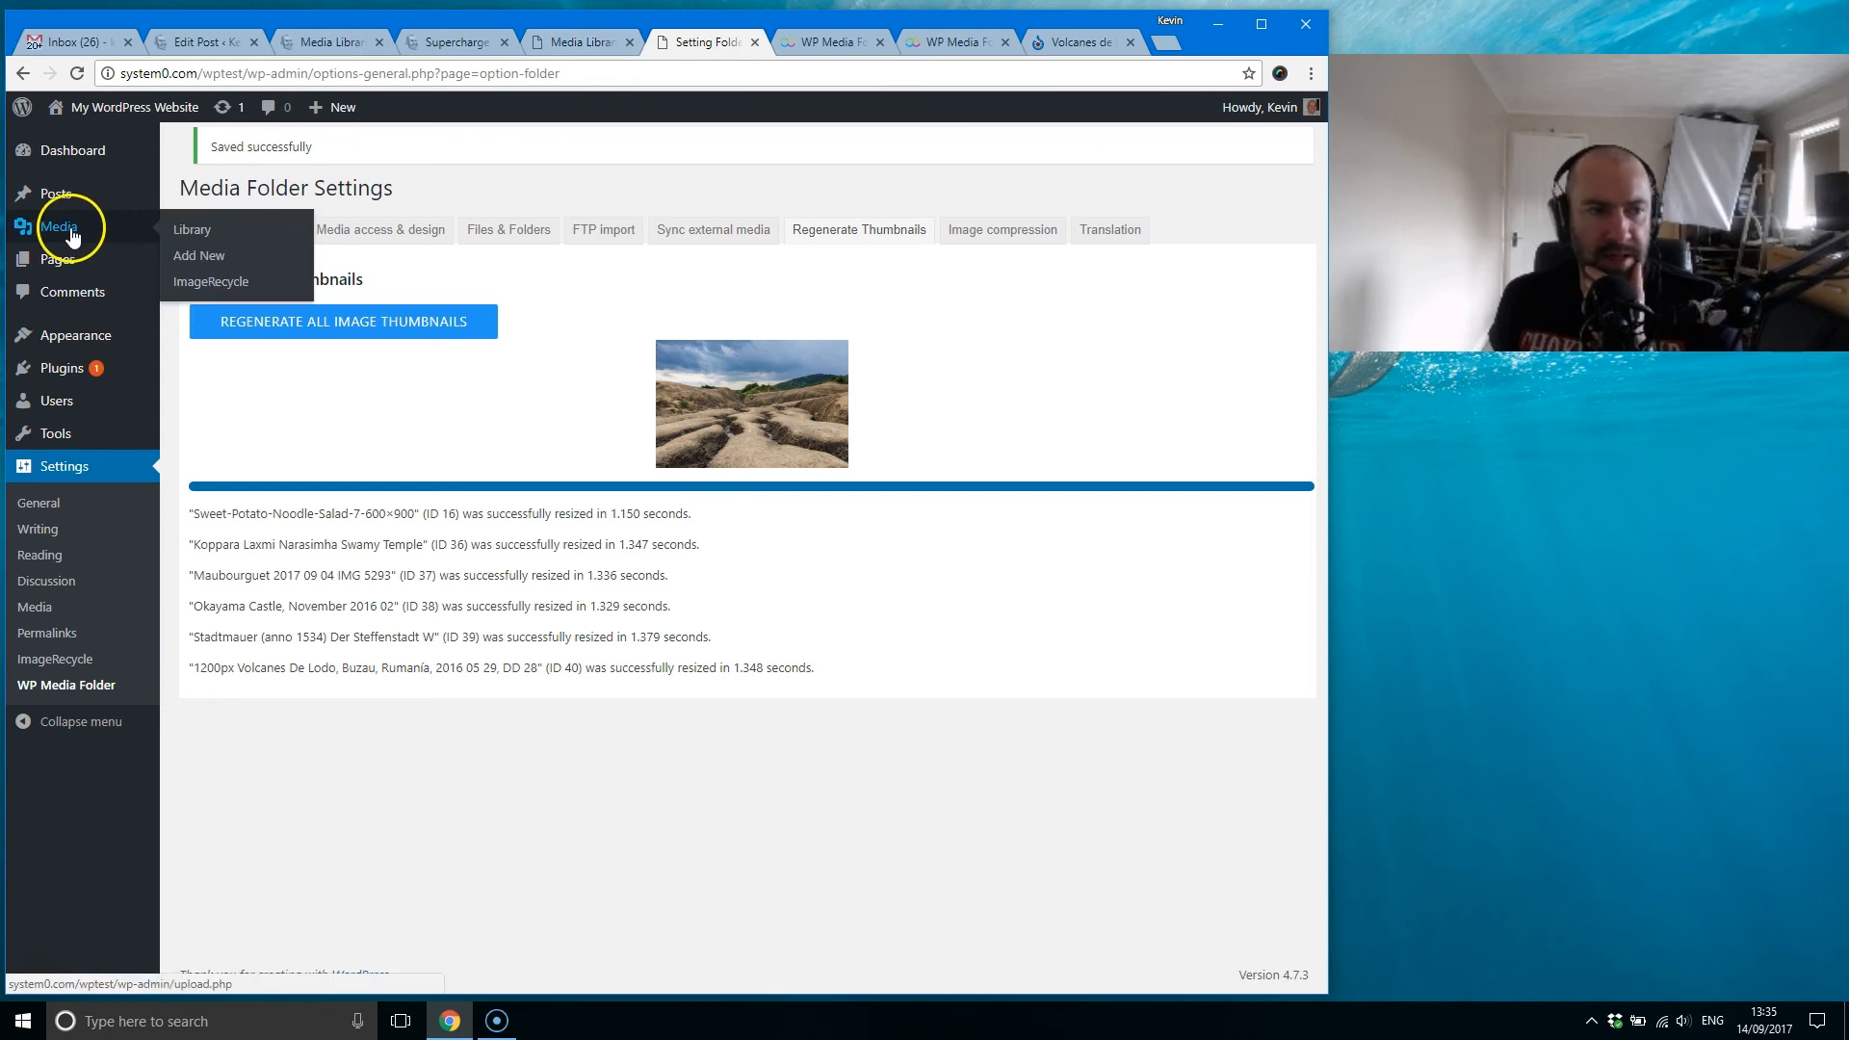
Step: Bulk select the tree image in the Media Library, view the media folders selection, close it, and return to the Regenerate Thumbnails settings
click(598, 41)
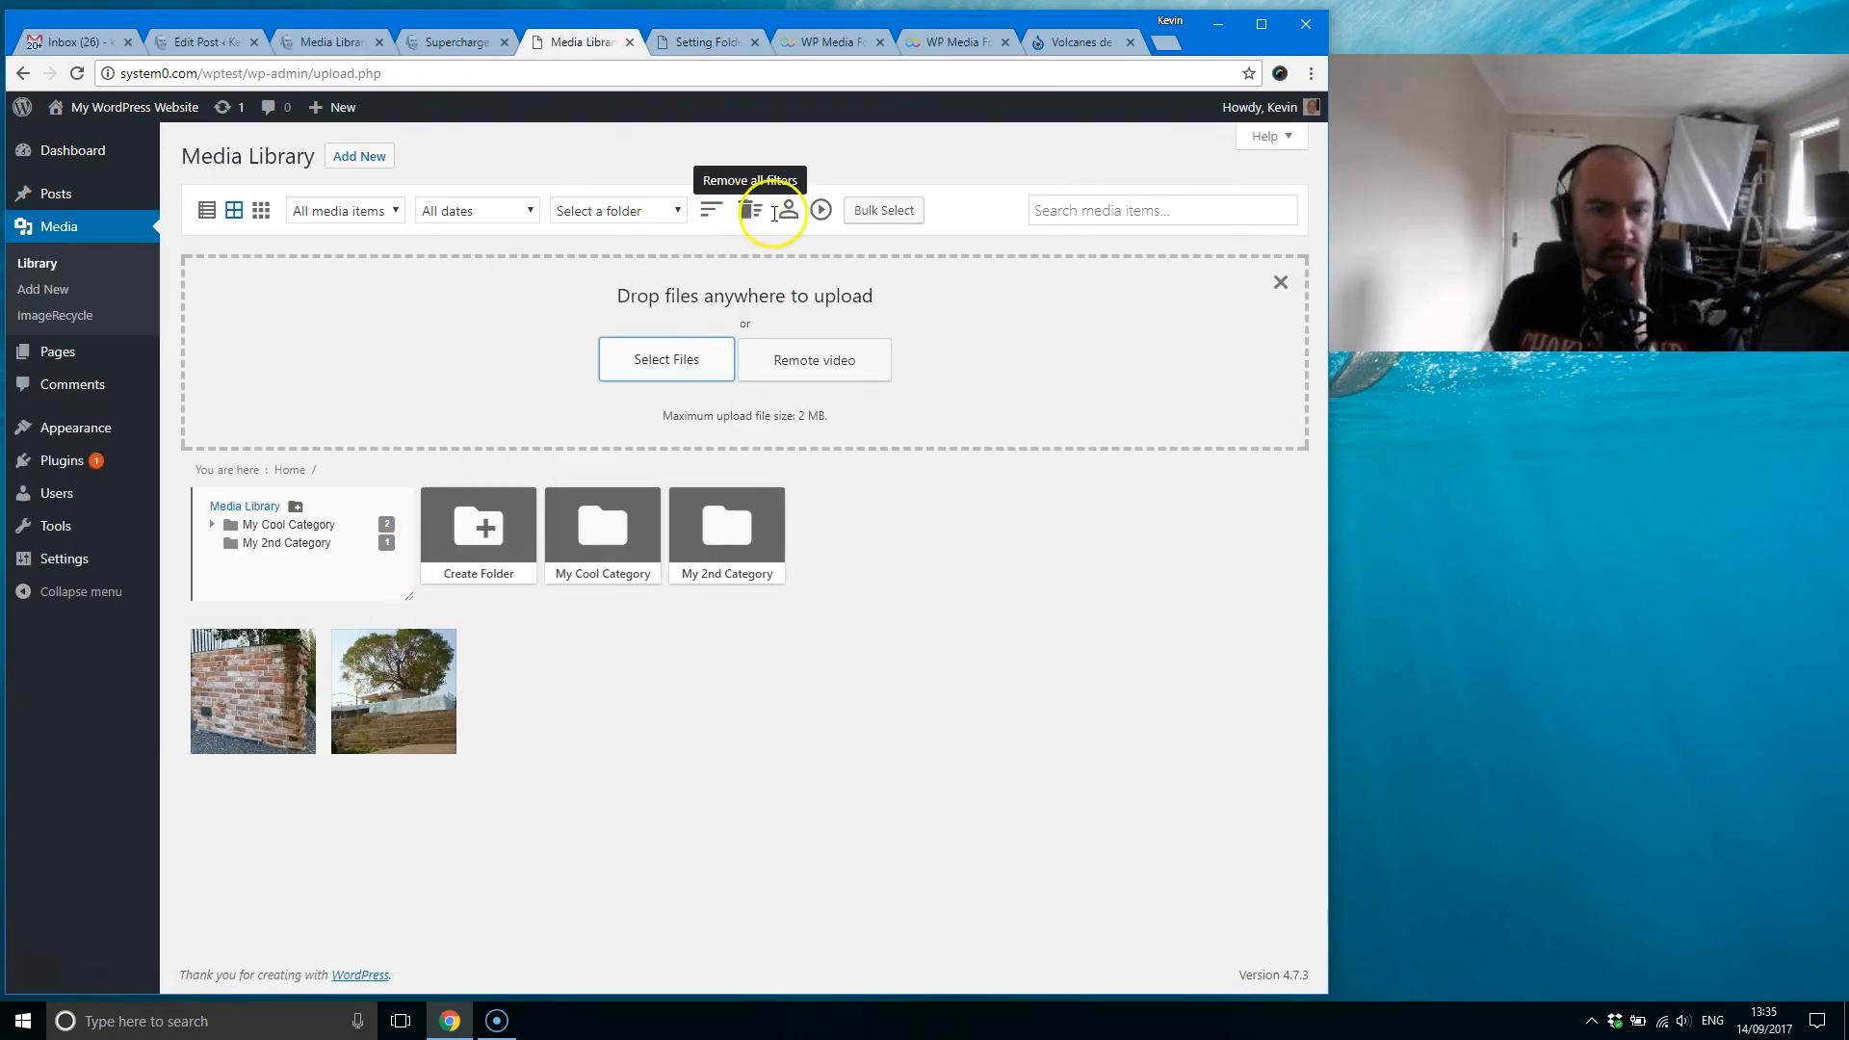
click(884, 210)
click(396, 686)
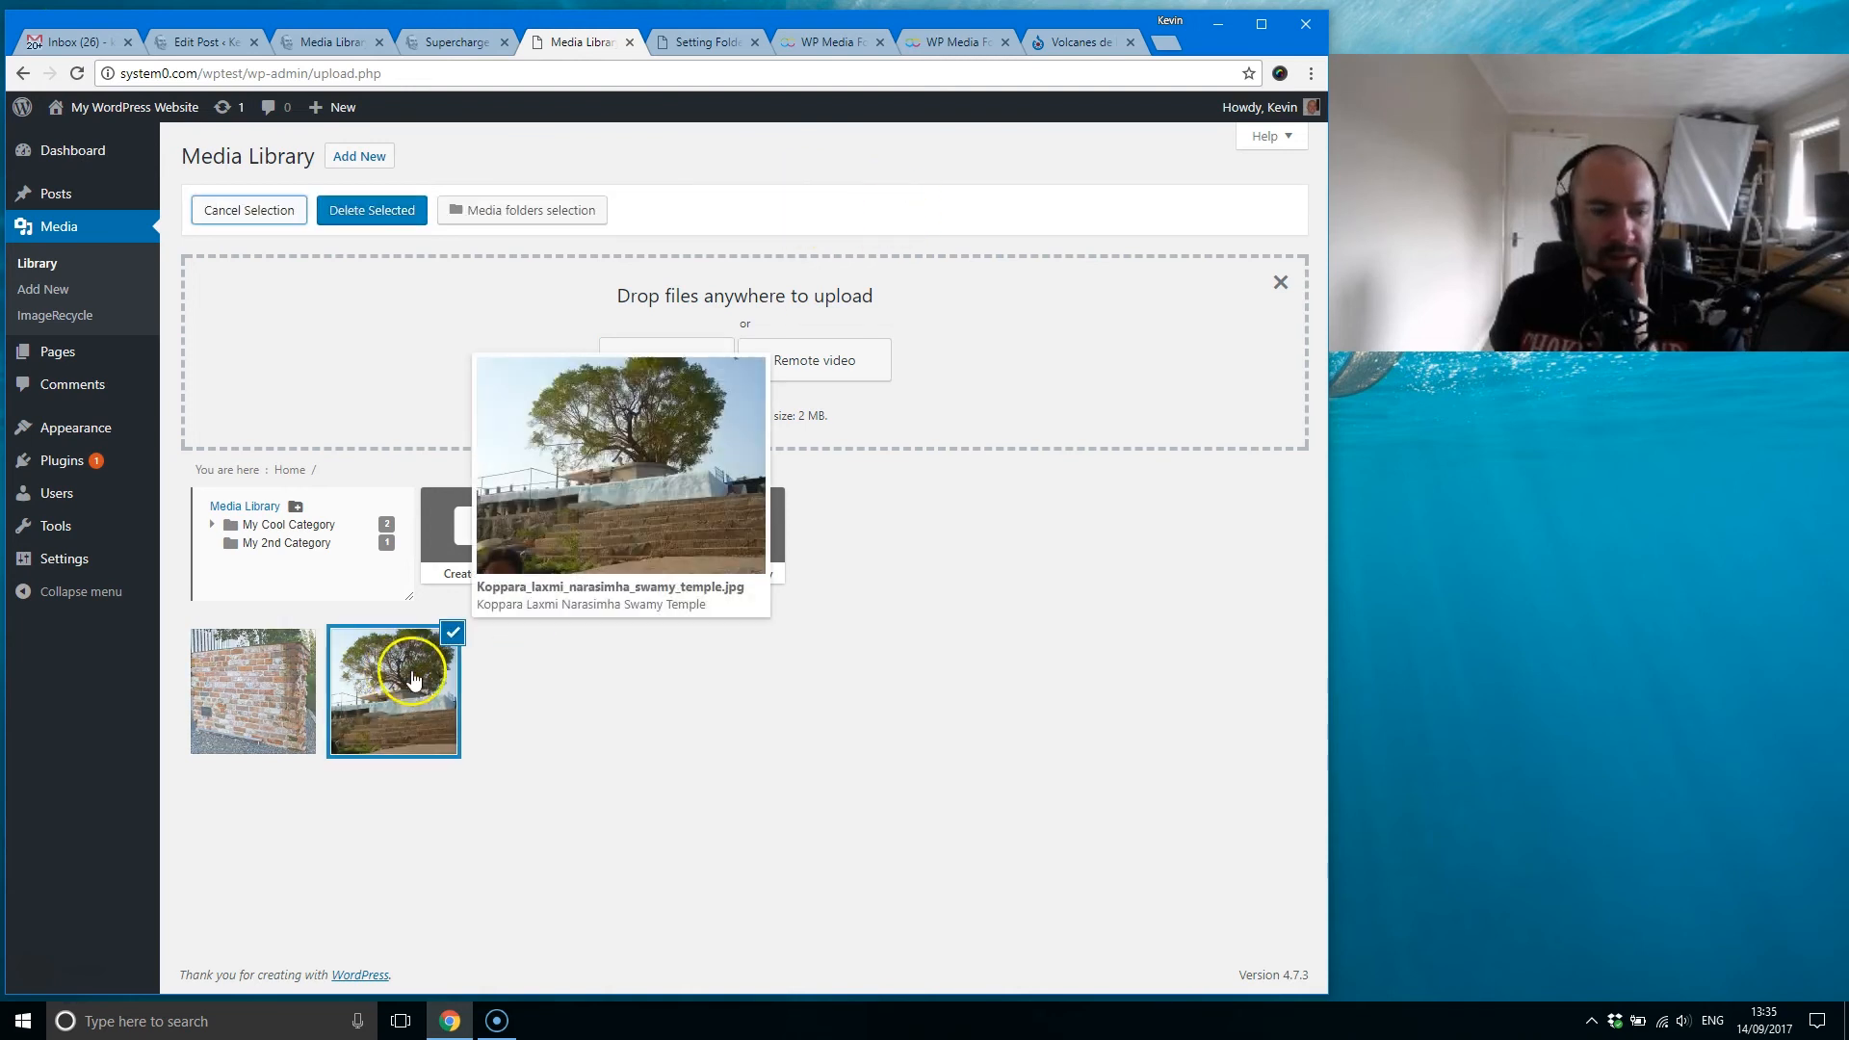
click(535, 210)
click(771, 469)
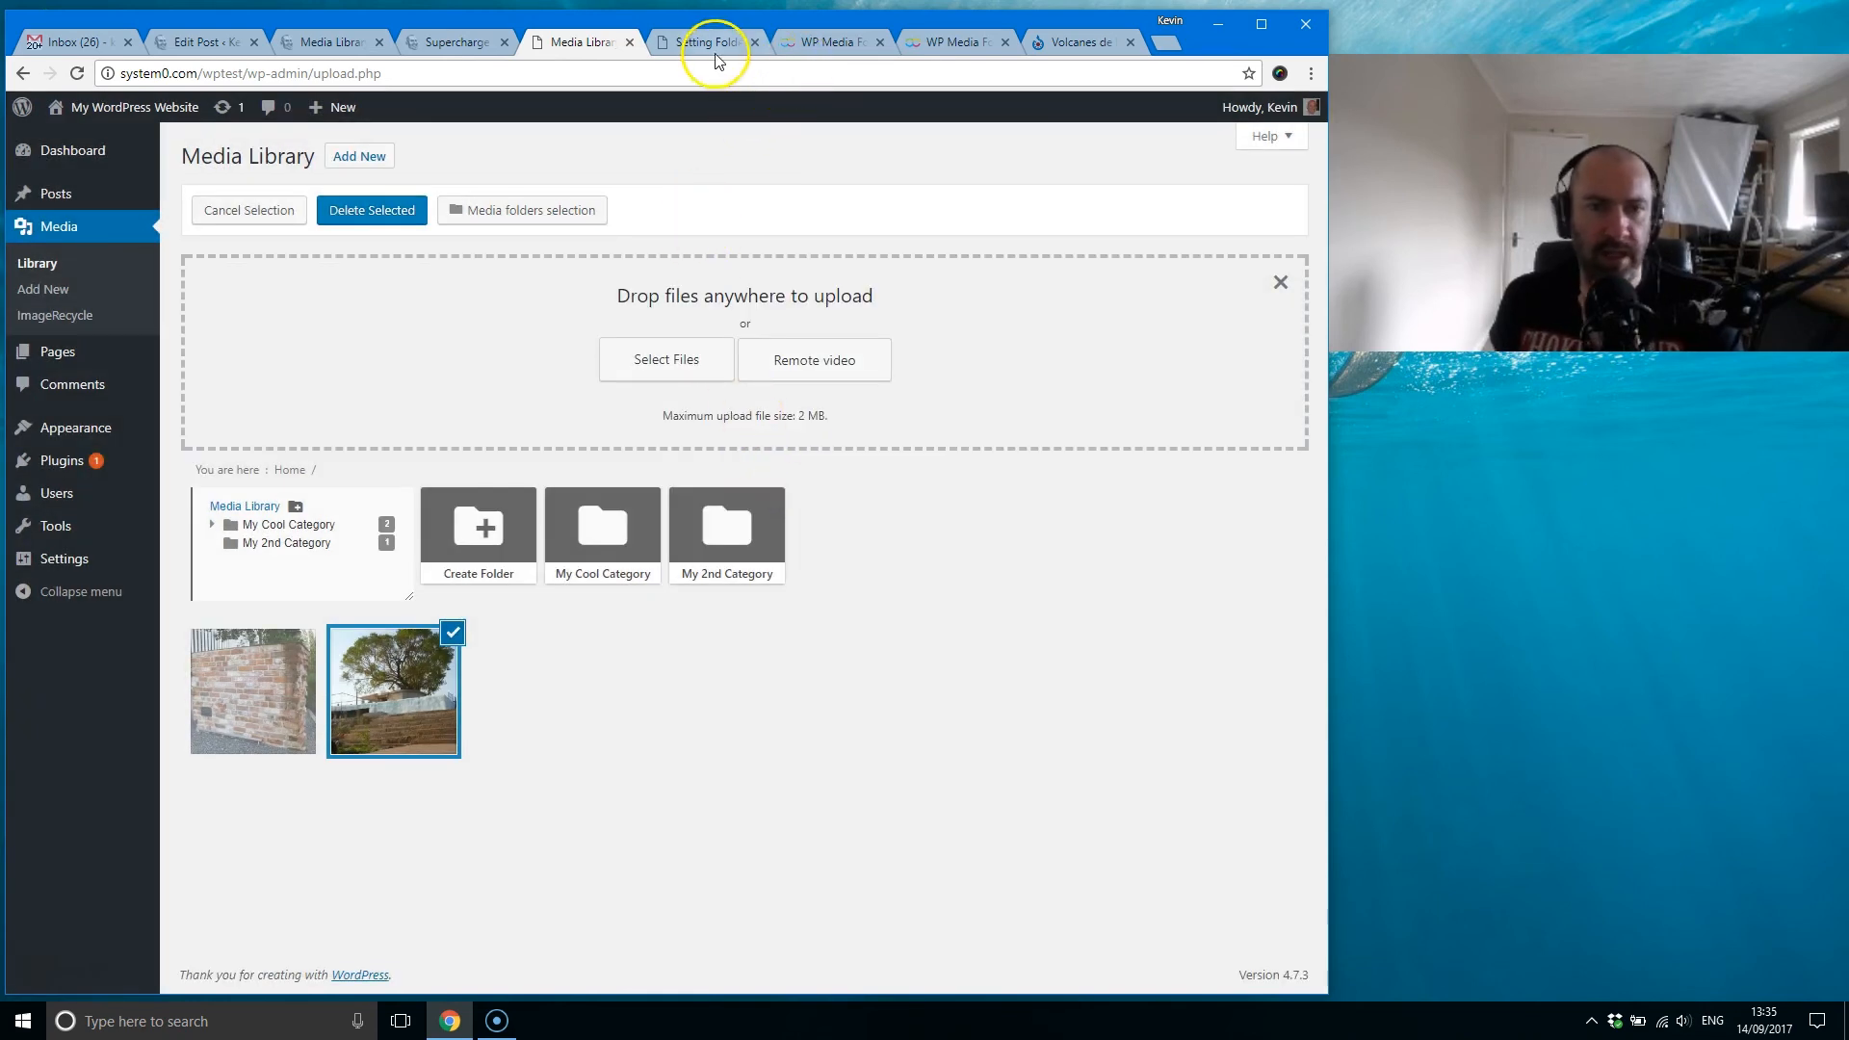
click(708, 42)
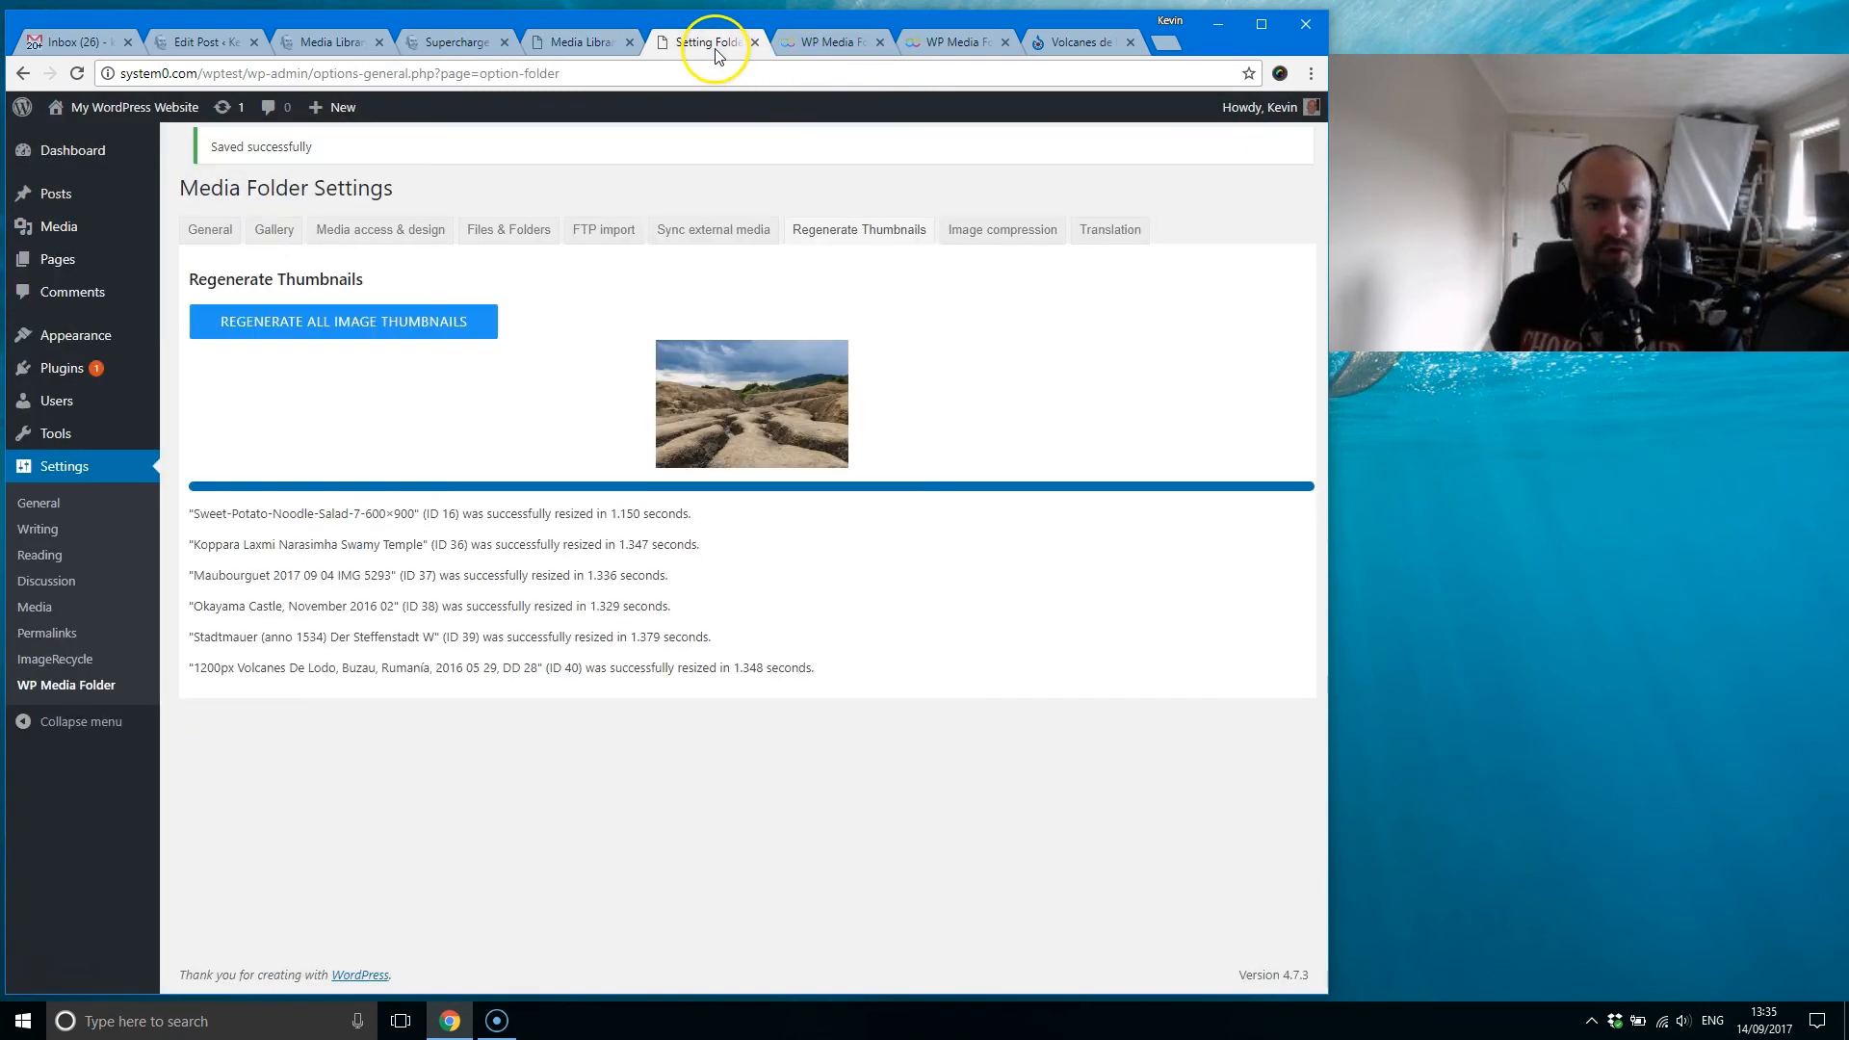
click(562, 373)
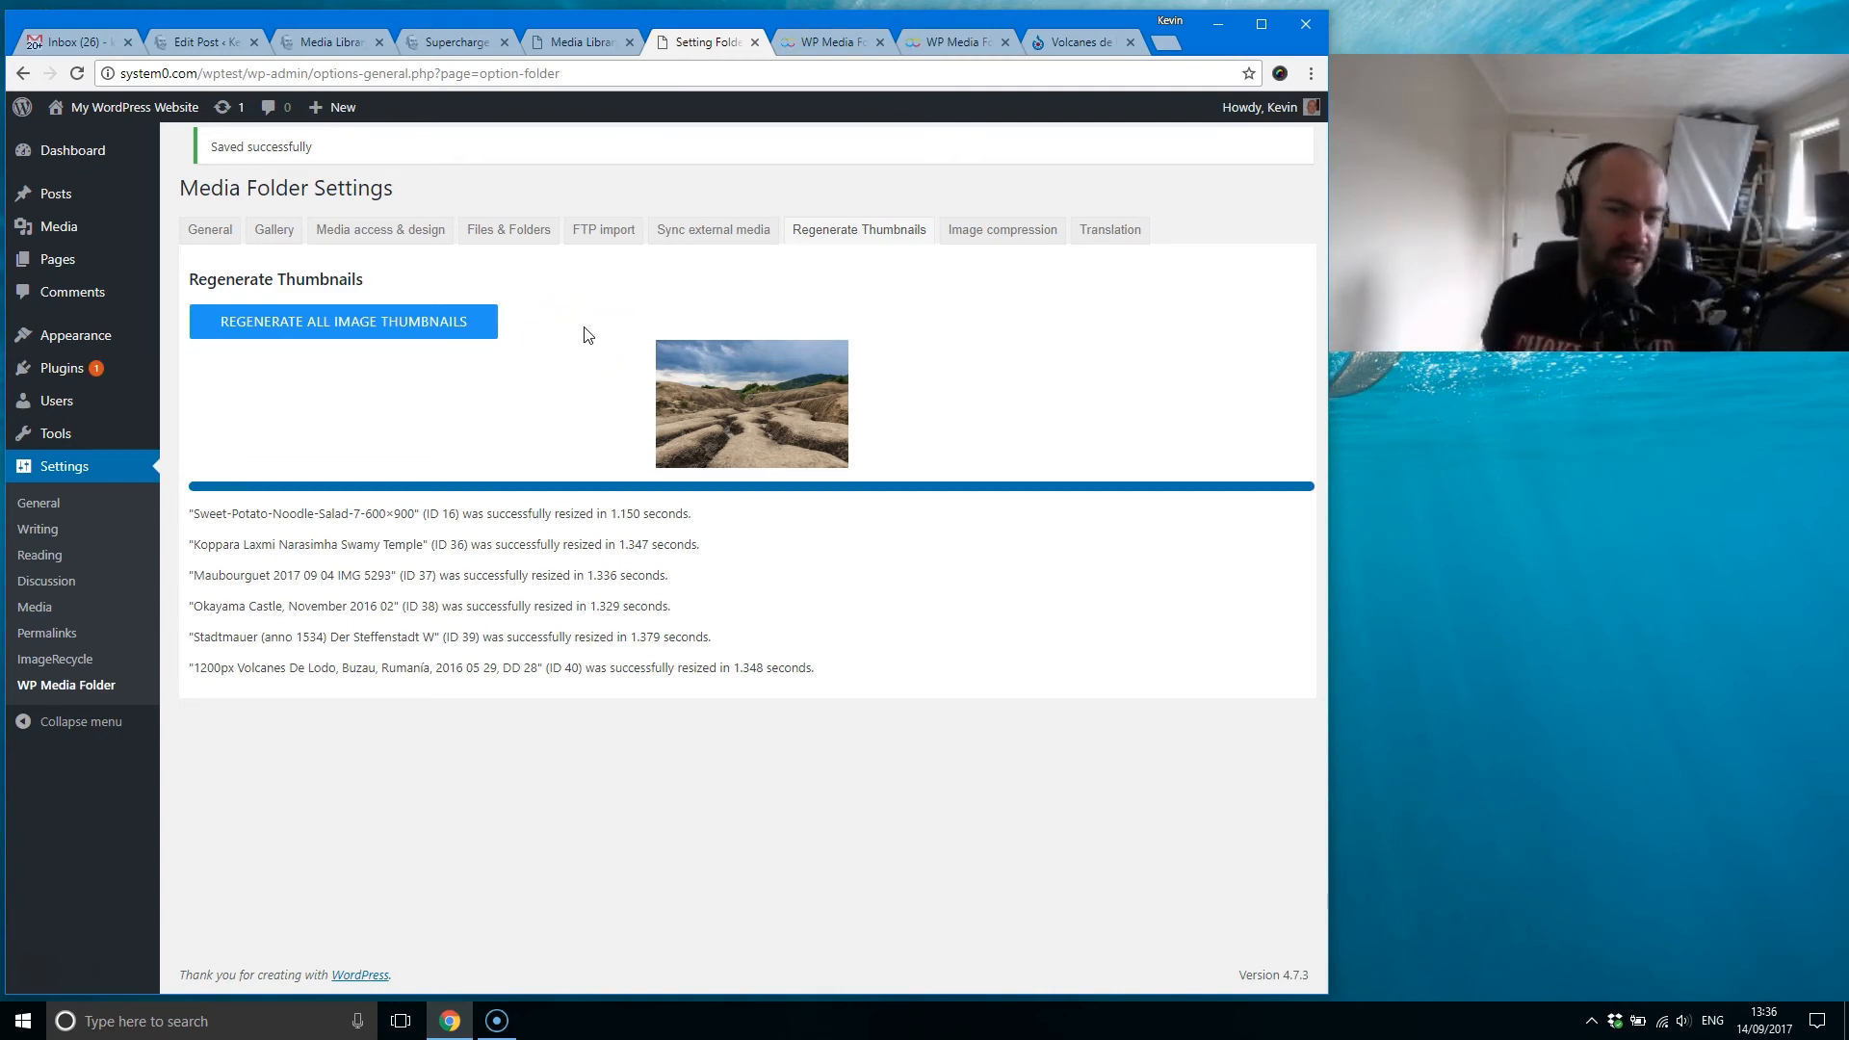
Step: Open ImageRecycle's management page from the Image compression settings and look over its one-time plans on the Prices page in a separate tab
click(981, 229)
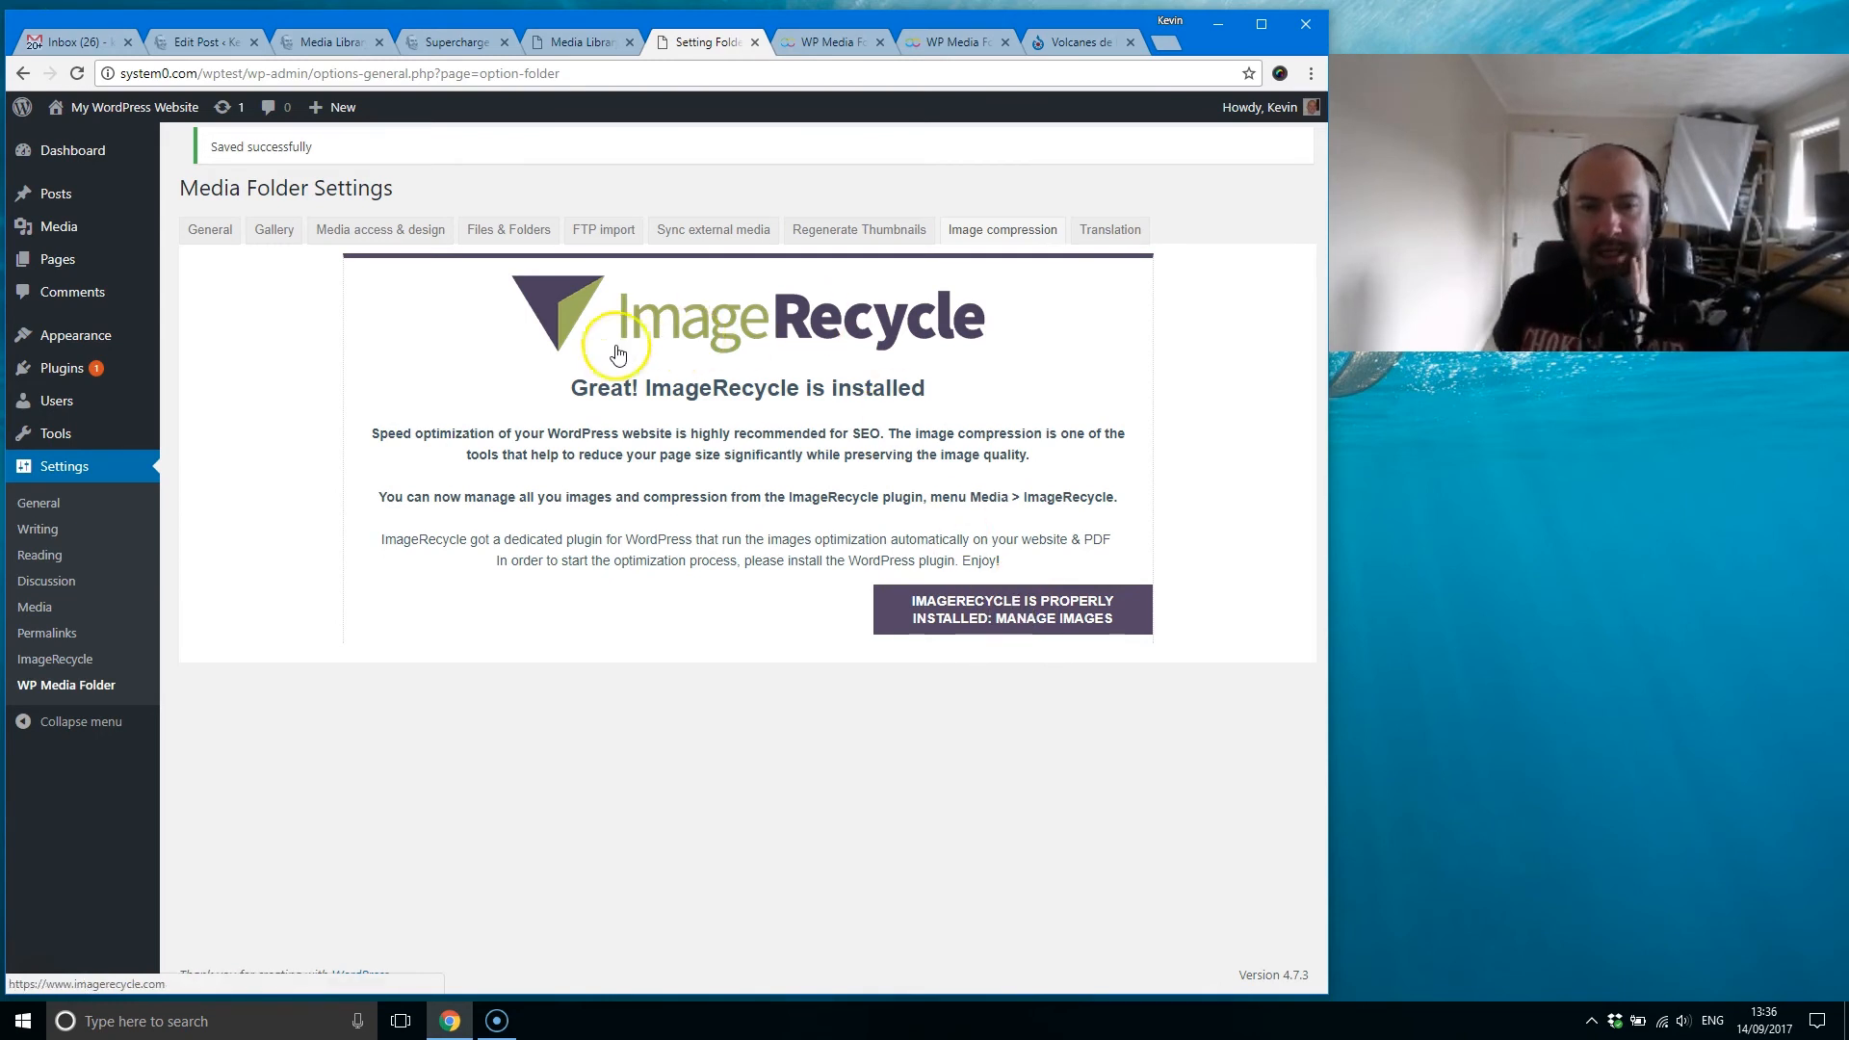
click(970, 612)
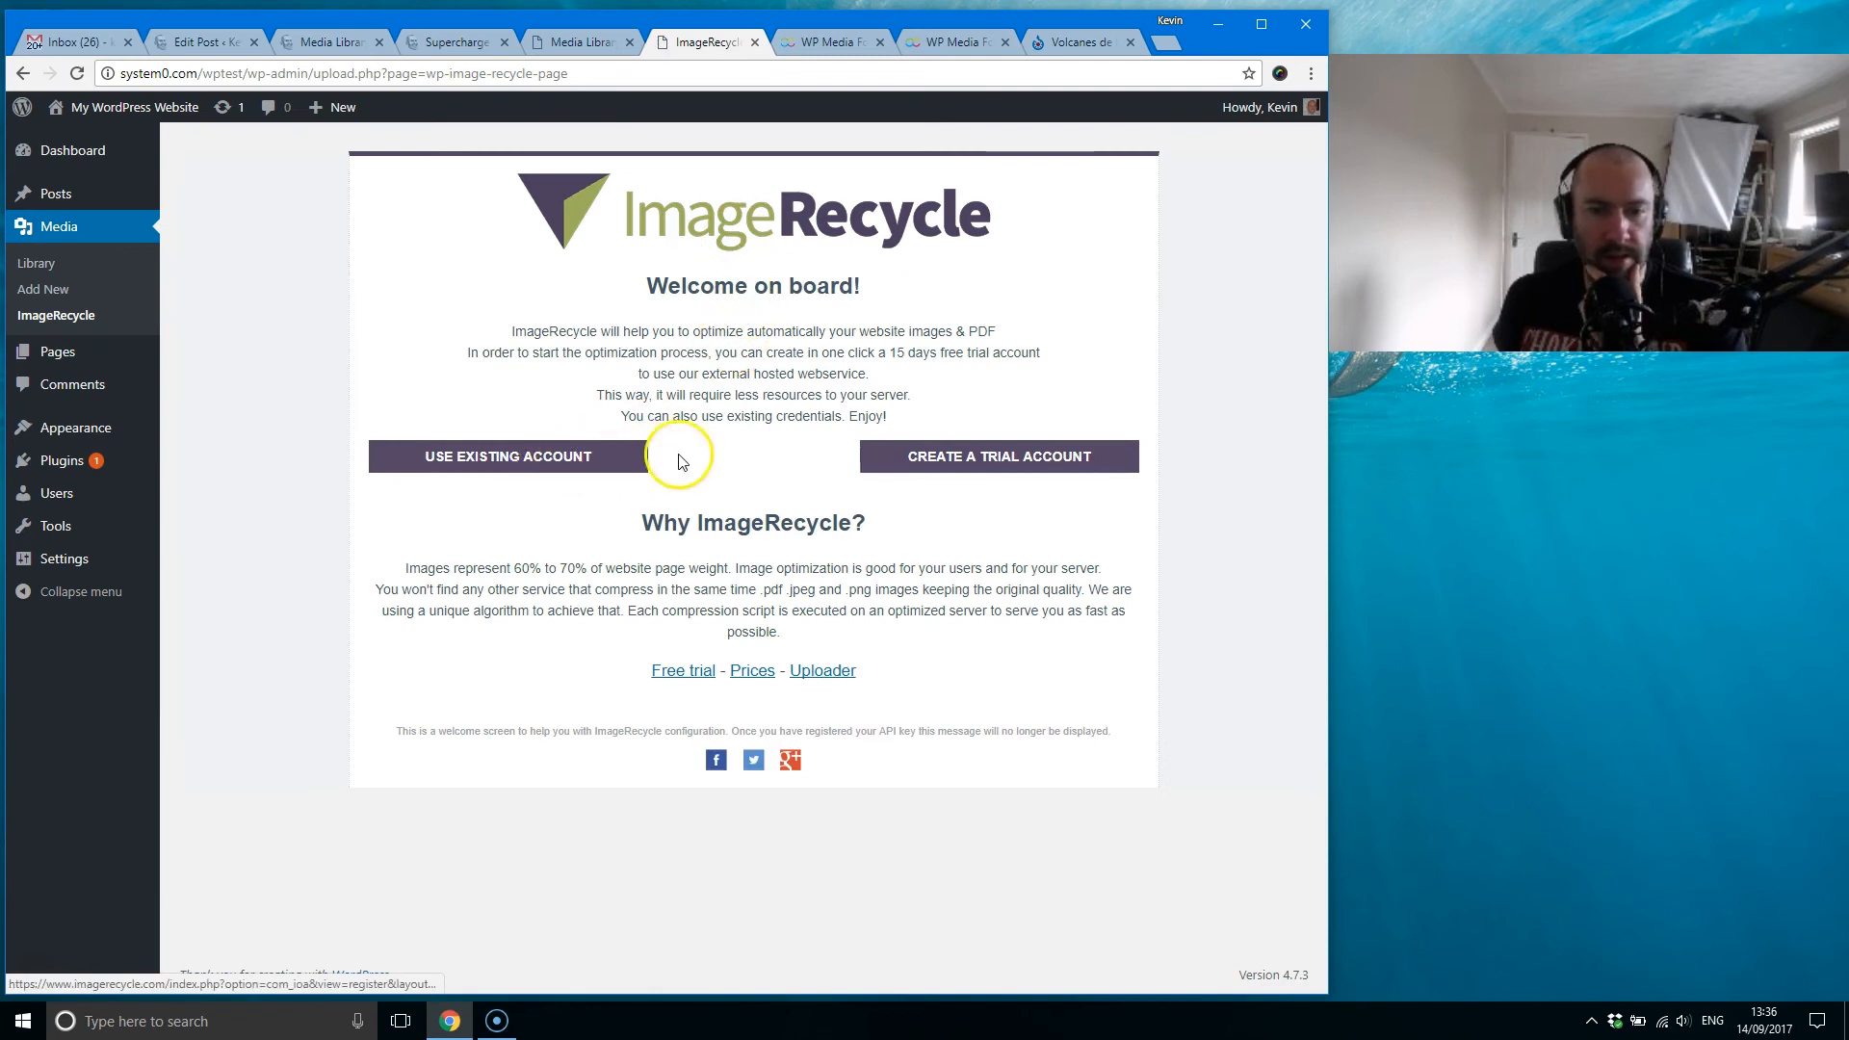
right_click(748, 671)
click(807, 685)
click(797, 41)
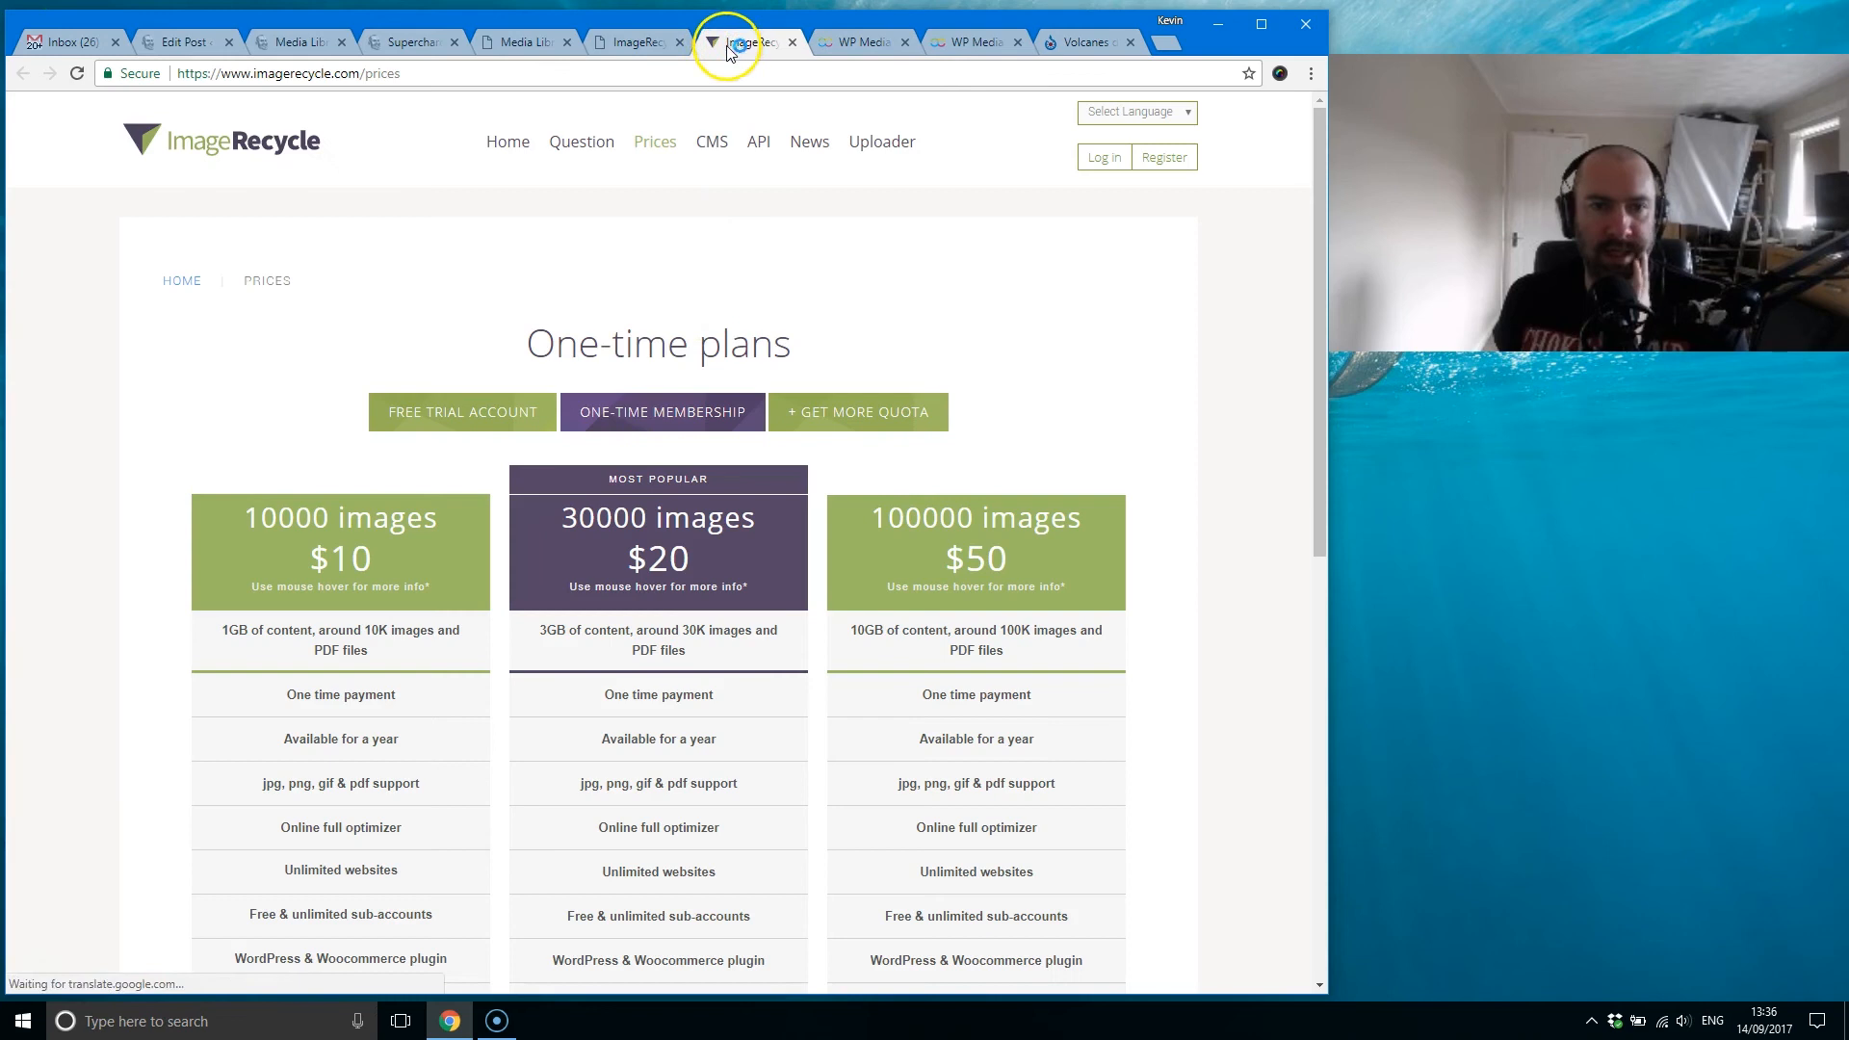
scroll(424, 496, down, 1)
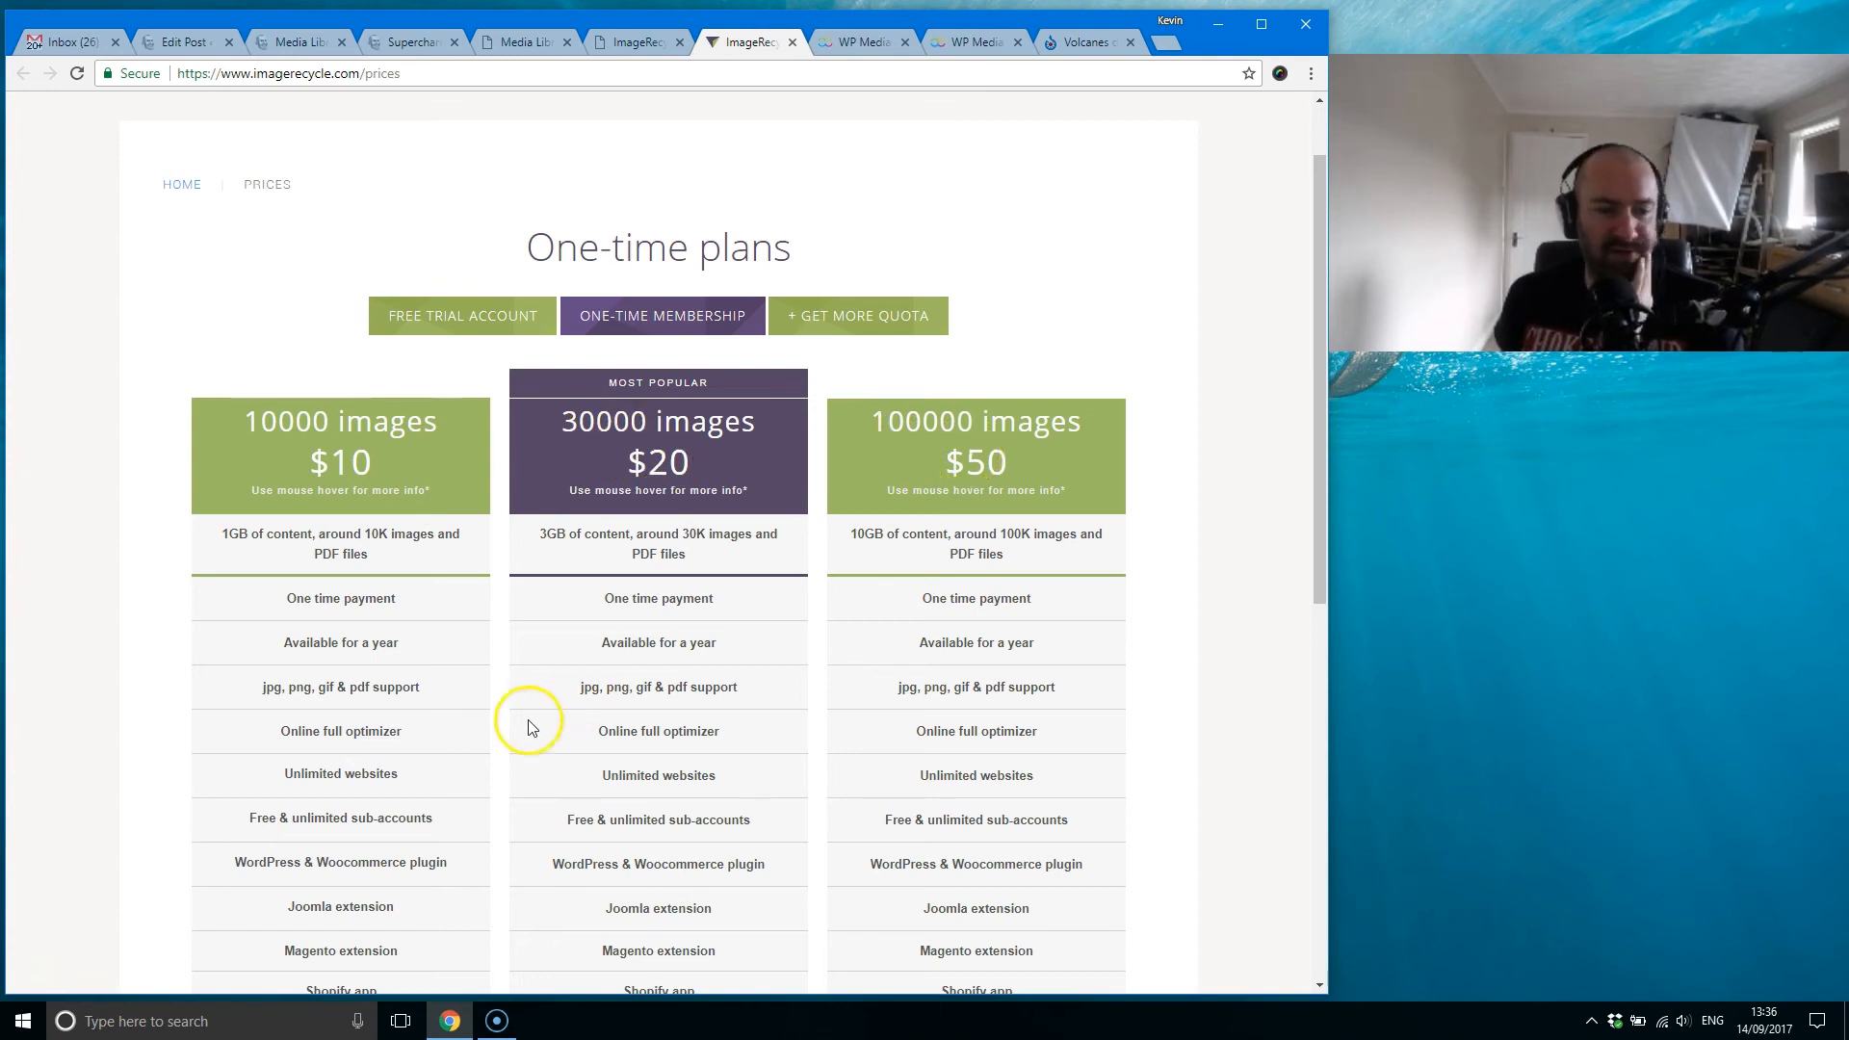
scroll(347, 551, down, 2)
mouse_move(347, 550)
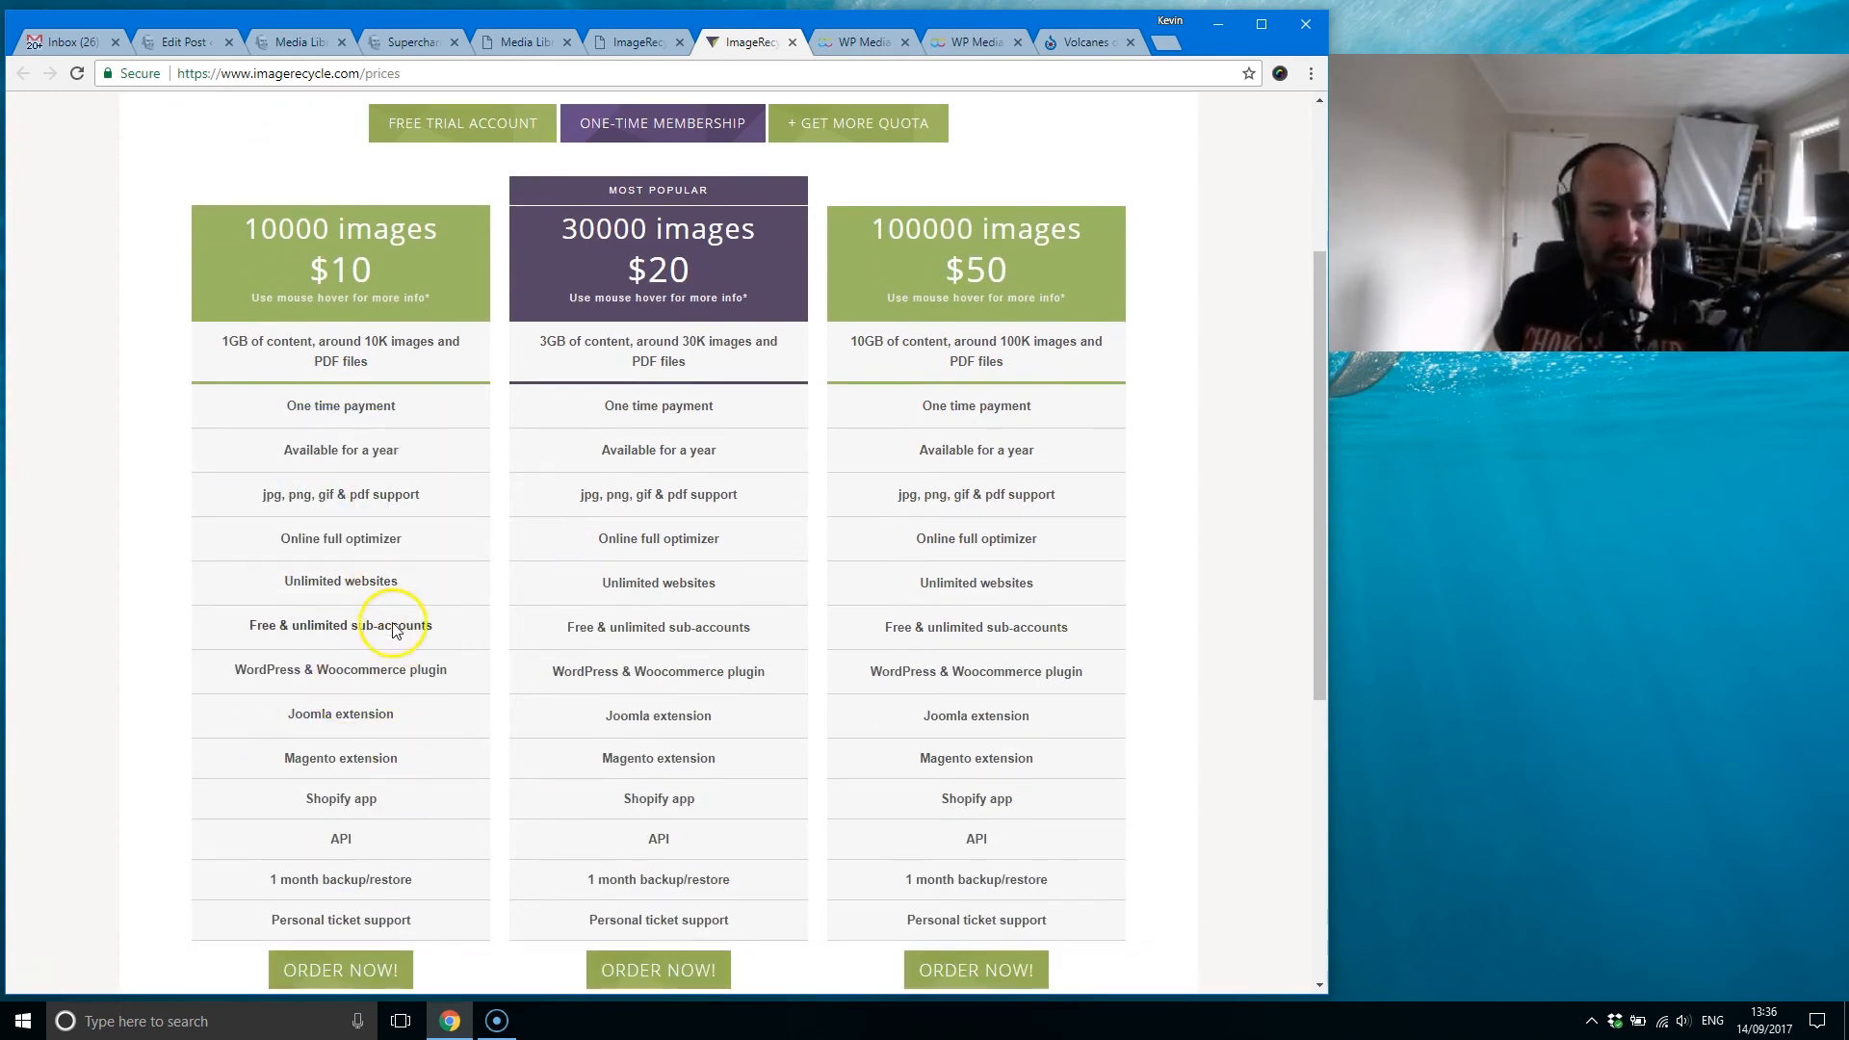
scroll(408, 789, up, 3)
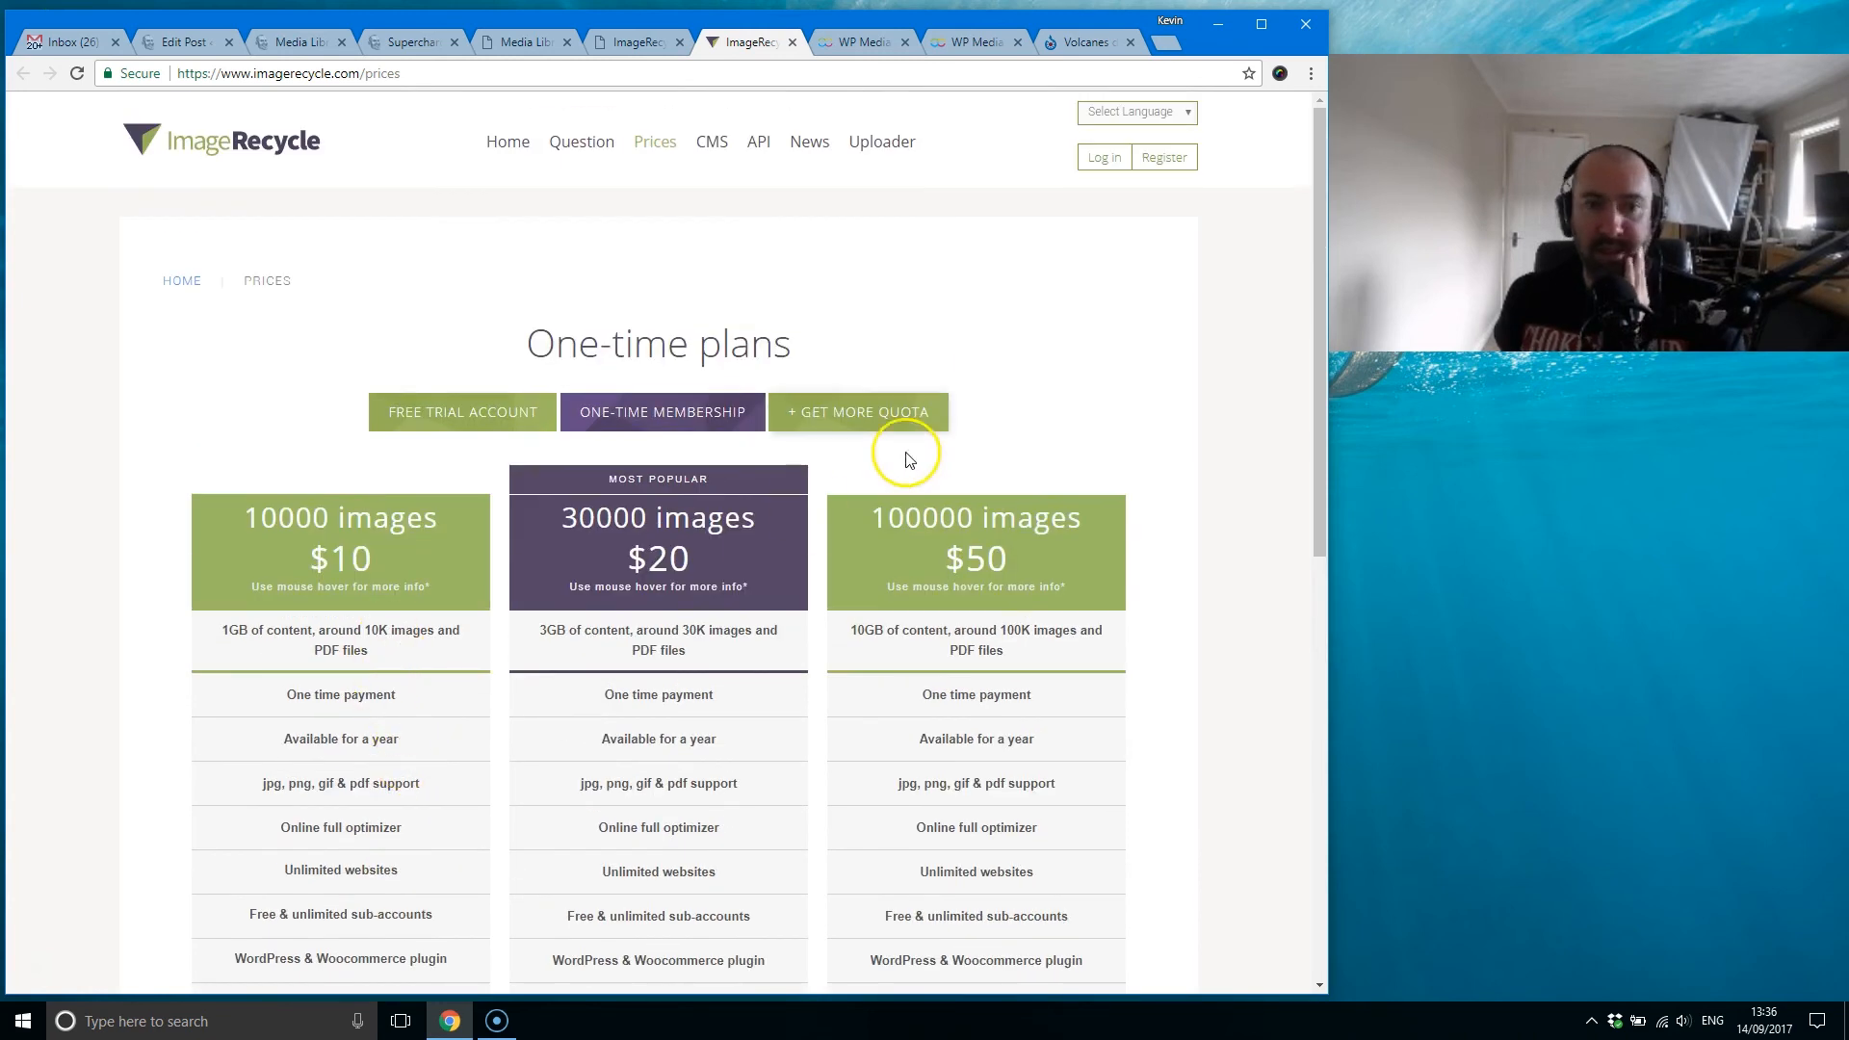
Step: Leave the ImageRecycle welcome page and reopen the Image compression section of the WP Media Folder settings
click(638, 43)
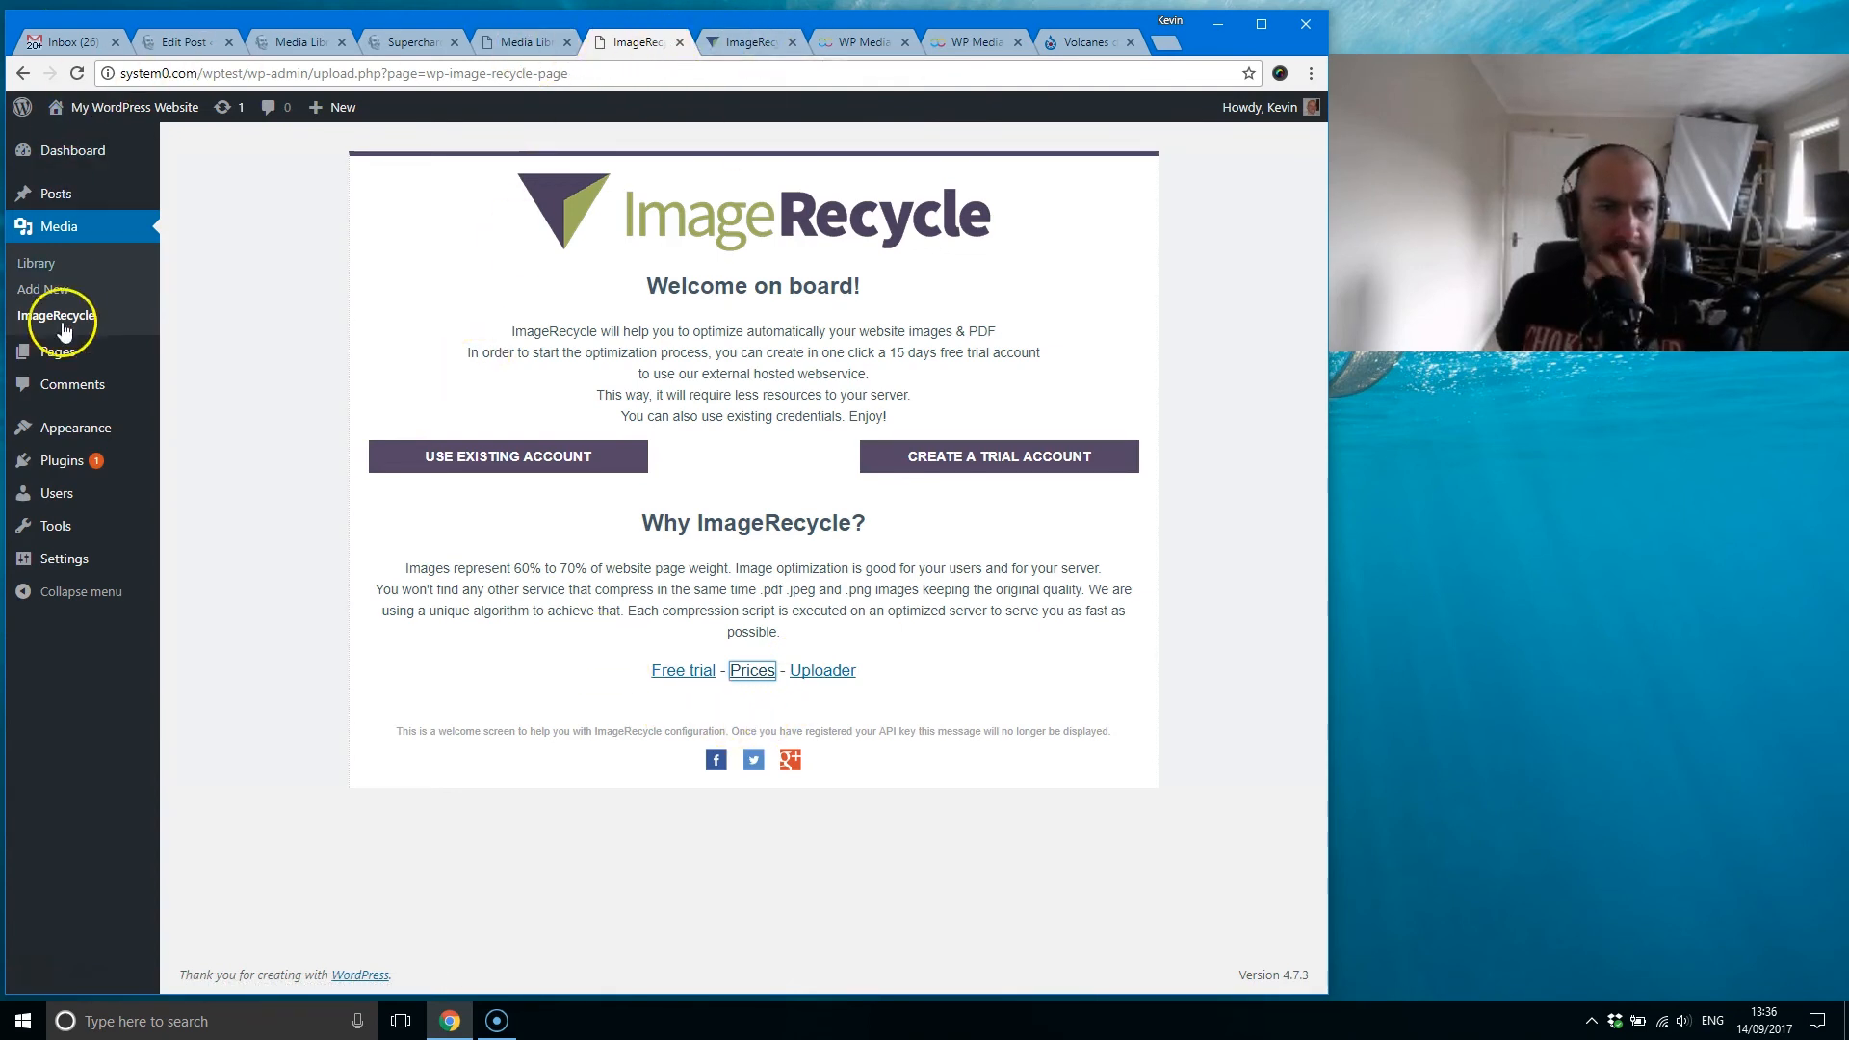
mouse_move(85, 563)
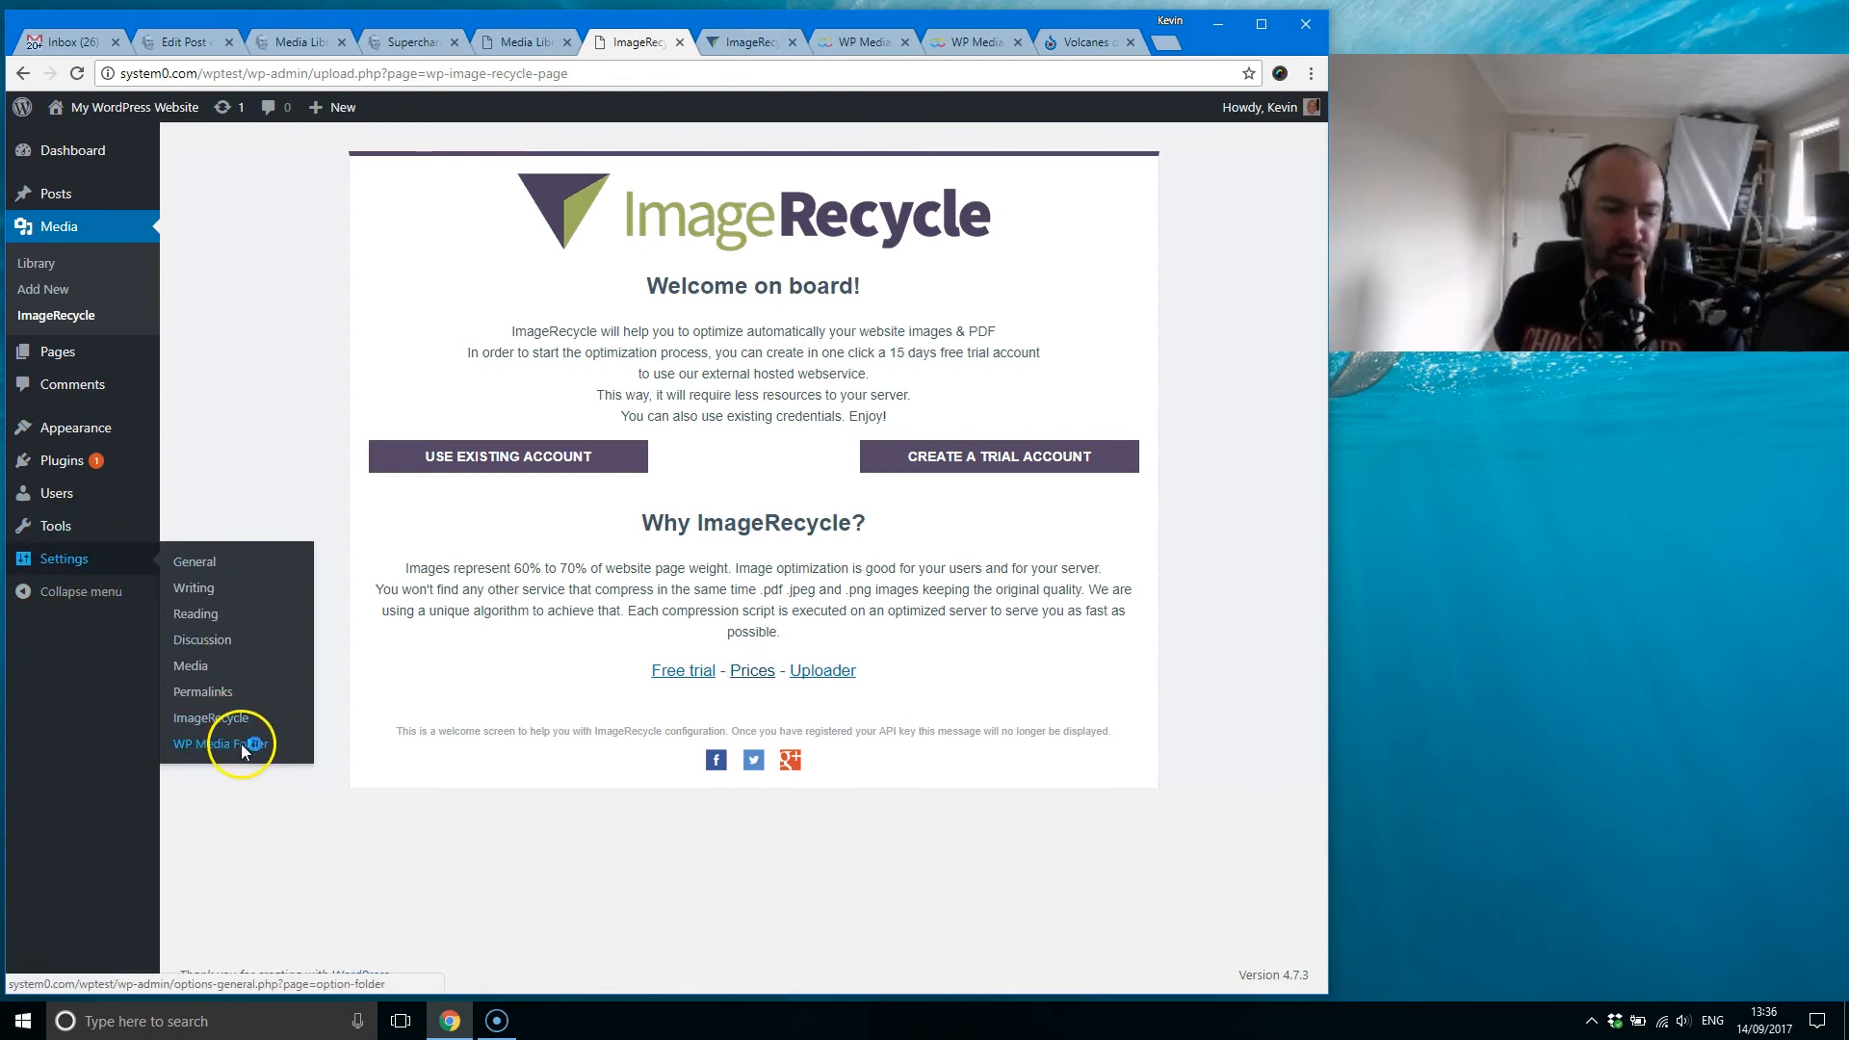
click(241, 743)
click(1001, 188)
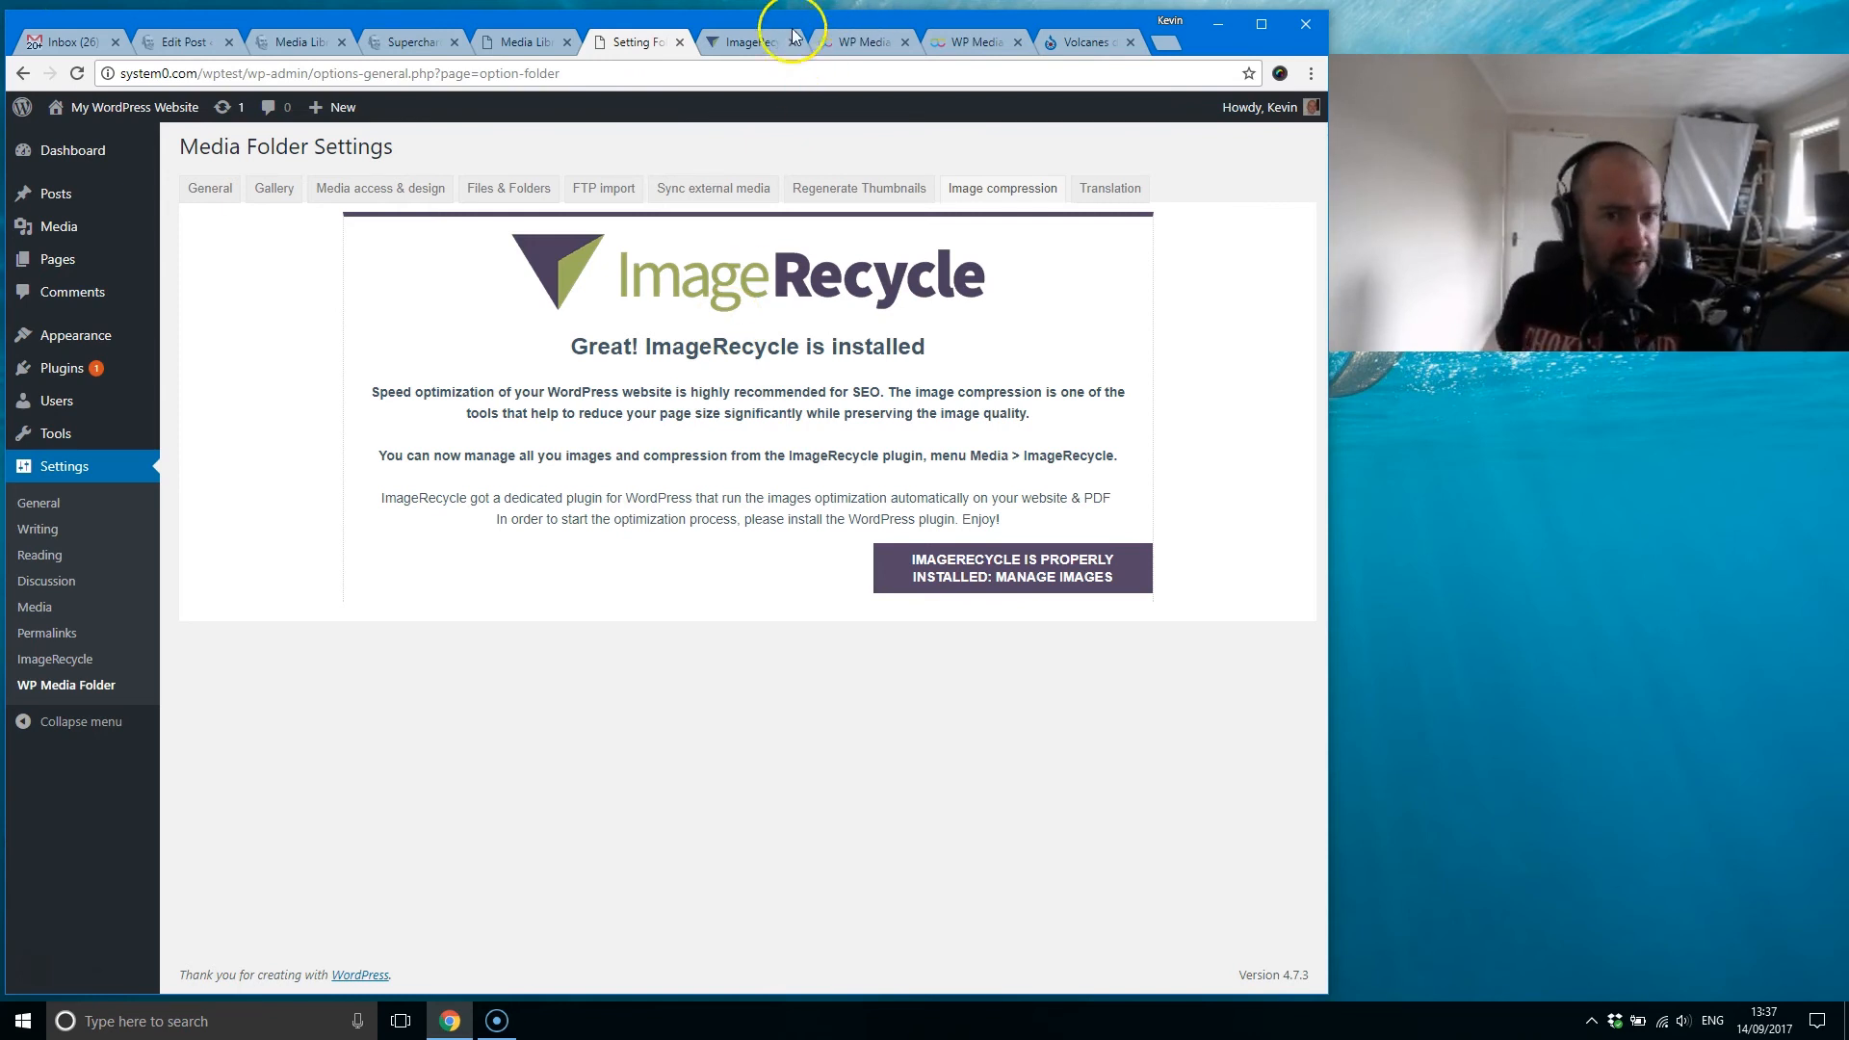
Step: Review the ImageRecycle one-time plans again alongside the Image compression settings, ending on the settings page
click(756, 42)
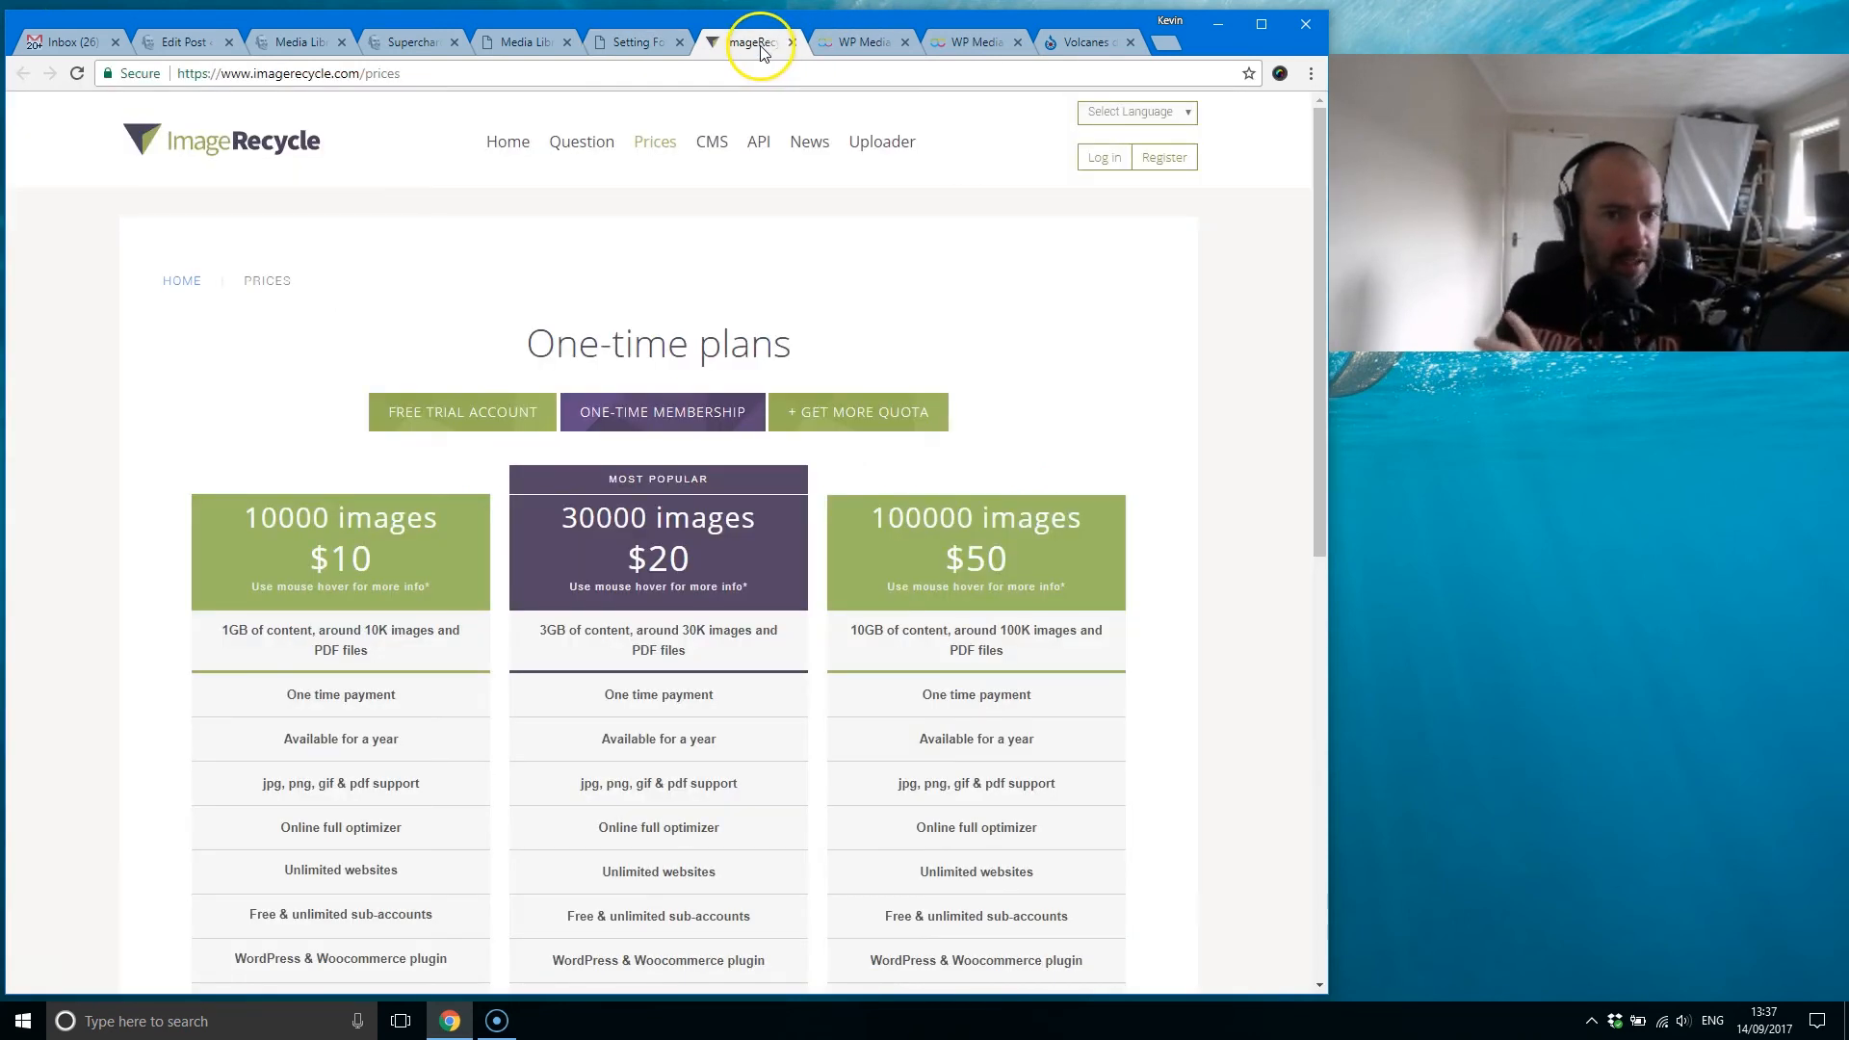
click(660, 43)
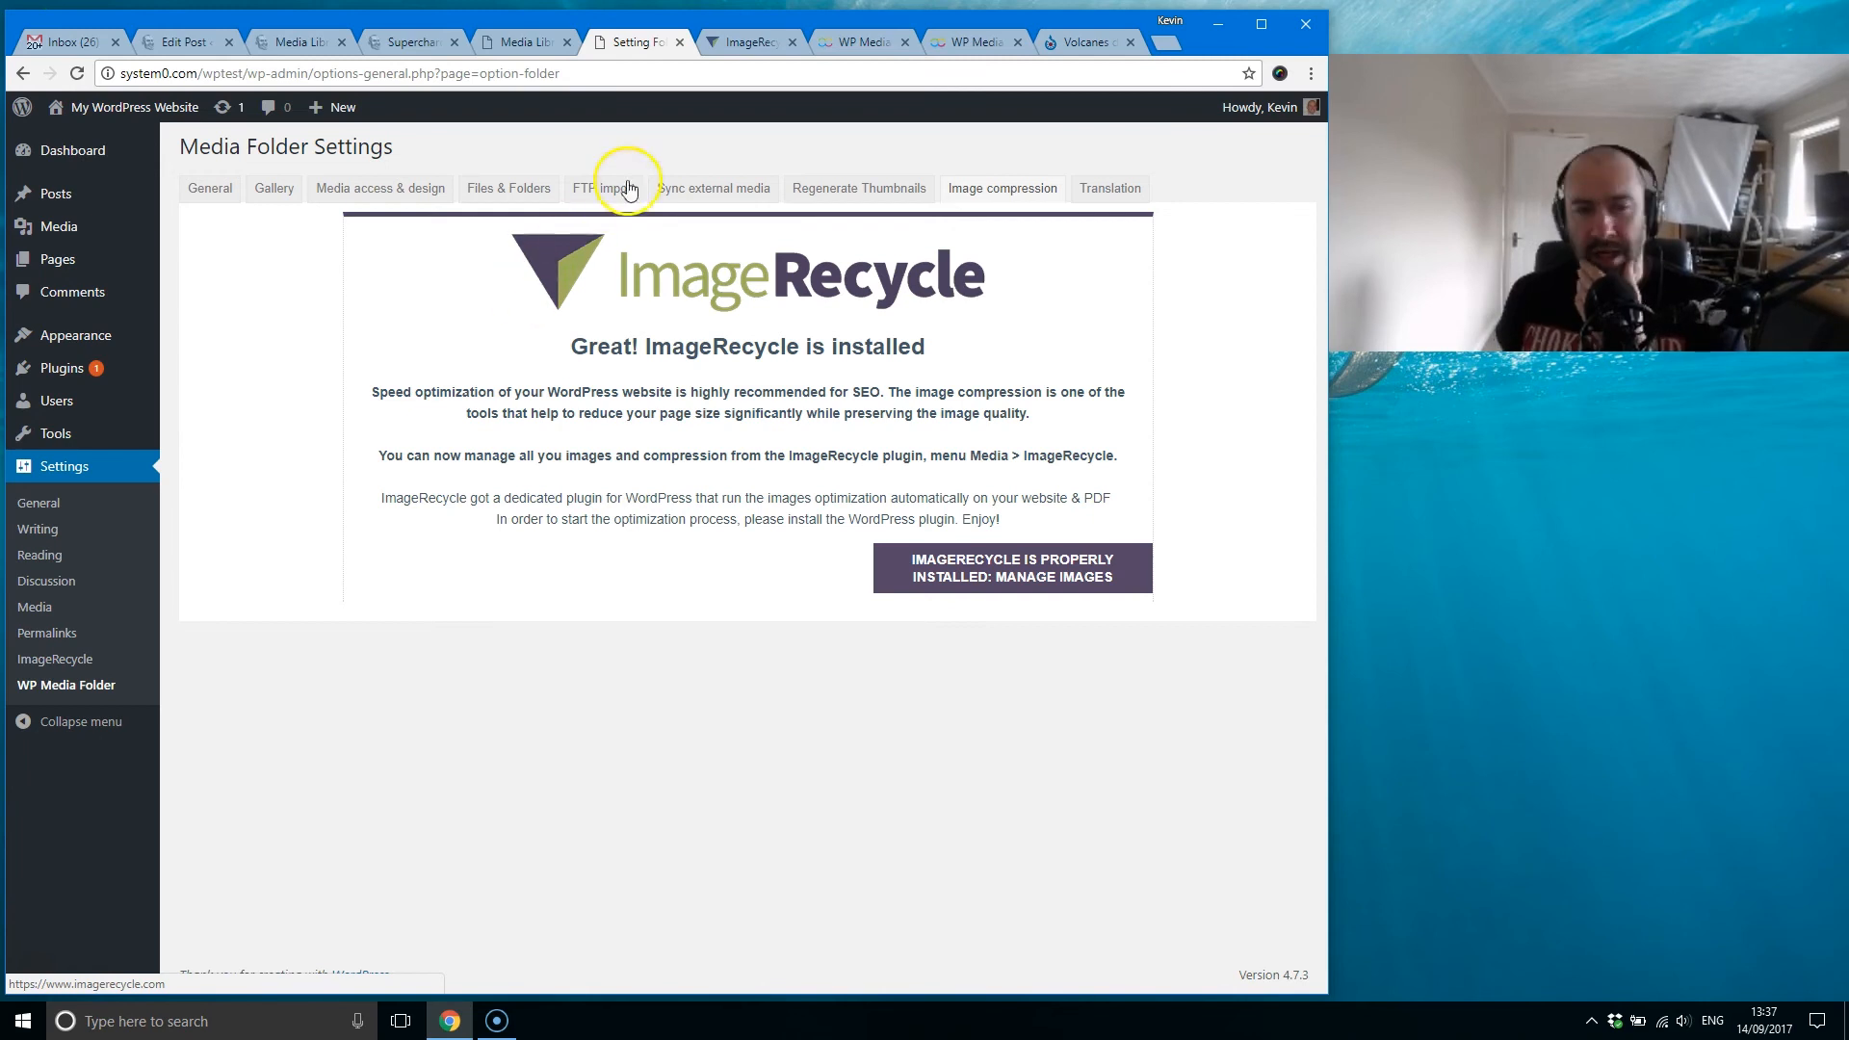
click(738, 42)
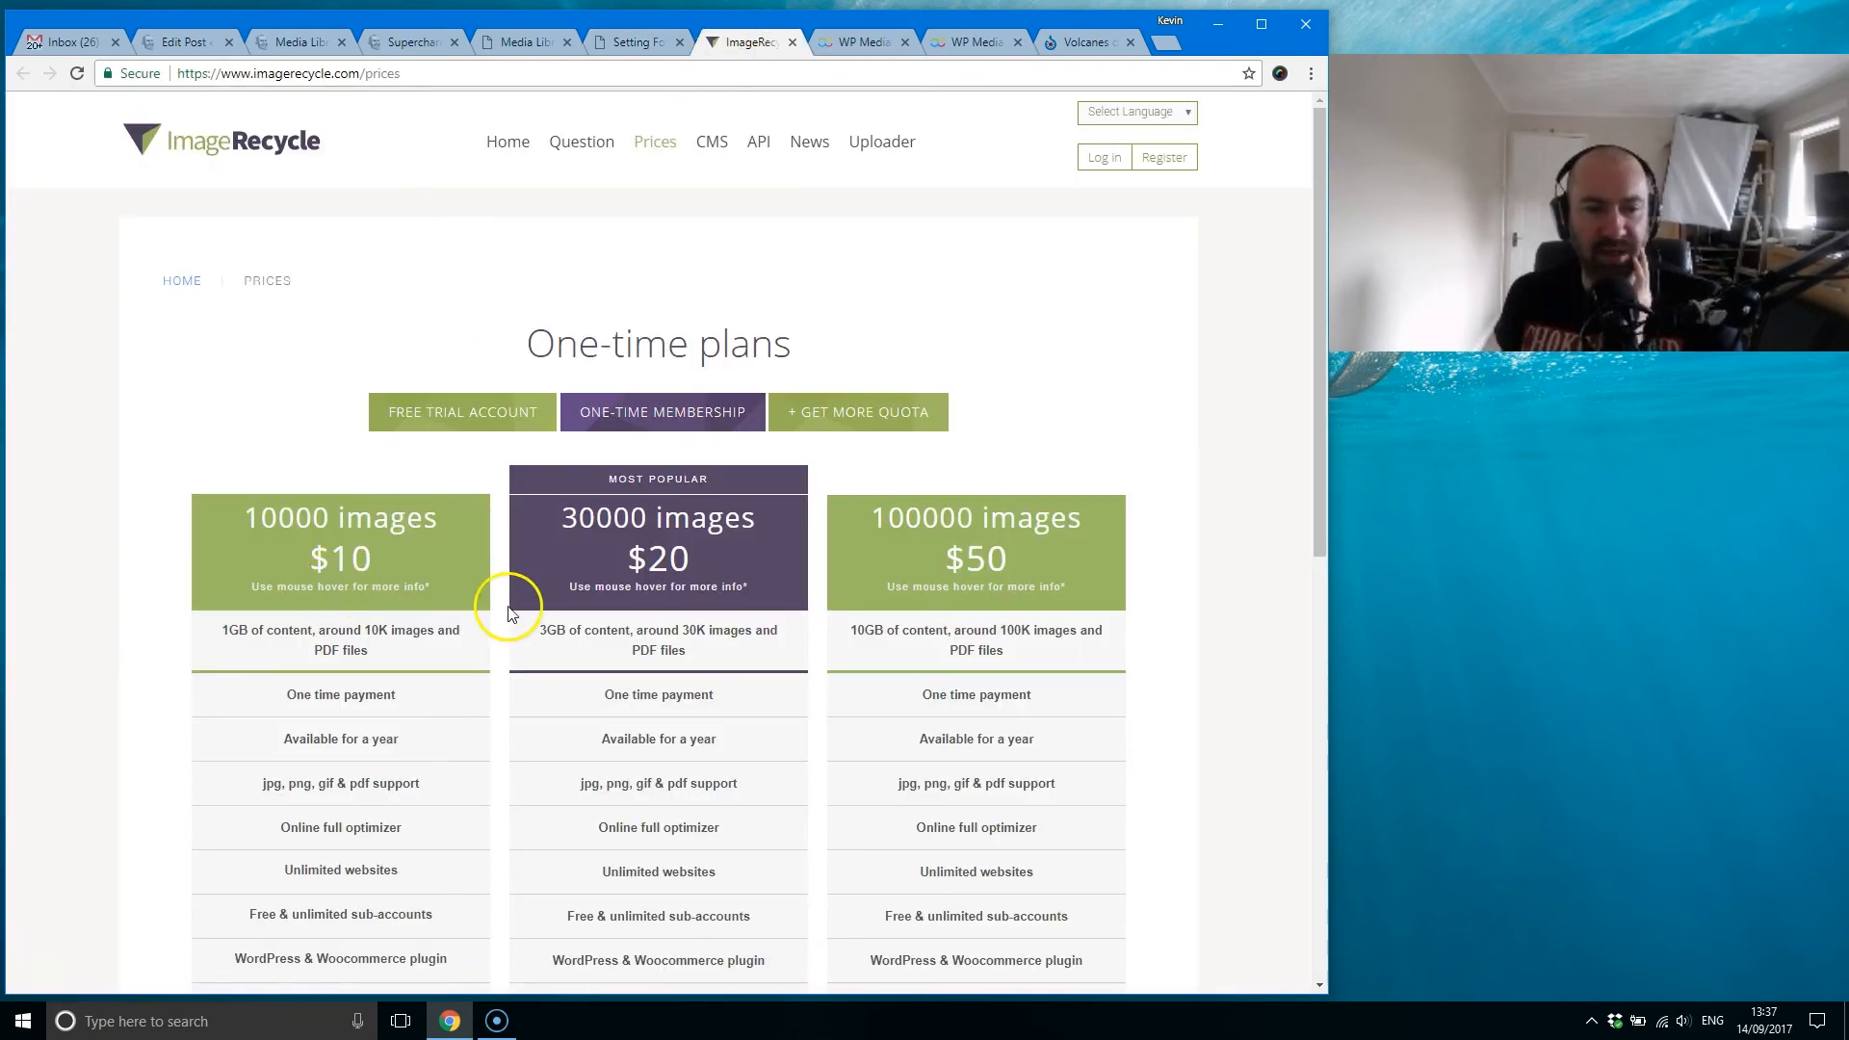
scroll(488, 585, down, 1)
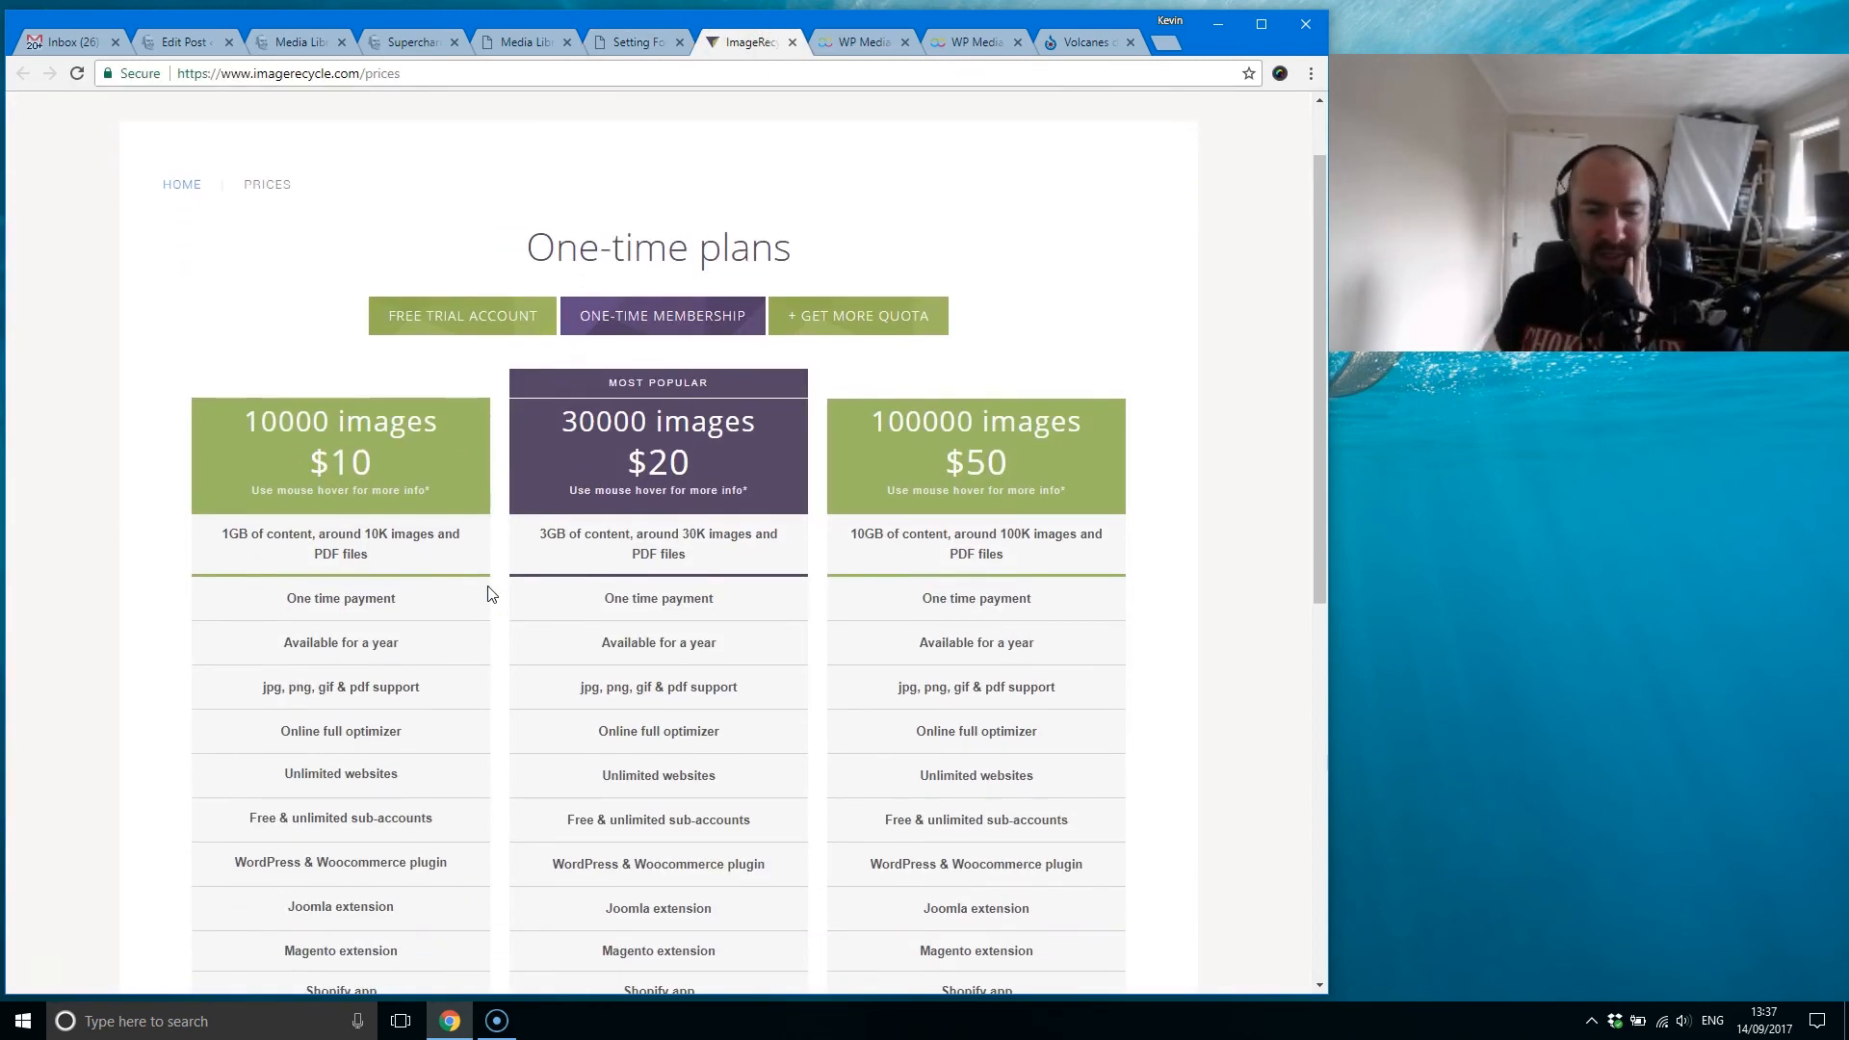
click(637, 45)
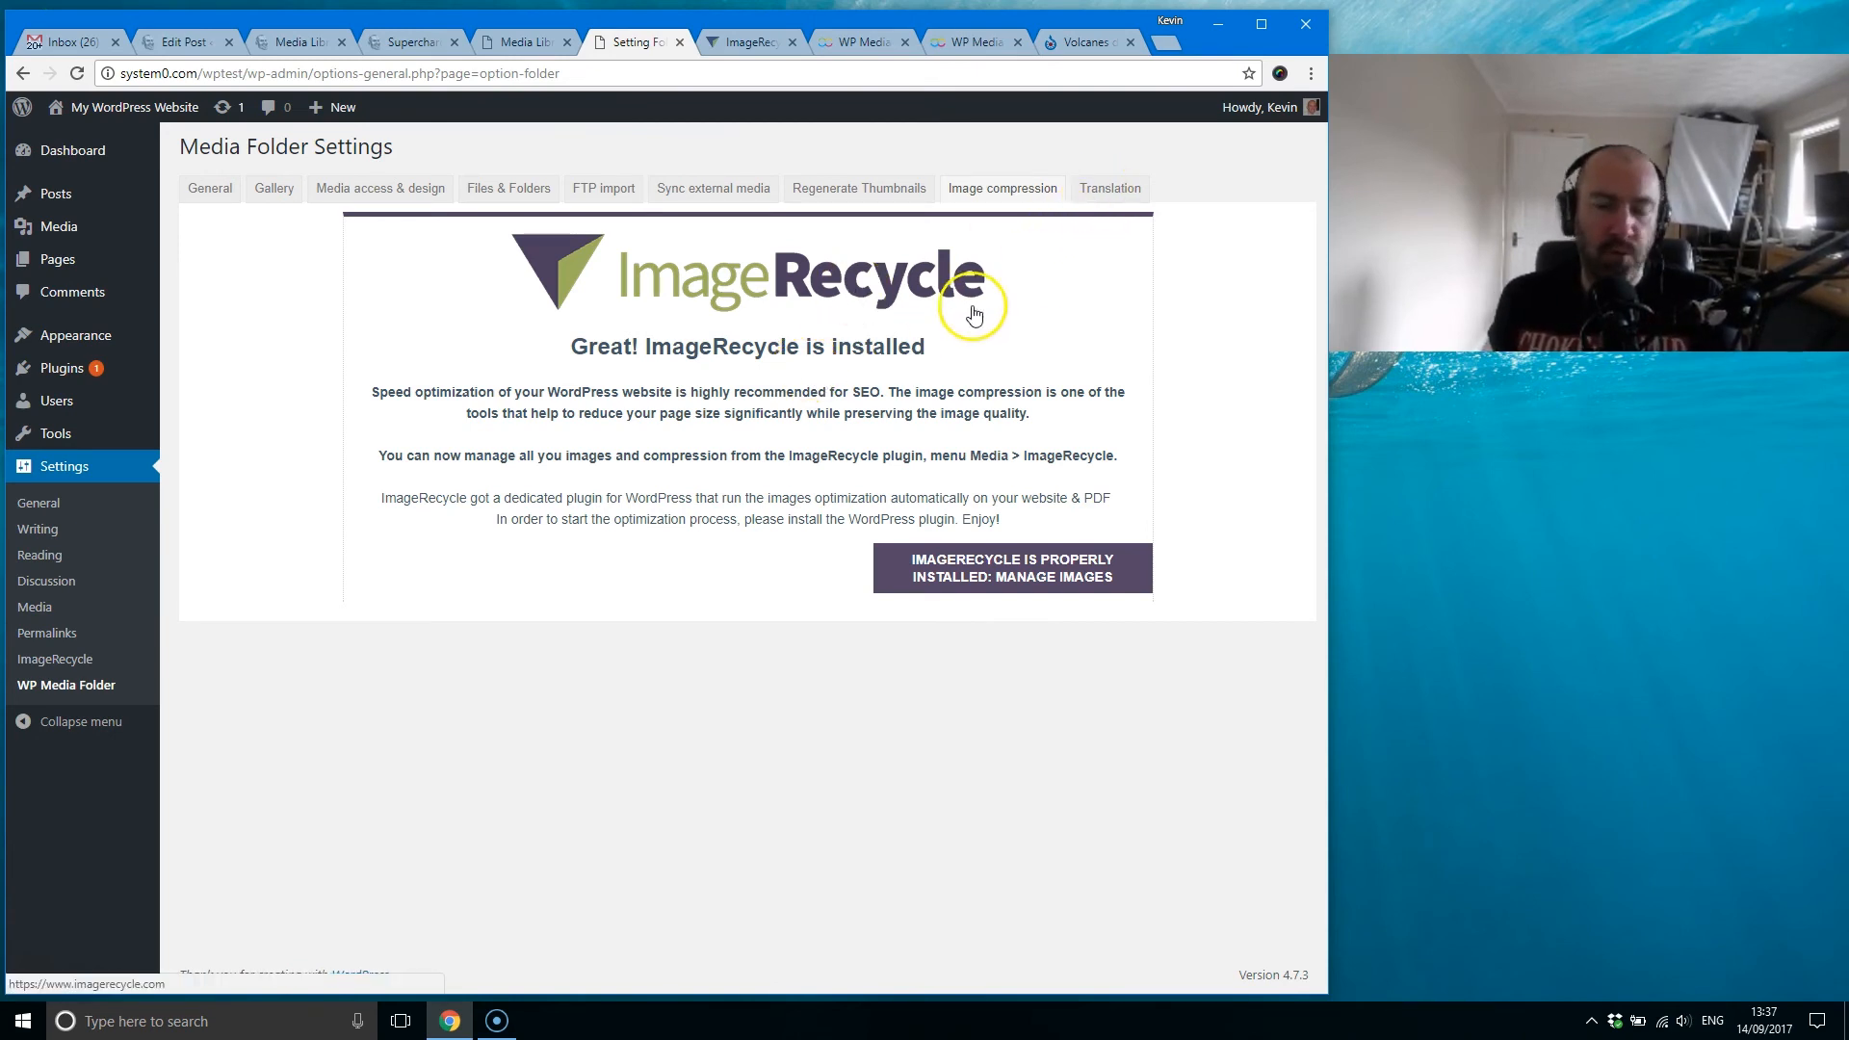
Step: Open the Translation settings, view the linked JoomUnited translation documentation in a new tab, and close that tab
click(1117, 186)
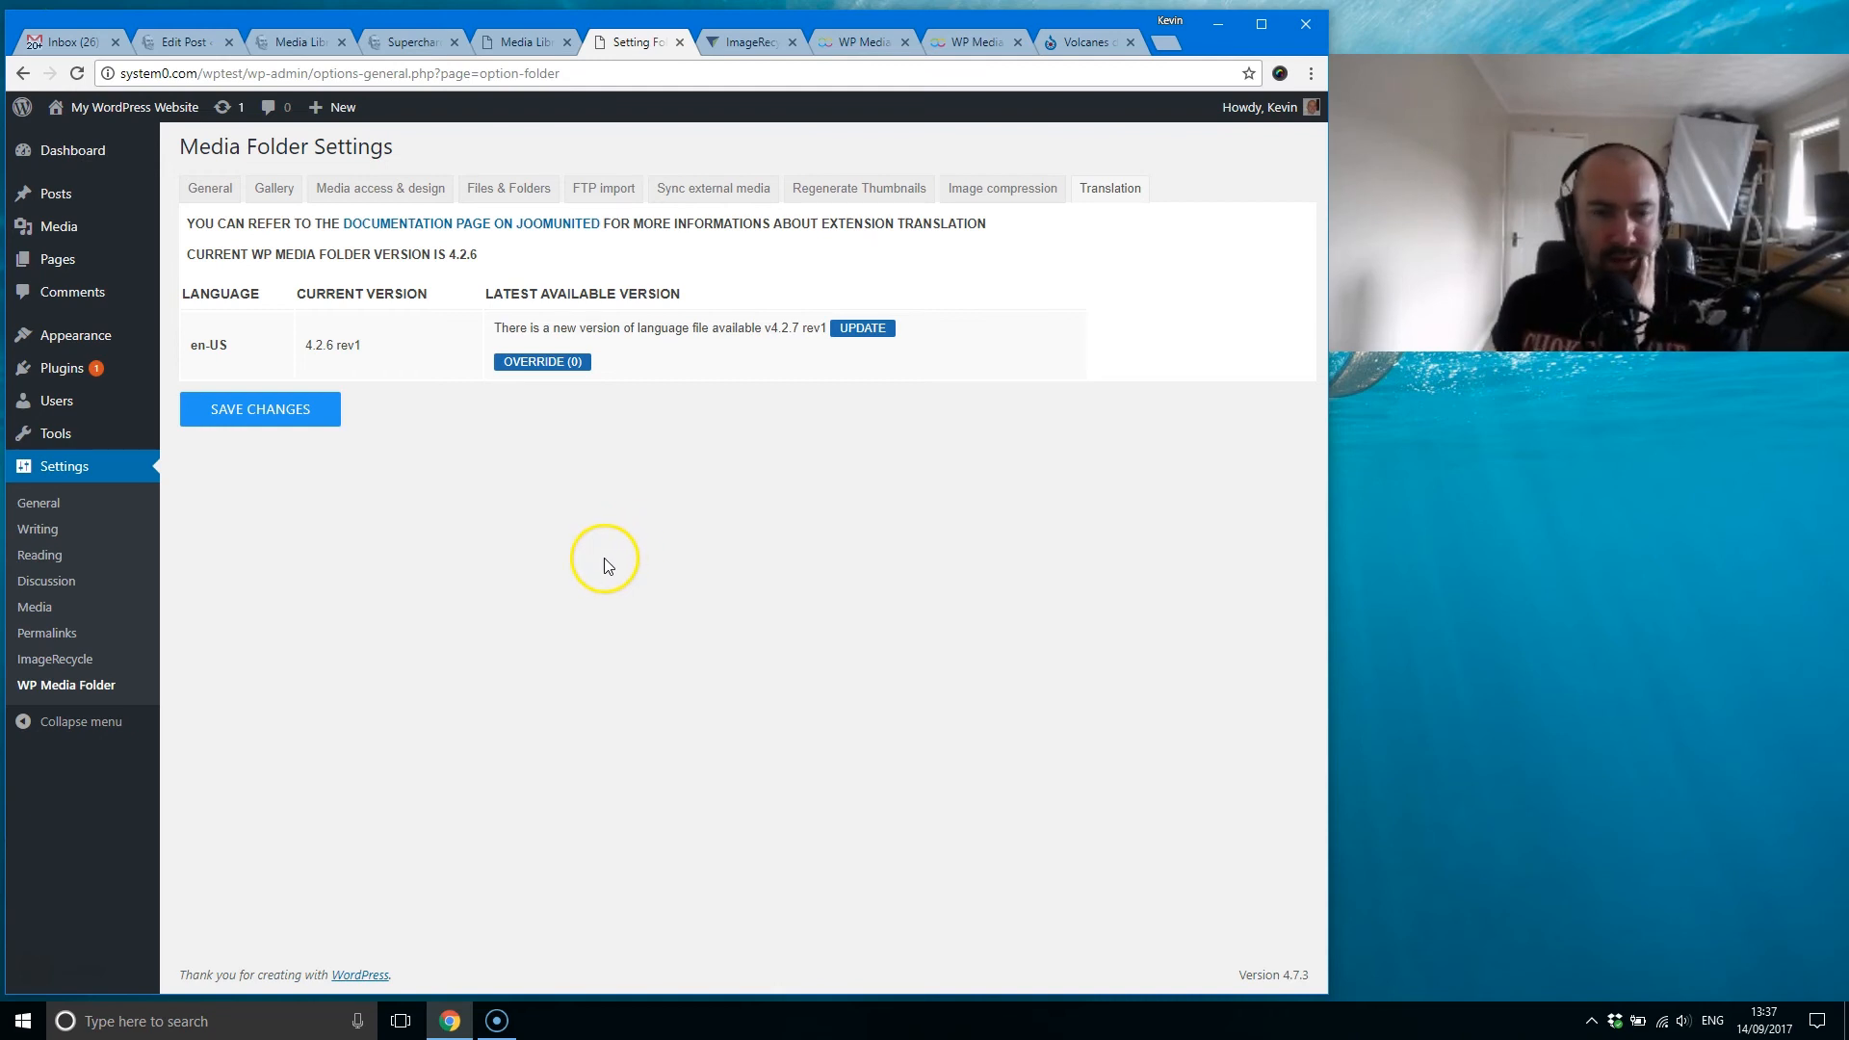
right_click(553, 234)
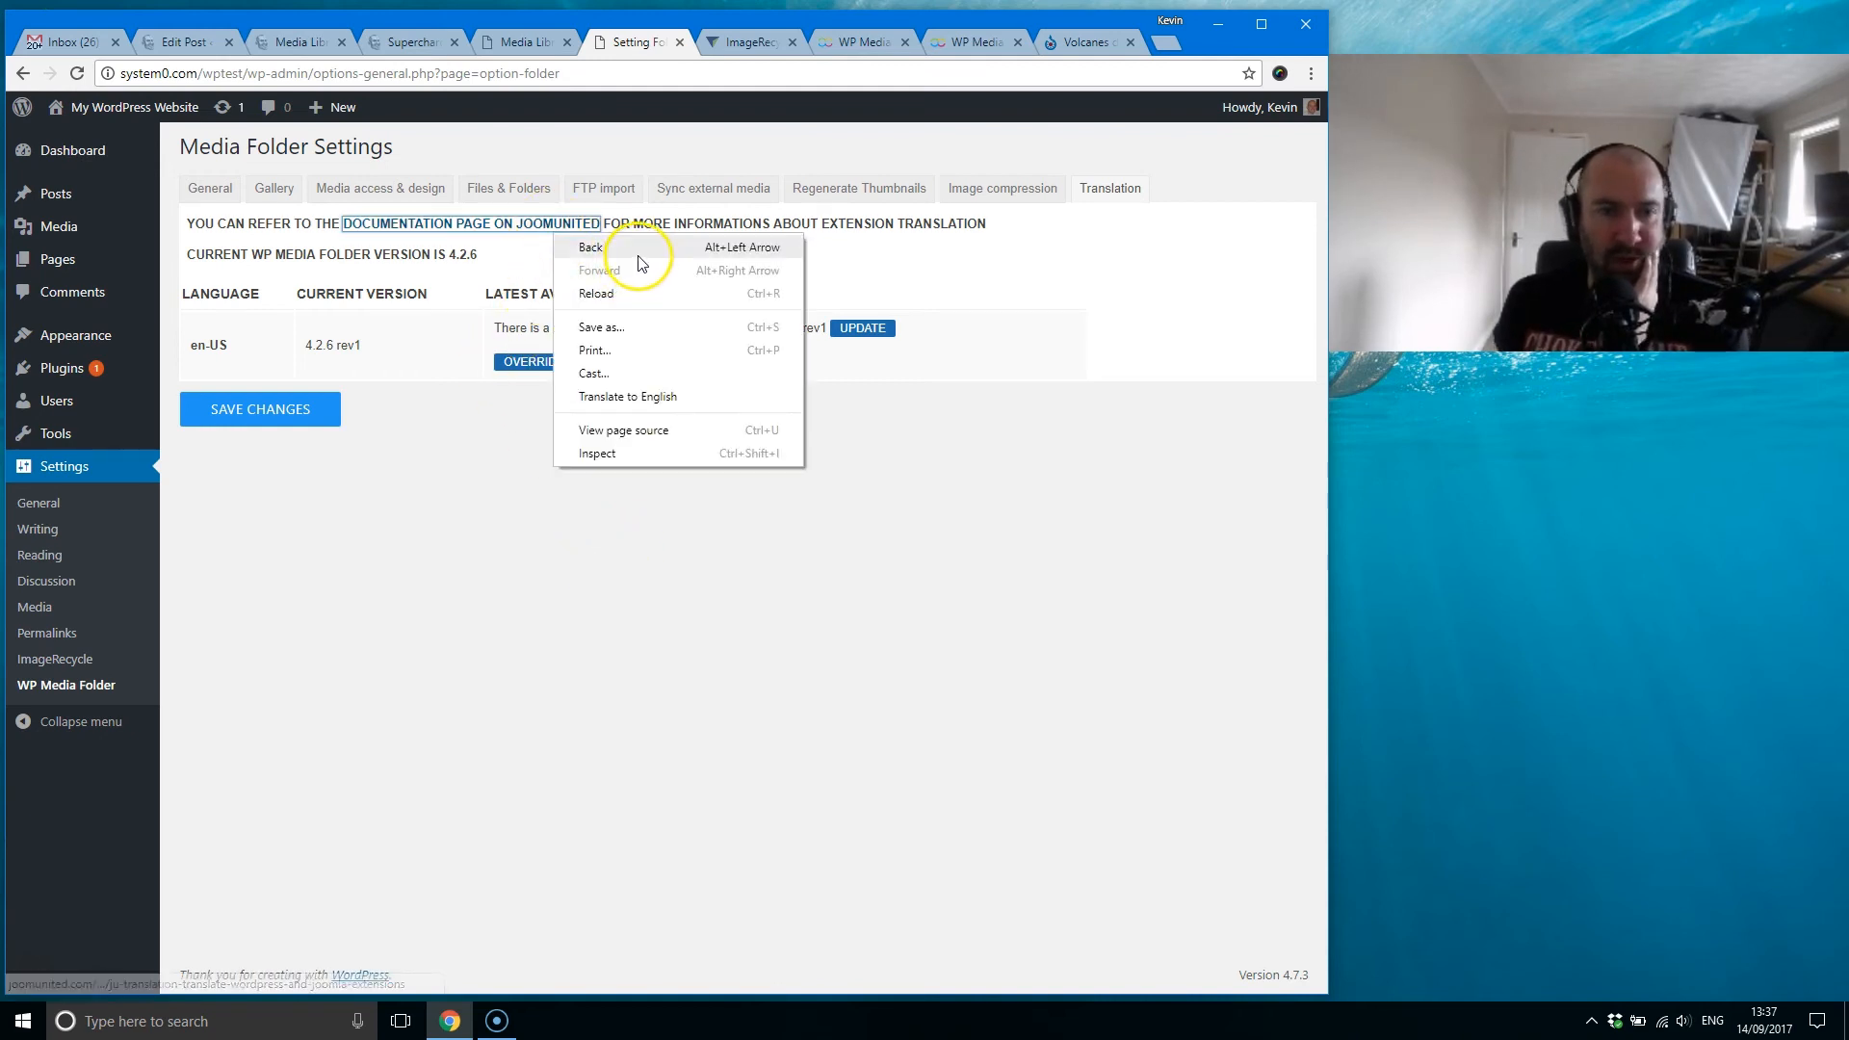
right_click(535, 225)
click(577, 239)
click(782, 42)
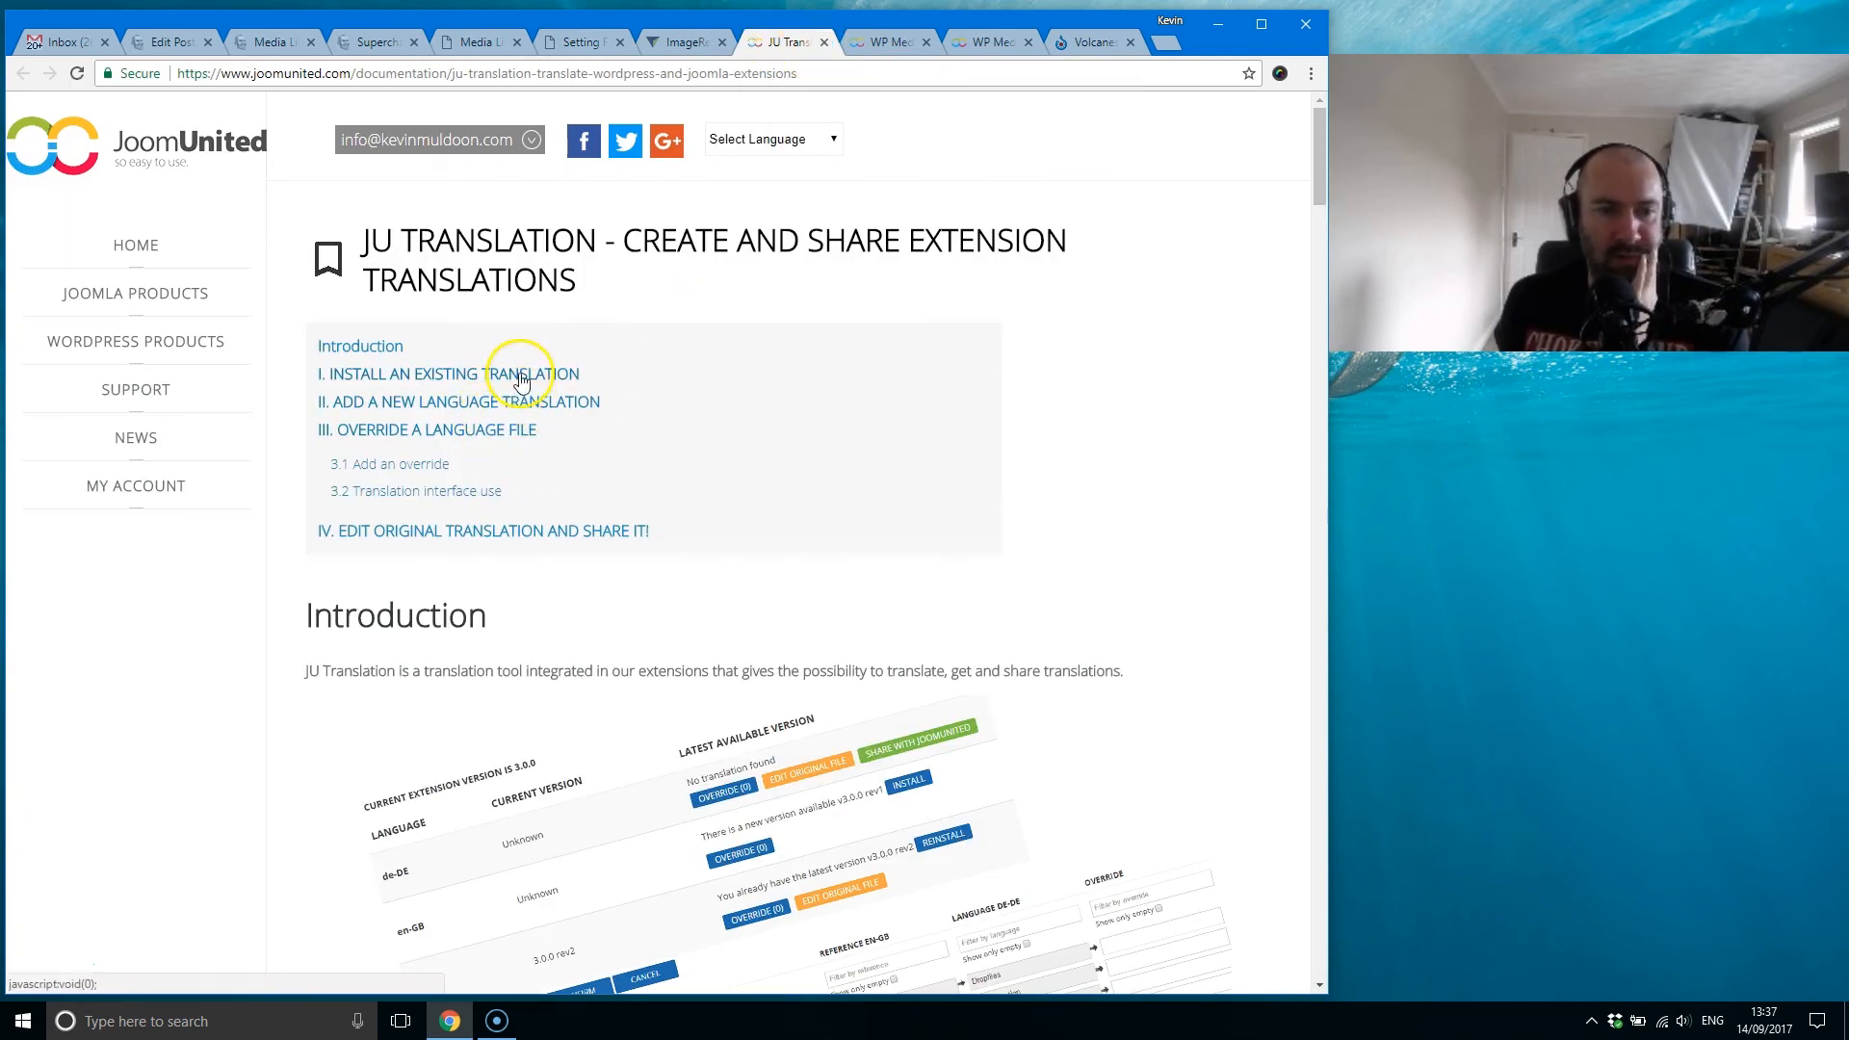
click(824, 43)
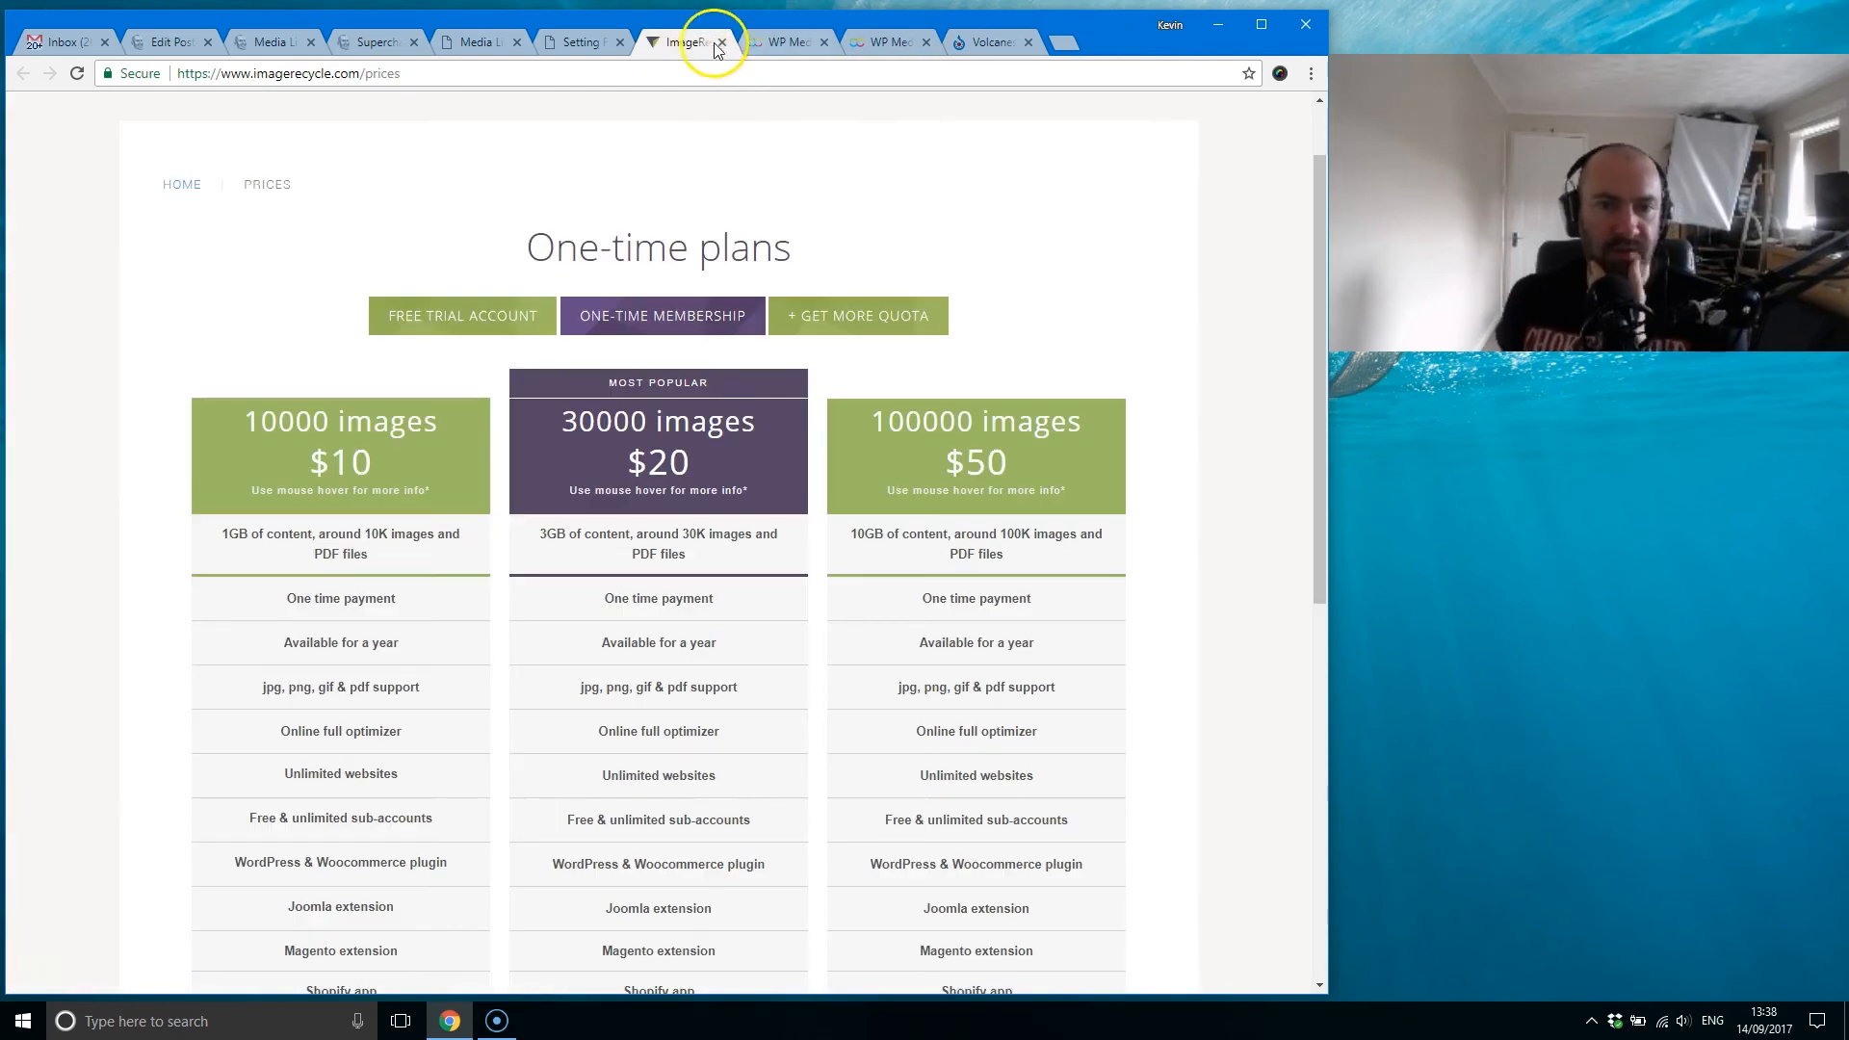
Step: Close the ImageRecycle pricing page, check the WP Media Folder plugin prices, and view the introduction of the cloud addon page
click(721, 42)
click(686, 42)
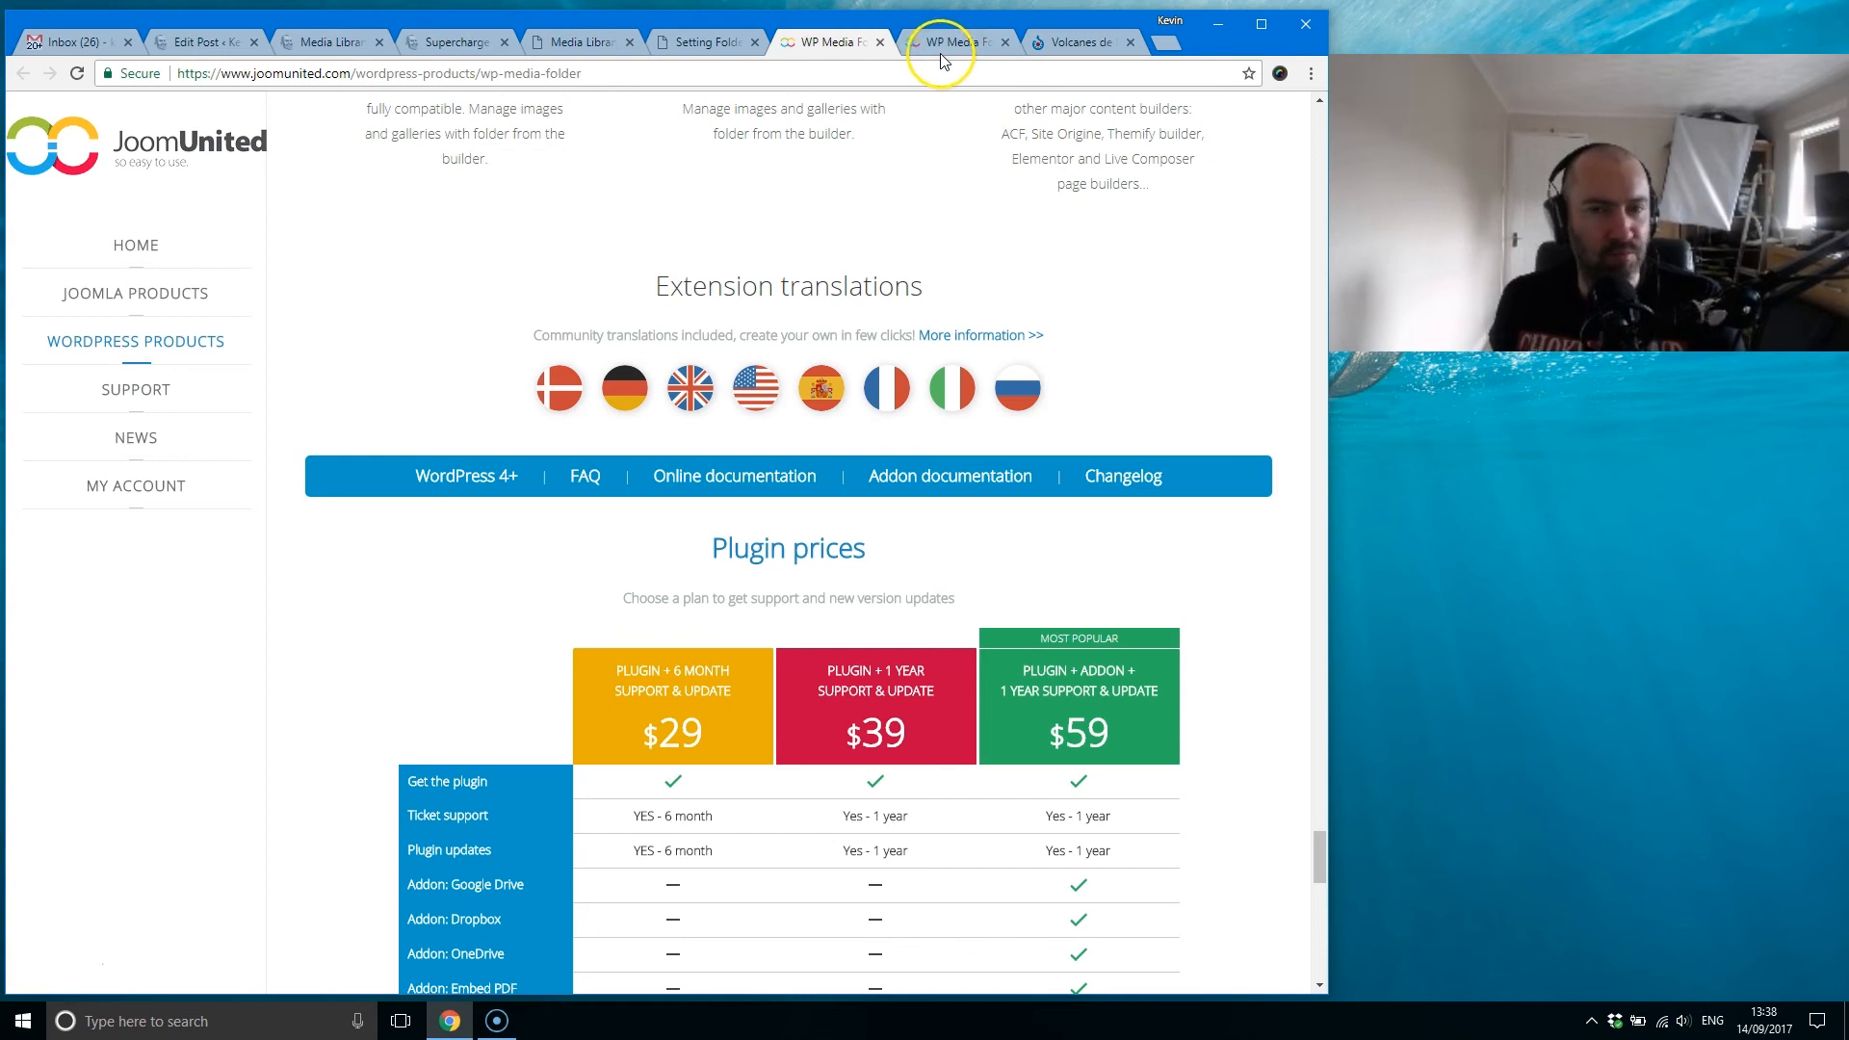
click(964, 46)
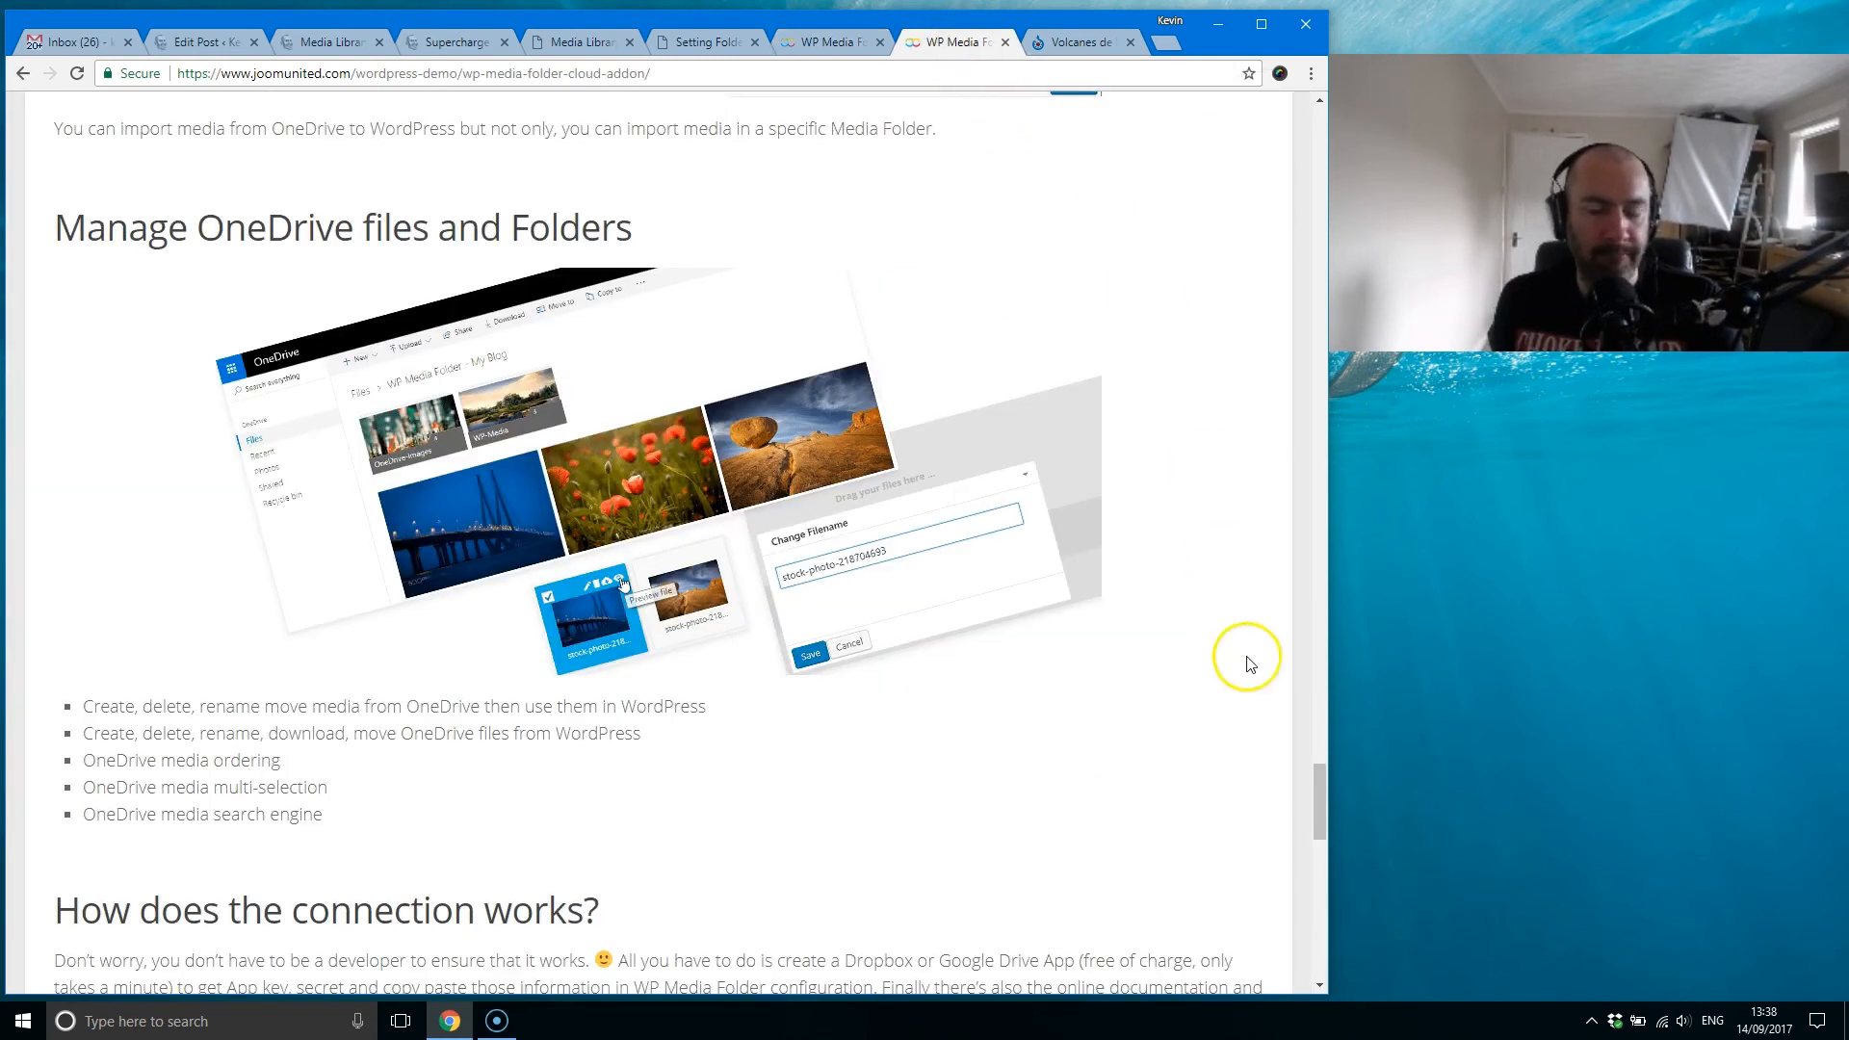
drag(1321, 810, 1277, 131)
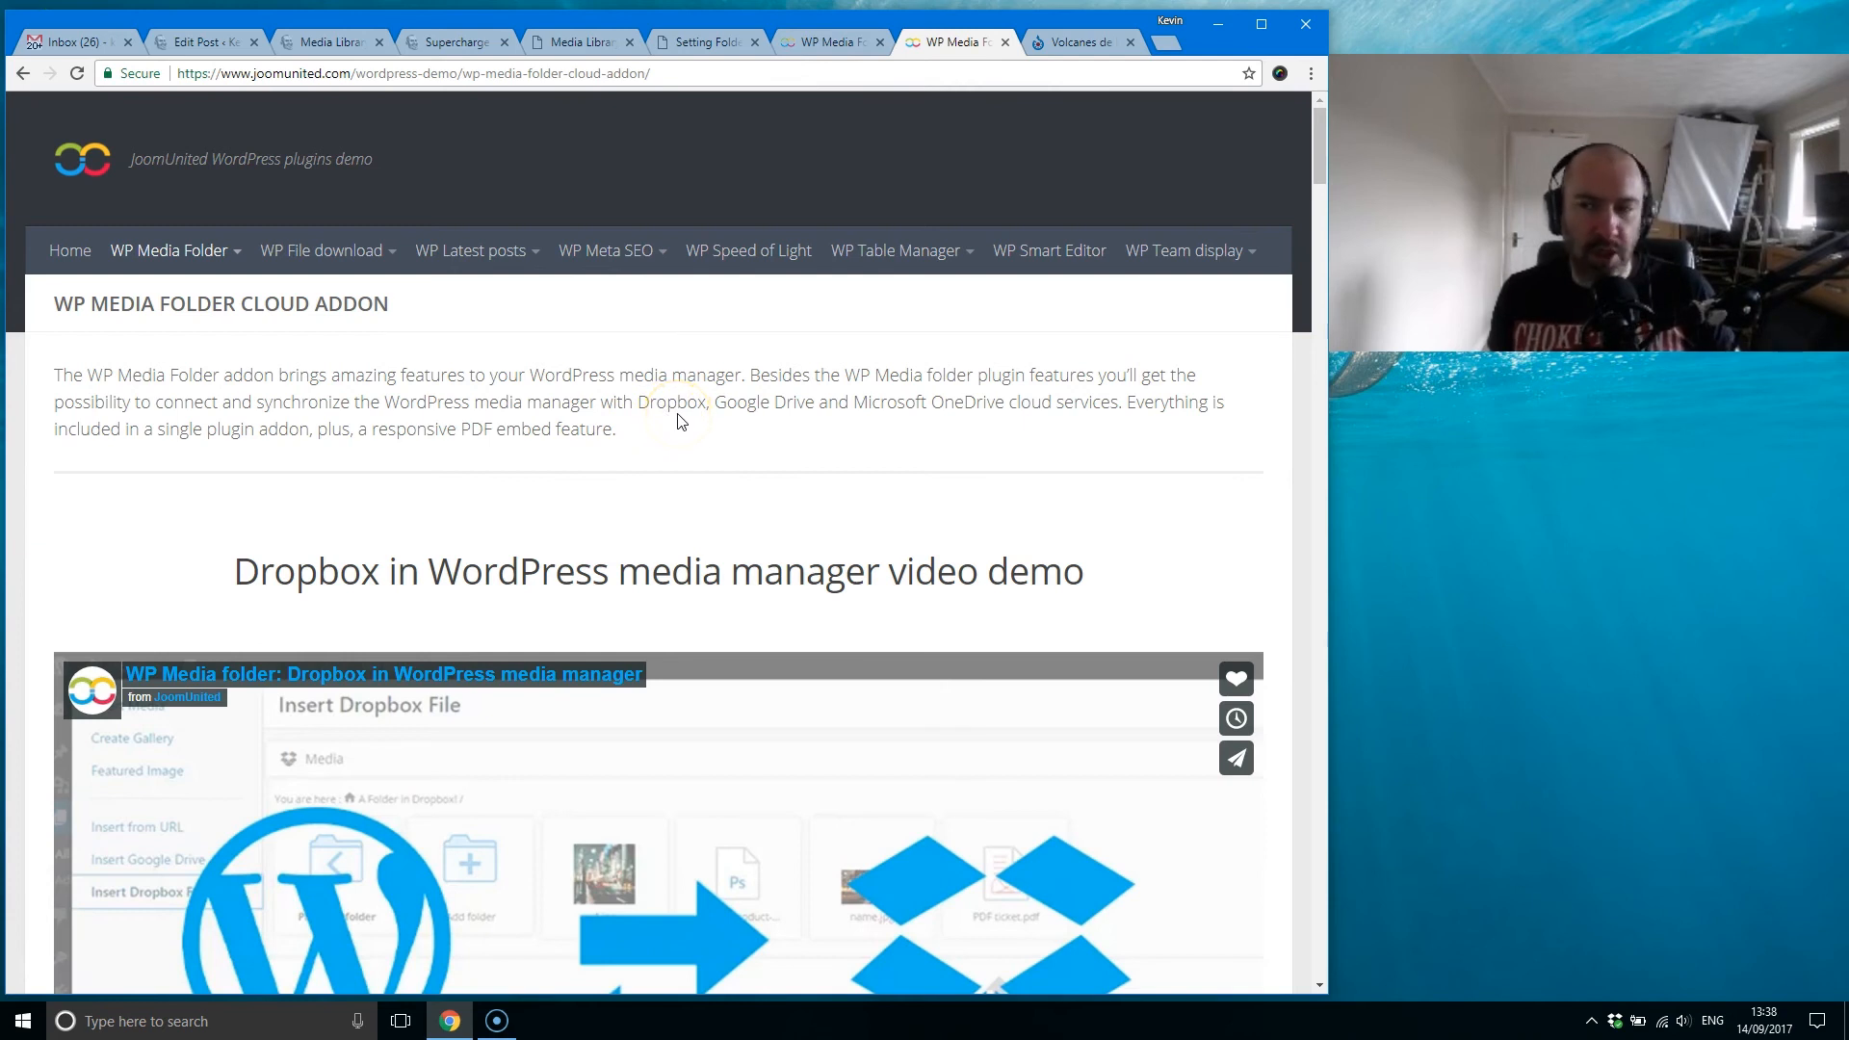
Step: Revisit the WP Media Folder Translation settings and view the introduction at the start of the plugin's JoomUnited product page
click(711, 42)
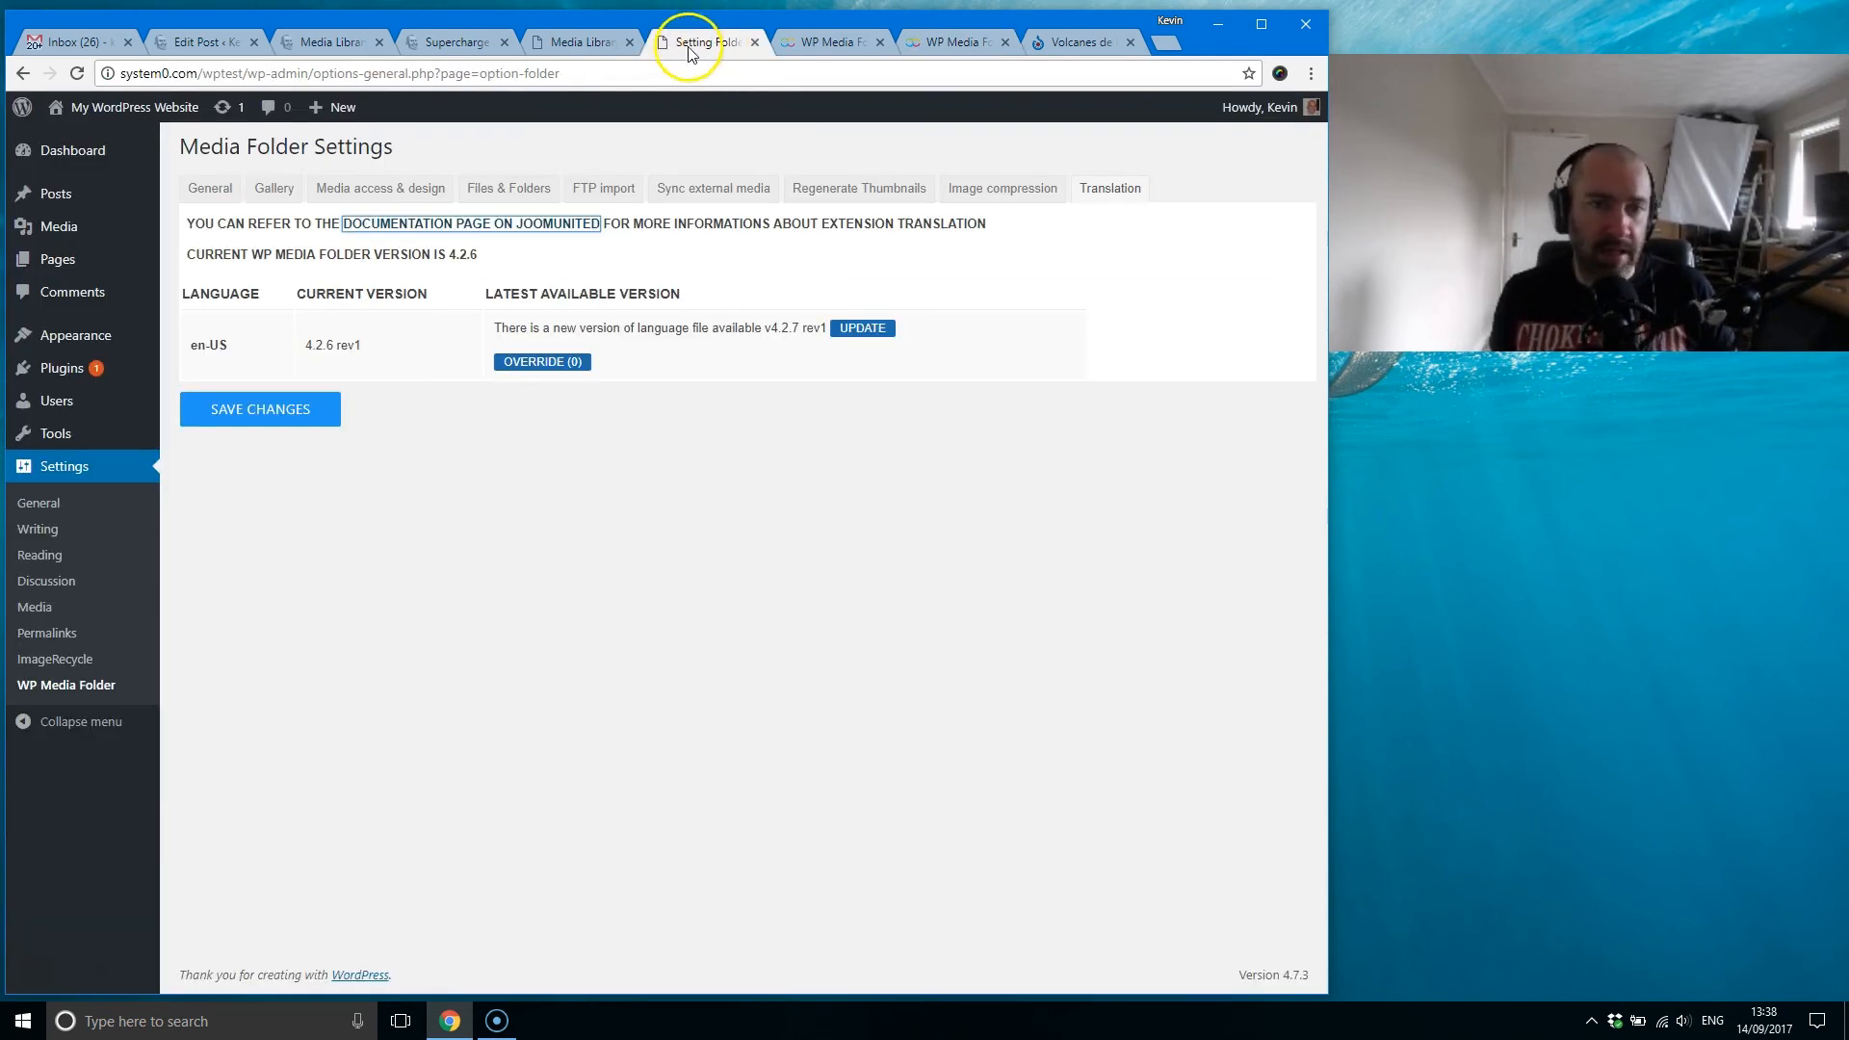
mouse_move(69, 397)
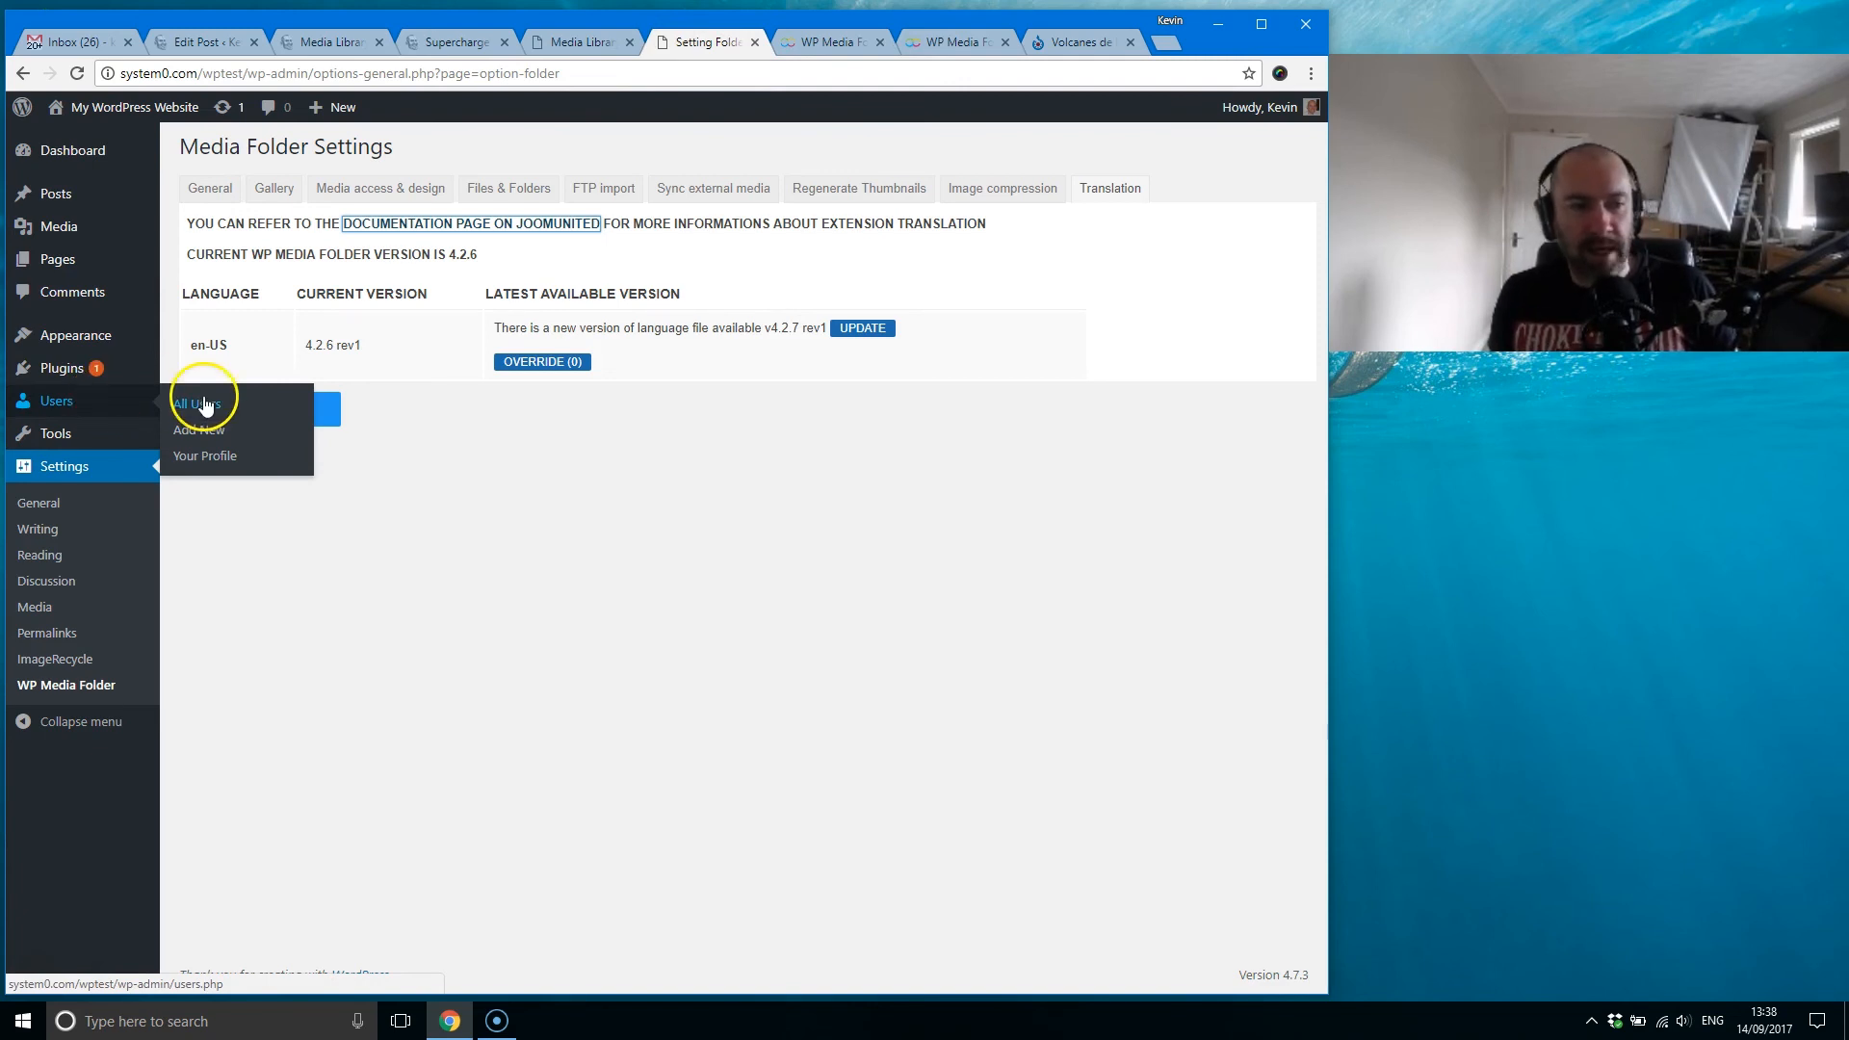
mouse_move(77, 225)
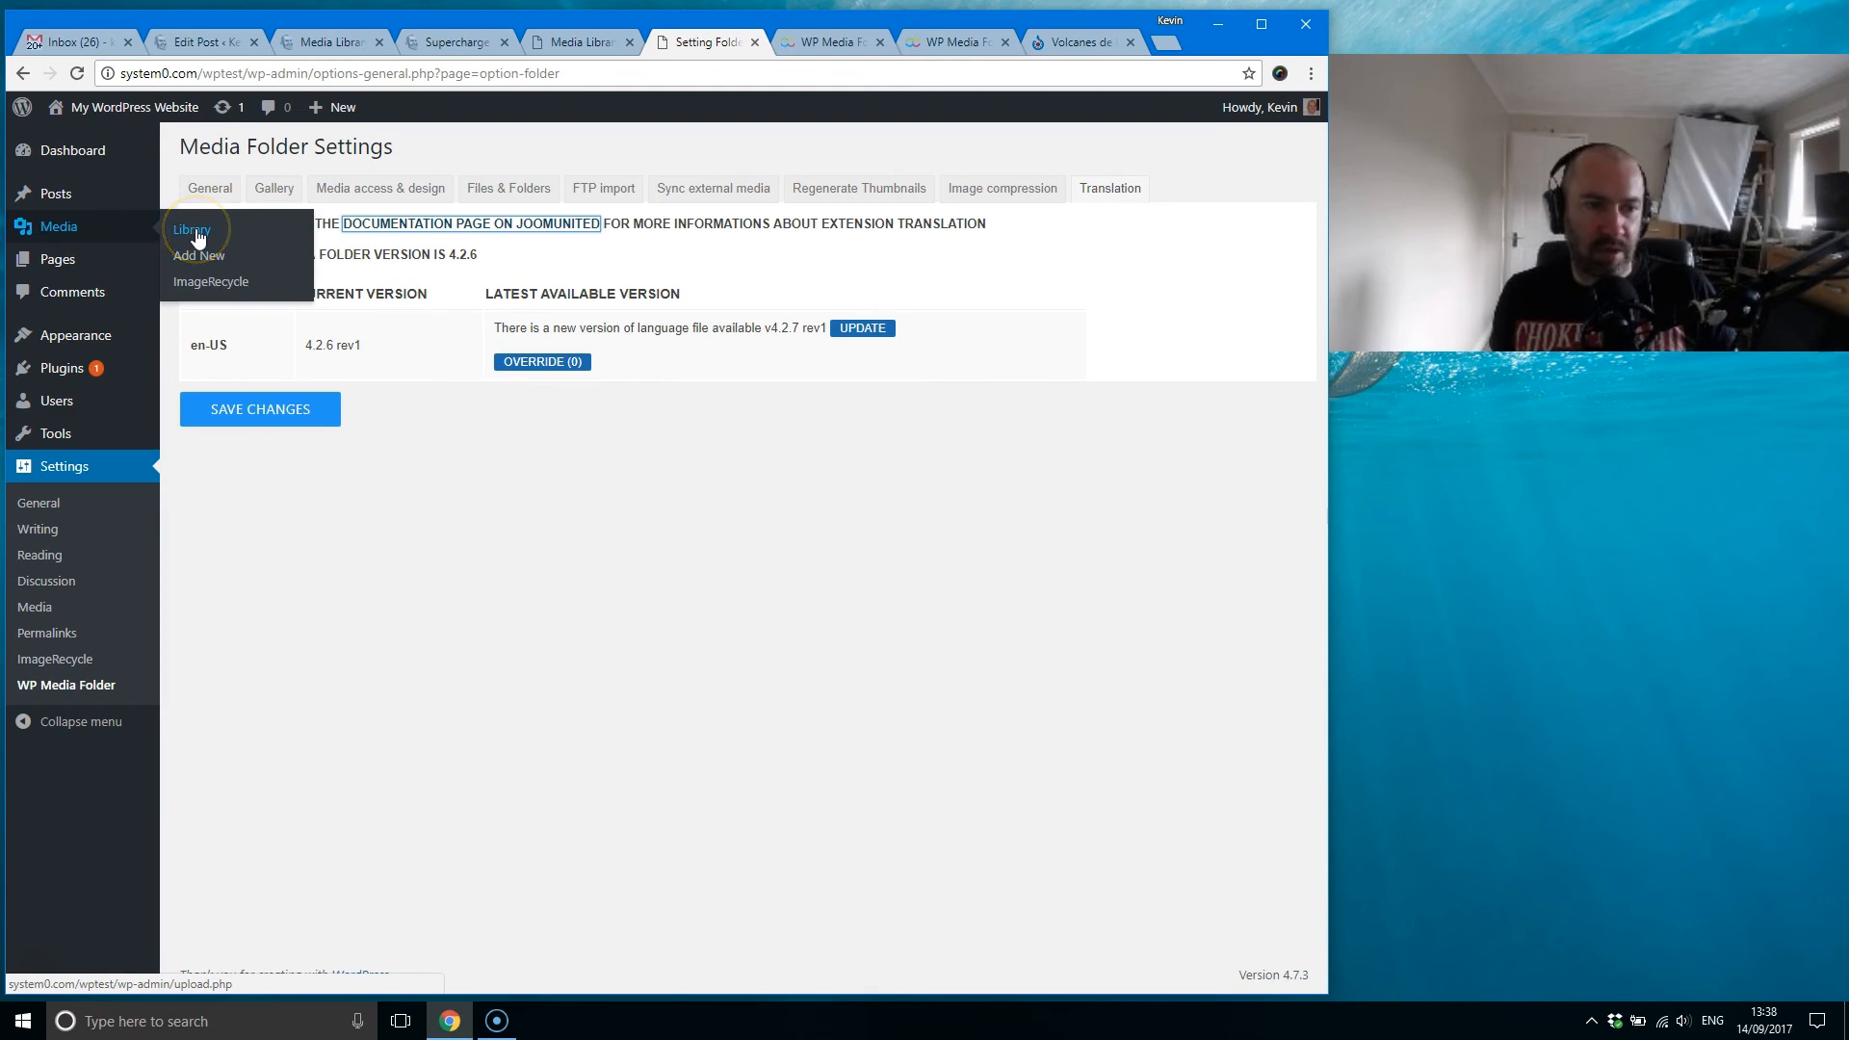
click(839, 44)
scroll(681, 524, up, 15)
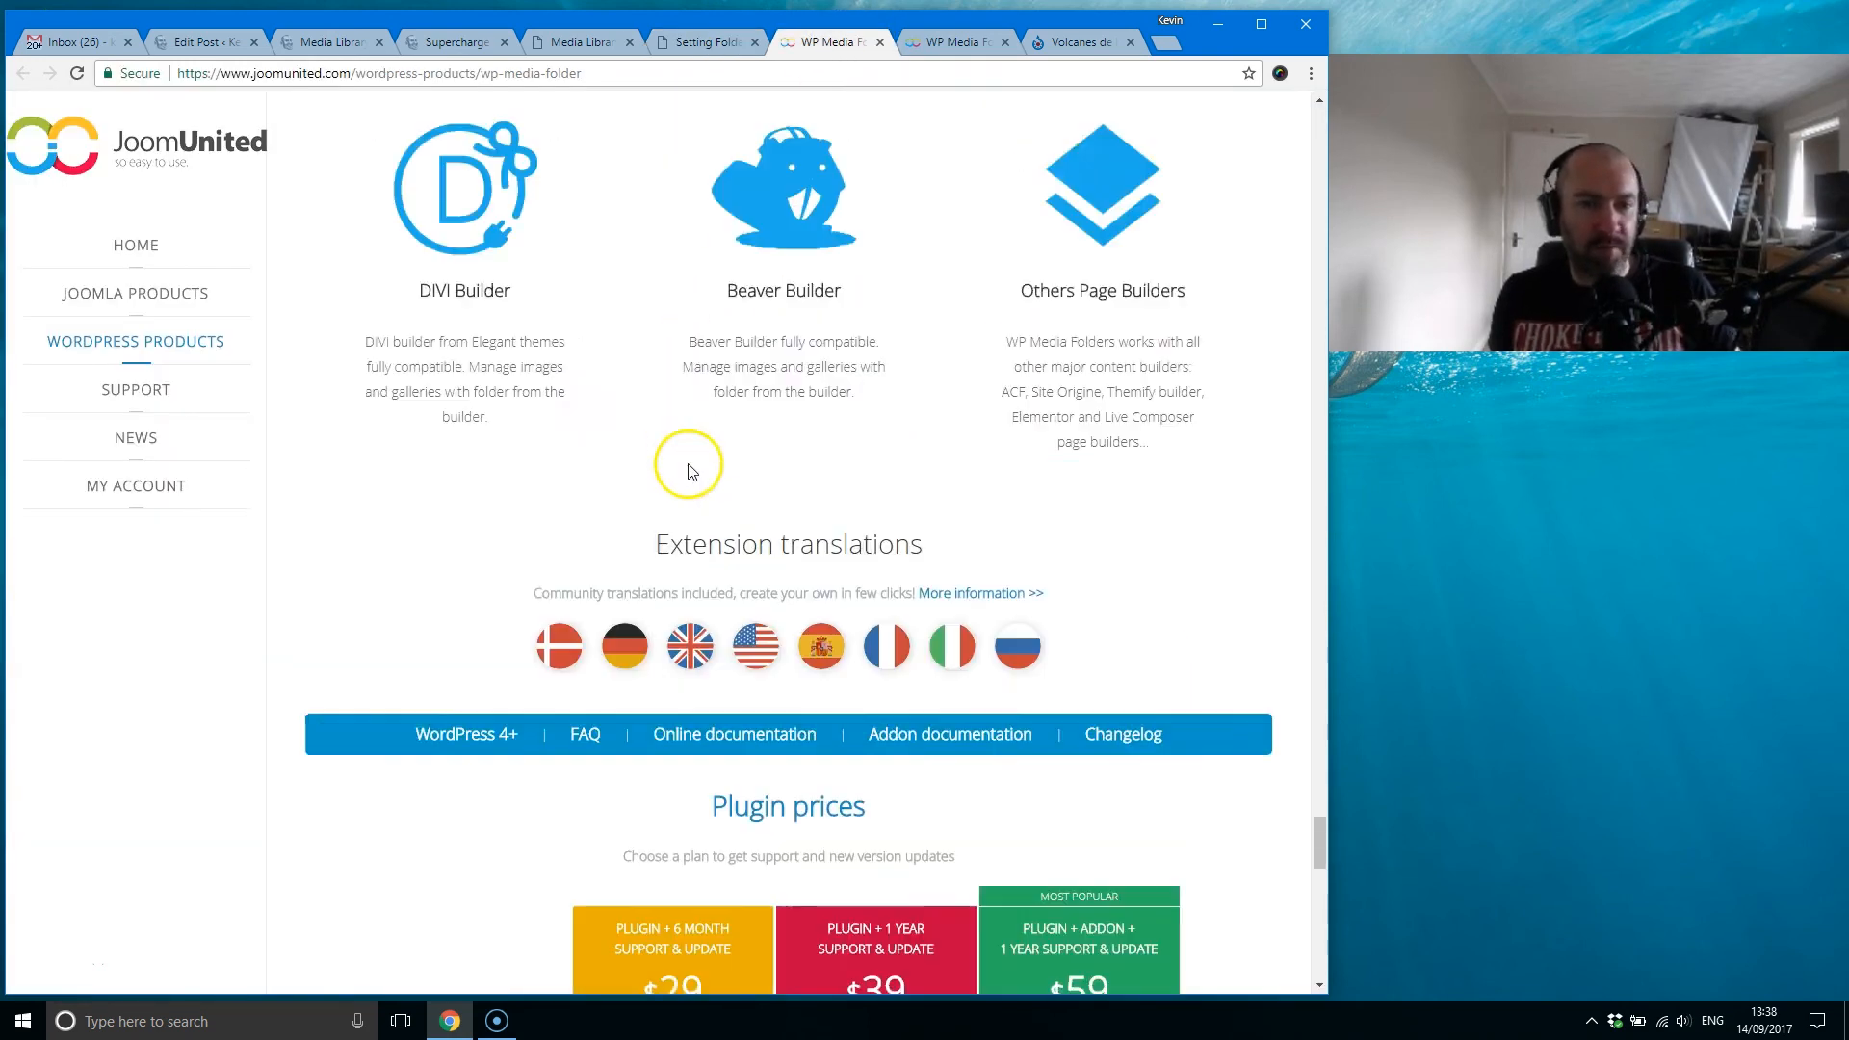
drag(1311, 744, 1306, 125)
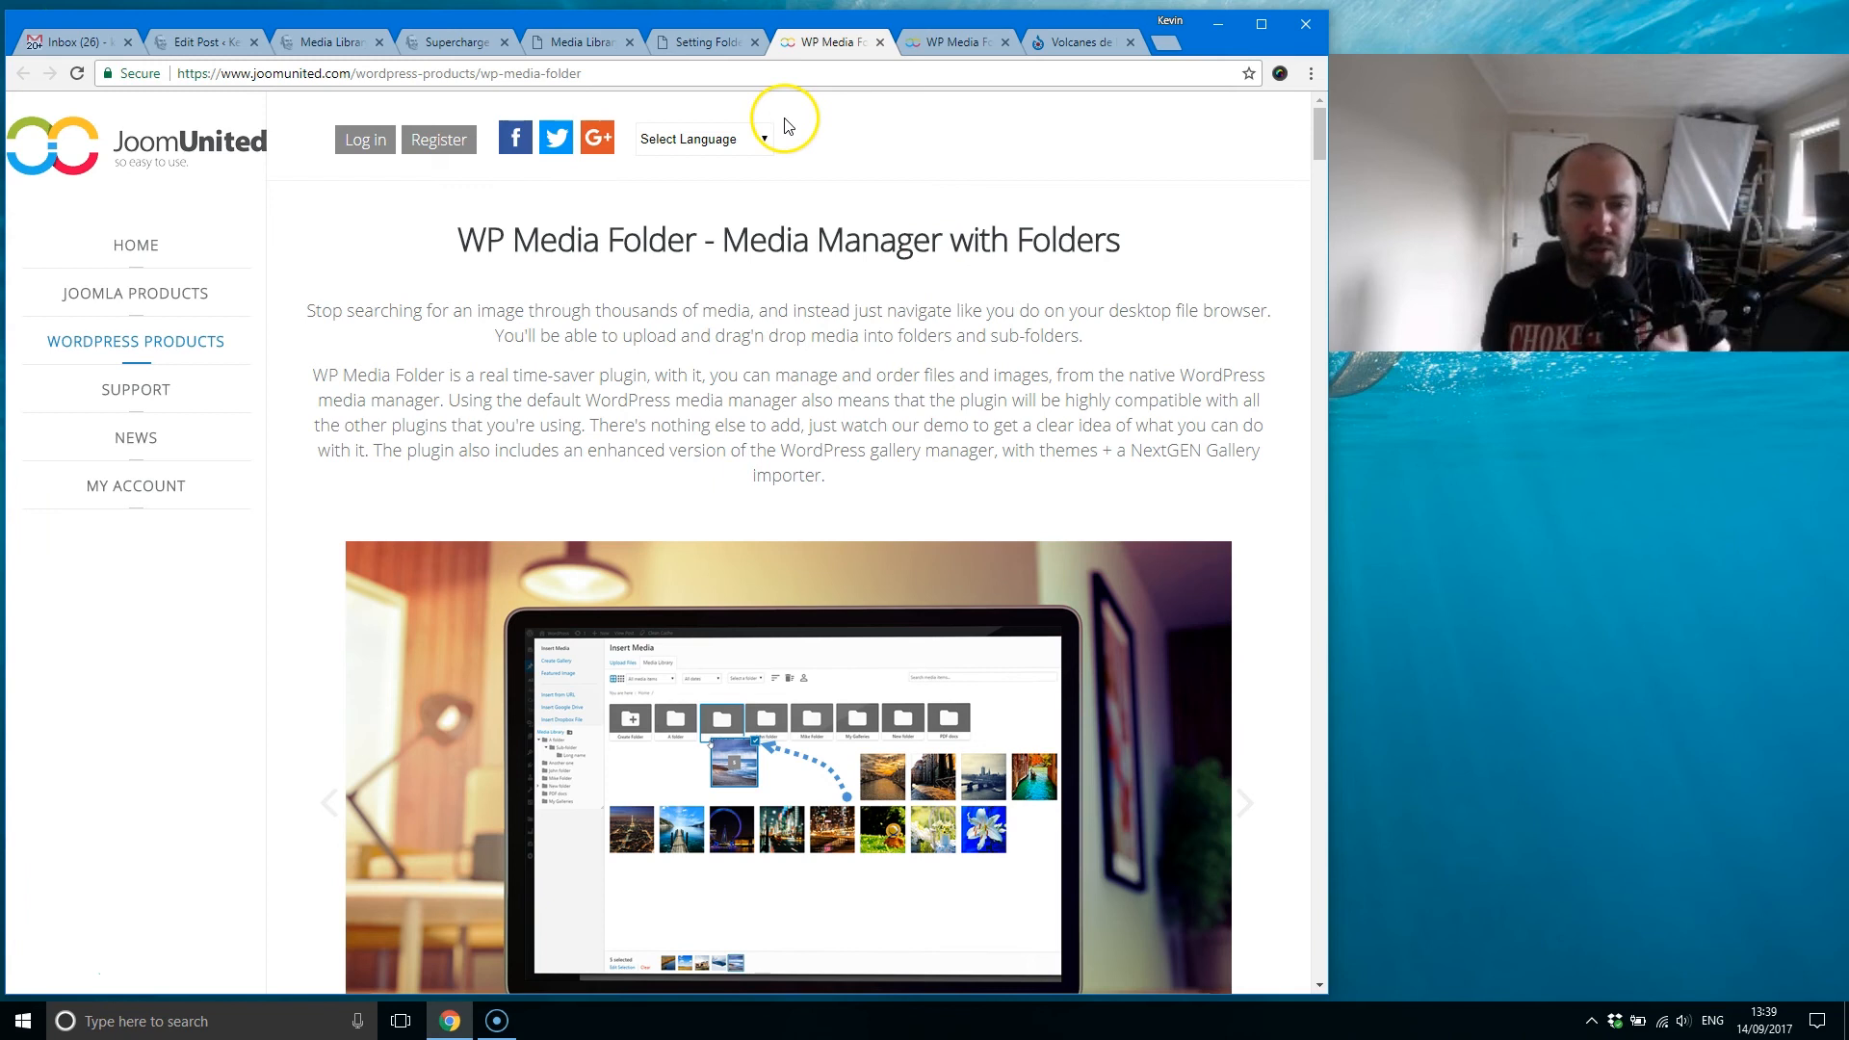
Step: Return to the WP Media Folder settings in WordPress and reopen the plugin's cloud addon page
click(694, 56)
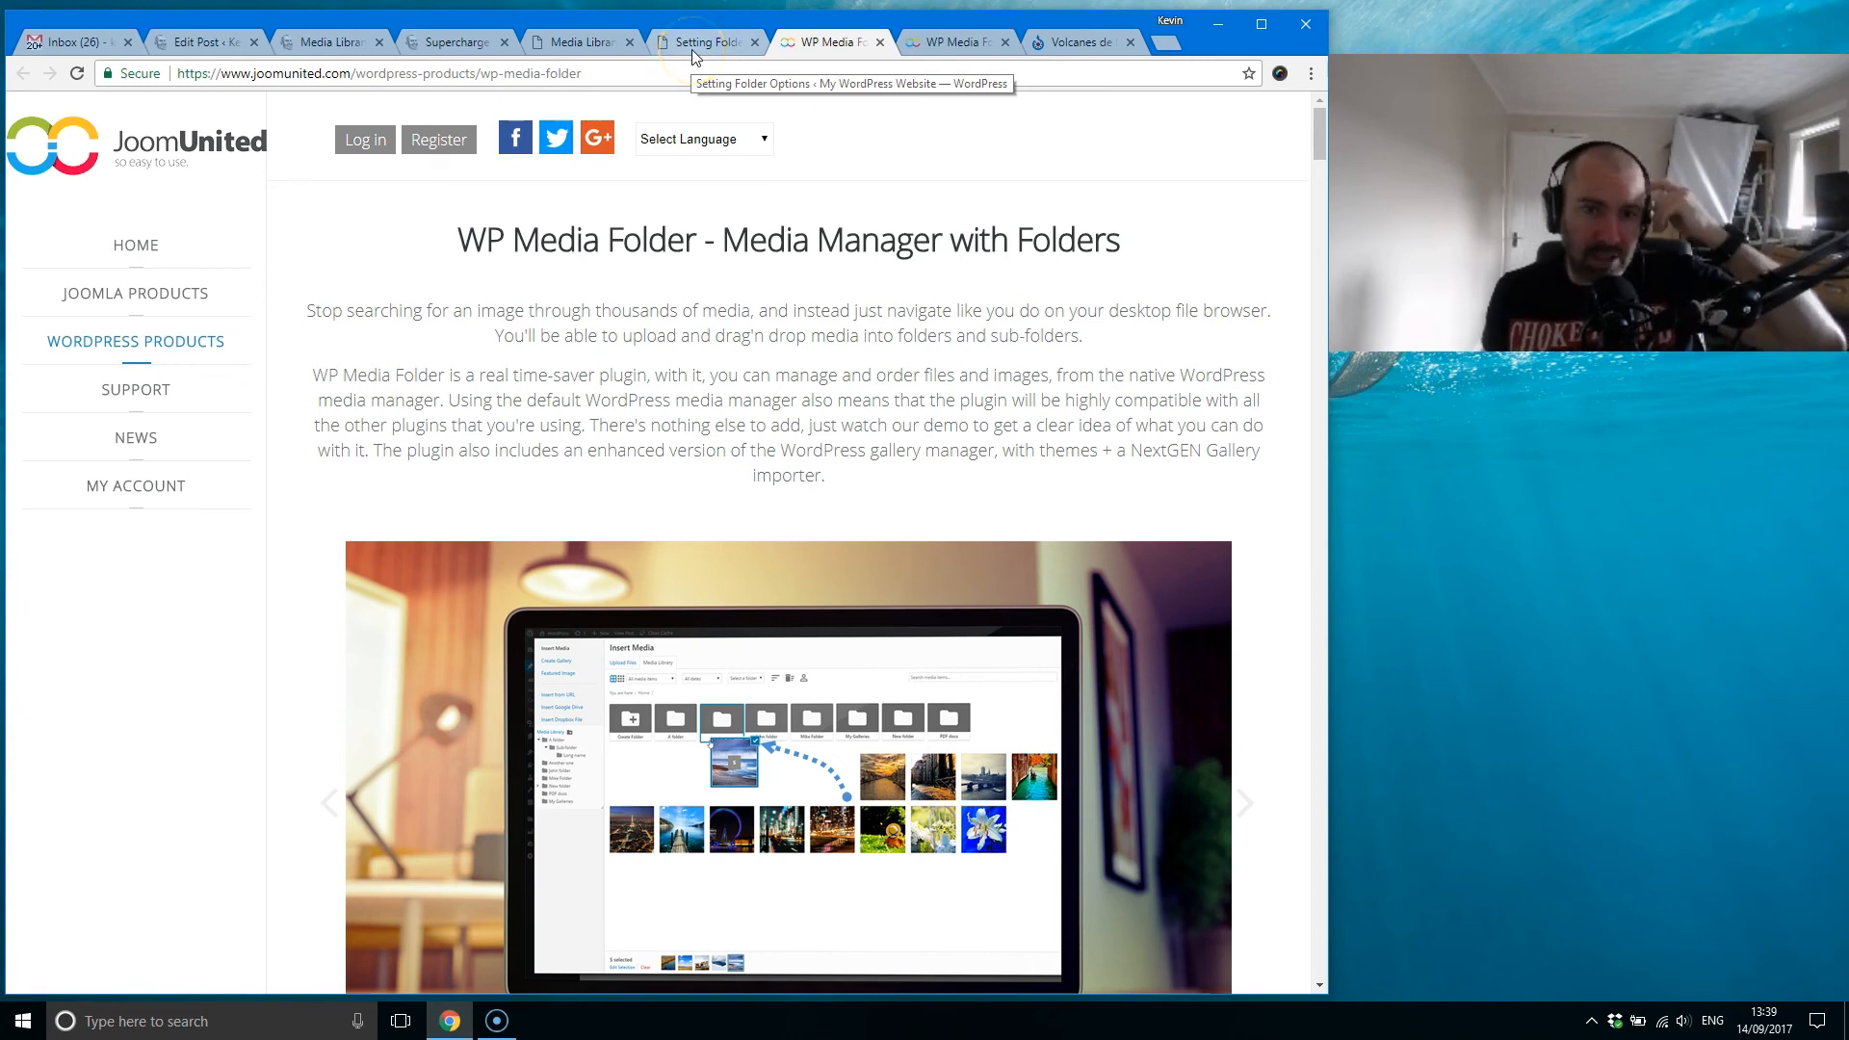
click(695, 55)
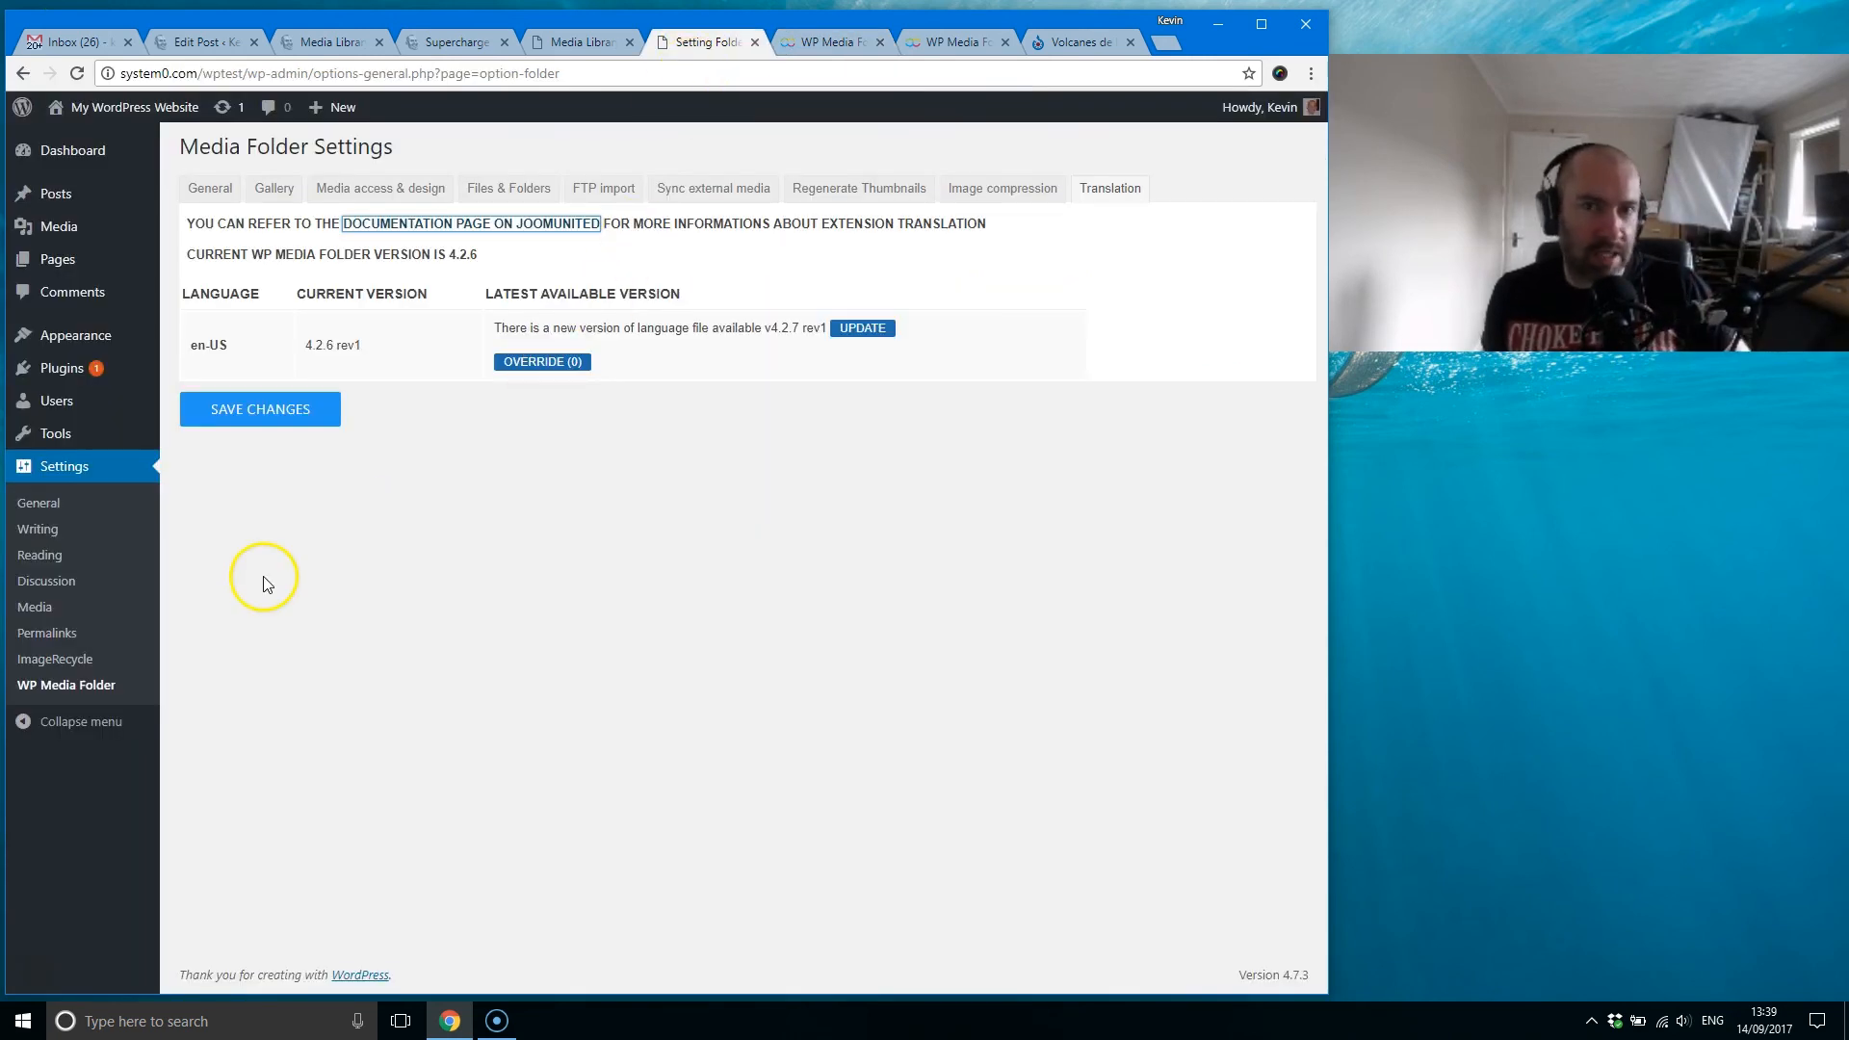
mouse_move(68, 443)
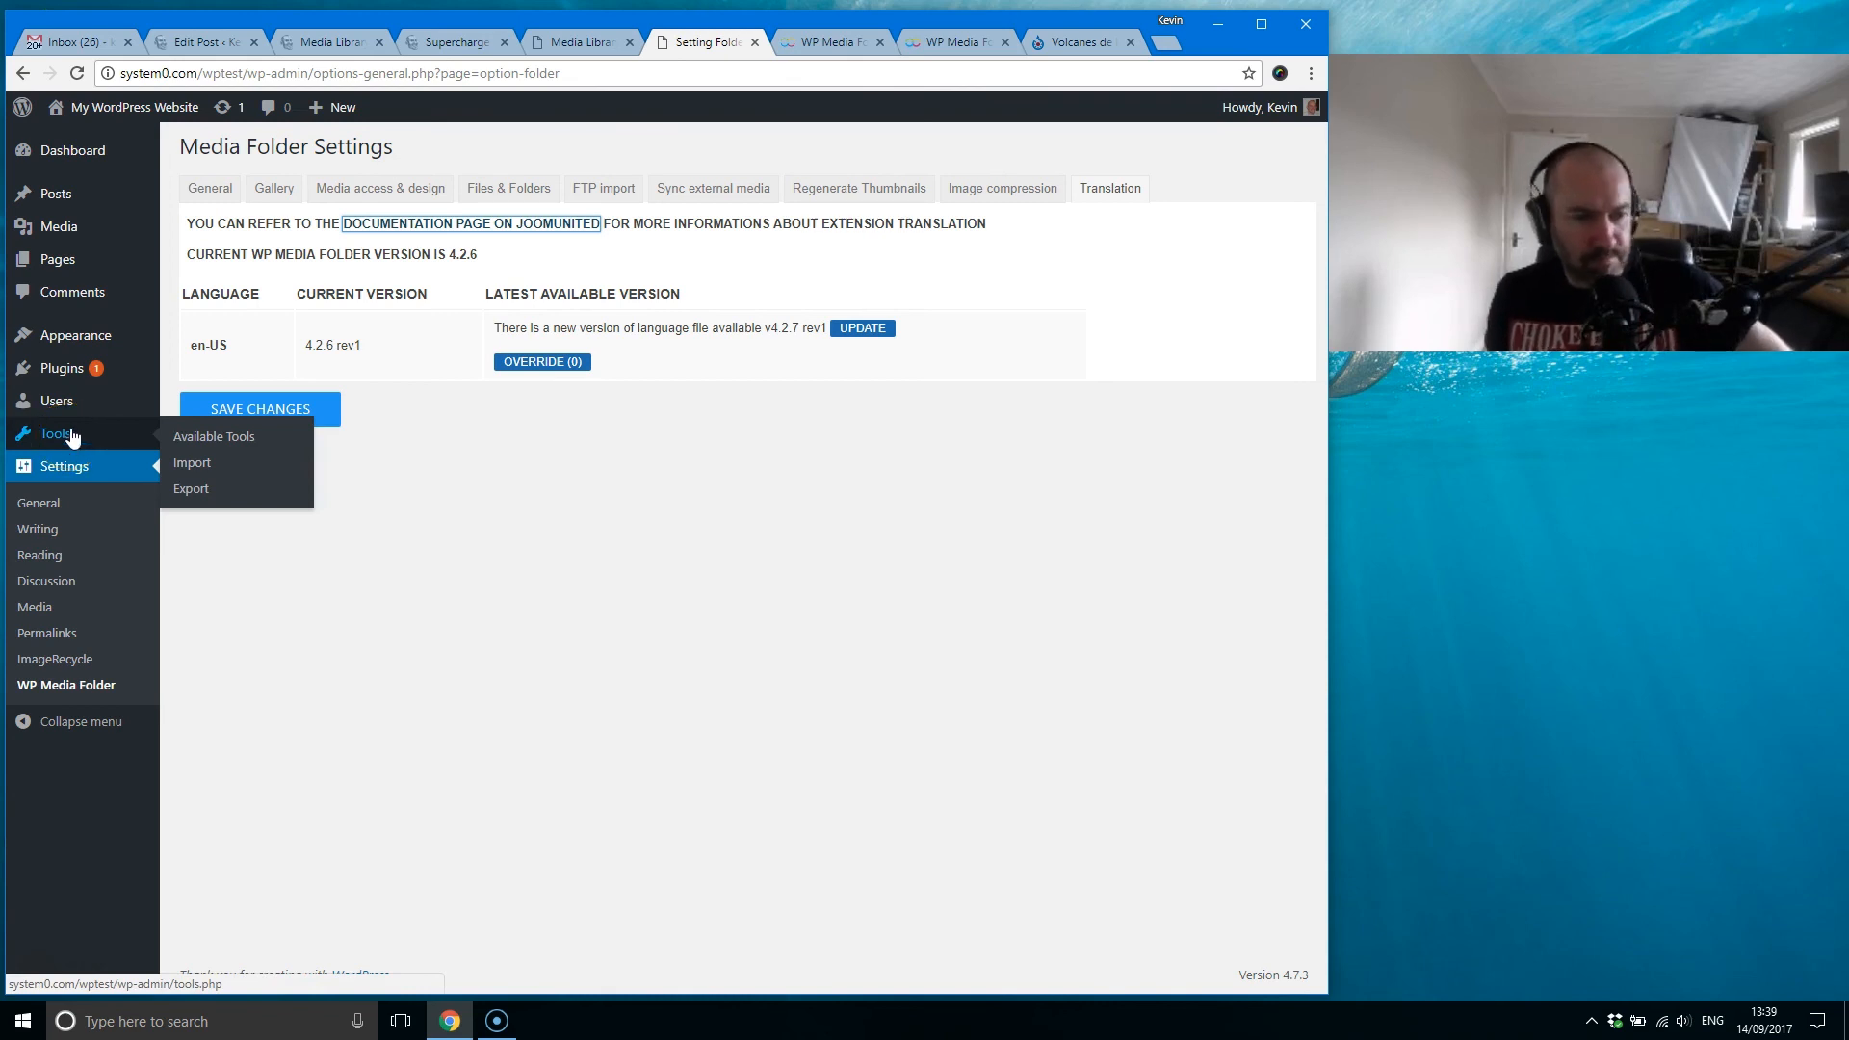
click(82, 437)
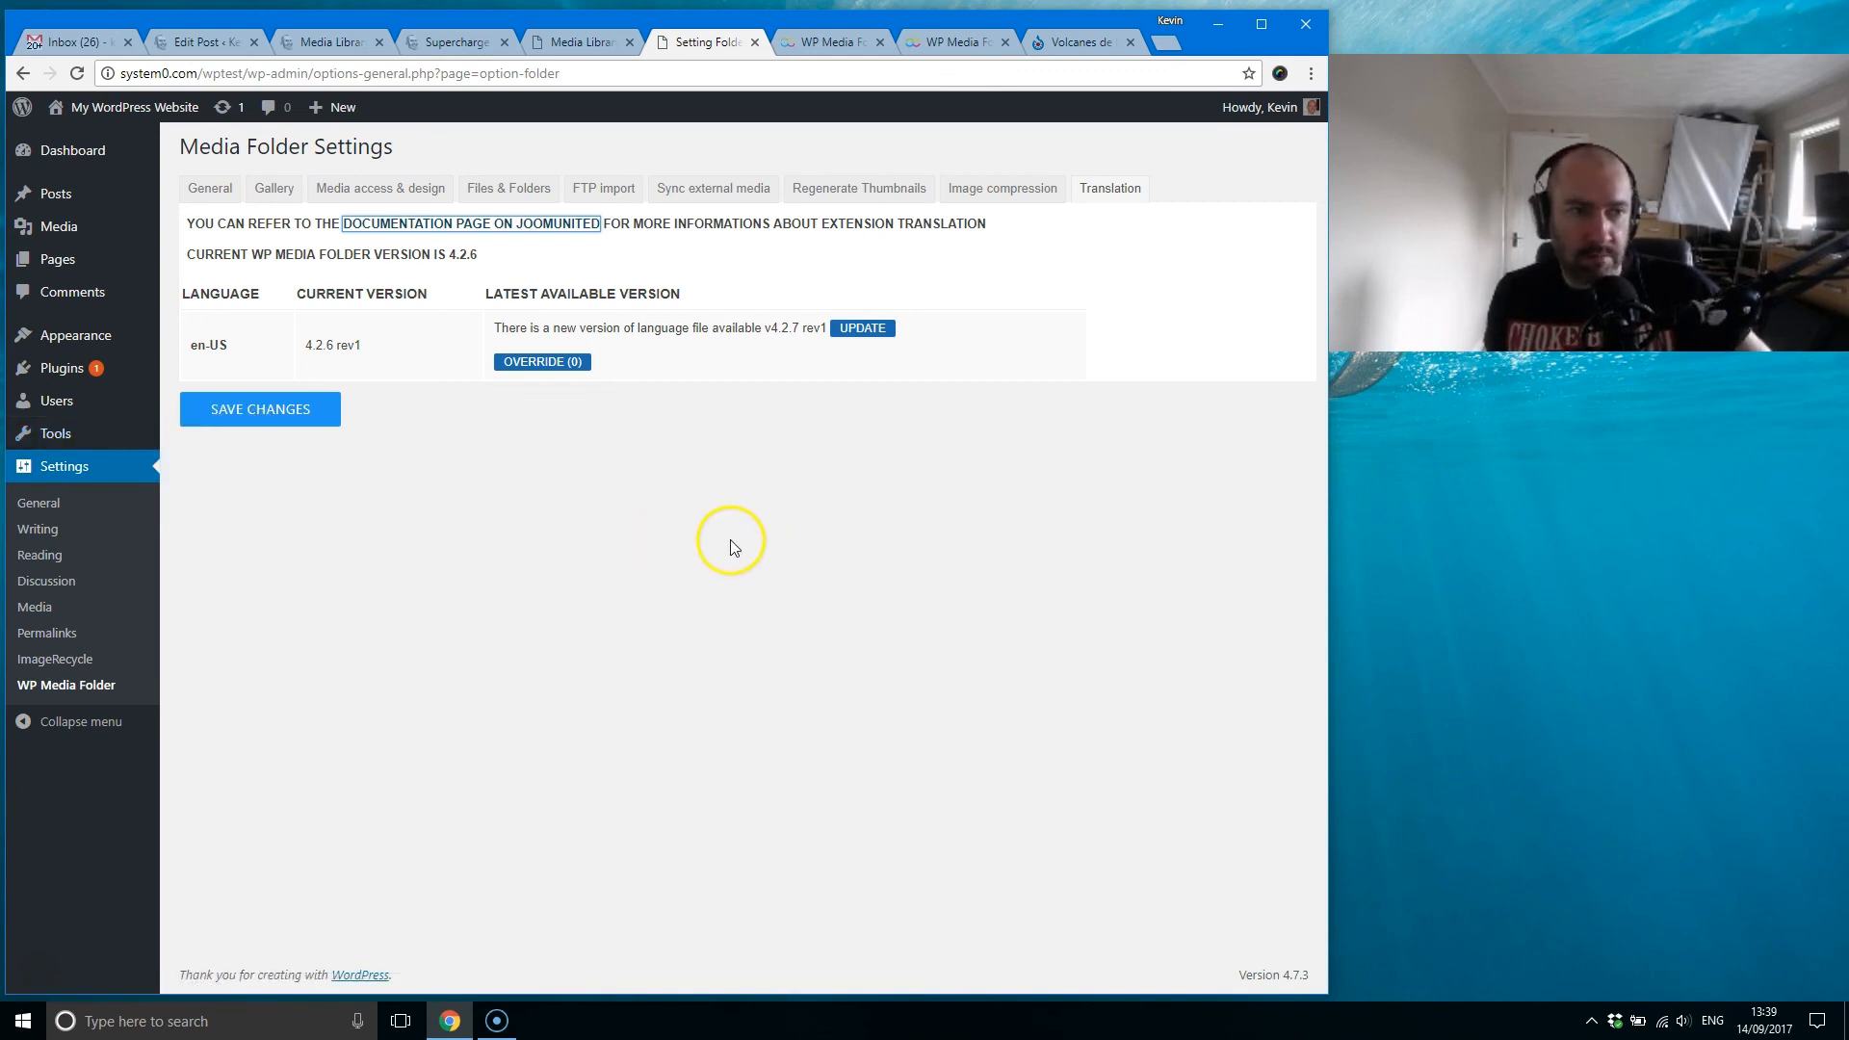
mouse_move(90, 229)
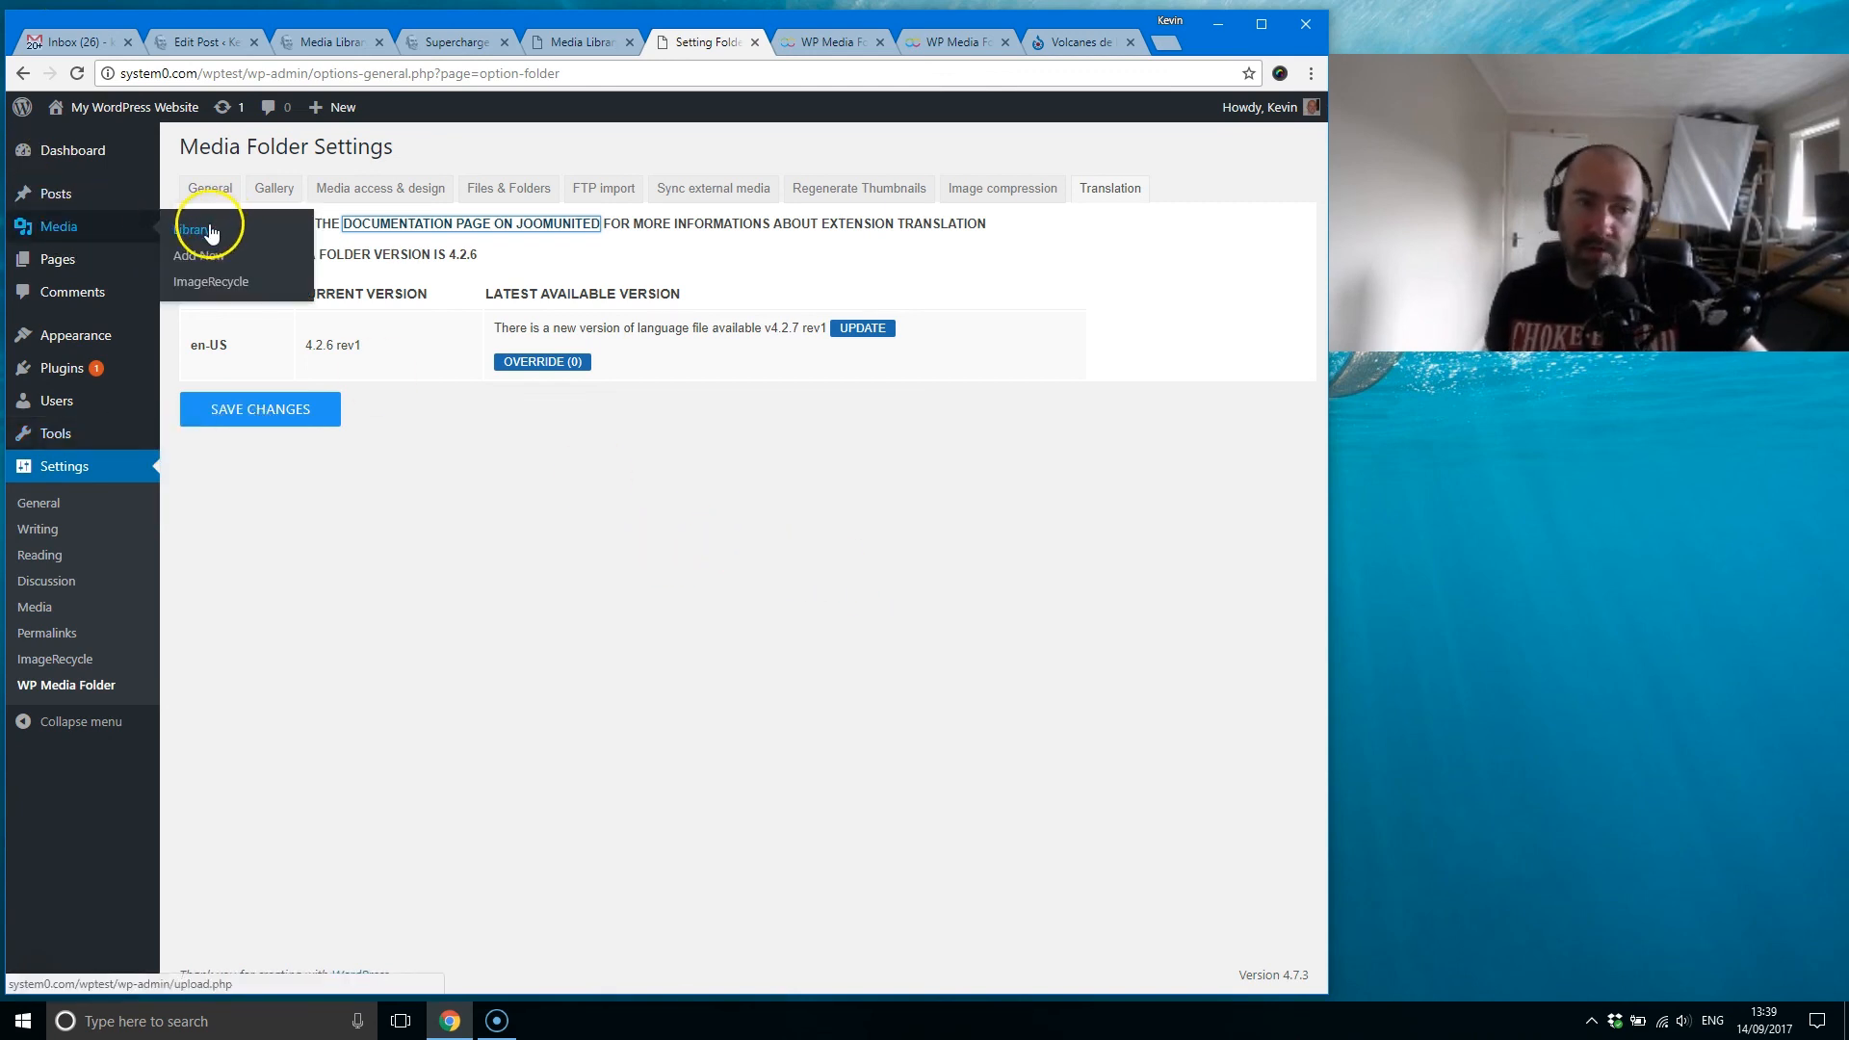
click(937, 43)
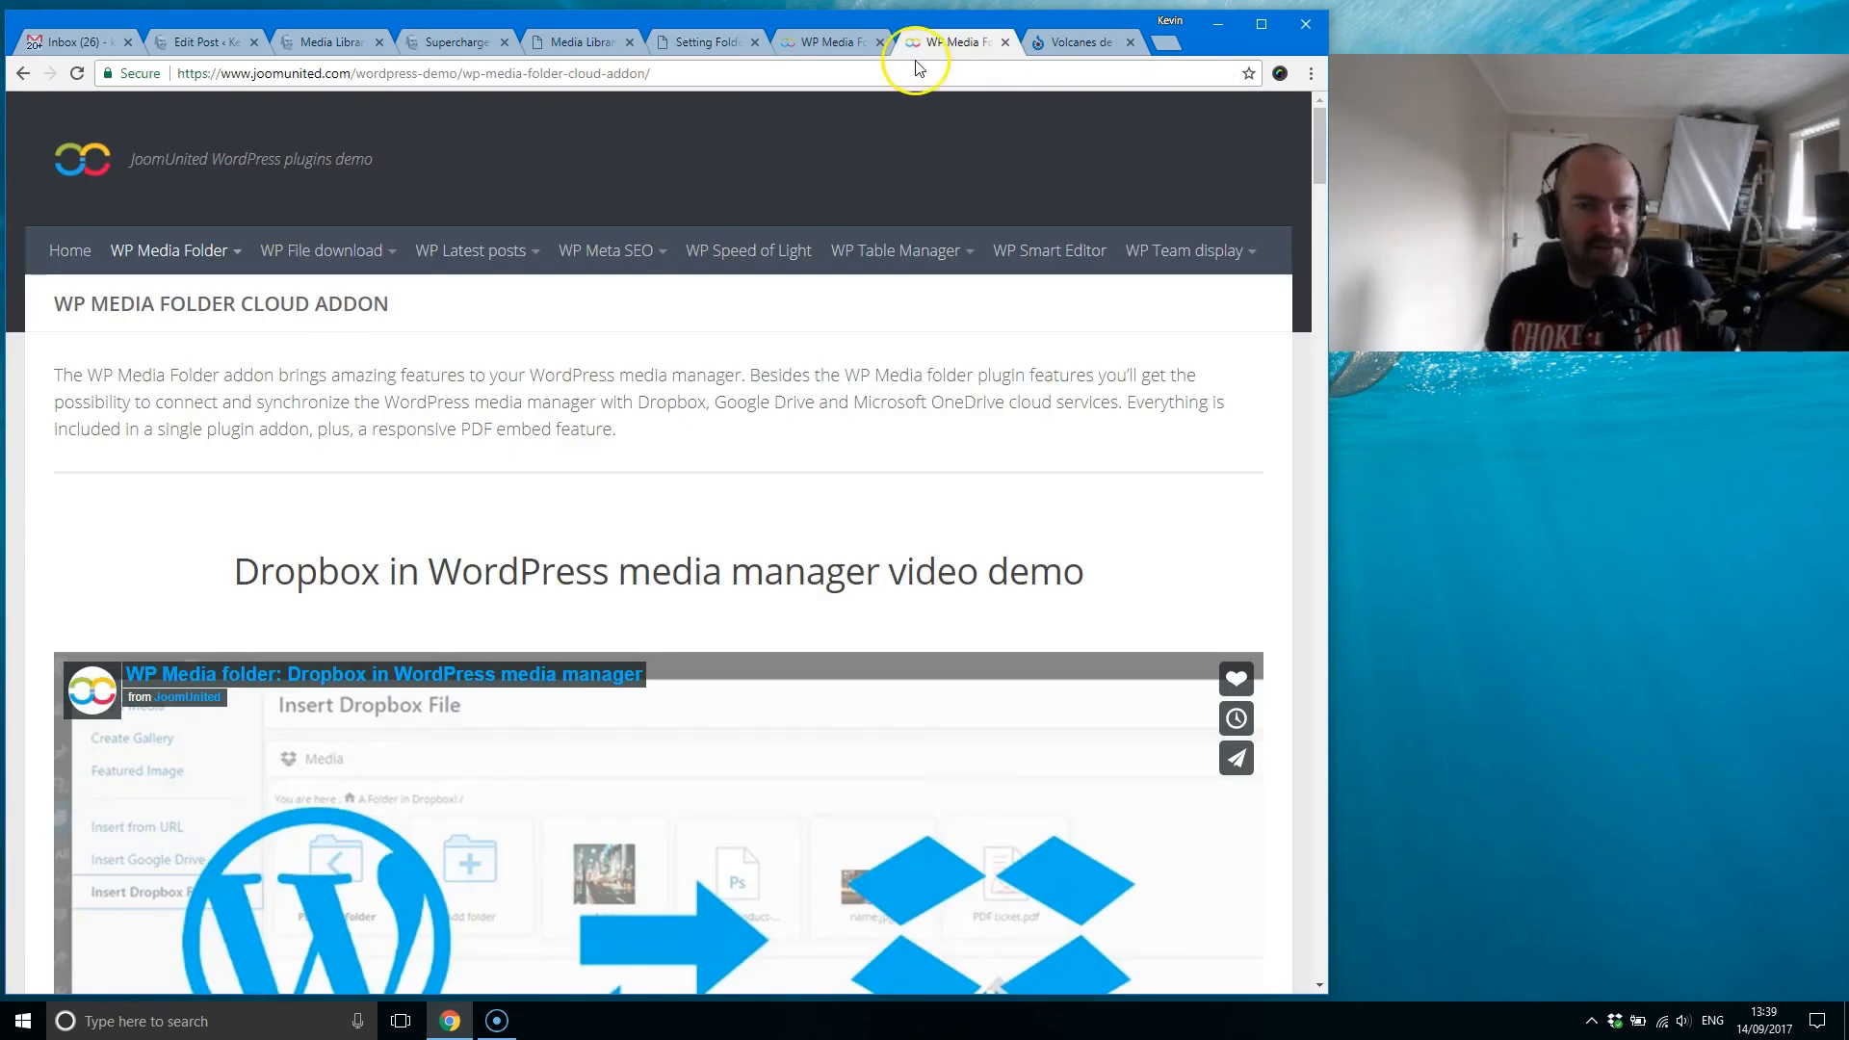
Step: View the WP Media Folder product page from its introduction to the plugin prices, and check the previewed blog article about the plugin
click(825, 41)
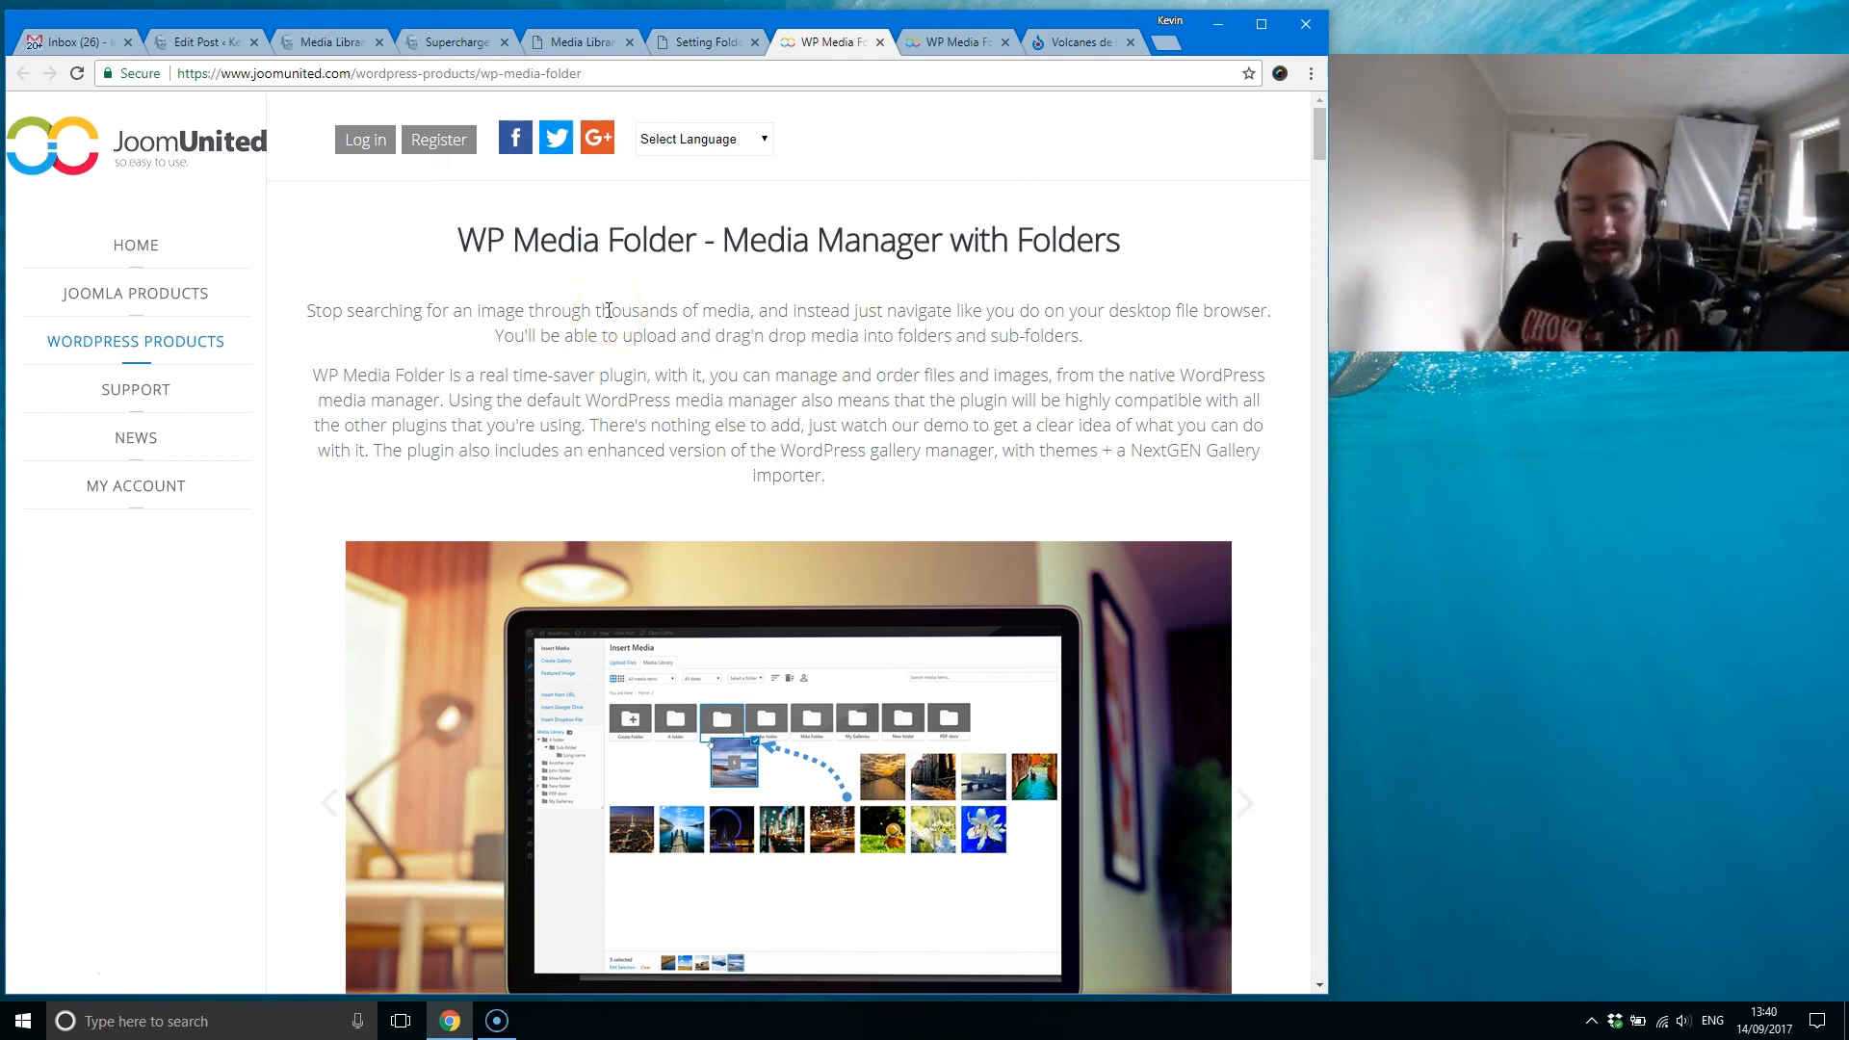
mouse_move(1315, 141)
mouse_down()
mouse_move(1320, 466)
mouse_move(1321, 149)
mouse_up()
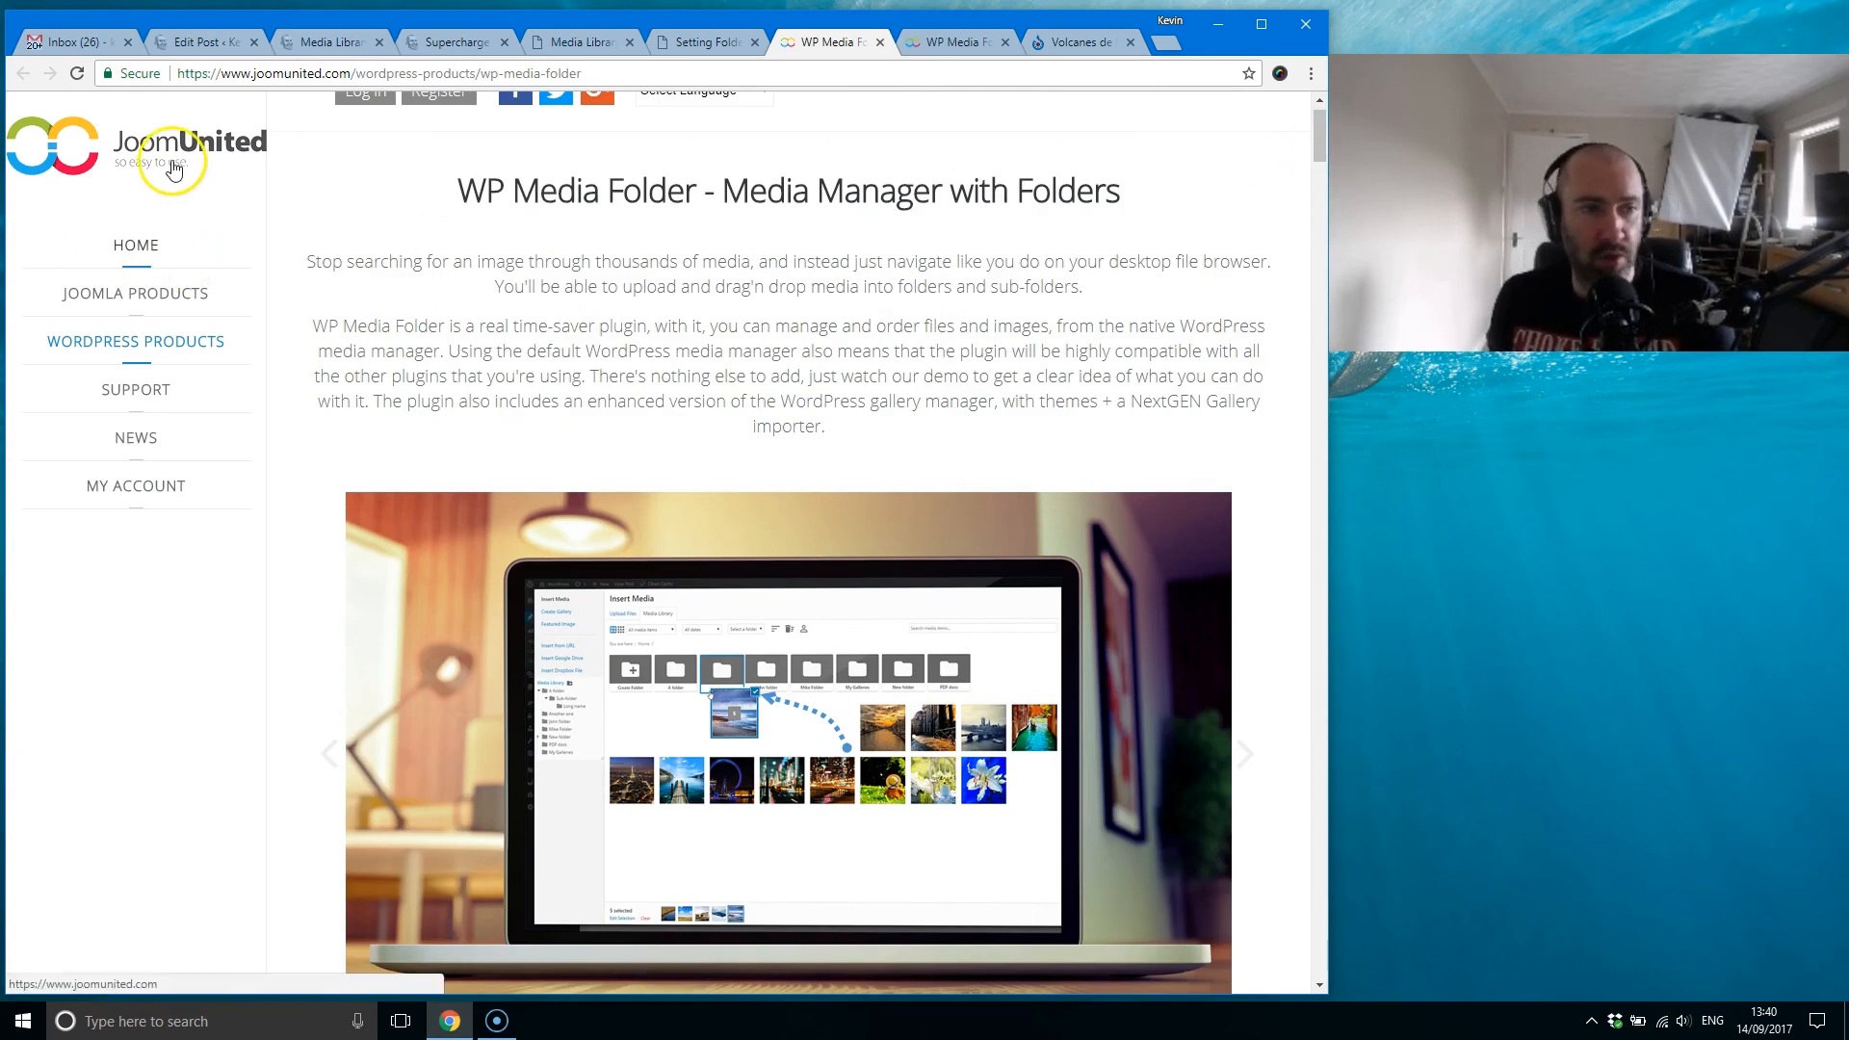
drag(1315, 125, 1255, 863)
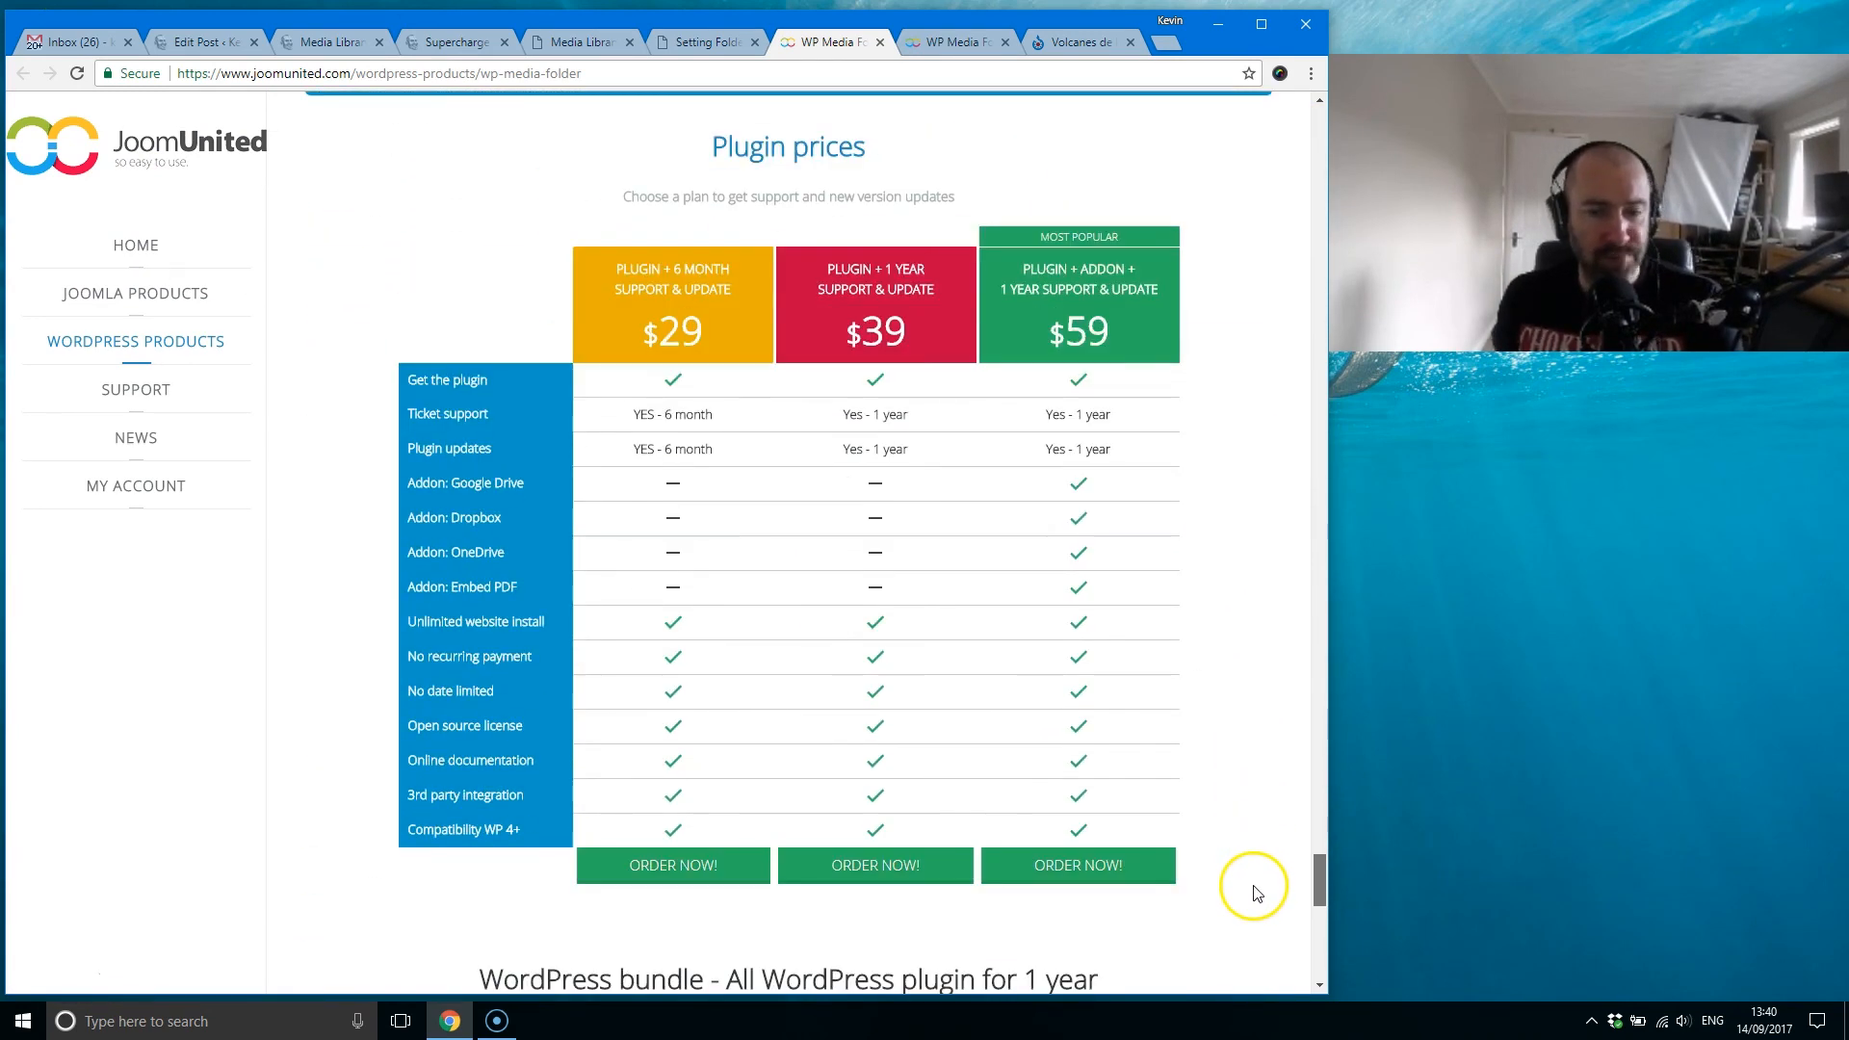
scroll(1256, 893, up, 1)
click(453, 41)
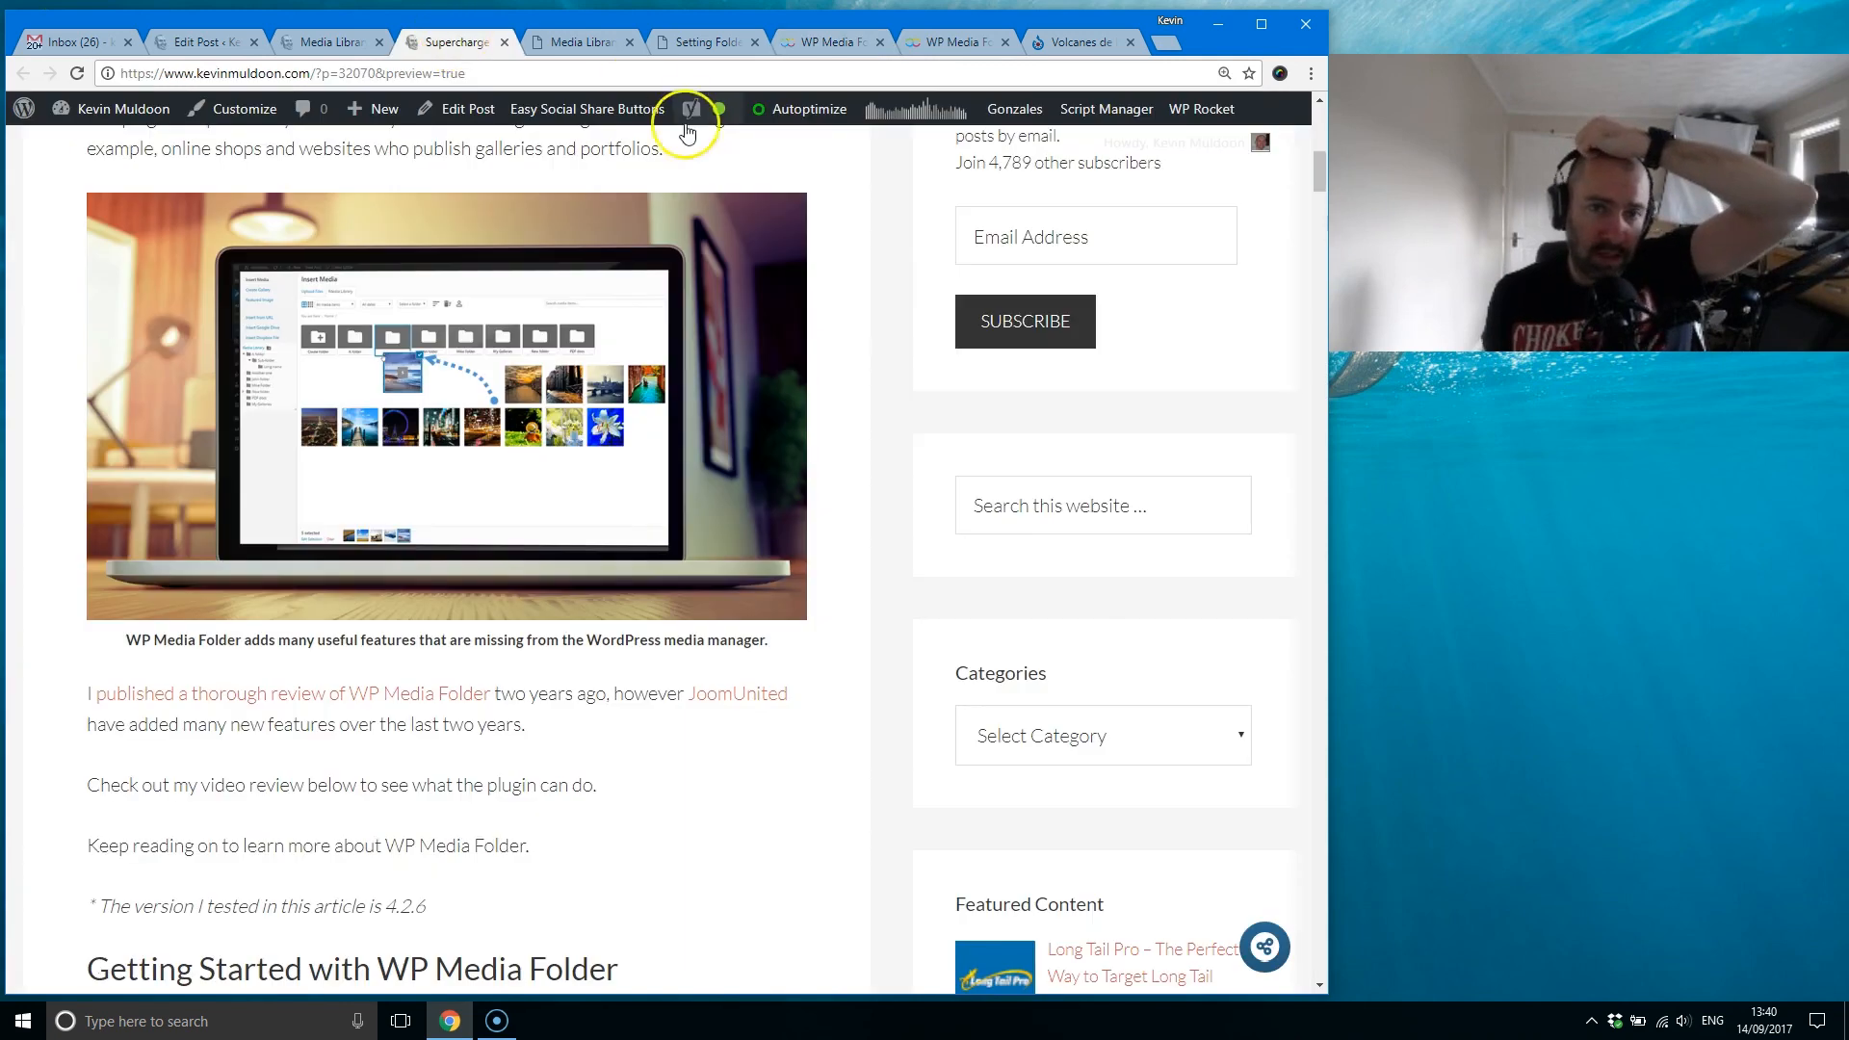
Step: Review the plugin price comparison, reading the note on unlimited website installs and checking down to the WordPress bundle offer
click(826, 41)
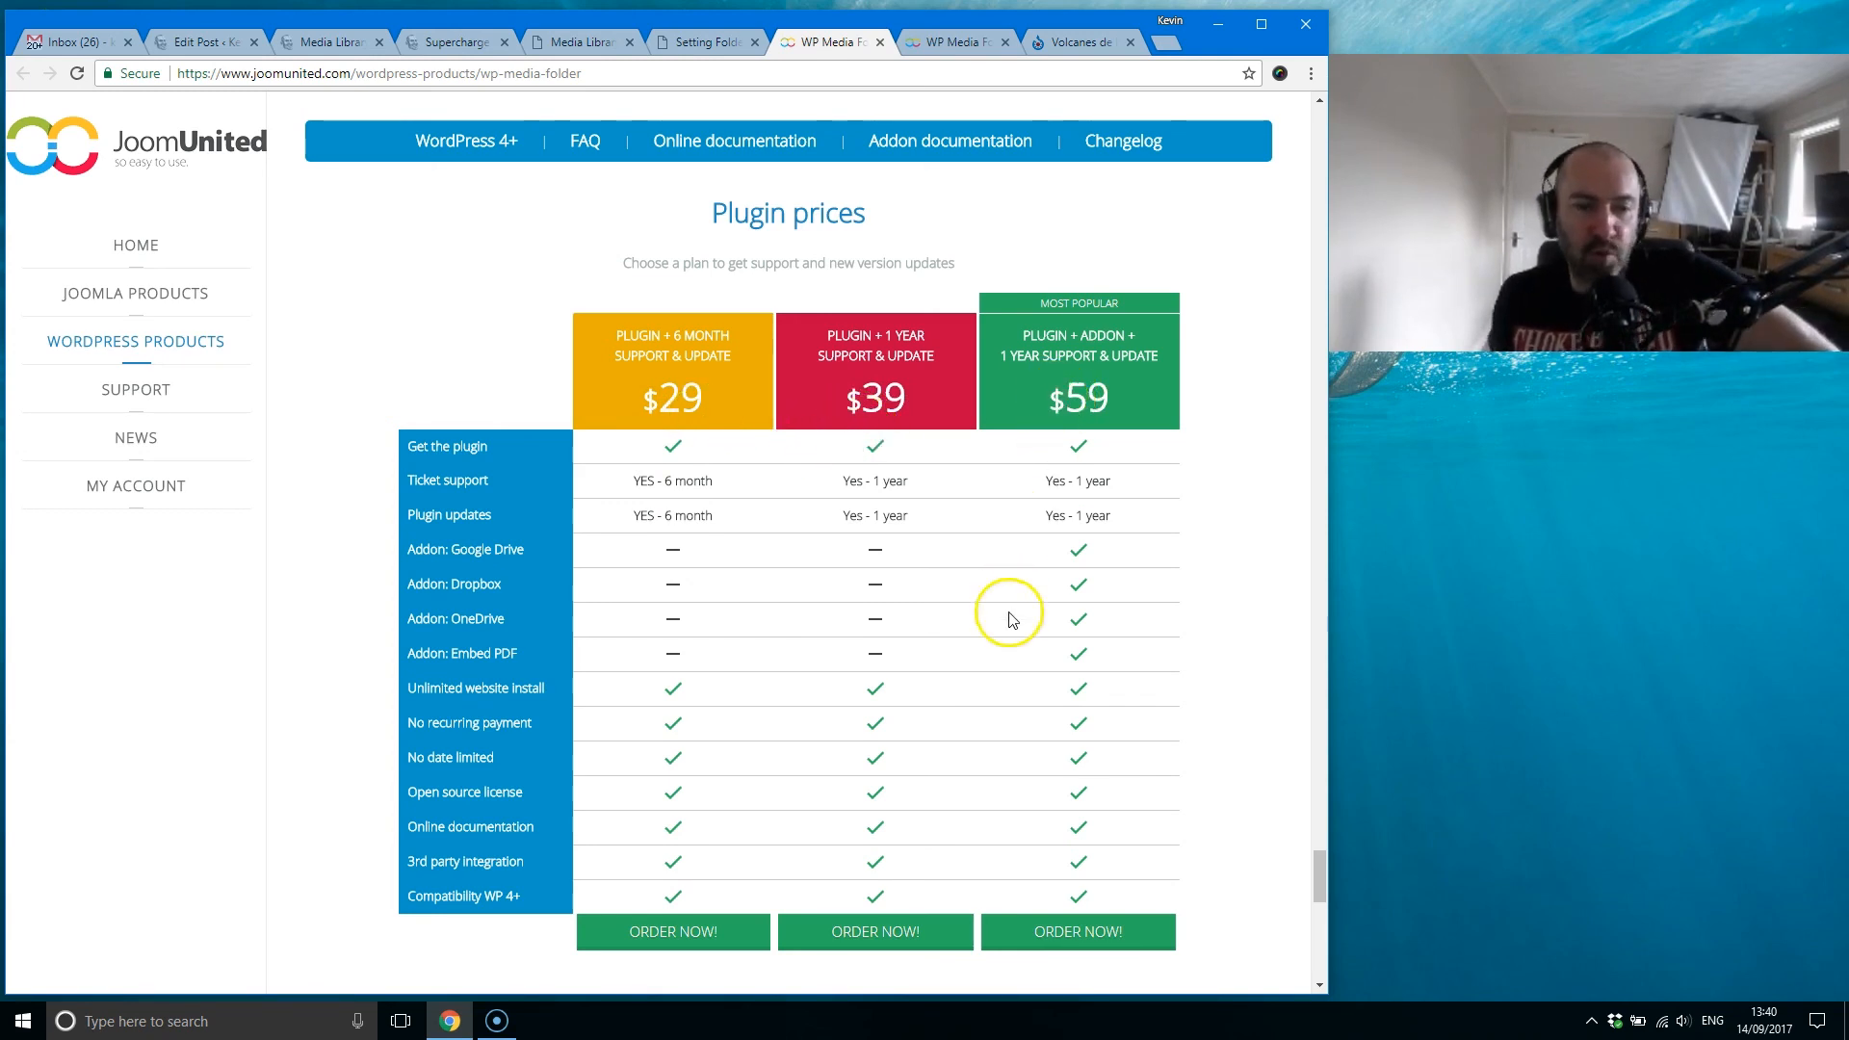
mouse_move(503, 653)
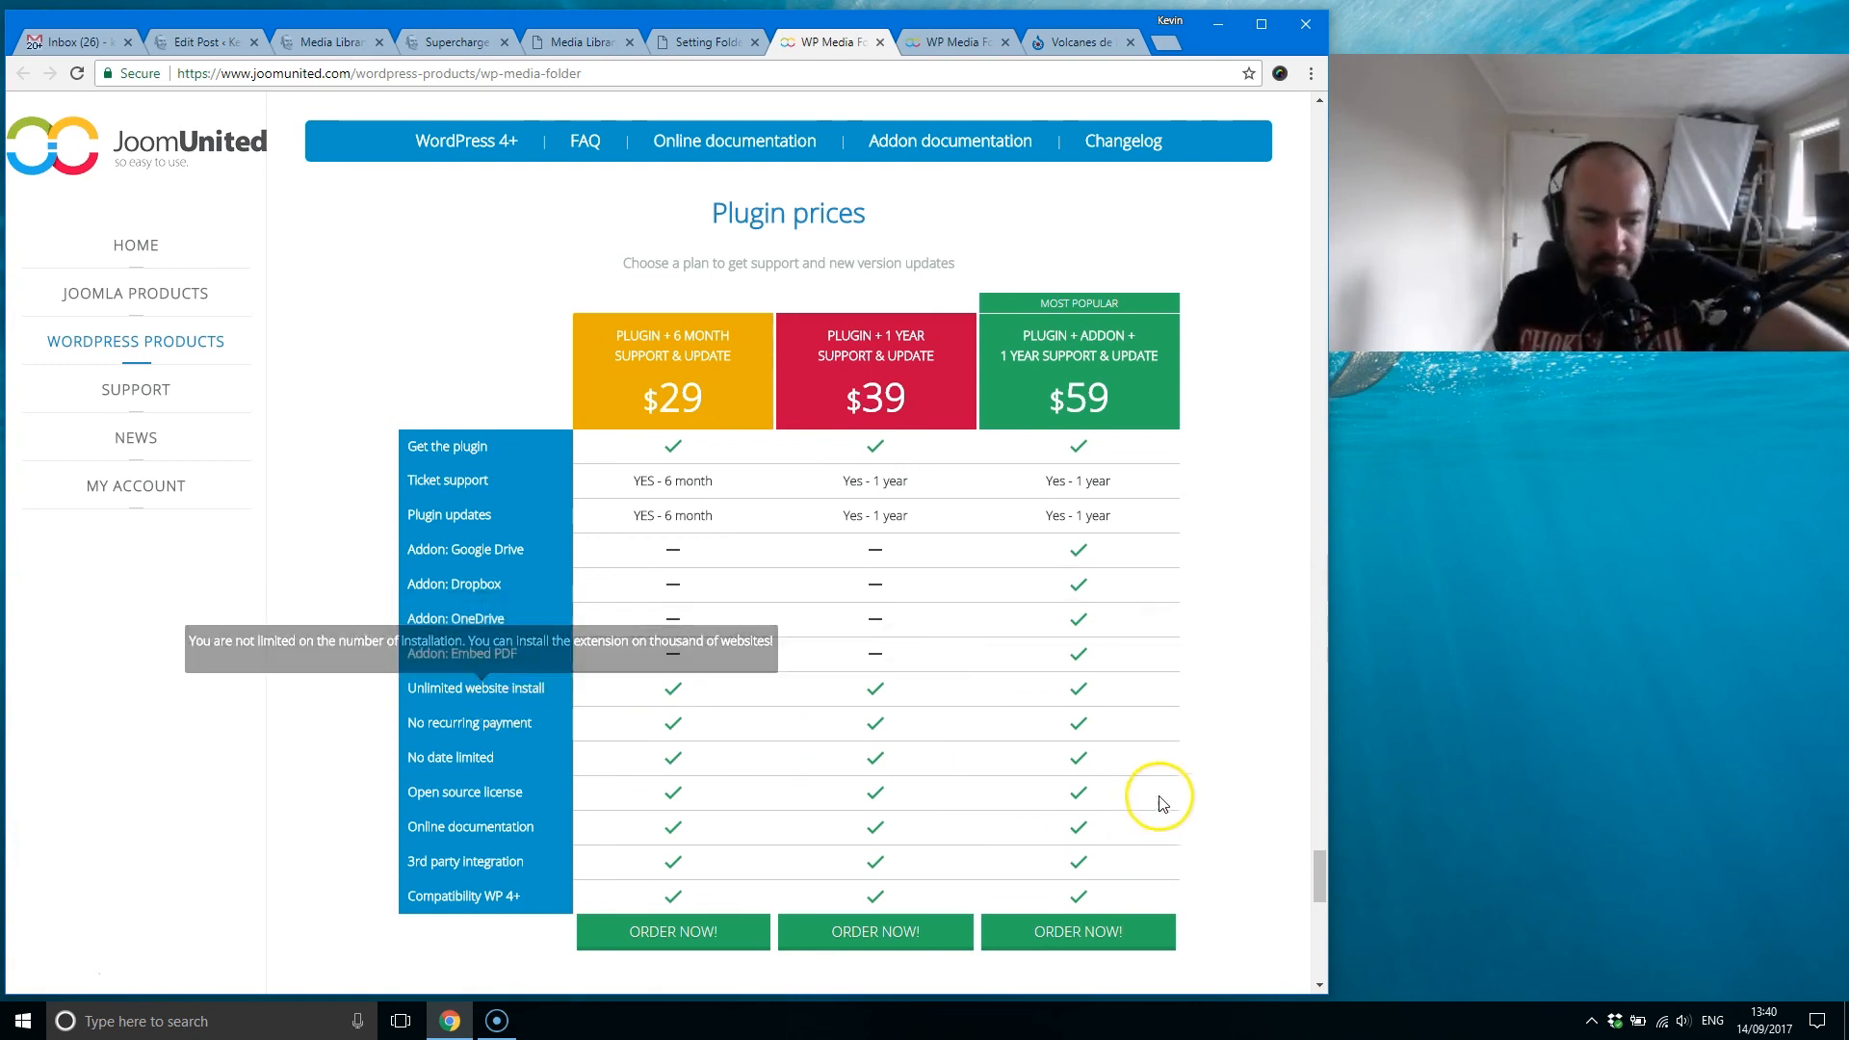
drag(1321, 873, 1319, 884)
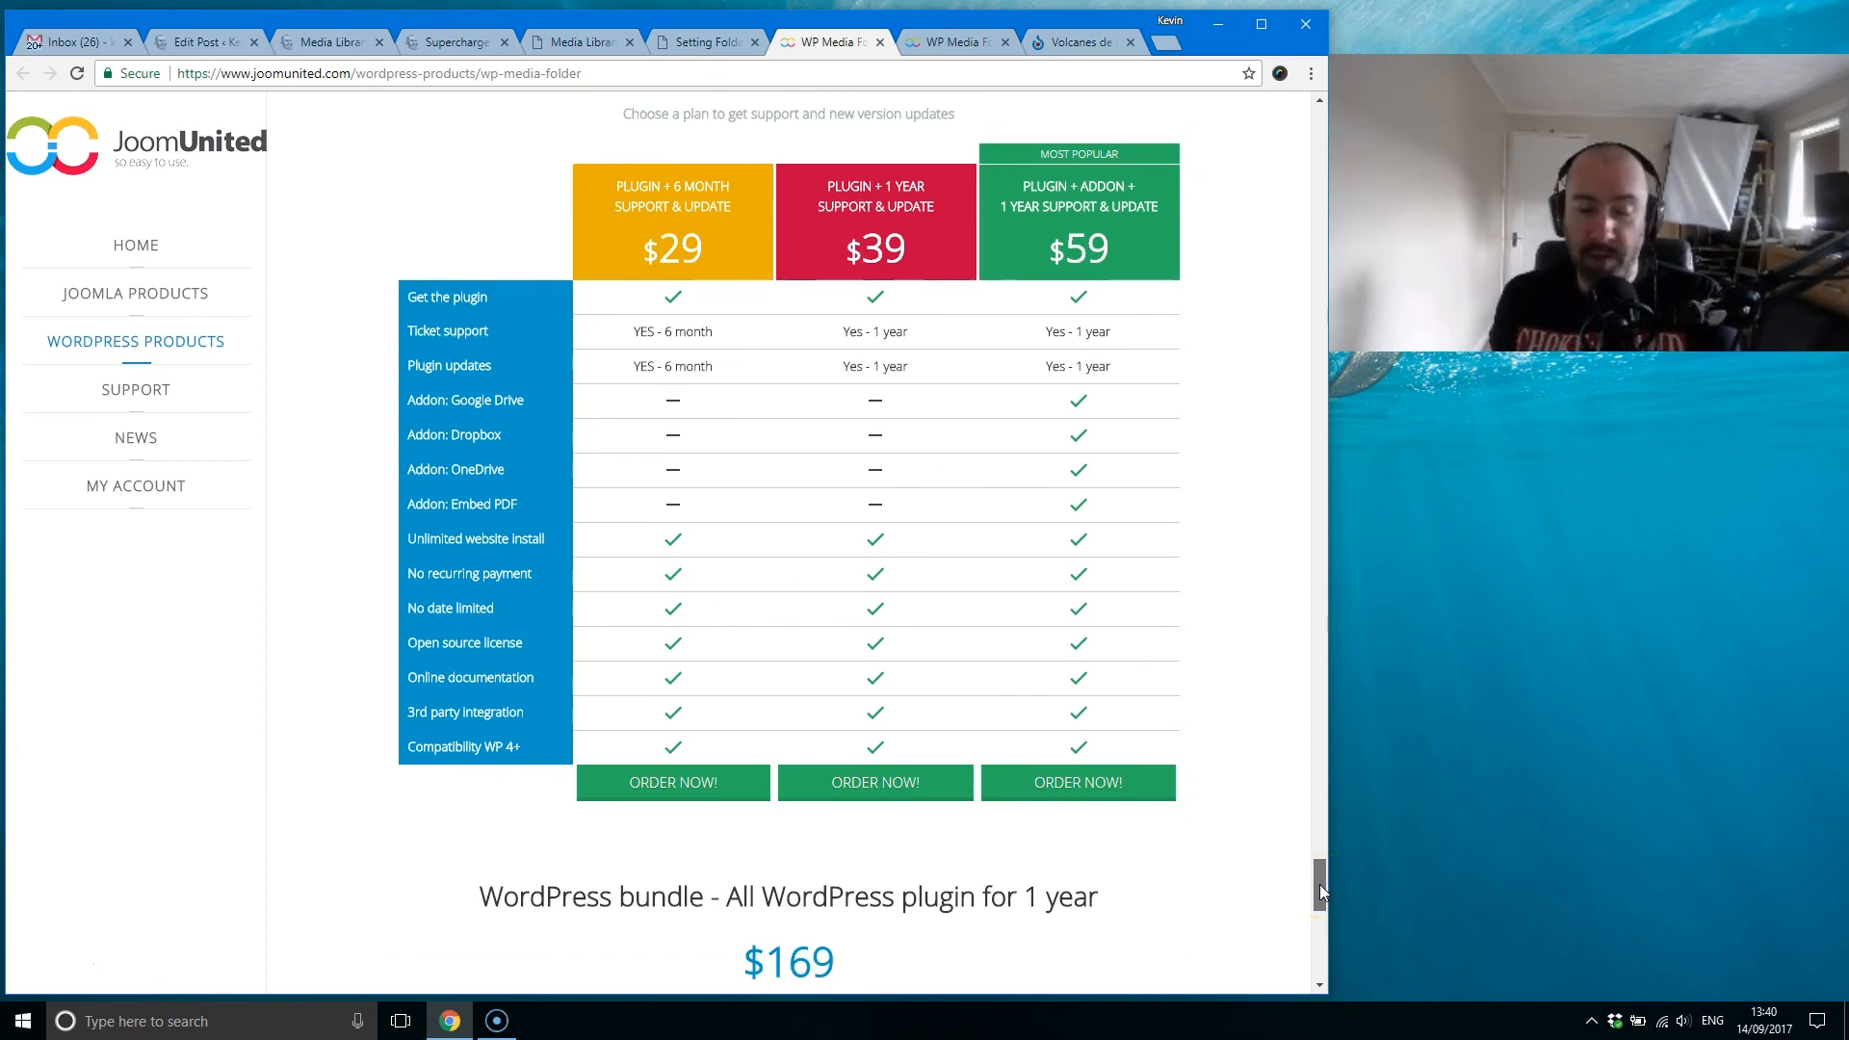
drag(1325, 887, 1314, 265)
Step: Open the WordPress General settings and view the Joomunited live updates section
click(702, 43)
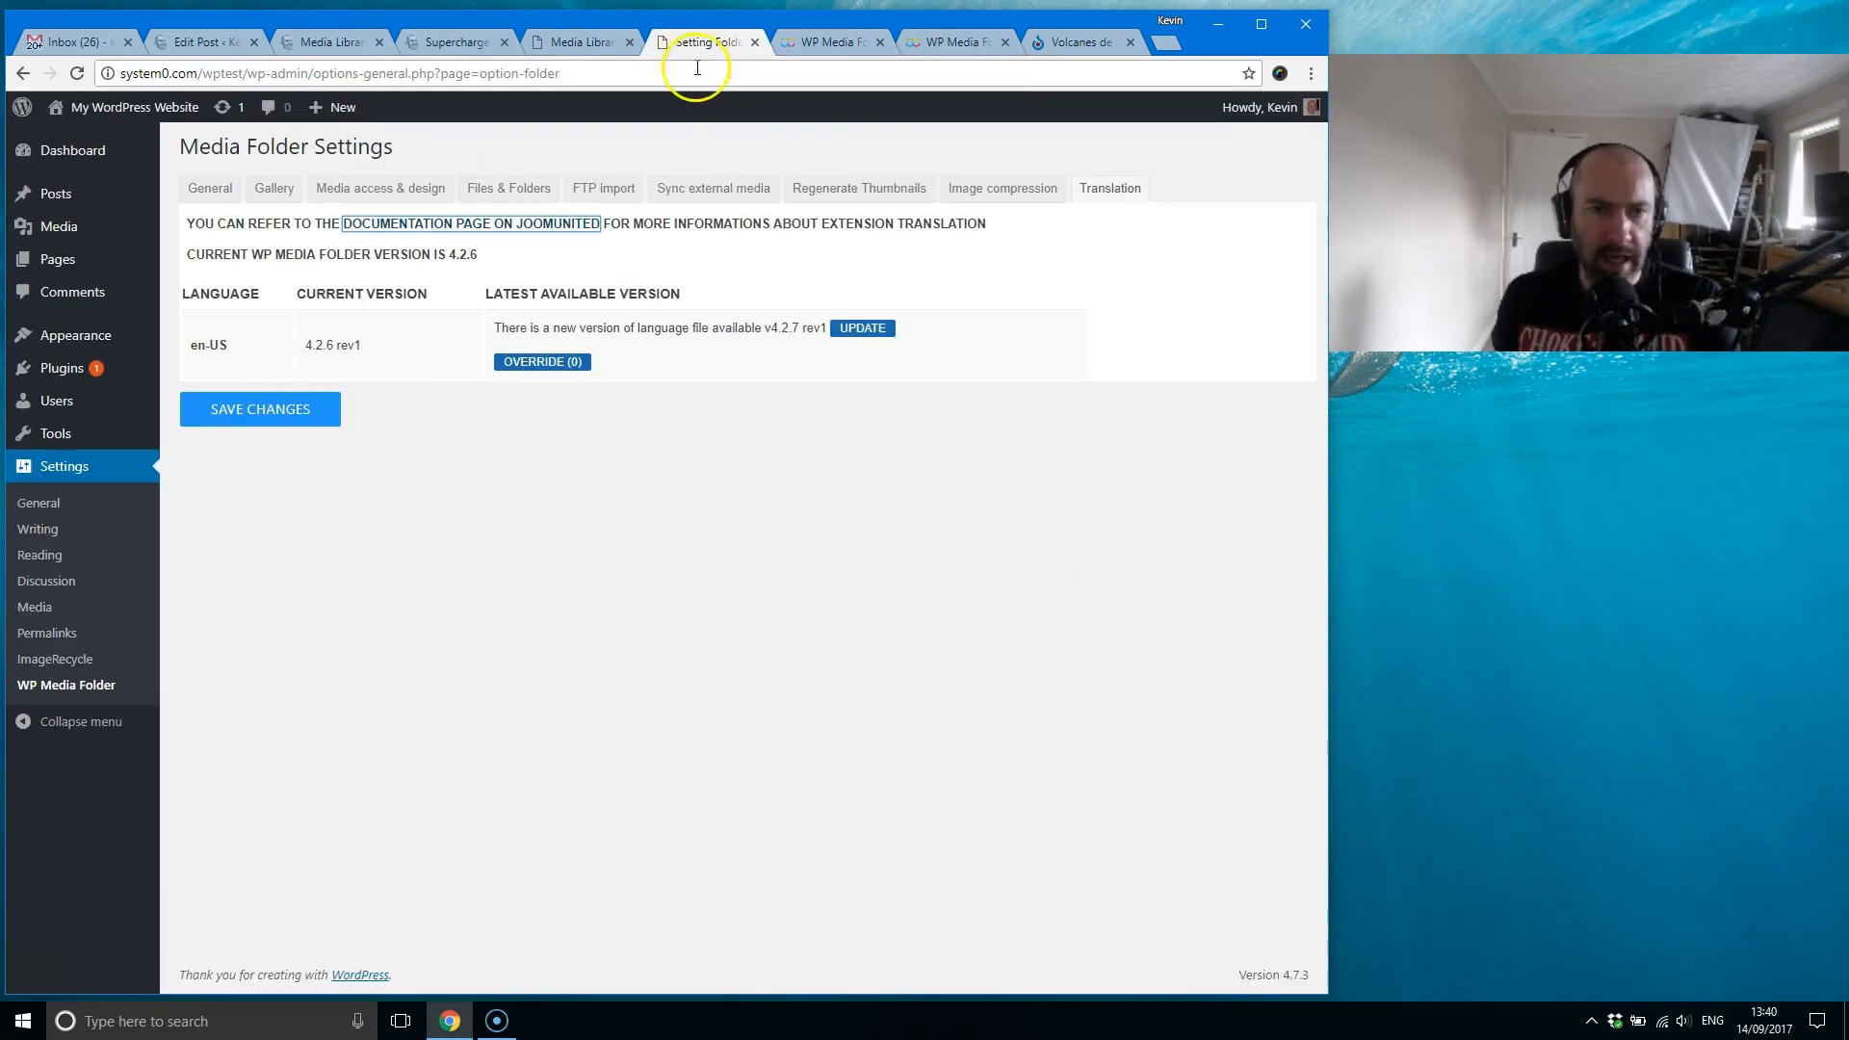
click(35, 502)
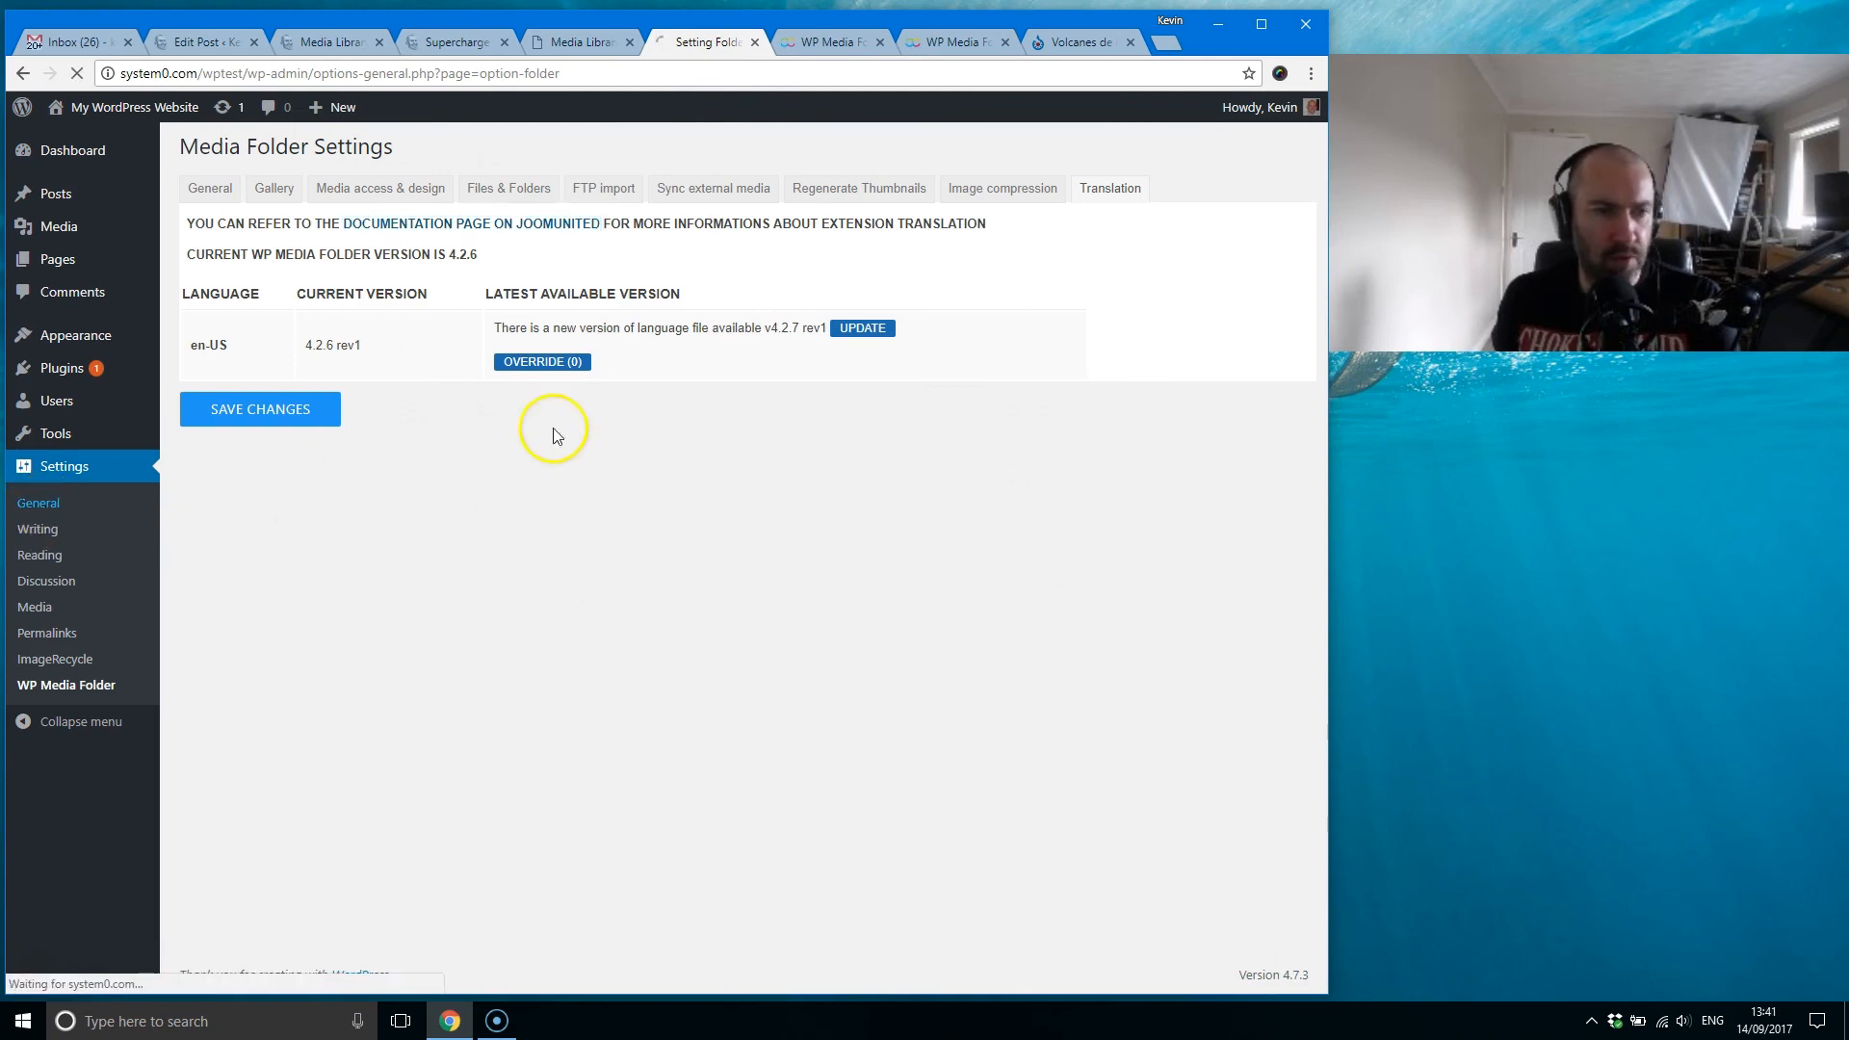
scroll(594, 653, down, 5)
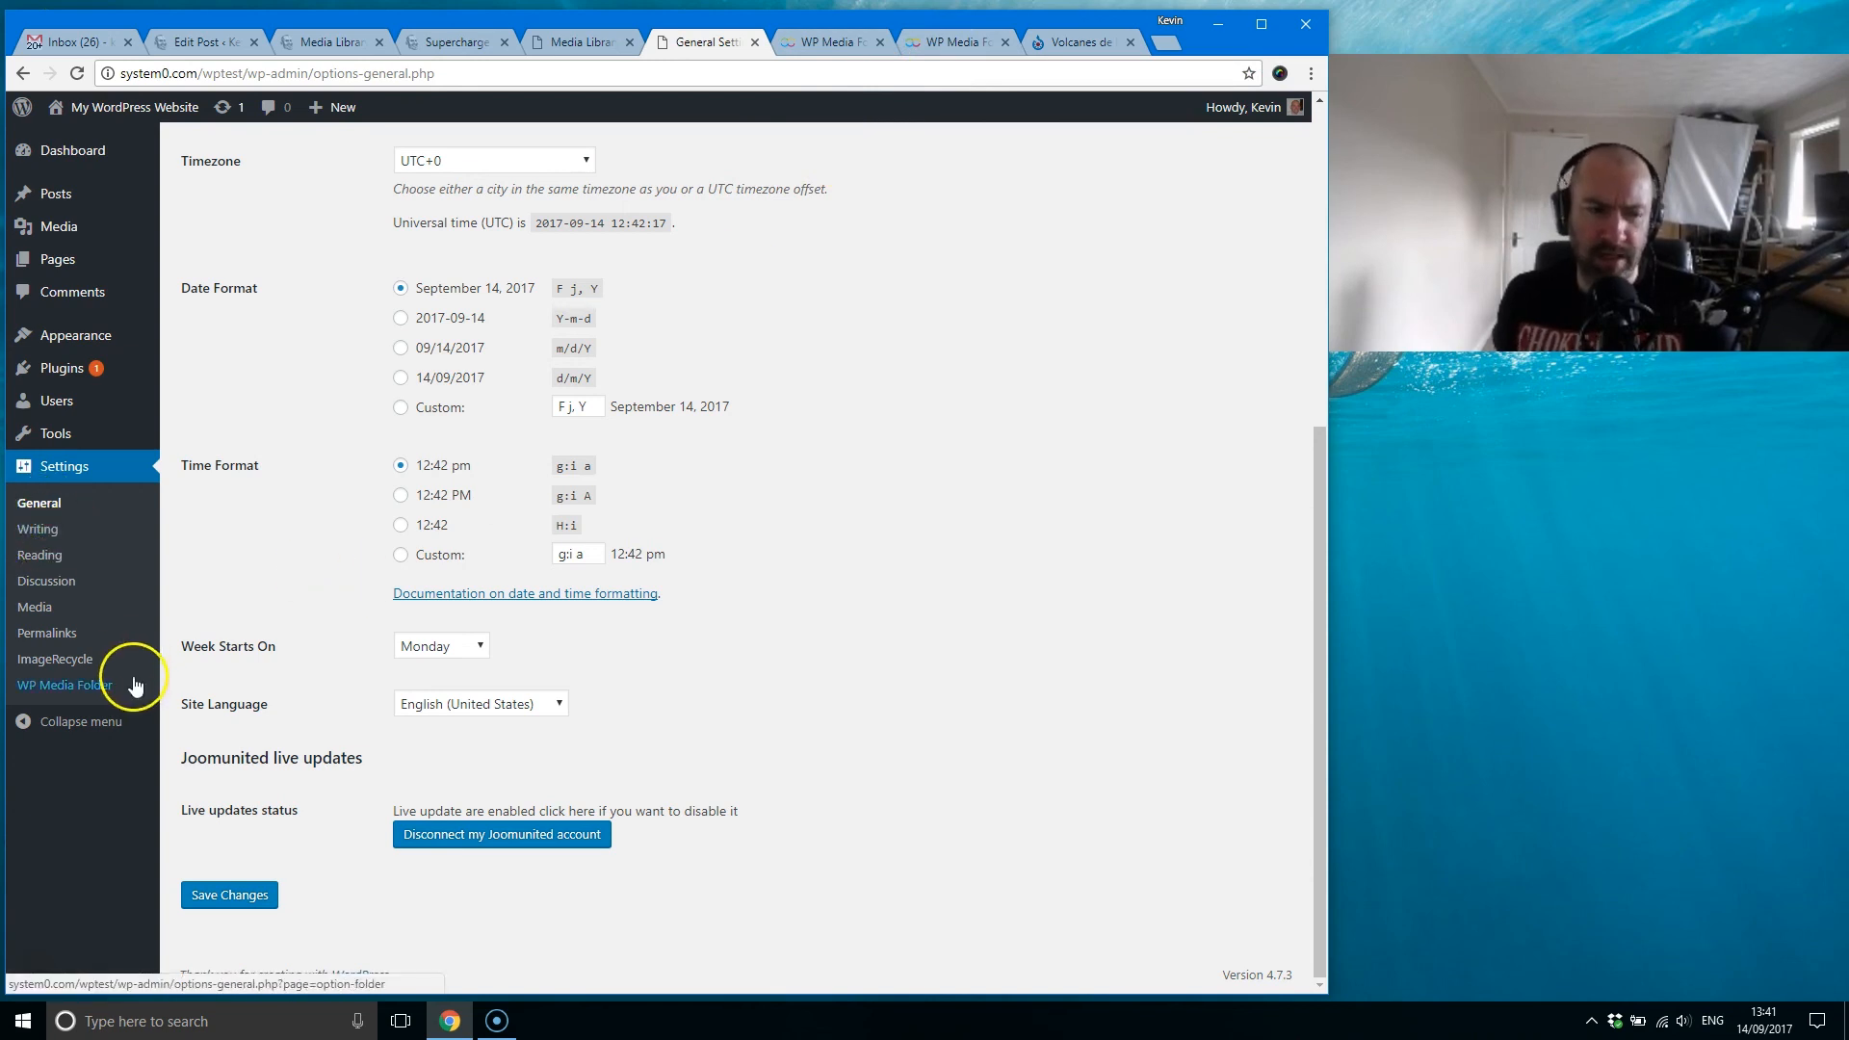
Step: Open more information on the WordPress bundle from the WP Media Folder product page and review the plugins the developer bundle includes
click(955, 42)
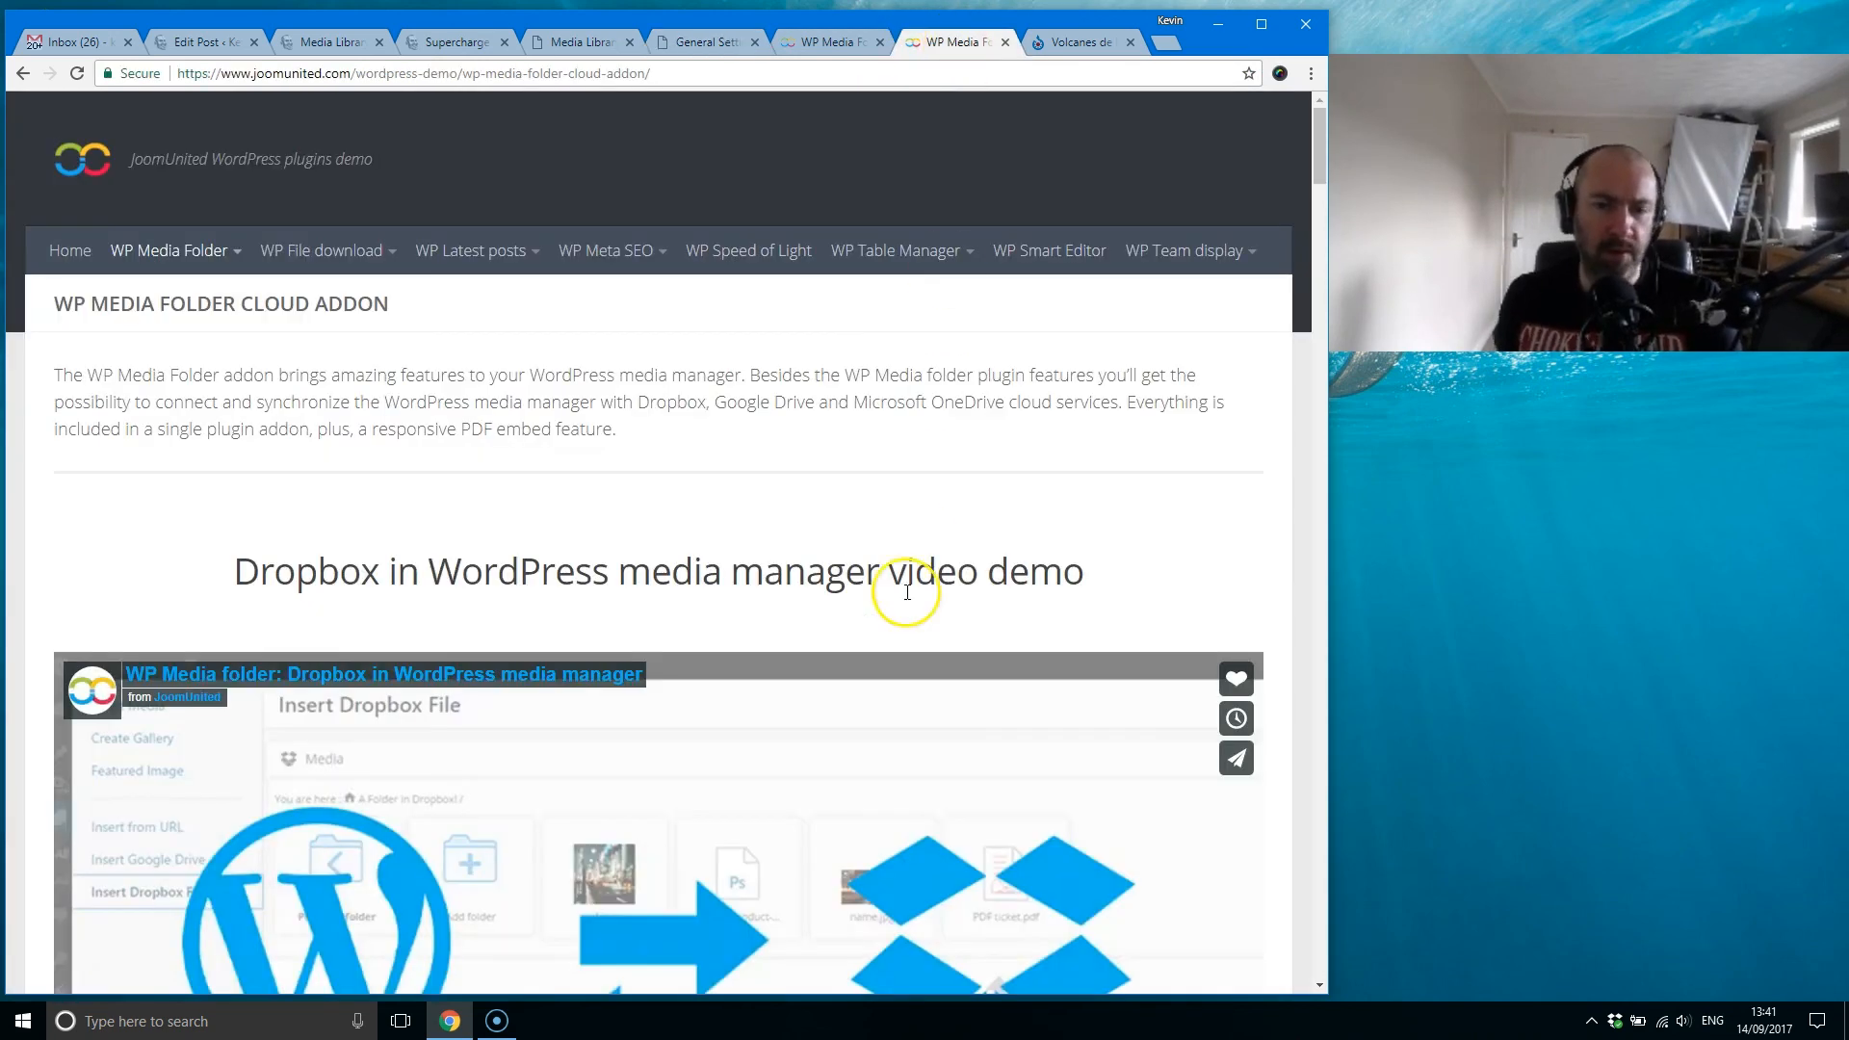
click(847, 43)
drag(1323, 214, 1191, 934)
scroll(941, 574, up, 2)
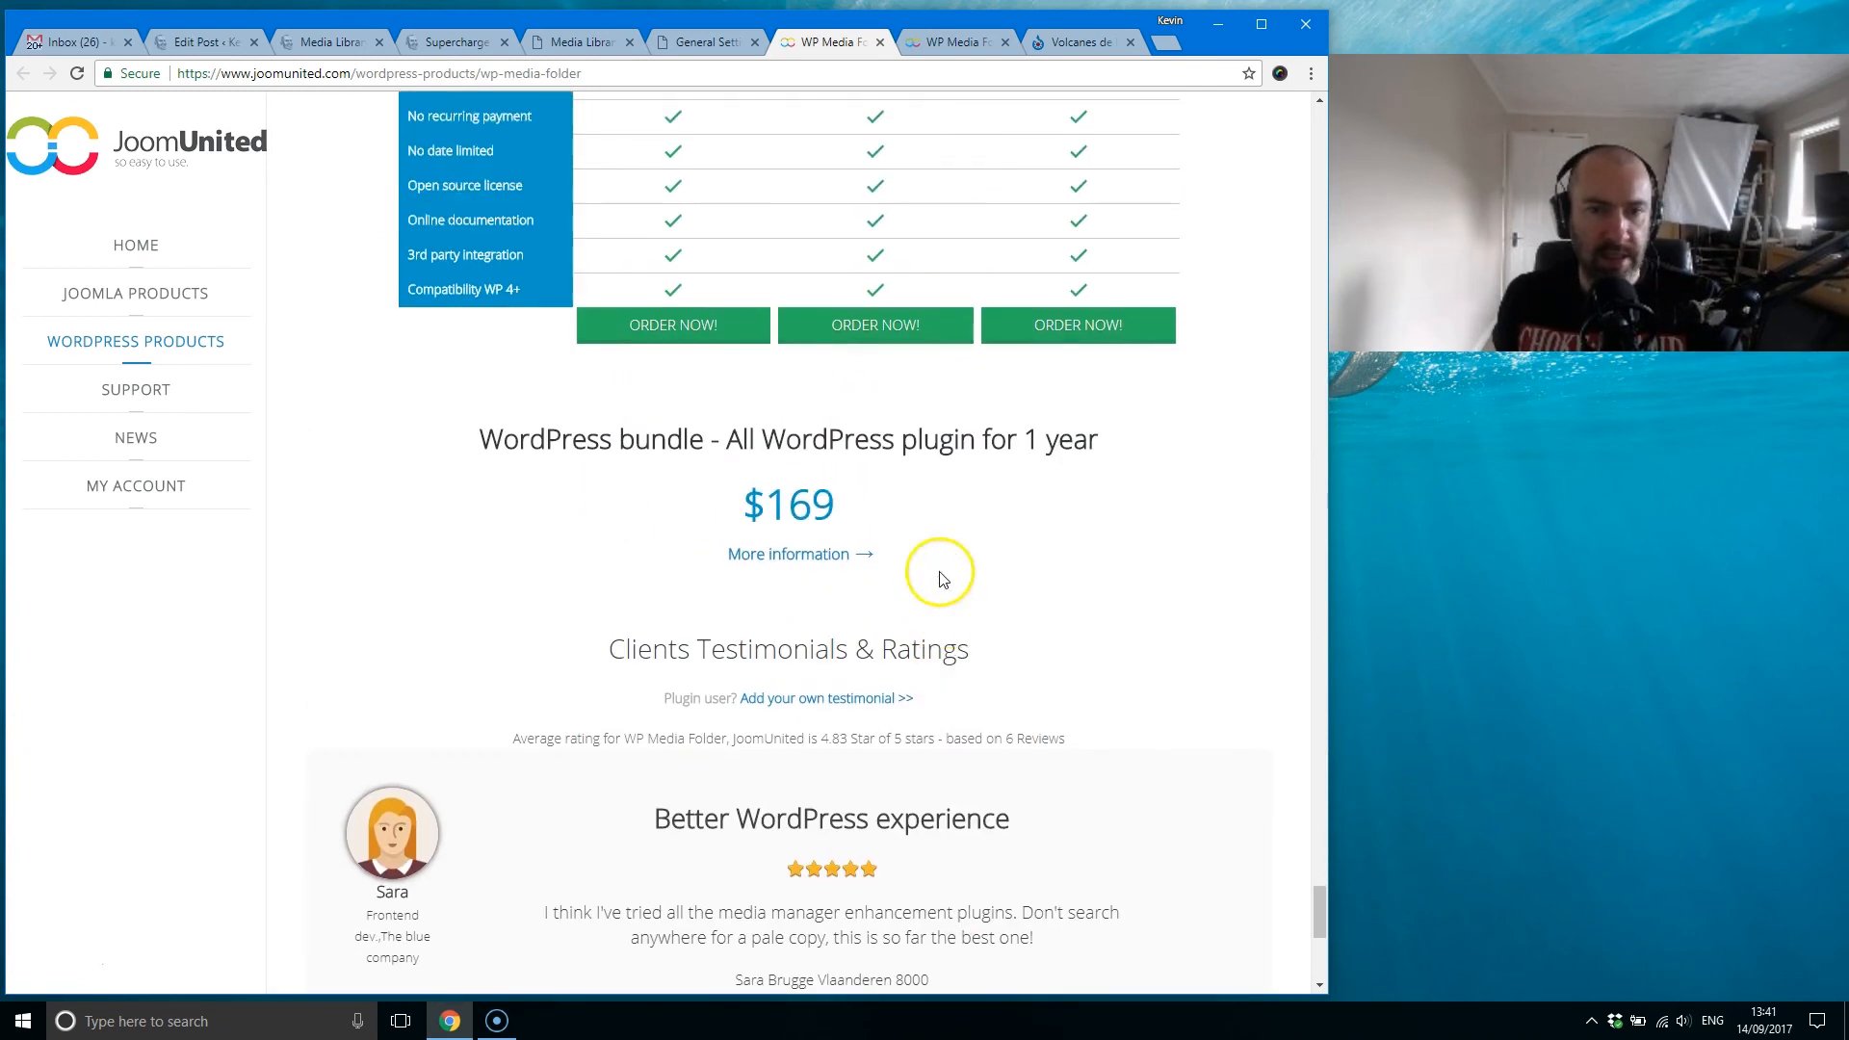
click(818, 547)
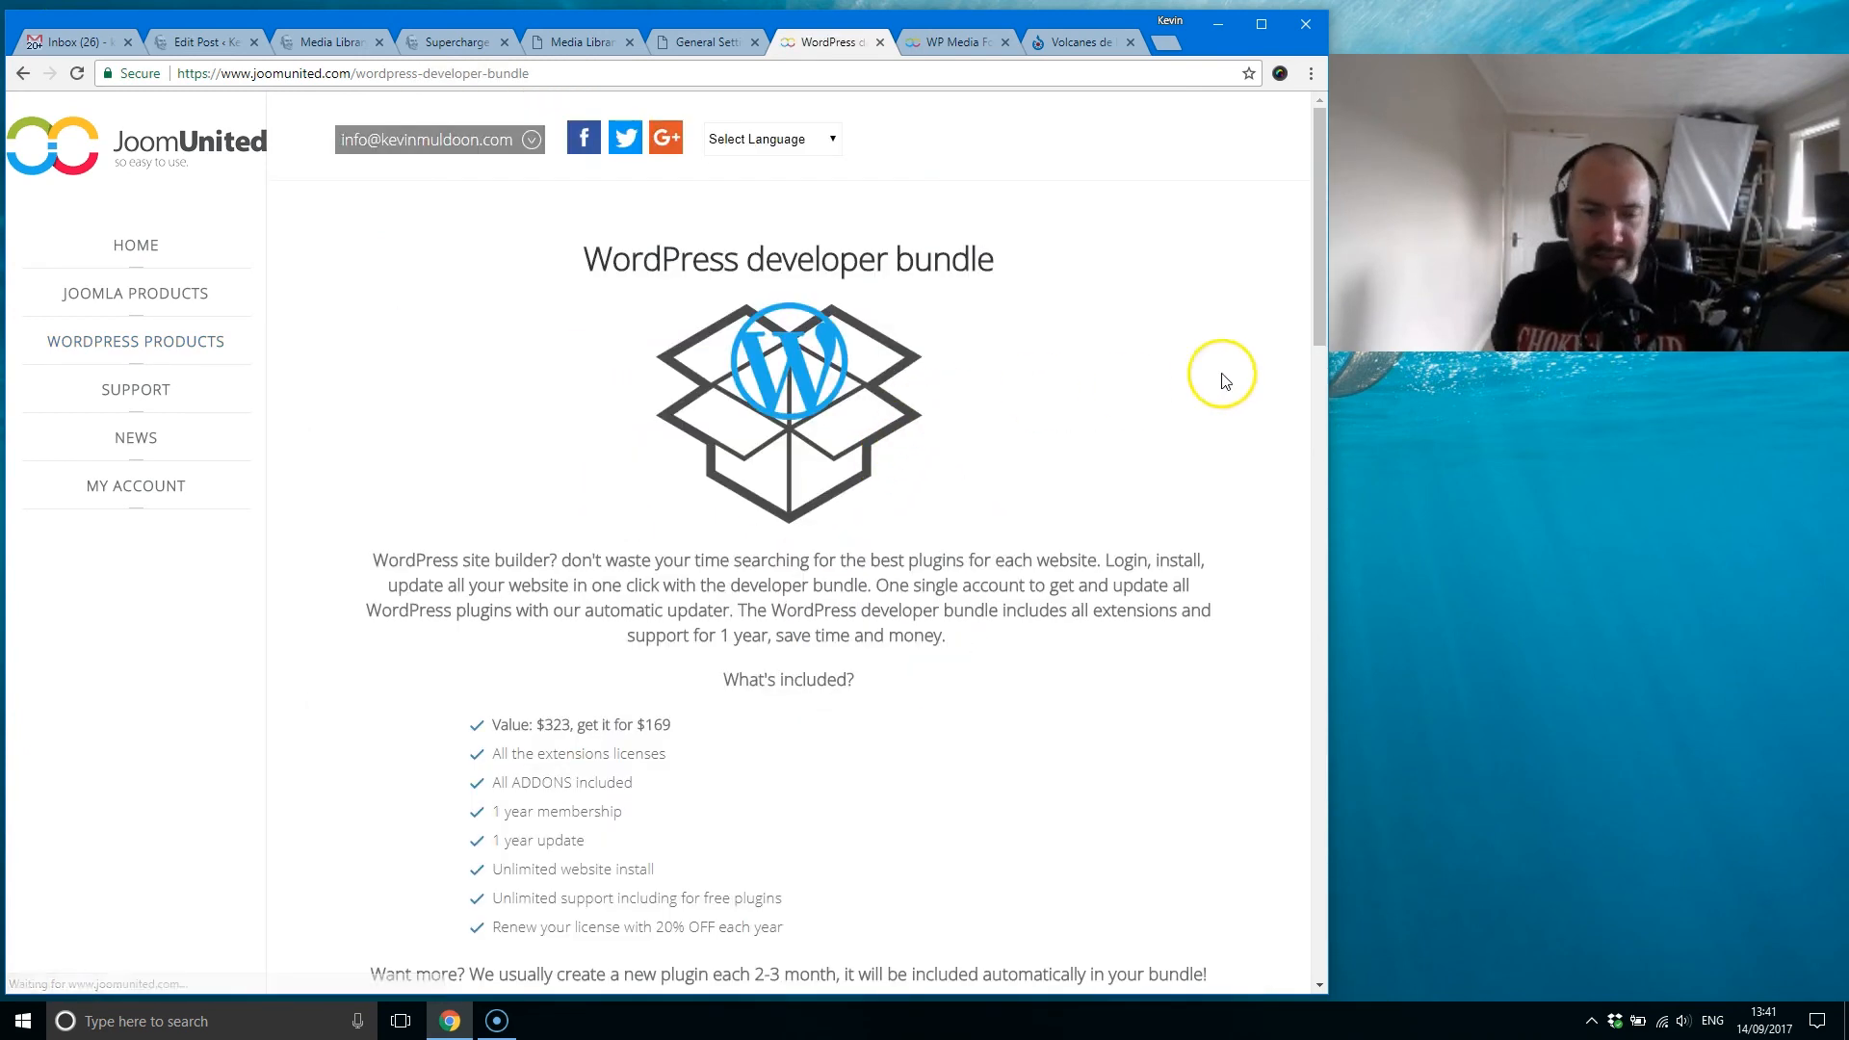
drag(1317, 139, 1248, 310)
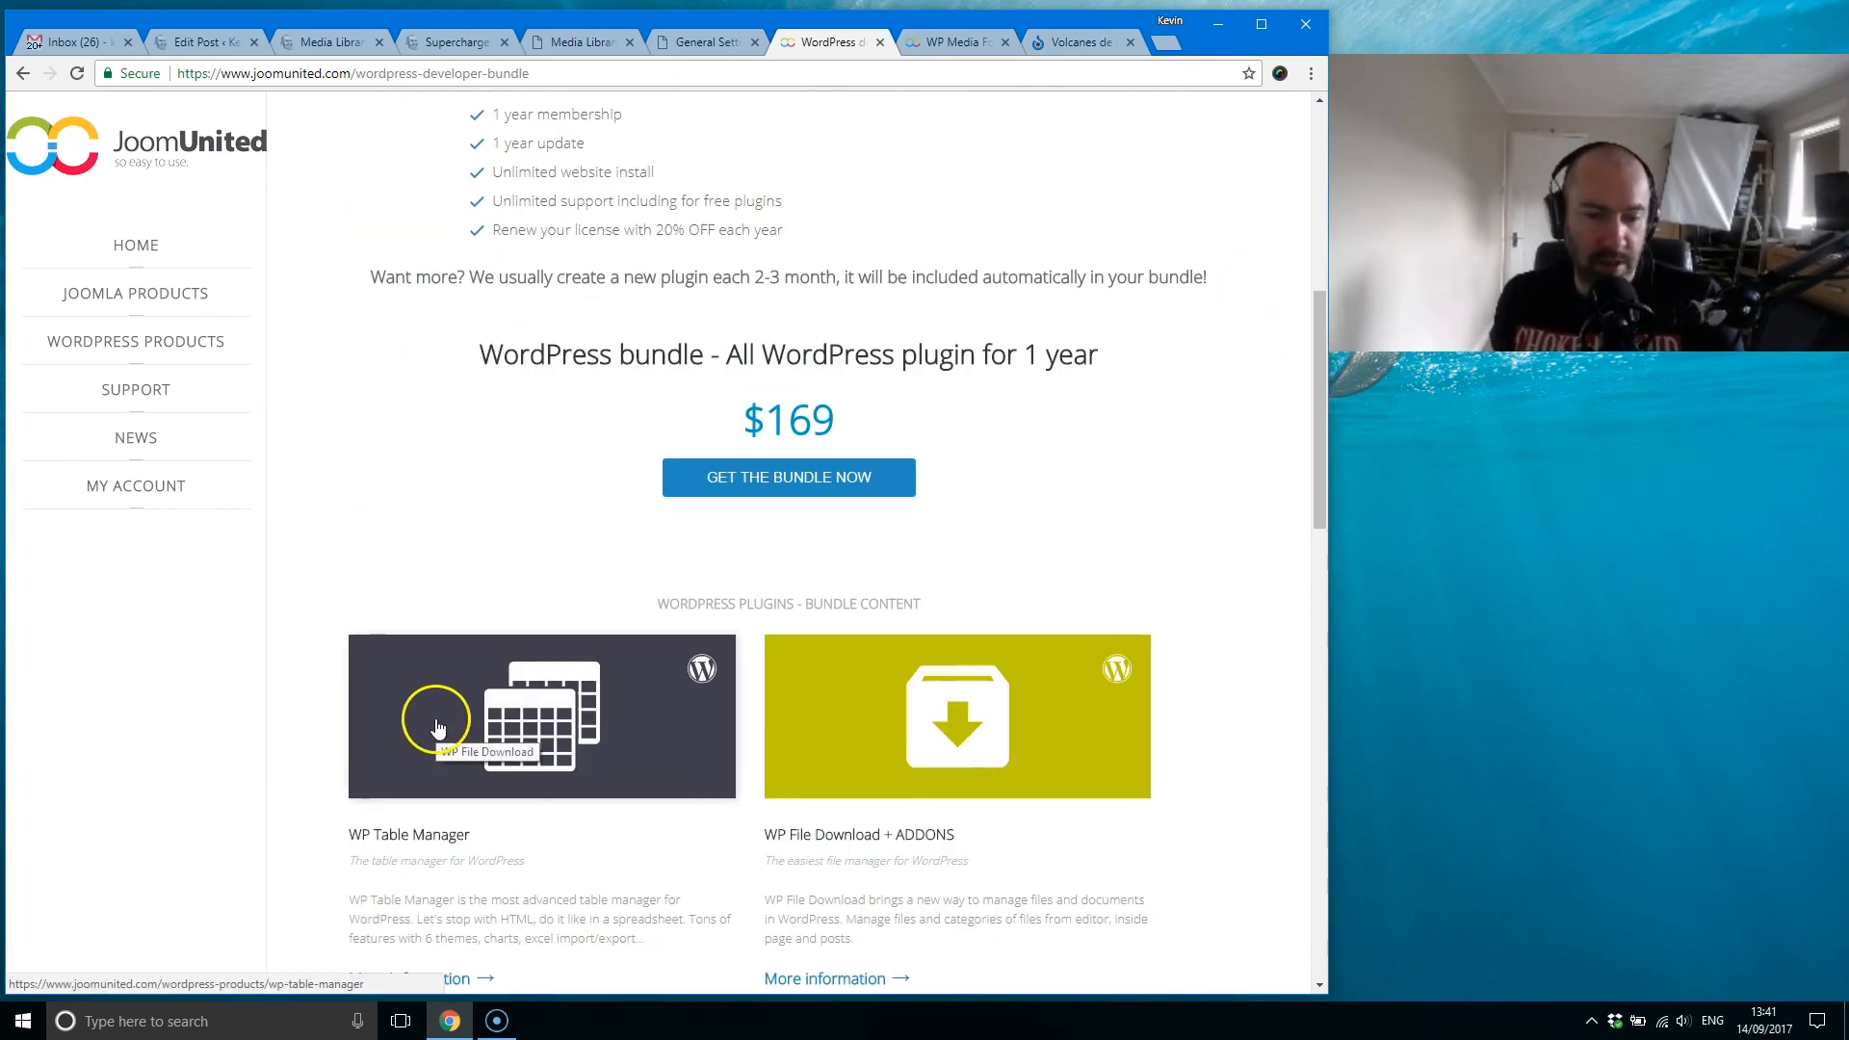
drag(1317, 382, 1216, 328)
Step: Recheck the live updates setting and the developer bundle introduction, and go back to the start of the WP Media Folder product page
click(718, 41)
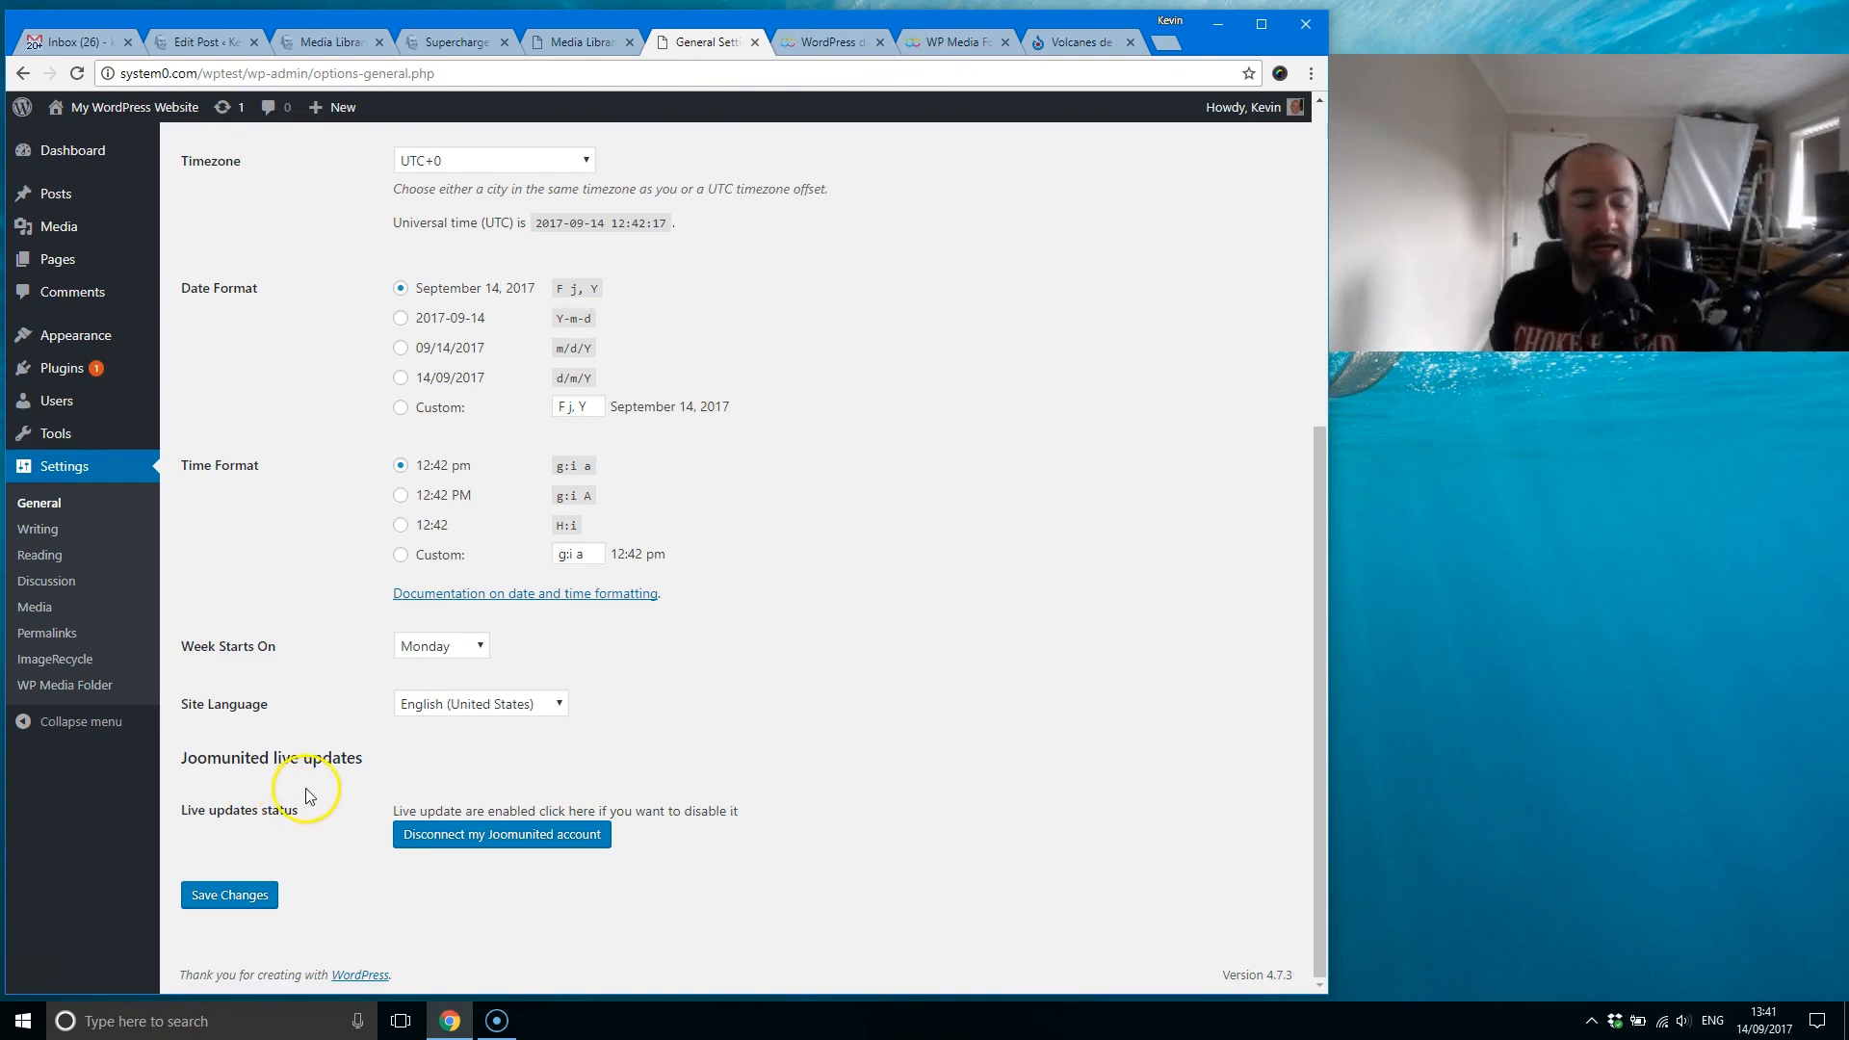
click(829, 45)
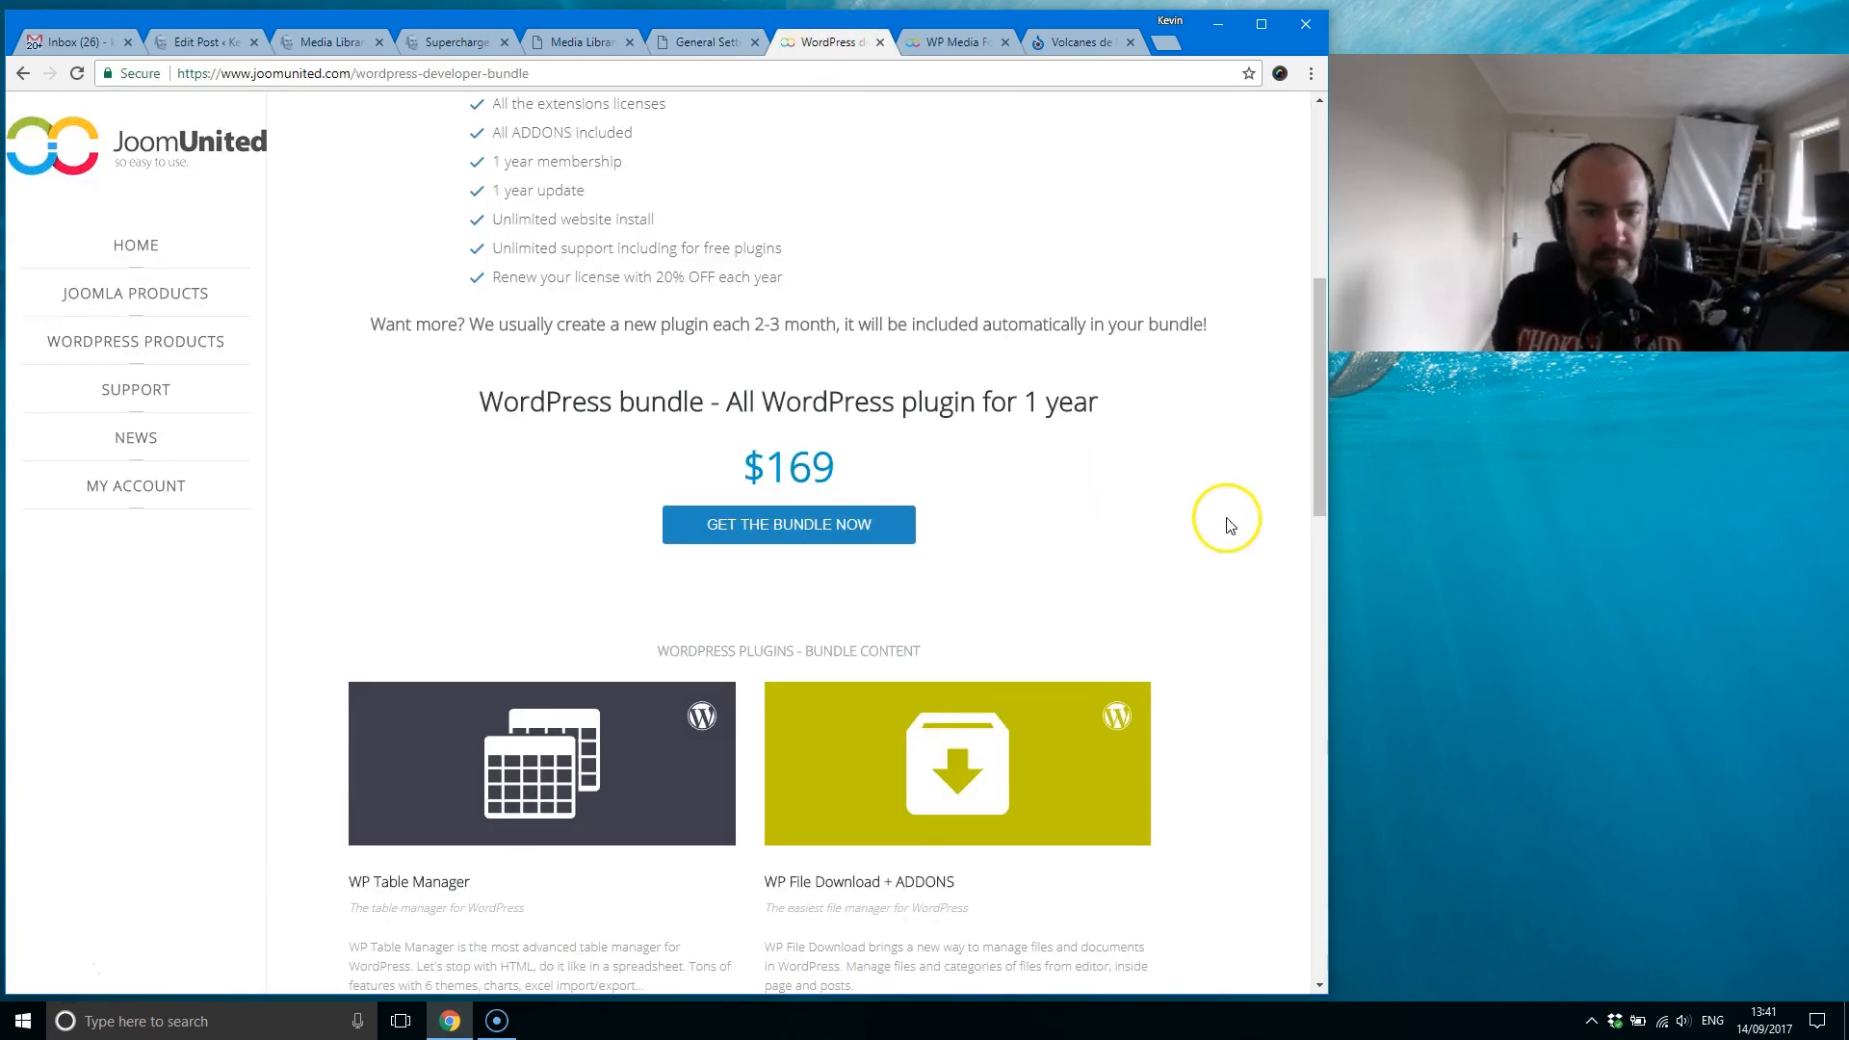
drag(1312, 482, 1324, 174)
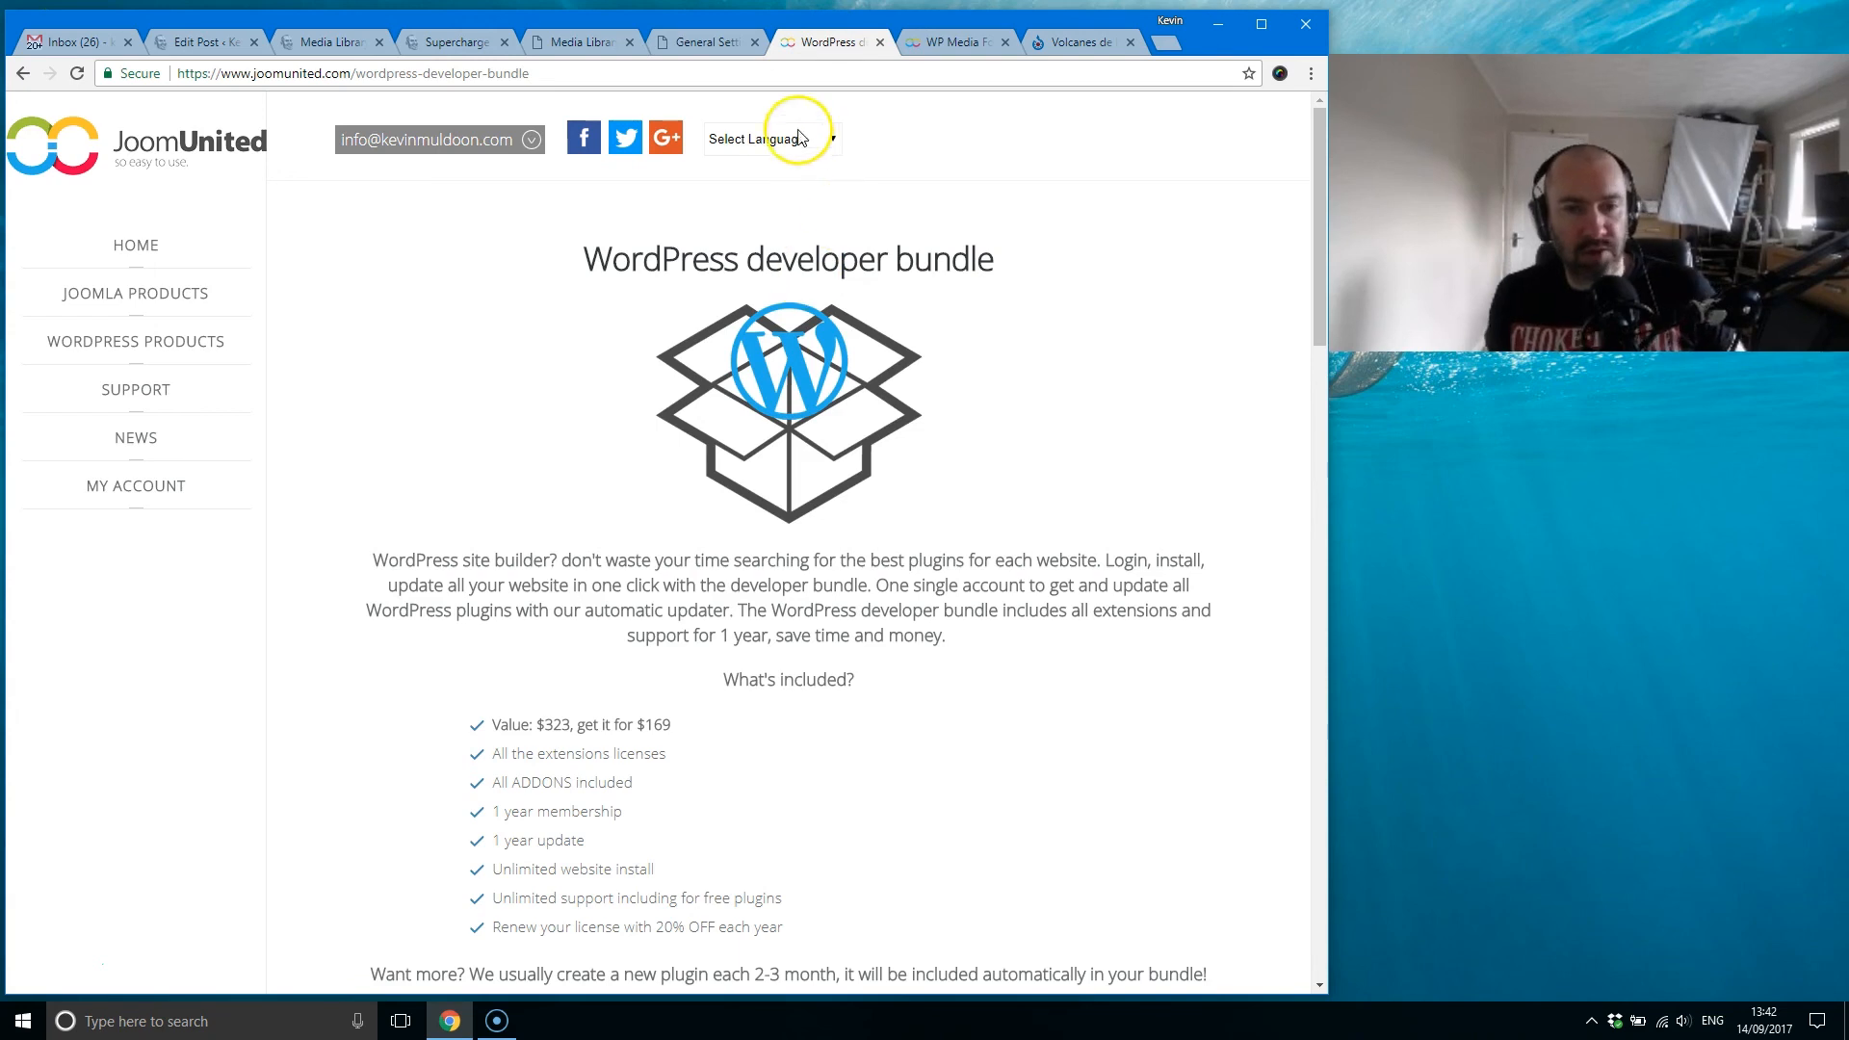
click(21, 74)
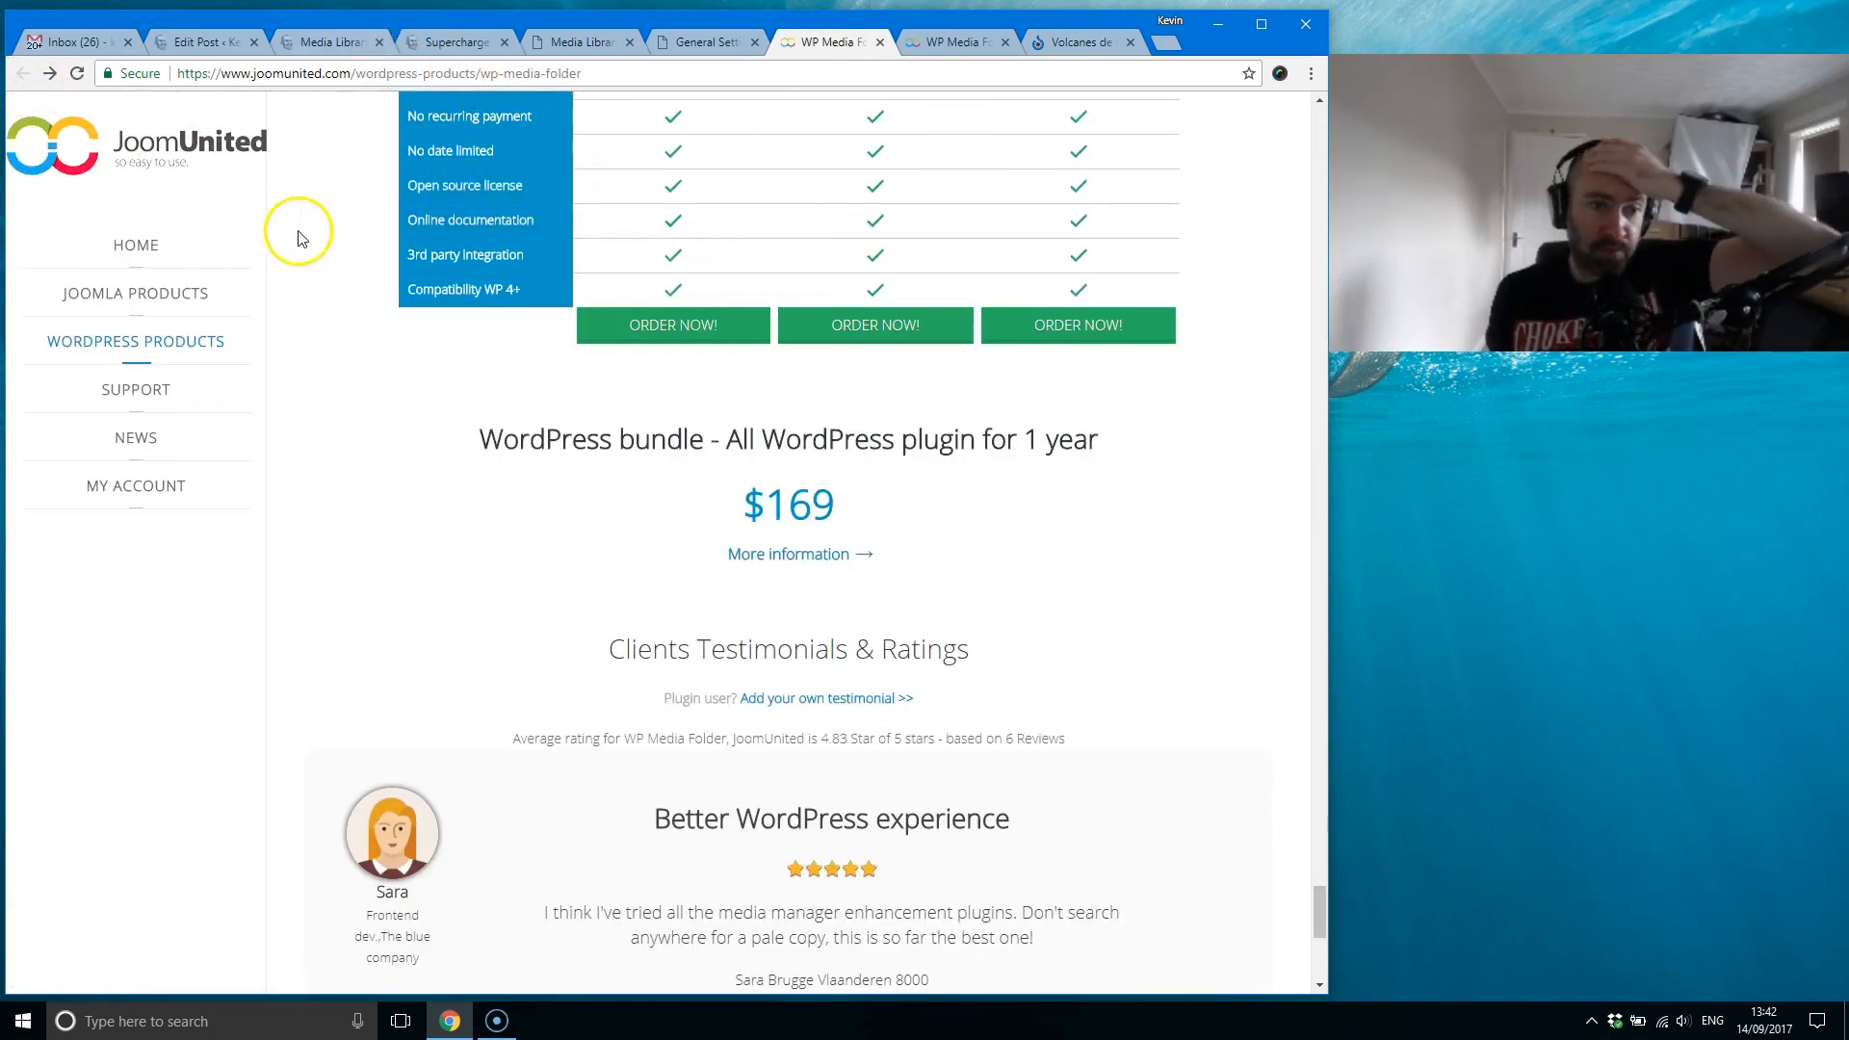
mouse_move(186, 348)
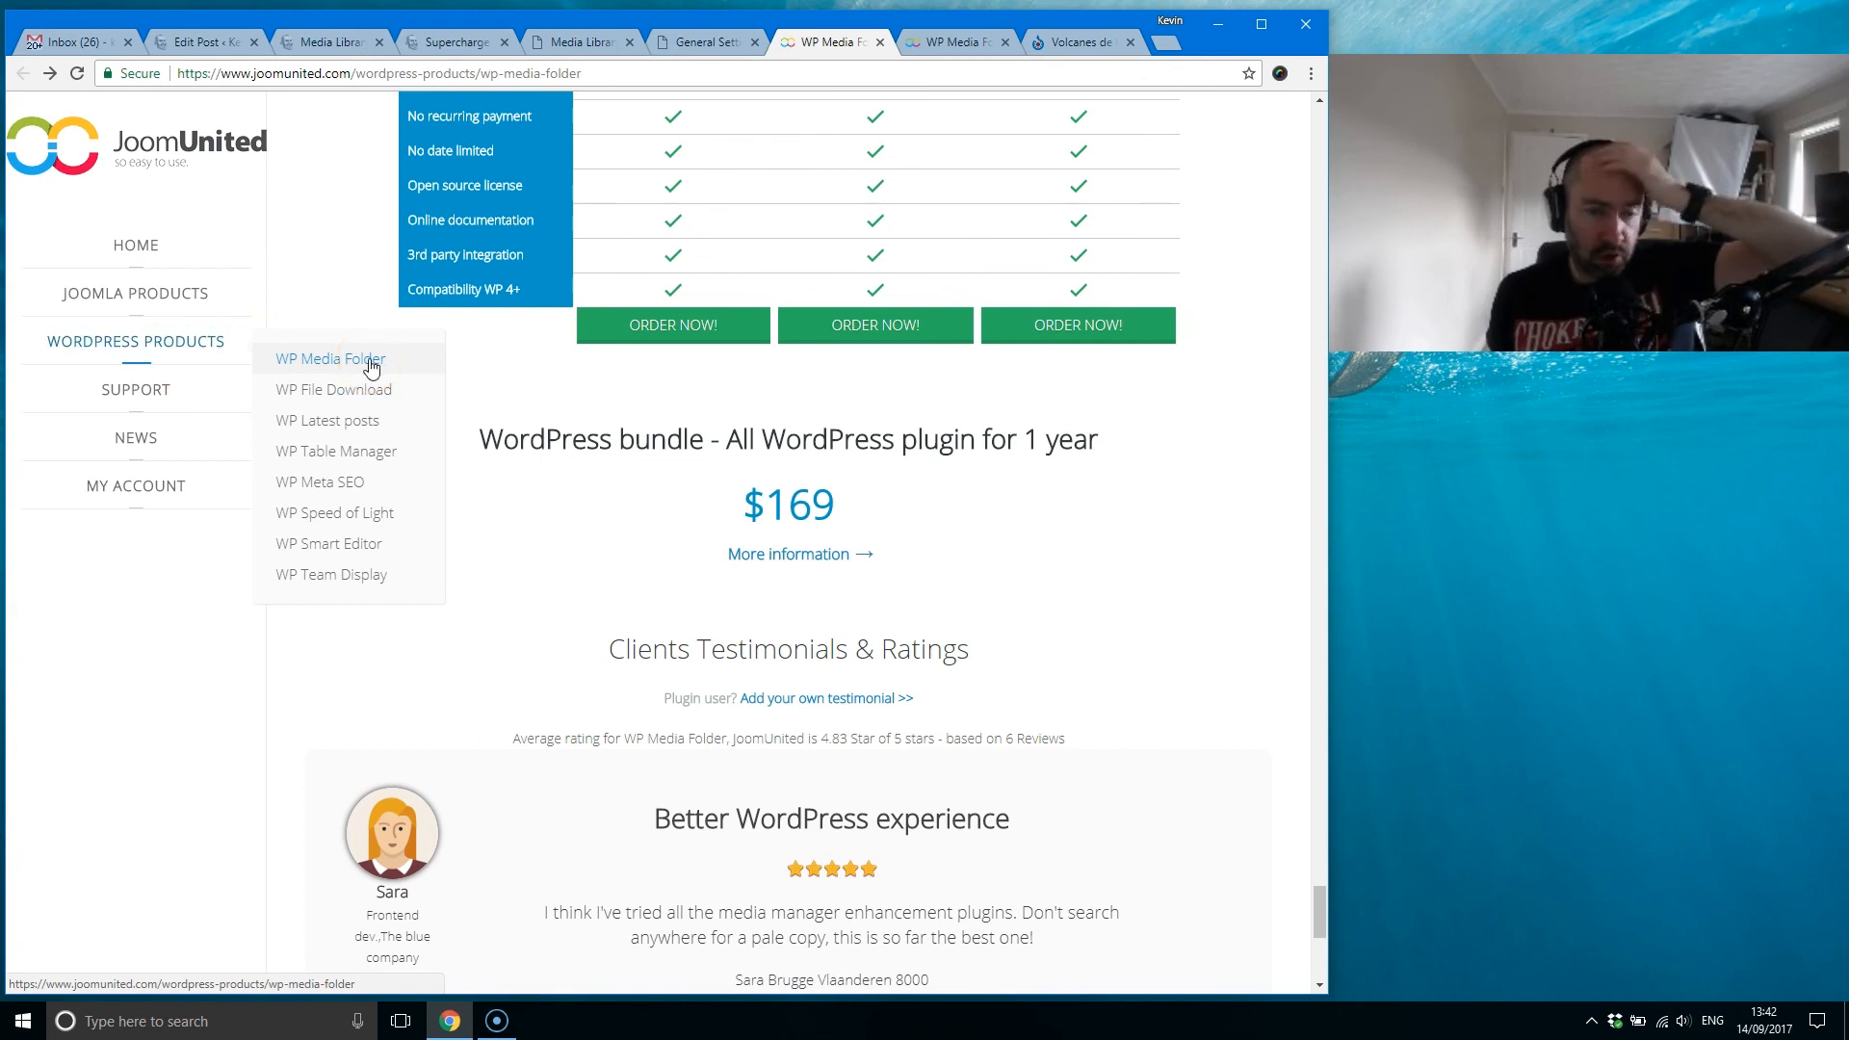
drag(1317, 907, 1209, 137)
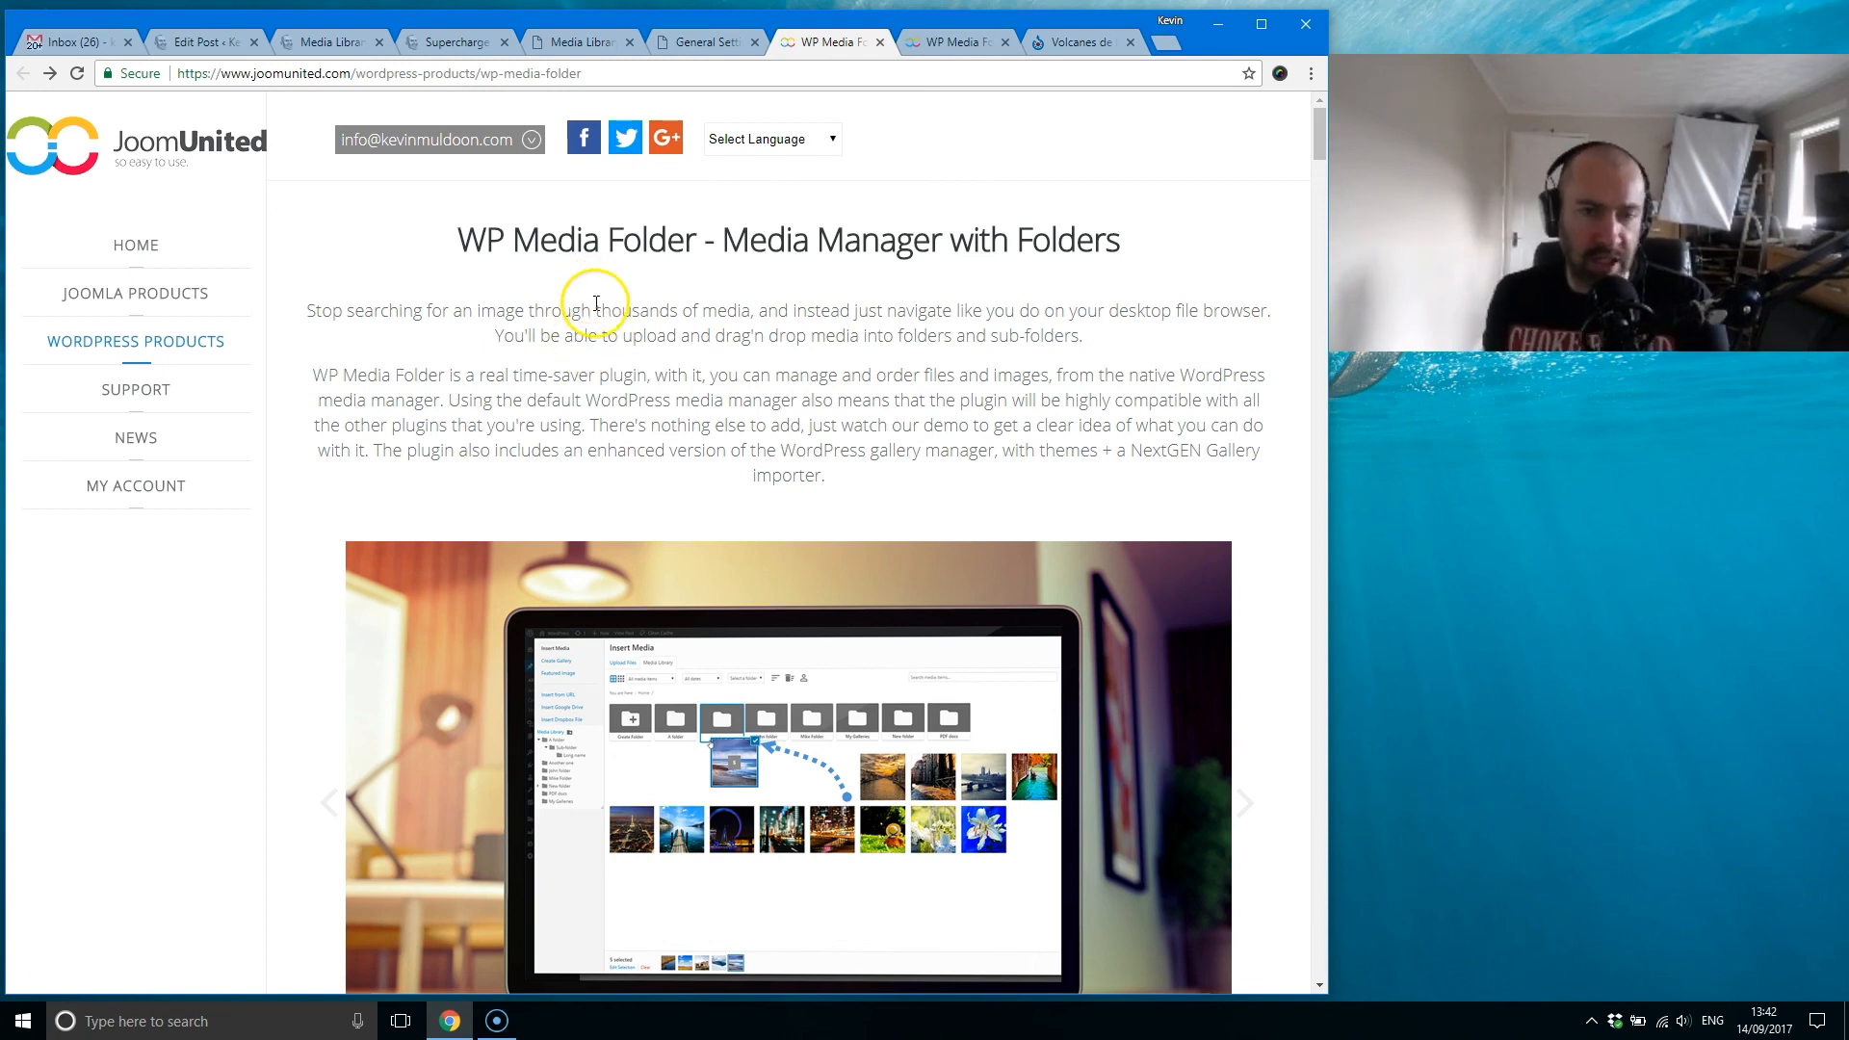
Step: Reopen the WP Media Folder settings and view the Image compression and Regenerate Thumbnails sections
click(736, 43)
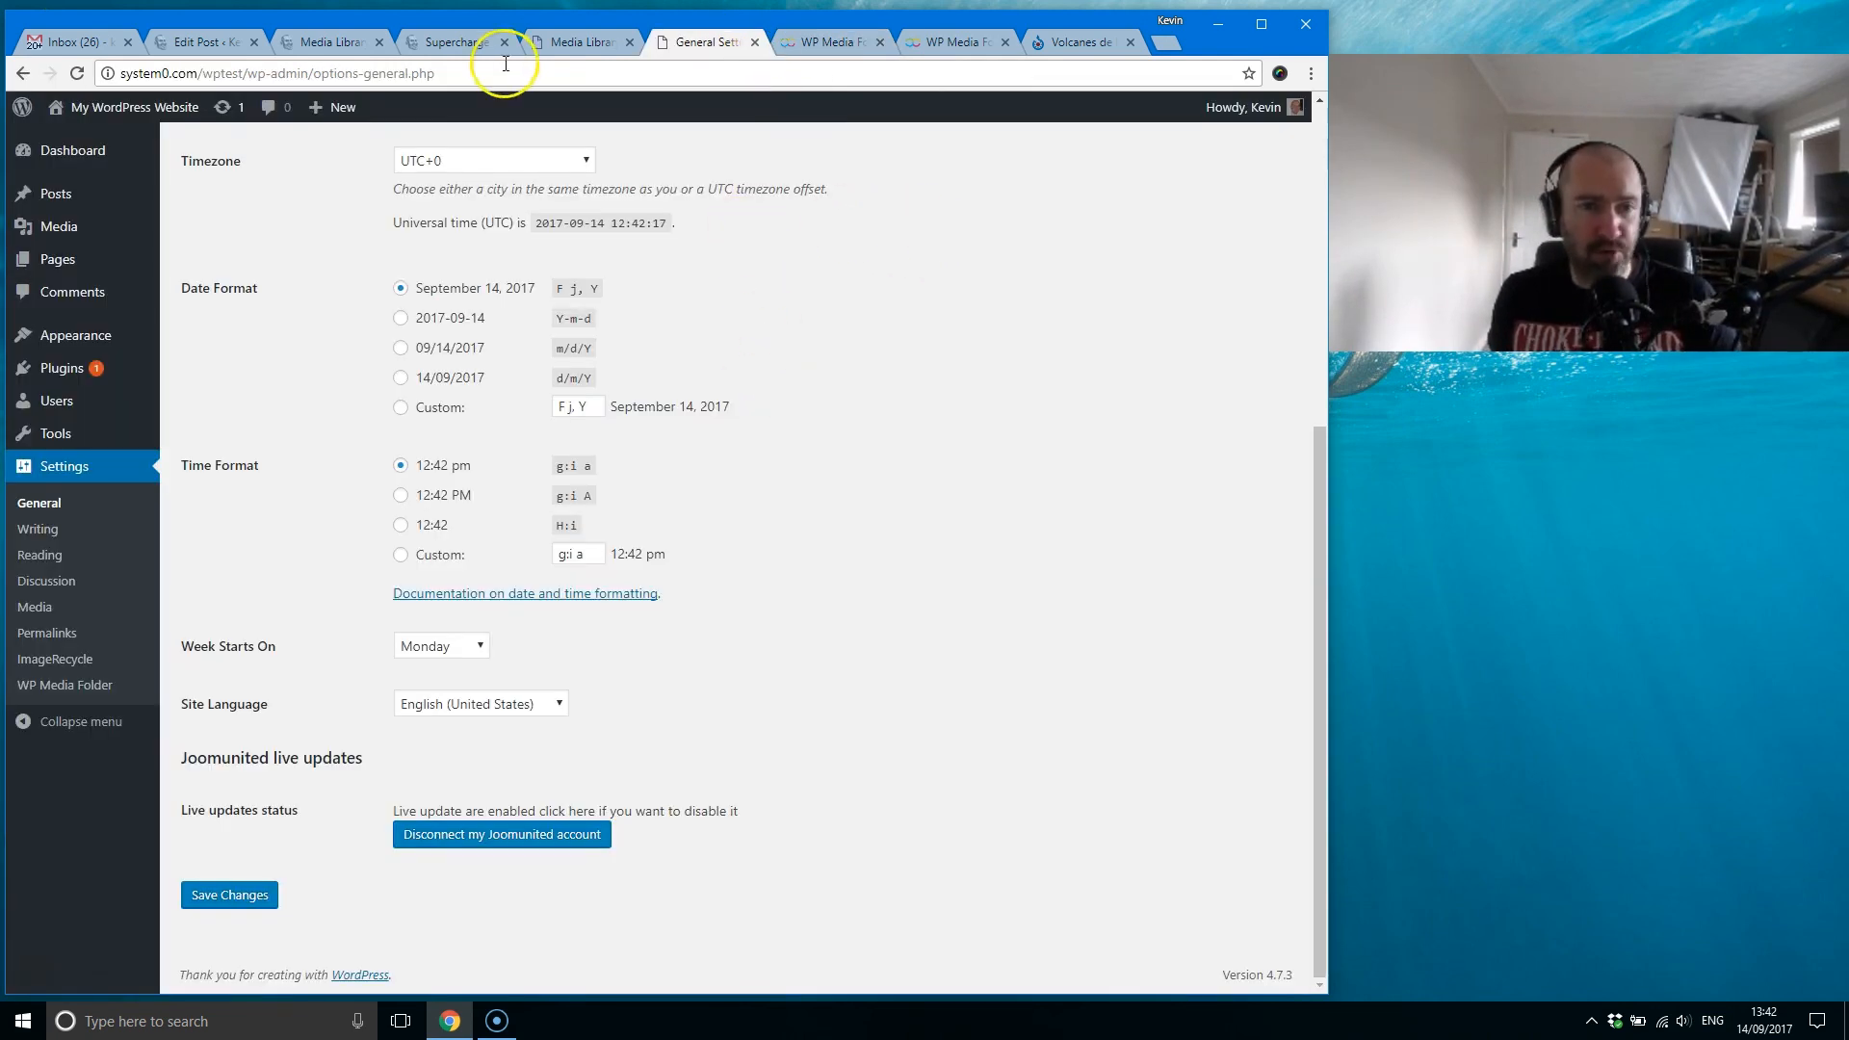
click(84, 686)
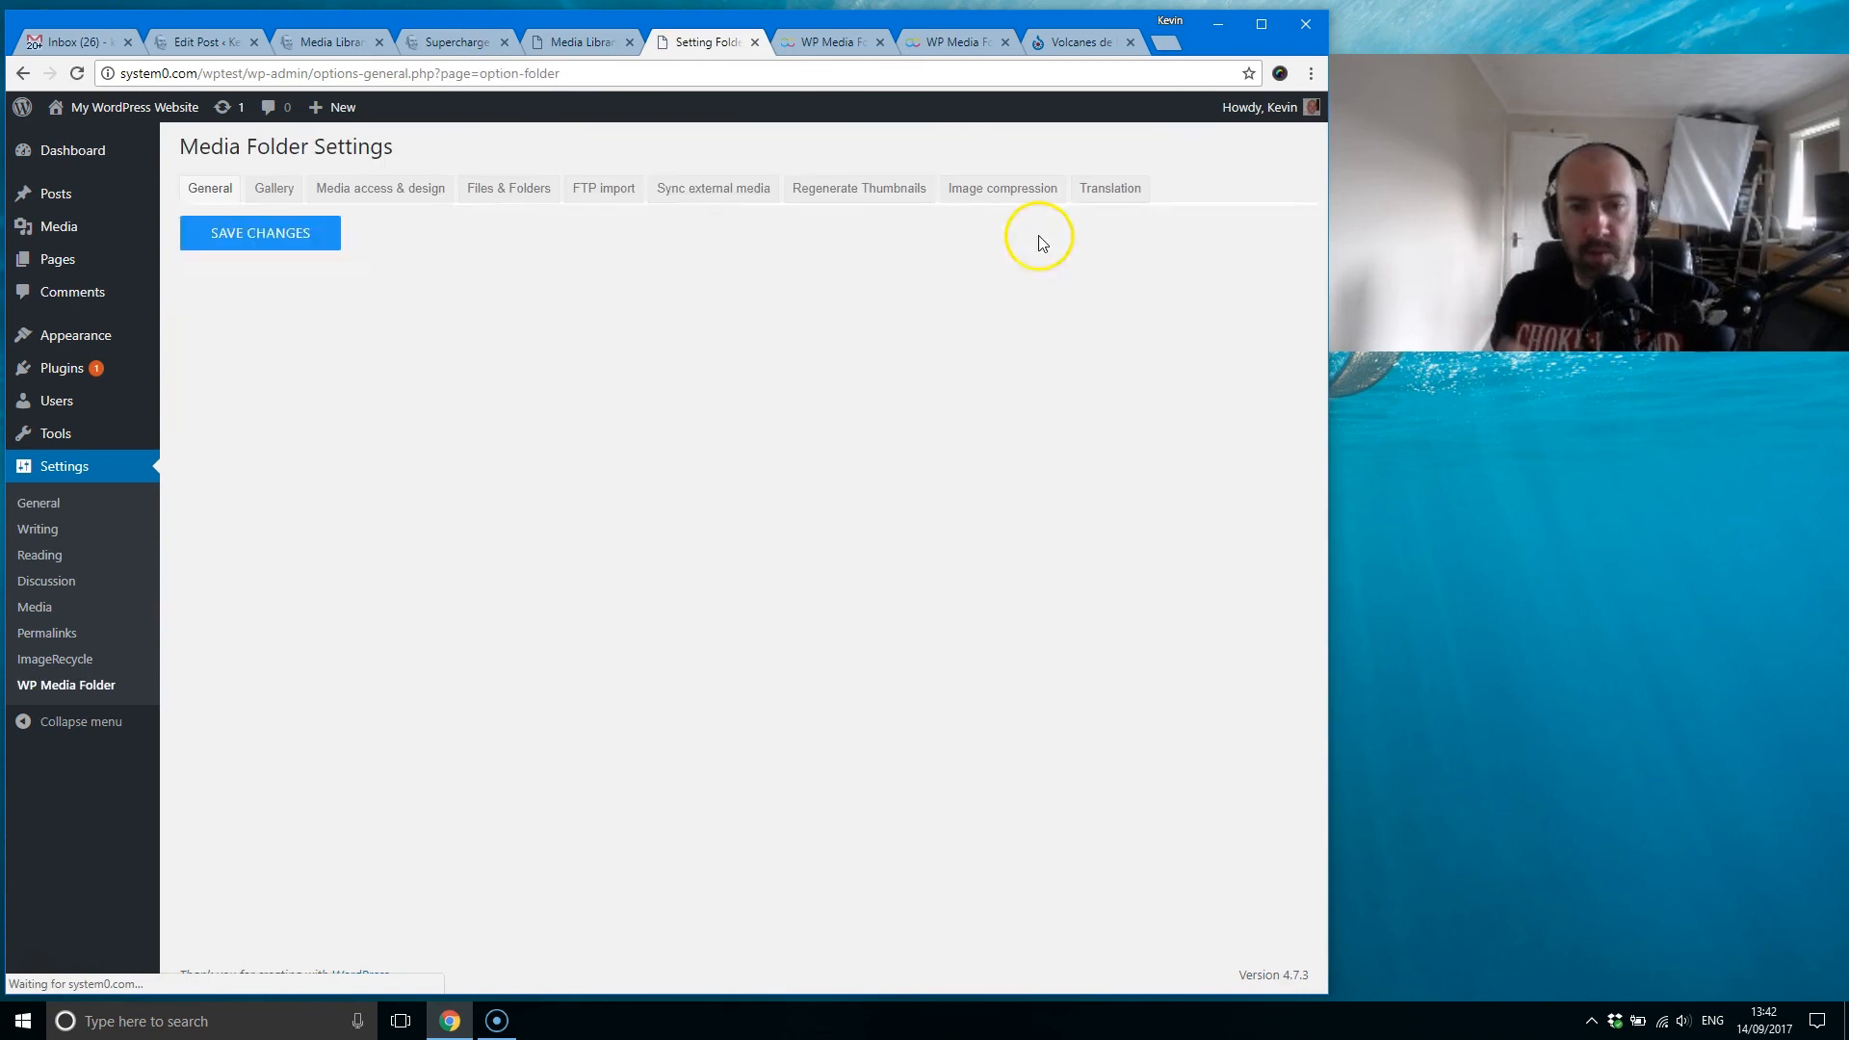
click(1007, 192)
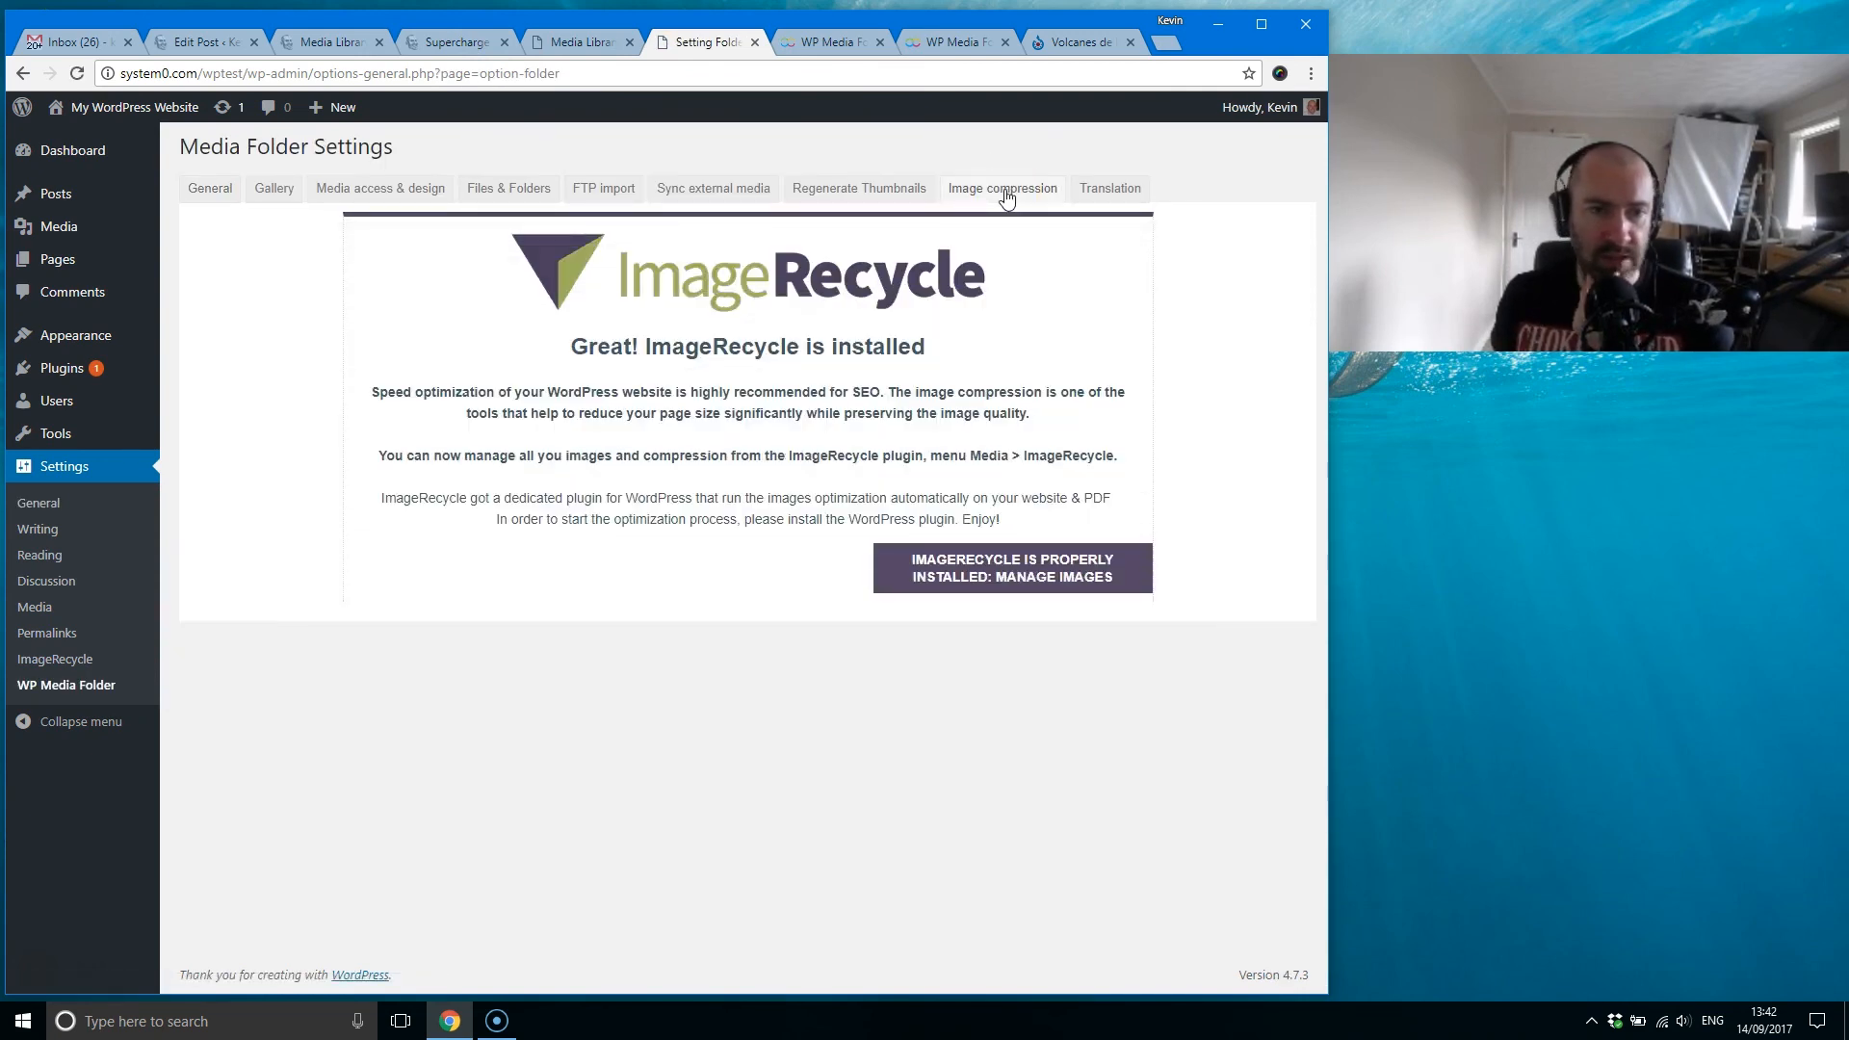
click(918, 192)
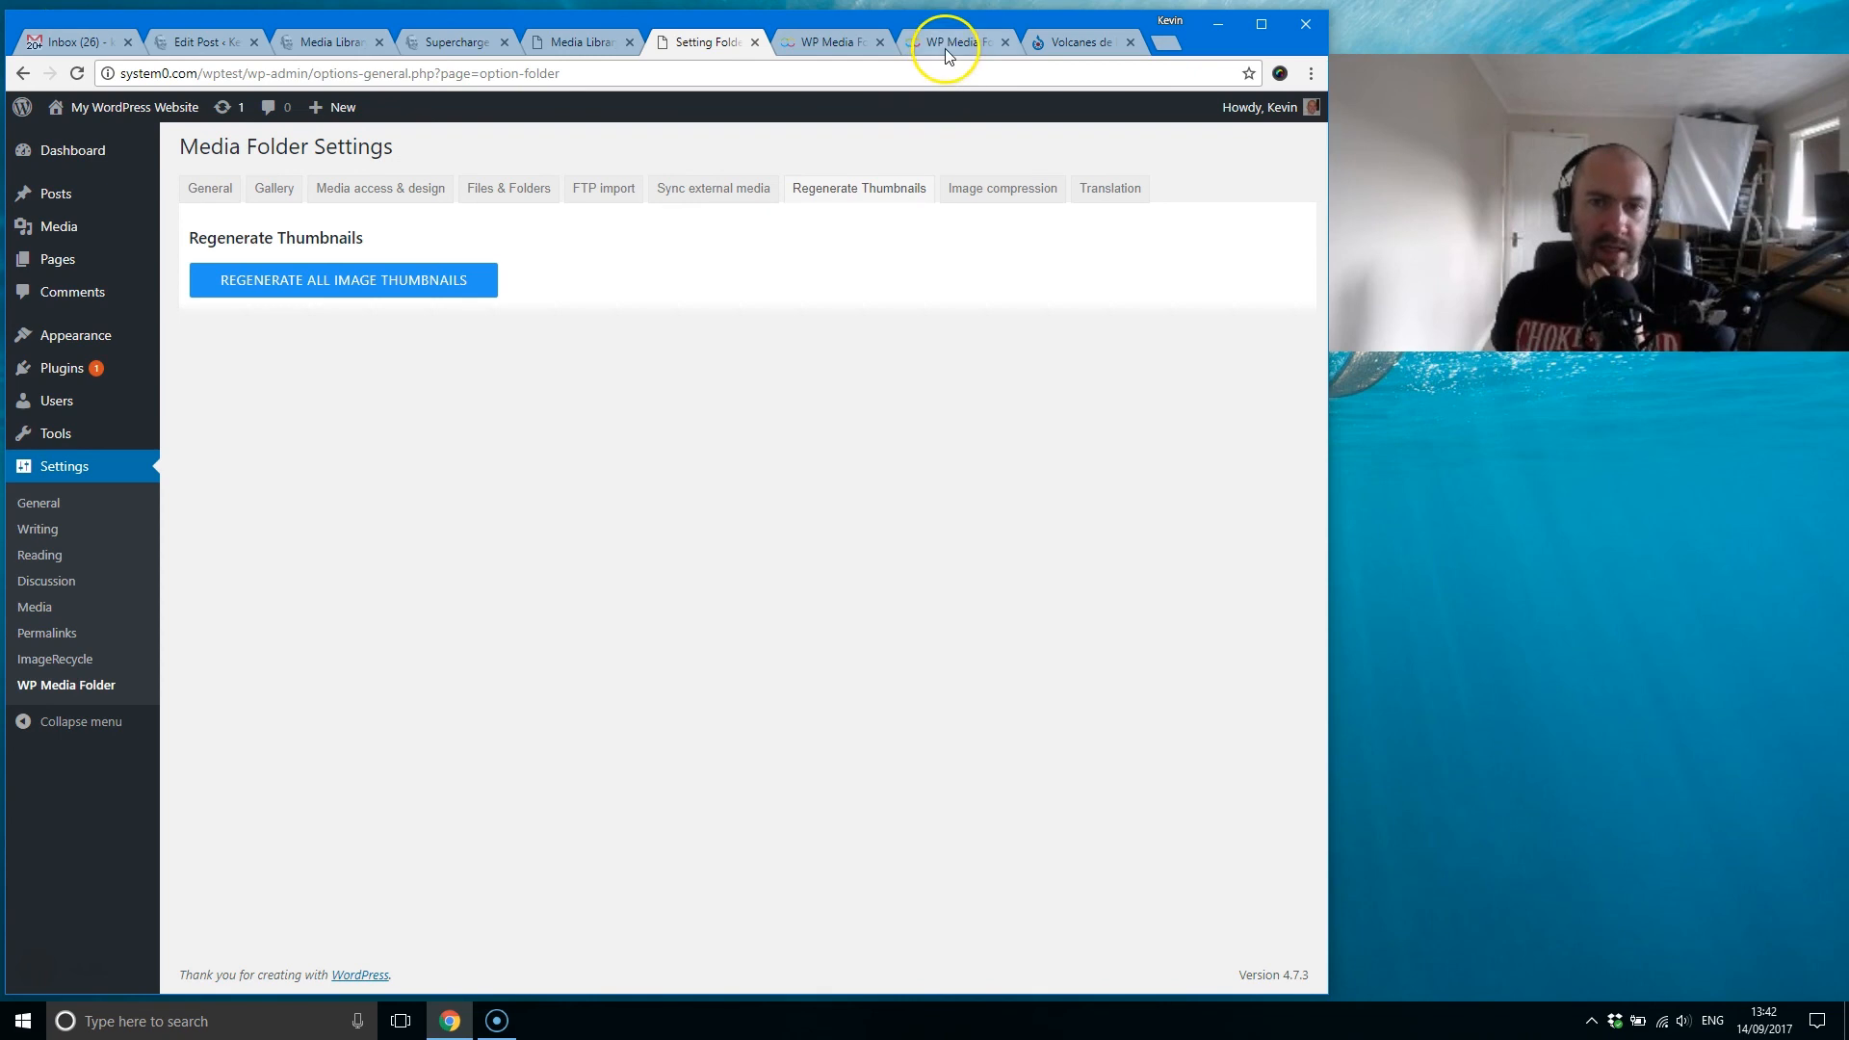
Step: Return to the JoomUnited product page and open the site's pre-sales support forum
click(830, 46)
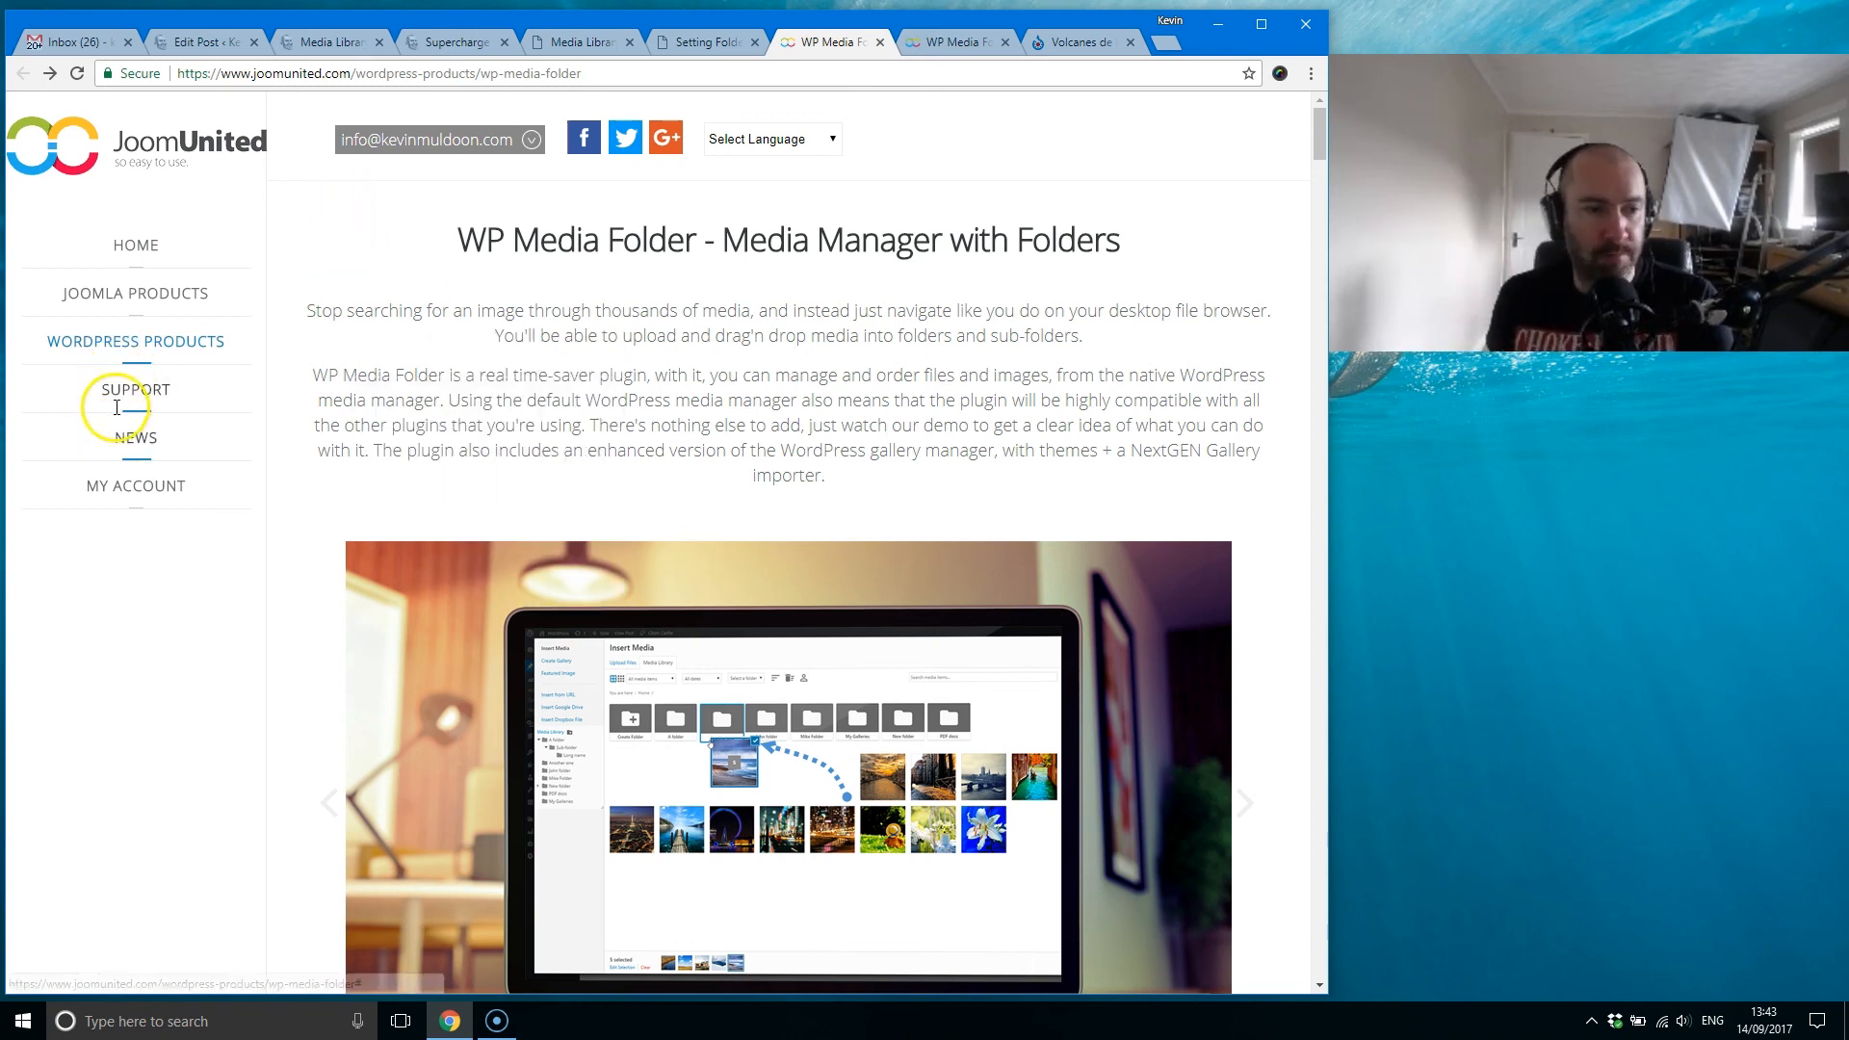
mouse_move(135, 395)
click(339, 407)
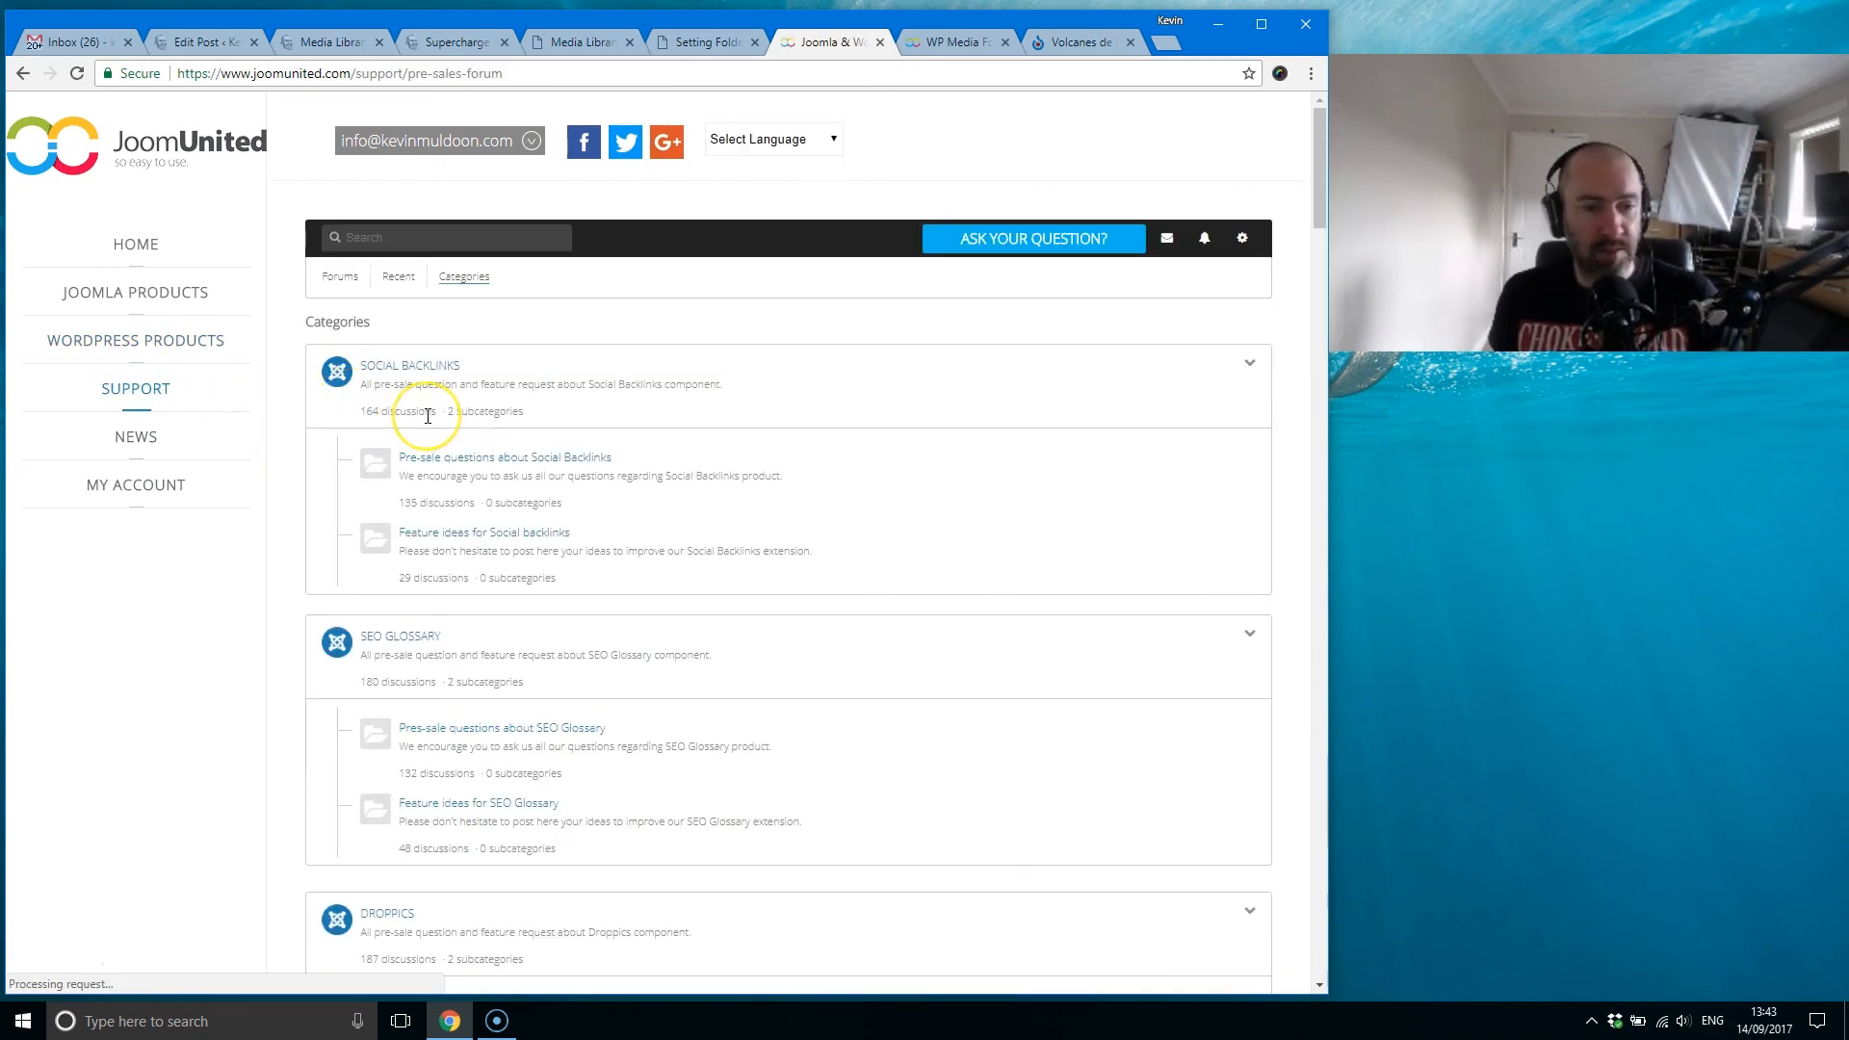